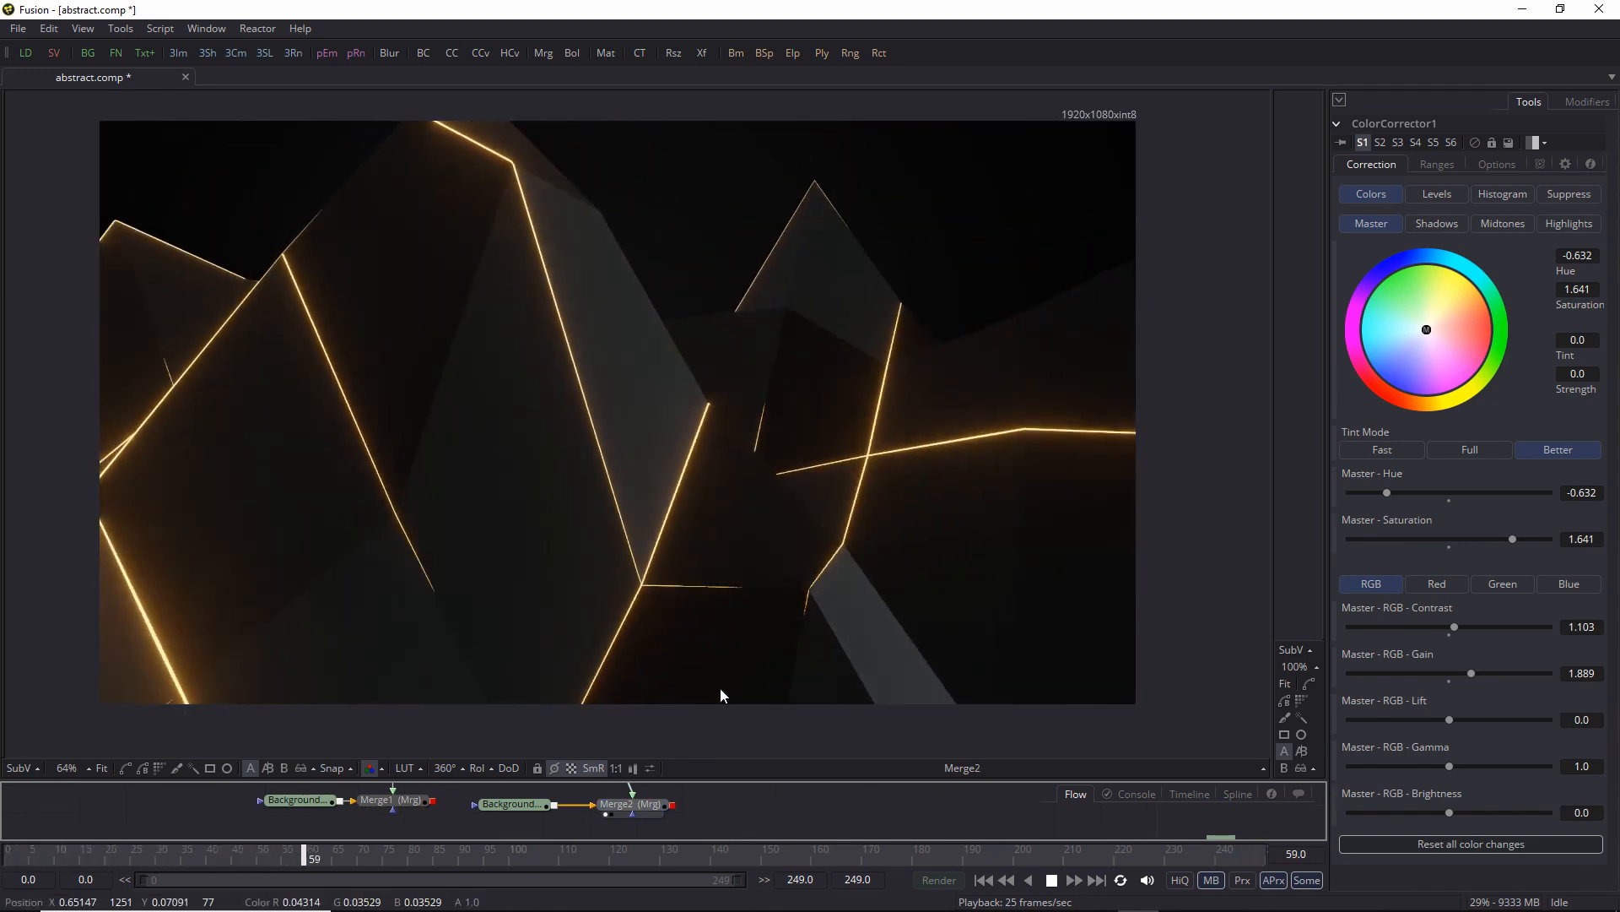
# Display the Merge1 node's output in the viewer and scrub back through the animation.
pyautogui.press('1')
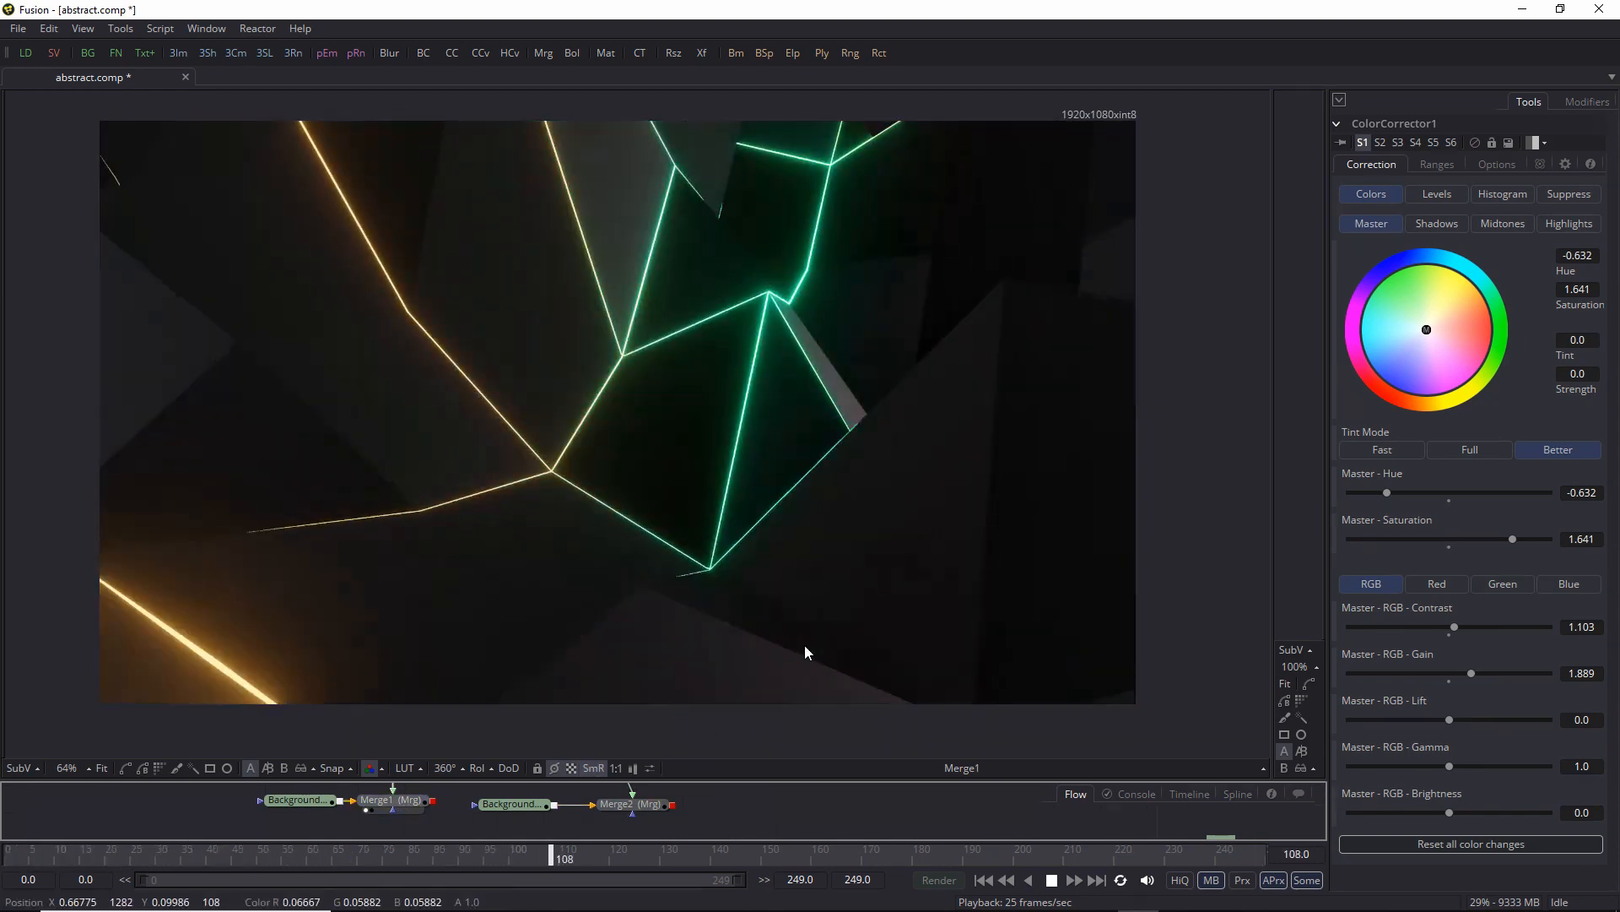
pyautogui.moveTo(381, 859); pyautogui.dragTo(158, 854)
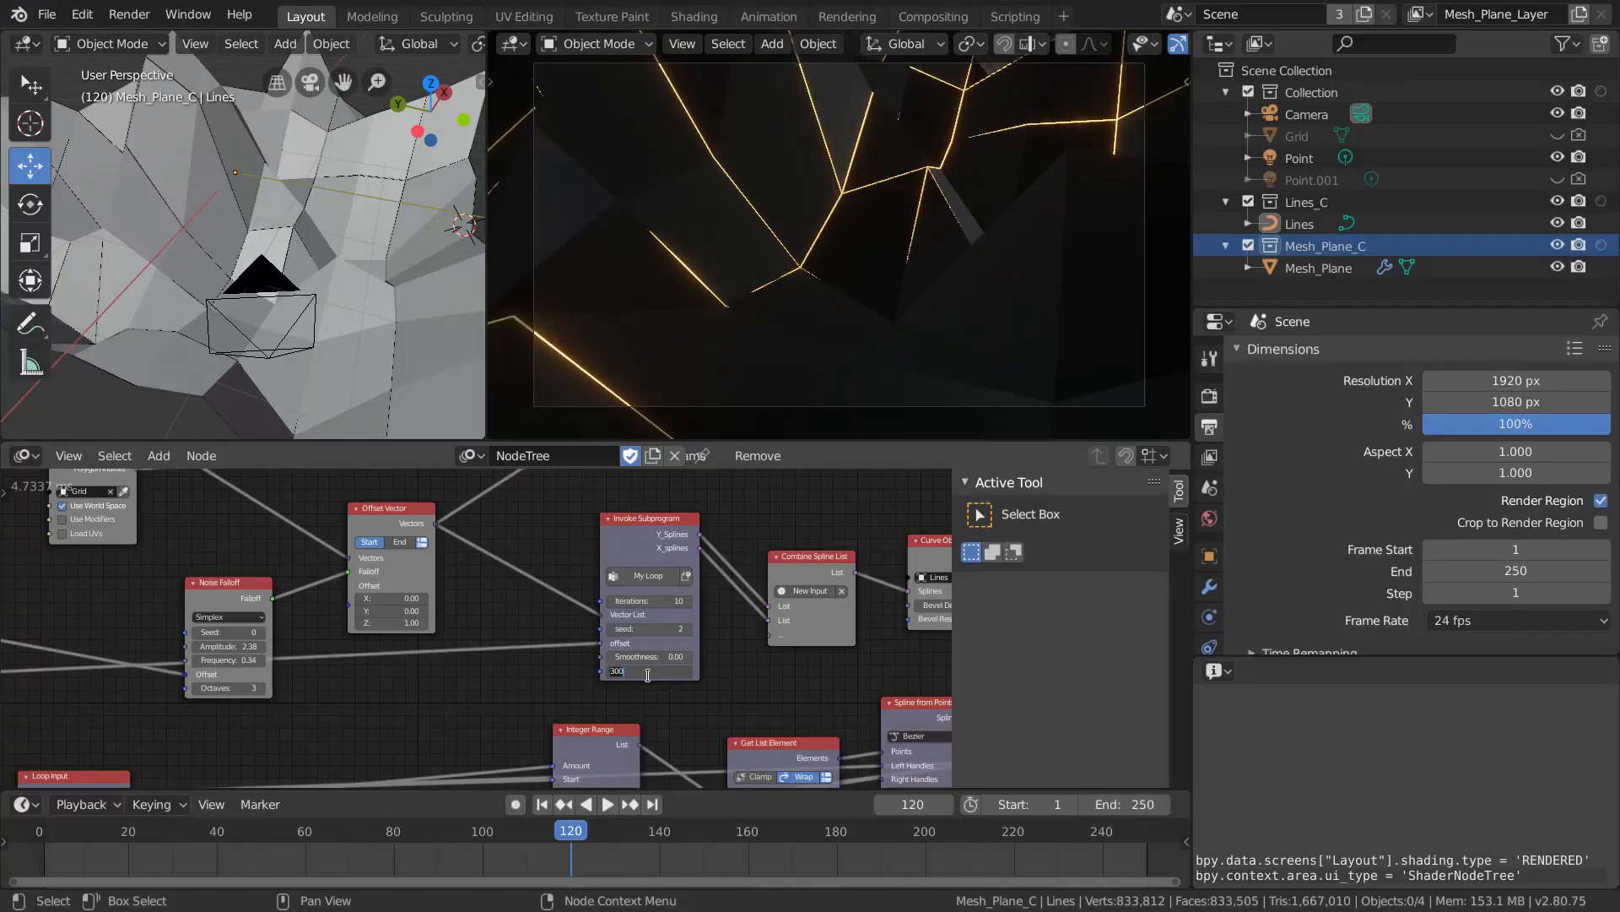
# Set the Invoke Subprogram node's Amount to 50 in Blender and preview the animated lines from the early frames.
pyautogui.press('Return')
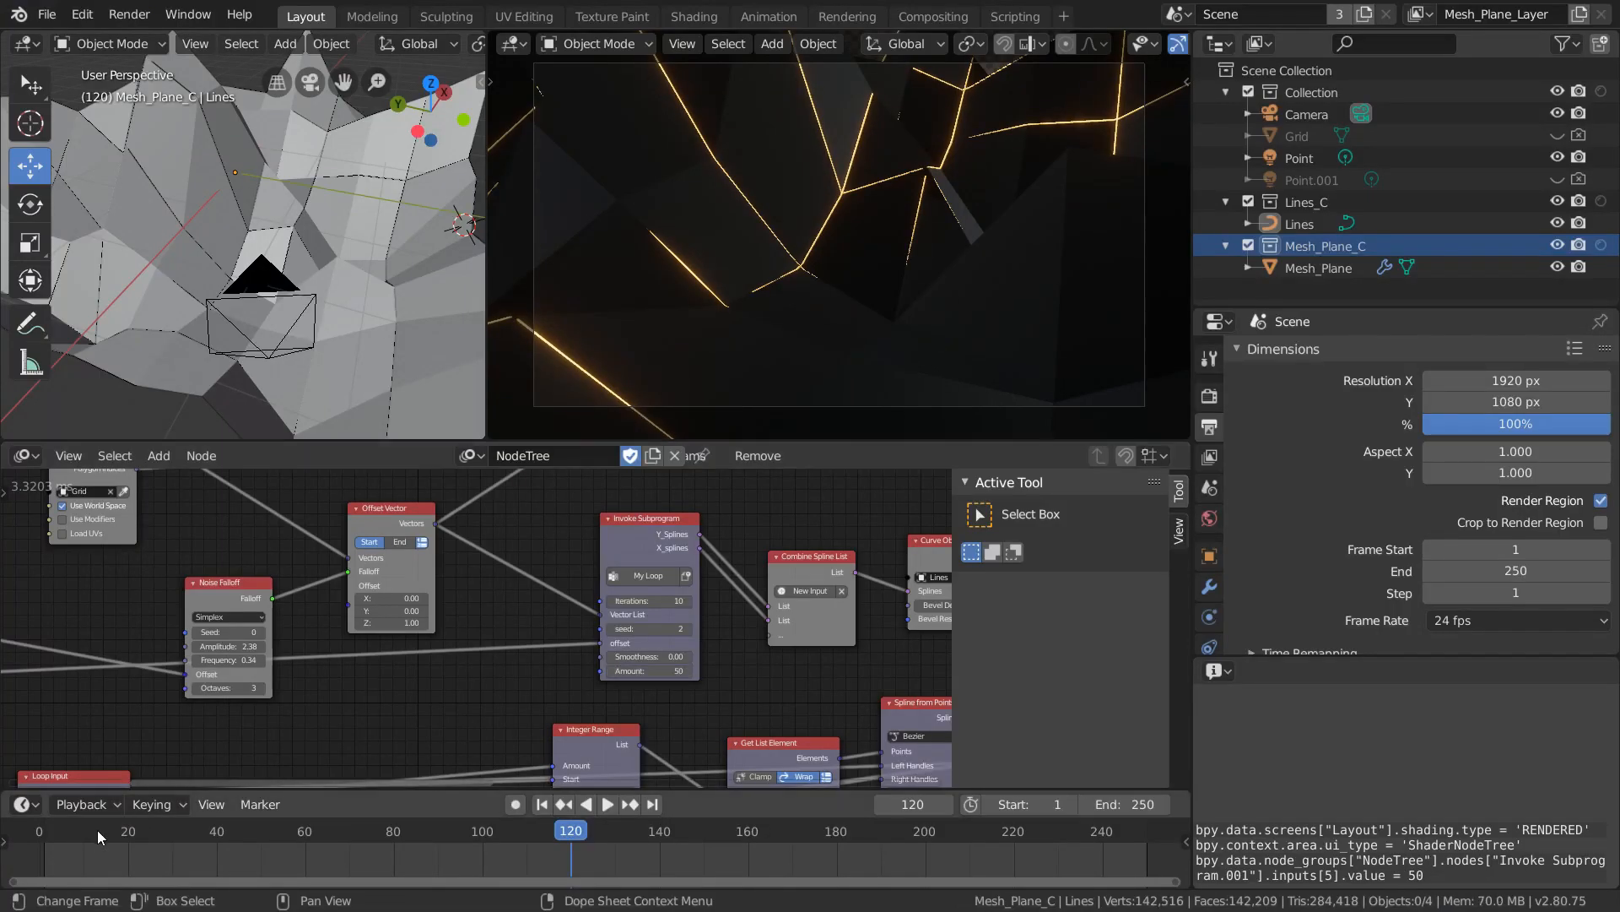
pyautogui.moveTo(74, 834); pyautogui.dragTo(194, 832)
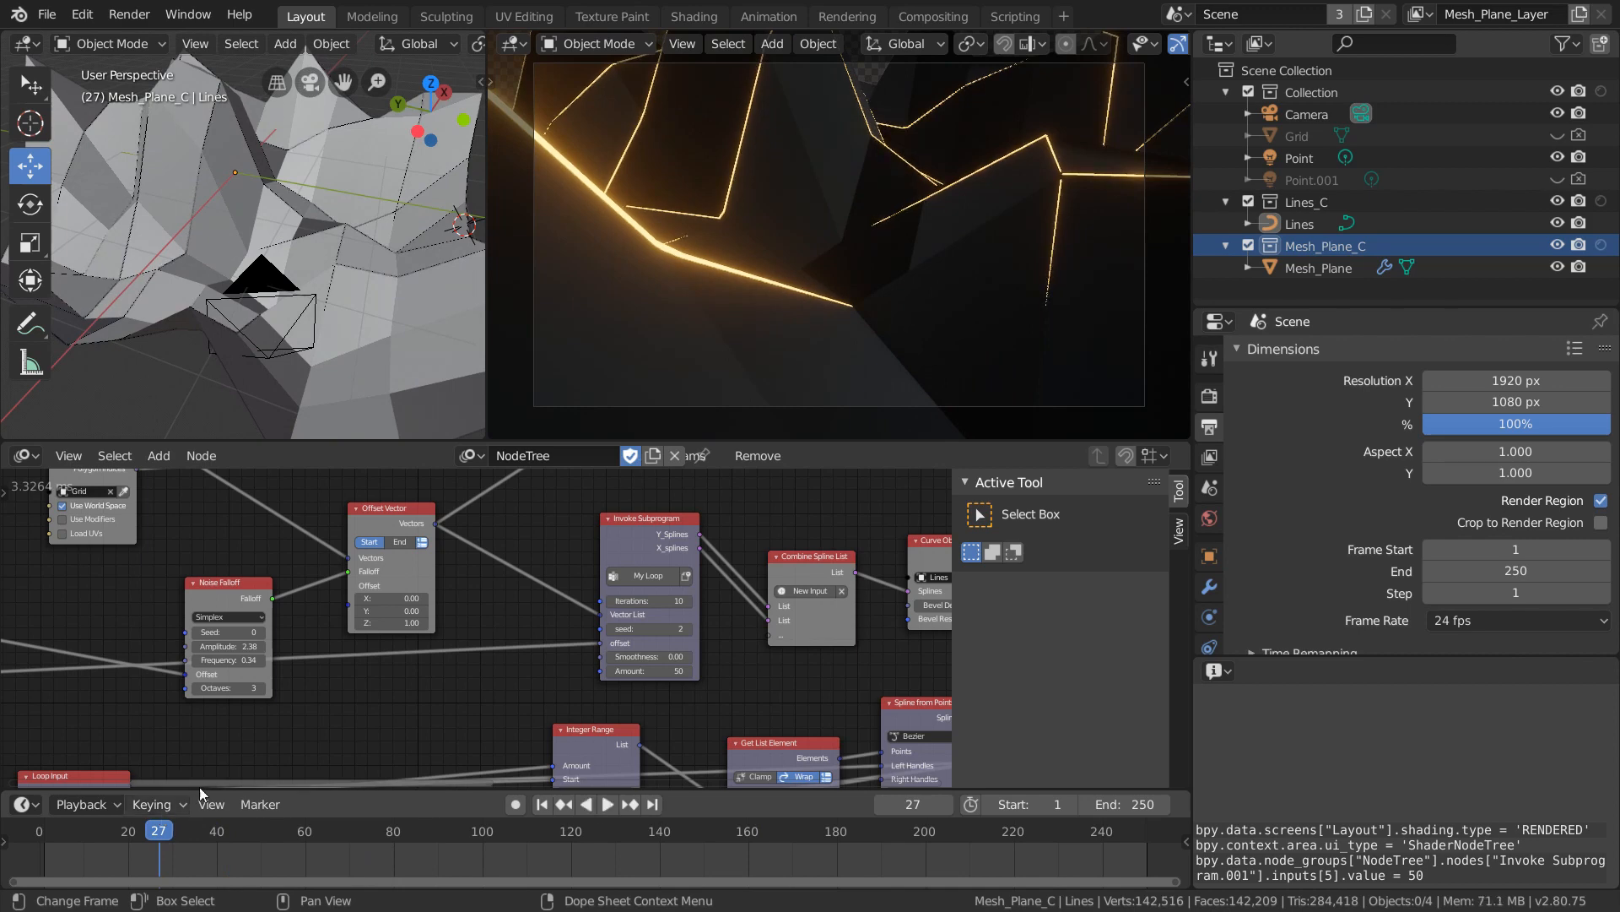
pyautogui.press('space')
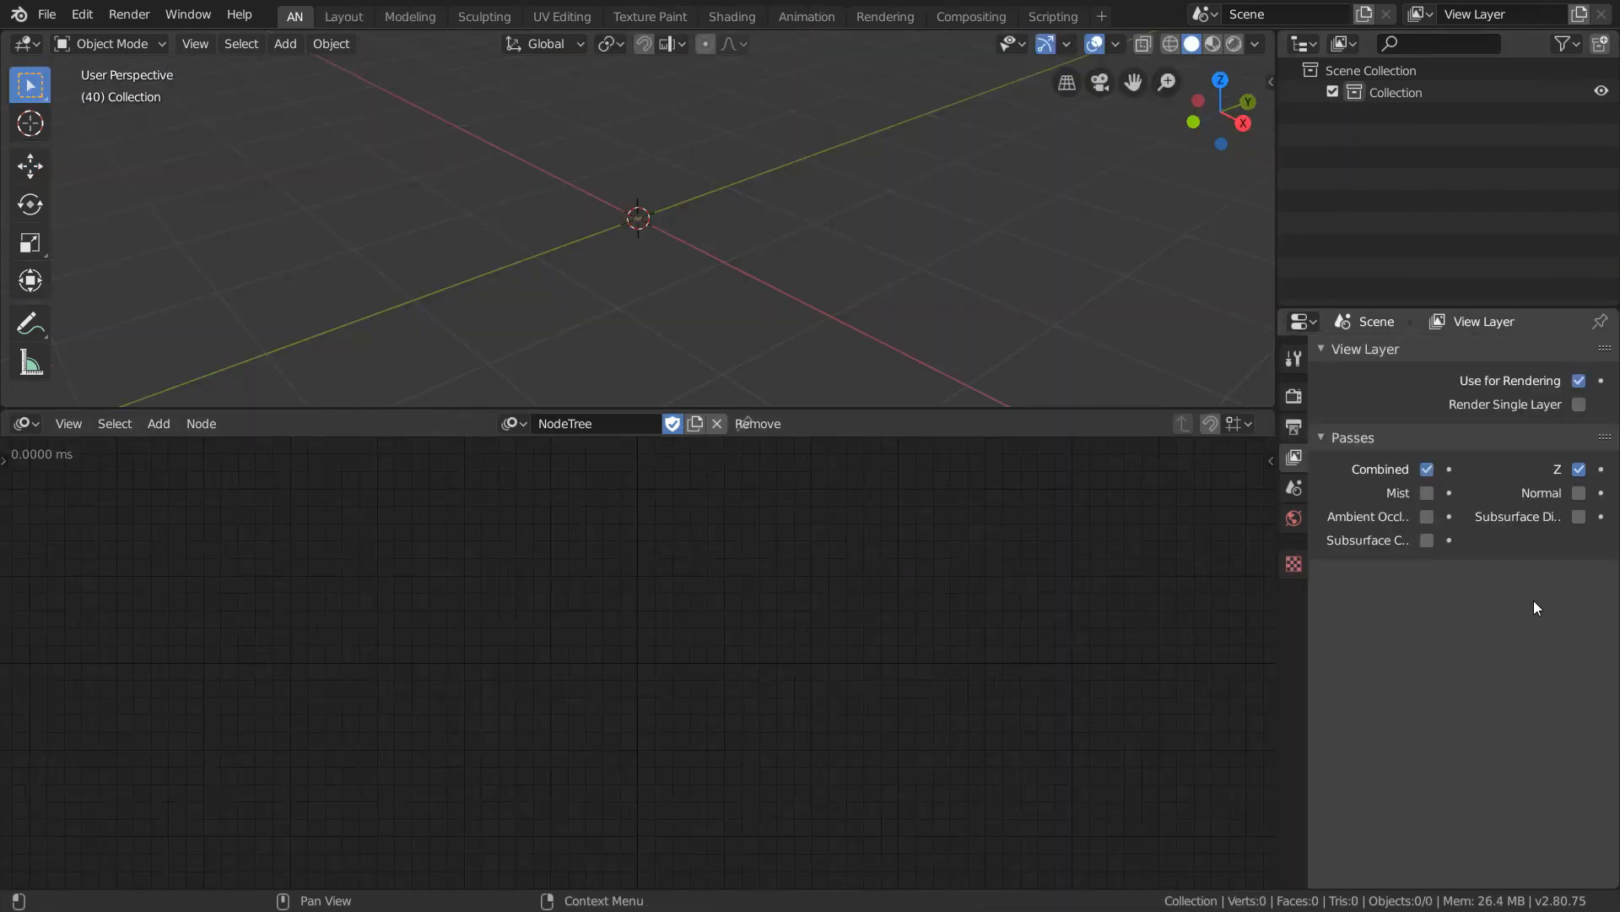
# Add an Arc curve to the scene and set its end angle to 180.
pyautogui.moveTo(635, 258)
pyautogui.mouseDown(button='middle')
pyautogui.moveTo(717, 249)
pyautogui.moveTo(635, 265)
pyautogui.mouseUp(button='middle')
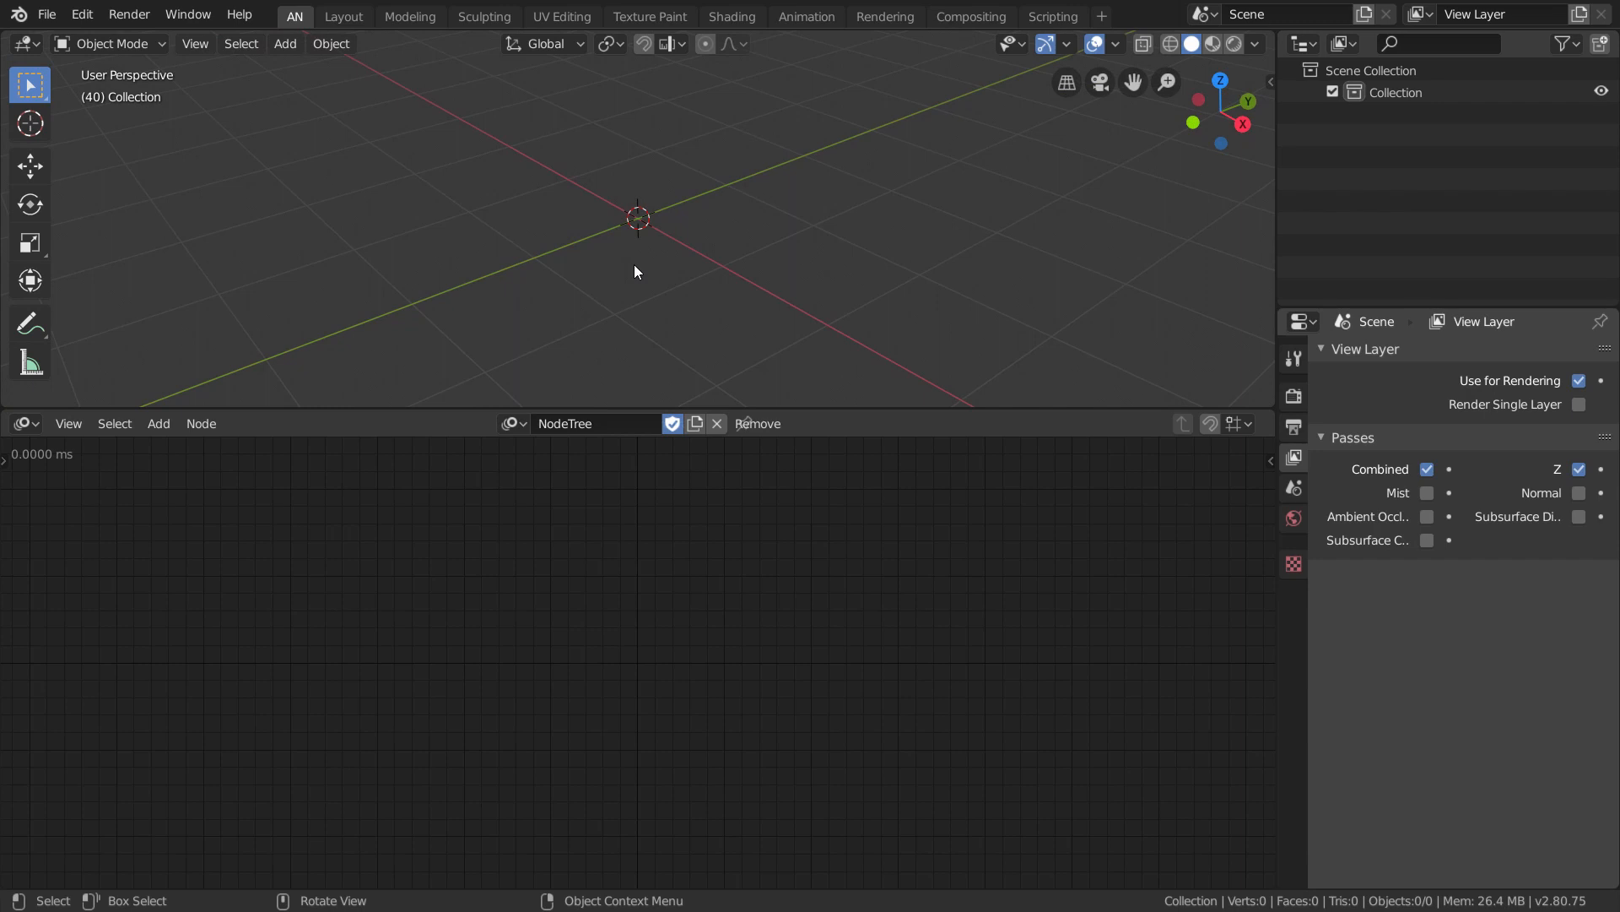
pyautogui.hotkey('shift', 'a')
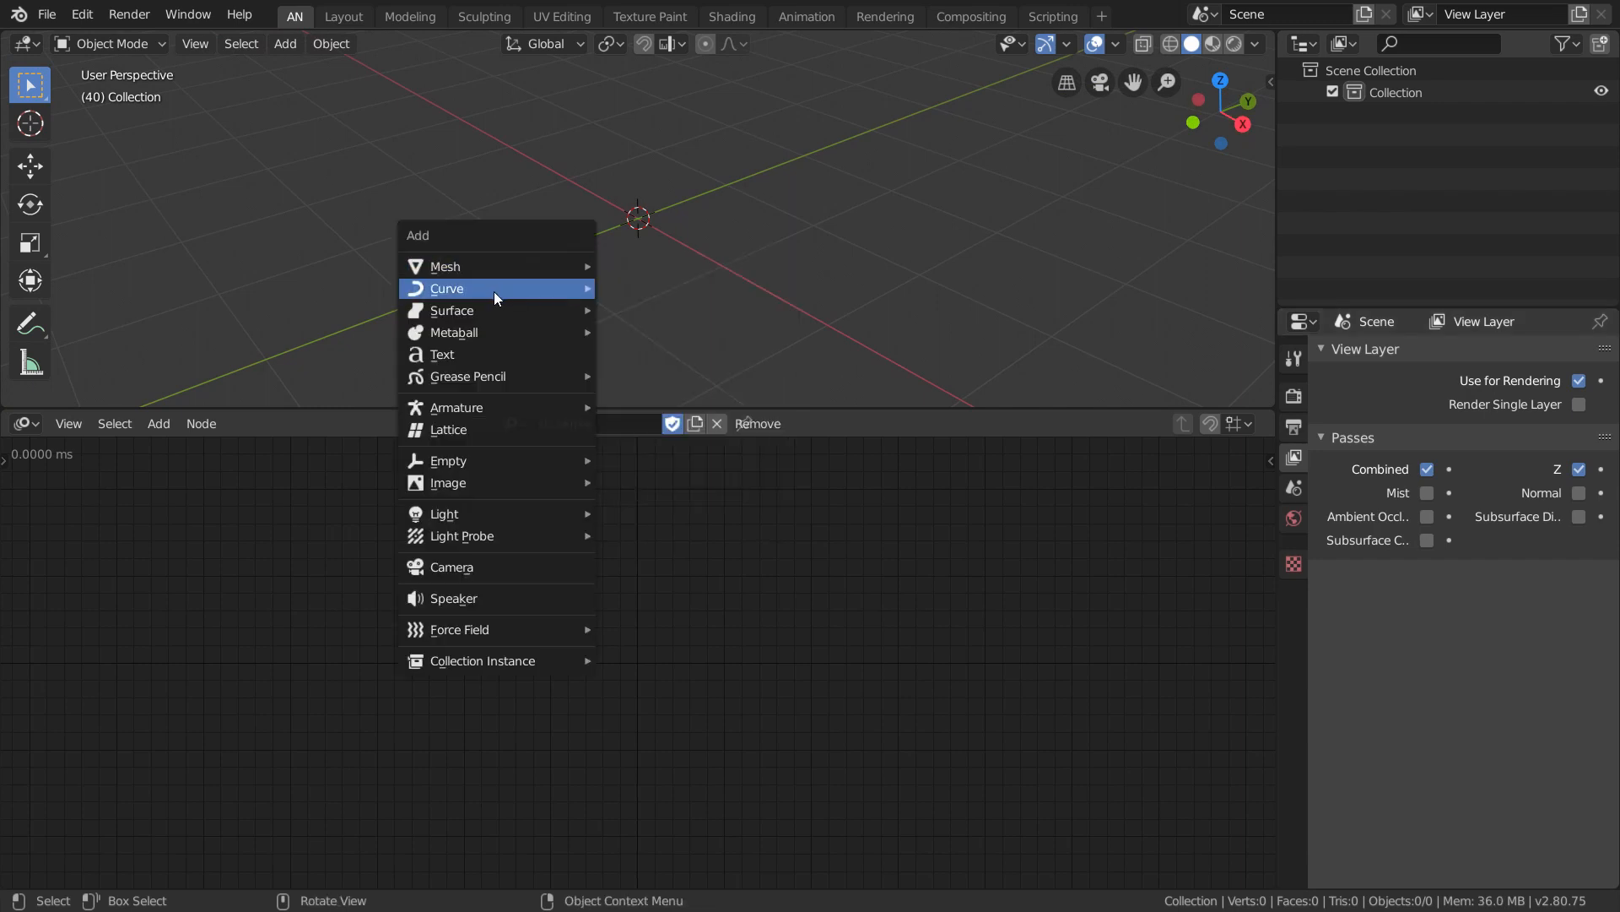
pyautogui.moveTo(572, 293)
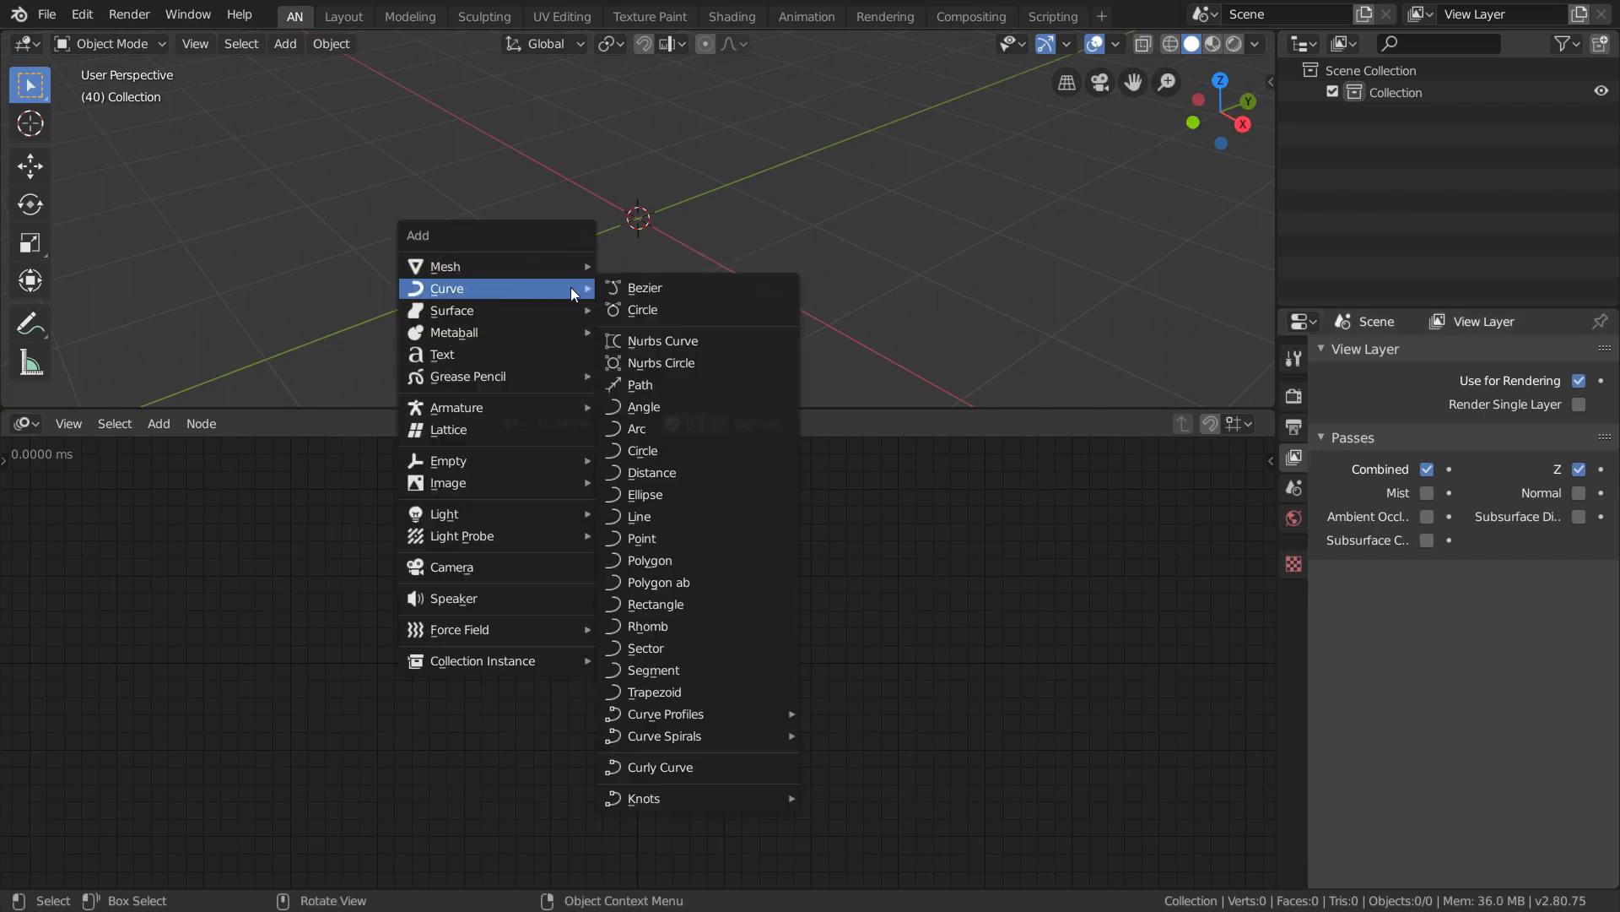
pyautogui.click(680, 428)
pyautogui.click(88, 390)
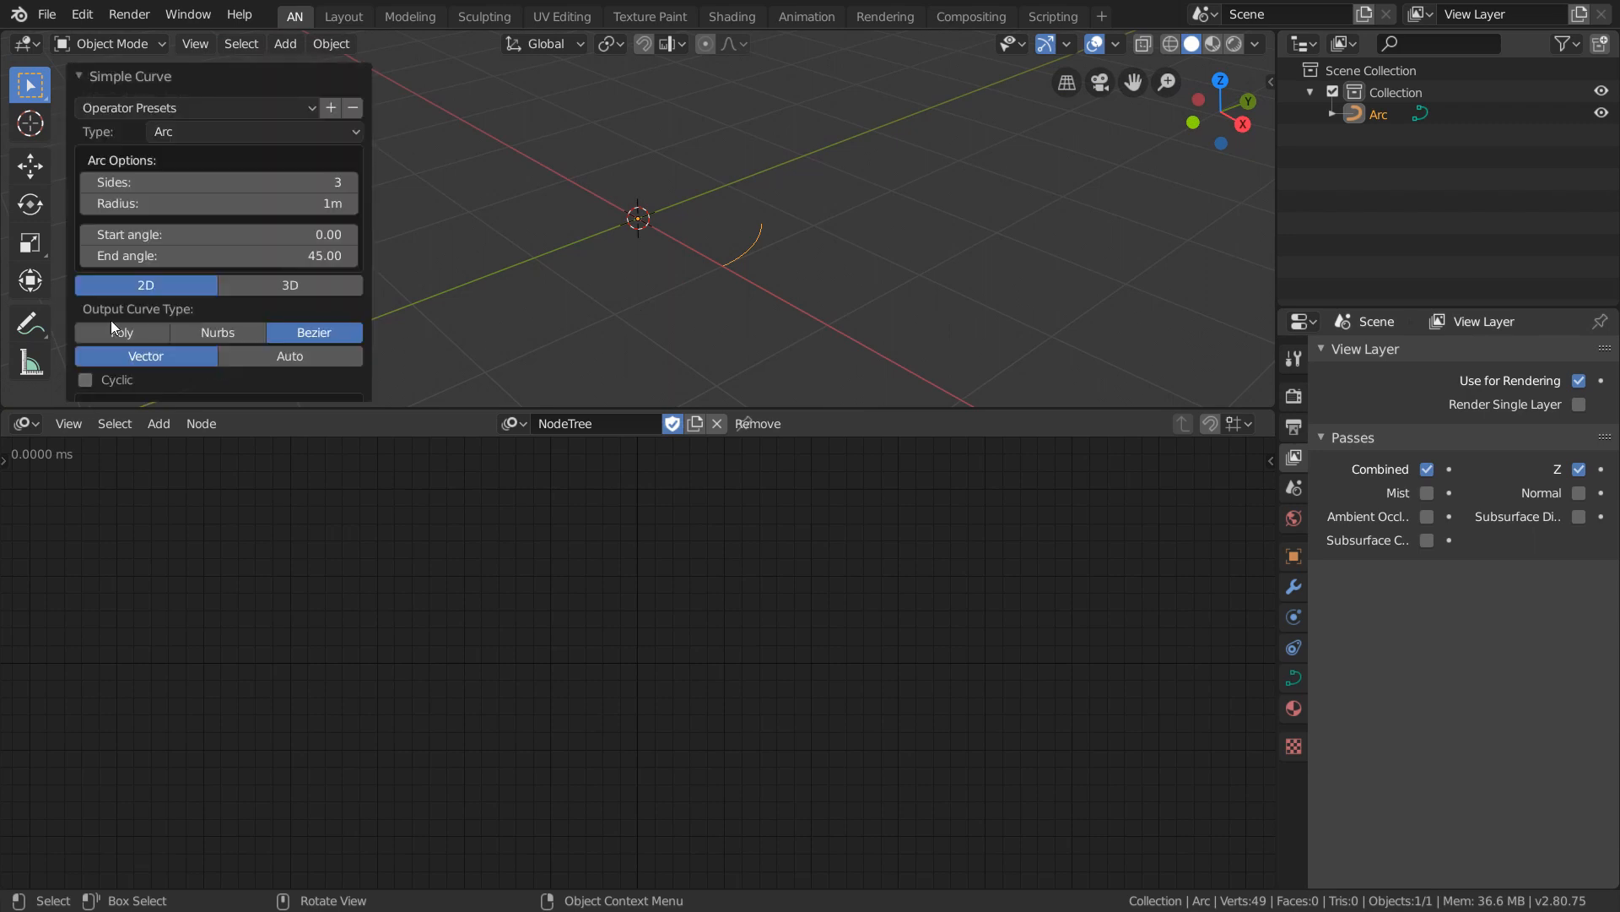
pyautogui.click(313, 255)
pyautogui.click(313, 256)
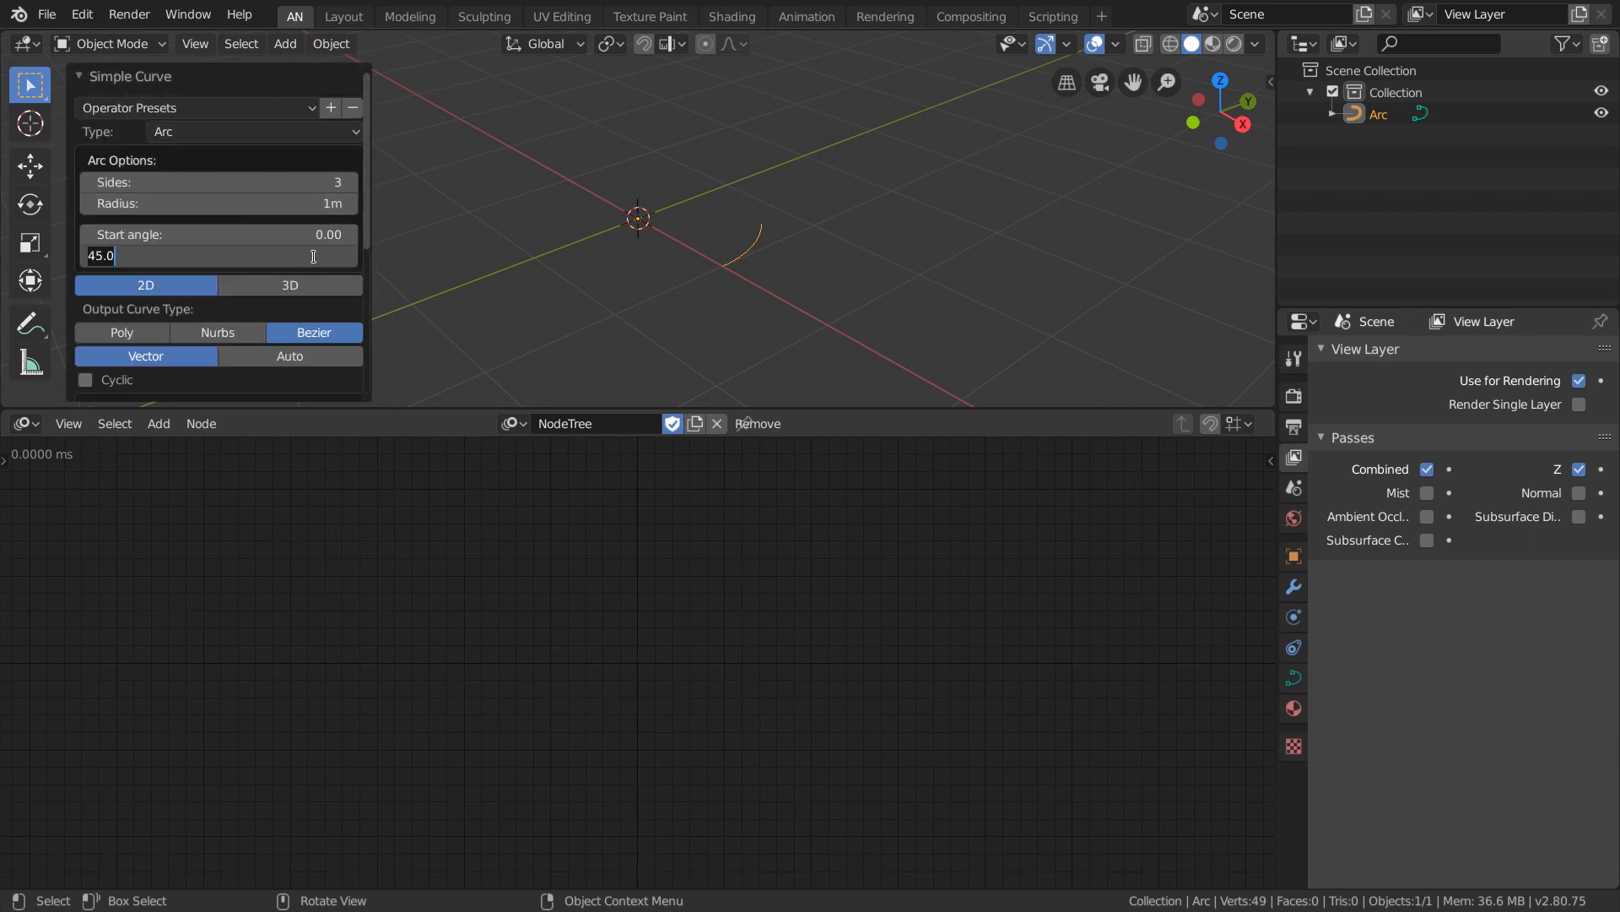
pyautogui.write('180')
pyautogui.press('Return')
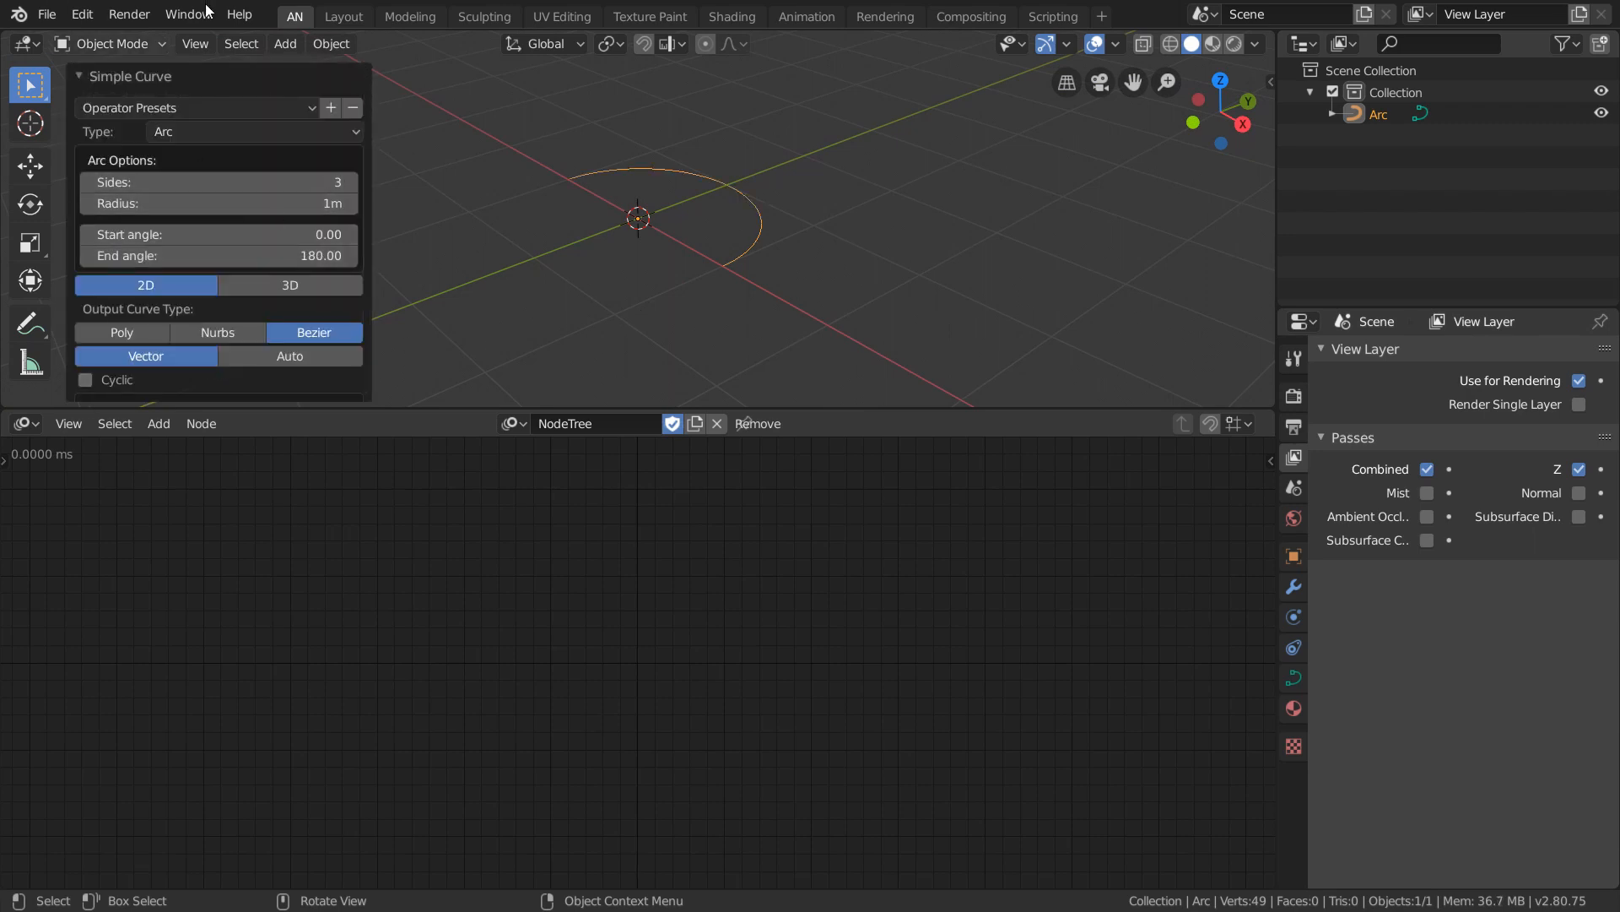
pyautogui.click(454, 226)
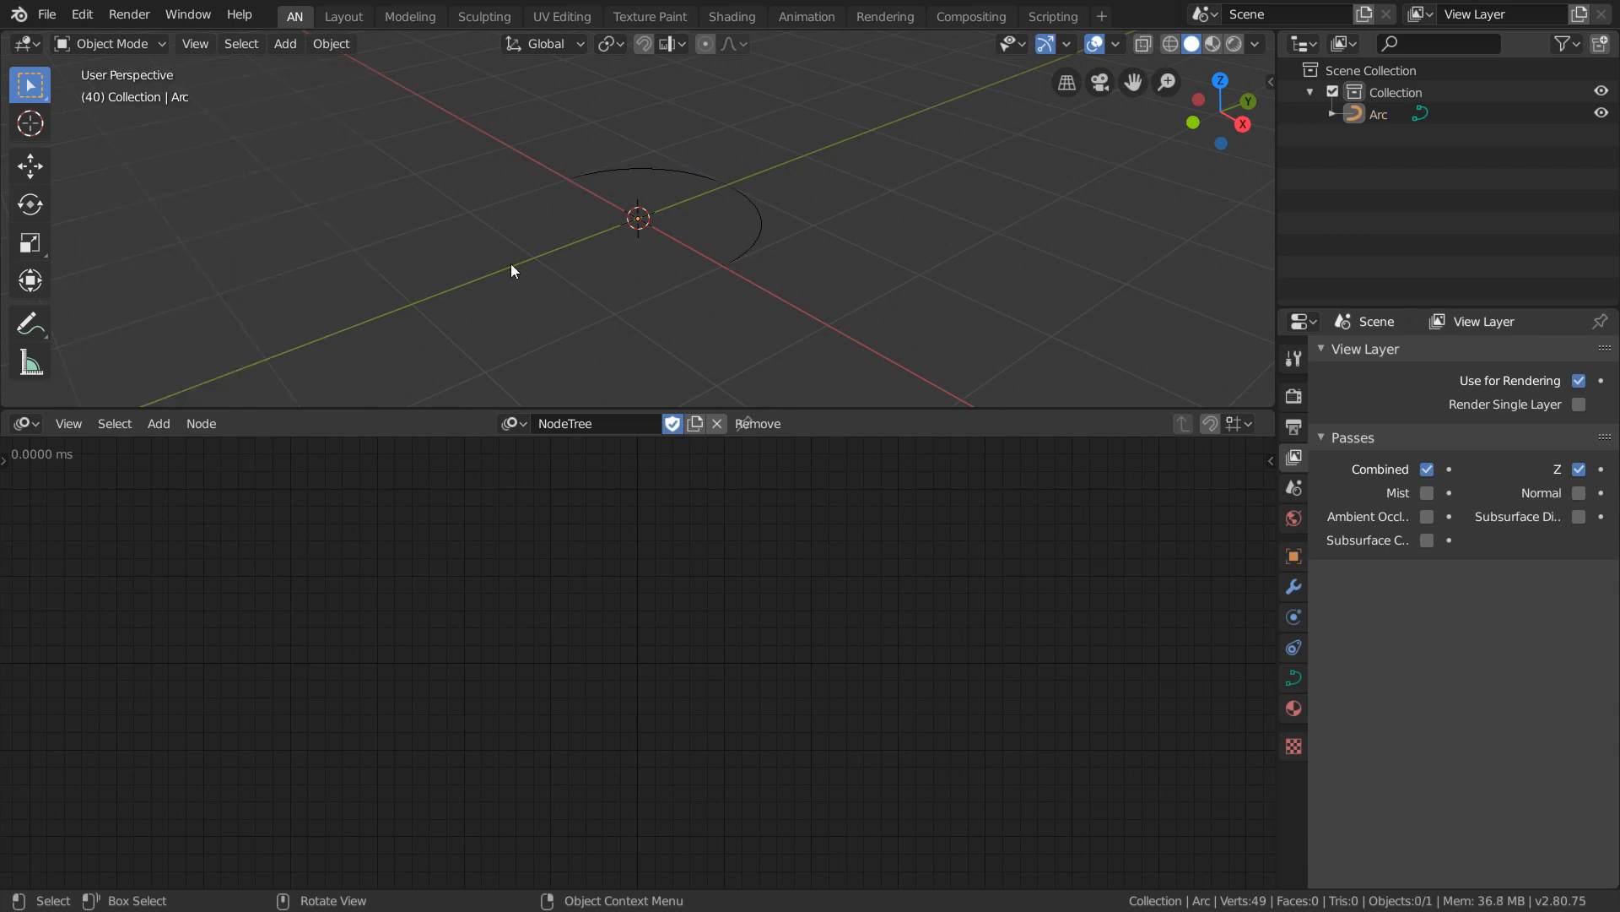
# Select the arc curve in the 3D scene.
pyautogui.moveTo(510, 264); pyautogui.dragTo(678, 300, button='middle')
pyautogui.scroll(3, 540, 213)
pyautogui.press('a')
pyautogui.moveTo(535, 221); pyautogui.dragTo(578, 261, button='middle')
# Search the add-on preferences for "extra" and examine the details of Add Curve: Extra Objects.
pyautogui.press('F4')
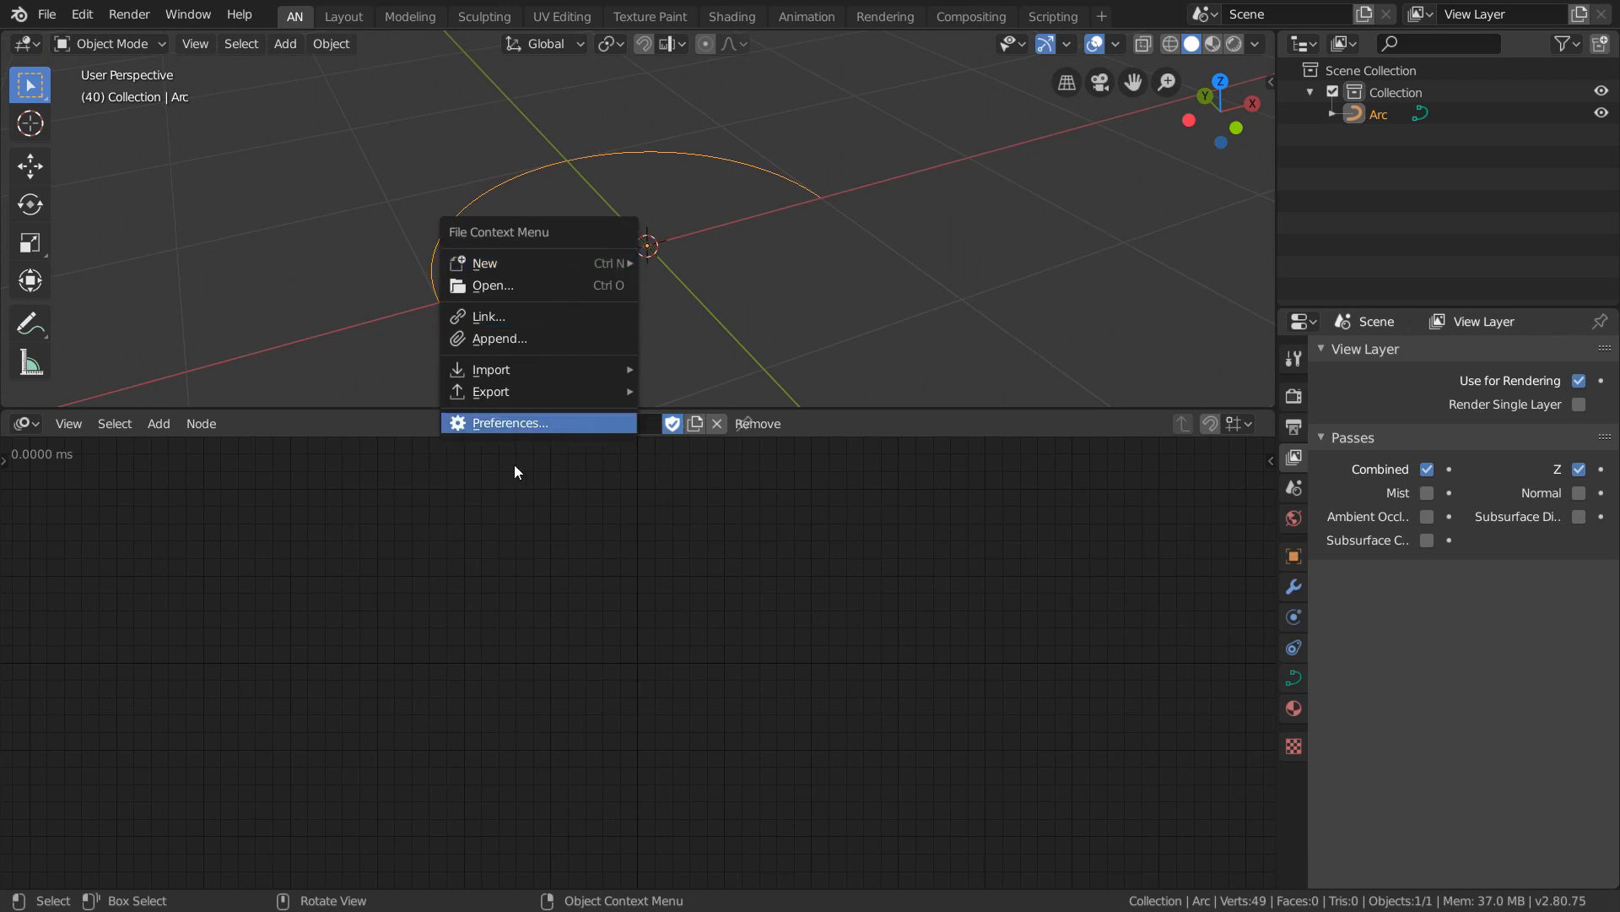
pyautogui.click(528, 427)
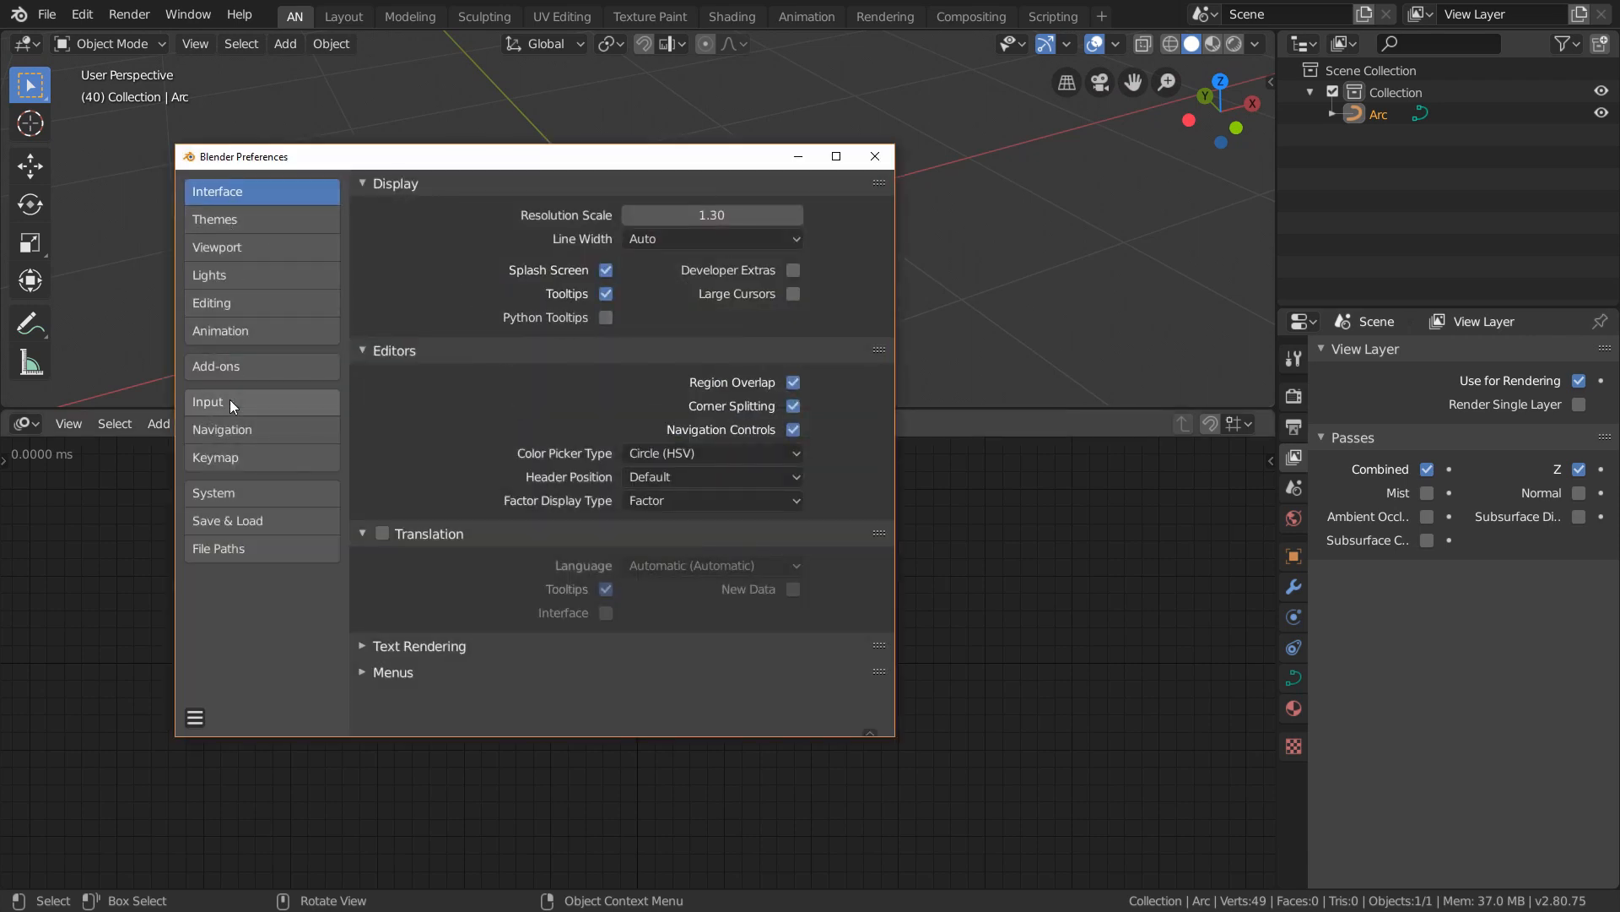
pyautogui.click(671, 217)
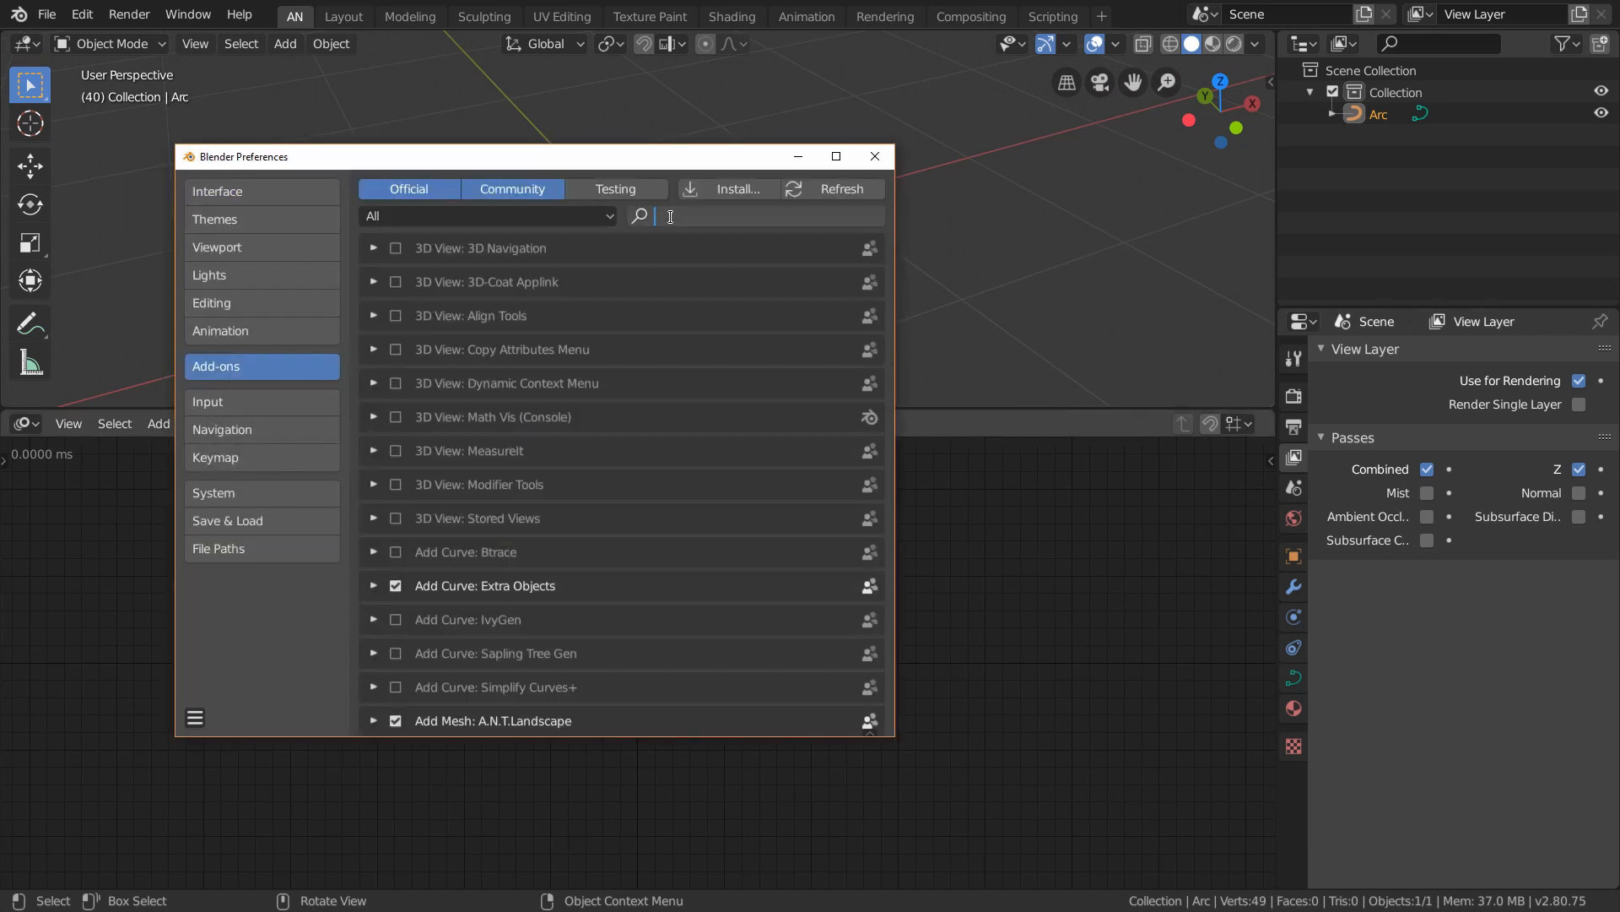
pyautogui.write('extra')
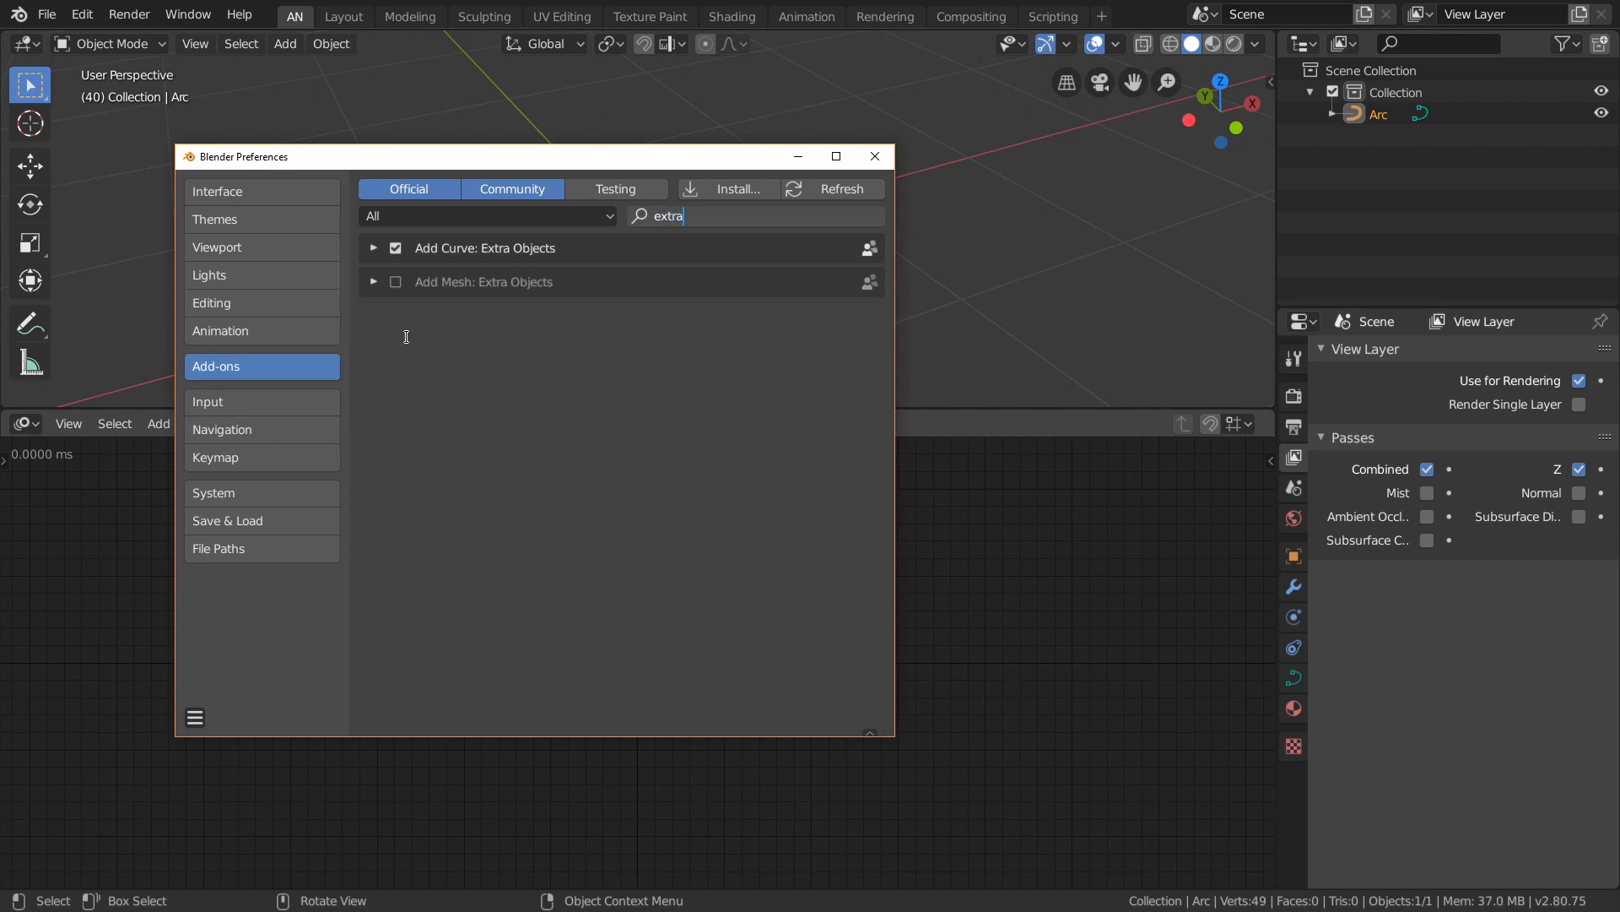
pyautogui.press('Return')
pyautogui.click(374, 248)
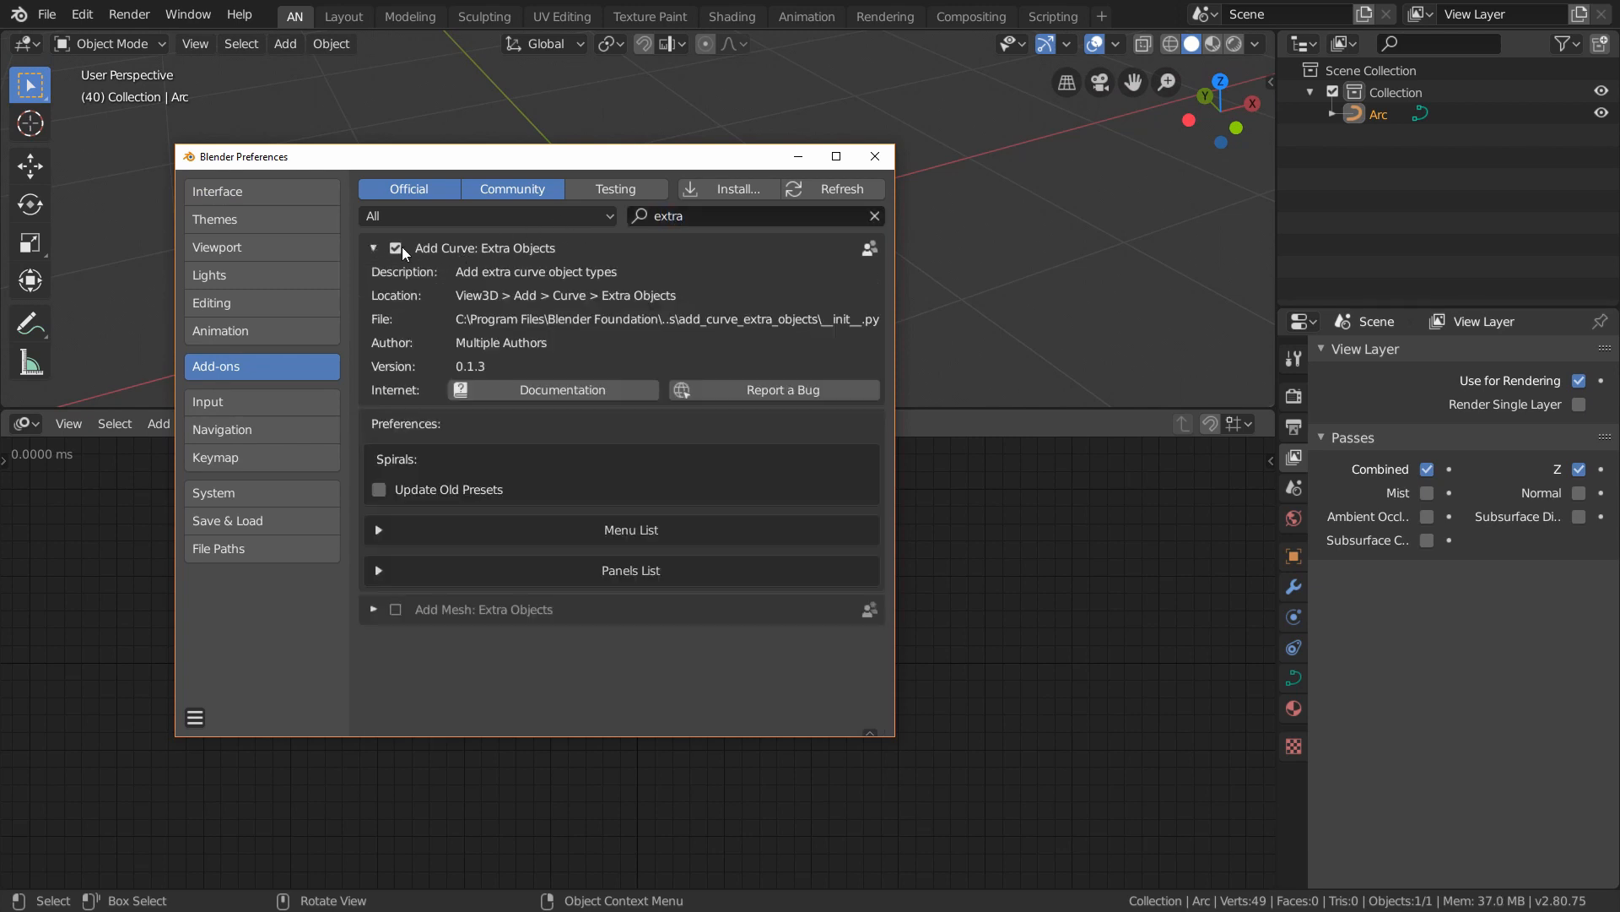
pyautogui.click(875, 156)
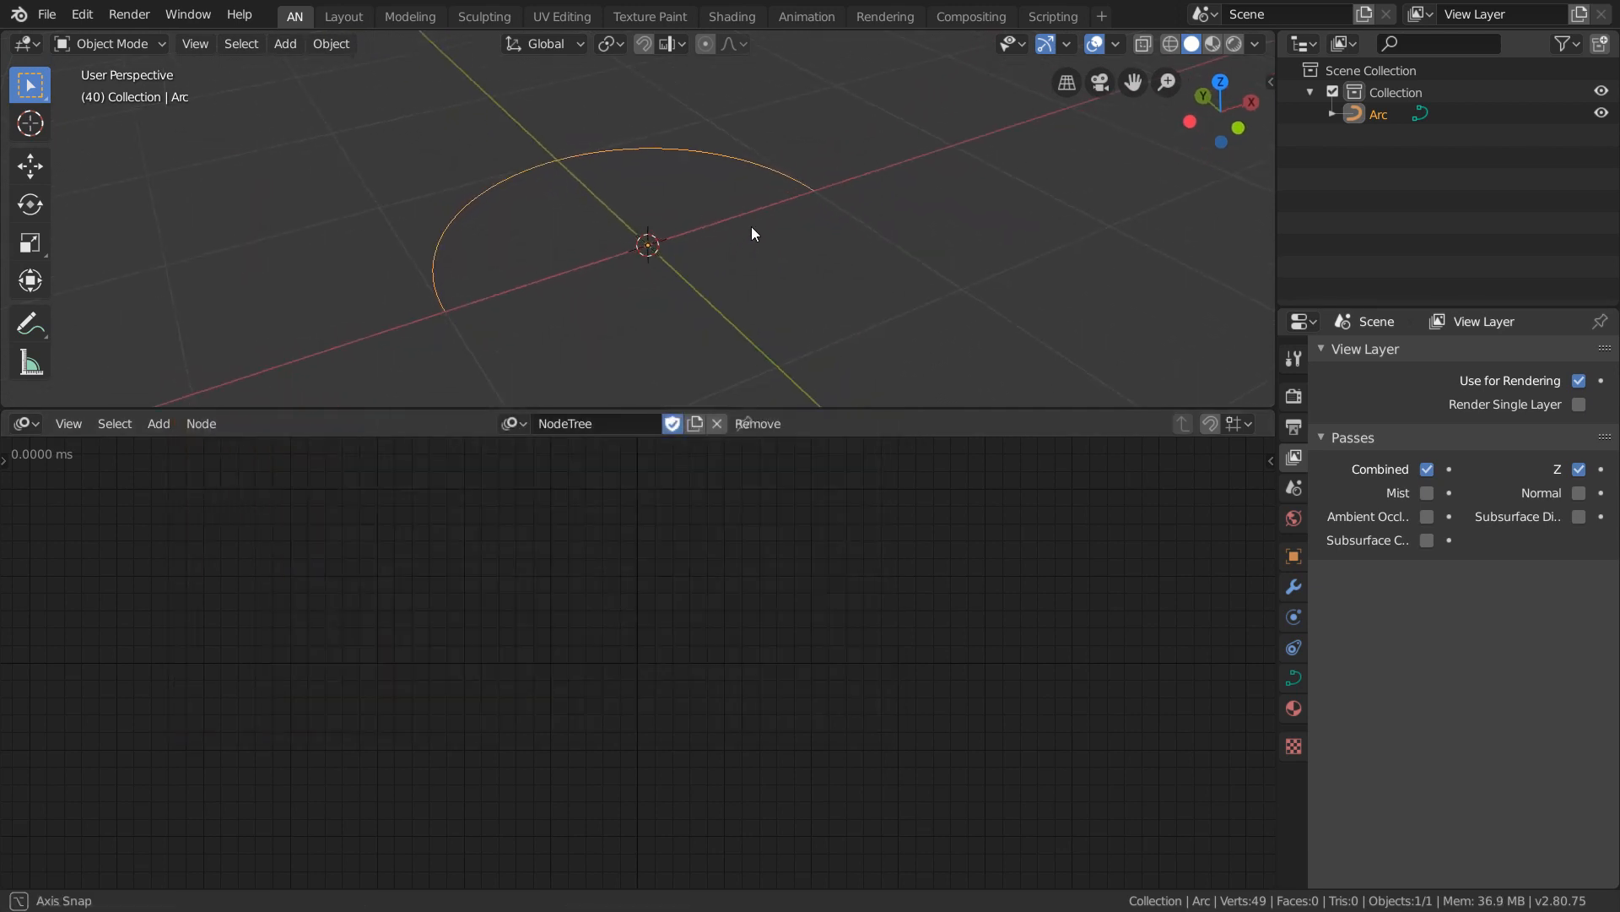
# Hide the Arc curve and add a Spline Input node to the empty node tree.
pyautogui.moveTo(753, 234); pyautogui.dragTo(990, 389, button='middle')
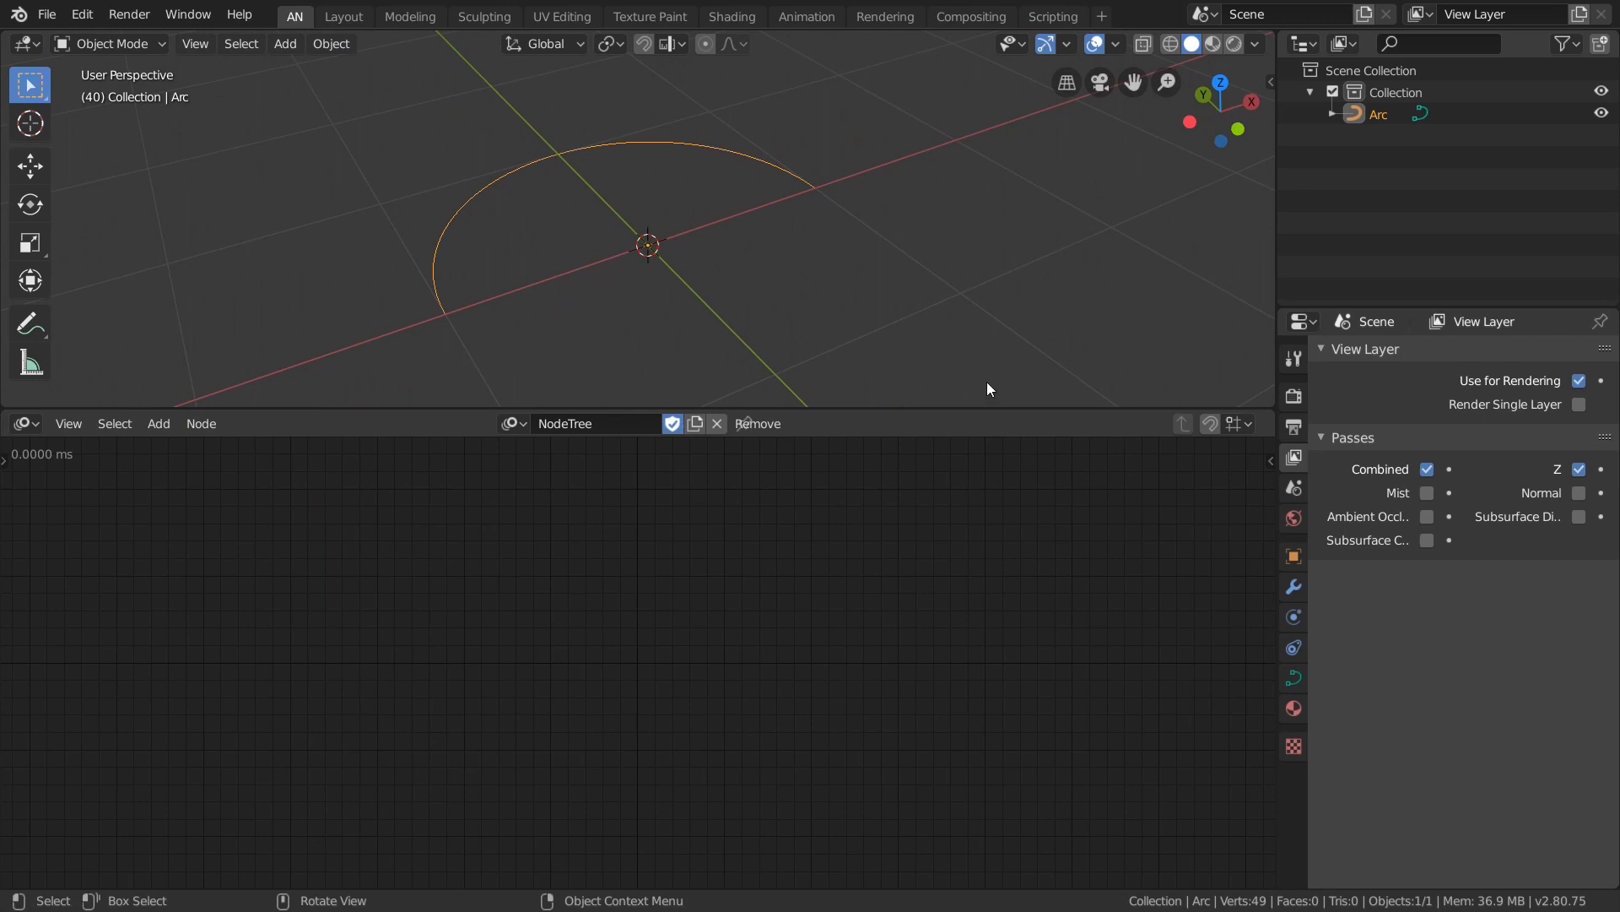
pyautogui.click(1601, 113)
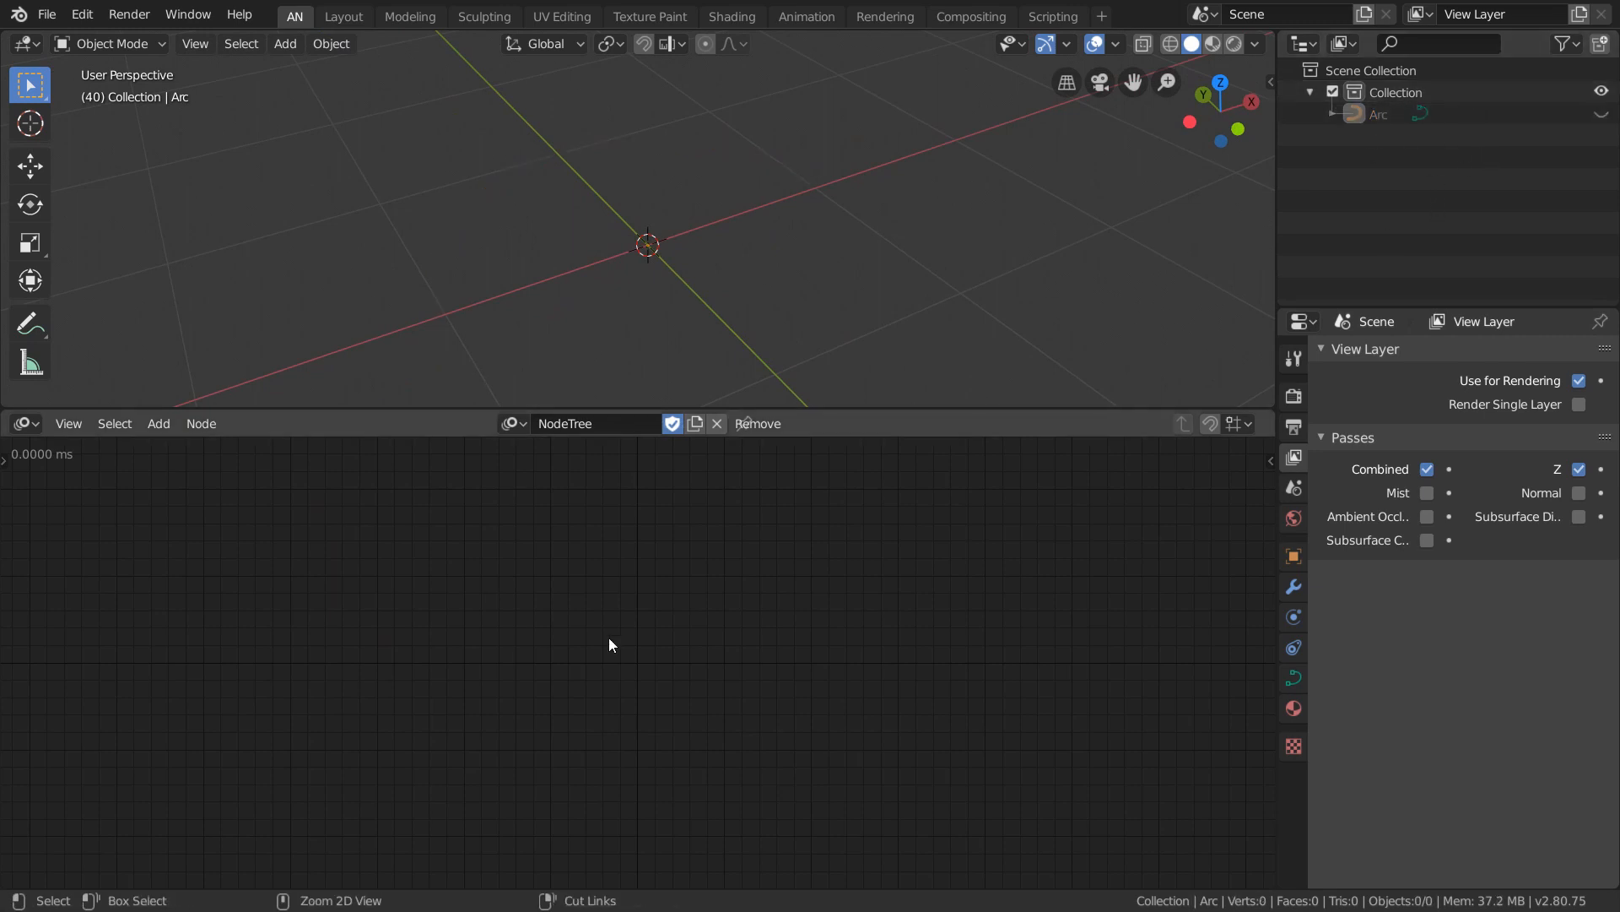
pyautogui.hotkey('ctrl', 'a')
pyautogui.write('spline in')
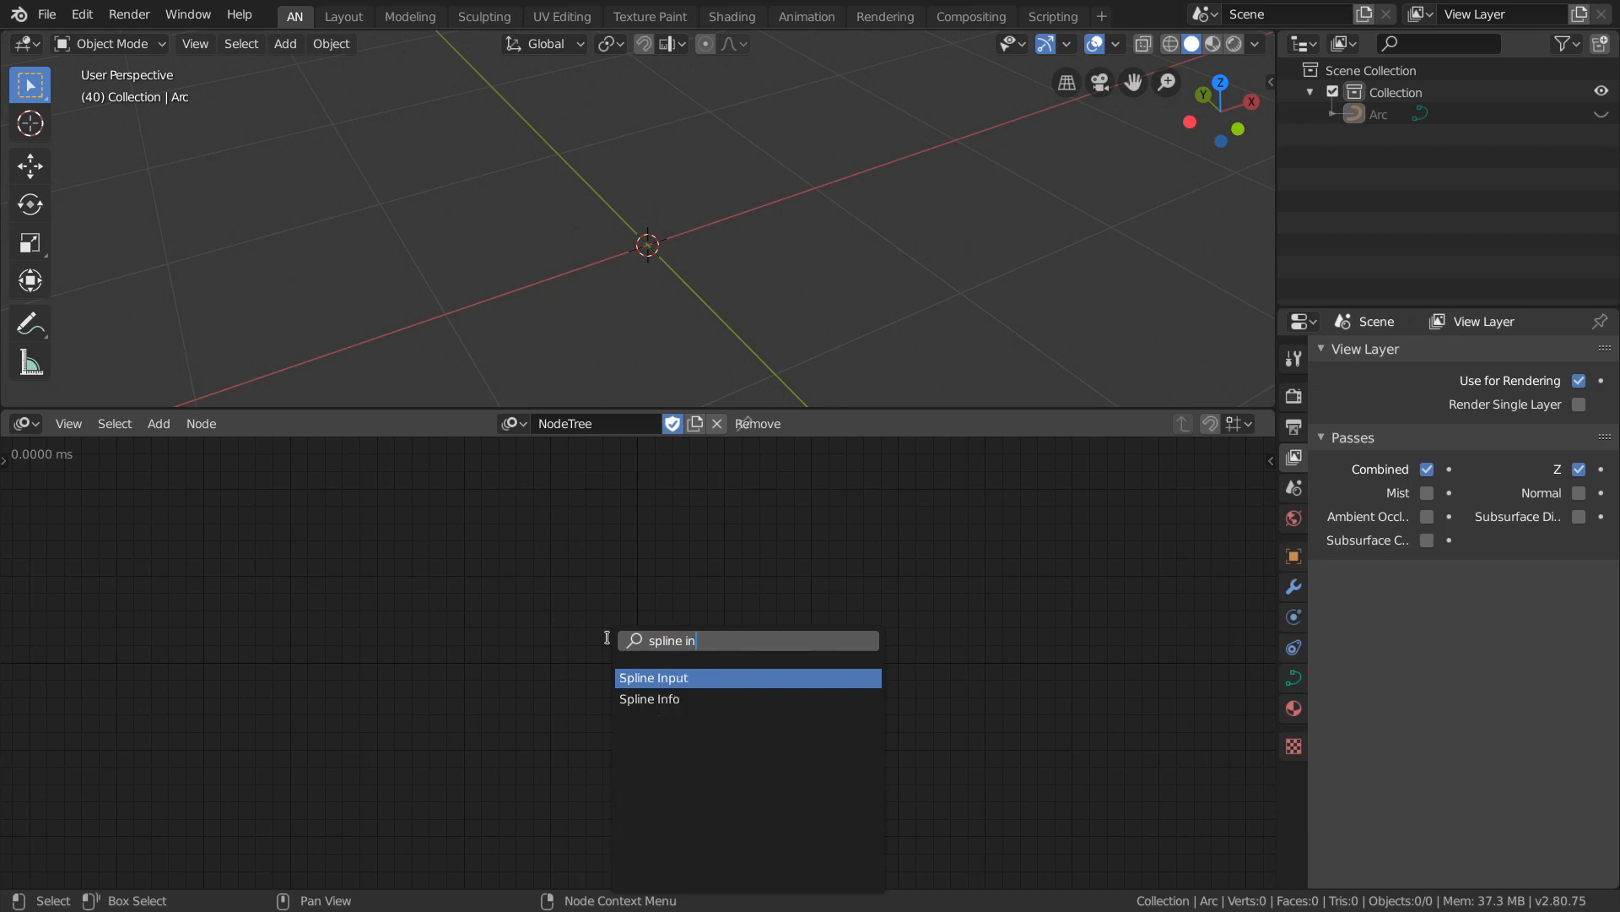
pyautogui.press('Return')
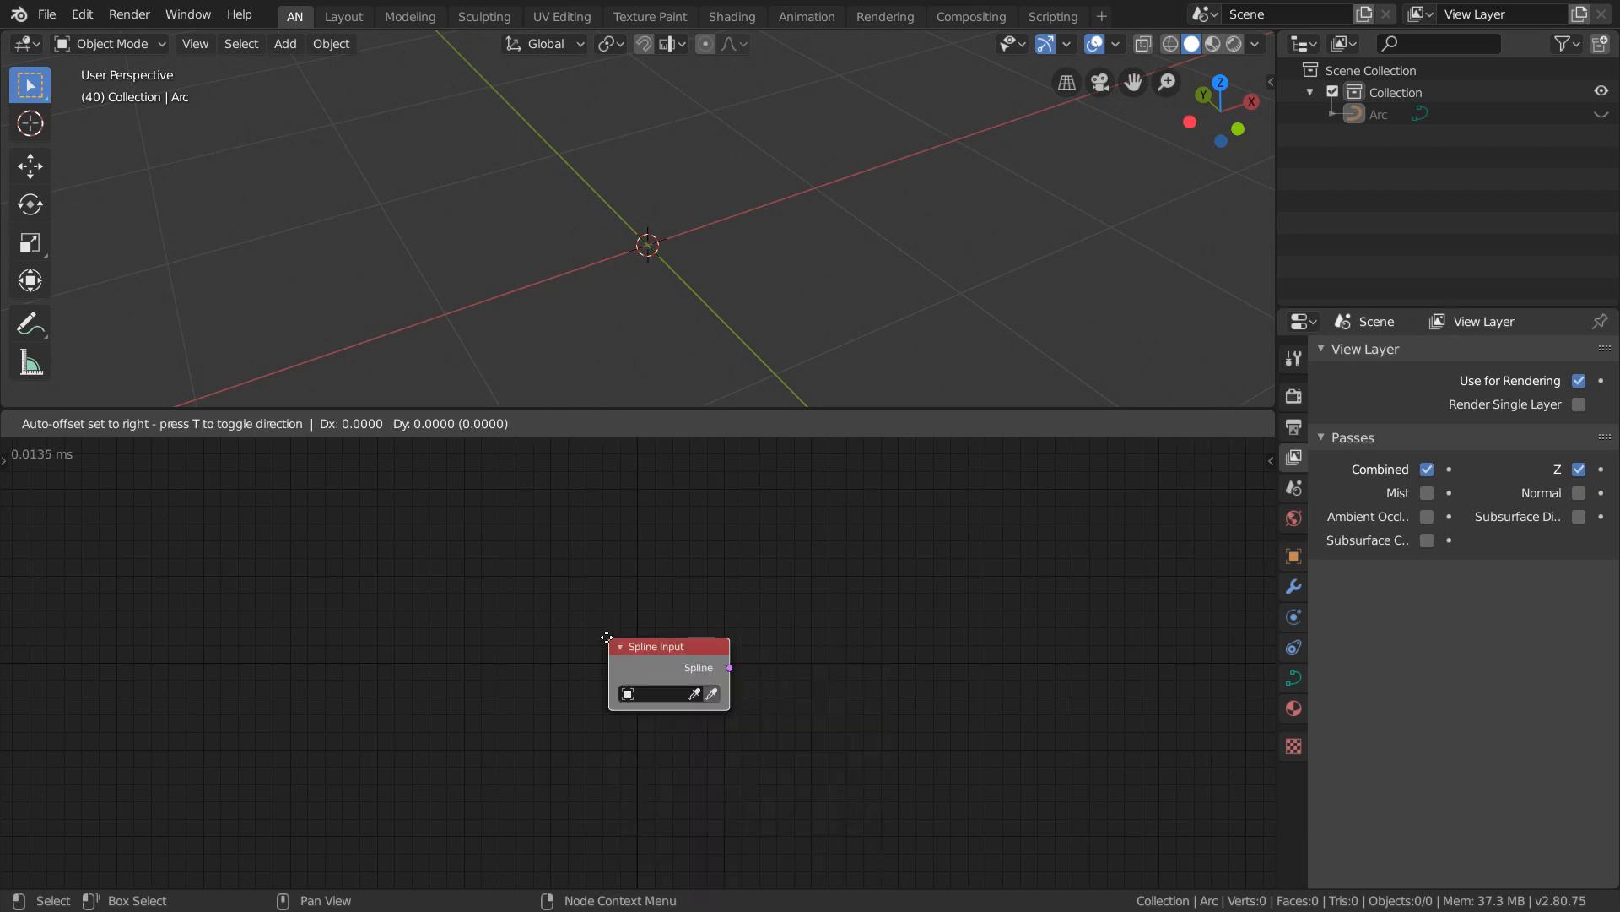
pyautogui.click(438, 637)
# Assign the Arc as the Spline Input node's source object and move the node slightly down.
pyautogui.scroll(3, 473, 640)
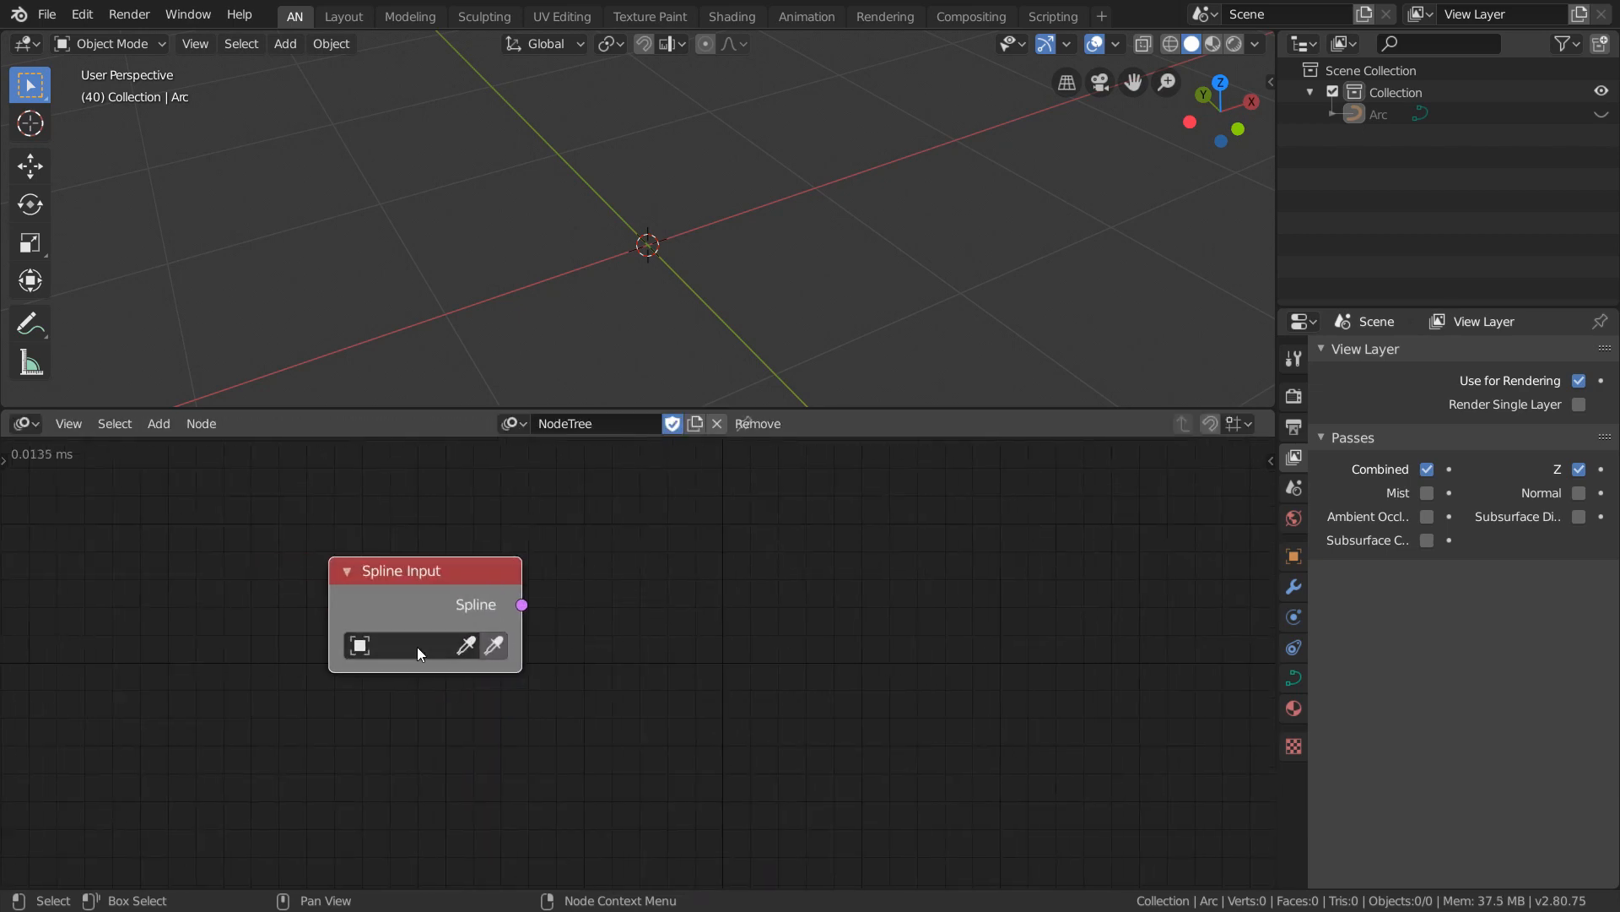
pyautogui.click(416, 647)
pyautogui.click(371, 359)
pyautogui.moveTo(487, 574); pyautogui.dragTo(495, 615)
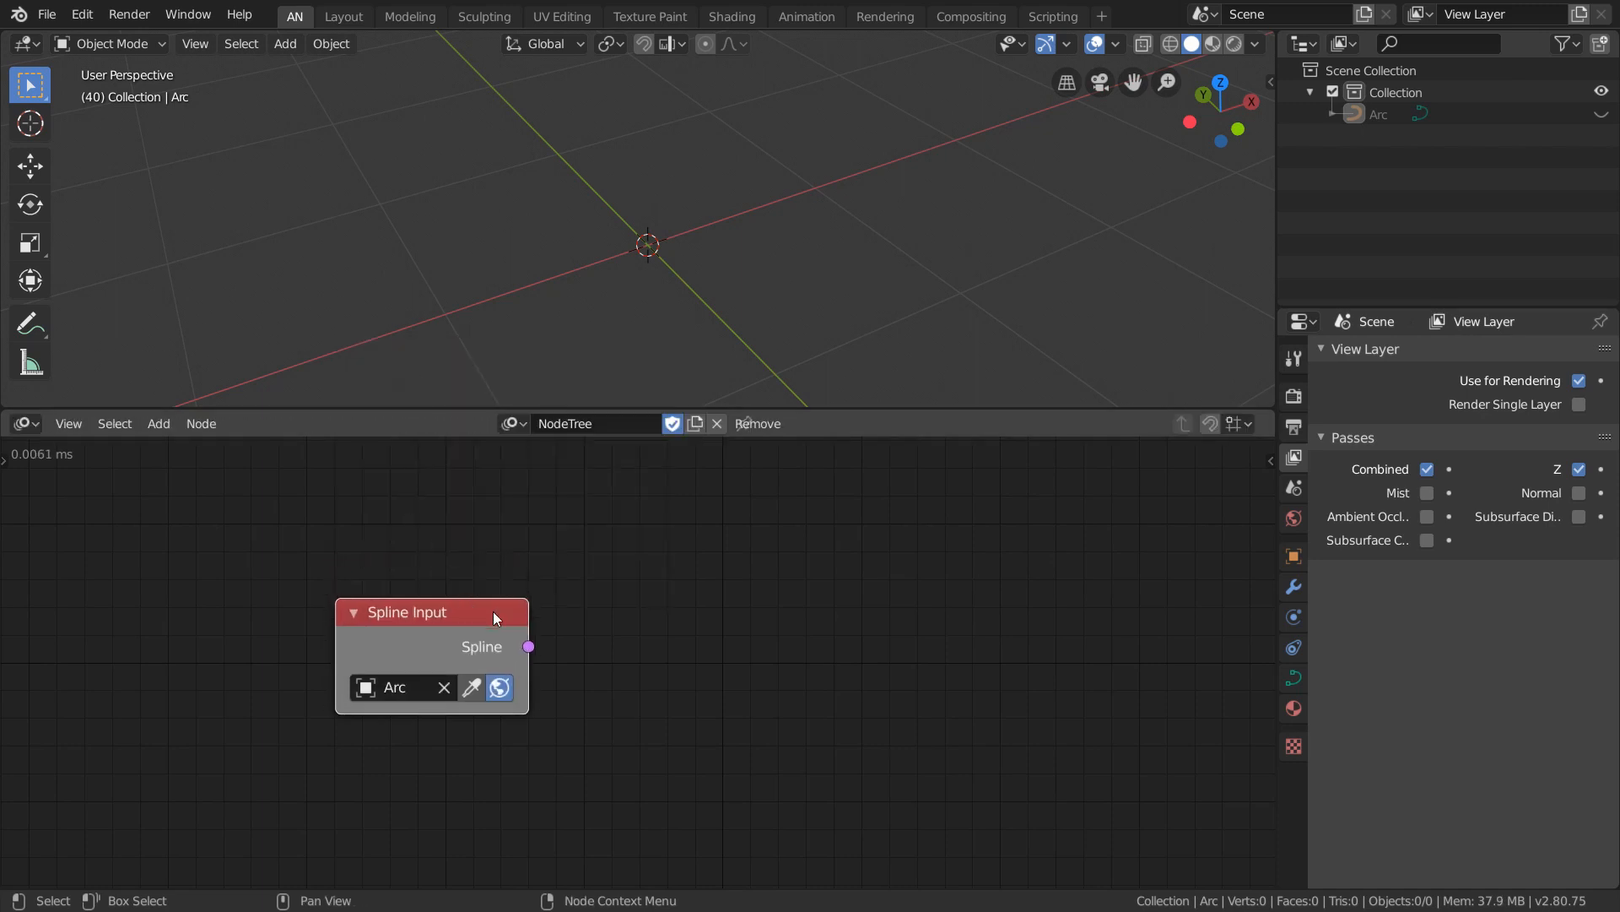
# Add a Curve Object Output node beside the Spline Input node and link their Spline sockets.
pyautogui.hotkey('ctrl', 'a')
pyautogui.write('spline')
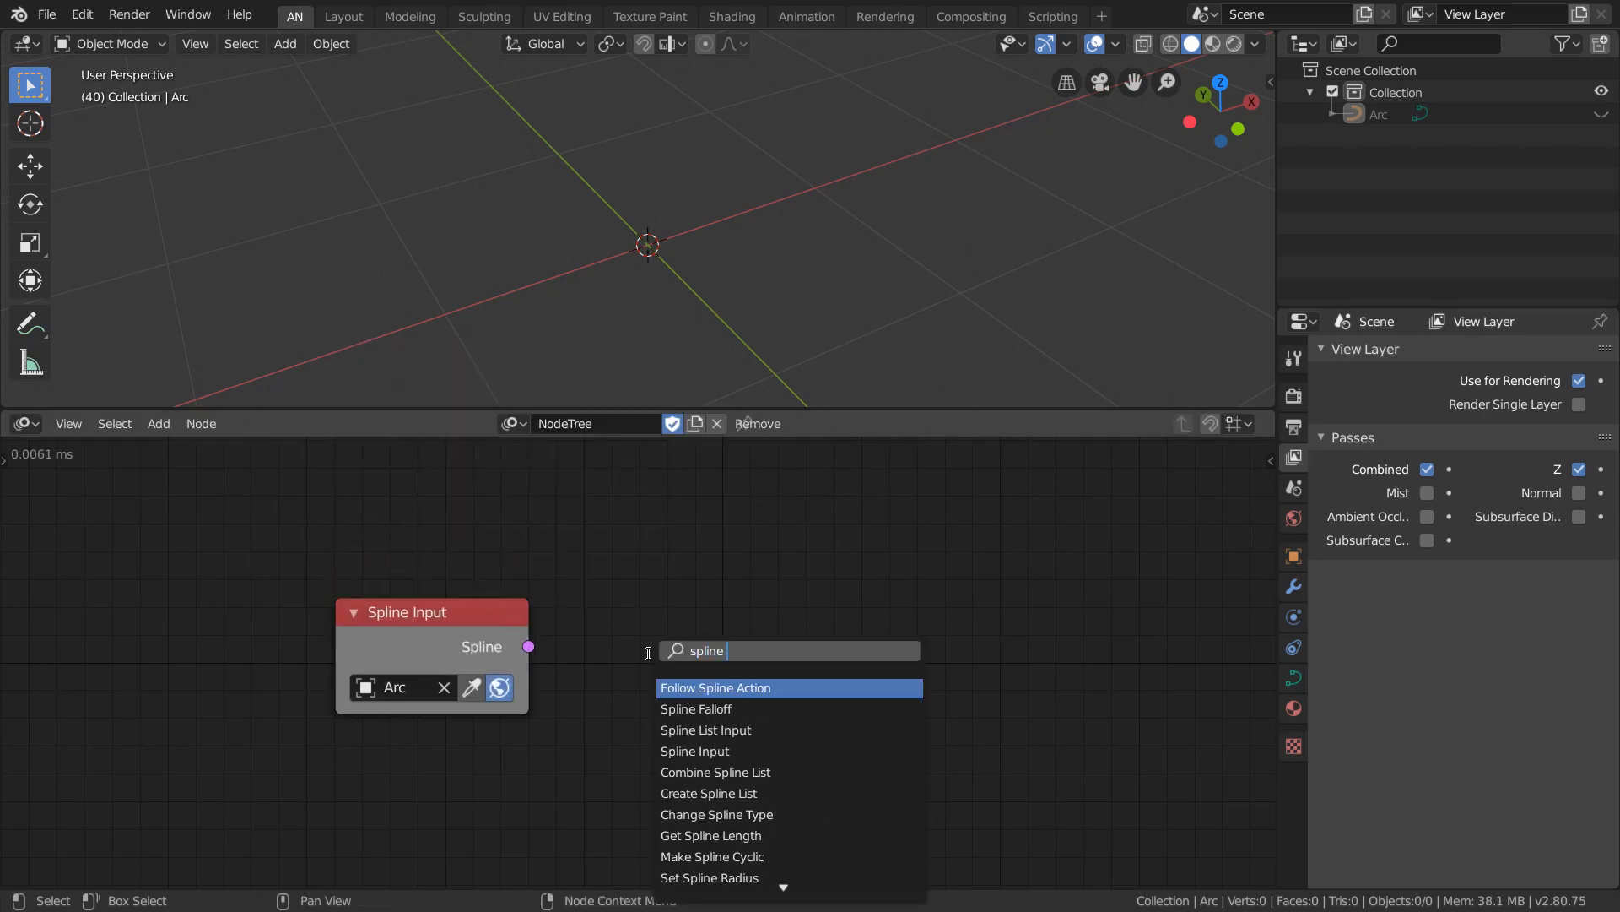
pyautogui.press('BackSpace')
pyautogui.press('BackSpace')
pyautogui.press('BackSpace')
pyautogui.press('BackSpace')
pyautogui.press('BackSpace')
pyautogui.press('BackSpace')
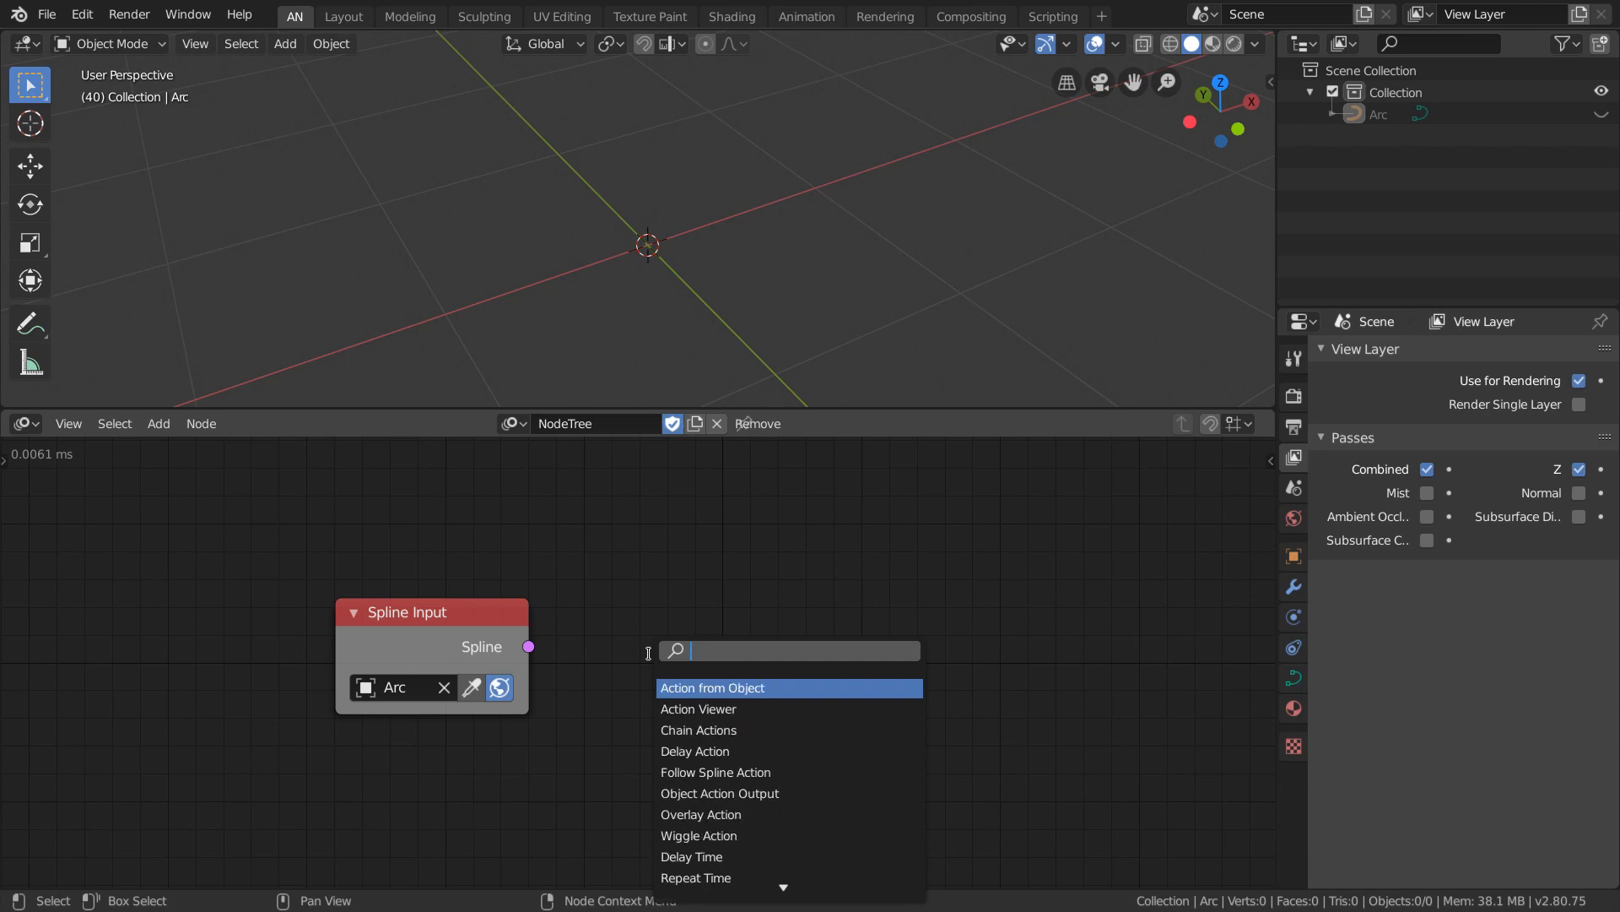
pyautogui.write('curve obj')
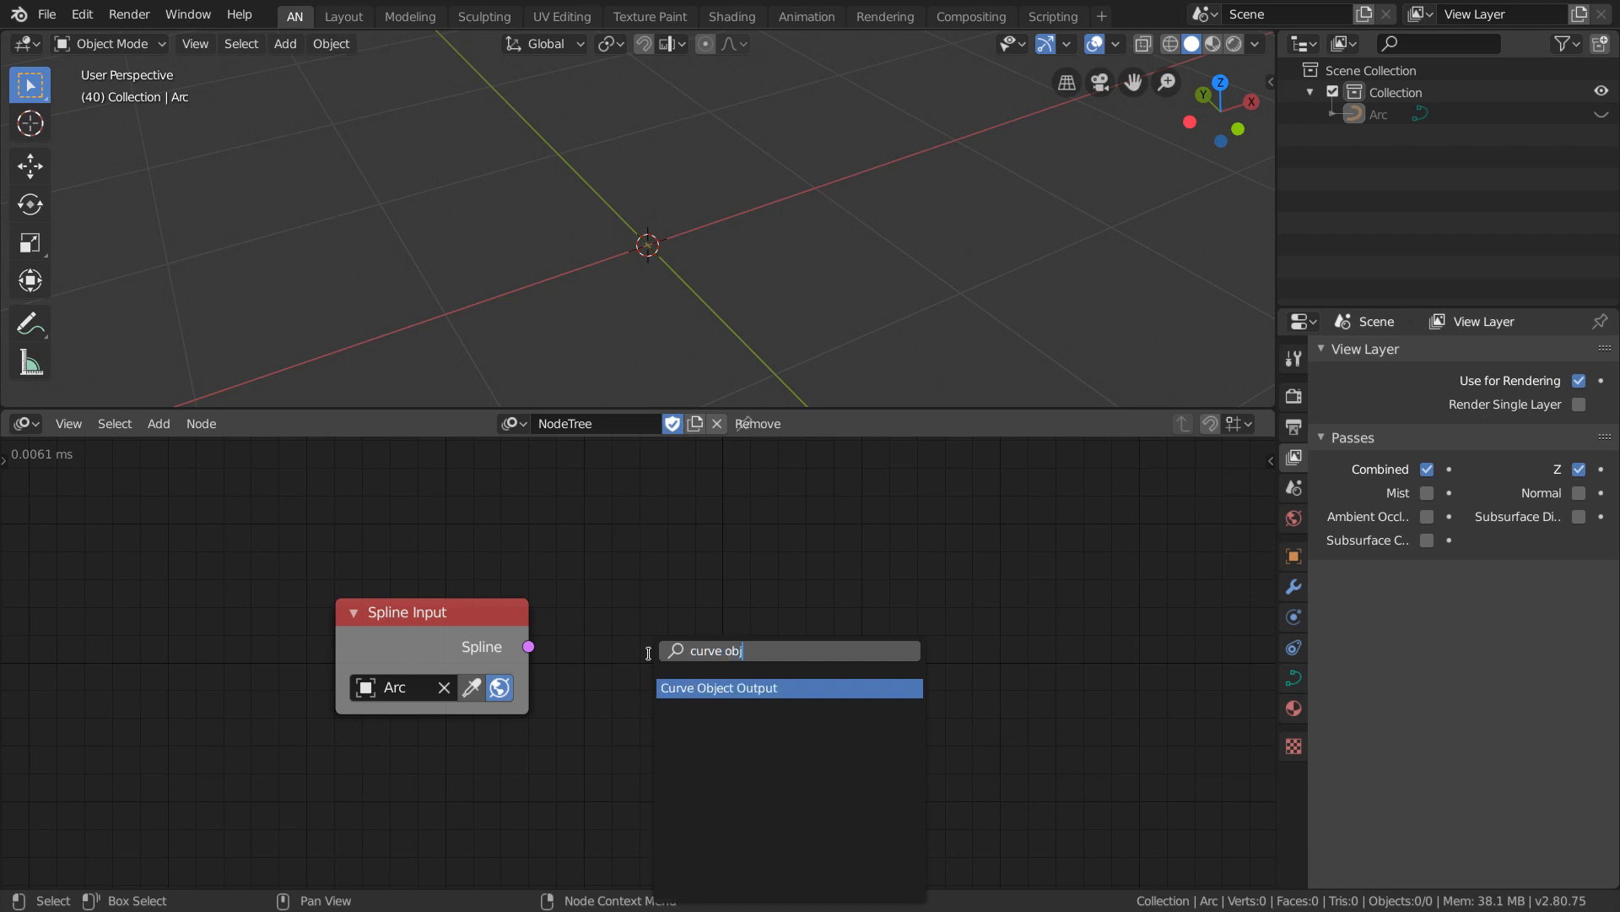
pyautogui.press('Return')
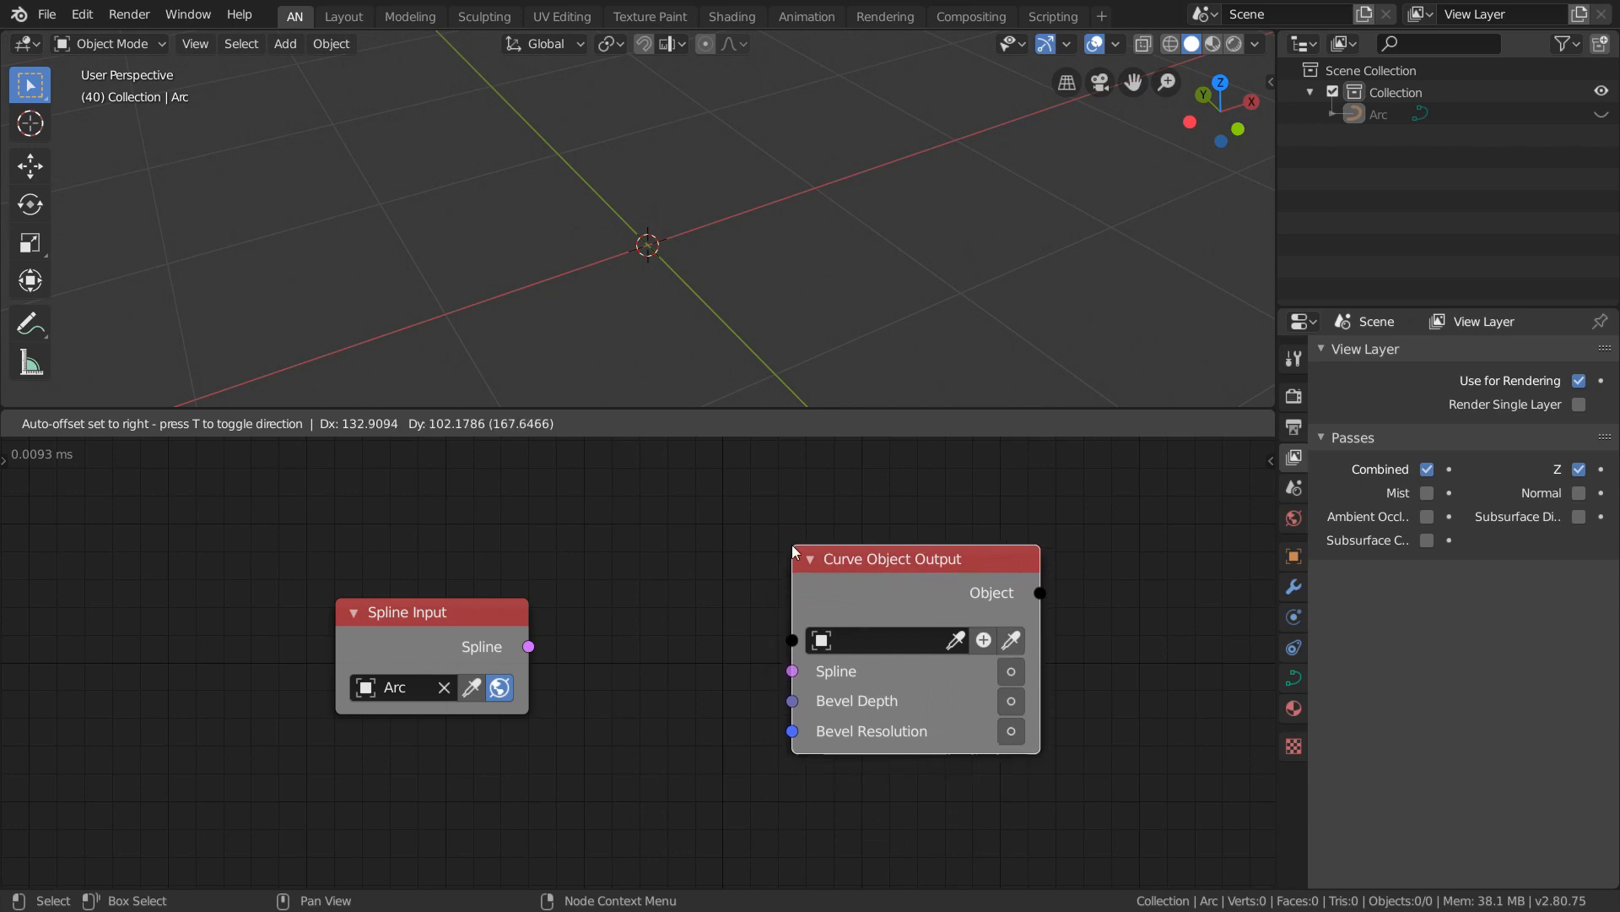
pyautogui.click(793, 553)
pyautogui.moveTo(530, 647); pyautogui.dragTo(794, 671)
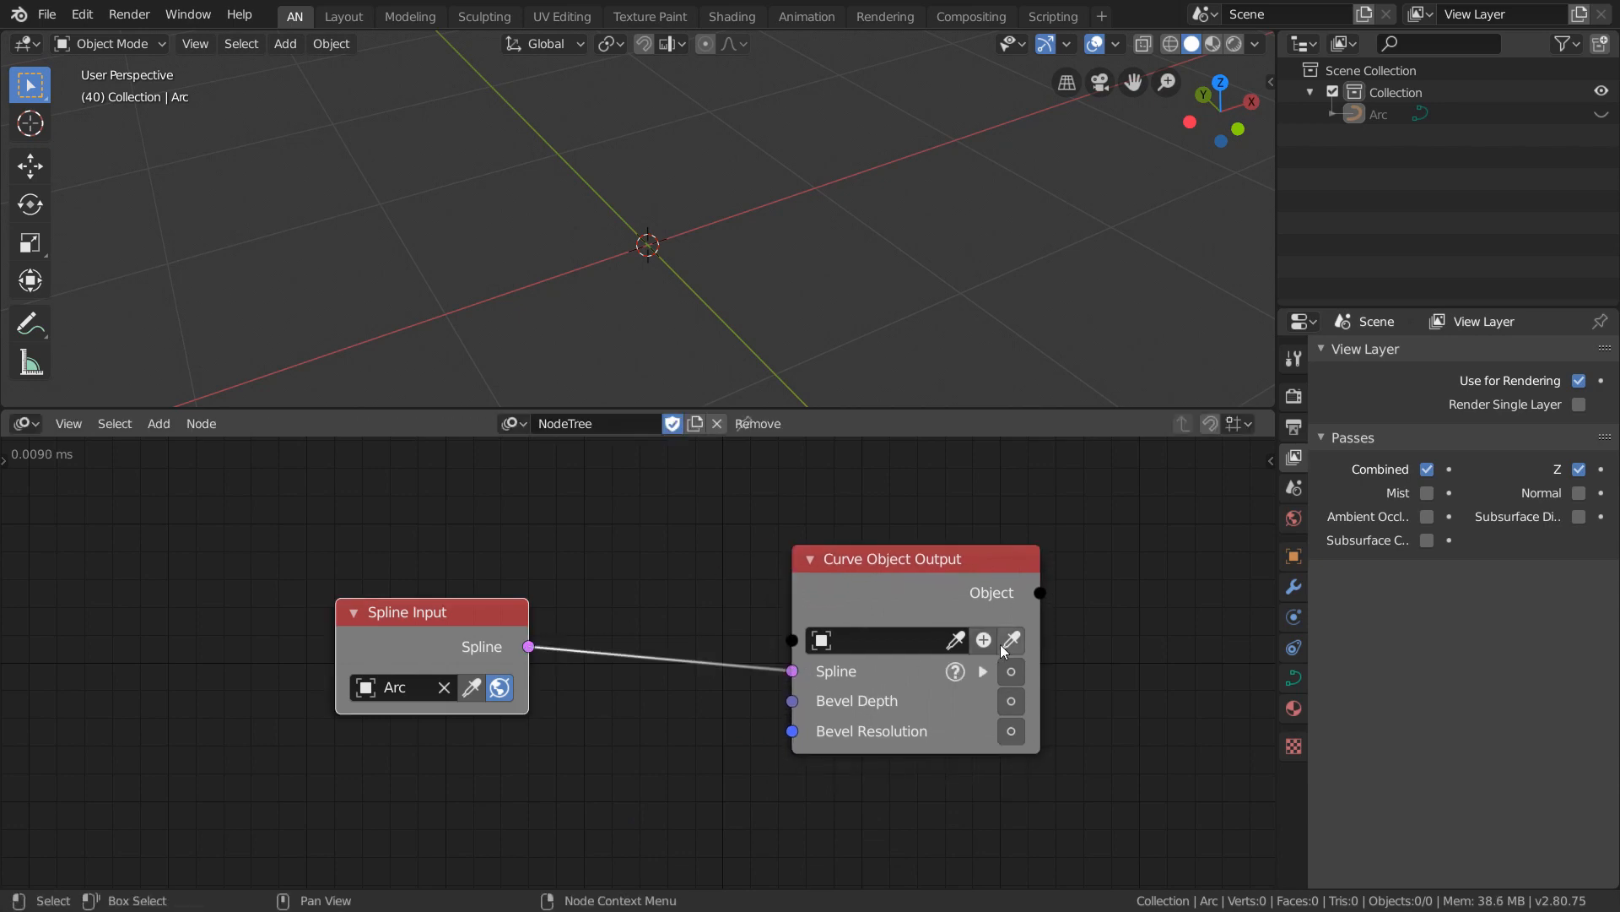
# Create a target object for the Curve Object Output node, enable its Spline input, and select the generated curve.
pyautogui.click(982, 640)
pyautogui.click(1011, 671)
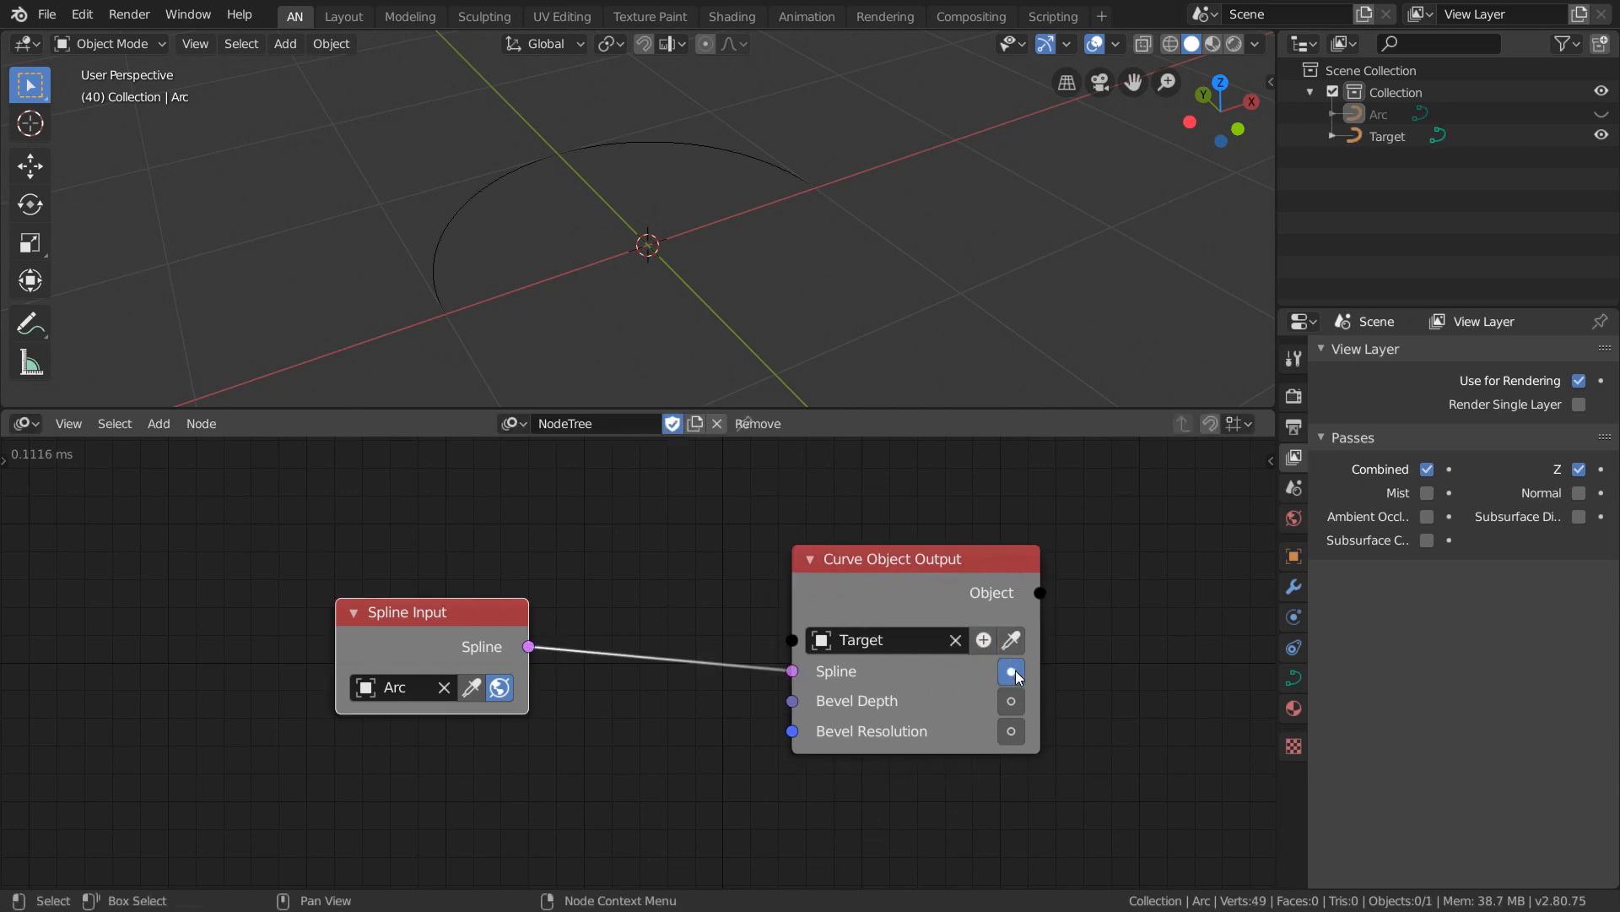
pyautogui.click(472, 210)
pyautogui.moveTo(474, 215); pyautogui.dragTo(560, 265, button='middle')
# Enable Bevel Depth on the Curve Object Output node and set it to 0.06.
pyautogui.click(1011, 701)
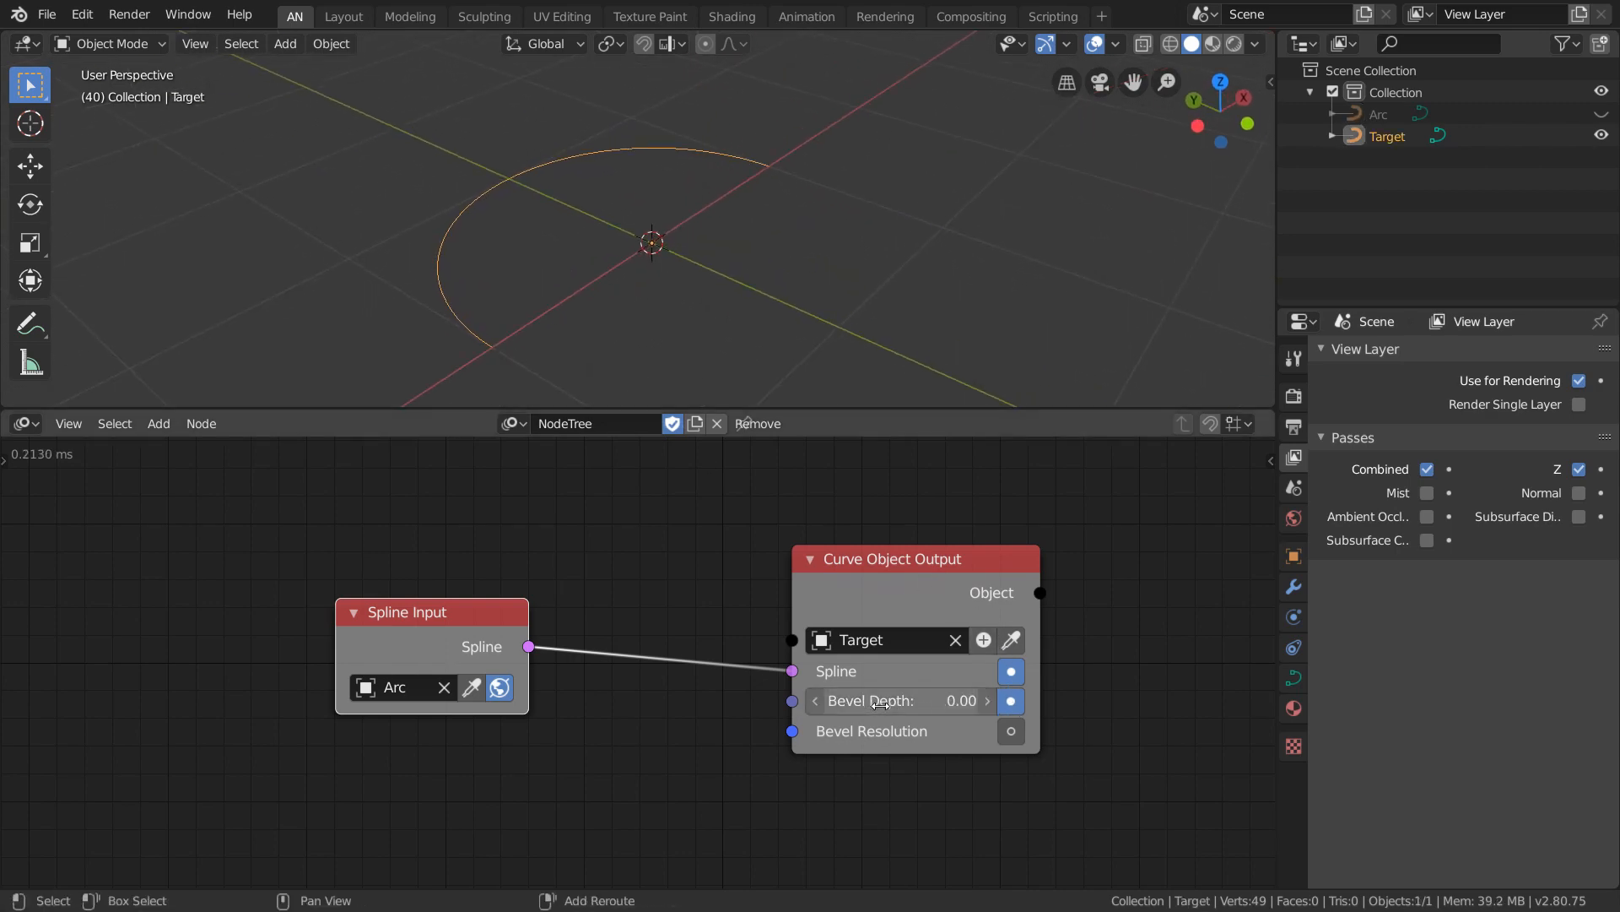
pyautogui.keyDown('shift'); pyautogui.moveTo(875, 704); pyautogui.dragTo(928, 704); pyautogui.keyUp('shift')
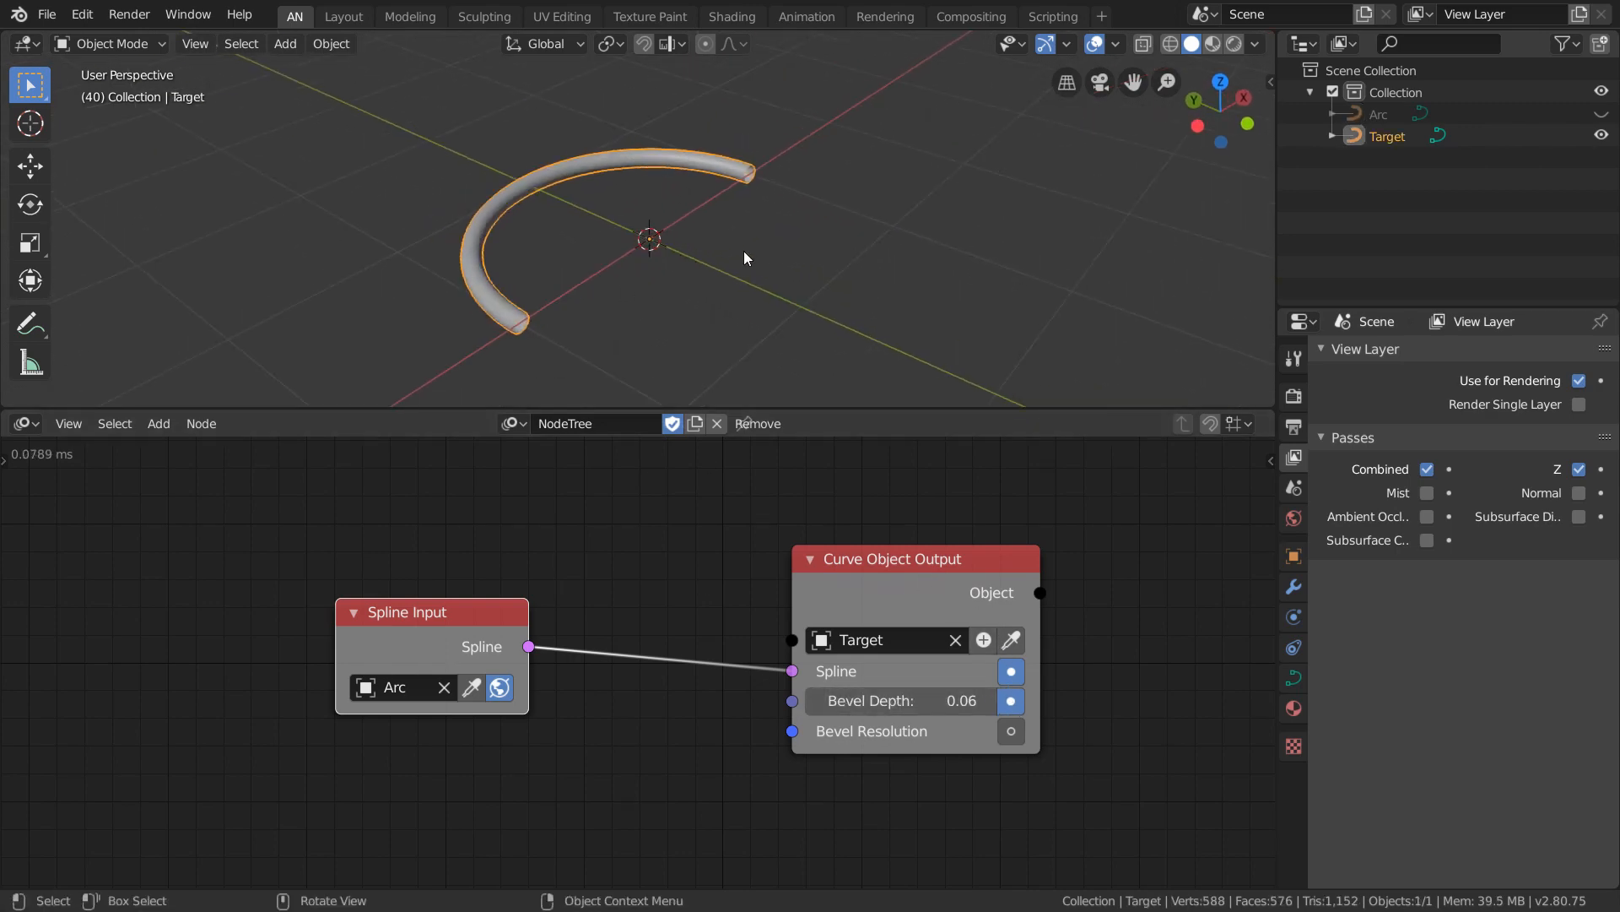
pyautogui.moveTo(742, 251); pyautogui.dragTo(785, 278, button='middle')
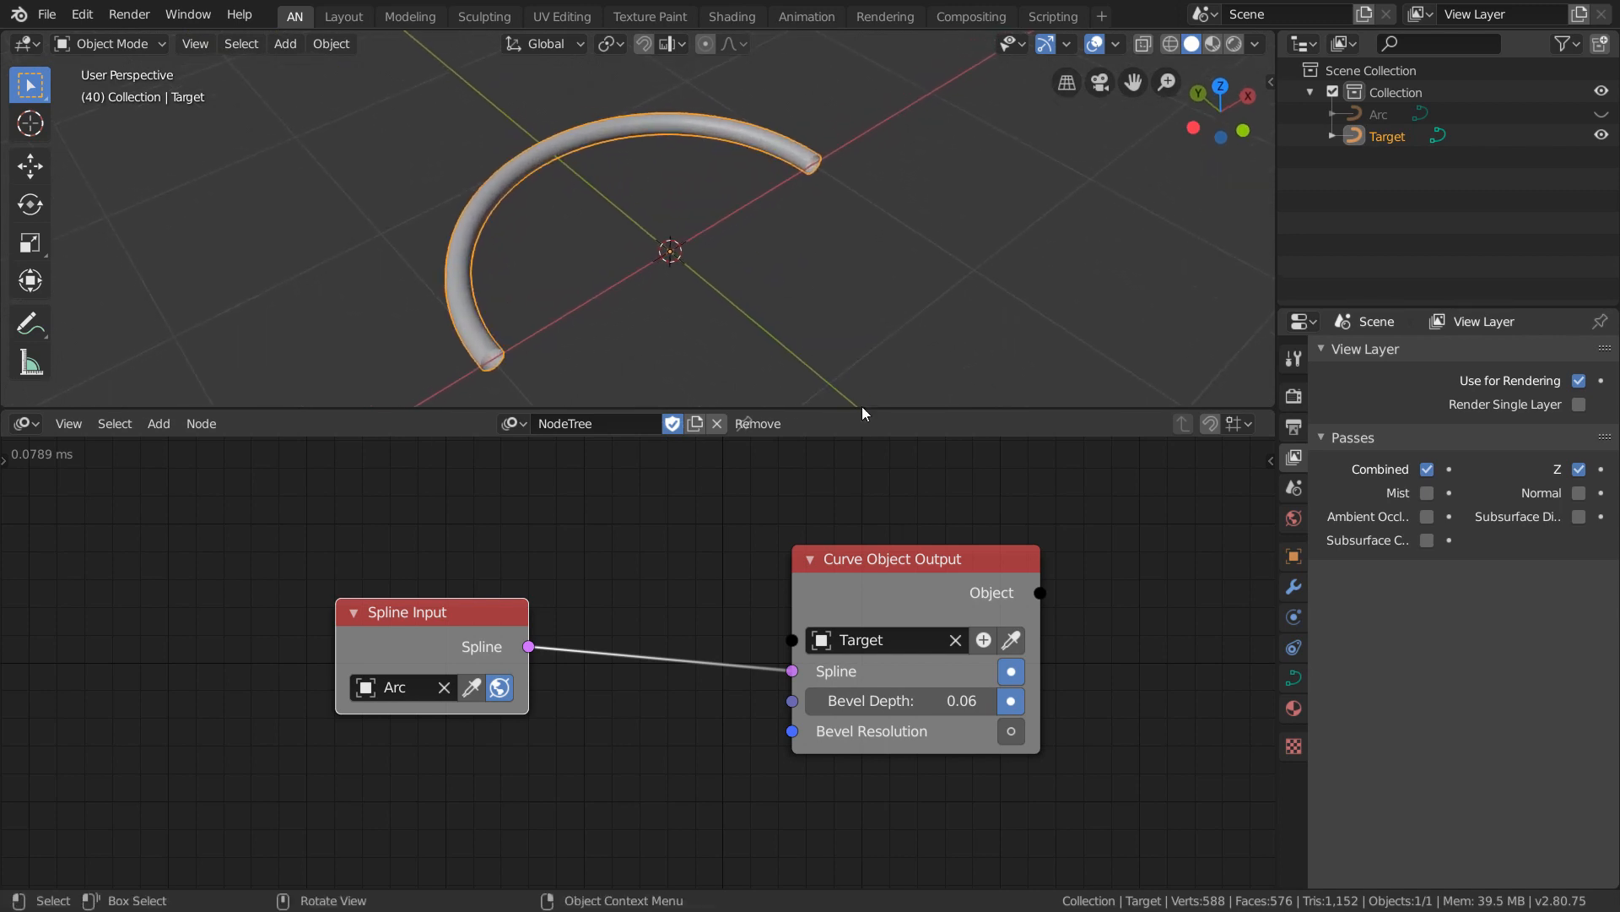
# Move the Curve Object Output node farther from the Spline Input node to make room between them.
pyautogui.moveTo(1107, 604); pyautogui.dragTo(954, 579, button='middle')
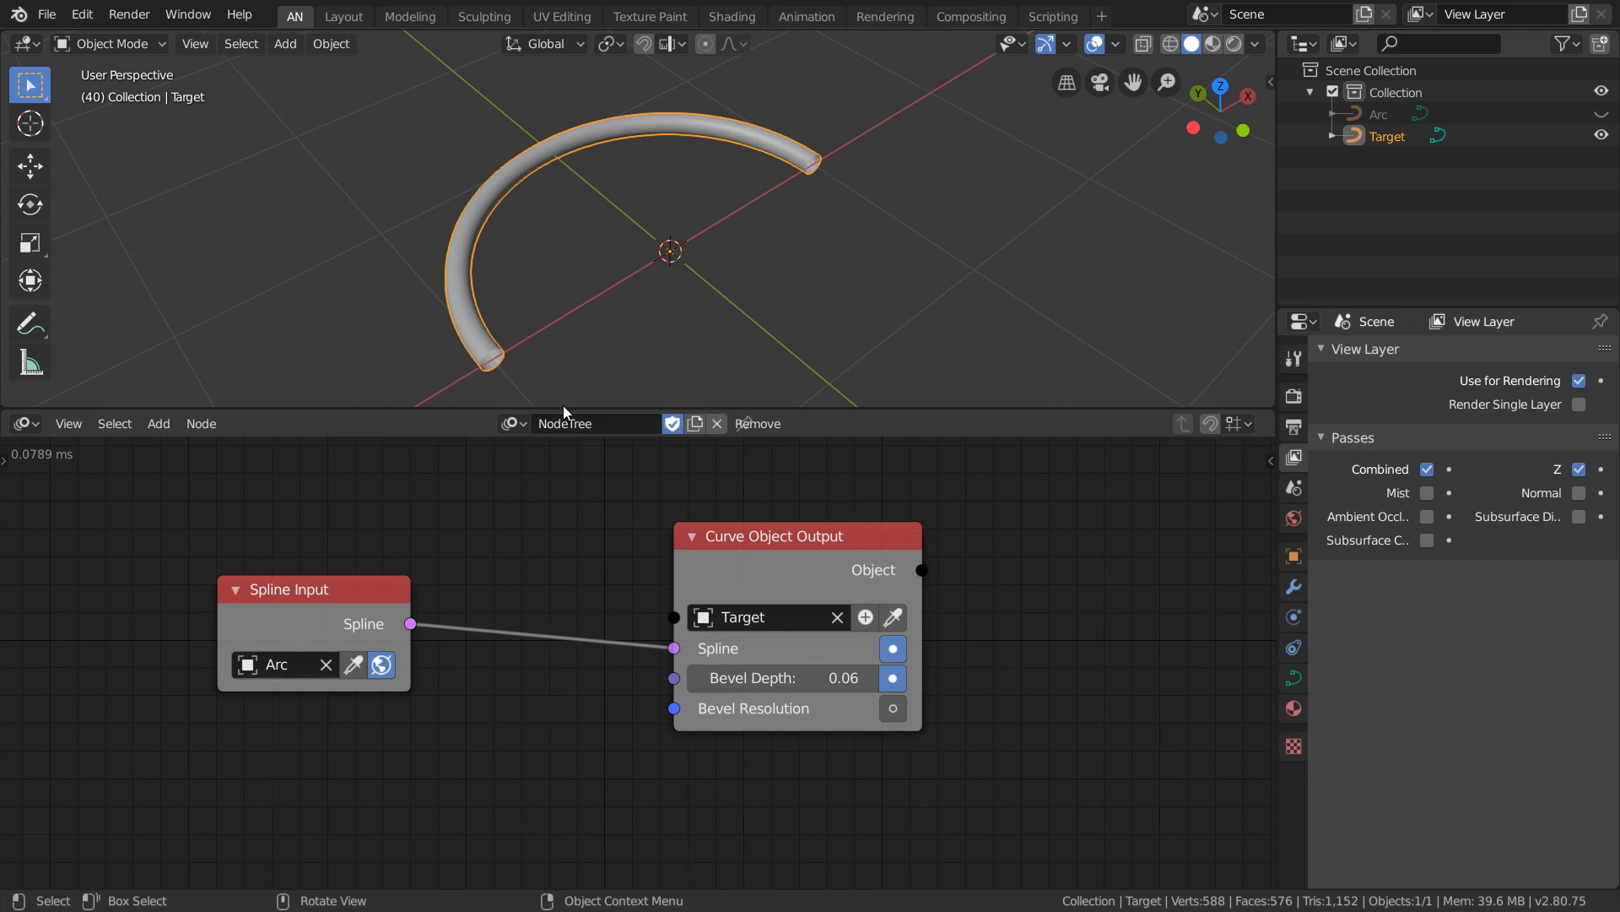
pyautogui.moveTo(855, 532); pyautogui.dragTo(924, 519)
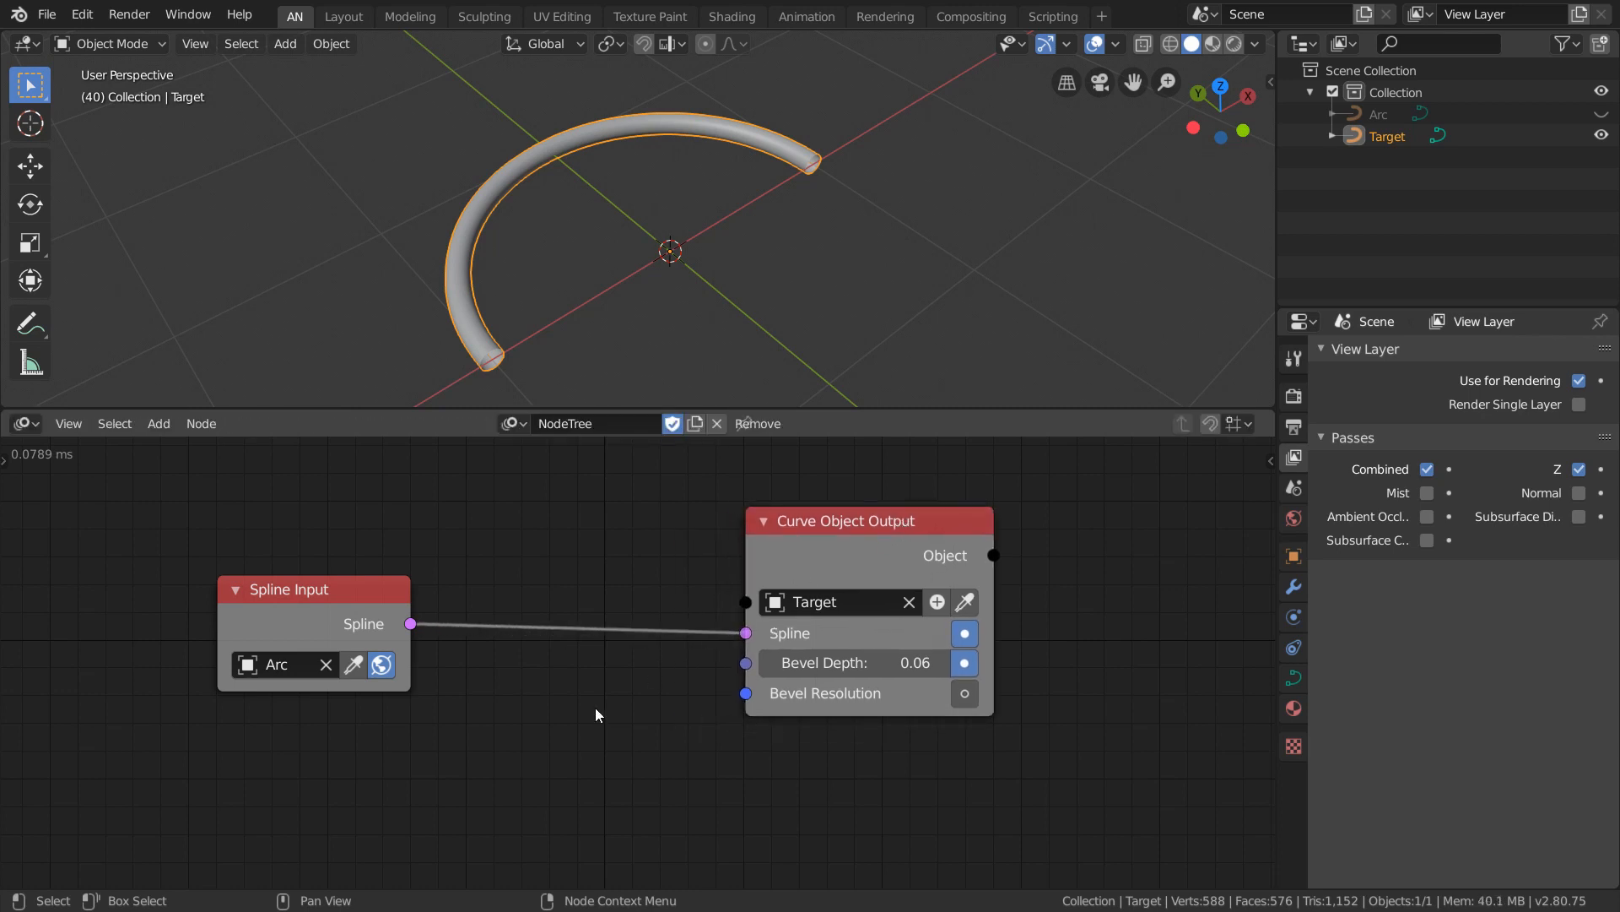
# Expose the Bevel Start and Bevel End inputs on the Curve Object Output node.
pyautogui.scroll(-2, 595, 707)
pyautogui.moveTo(611, 668); pyautogui.dragTo(563, 681, button='middle')
pyautogui.click(1271, 461)
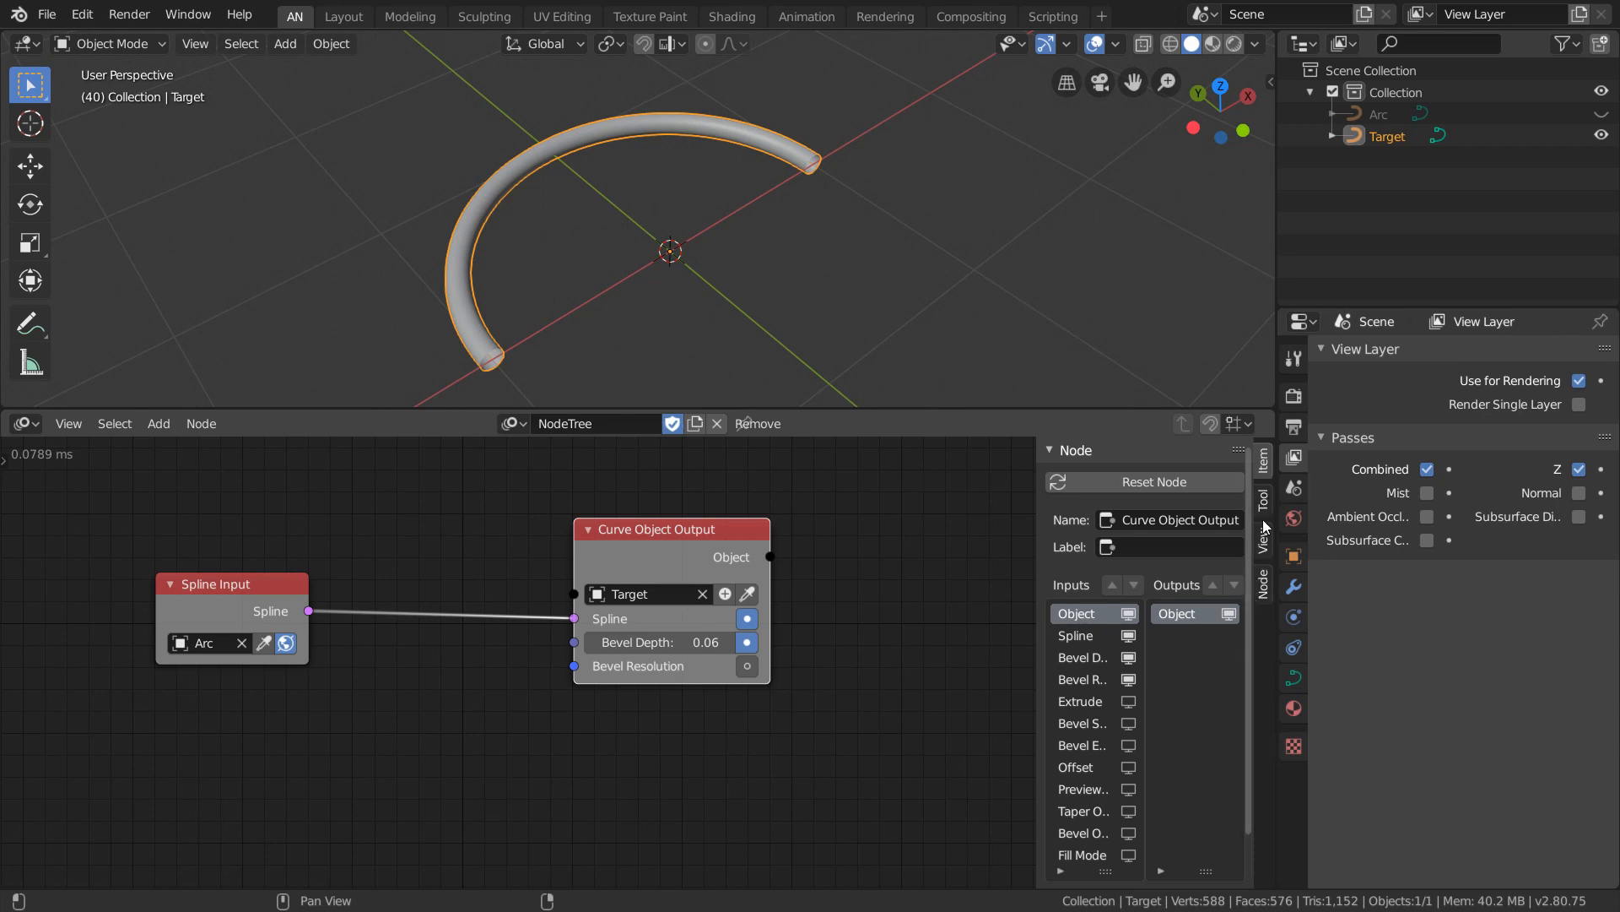
pyautogui.moveTo(1036, 718); pyautogui.dragTo(891, 719)
pyautogui.click(1055, 723)
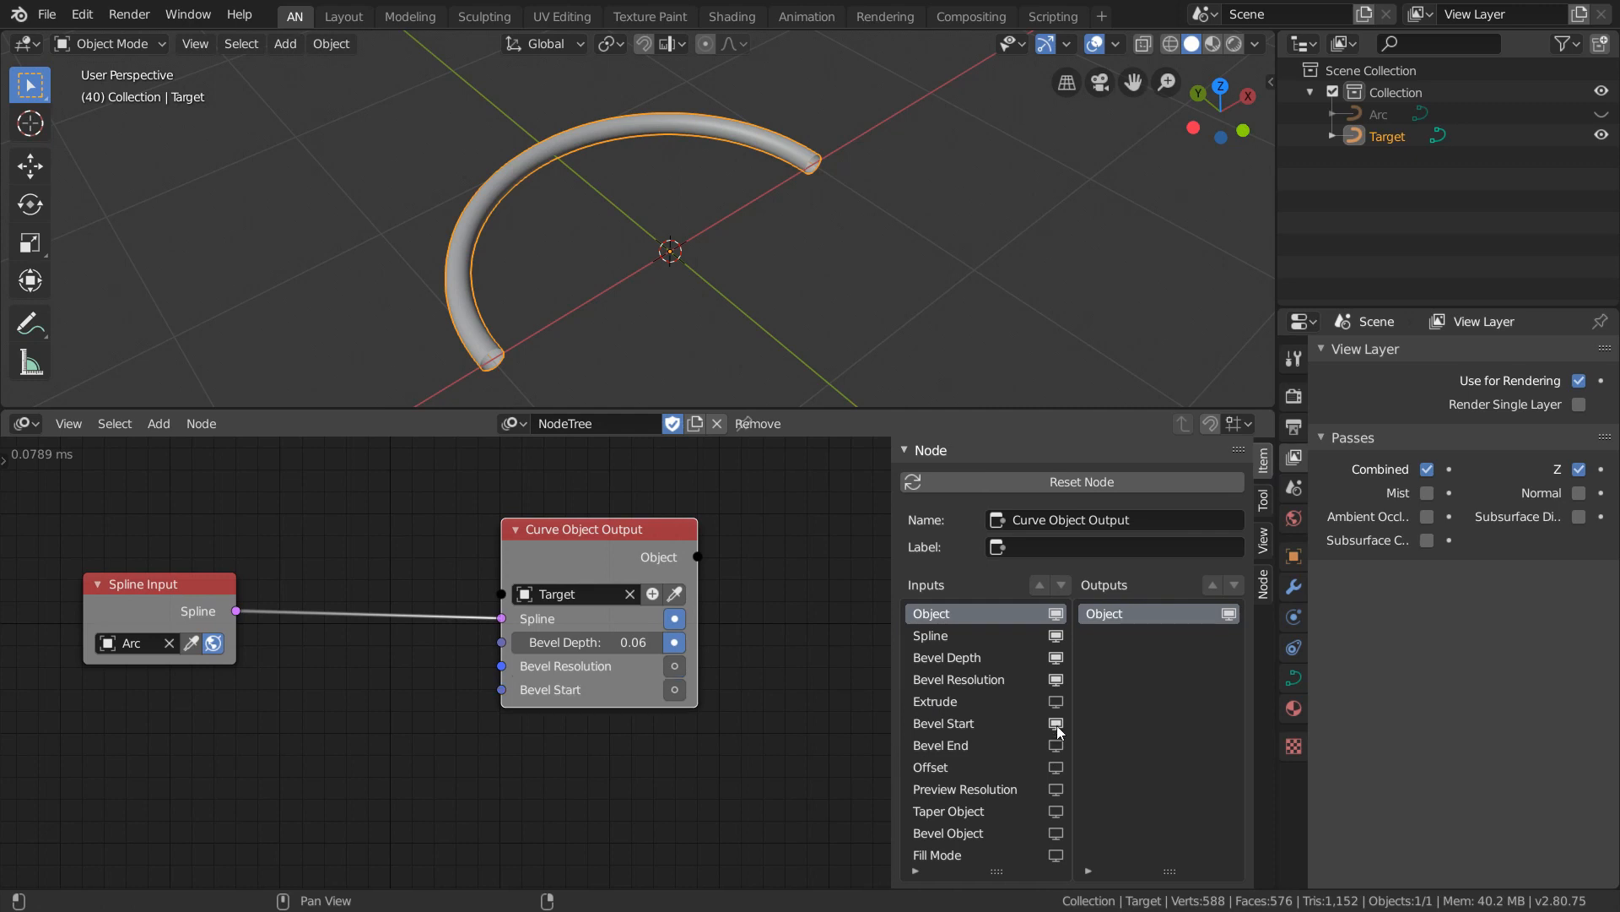
pyautogui.click(1056, 745)
pyautogui.moveTo(892, 720); pyautogui.dragTo(1273, 710)
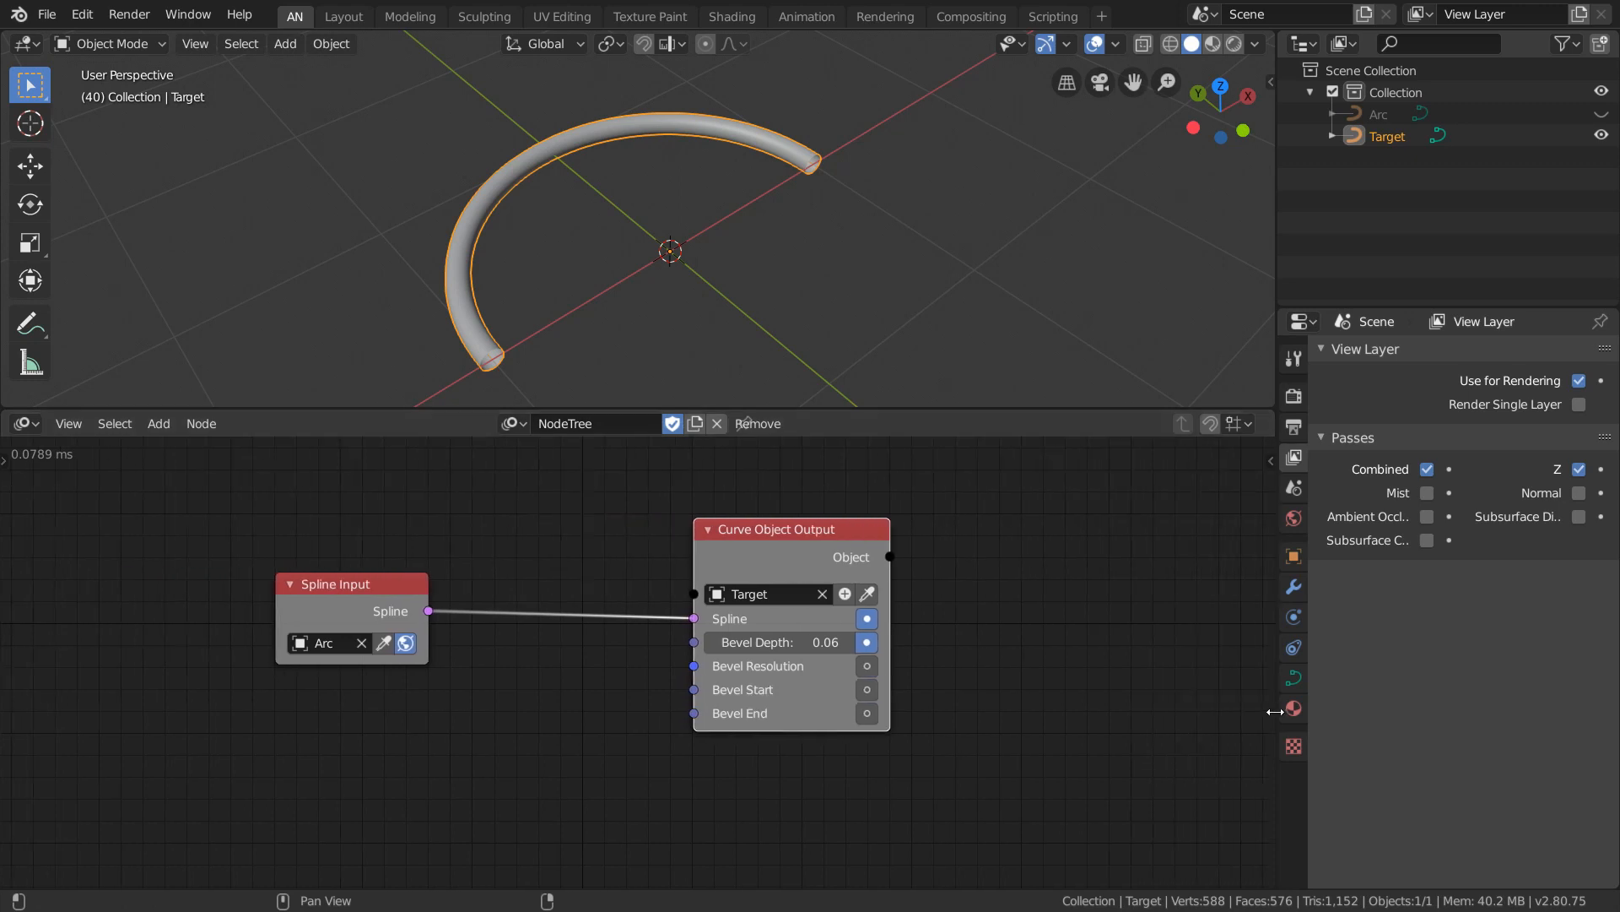
# Enable Bevel Start and Bevel End on the Curve Object Output node, vary Bevel Start, and leave it at -0.15.
pyautogui.scroll(3, 669, 672)
pyautogui.moveTo(969, 669); pyautogui.dragTo(891, 667, button='middle')
pyautogui.click(852, 696)
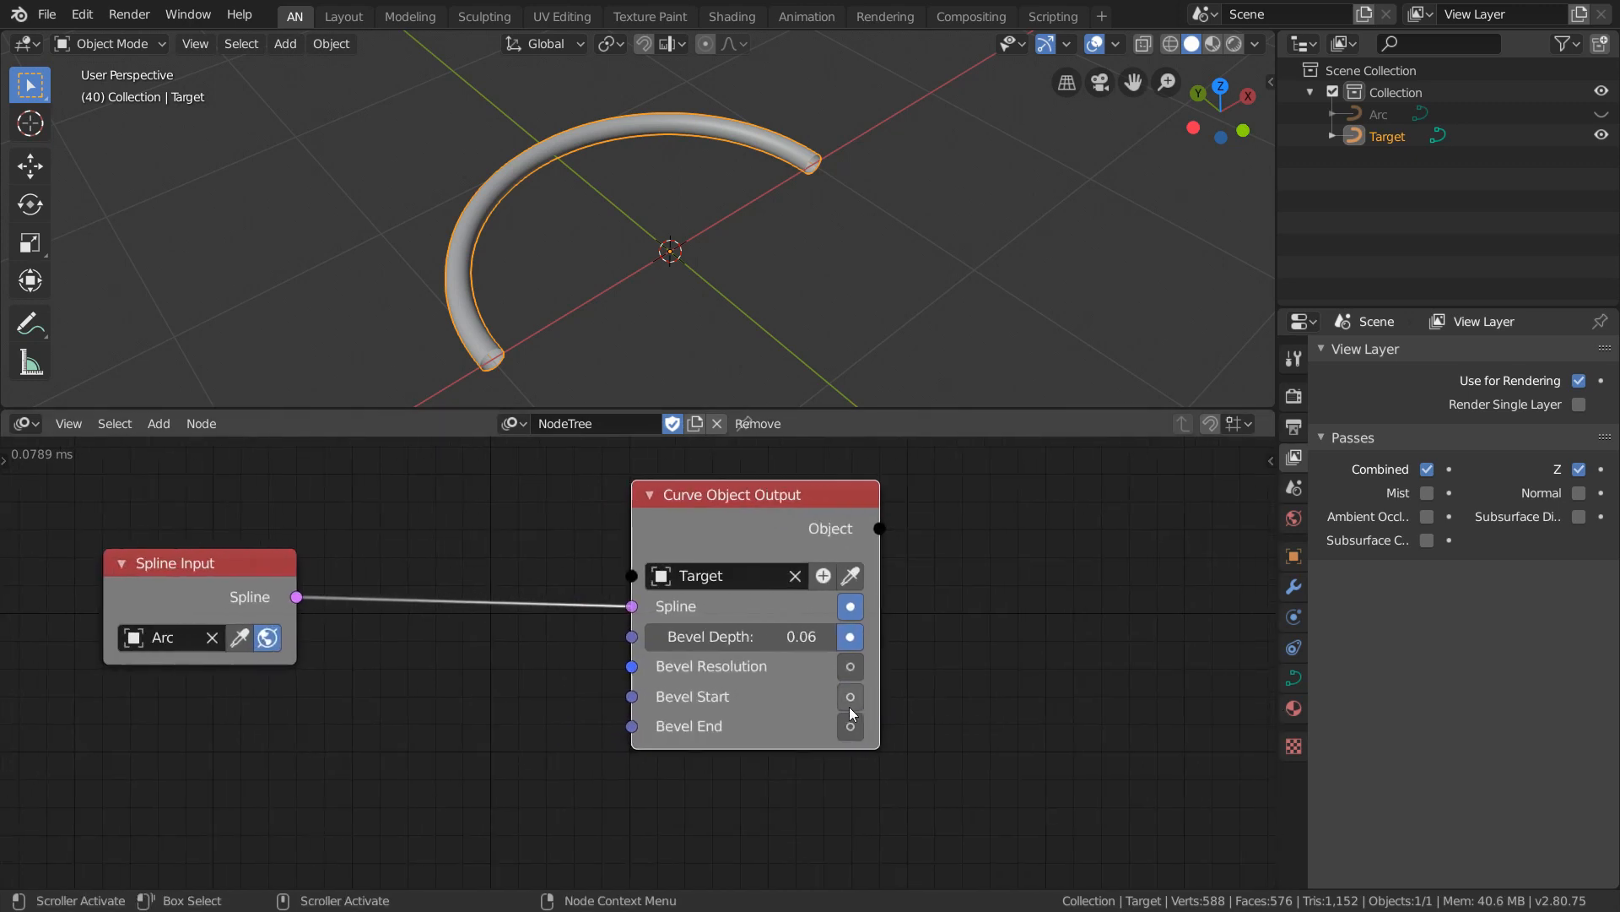
pyautogui.click(851, 726)
pyautogui.moveTo(704, 699)
pyautogui.mouseDown()
pyautogui.moveTo(810, 700)
pyautogui.moveTo(684, 700)
pyautogui.mouseUp()
pyautogui.scroll(-3, 912, 703)
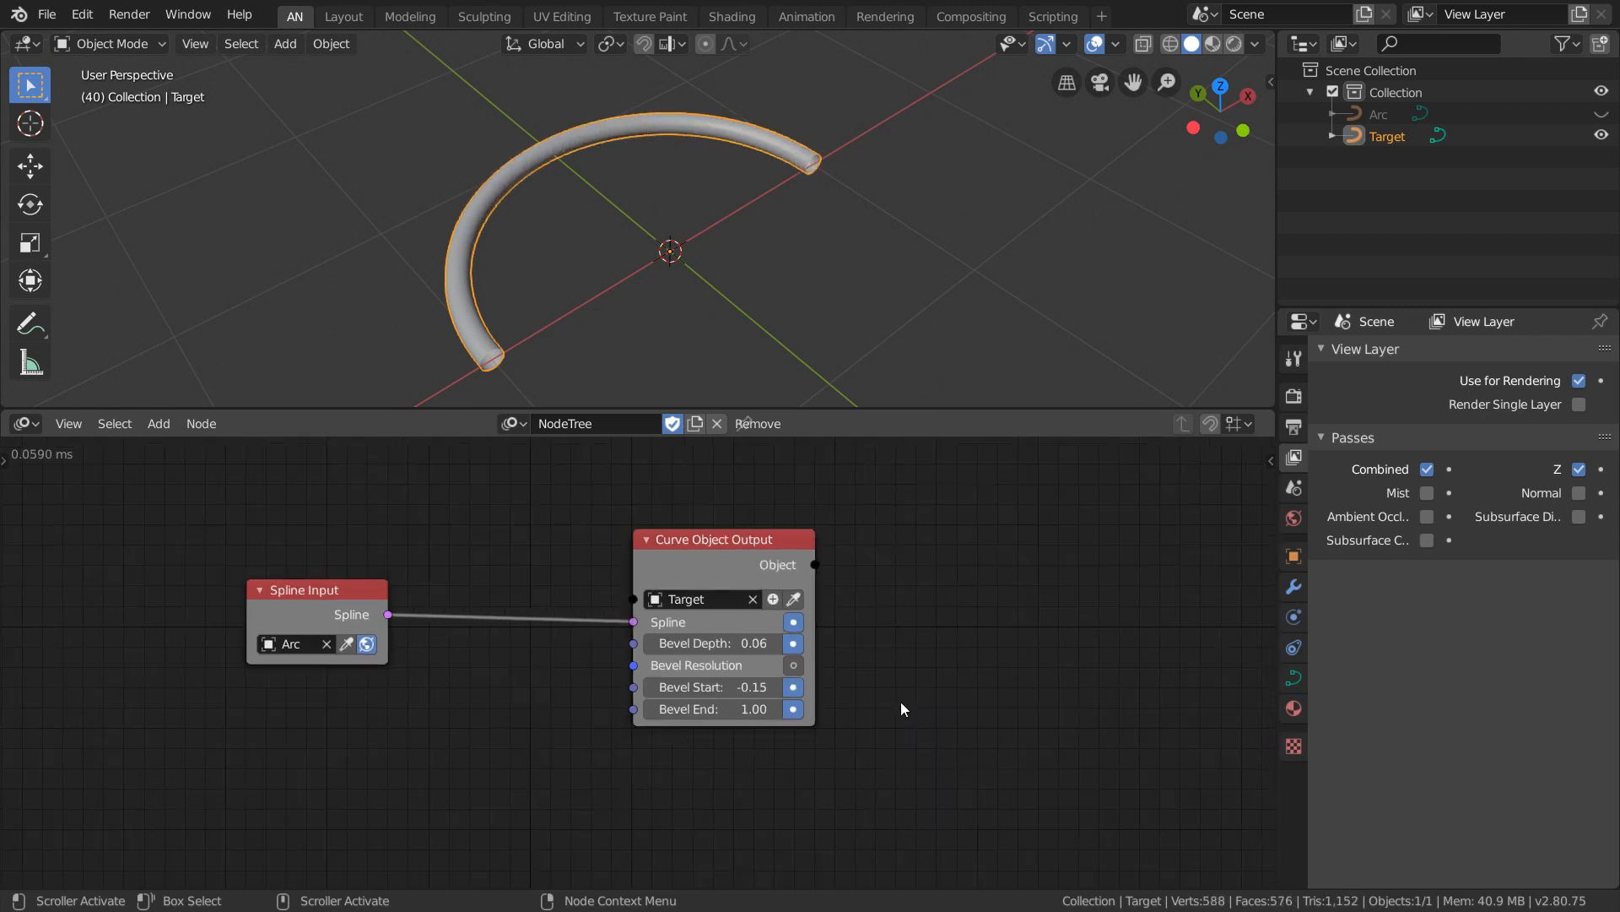
# Add a Trim Spline node, feed it the Spline Input node's spline, and move the Spline Input node farther away from it.
pyautogui.moveTo(900, 702); pyautogui.dragTo(953, 608, button='middle')
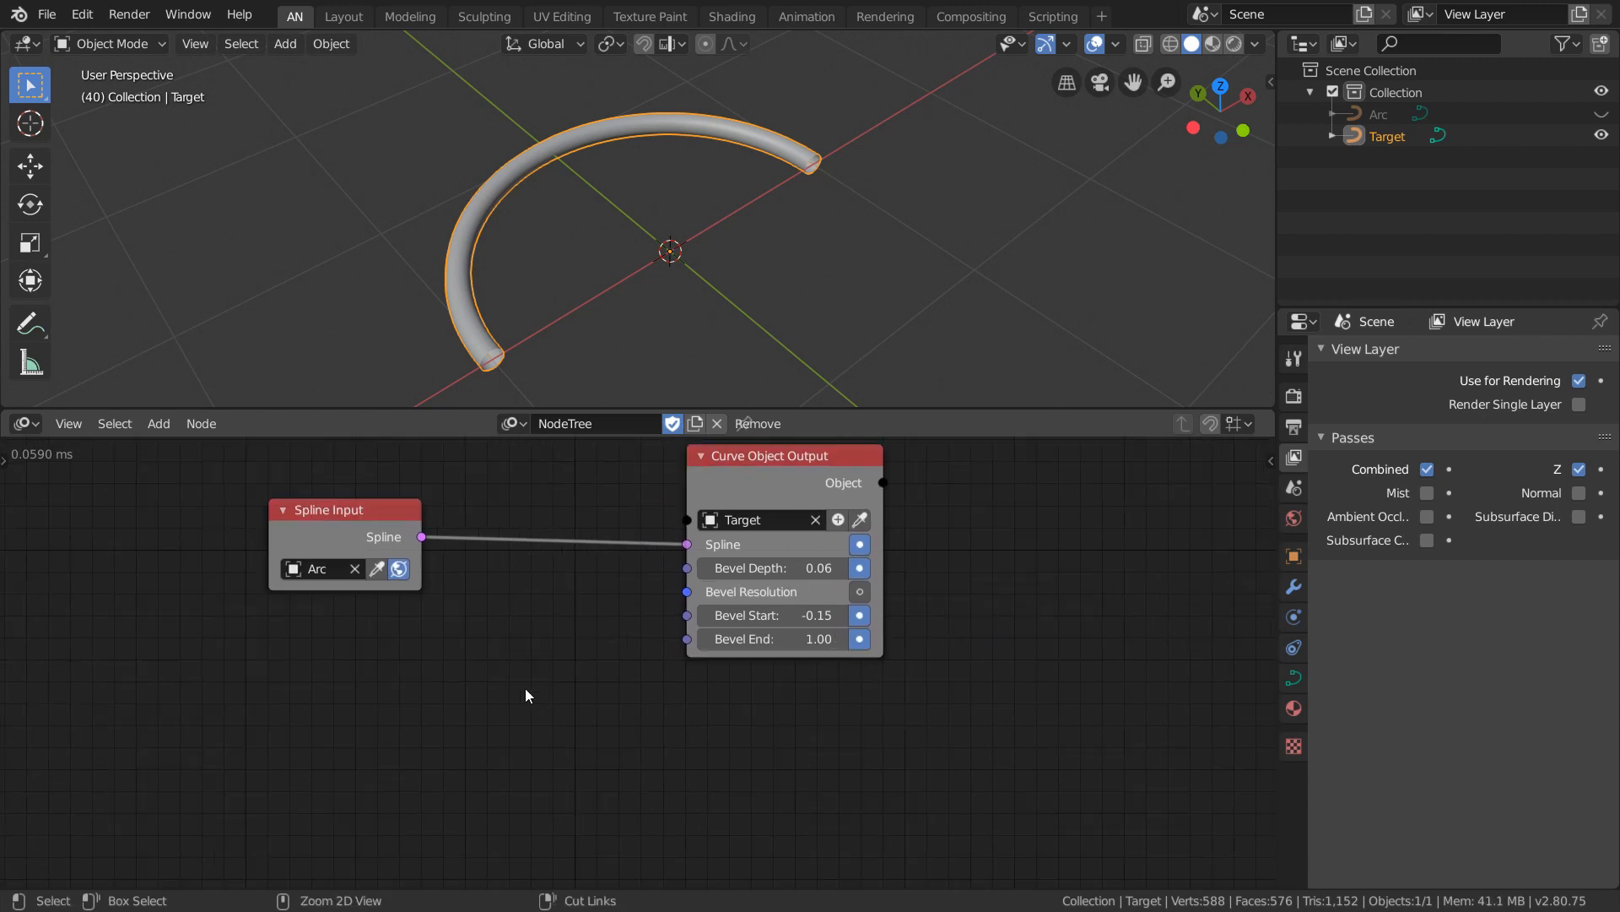
pyautogui.hotkey('ctrl', 'a')
pyautogui.write('tre')
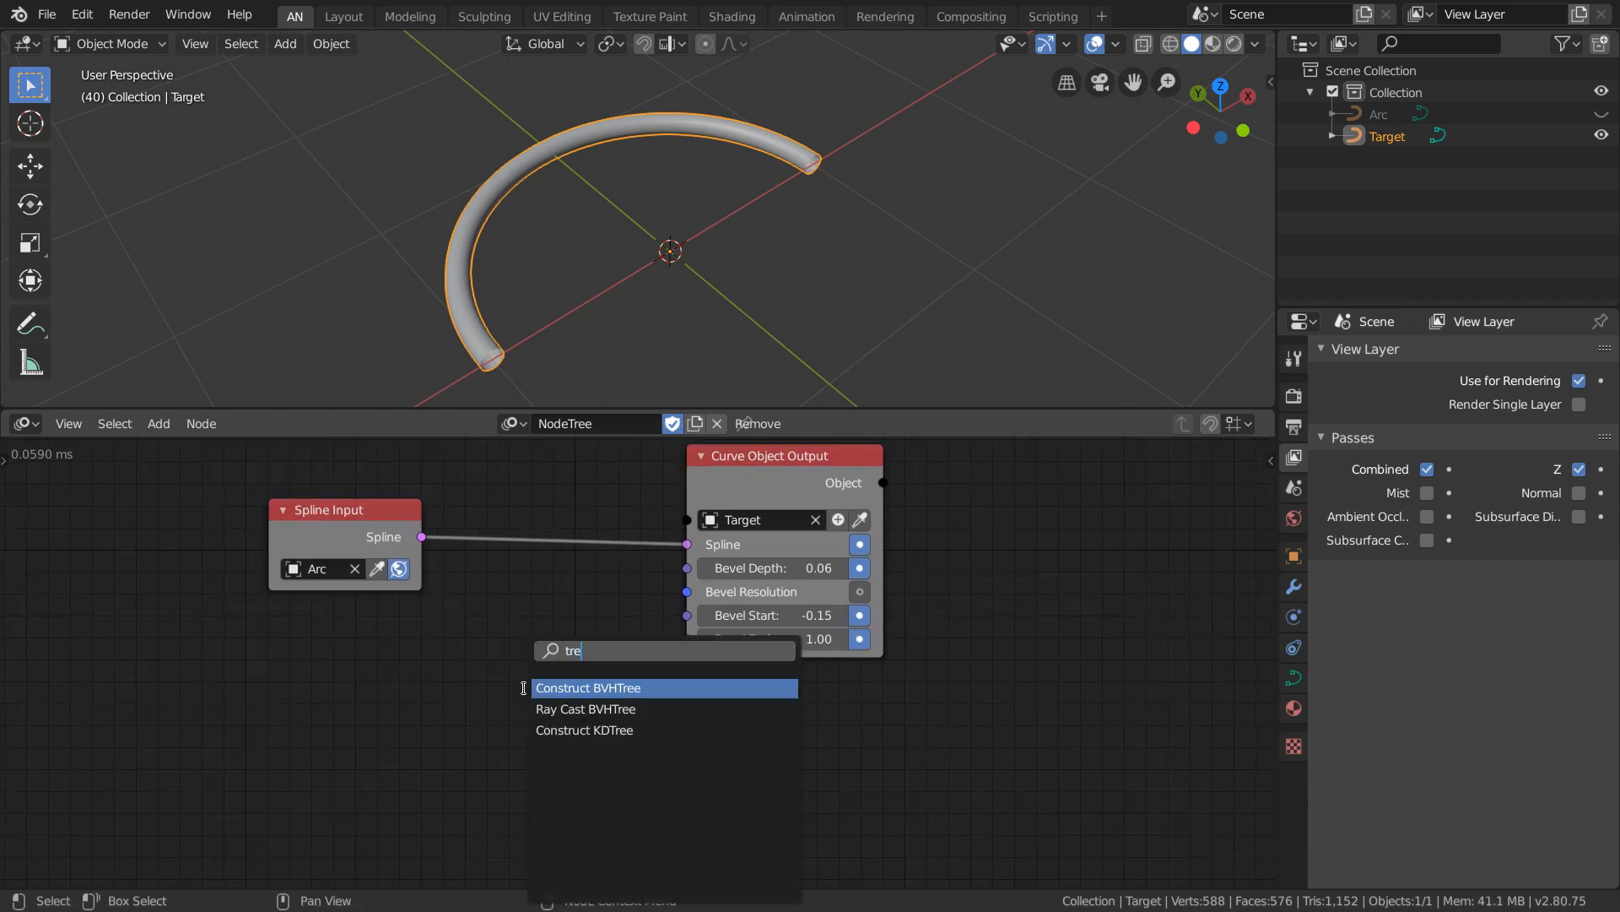
pyautogui.press('BackSpace')
pyautogui.write('im')
pyautogui.press('Return')
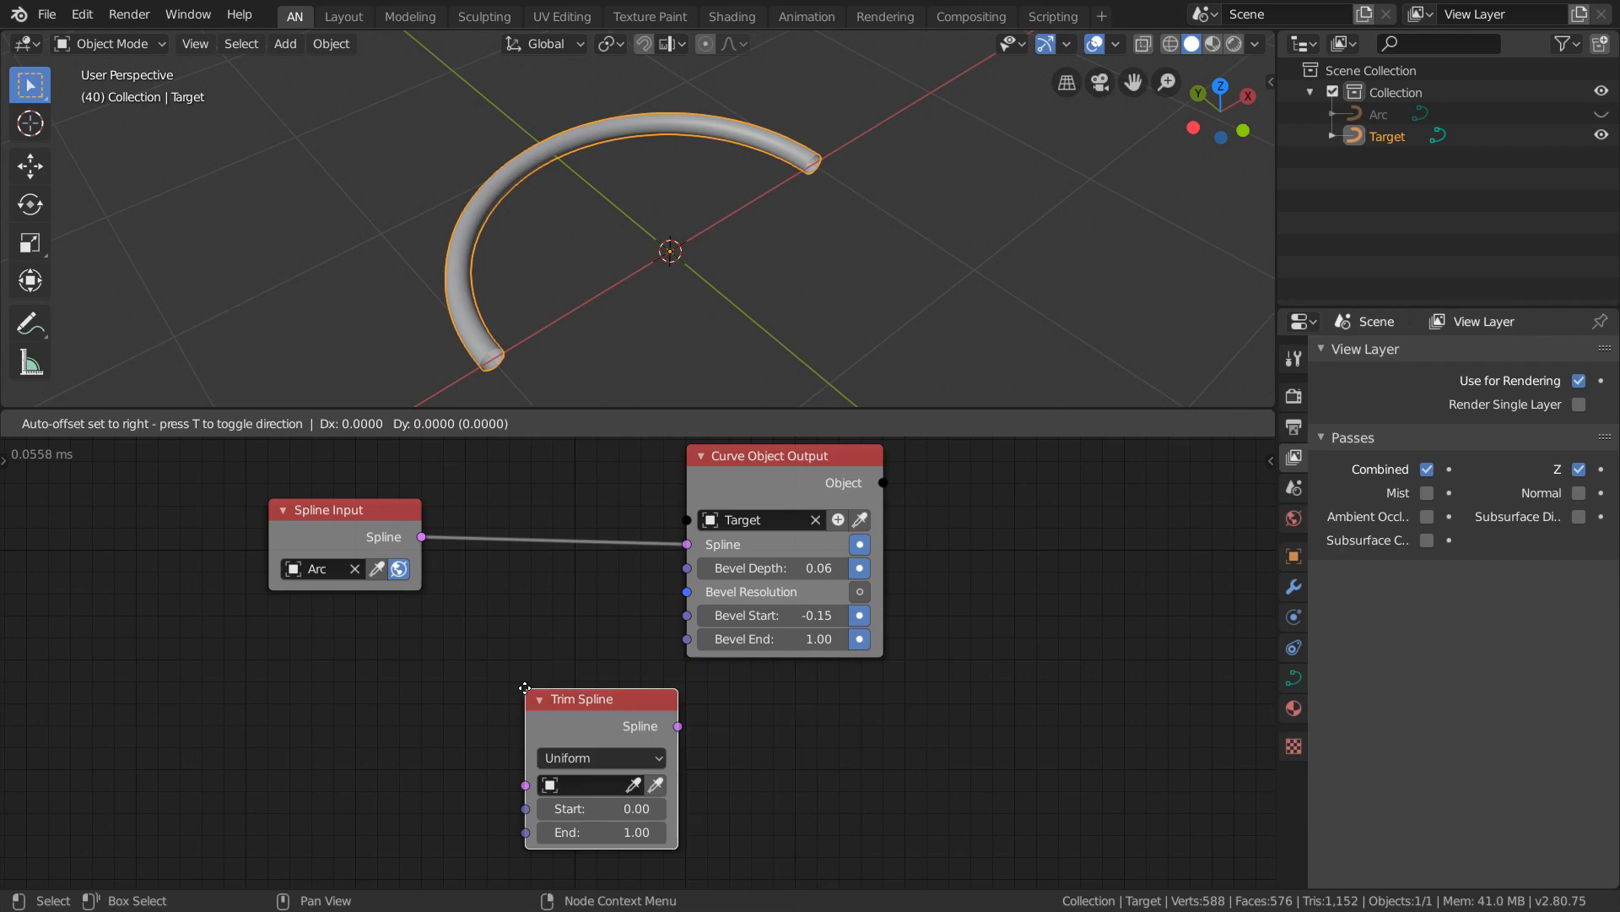
pyautogui.click(477, 627)
pyautogui.moveTo(422, 537); pyautogui.dragTo(477, 723)
pyautogui.moveTo(404, 533); pyautogui.dragTo(305, 533)
# Add a second Curve Object Output node with a new target object and an enabled Spline input fed by the Trim Spline output.
pyautogui.click(798, 757)
pyautogui.hotkey('ctrl', 'a')
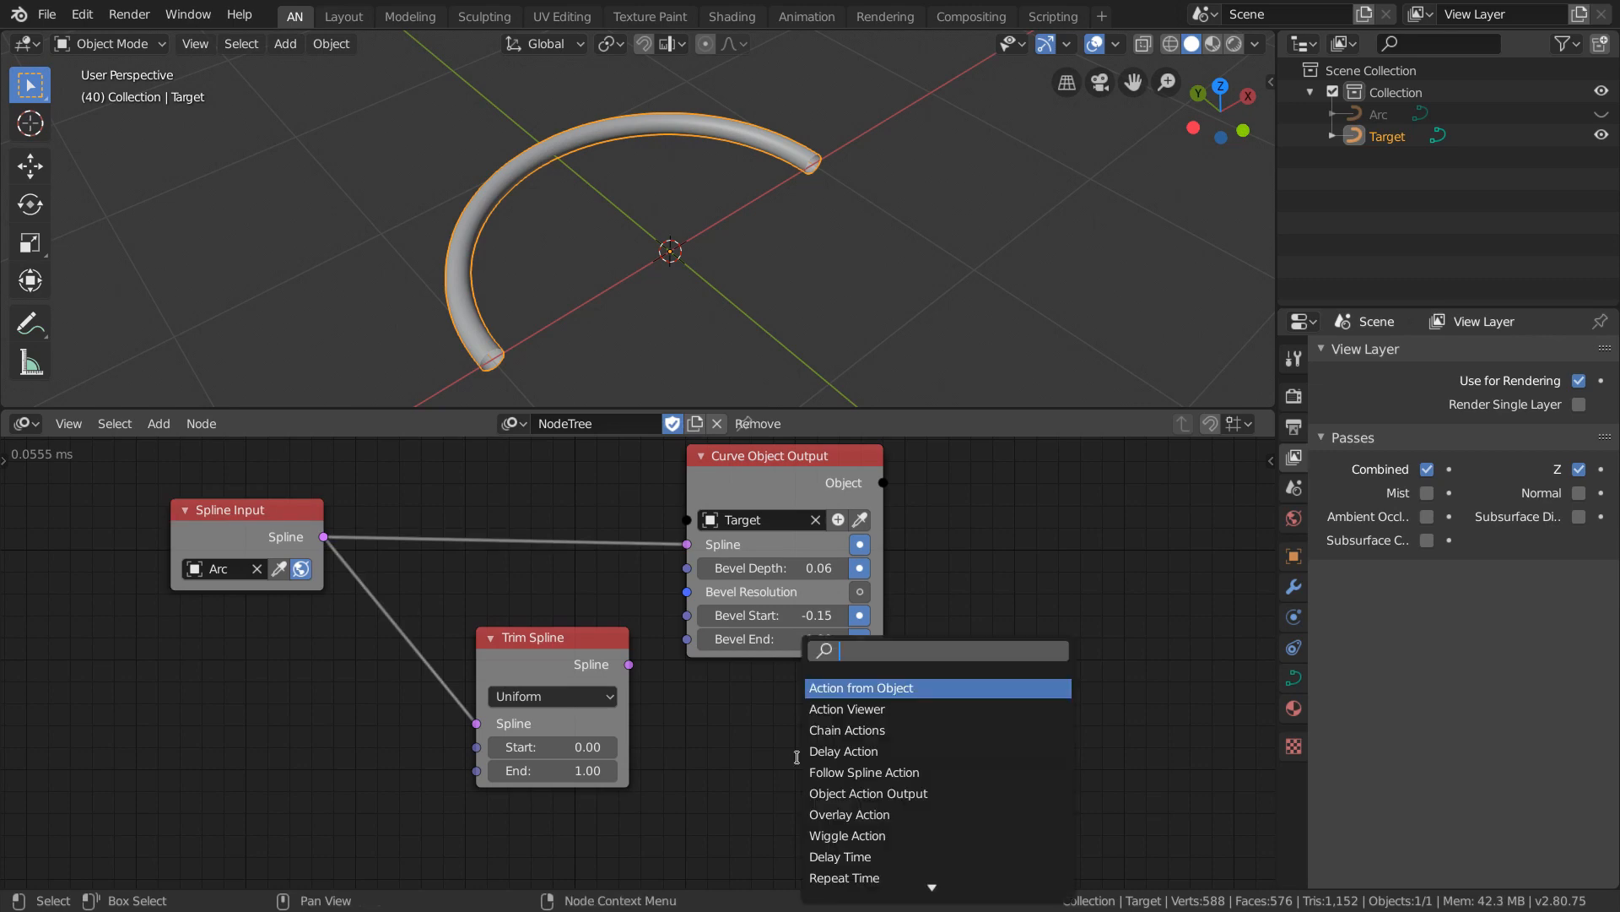
pyautogui.write('curve ob')
pyautogui.press('Return')
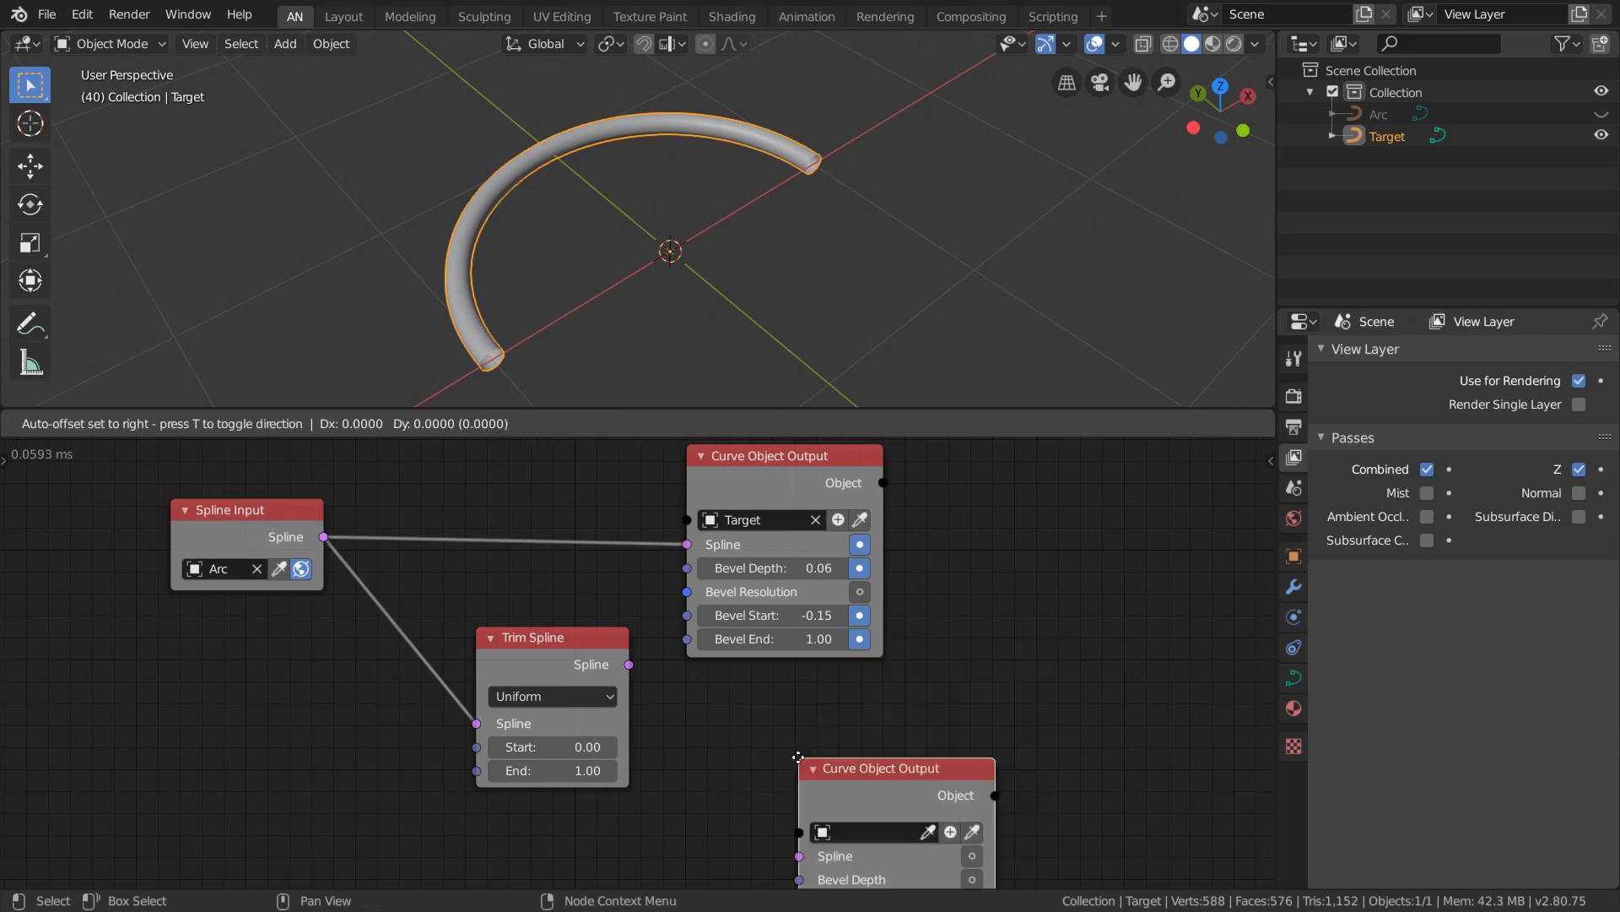
pyautogui.click(711, 671)
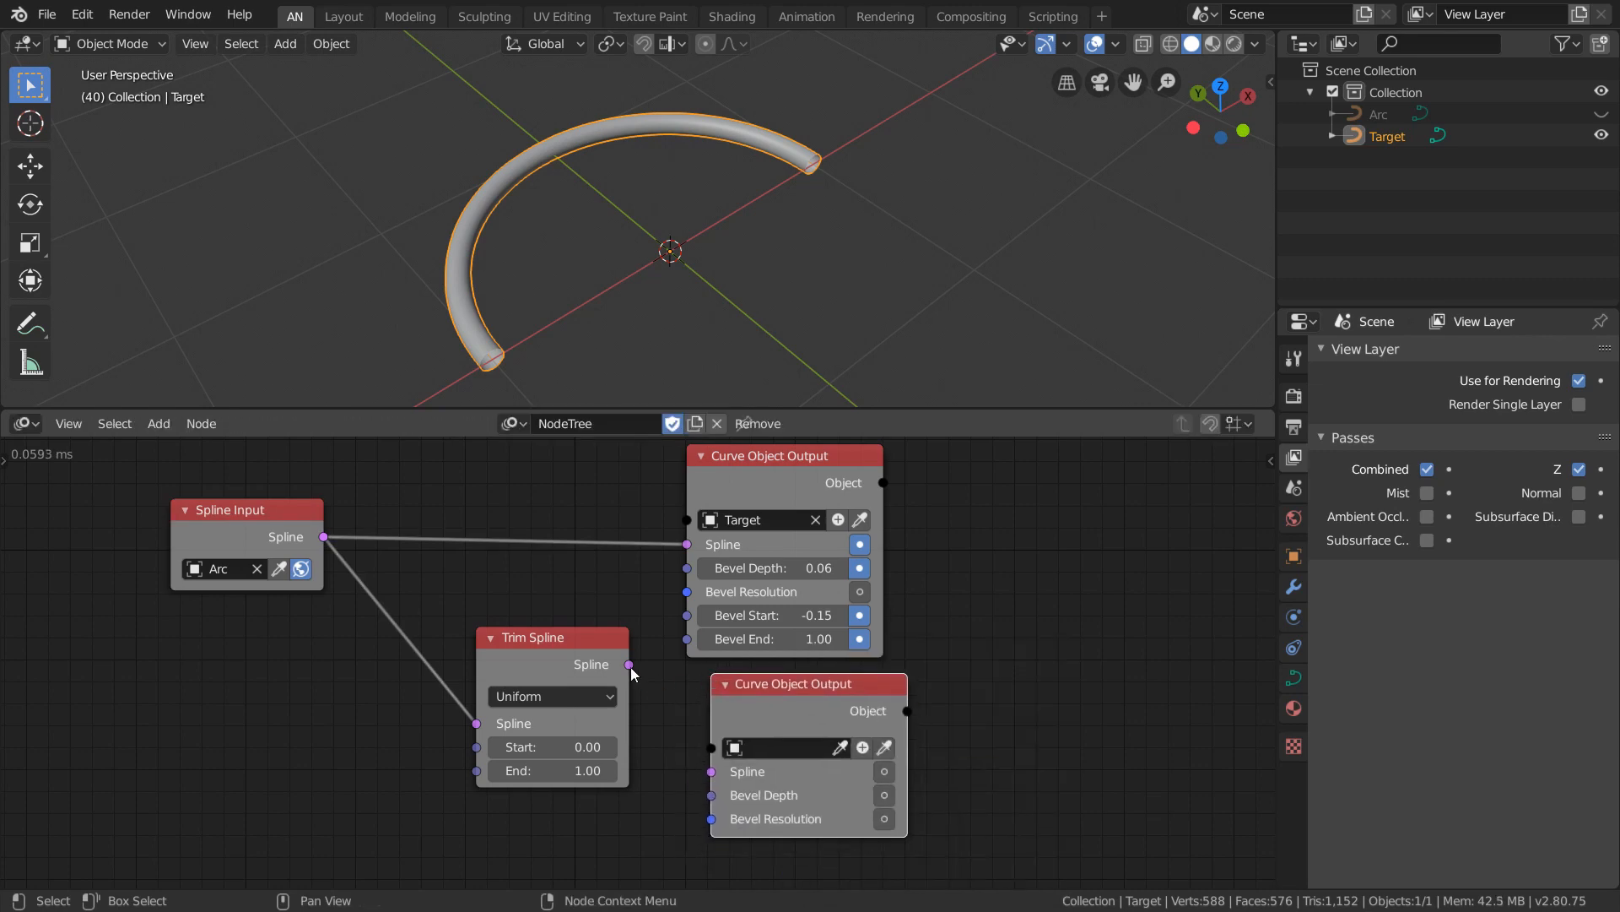
pyautogui.moveTo(630, 665); pyautogui.dragTo(712, 777)
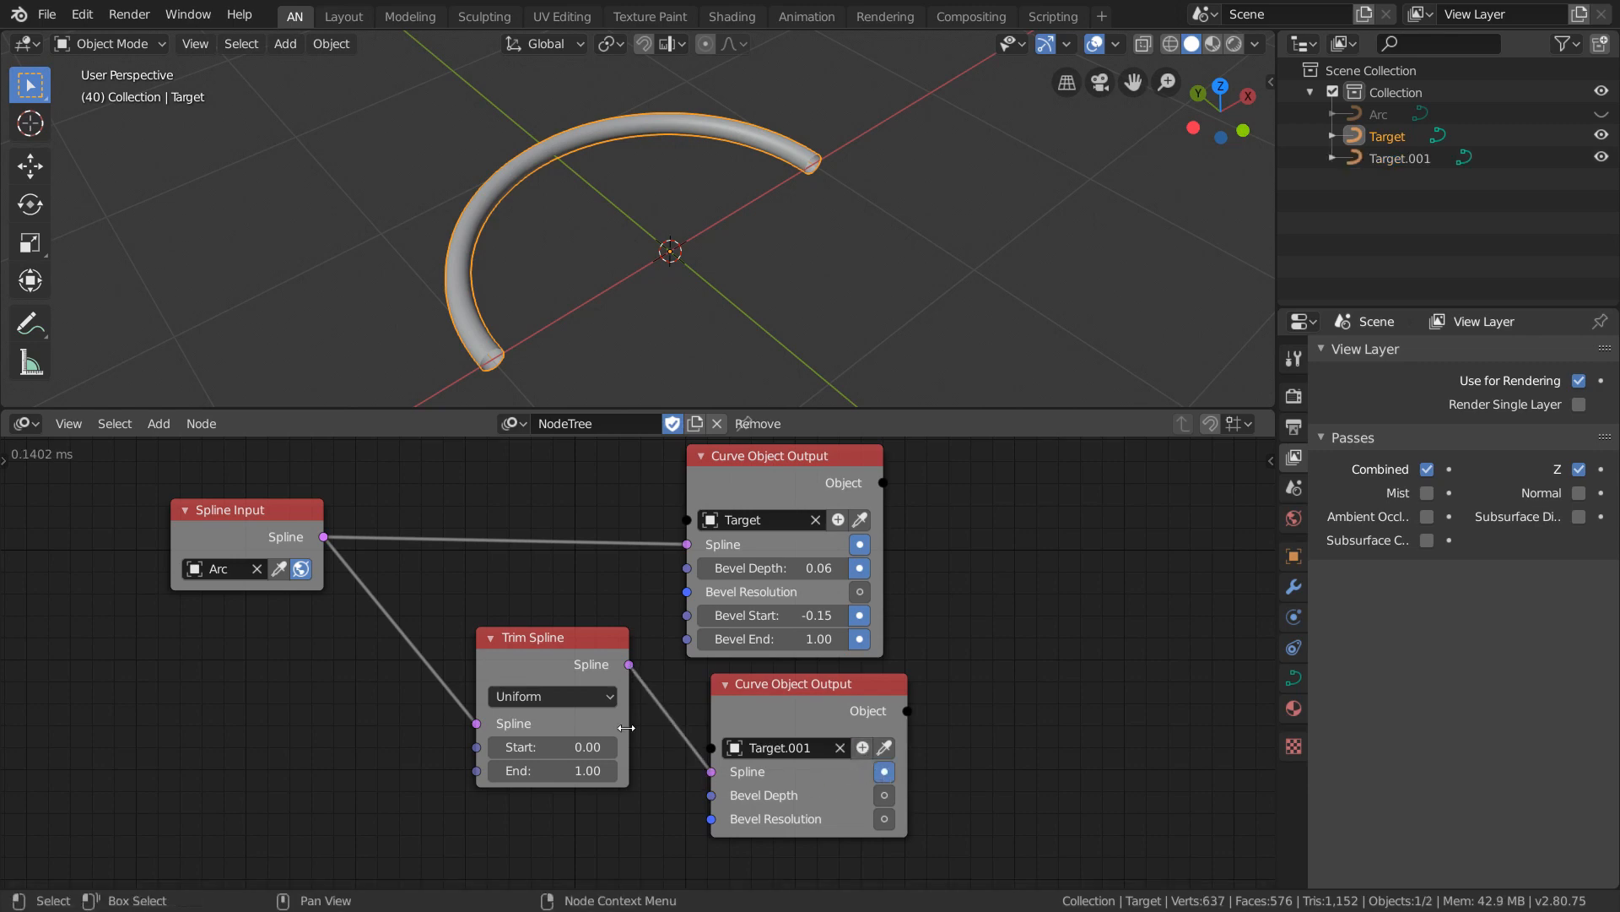
# Move the Trim Spline node lower, and enable Bevel Depth on the second Curve Object Output node with a value of 0.06.
pyautogui.moveTo(544, 646); pyautogui.dragTo(542, 703)
pyautogui.click(884, 795)
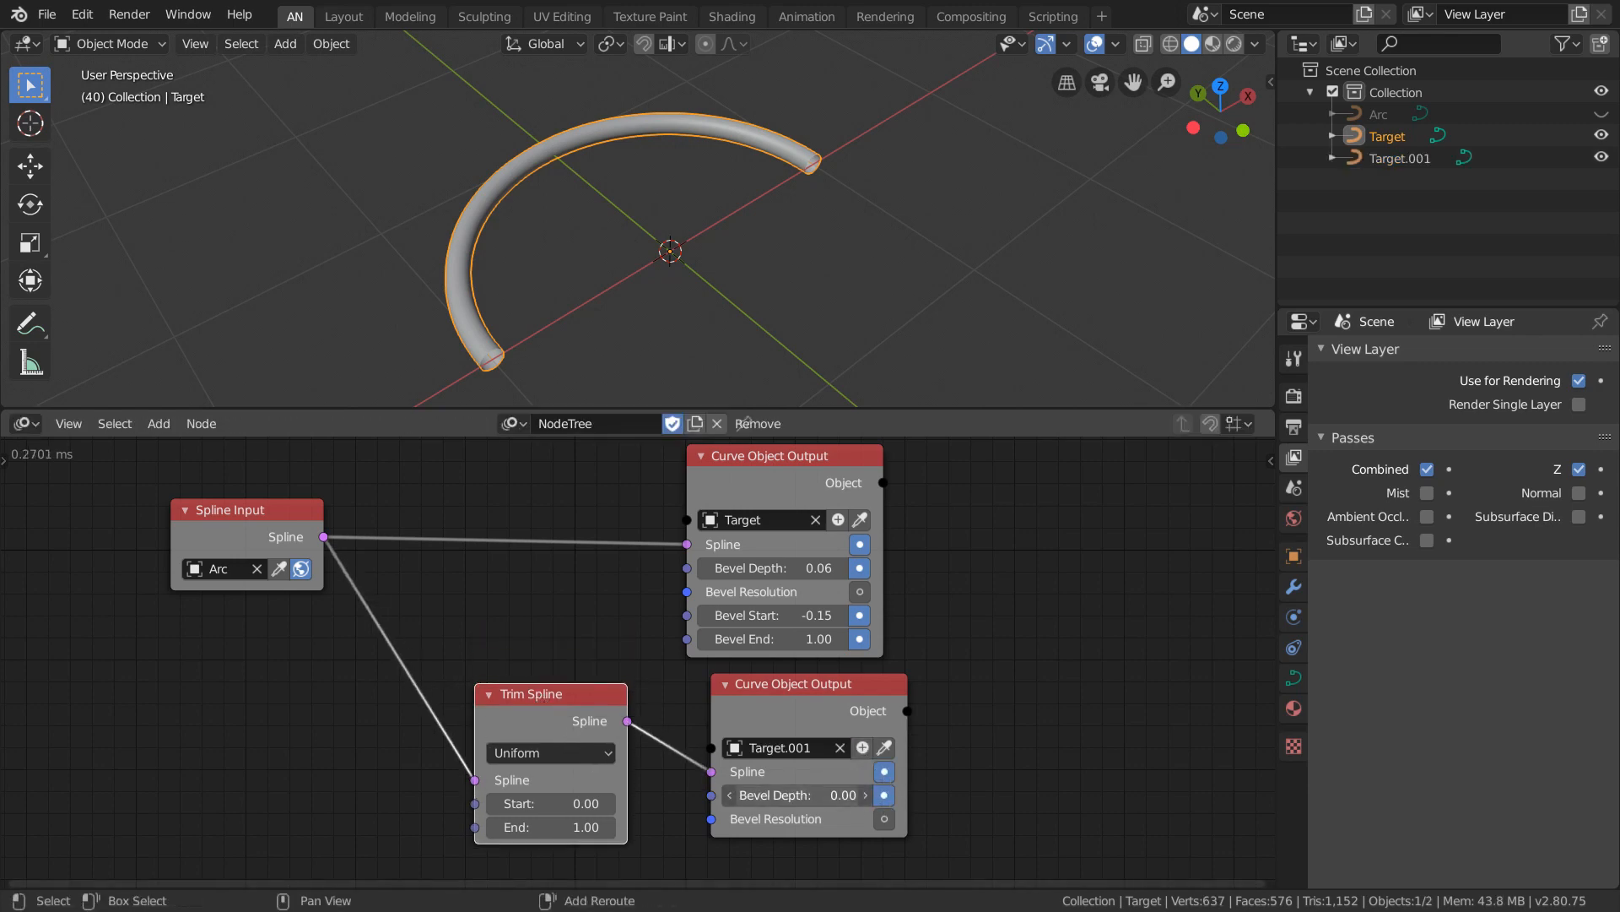
pyautogui.moveTo(798, 795); pyautogui.dragTo(785, 795)
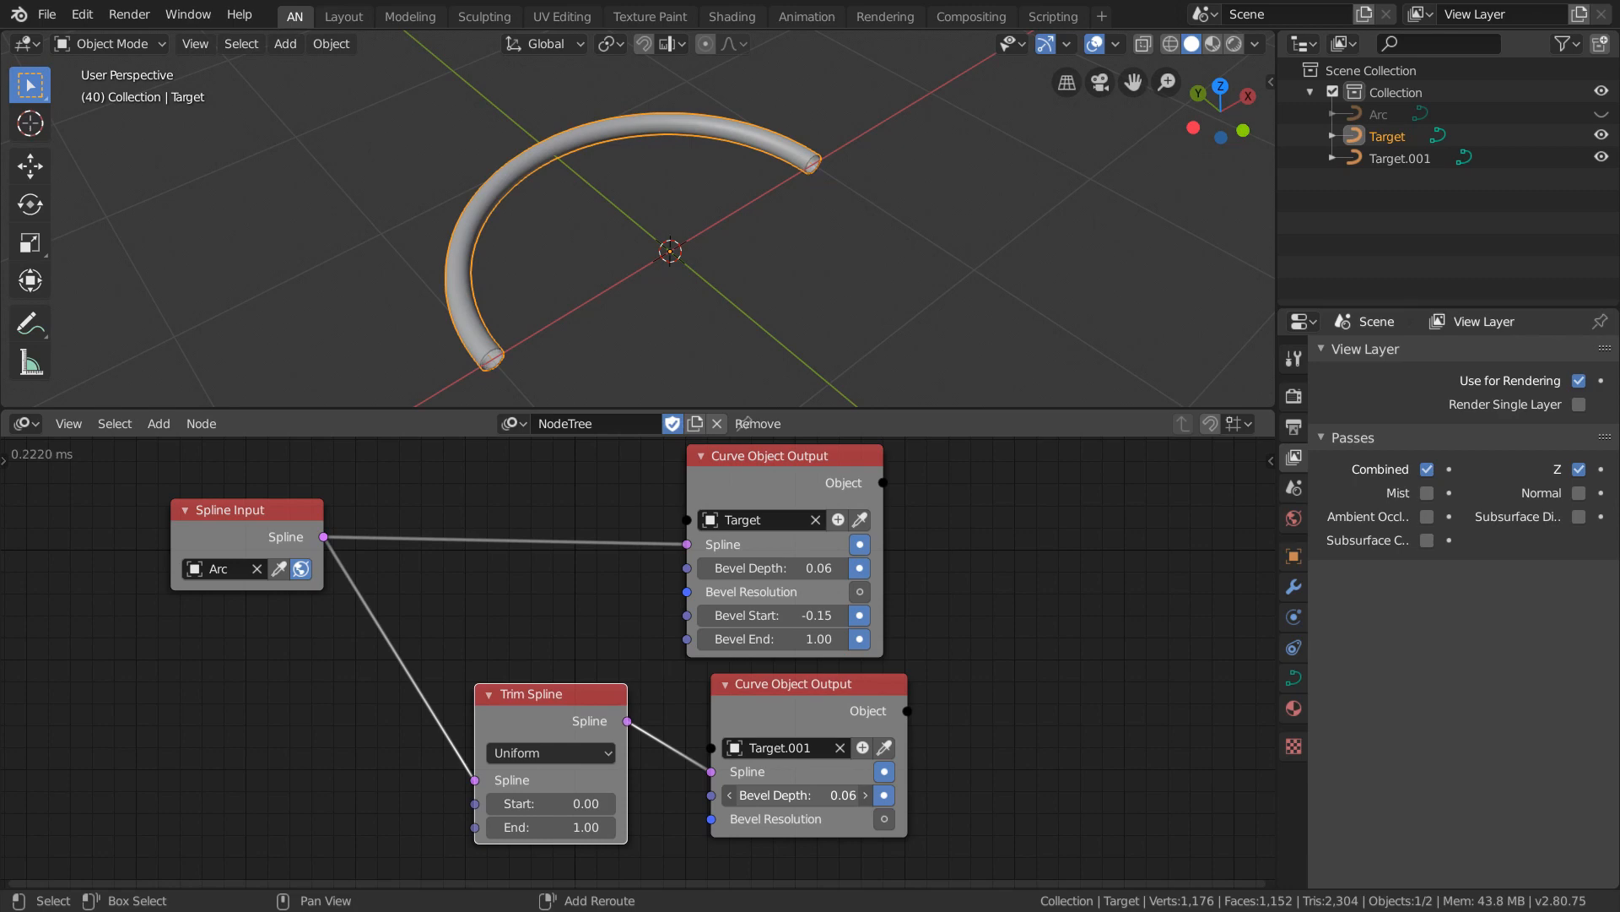
# Move the Target.001 curve along the negative Y axis to separate it from the Target curve.
pyautogui.click(1416, 158)
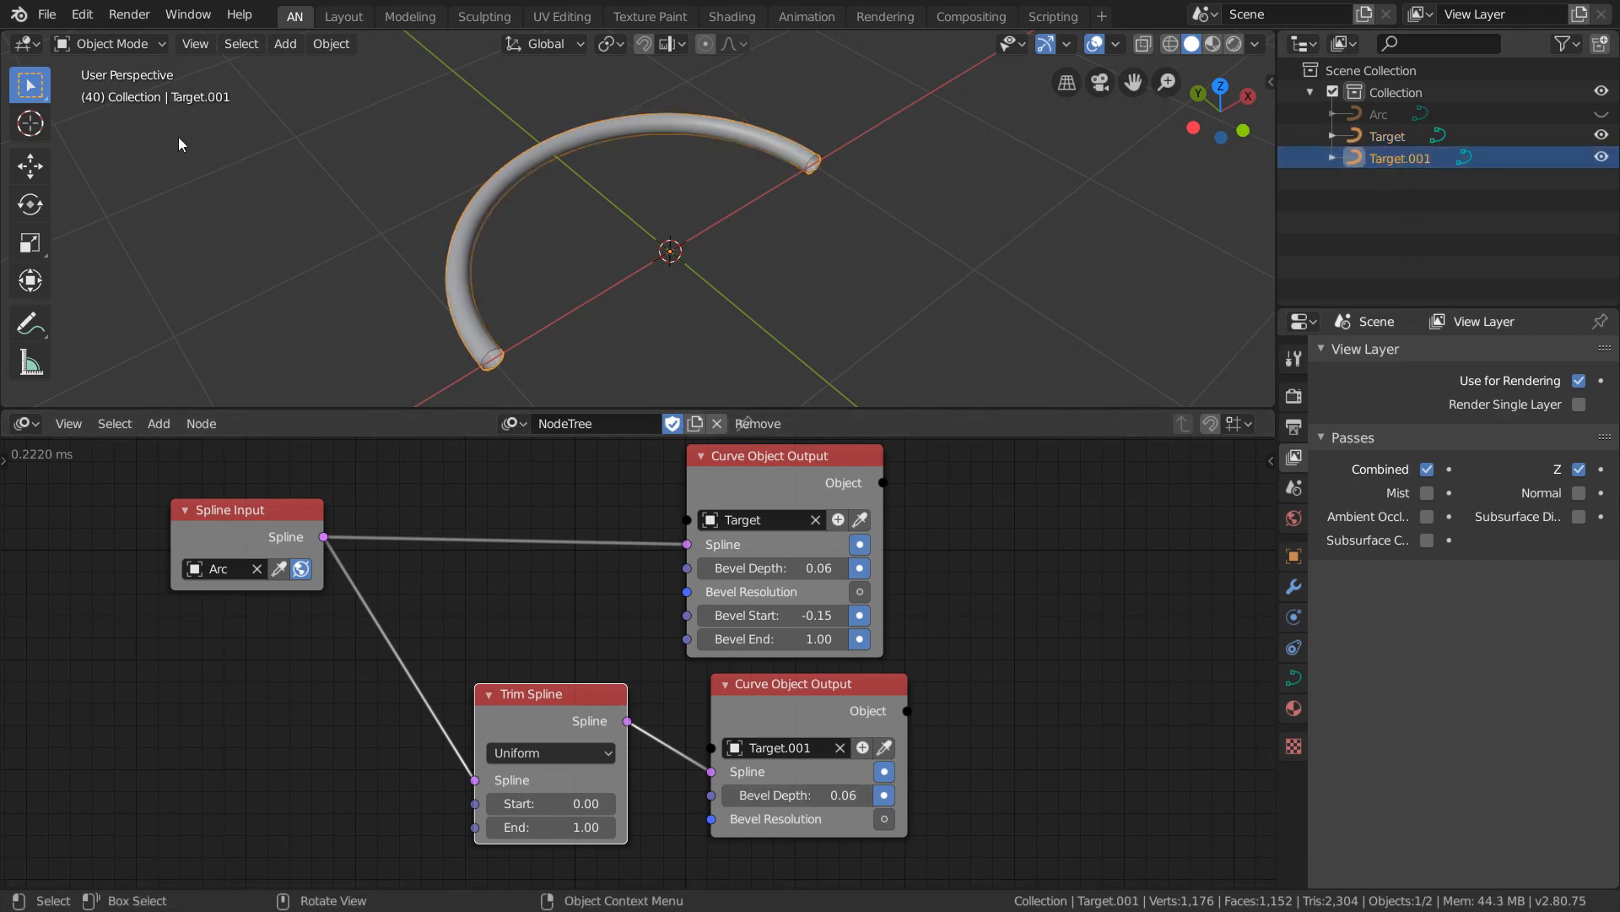
pyautogui.click(30, 166)
pyautogui.moveTo(636, 222); pyautogui.dragTo(709, 271)
pyautogui.moveTo(709, 271); pyautogui.dragTo(677, 257, button='middle')
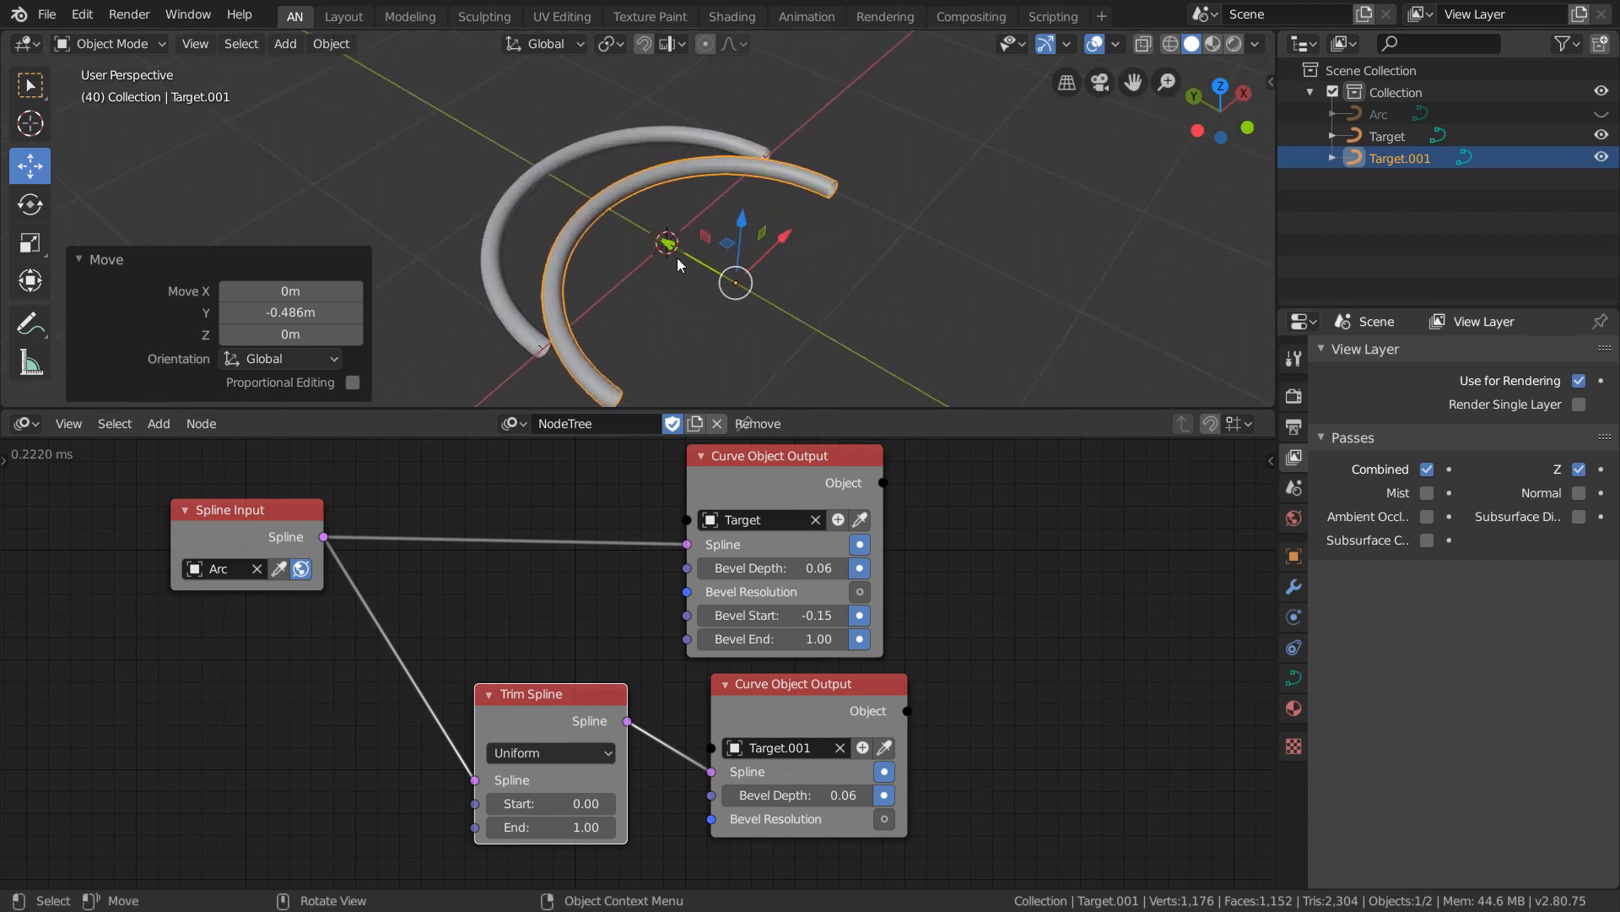
pyautogui.moveTo(676, 256); pyautogui.dragTo(699, 270)
# Open both target curves in Edit Mode and vary the first output node's Bevel Start, leaving it at -0.06.
pyautogui.keyDown('shift'); pyautogui.click(518, 195); pyautogui.keyUp('shift')
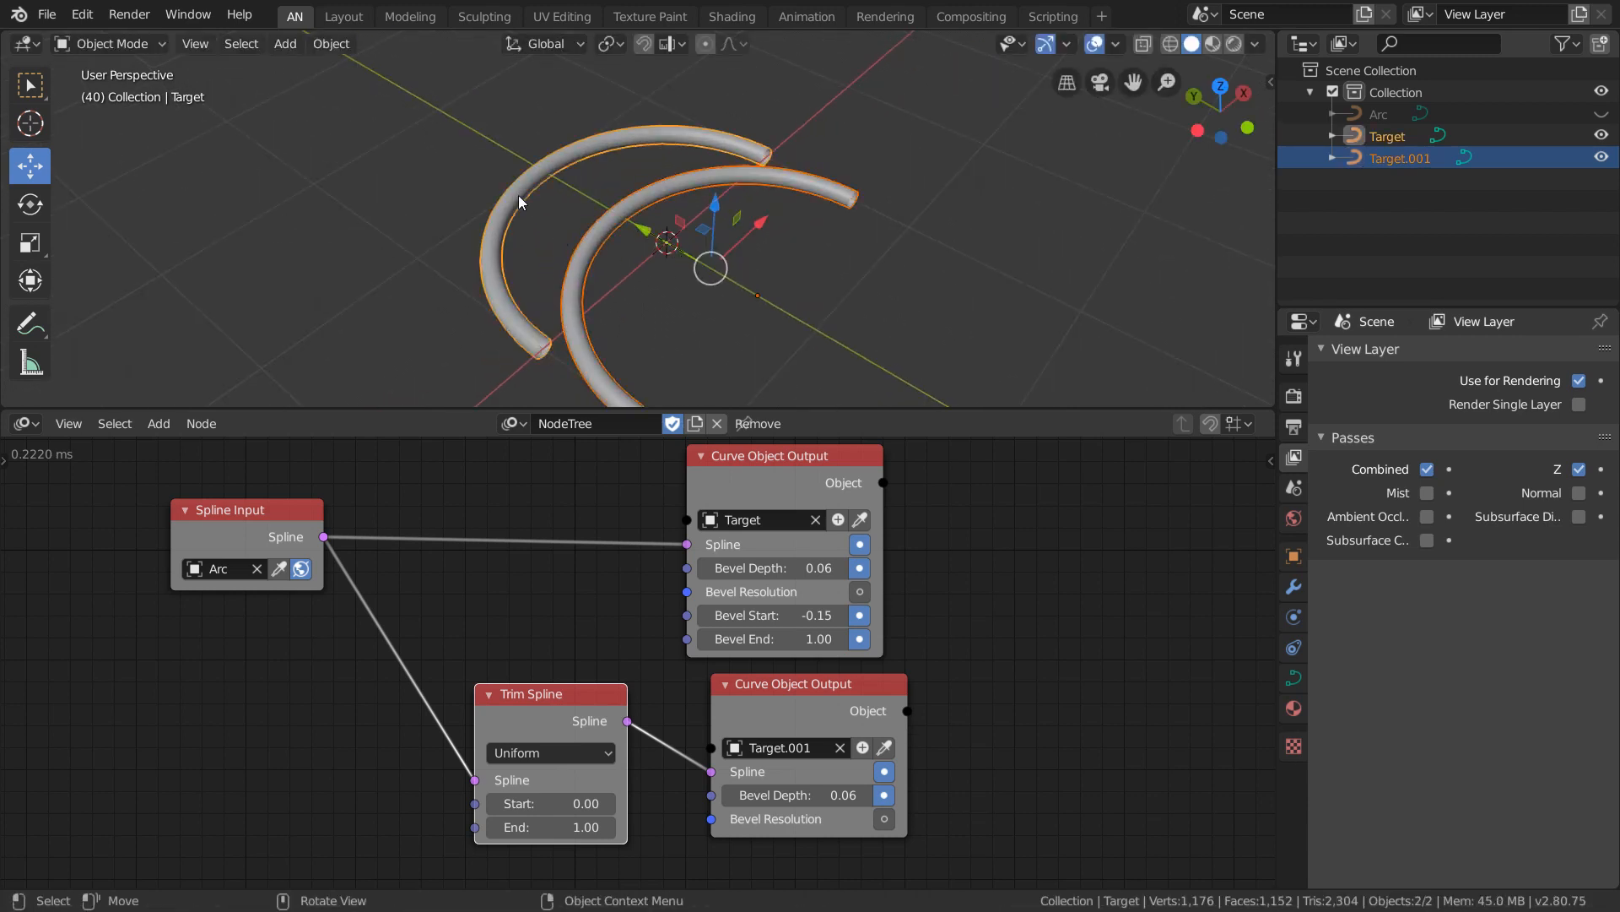
pyautogui.press('Tab')
pyautogui.moveTo(742, 275); pyautogui.dragTo(735, 242, button='middle')
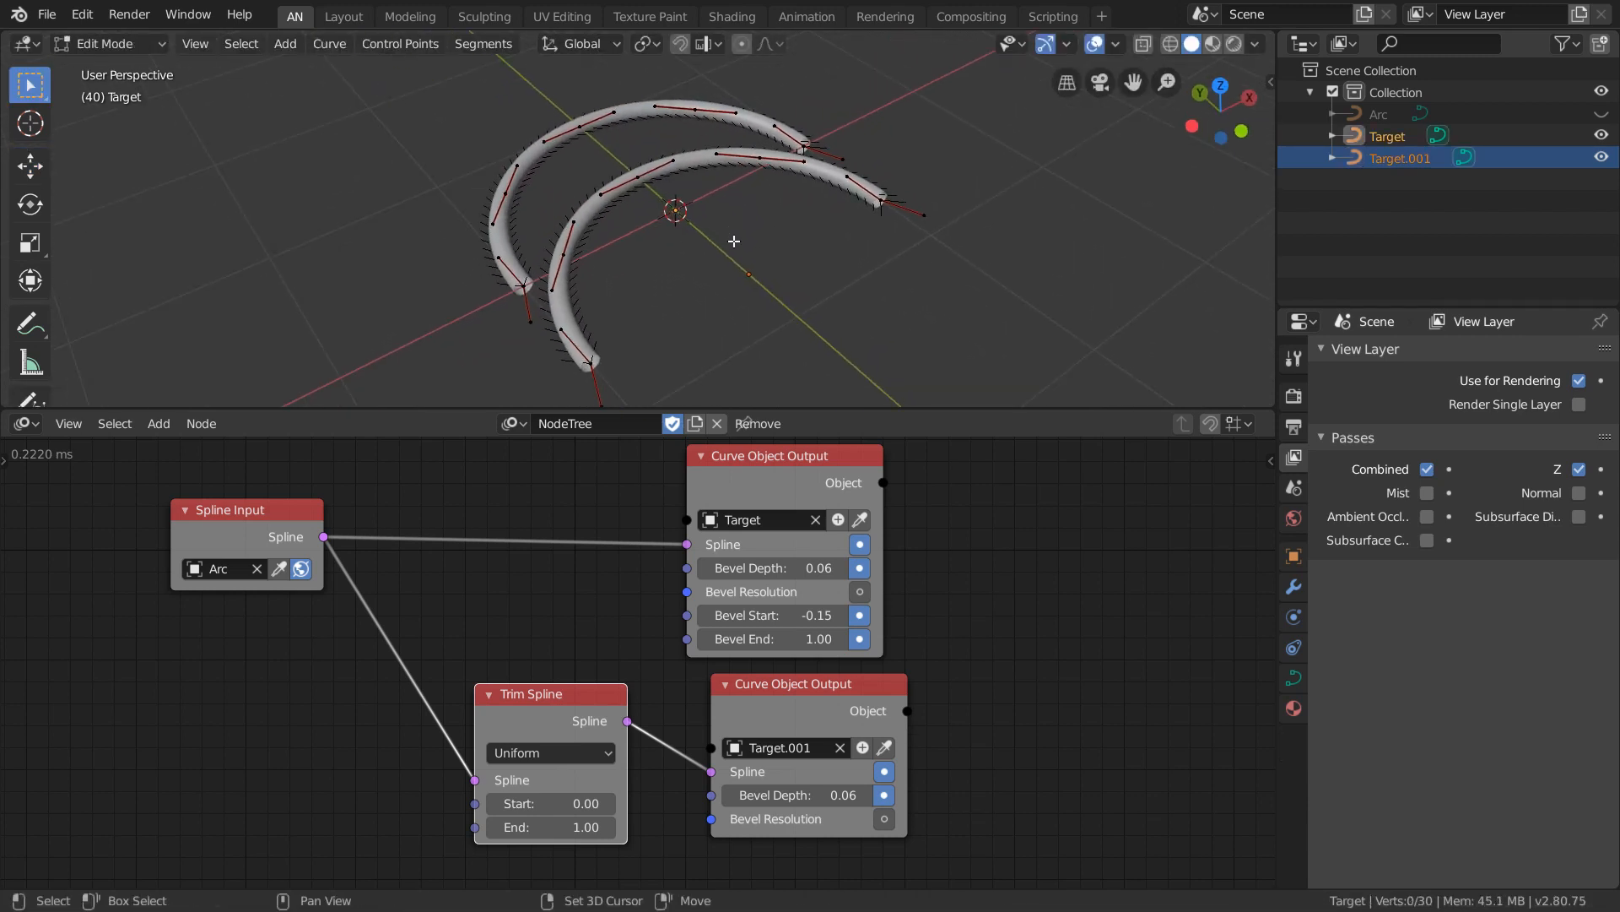
pyautogui.moveTo(812, 615); pyautogui.dragTo(764, 615)
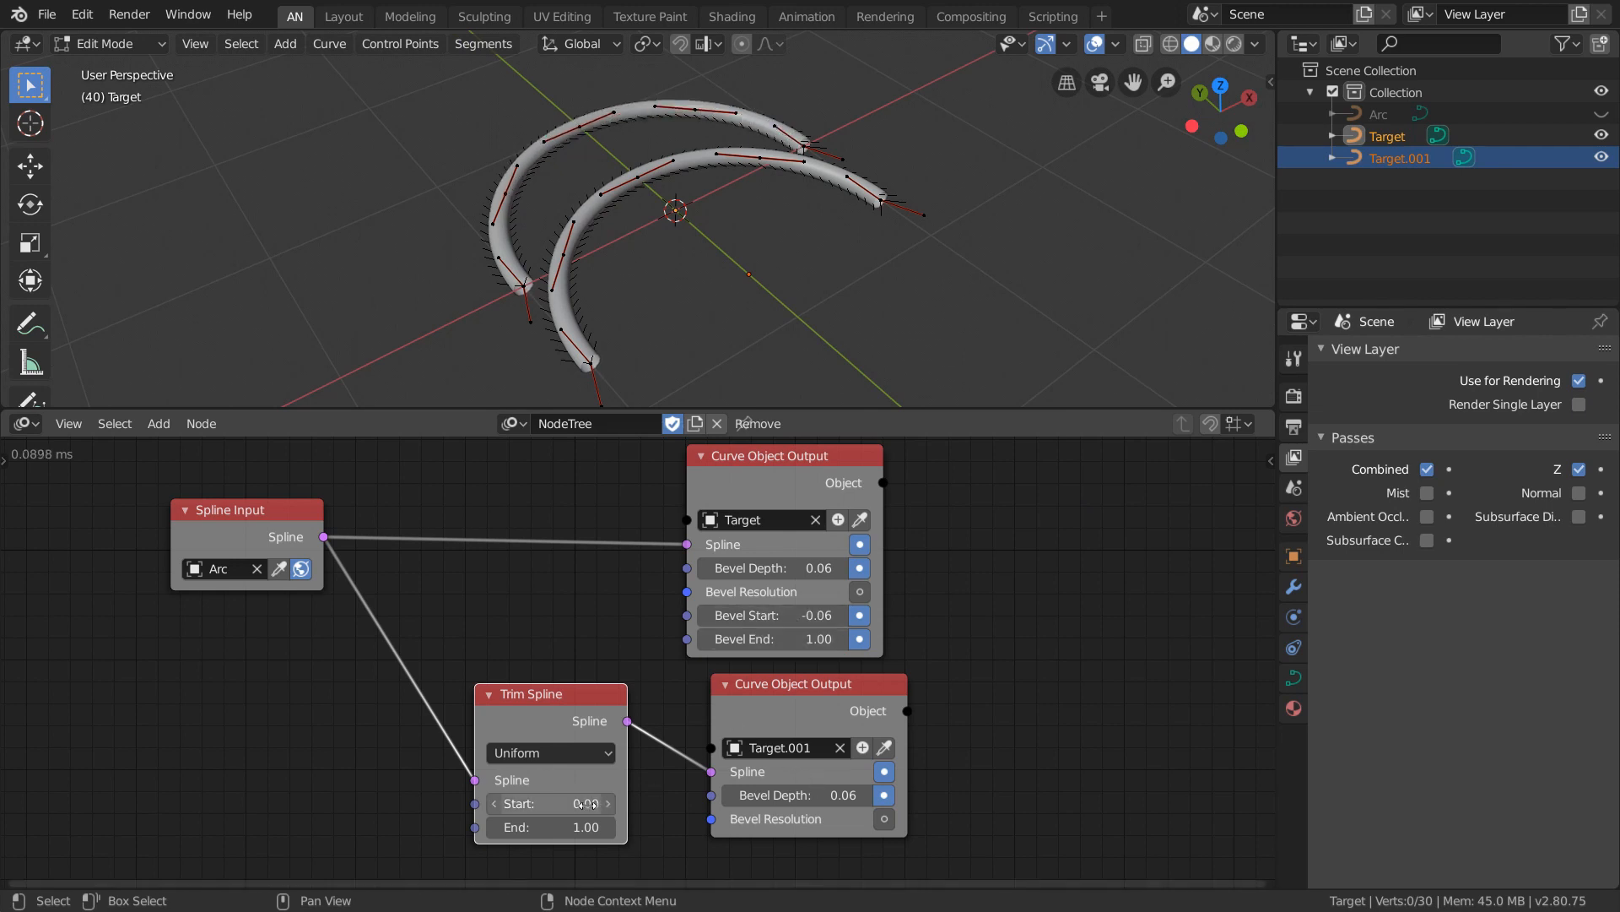
# Try a Start value of 0.27 on the Trim Spline node, reset it to 0.00, and return to Object Mode.
pyautogui.moveTo(549, 802); pyautogui.dragTo(650, 803)
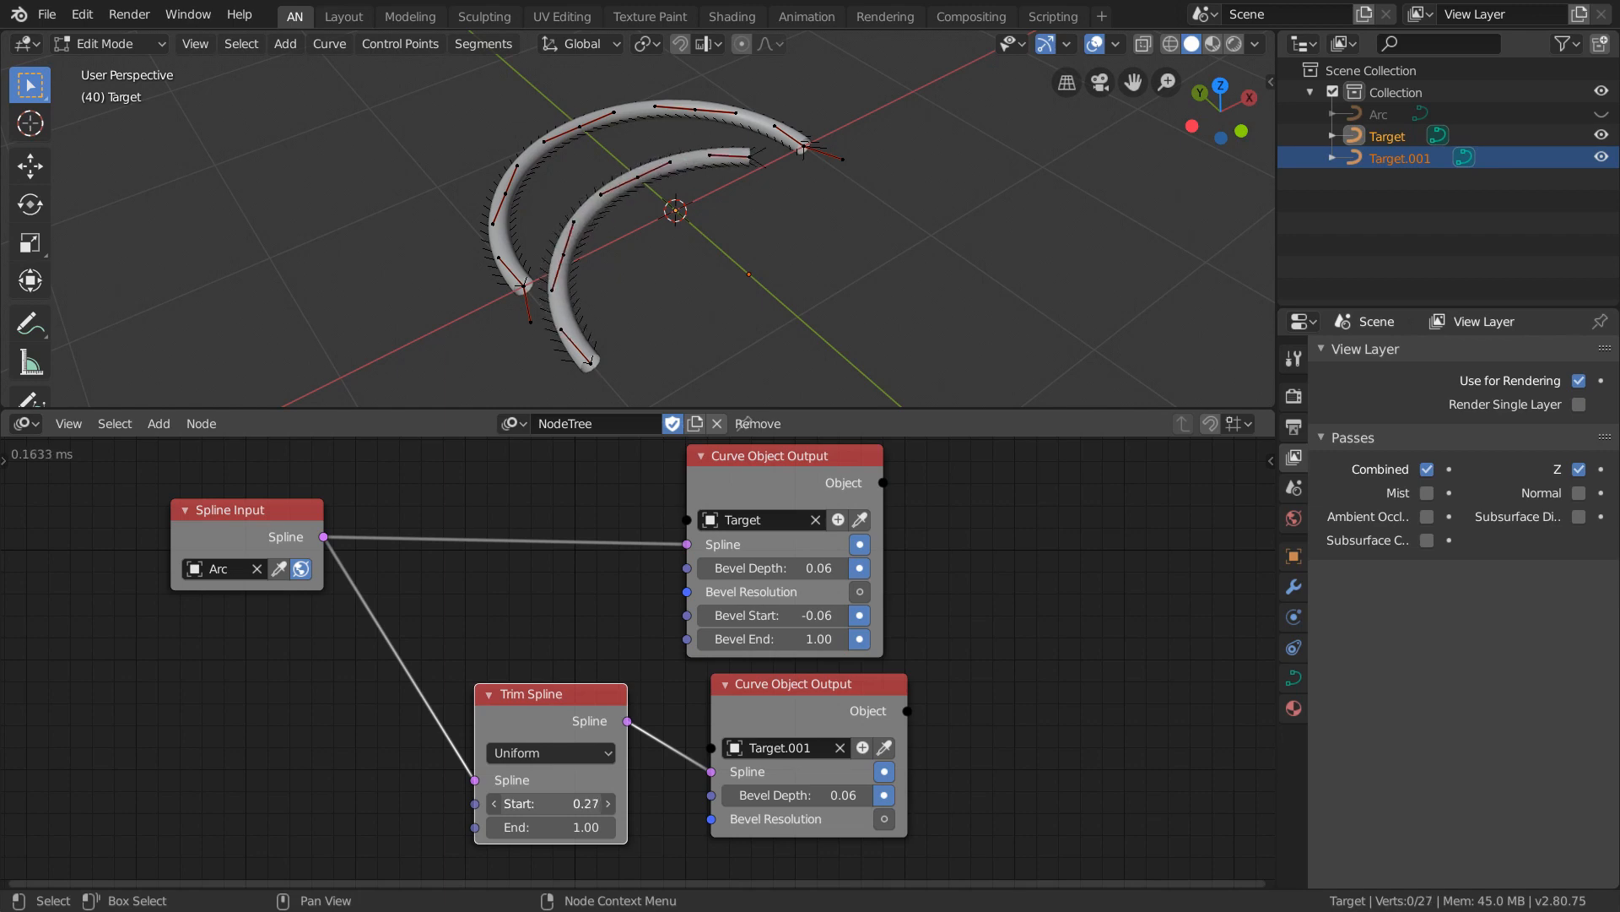
pyautogui.moveTo(550, 804)
pyautogui.mouseDown()
pyautogui.moveTo(583, 804)
pyautogui.moveTo(532, 804)
pyautogui.mouseUp()
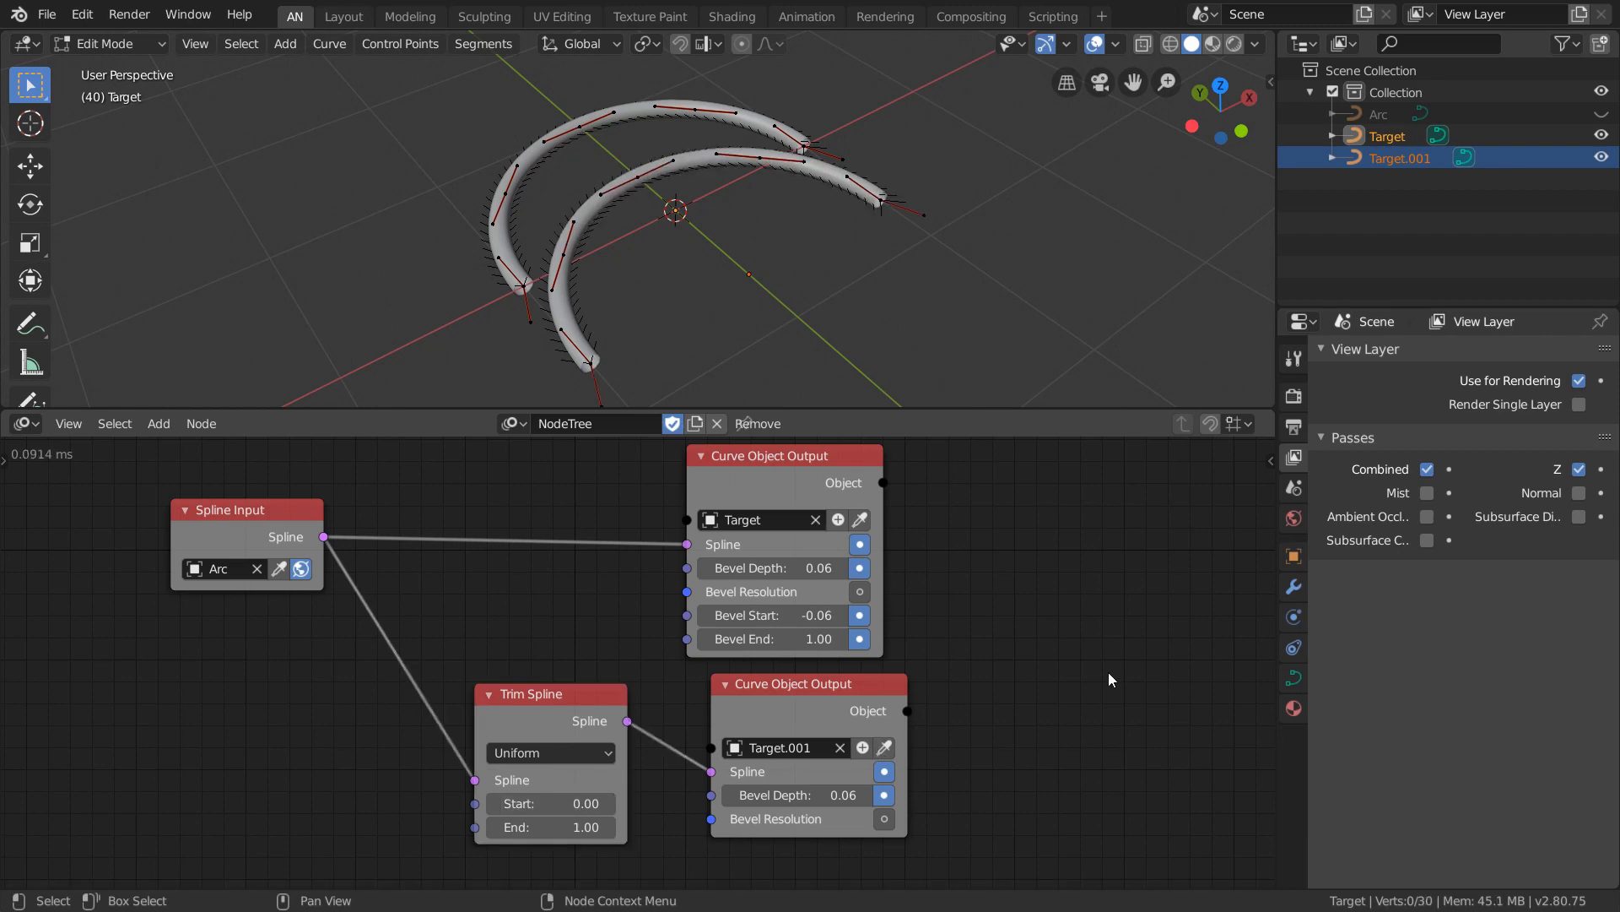
pyautogui.press('Tab')
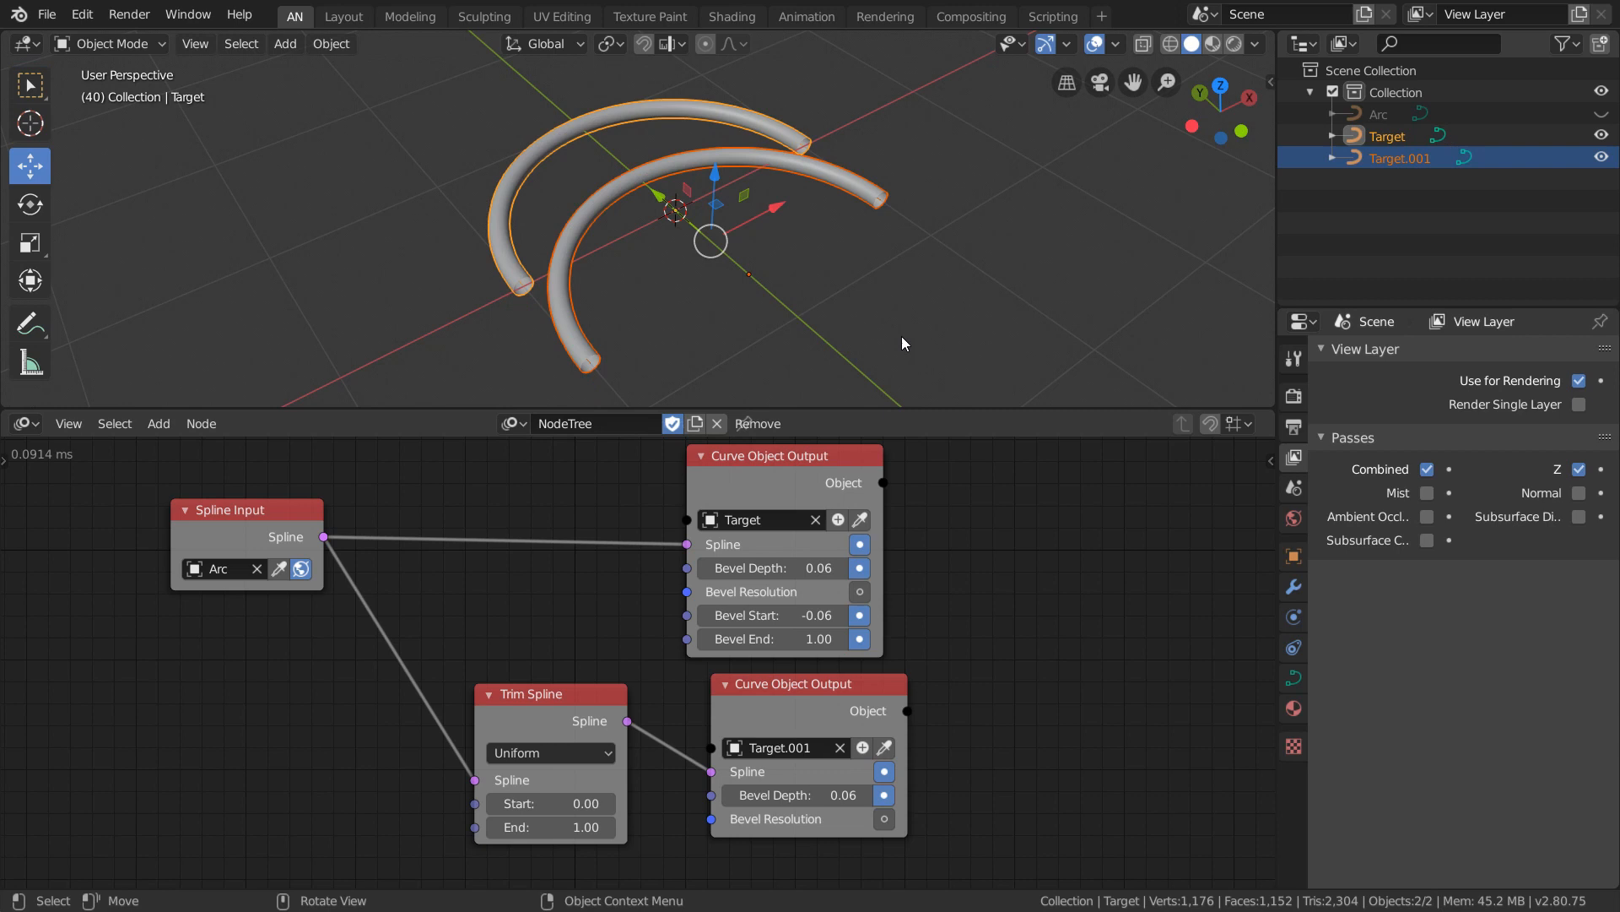
# Delete the Target curve and the Curve Object Output node that drives it.
pyautogui.click(864, 309)
pyautogui.click(582, 124)
pyautogui.press('x')
pyautogui.click(582, 123)
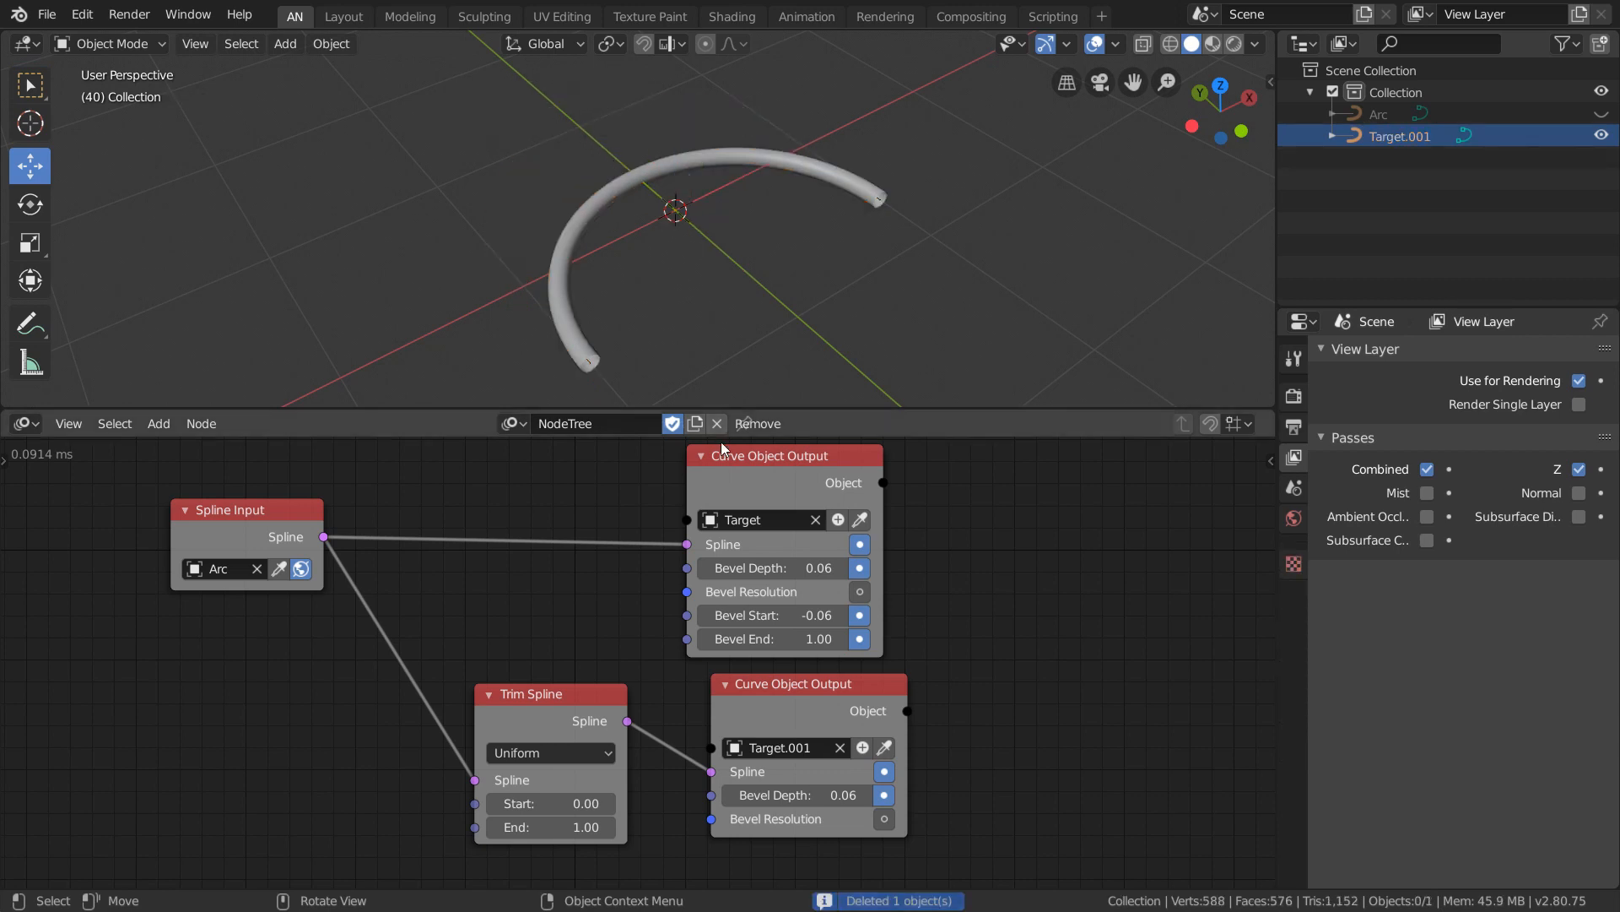
pyautogui.click(777, 472)
pyautogui.press('x')
# Arrange the Trim Spline and remaining Curve Object Output nodes in a row beside the Spline Input node.
pyautogui.moveTo(802, 685); pyautogui.dragTo(923, 508)
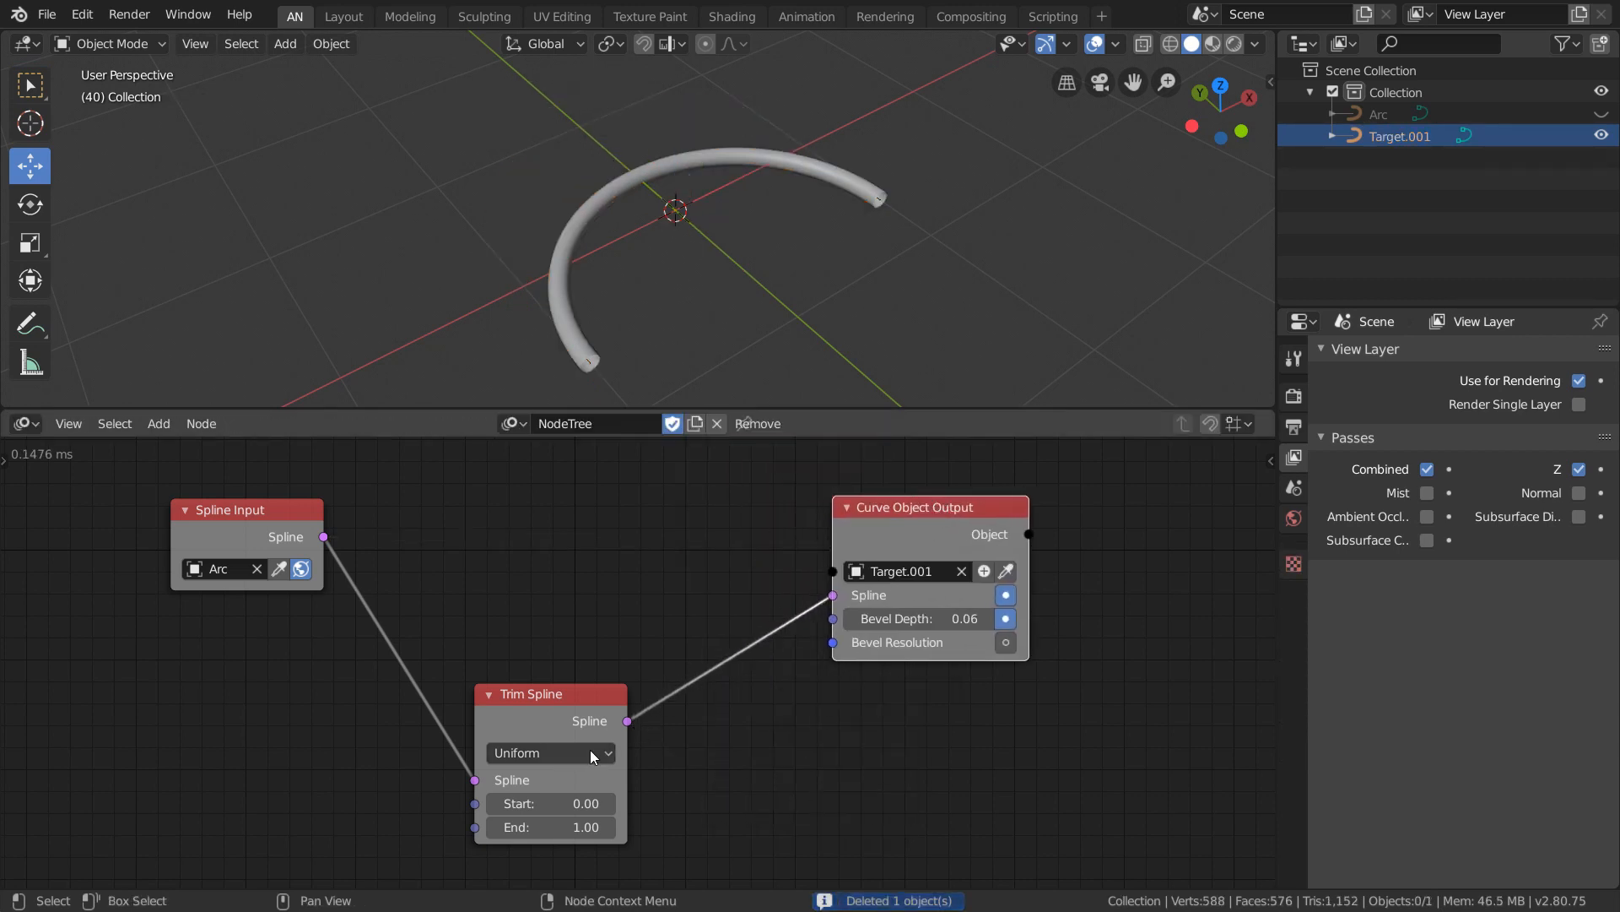
pyautogui.moveTo(587, 691); pyautogui.dragTo(605, 528)
pyautogui.moveTo(895, 507); pyautogui.dragTo(926, 503)
pyautogui.moveTo(613, 545); pyautogui.dragTo(665, 536)
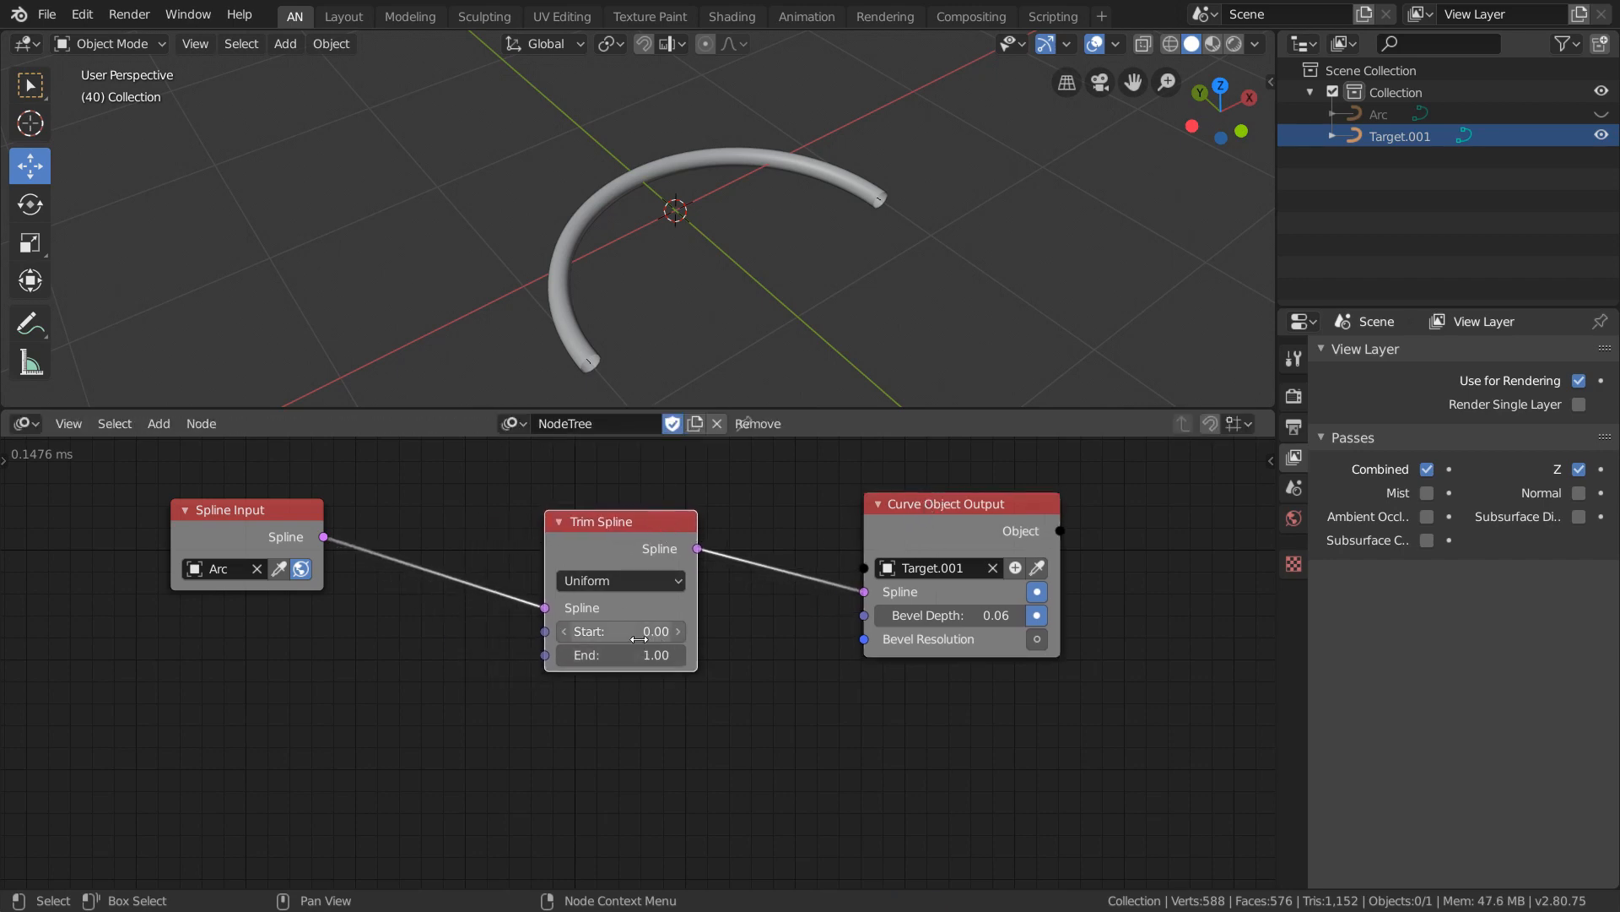
# Vary the Trim Spline node's Start value, return it to 0.00, and nudge the Spline Input node slightly.
pyautogui.moveTo(595, 631); pyautogui.dragTo(715, 630)
pyautogui.moveTo(745, 654); pyautogui.dragTo(848, 663, button='middle')
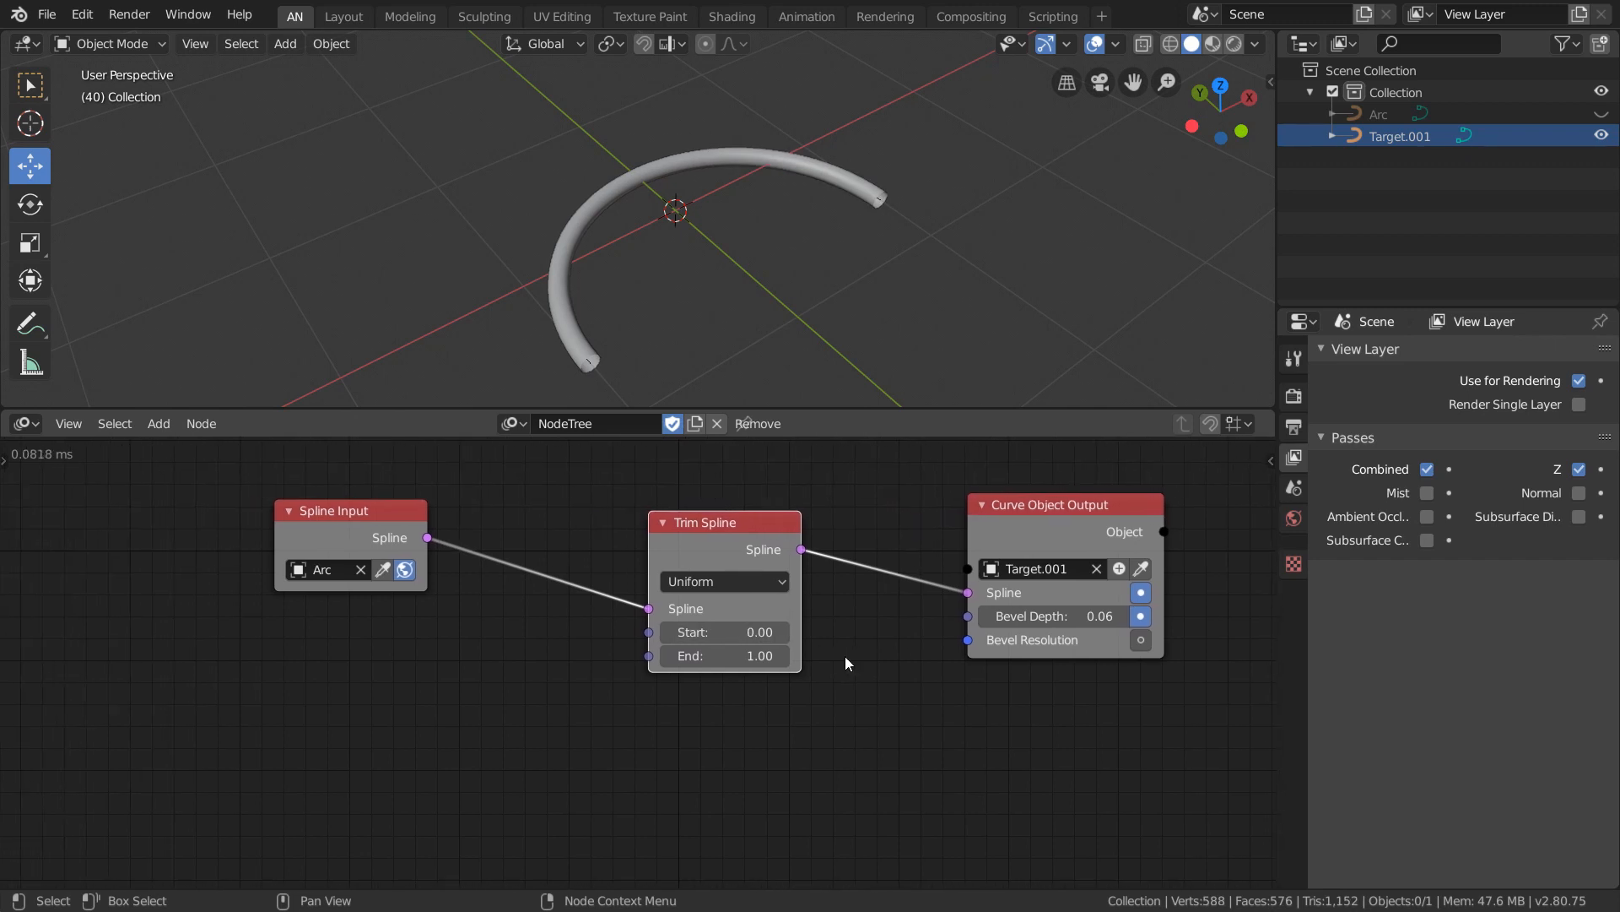
pyautogui.moveTo(395, 530); pyautogui.dragTo(398, 528)
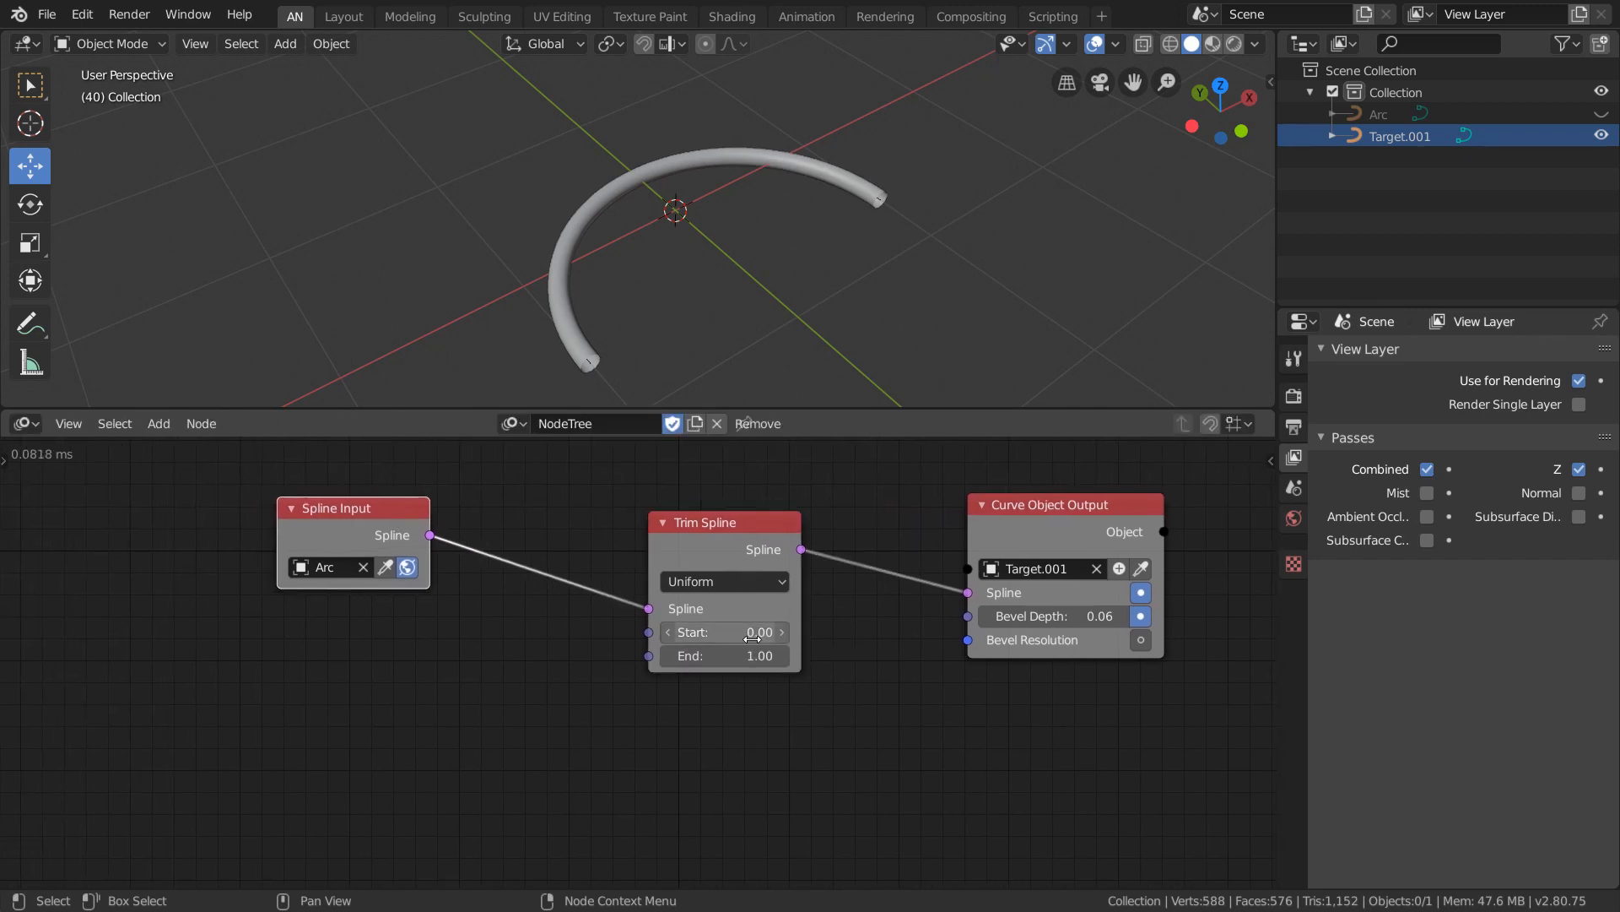
# Try a Start value of 1.00 on the Trim Spline node, restore it to 0.00, and vary its End value.
pyautogui.moveTo(741, 631)
pyautogui.mouseDown()
pyautogui.moveTo(576, 632)
pyautogui.moveTo(726, 631)
pyautogui.mouseUp()
pyautogui.click(726, 632)
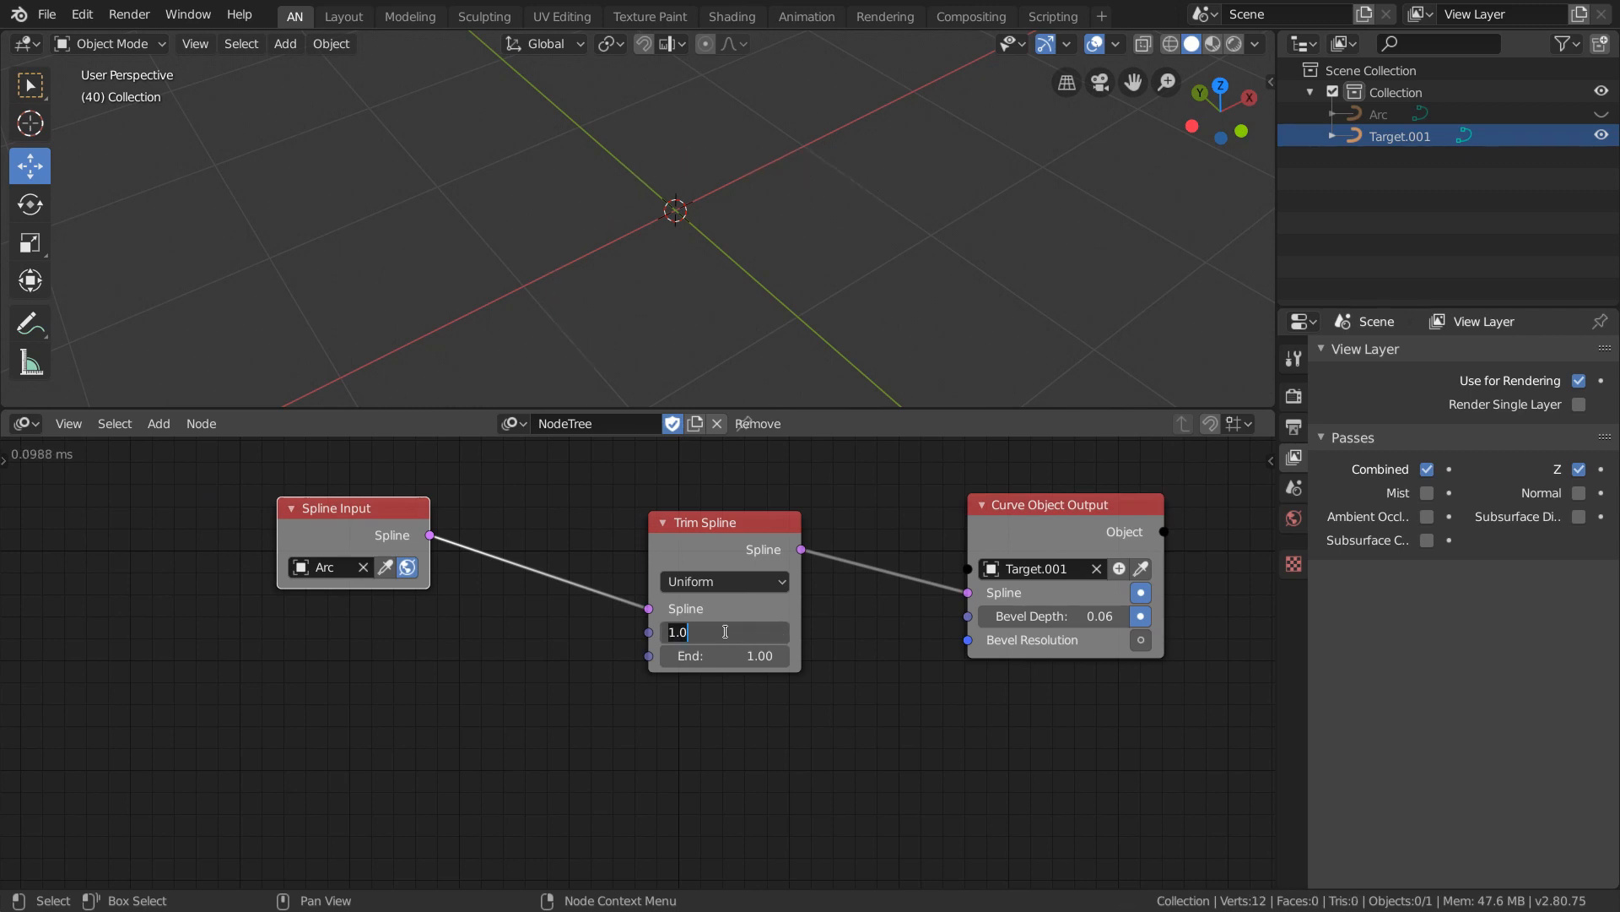
pyautogui.write('1')
pyautogui.press('Return')
pyautogui.click(846, 657)
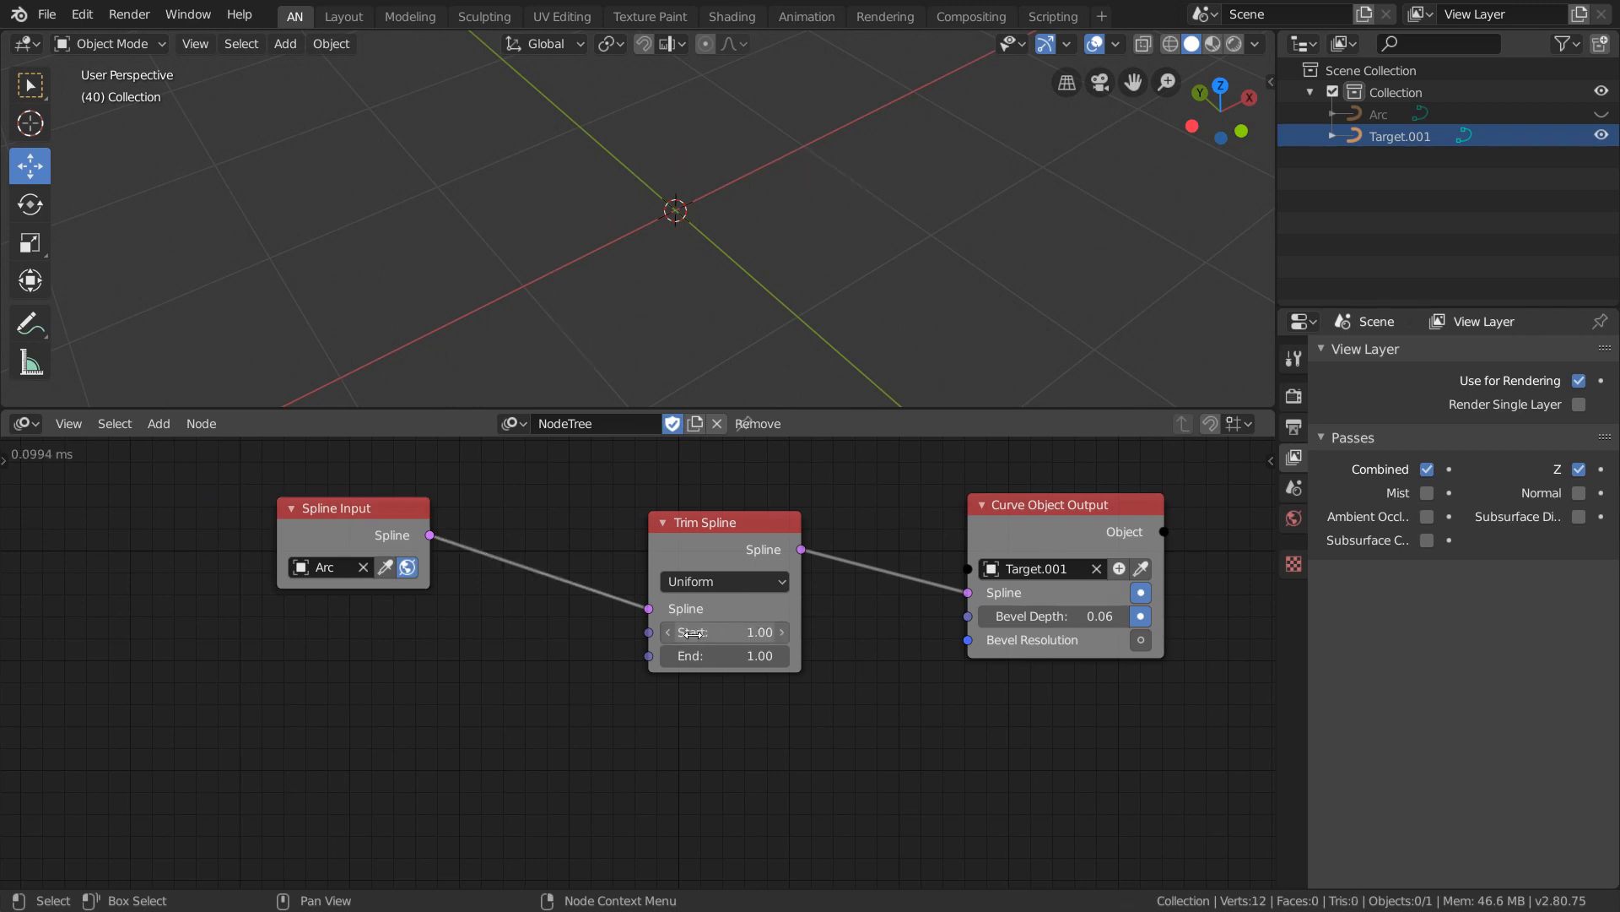
pyautogui.moveTo(694, 630); pyautogui.dragTo(604, 631)
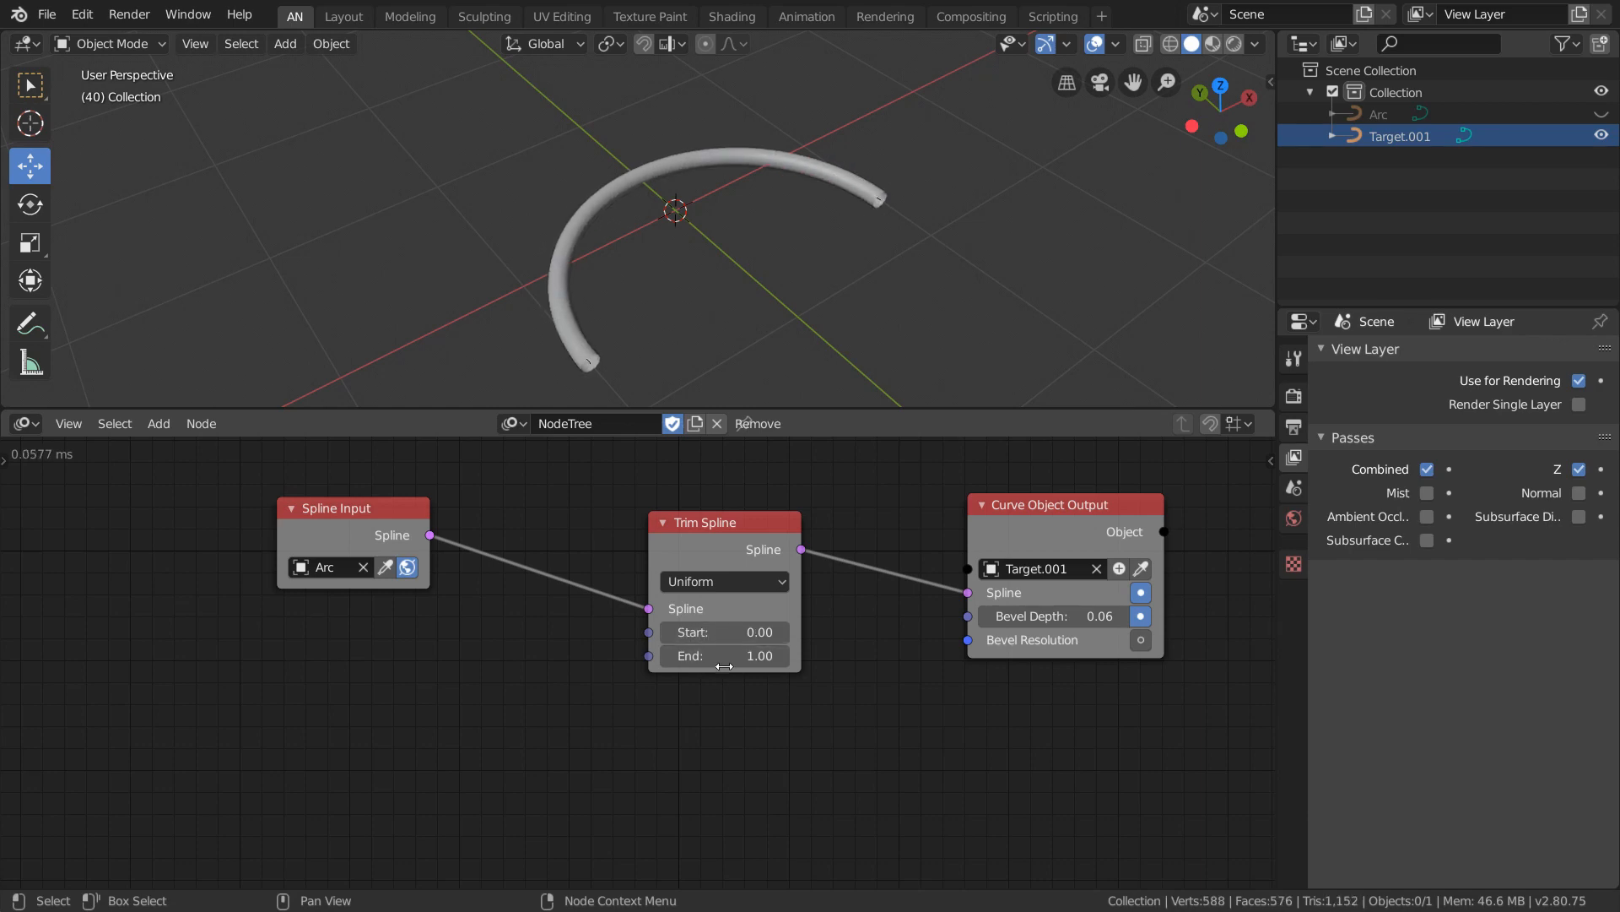
pyautogui.moveTo(726, 655)
pyautogui.mouseDown()
pyautogui.moveTo(660, 655)
pyautogui.moveTo(733, 658)
pyautogui.mouseUp()
# Add an Animate Float node below the Spline Input node.
pyautogui.hotkey('ctrl', 'a')
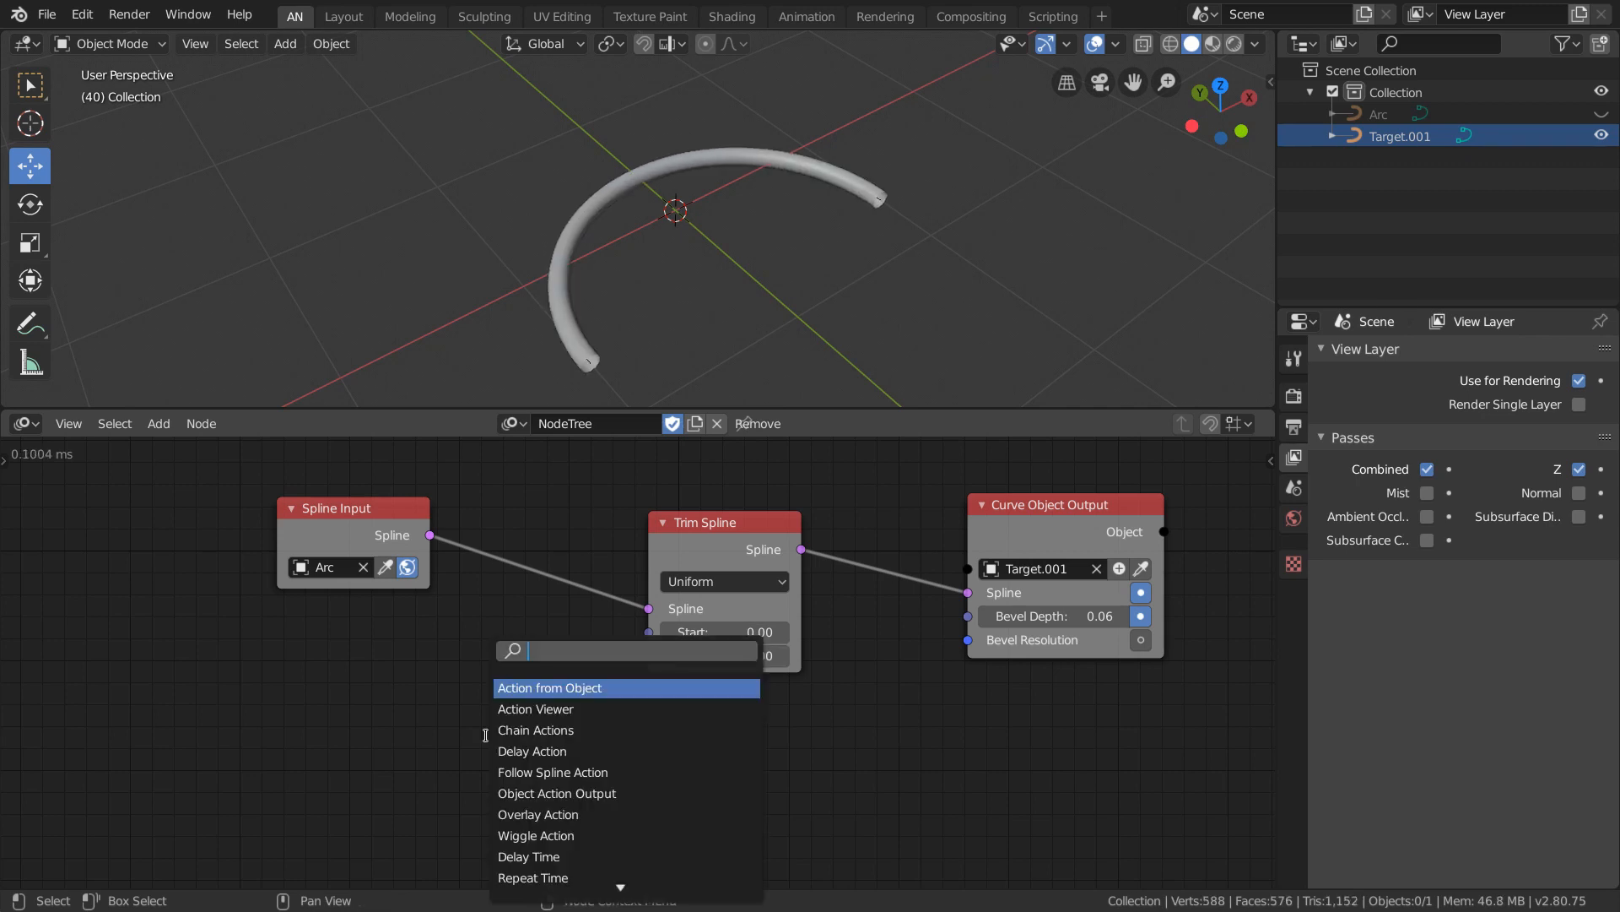
pyautogui.write('animate fl')
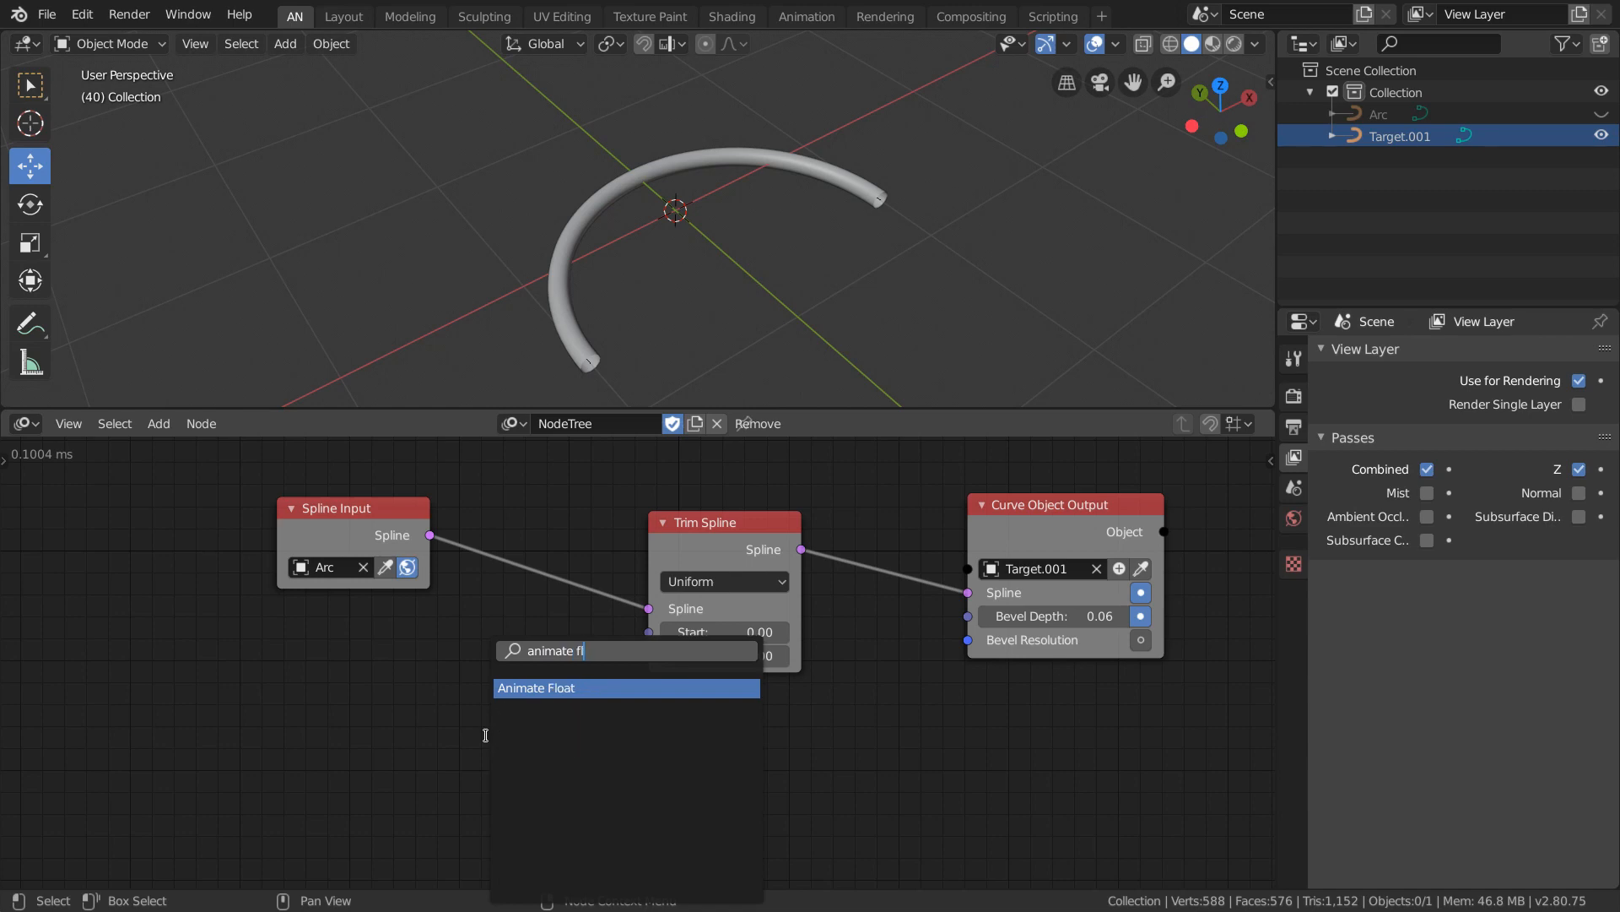
pyautogui.press('Return')
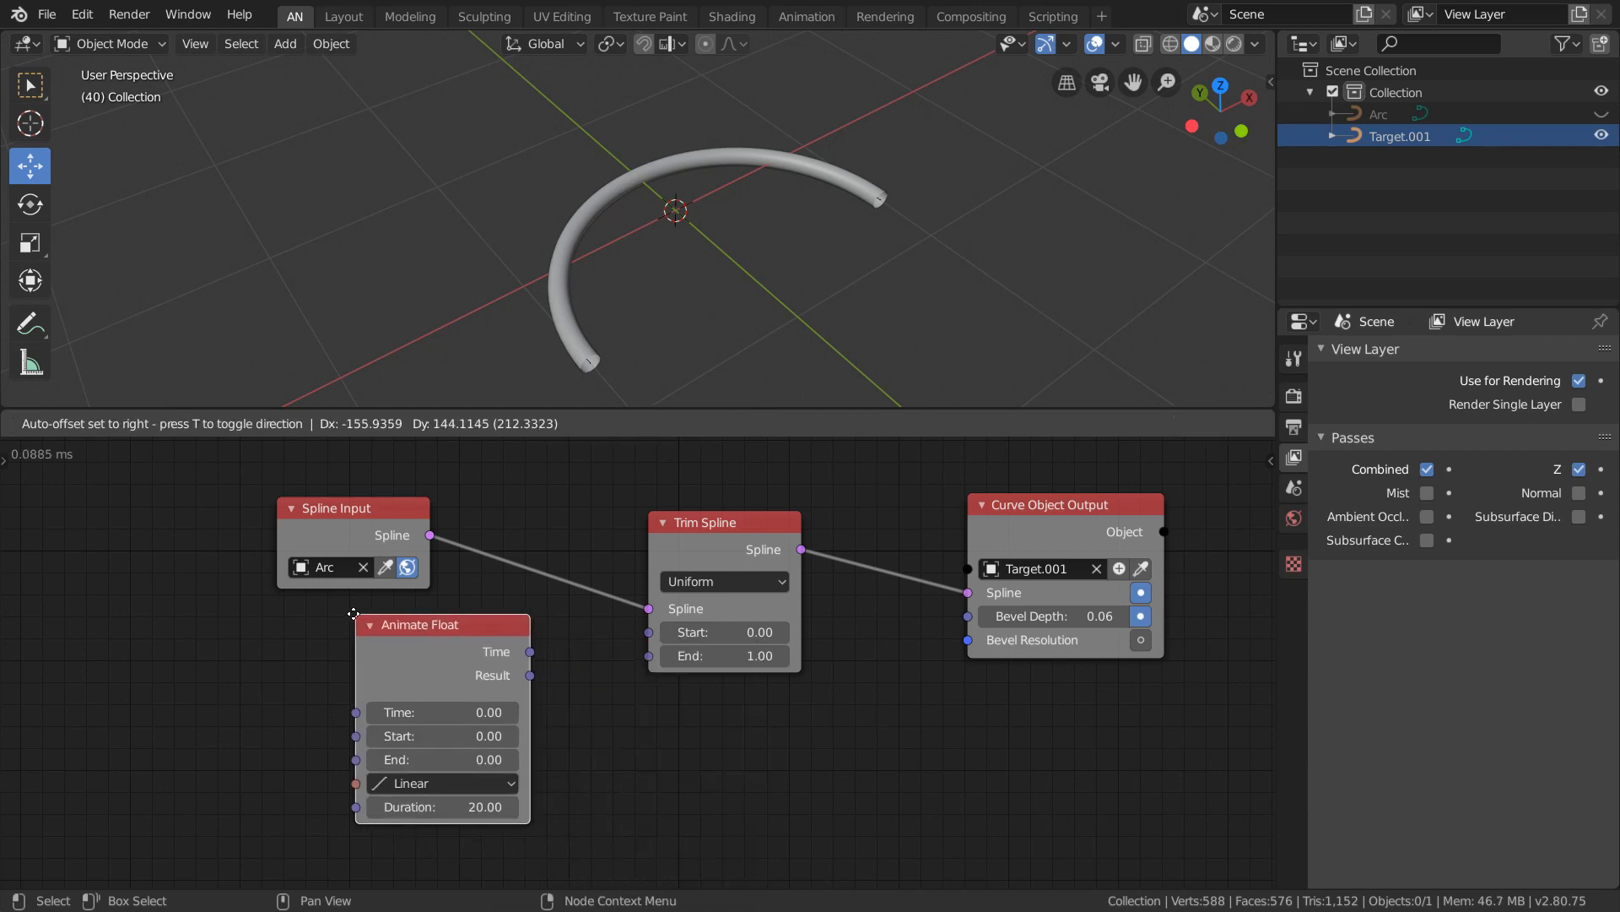
pyautogui.click(342, 622)
pyautogui.moveTo(547, 743); pyautogui.dragTo(566, 703, button='middle')
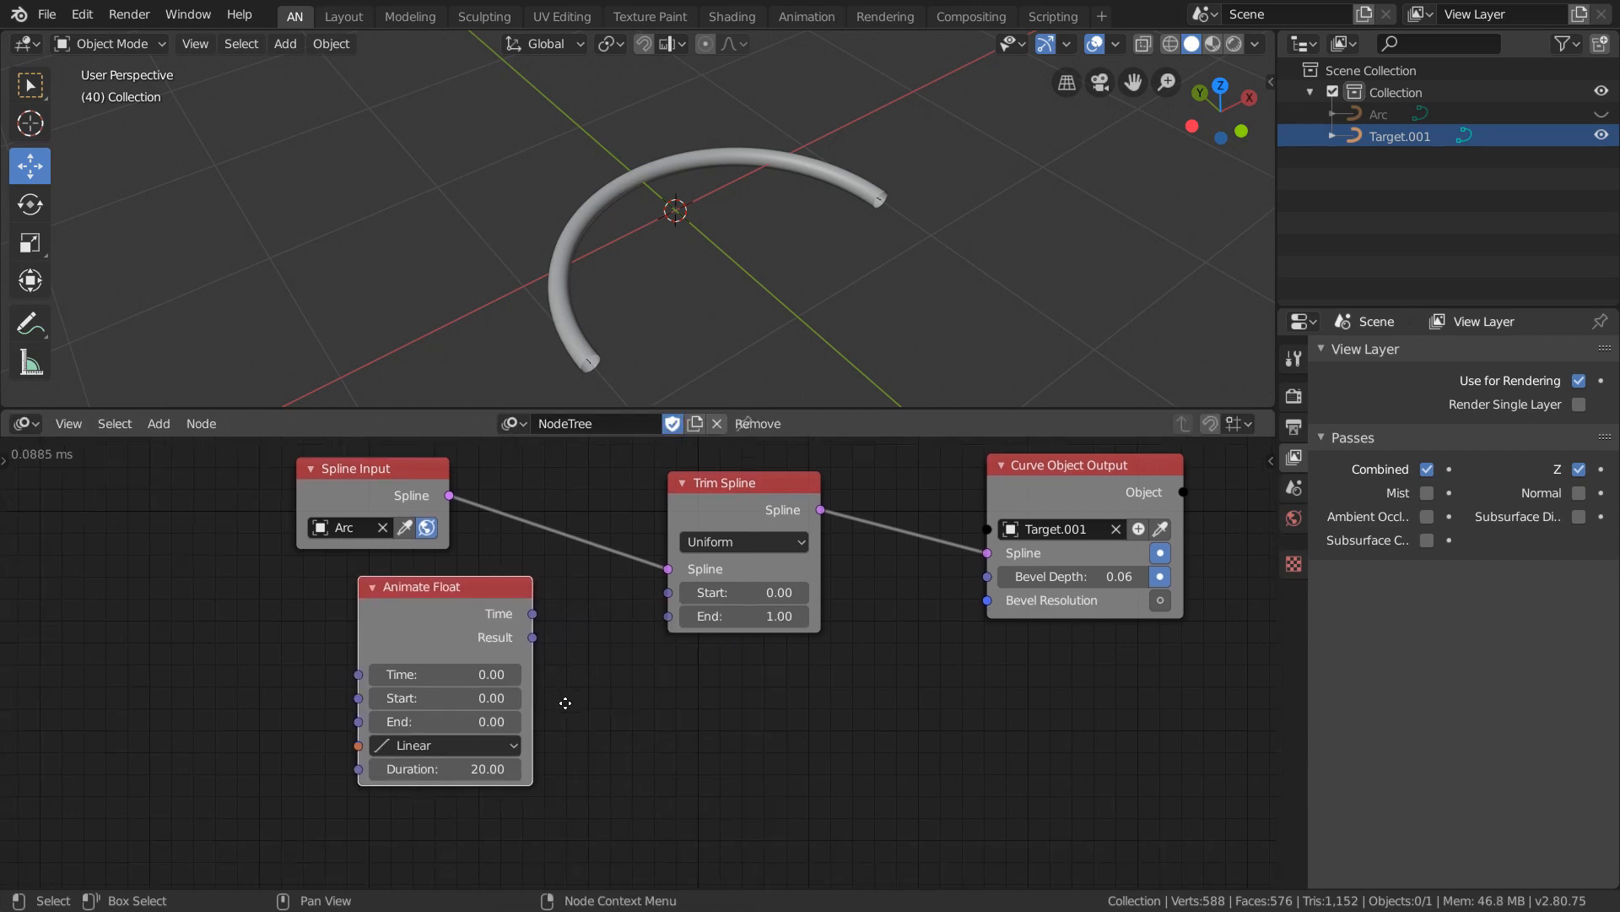
# Set the Animate Float node's Start to 1 and link its Result to the Trim Spline node's Start input.
pyautogui.click(454, 702)
pyautogui.write('1')
pyautogui.press('Return')
pyautogui.moveTo(533, 638); pyautogui.dragTo(580, 627)
pyautogui.moveTo(673, 594); pyautogui.dragTo(672, 593)
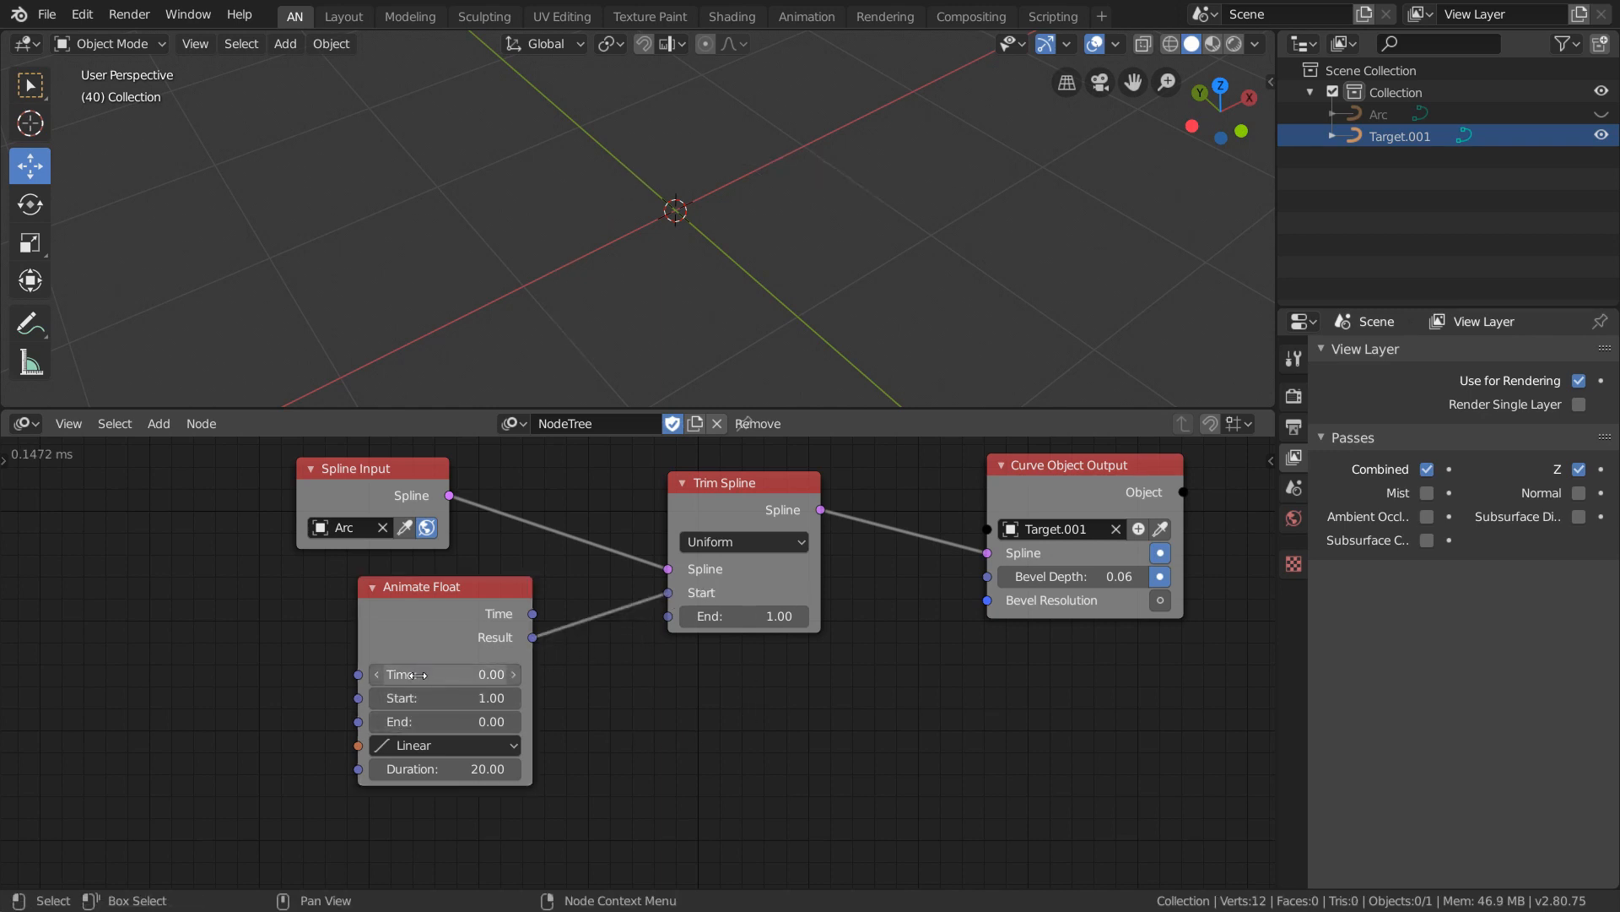
# Try the Animate Float node's Time at 18.18 to preview the trimmed arc.
pyautogui.moveTo(418, 675); pyautogui.dragTo(570, 675)
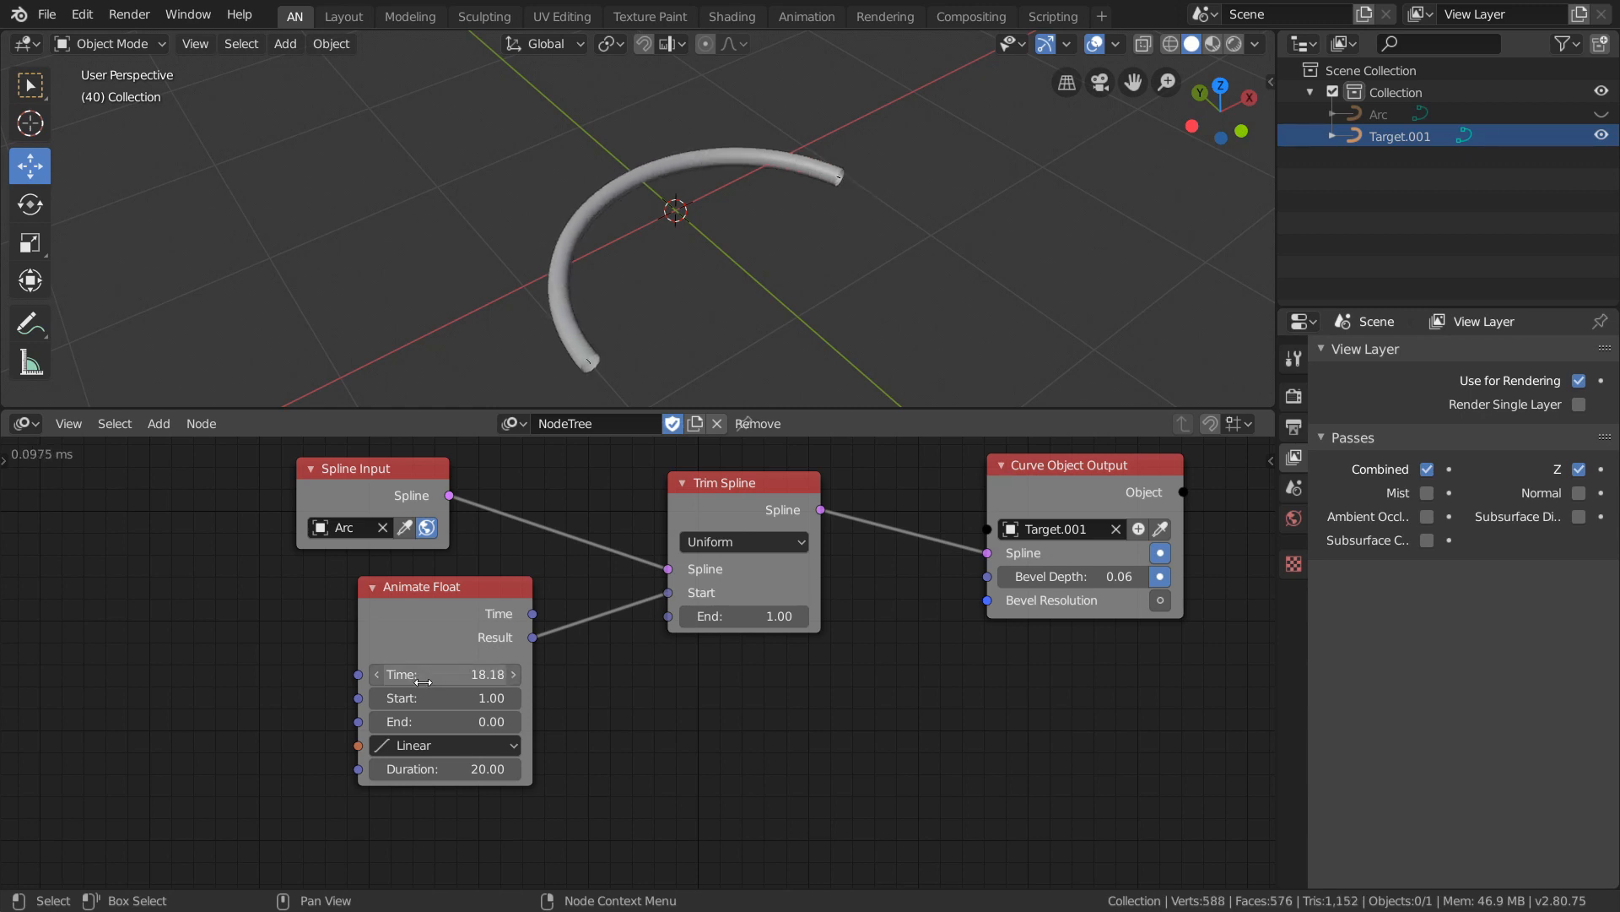
pyautogui.keyDown('shift'); pyautogui.scroll(-2, 217, 742); pyautogui.keyUp('shift')
# Split the node editor horizontally and keep a narrow Timeline area beneath it.
pyautogui.rightClick(424, 411)
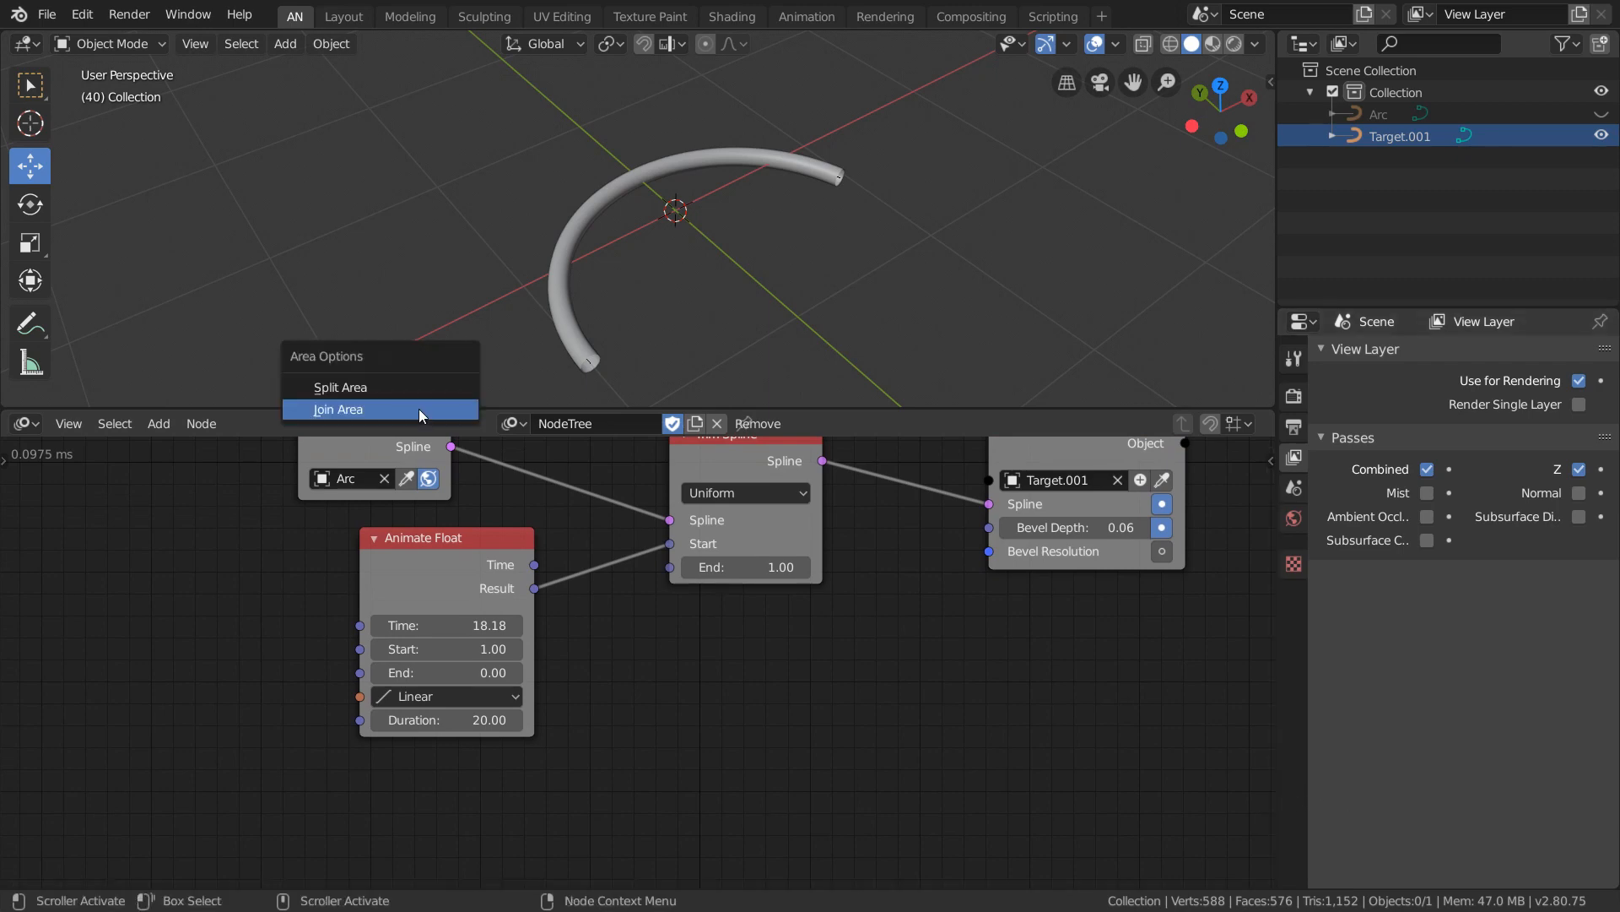
pyautogui.click(424, 386)
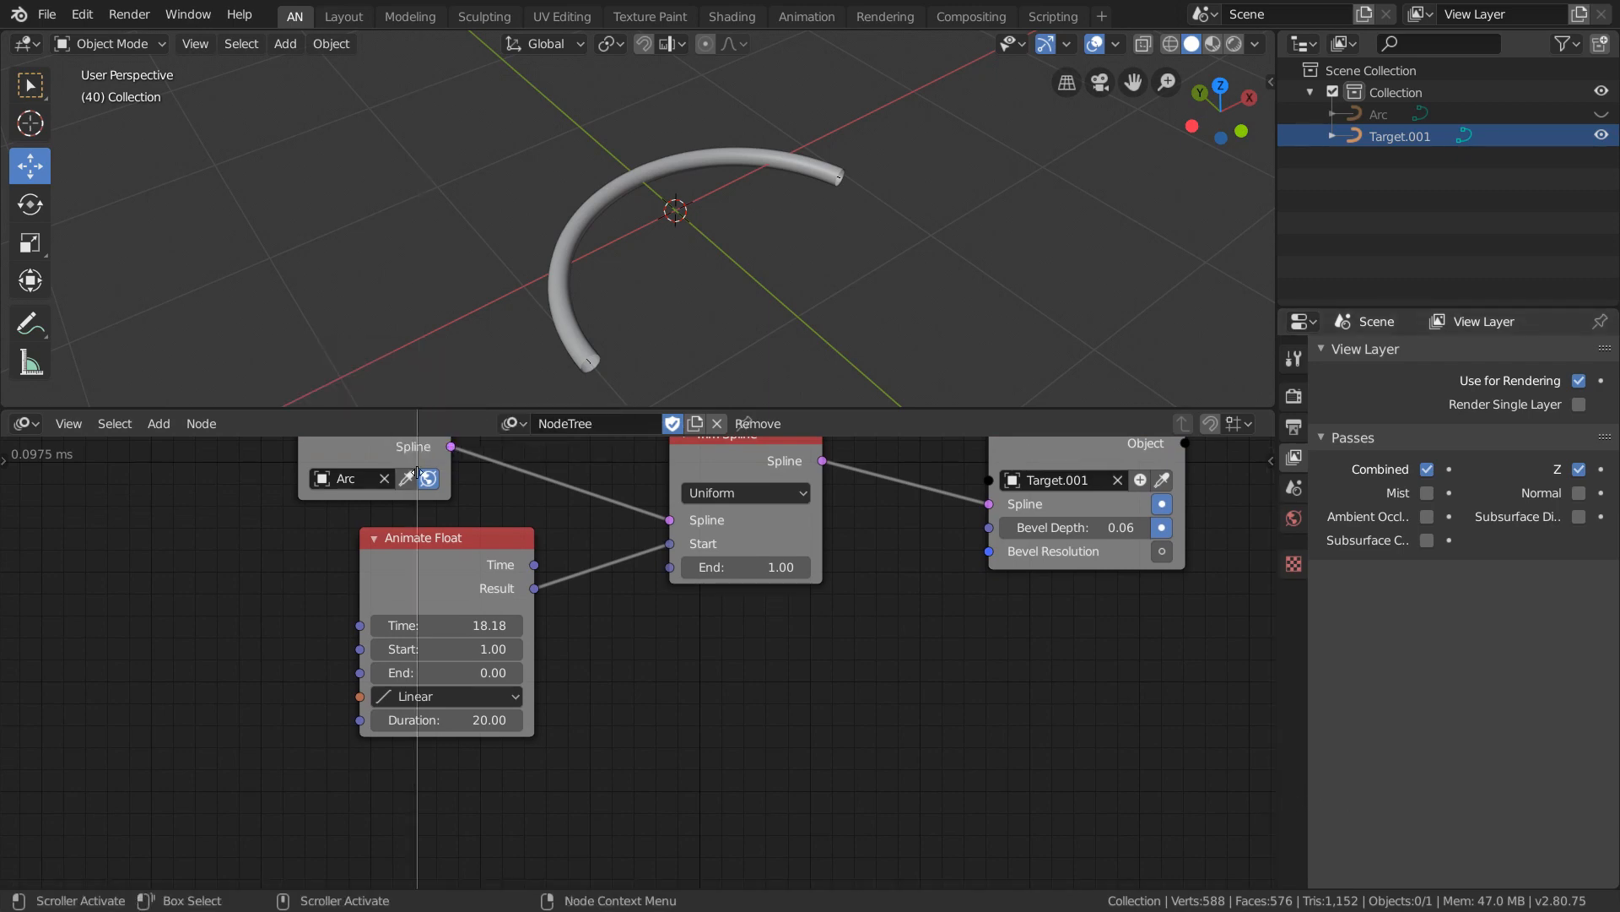
pyautogui.press('Tab')
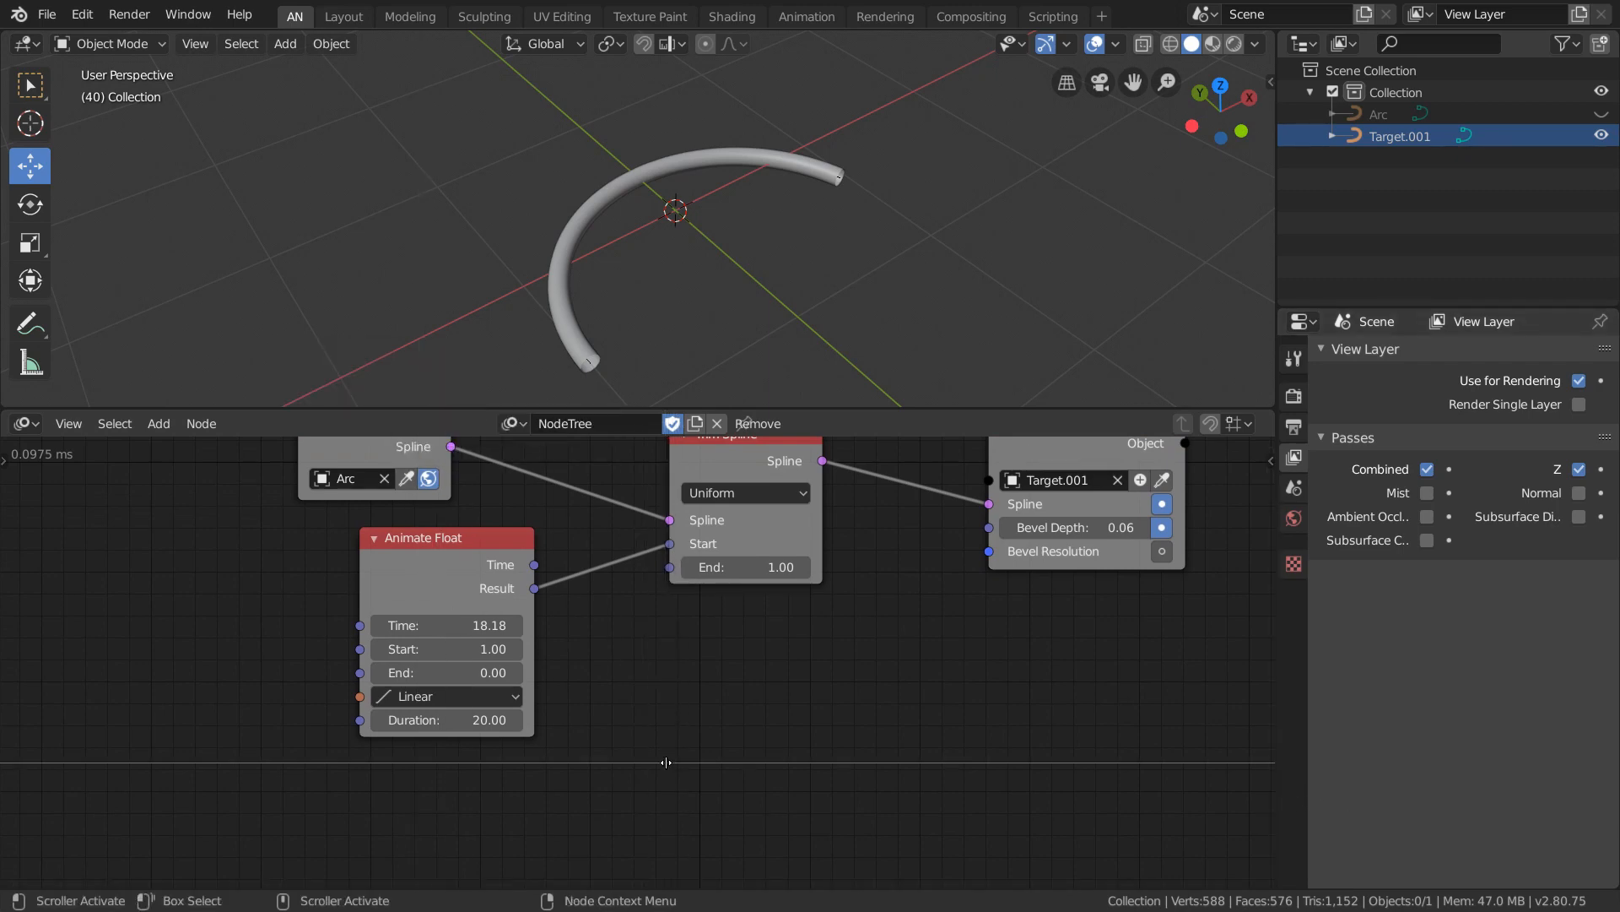
pyautogui.click(646, 824)
pyautogui.click(28, 840)
pyautogui.click(321, 645)
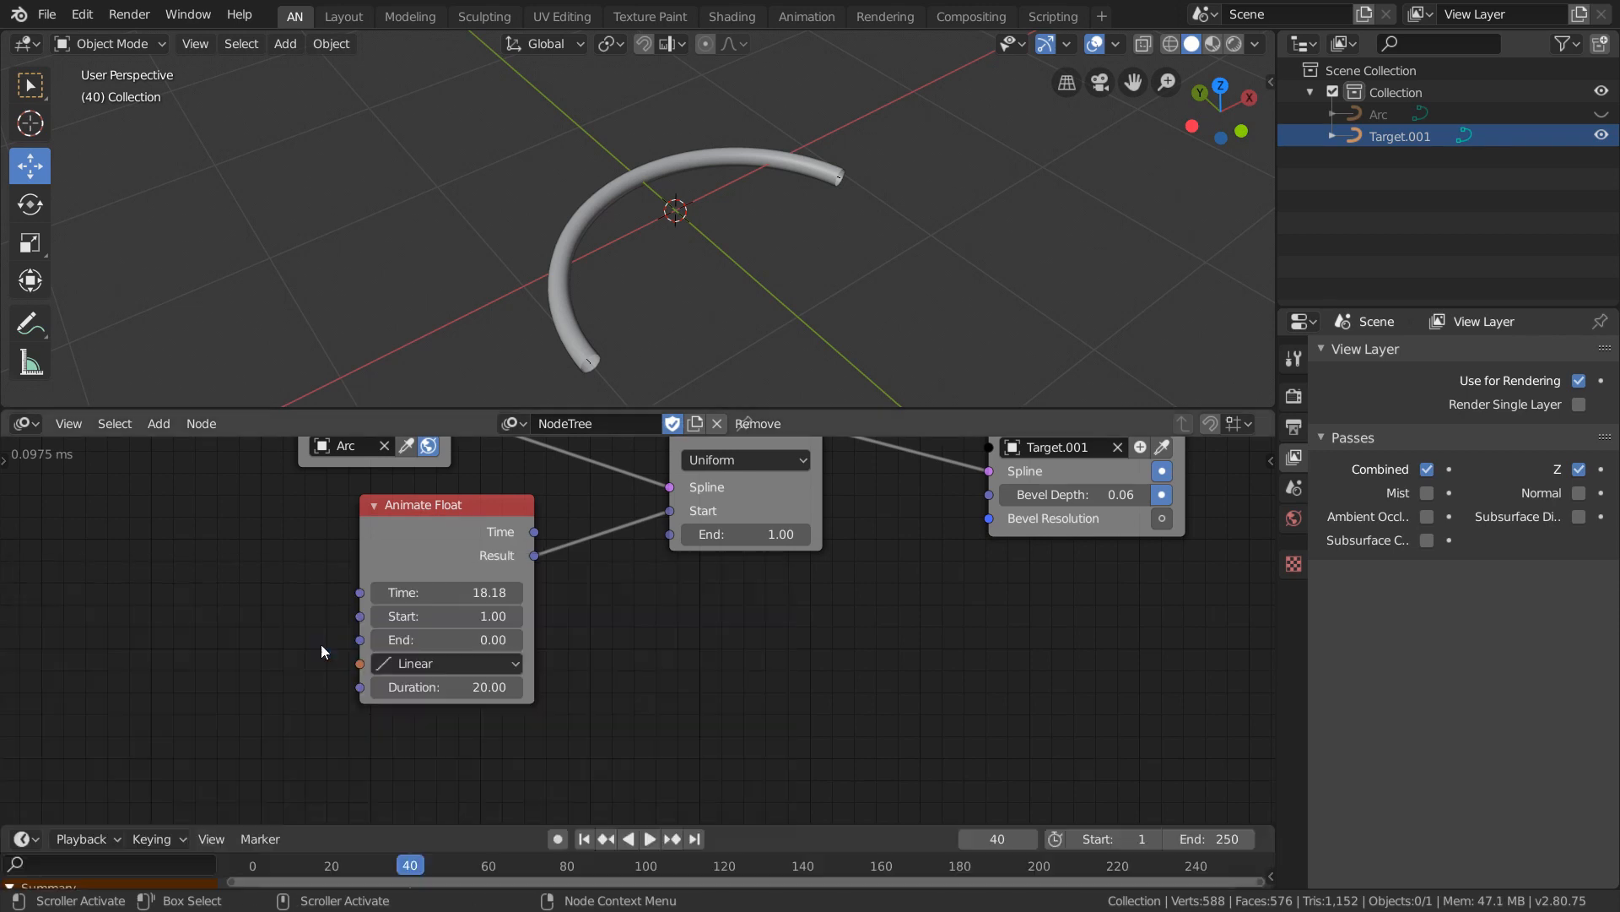
# Scrub the timeline to frame 17 and enlarge the node editor into the 3D viewport's space.
pyautogui.moveTo(395, 822); pyautogui.dragTo(306, 840)
pyautogui.press('space')
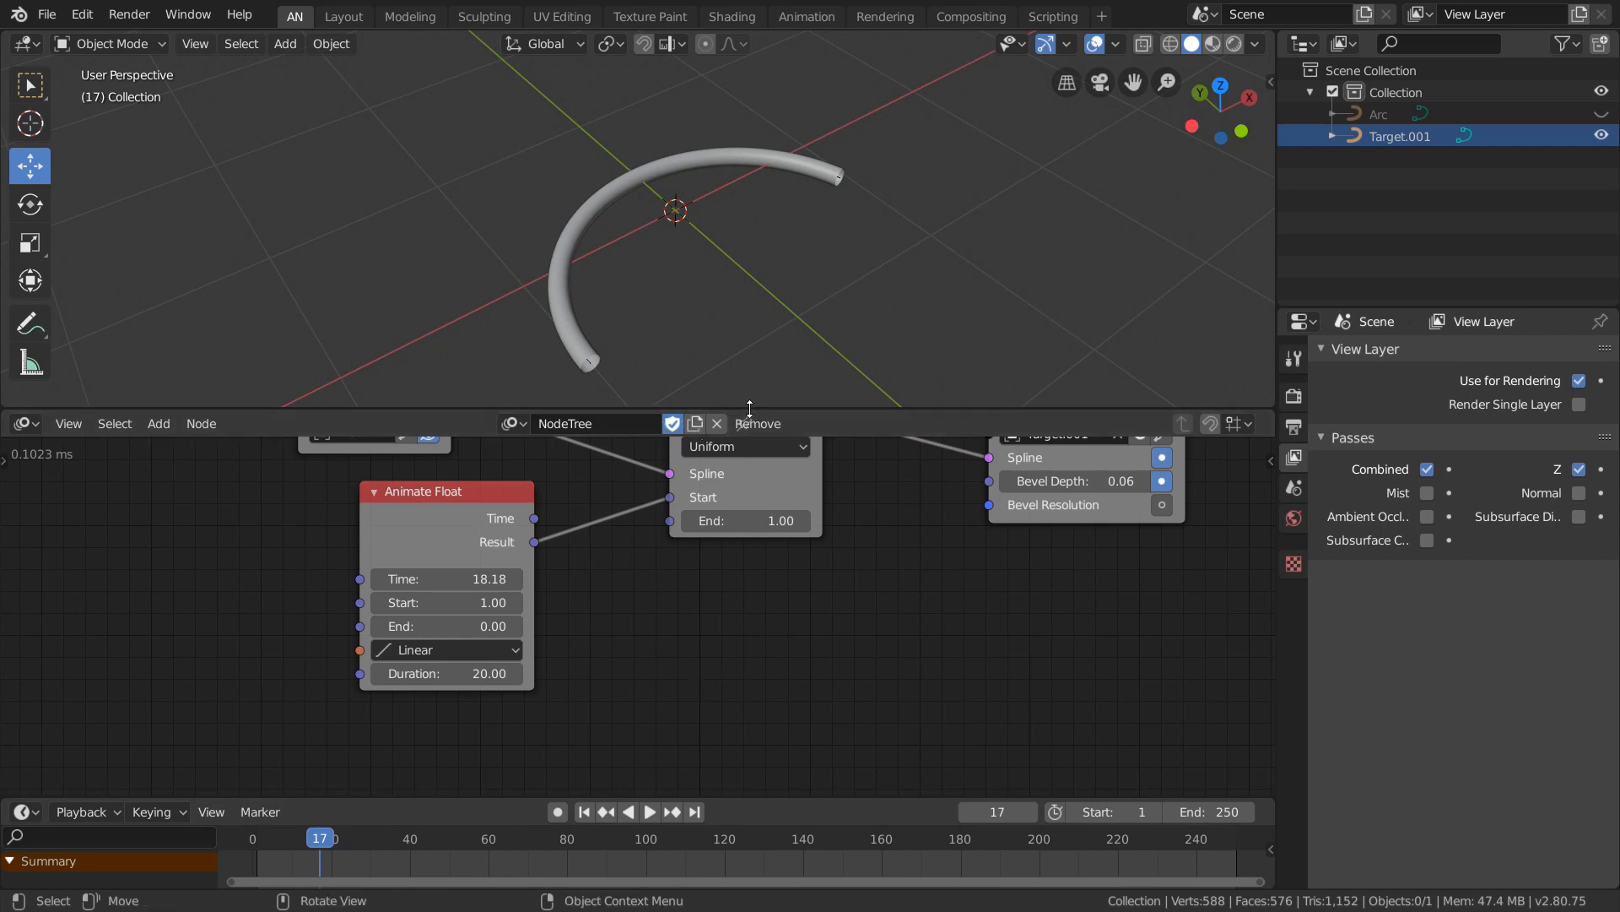
pyautogui.moveTo(748, 409); pyautogui.dragTo(747, 328)
pyautogui.moveTo(701, 512); pyautogui.dragTo(708, 552, button='middle')
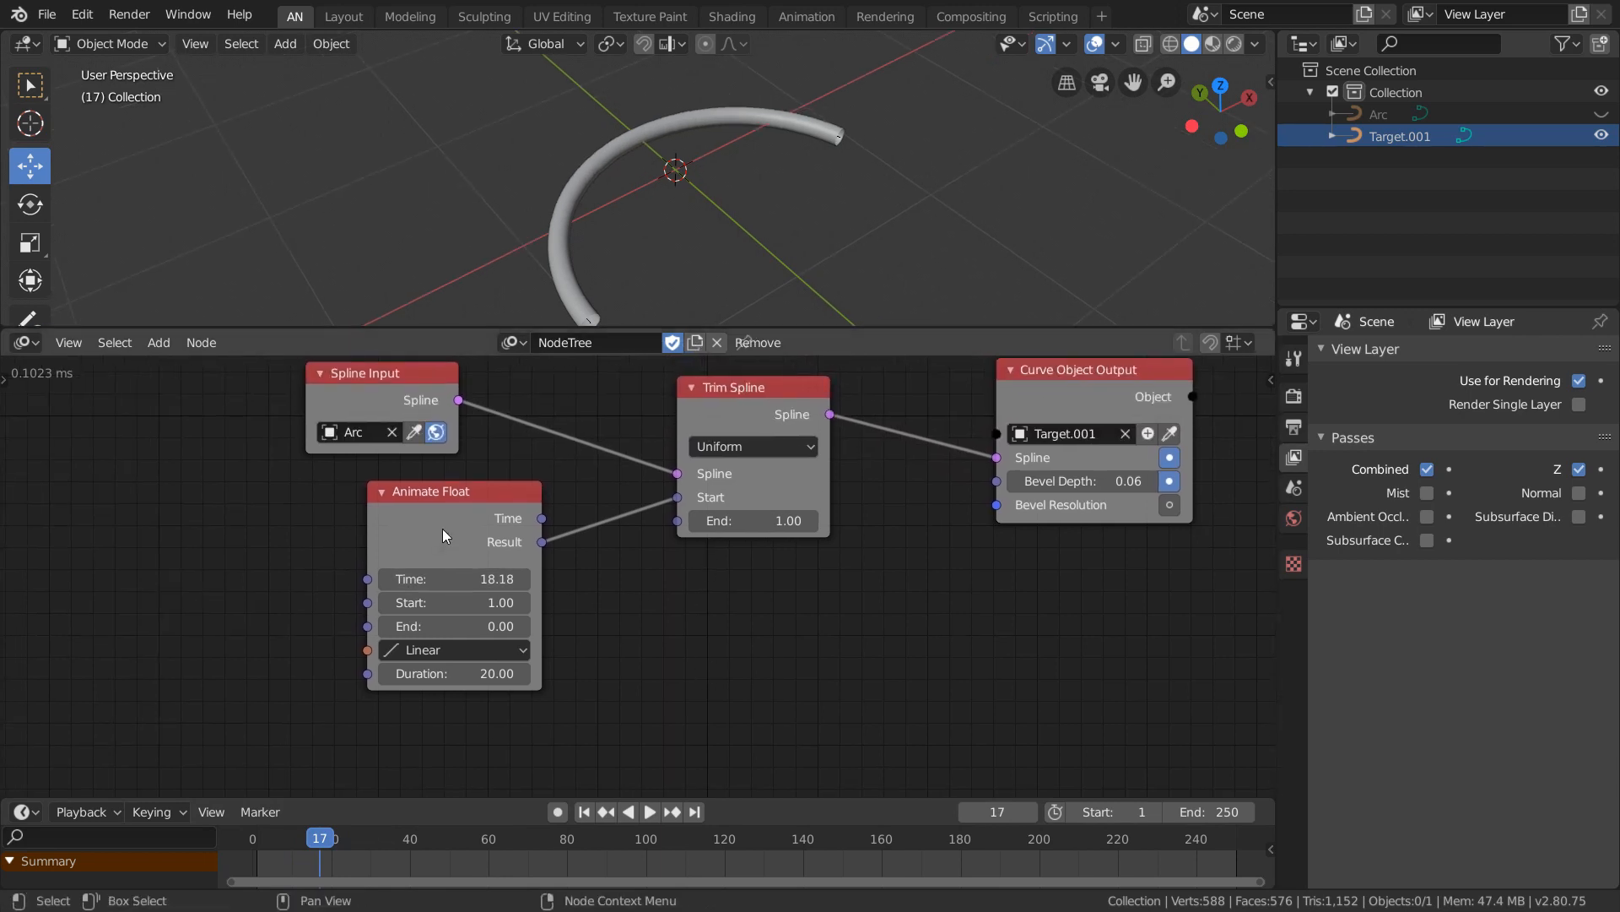
# Set the Animate Float node's Time to 10.50 and place a duplicate of the node beneath the Trim Spline node.
pyautogui.moveTo(446, 533); pyautogui.dragTo(427, 546)
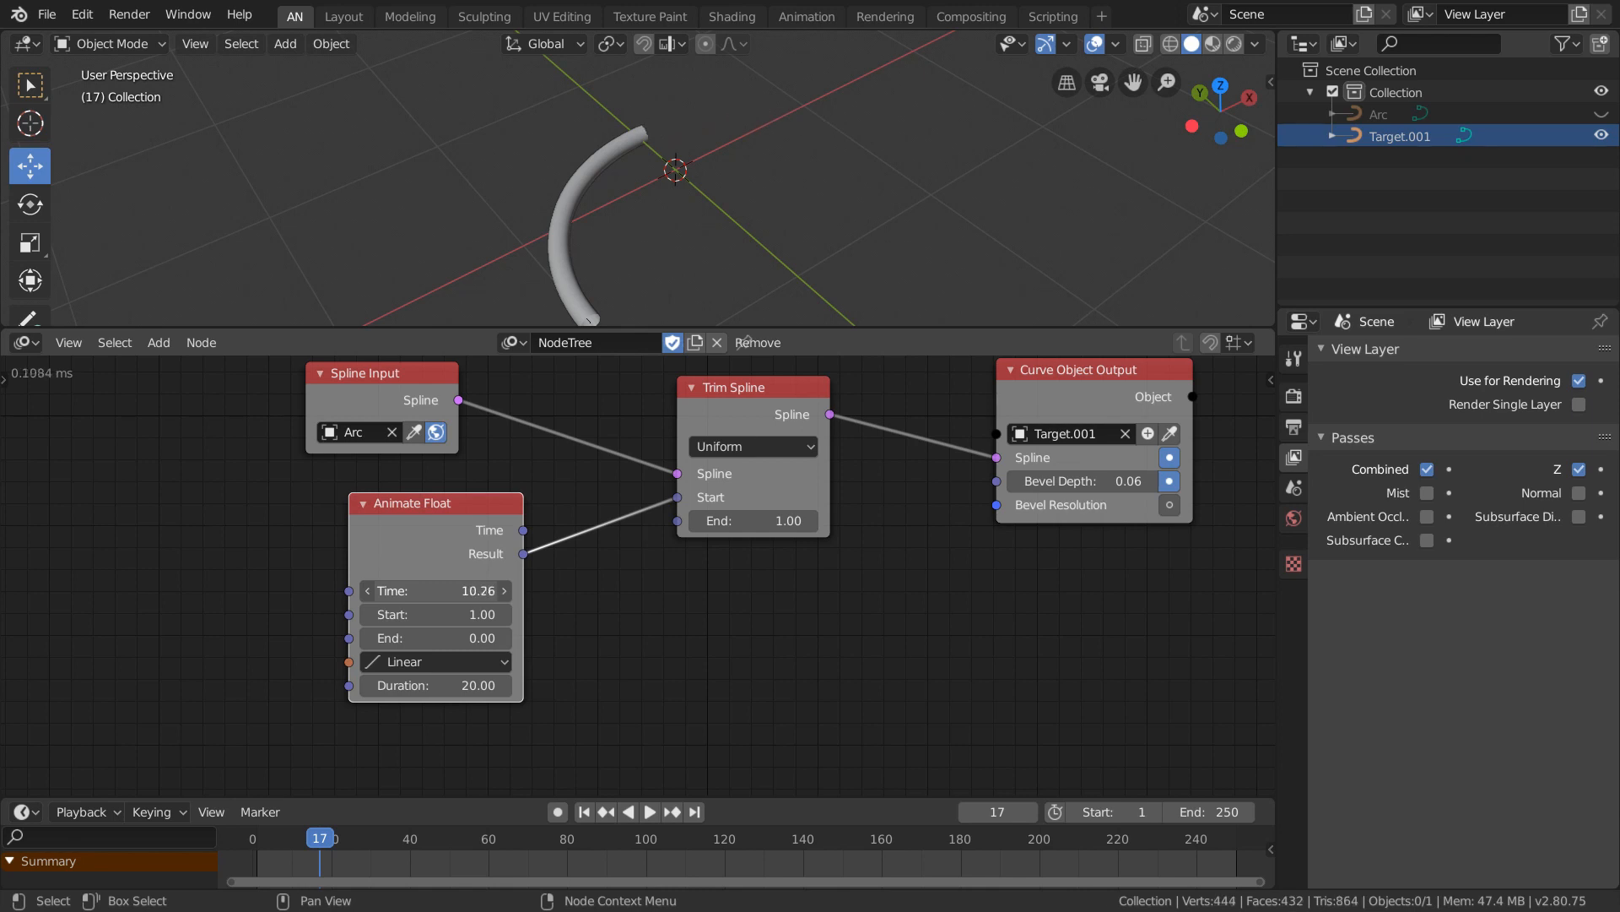
pyautogui.moveTo(439, 525); pyautogui.dragTo(290, 518)
pyautogui.hotkey('shift', 'd')
pyautogui.click(528, 571)
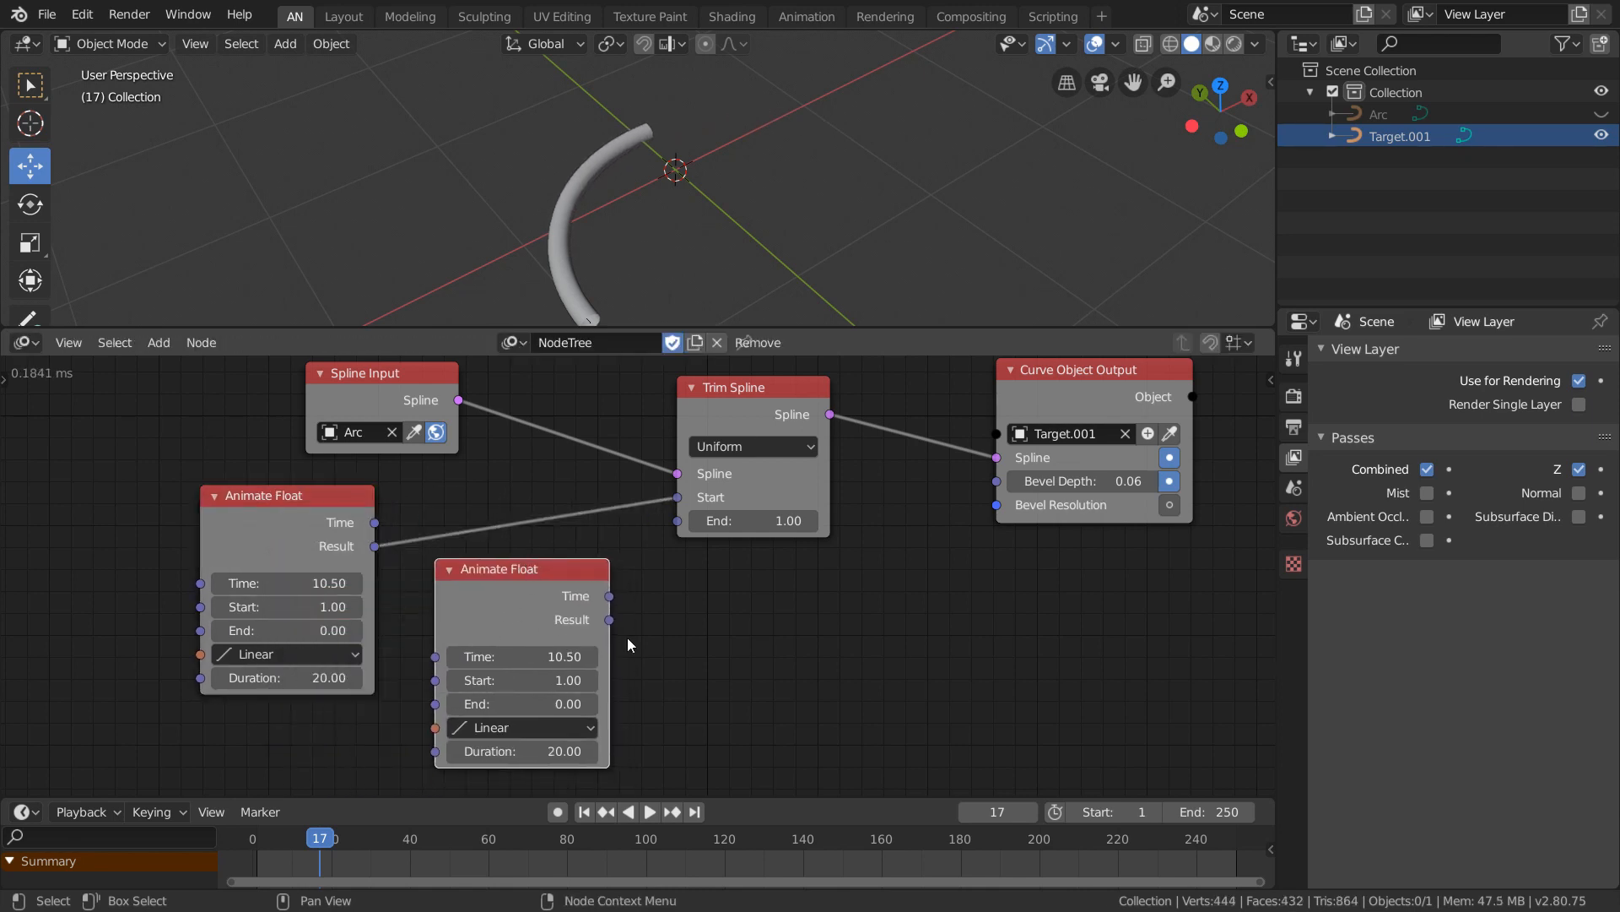
# Link the duplicate Animate Float's Result to the Trim Spline node's End input and space out both Animate Float nodes.
pyautogui.moveTo(609, 620); pyautogui.dragTo(677, 521)
pyautogui.moveTo(507, 683); pyautogui.dragTo(520, 642, button='middle')
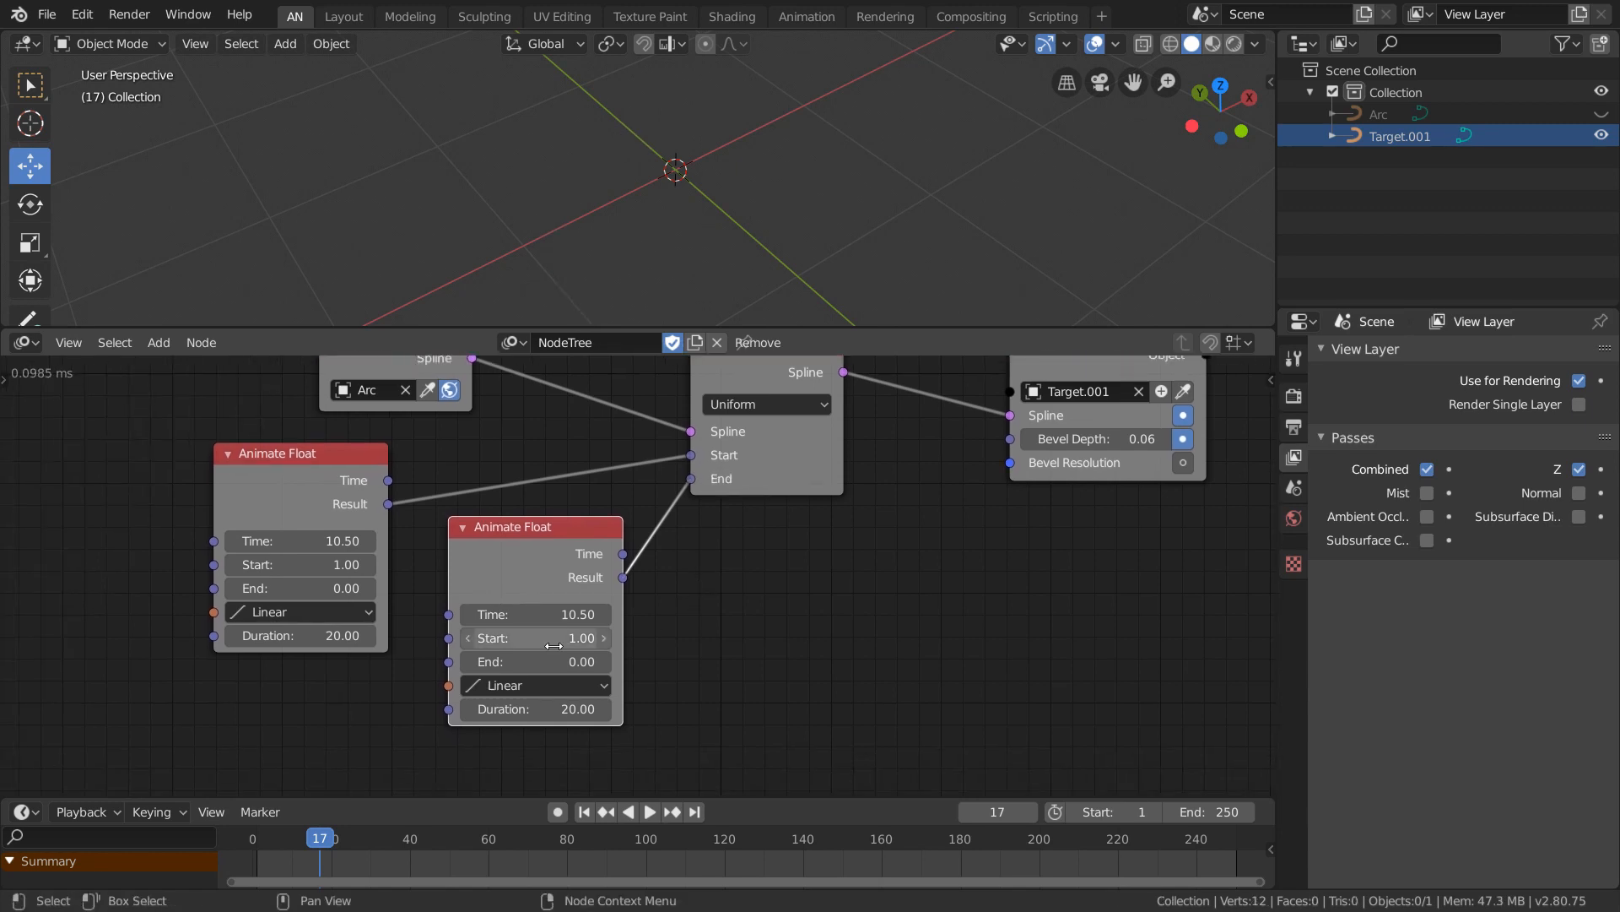
pyautogui.moveTo(376, 472); pyautogui.dragTo(253, 461)
pyautogui.moveTo(523, 543); pyautogui.dragTo(459, 539)
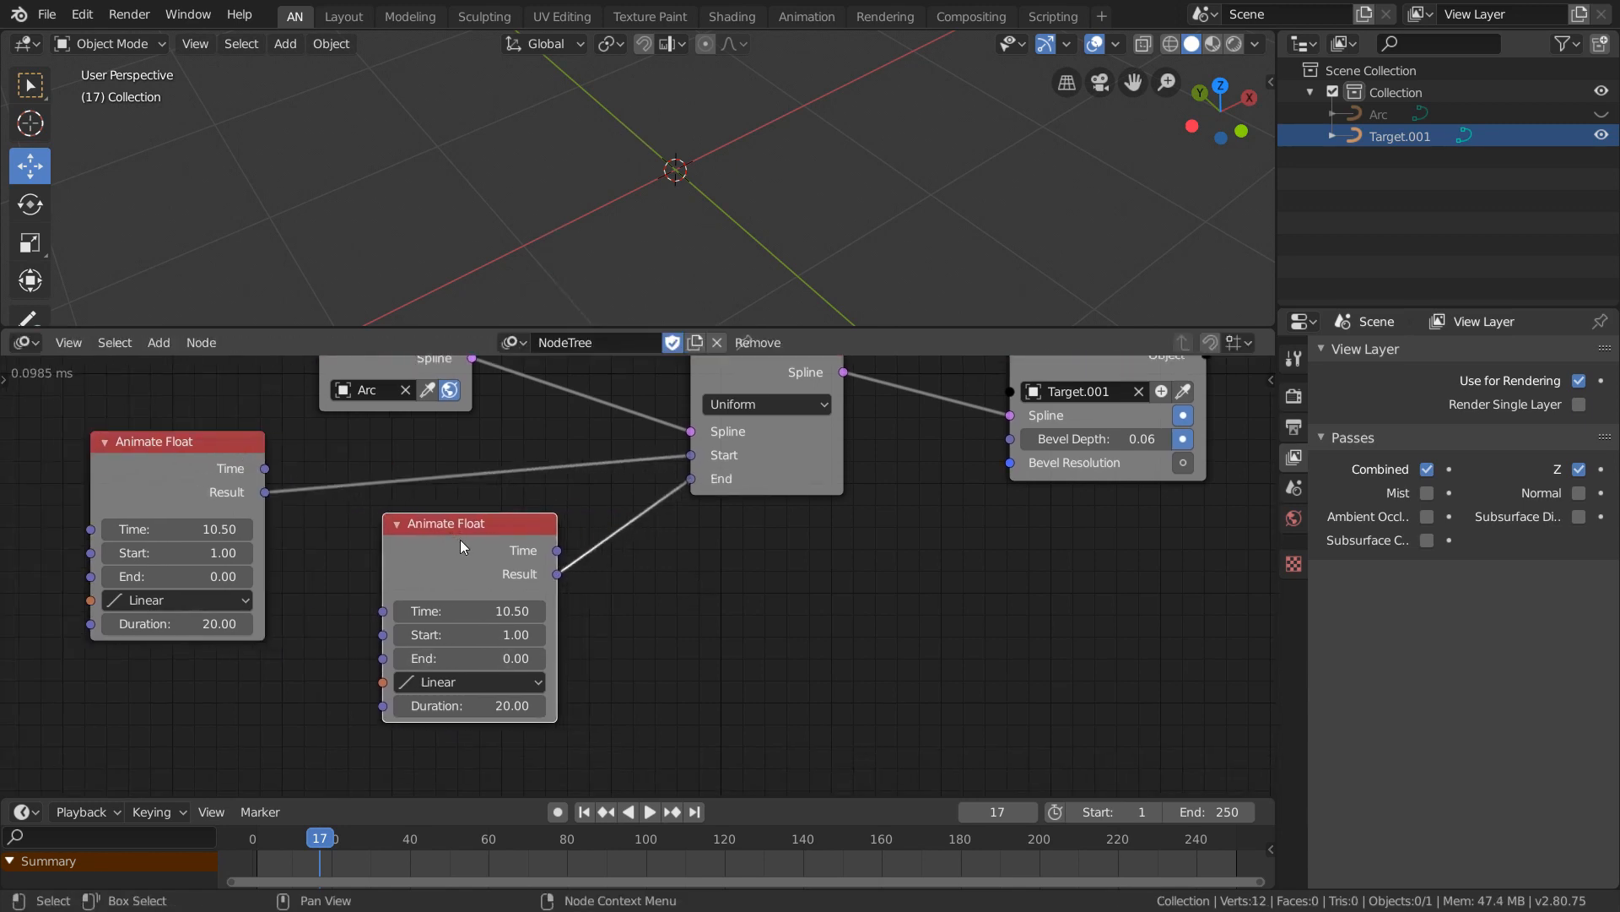
pyautogui.click(188, 447)
pyautogui.moveTo(201, 445); pyautogui.dragTo(274, 455, button='middle')
pyautogui.press('w')
pyautogui.click(118, 457)
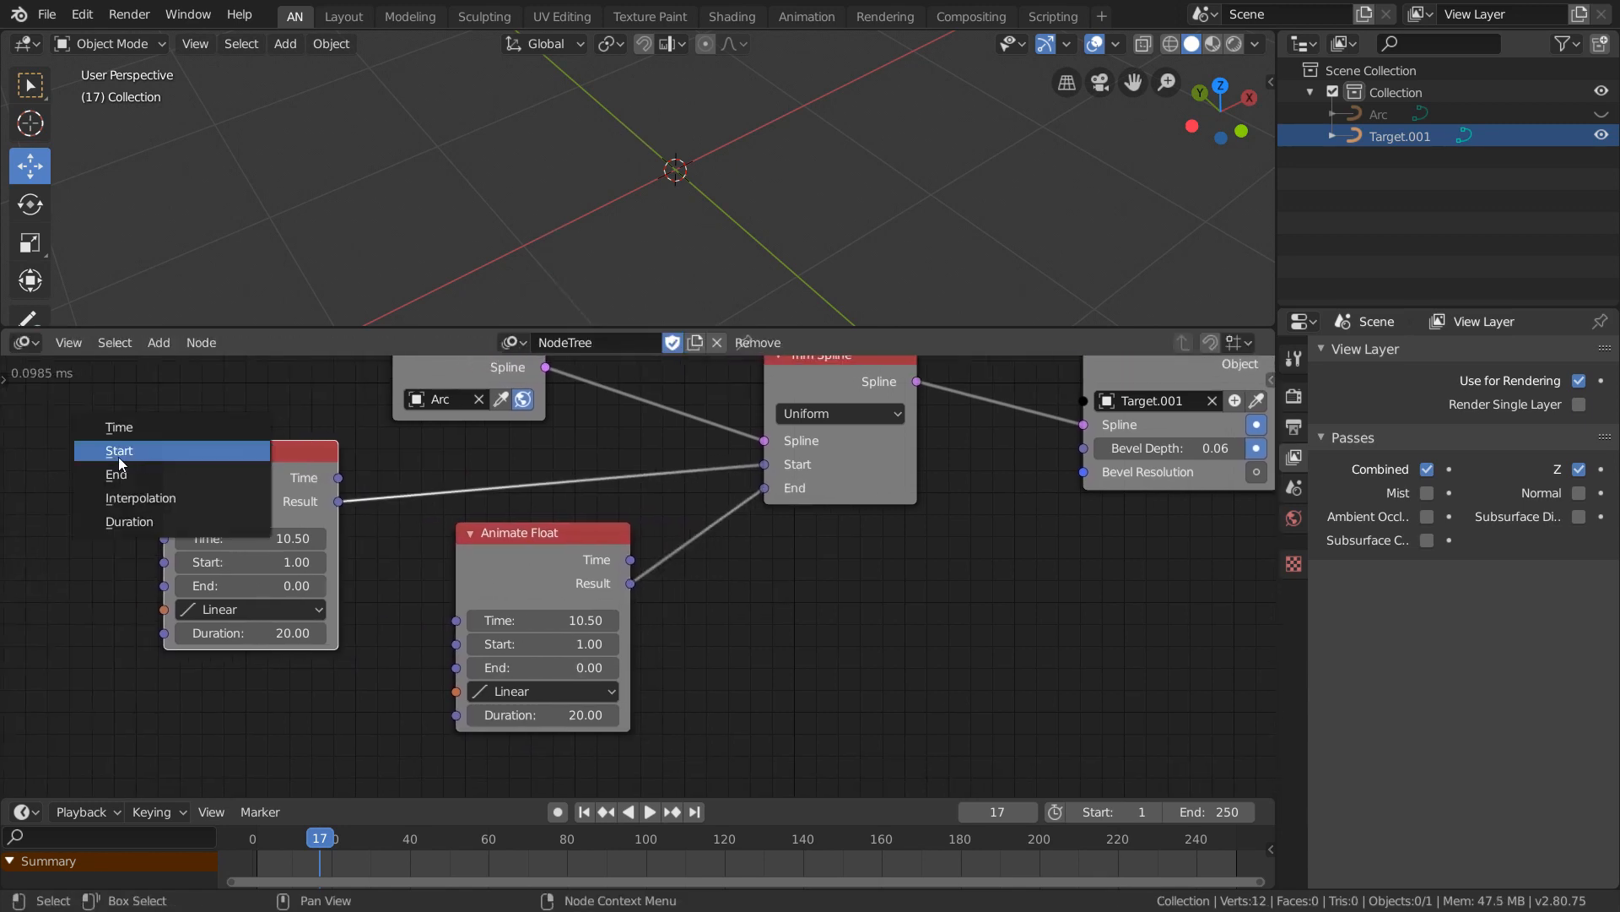
pyautogui.click(306, 729)
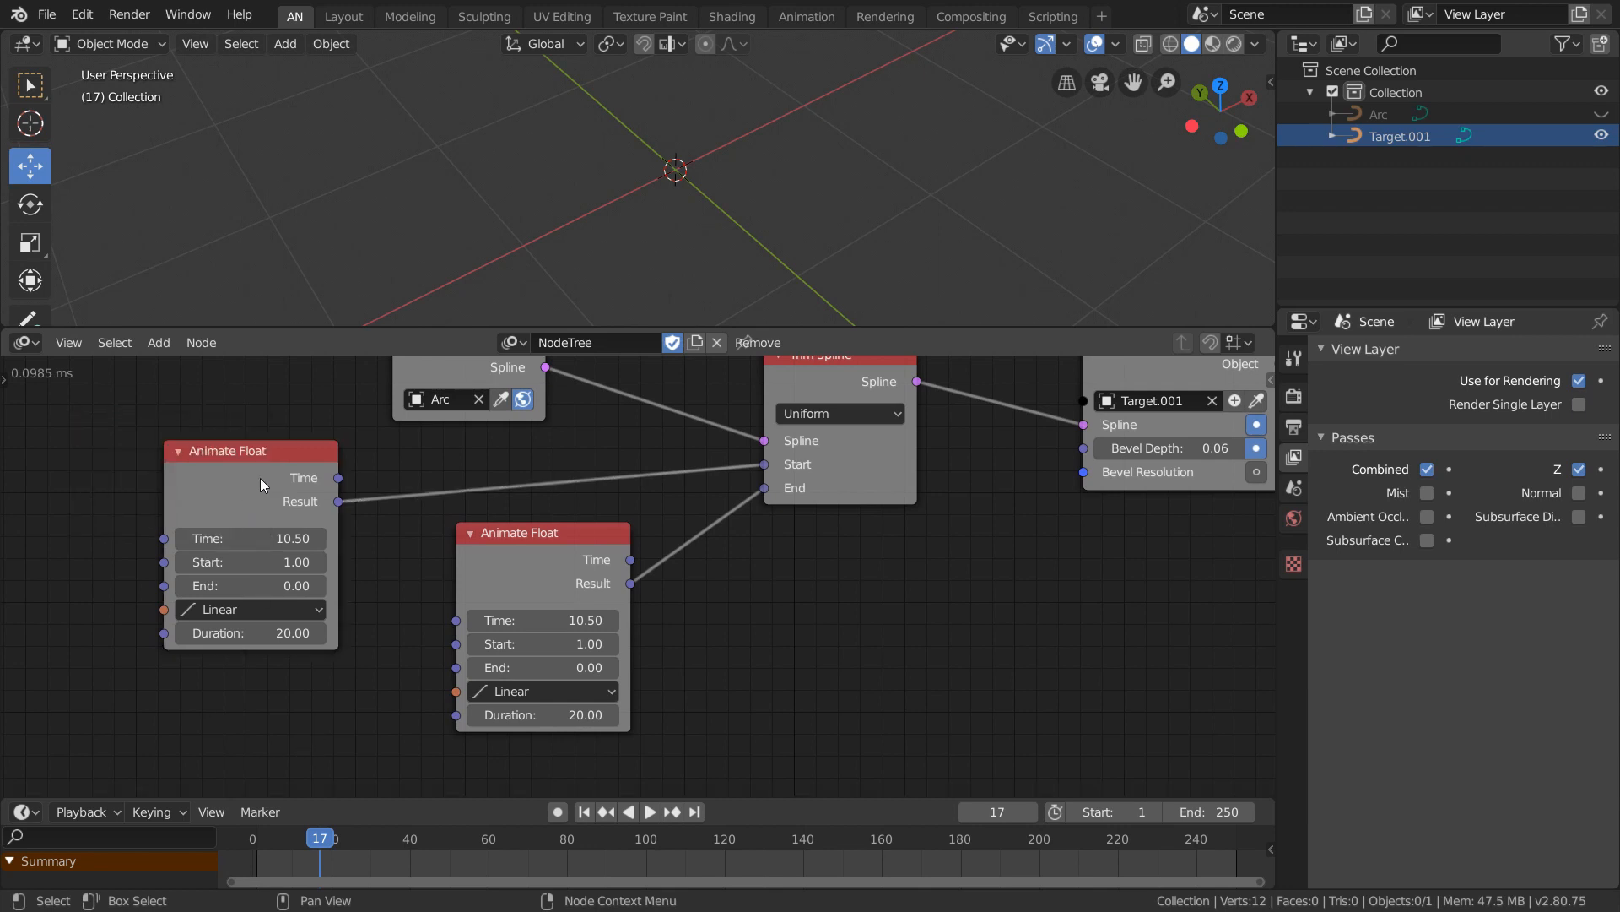
# Link the first Animate Float's Time output to the second one's Time input and reposition the first node.
pyautogui.click(544, 621)
pyautogui.moveTo(289, 467); pyautogui.dragTo(380, 469)
pyautogui.moveTo(468, 620); pyautogui.dragTo(467, 620)
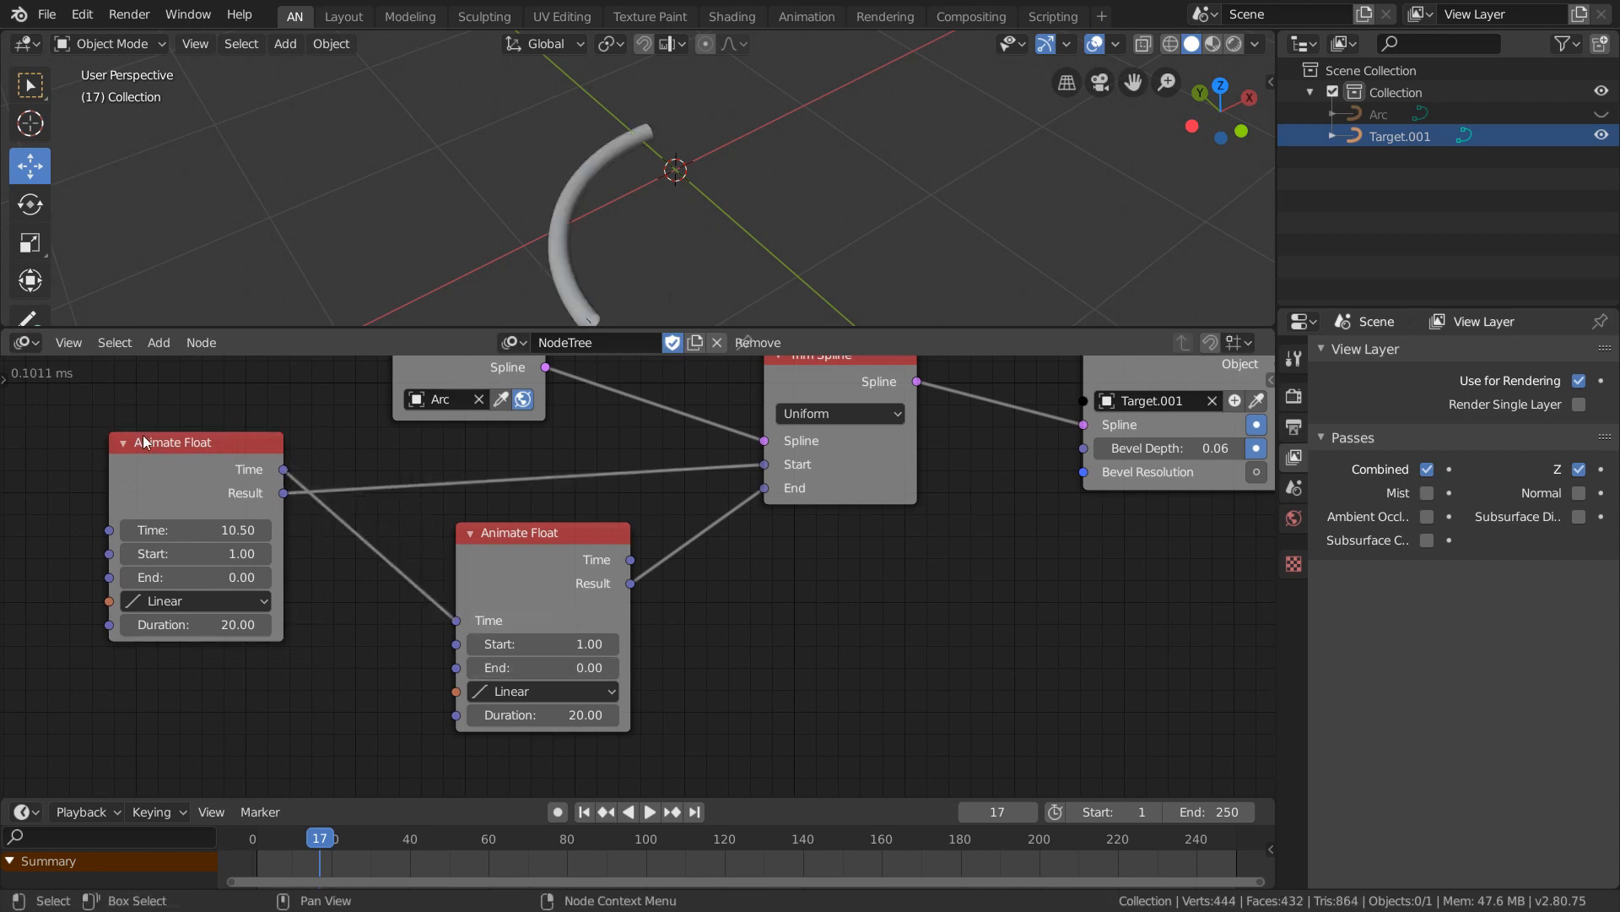
pyautogui.moveTo(172, 454); pyautogui.dragTo(253, 467)
# Vary the first Animate Float node's Time, ending at 19.38, to preview the chained animation.
pyautogui.moveTo(295, 532)
pyautogui.mouseDown()
pyautogui.moveTo(211, 532)
pyautogui.moveTo(380, 542)
pyautogui.moveTo(224, 542)
pyautogui.moveTo(280, 542)
pyautogui.mouseUp()
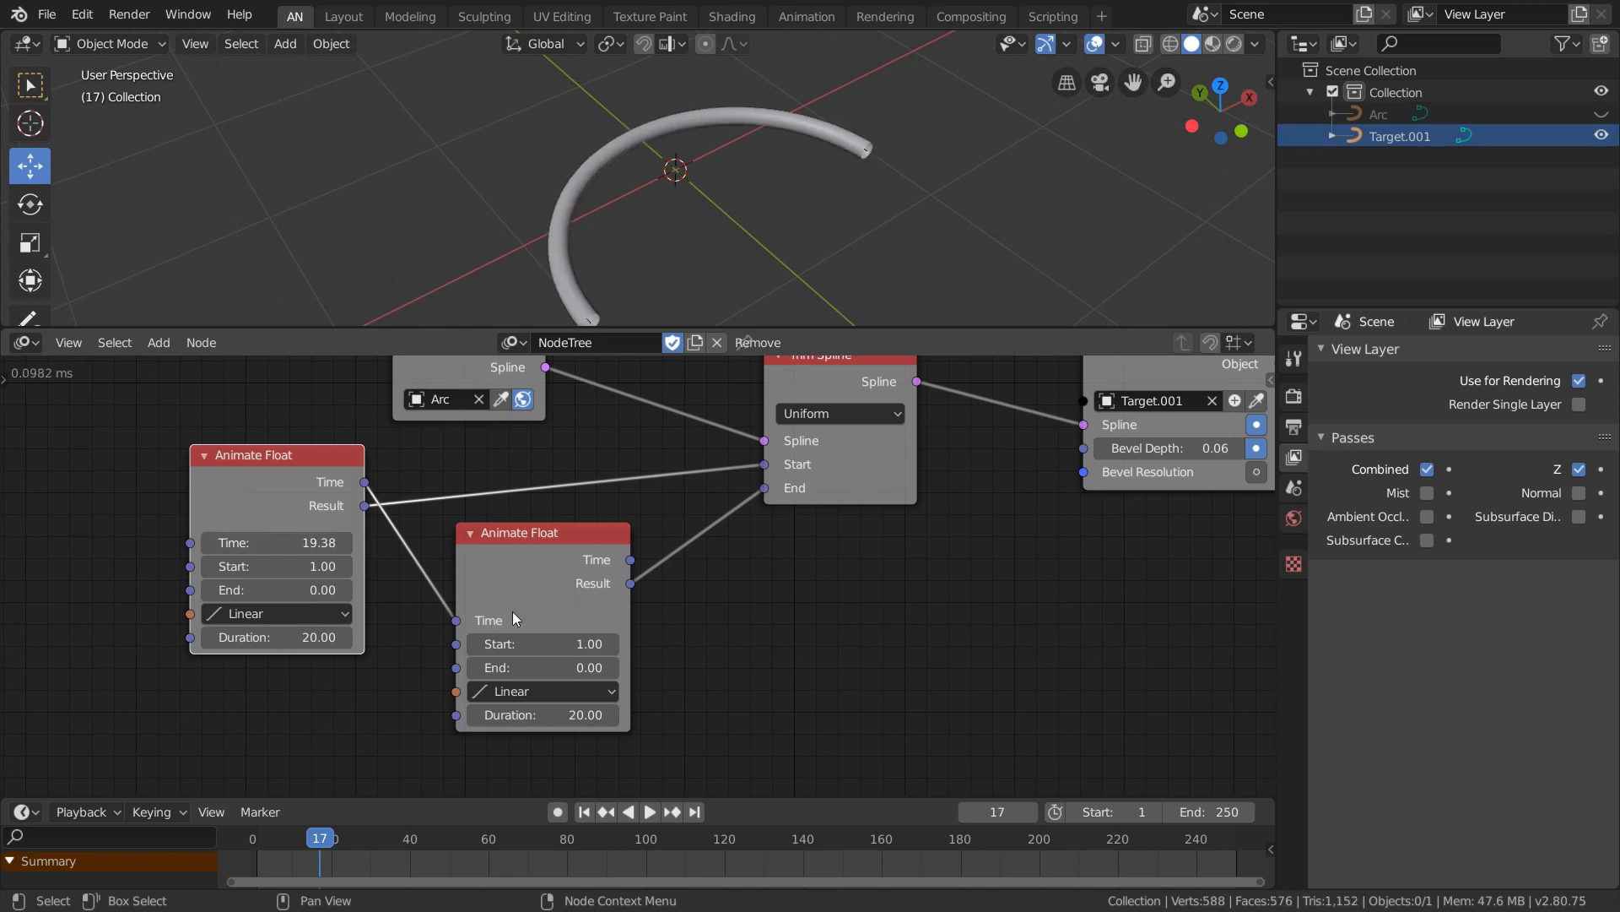
pyautogui.moveTo(398, 661); pyautogui.dragTo(485, 622, button='middle')
pyautogui.moveTo(470, 680); pyautogui.dragTo(474, 662, button='middle')
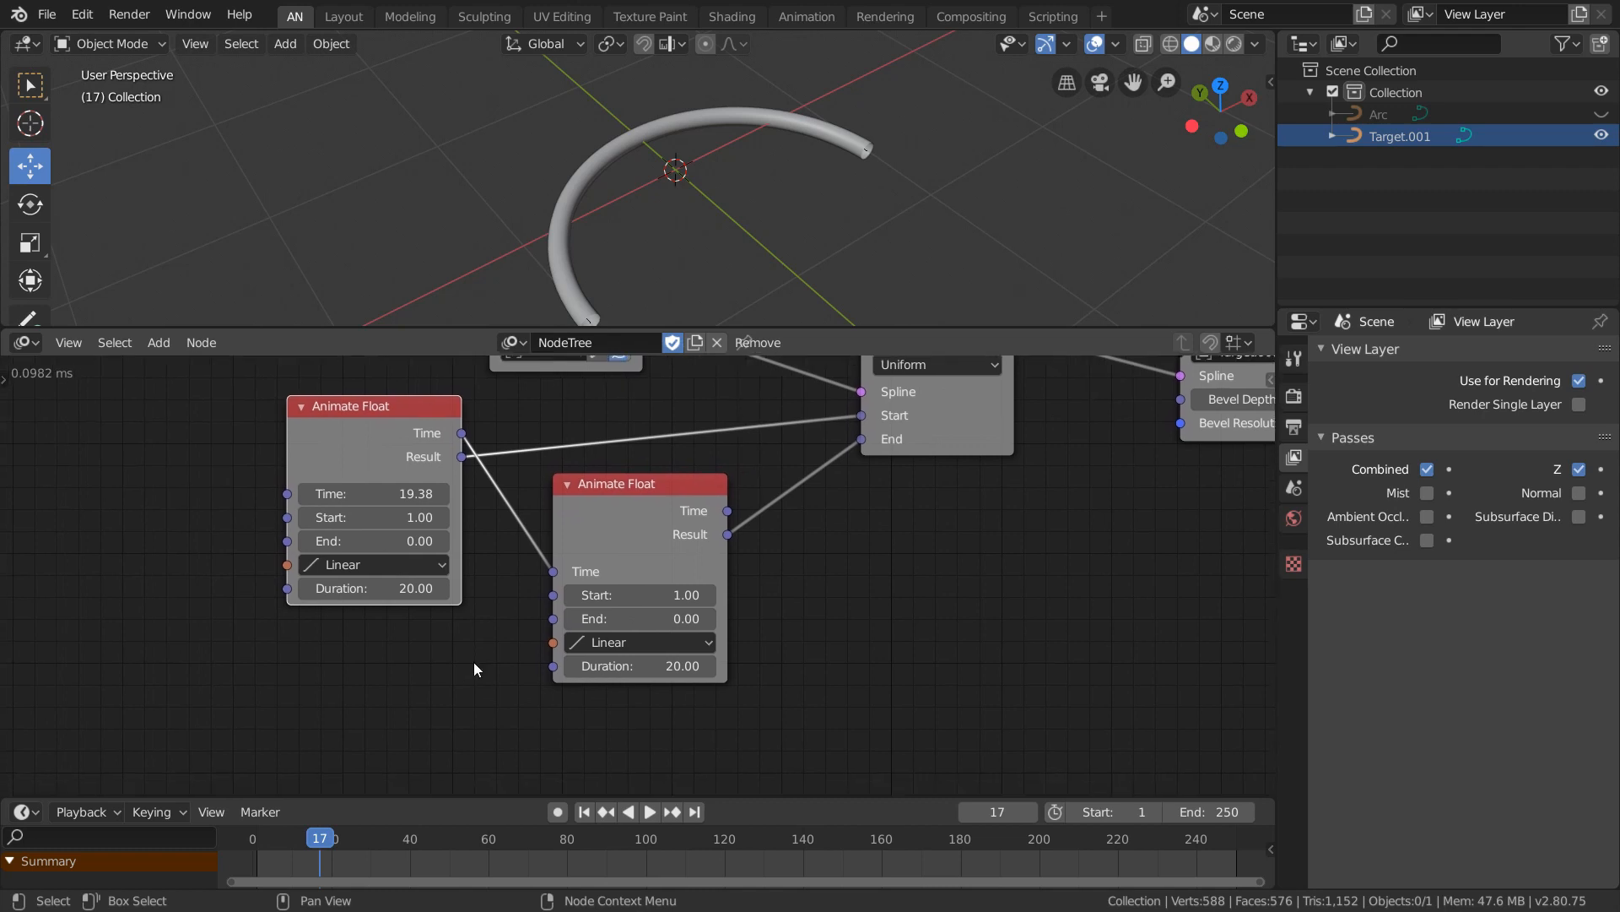
# Create a Float Input node for the first Animate Float's Duration and link it to the second one's Duration as well.
pyautogui.moveTo(283, 591); pyautogui.dragTo(298, 685)
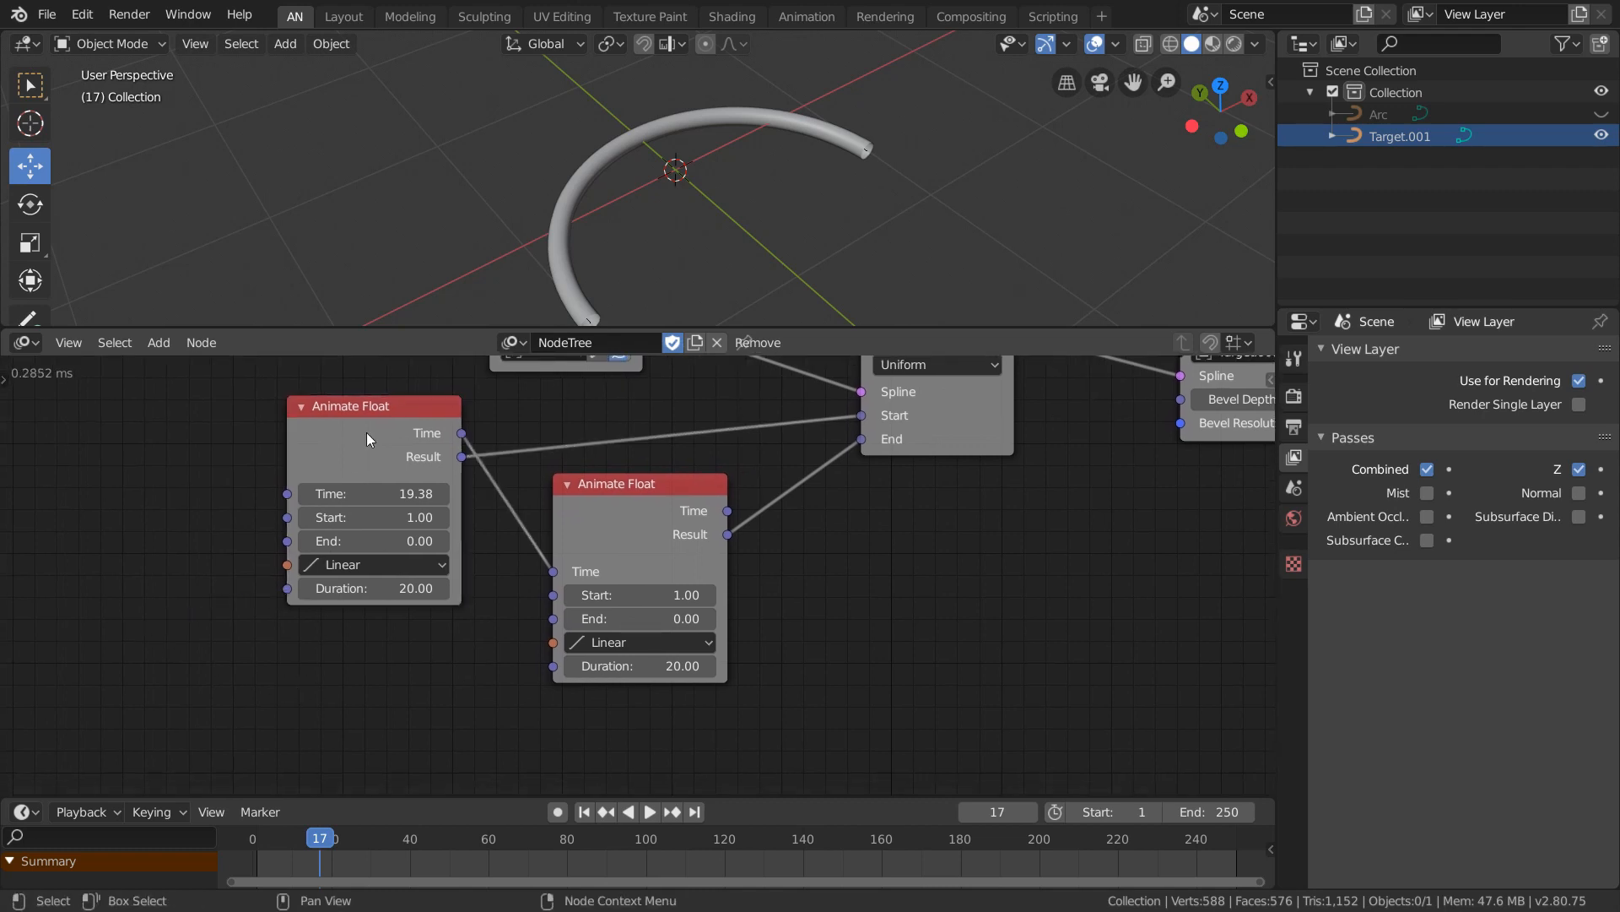
pyautogui.click(403, 399)
pyautogui.press('w')
pyautogui.click(229, 400)
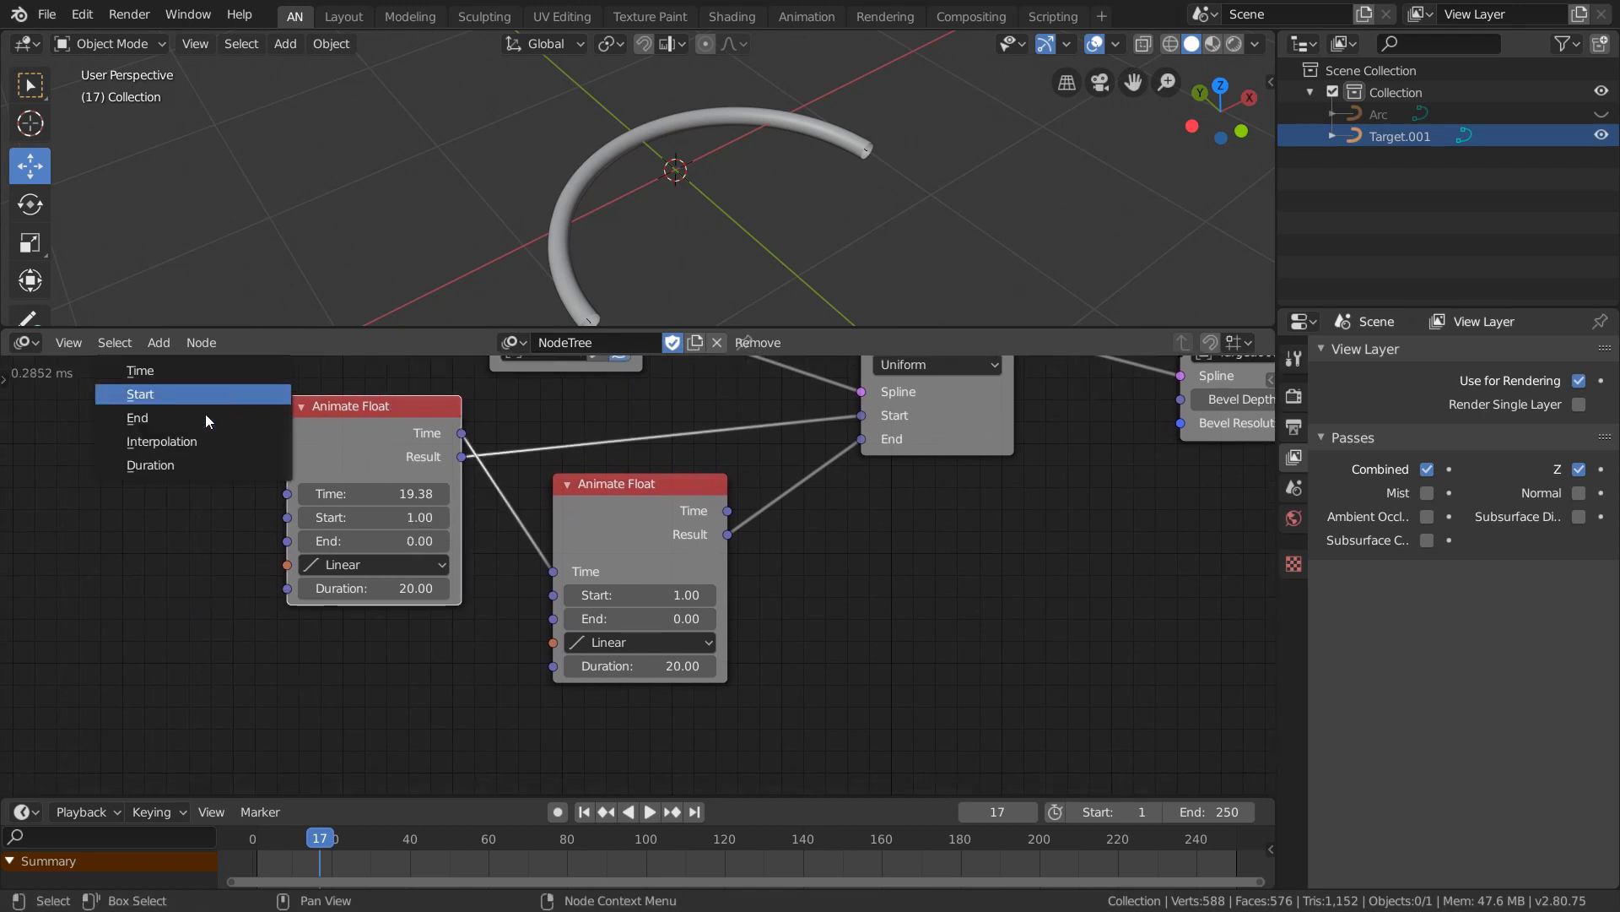
pyautogui.click(165, 465)
pyautogui.click(124, 629)
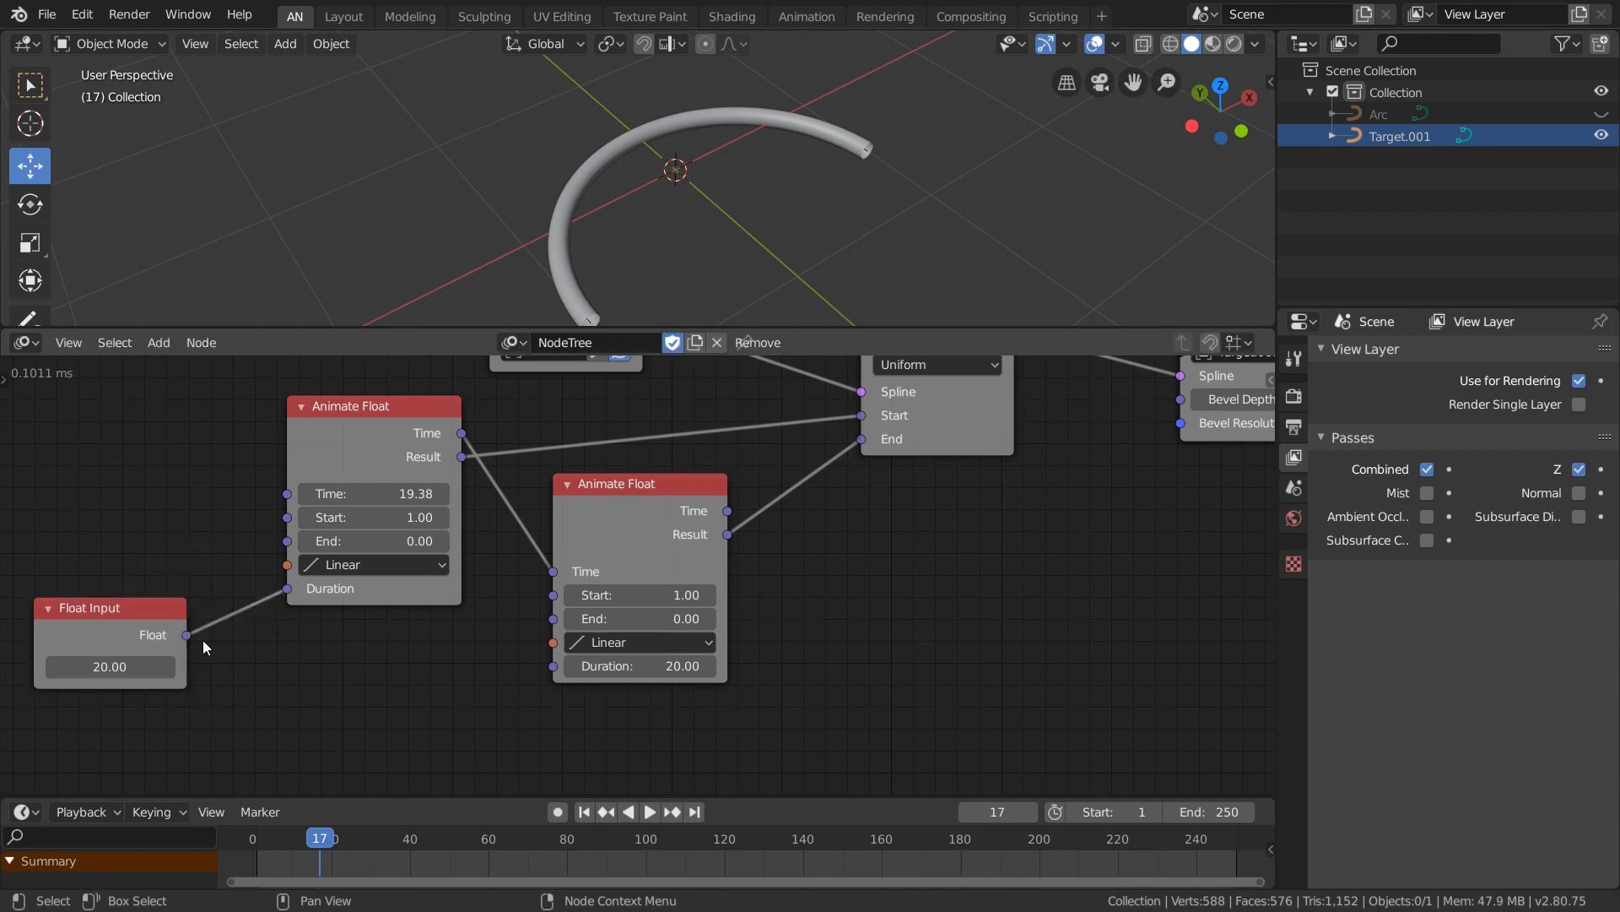
pyautogui.moveTo(186, 634); pyautogui.dragTo(552, 666)
pyautogui.moveTo(392, 617); pyautogui.dragTo(522, 635, button='middle')
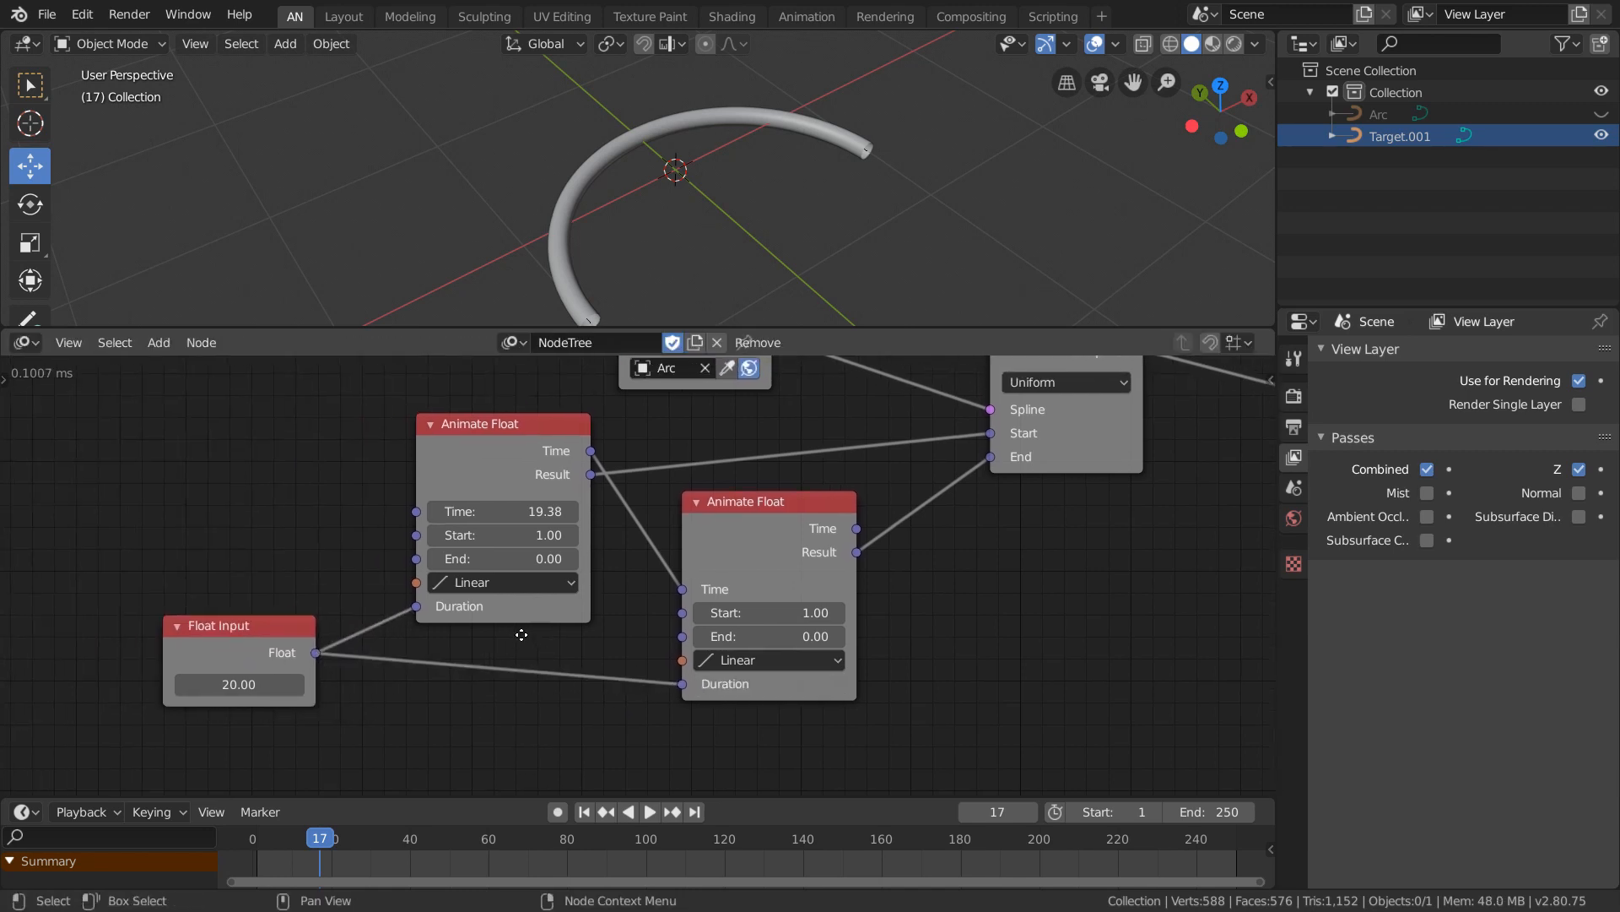
# Set the Float Input node to 10 and vary the first Animate Float's Time, ending at 11.43.
pyautogui.moveTo(281, 639); pyautogui.dragTo(229, 629)
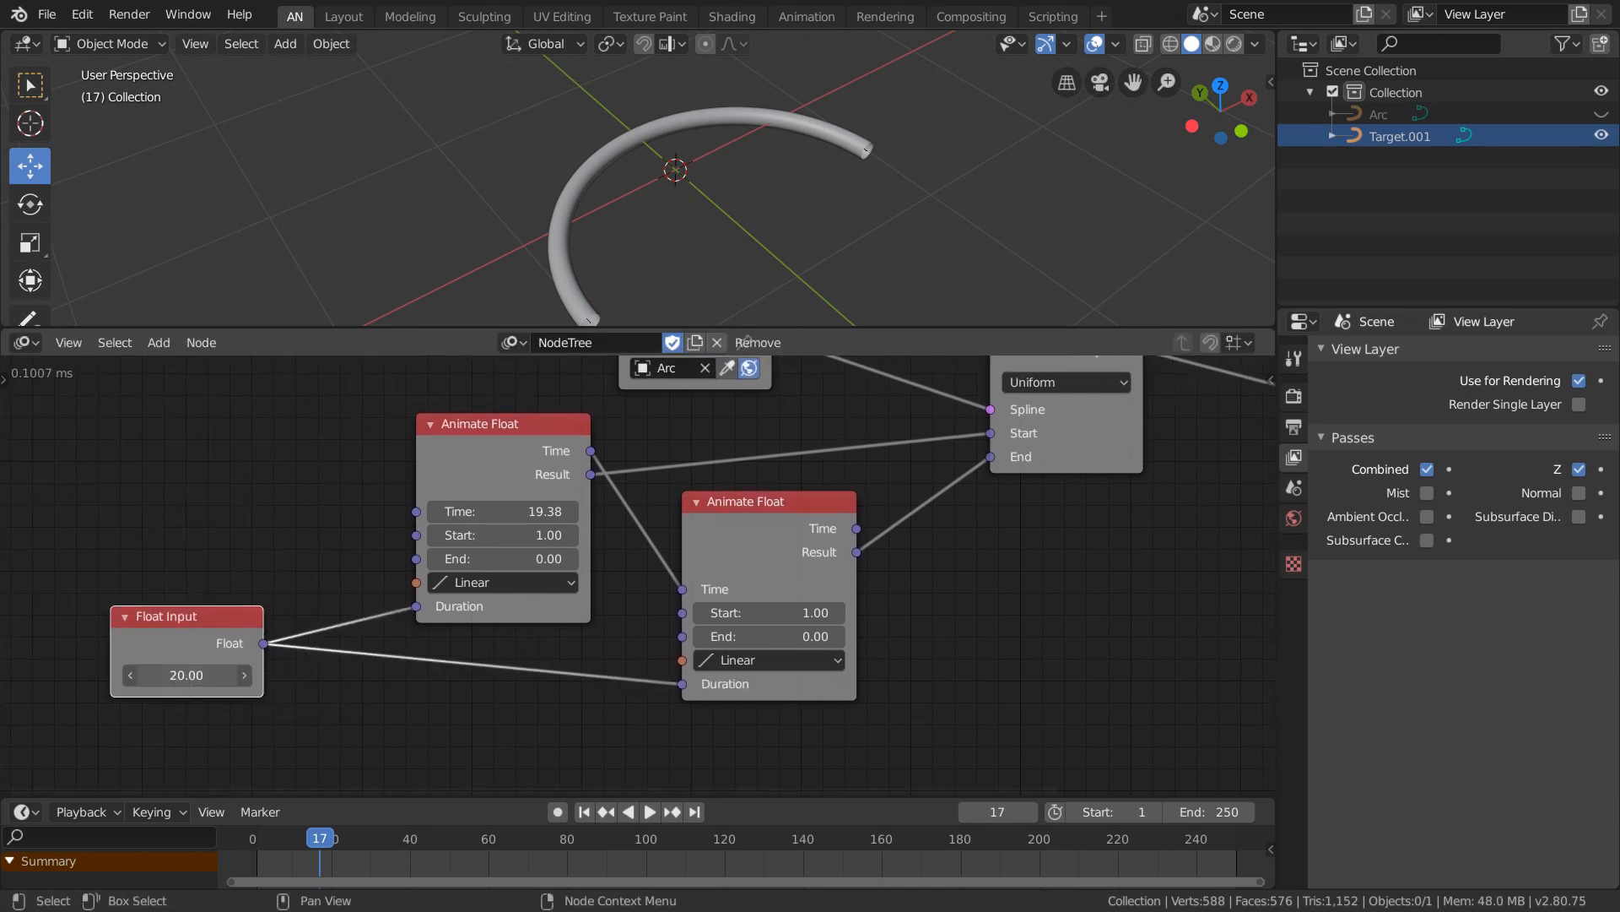
pyautogui.write('20.0')
pyautogui.press('Return')
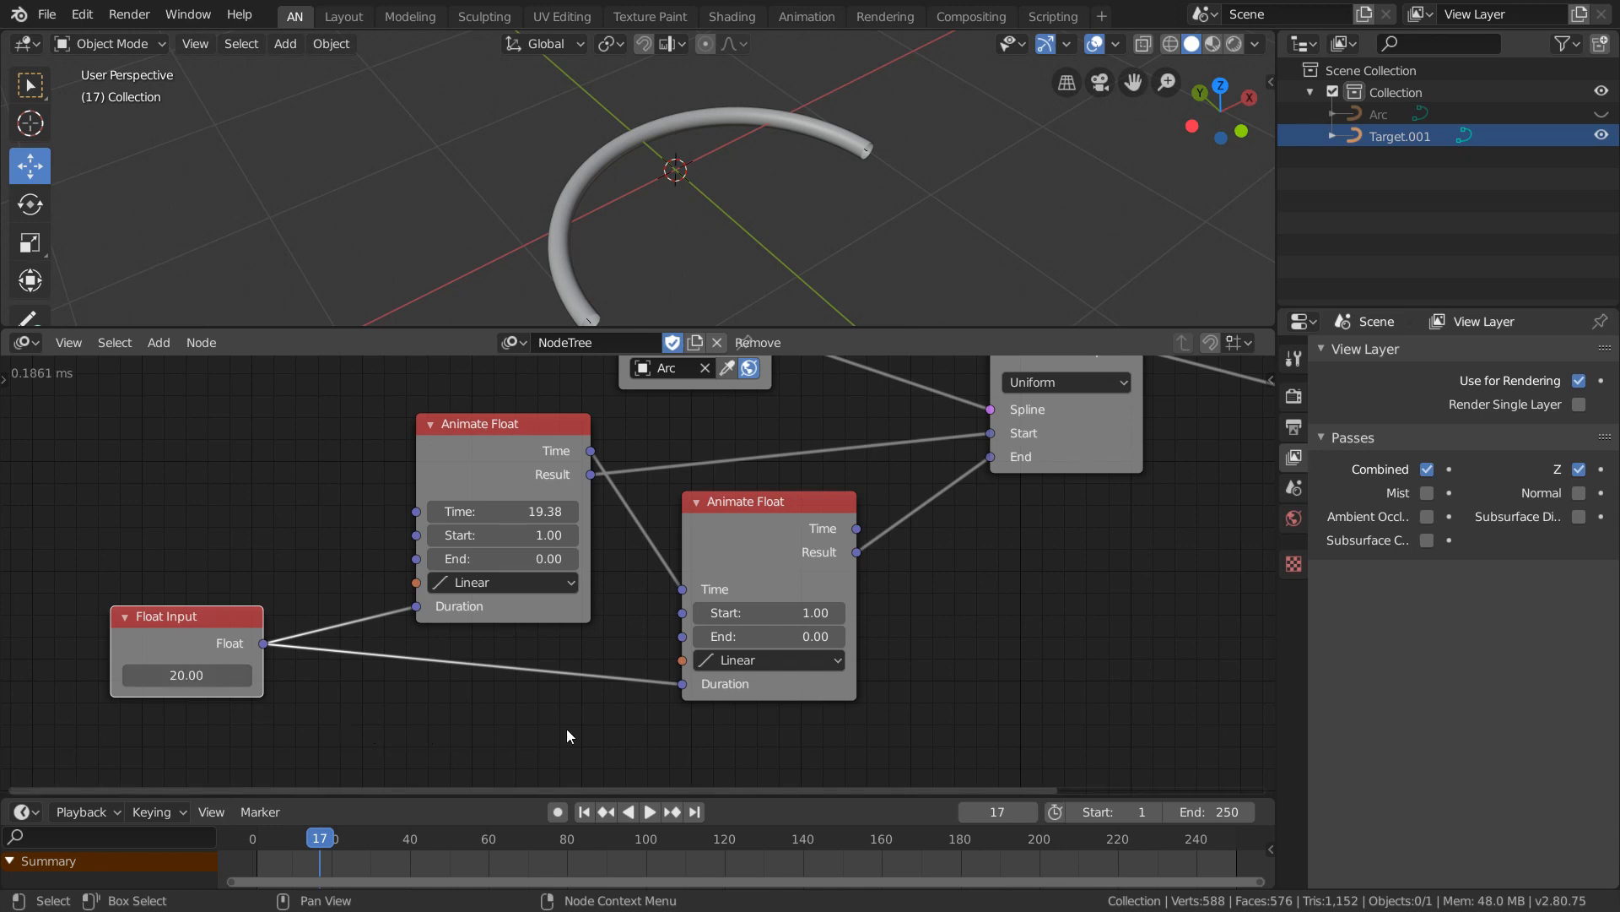
pyautogui.click(185, 678)
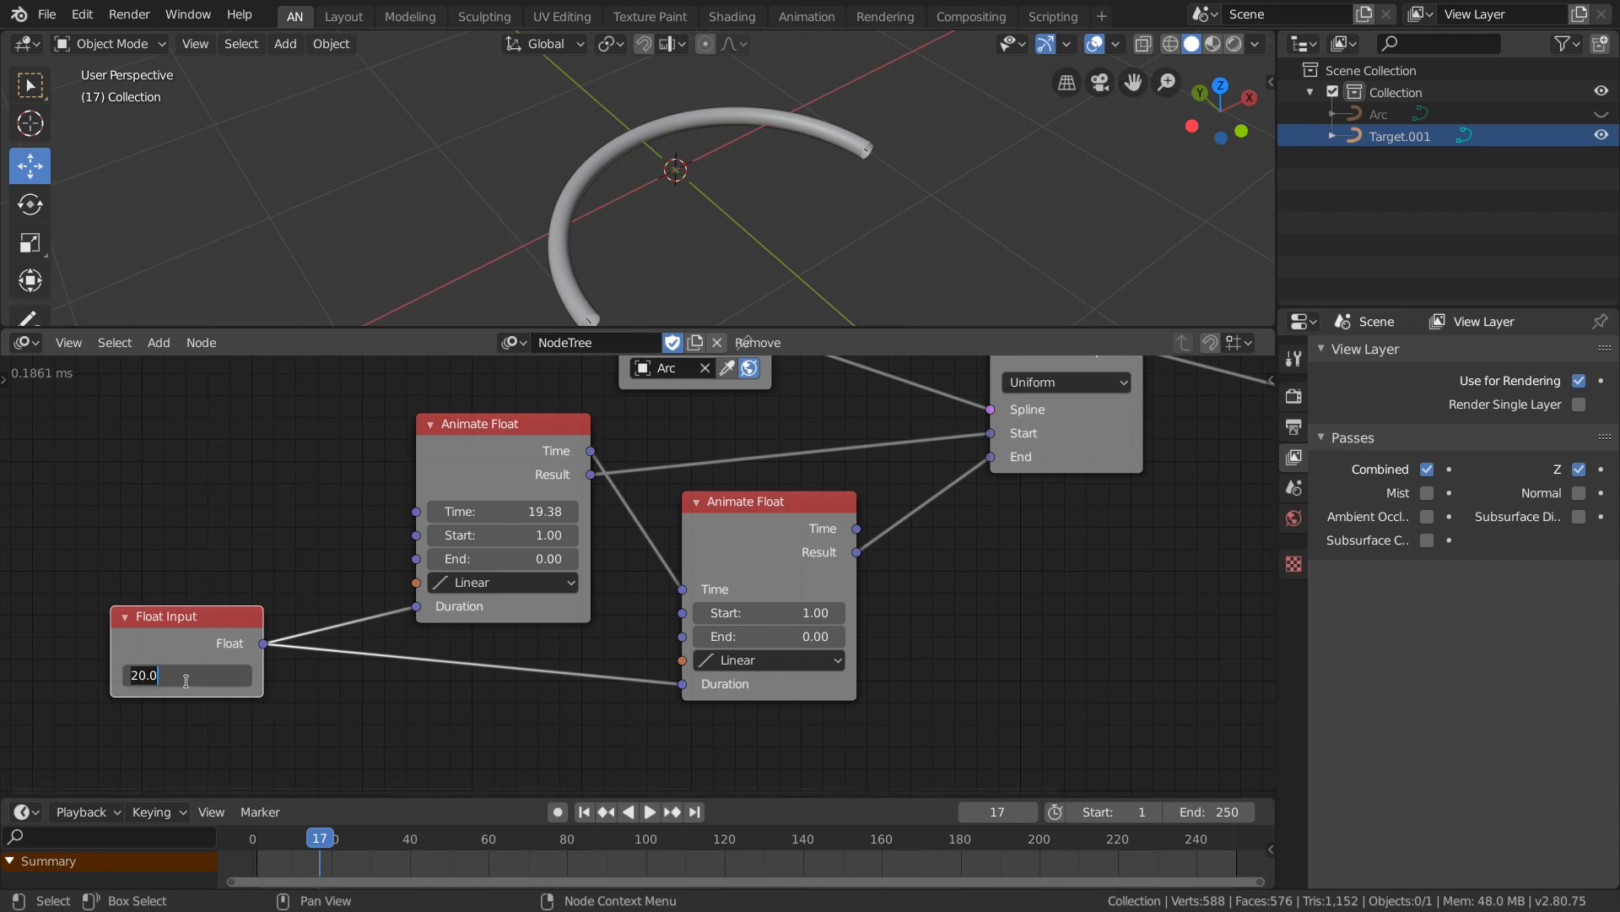
pyautogui.write('10')
pyautogui.press('Return')
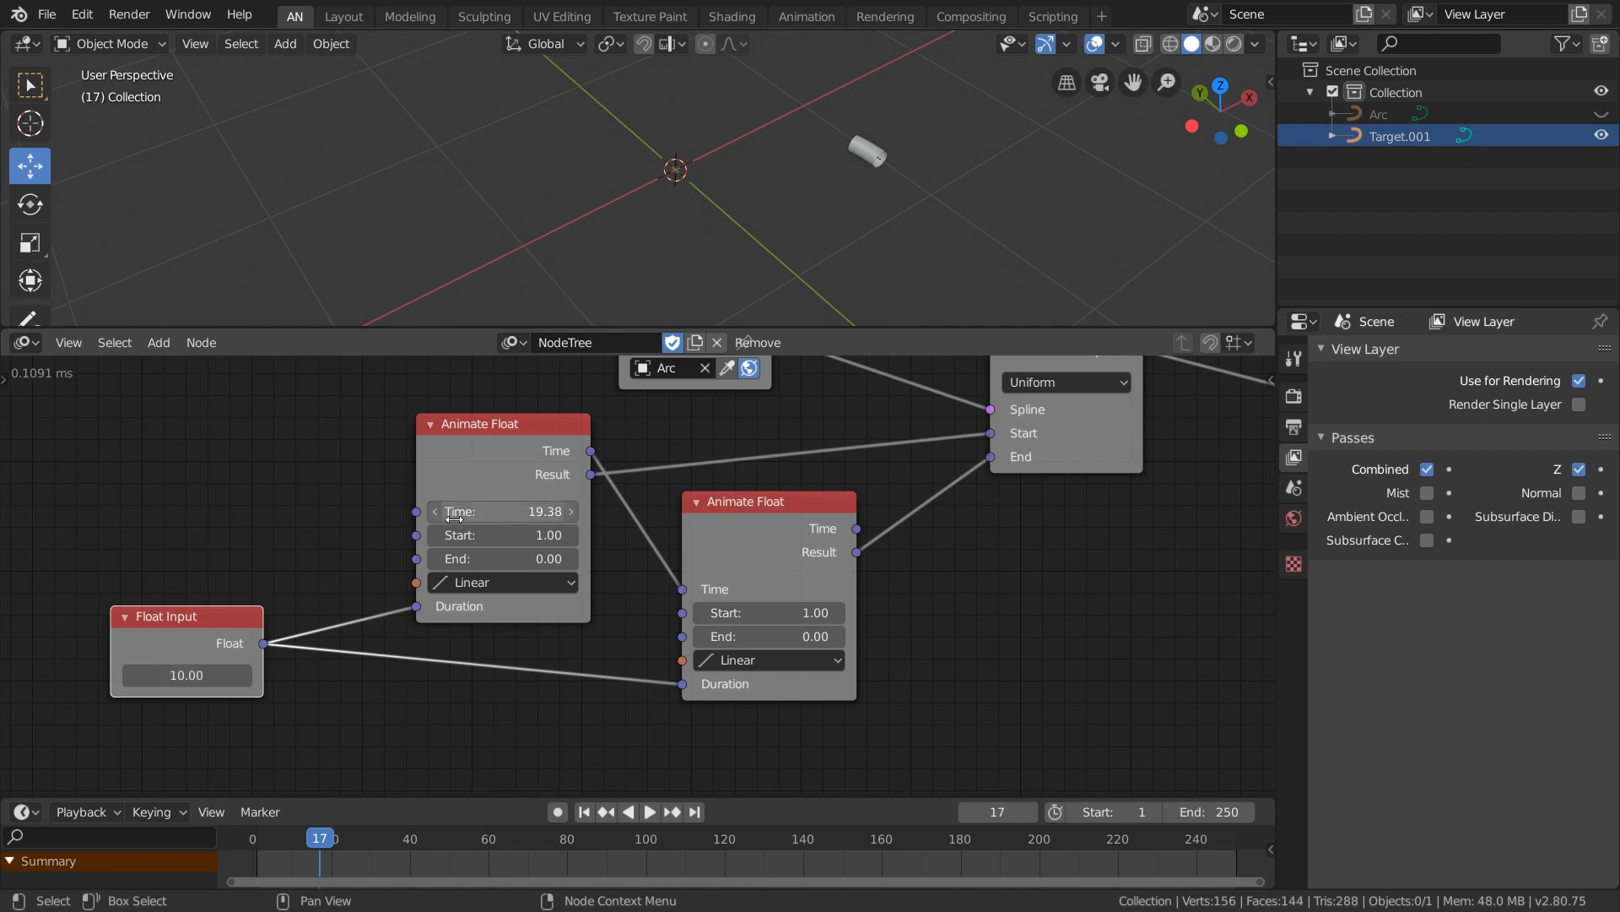
pyautogui.moveTo(498, 509)
pyautogui.mouseDown()
pyautogui.moveTo(439, 509)
pyautogui.moveTo(524, 509)
pyautogui.moveTo(436, 508)
pyautogui.moveTo(512, 509)
pyautogui.moveTo(466, 509)
pyautogui.mouseUp()
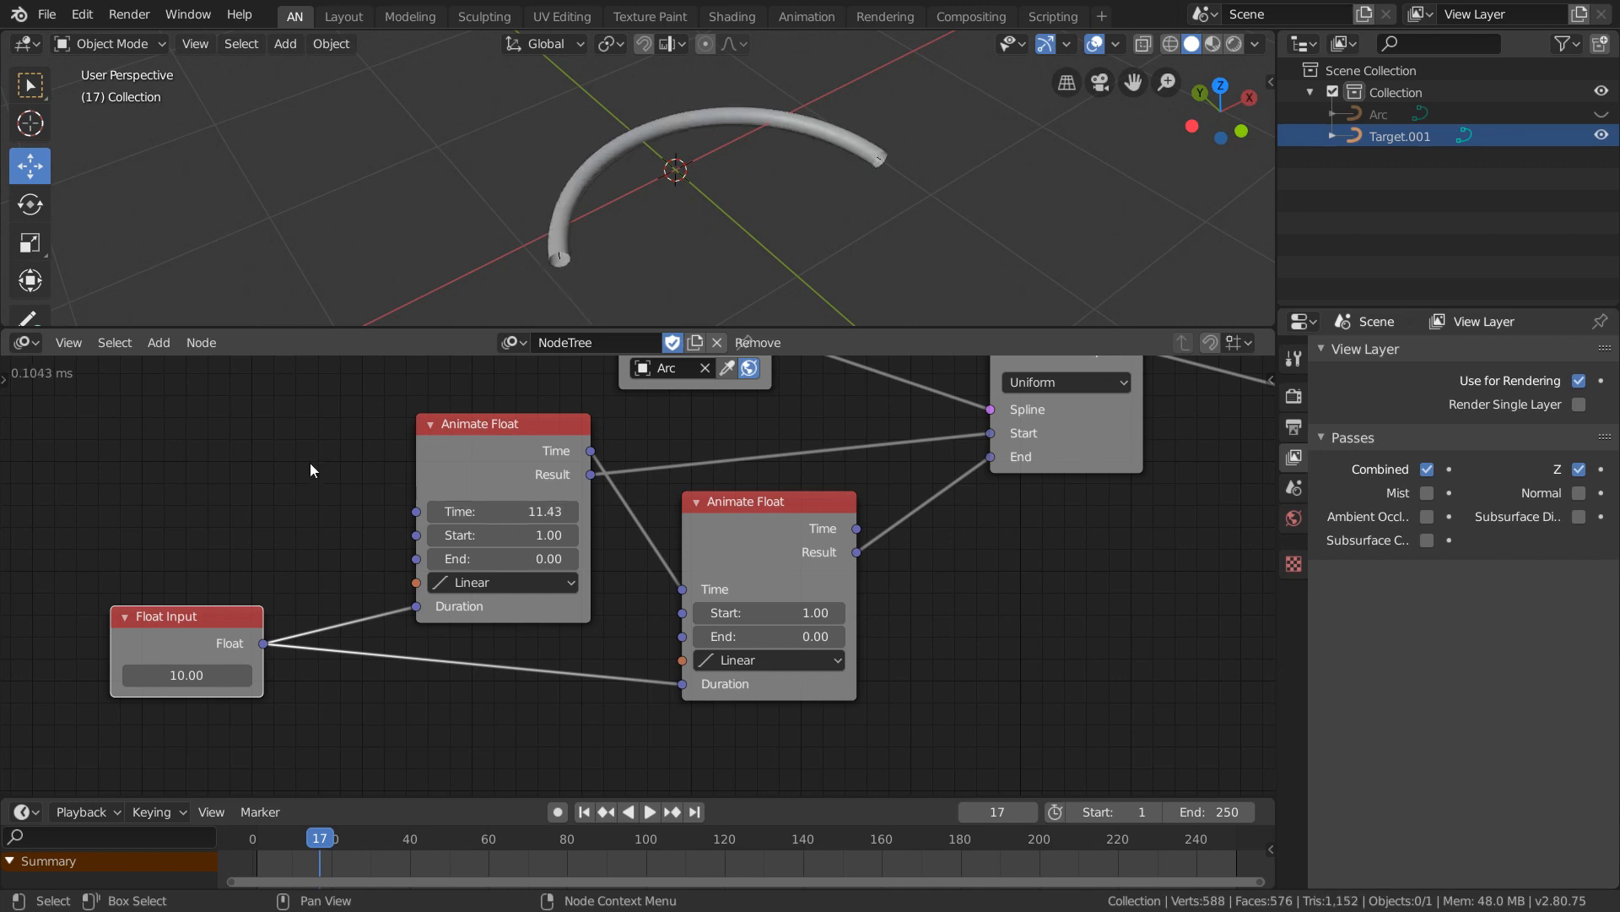
# Add a Float Math node above the Float Input node.
pyautogui.moveTo(239, 498); pyautogui.dragTo(259, 496, button='middle')
pyautogui.click(259, 495)
pyautogui.hotkey('ctrl', 'a')
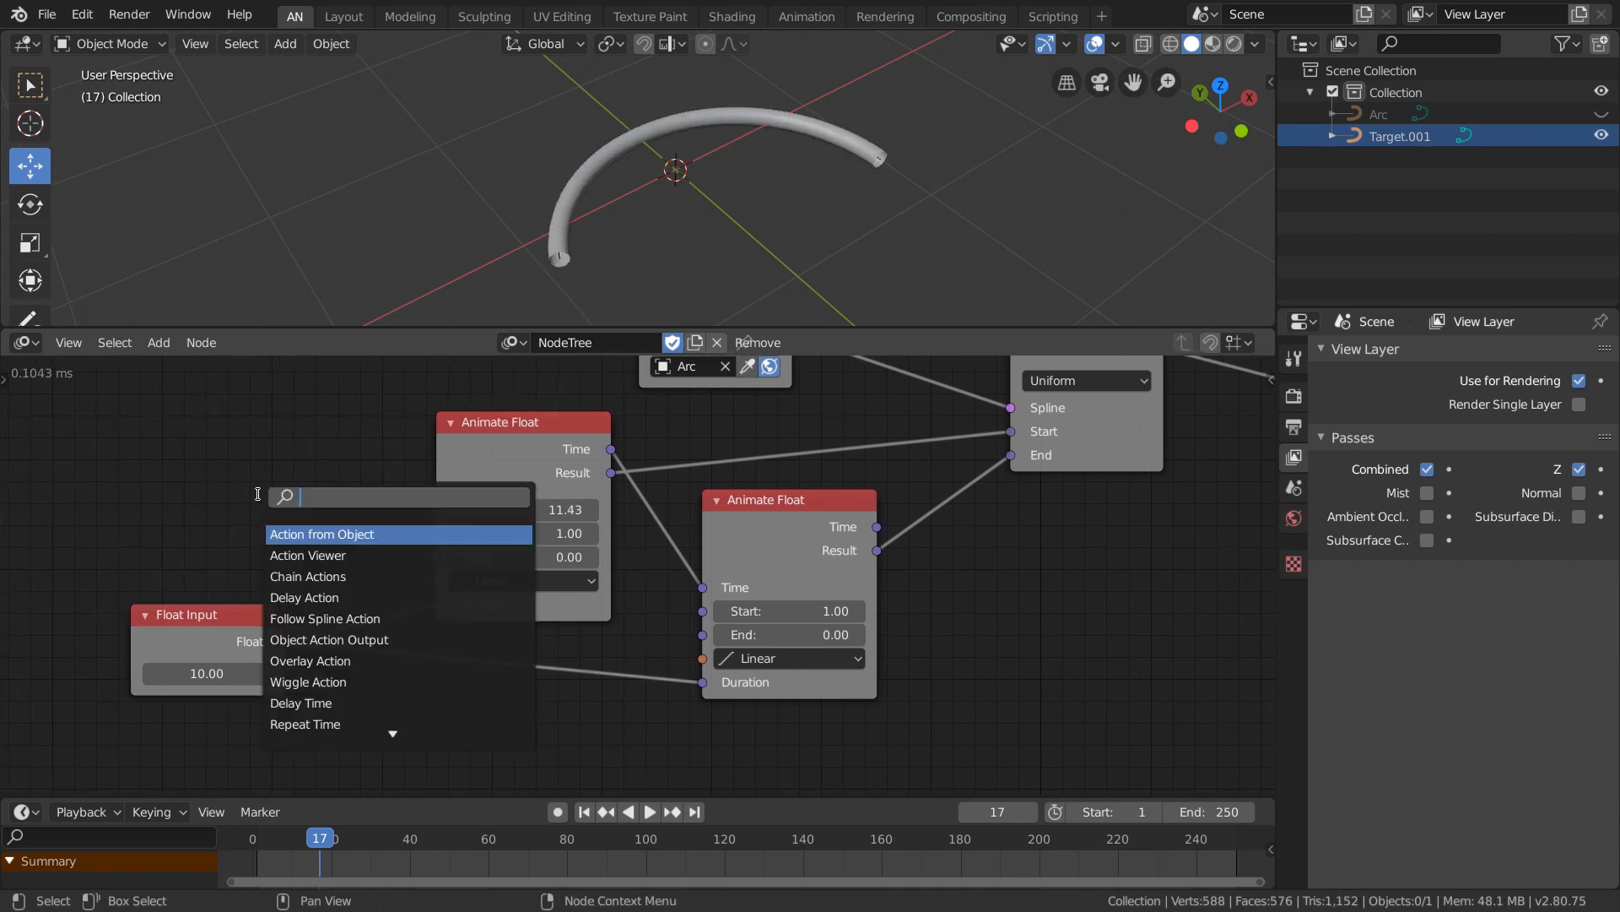
pyautogui.write('mathfl')
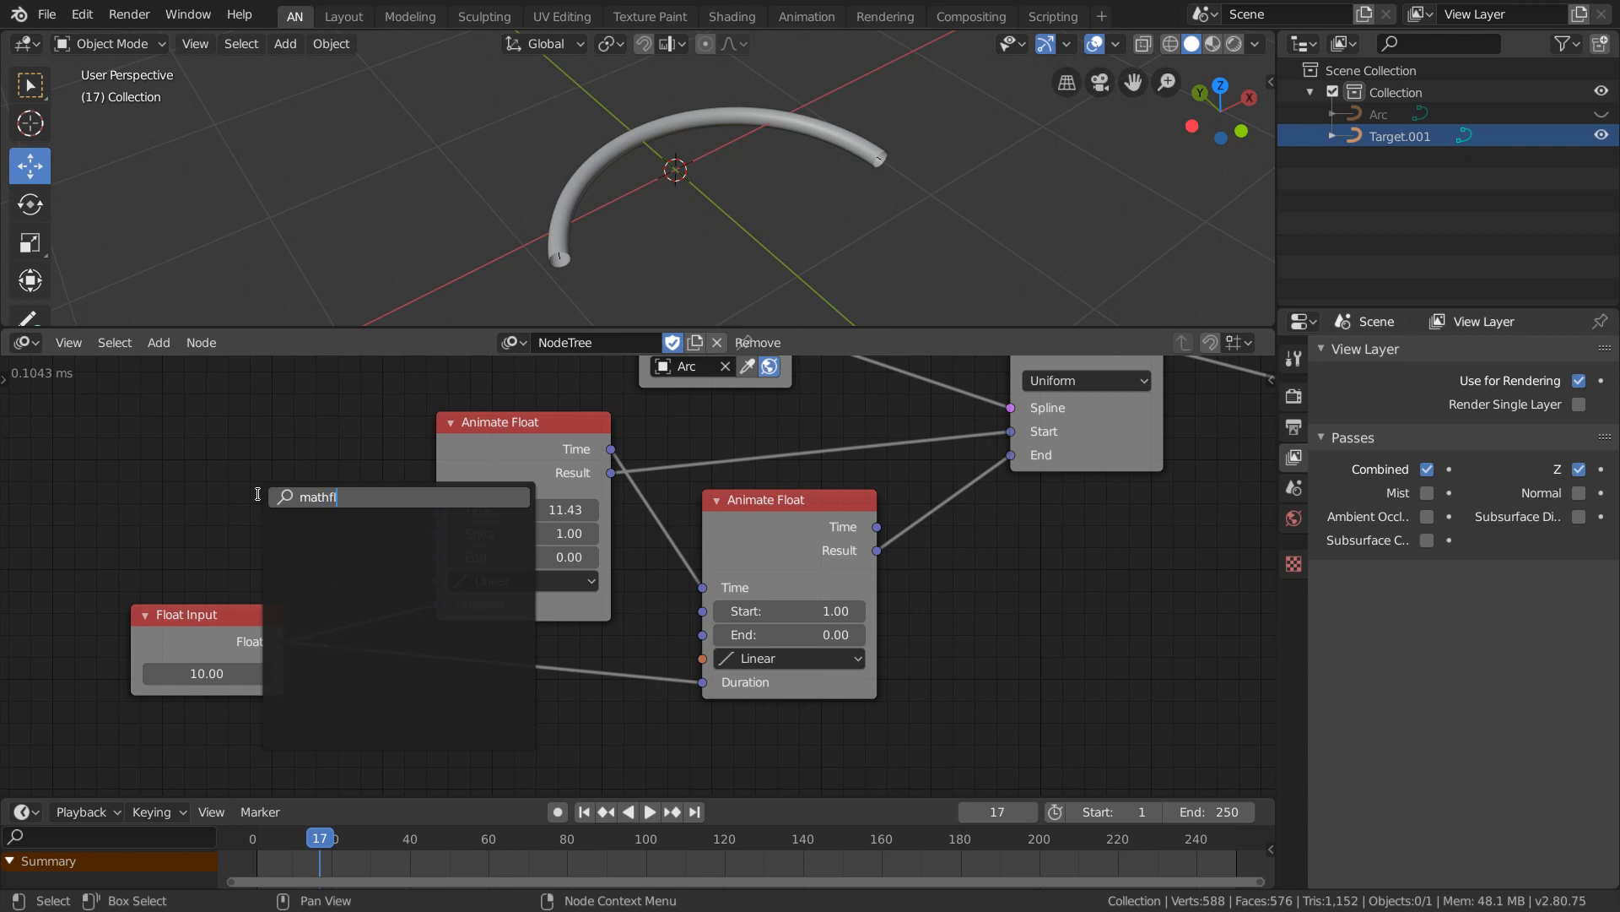
pyautogui.press('BackSpace')
pyautogui.press('BackSpace')
pyautogui.press('BackSpace')
pyautogui.press('BackSpace')
pyautogui.press('BackSpace')
pyautogui.write('float m')
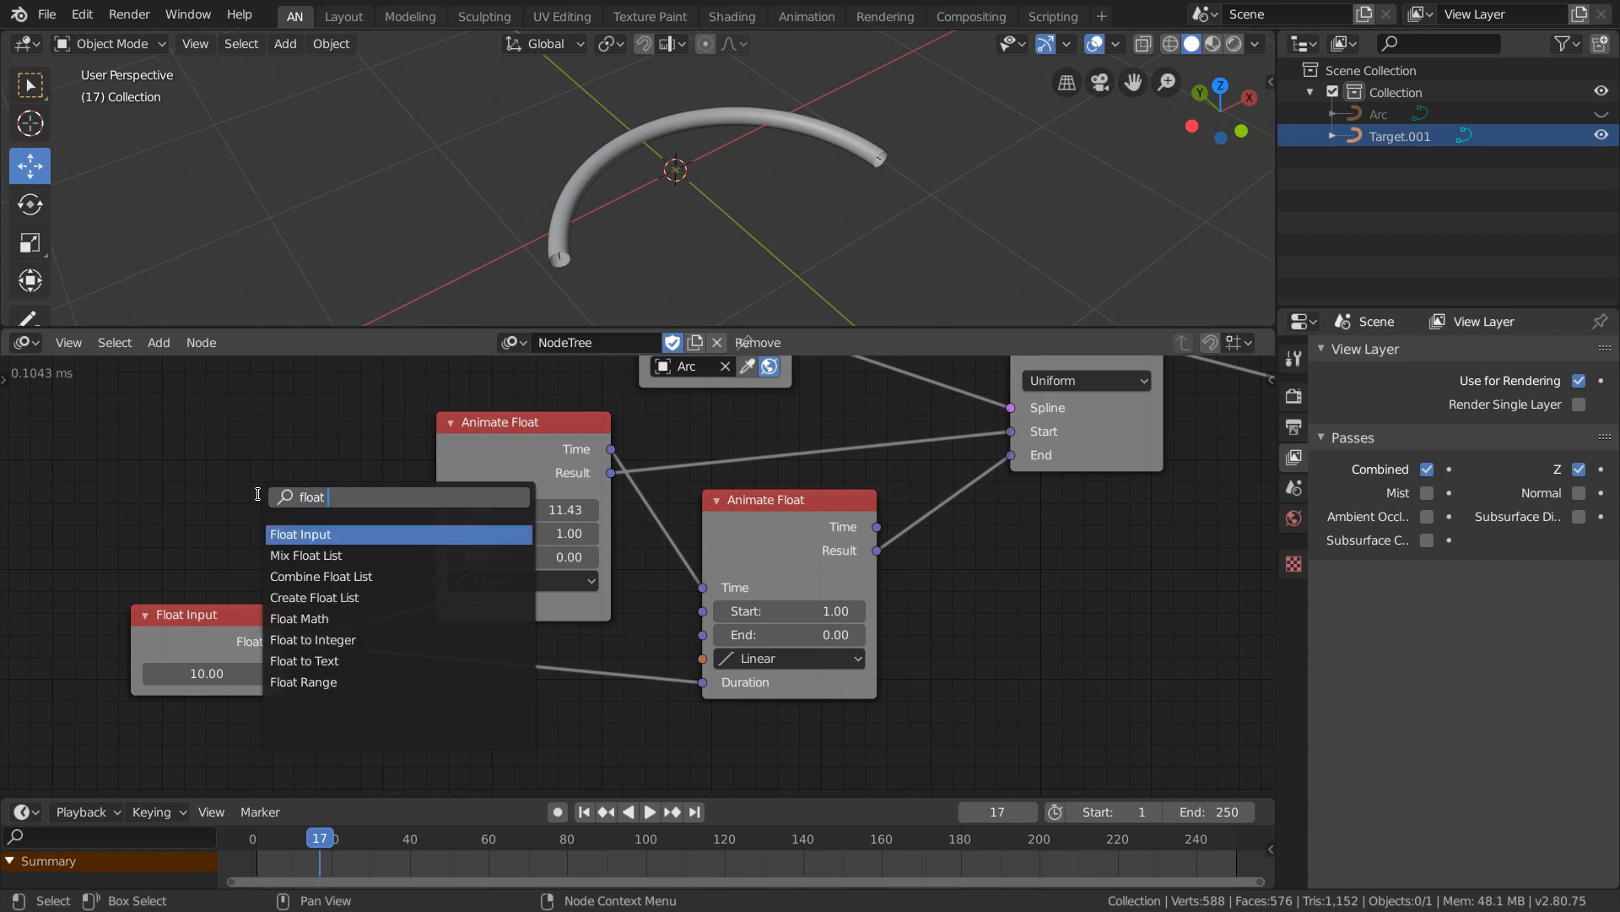
pyautogui.press('Return')
pyautogui.click(146, 406)
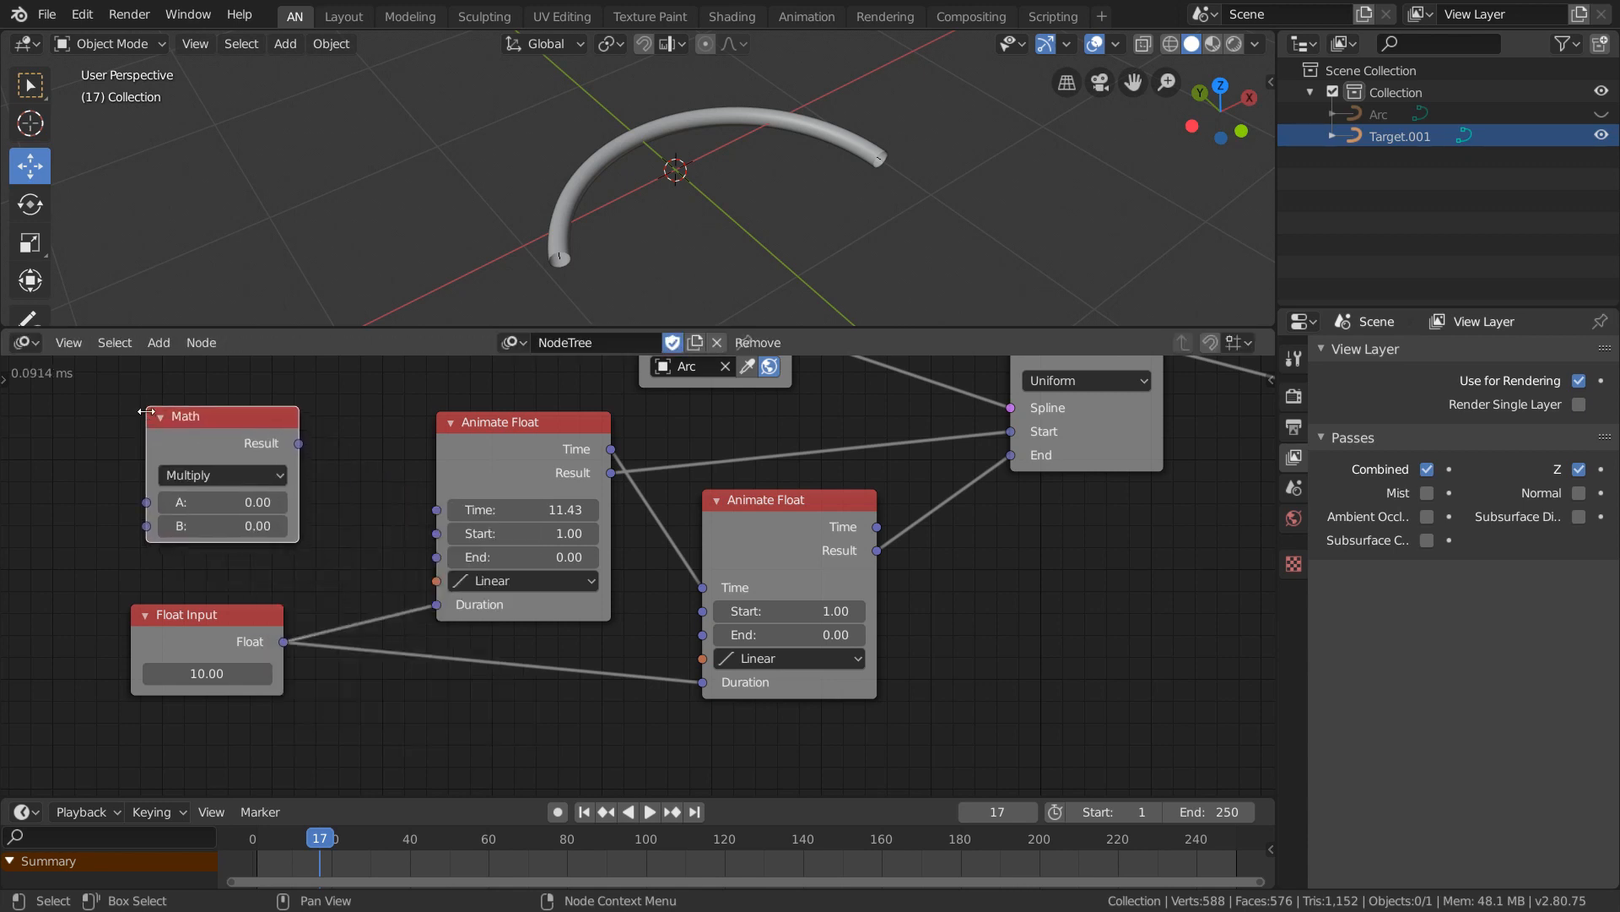
# Set the Math node to Modulo and link its Result to the first Animate Float's Time input.
pyautogui.click(222, 476)
pyautogui.click(336, 525)
pyautogui.moveTo(299, 443); pyautogui.dragTo(342, 488)
pyautogui.moveTo(444, 513); pyautogui.dragTo(436, 509)
# Rearrange the Modulo and Float Input nodes, leaving space between the Float Input and the Animate Float nodes.
pyautogui.moveTo(252, 453); pyautogui.dragTo(300, 453)
pyautogui.moveTo(235, 626); pyautogui.dragTo(63, 633)
pyautogui.moveTo(158, 595); pyautogui.dragTo(397, 590, button='middle')
pyautogui.moveTo(315, 614); pyautogui.dragTo(250, 632)
pyautogui.click(532, 525)
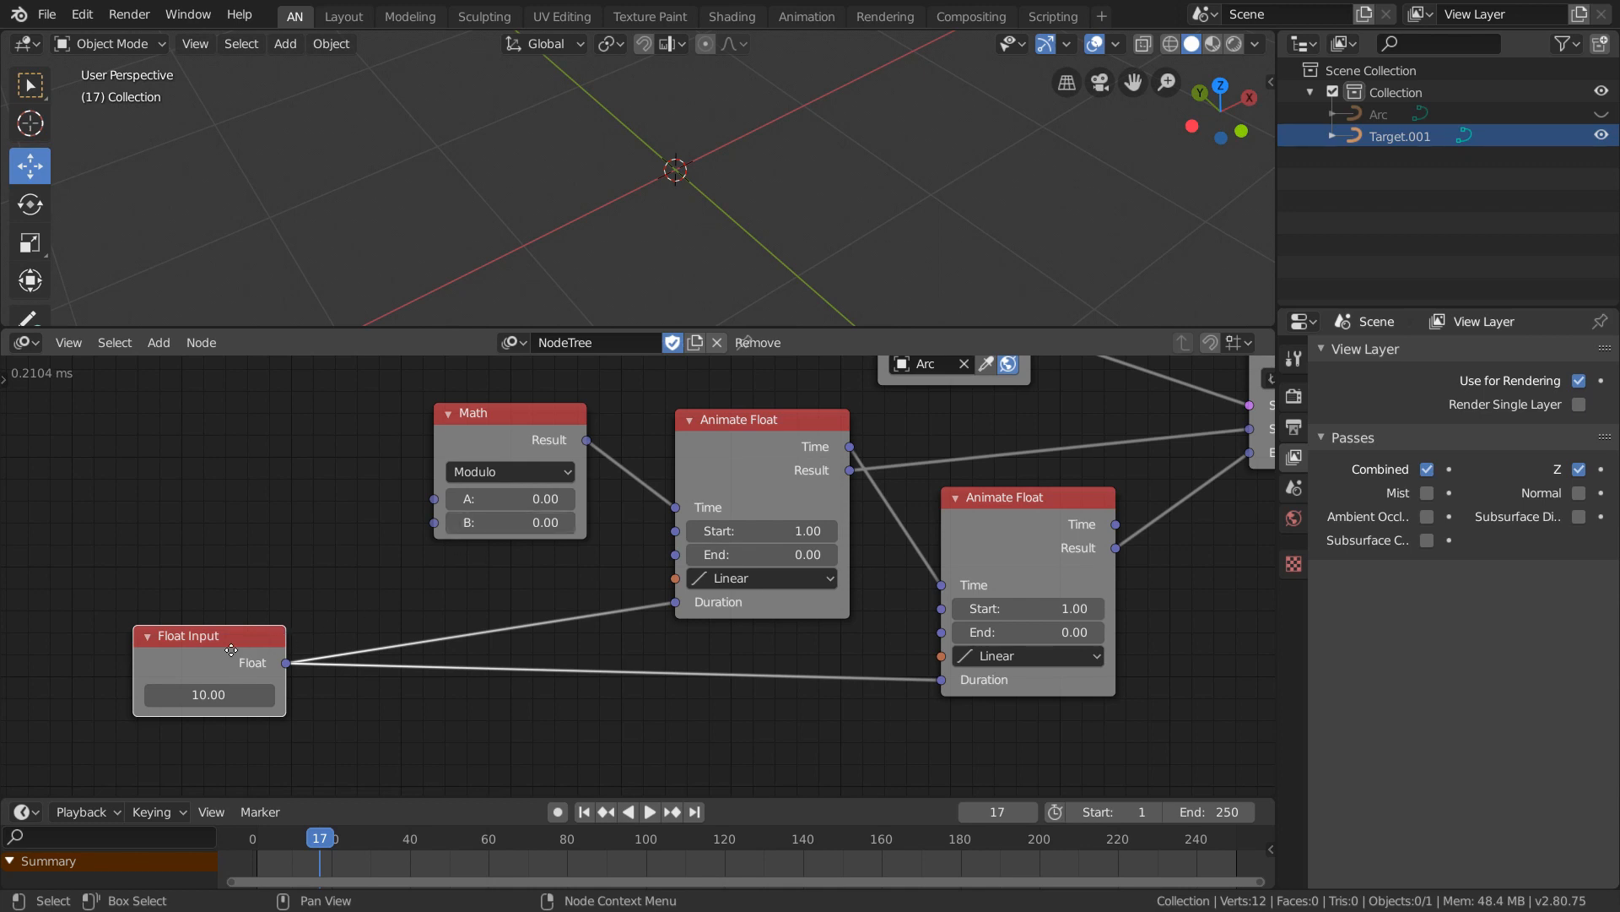
pyautogui.moveTo(231, 649); pyautogui.dragTo(180, 663)
# Add a second Float Math node just before the Modulo node.
pyautogui.hotkey('ctrl', 'a')
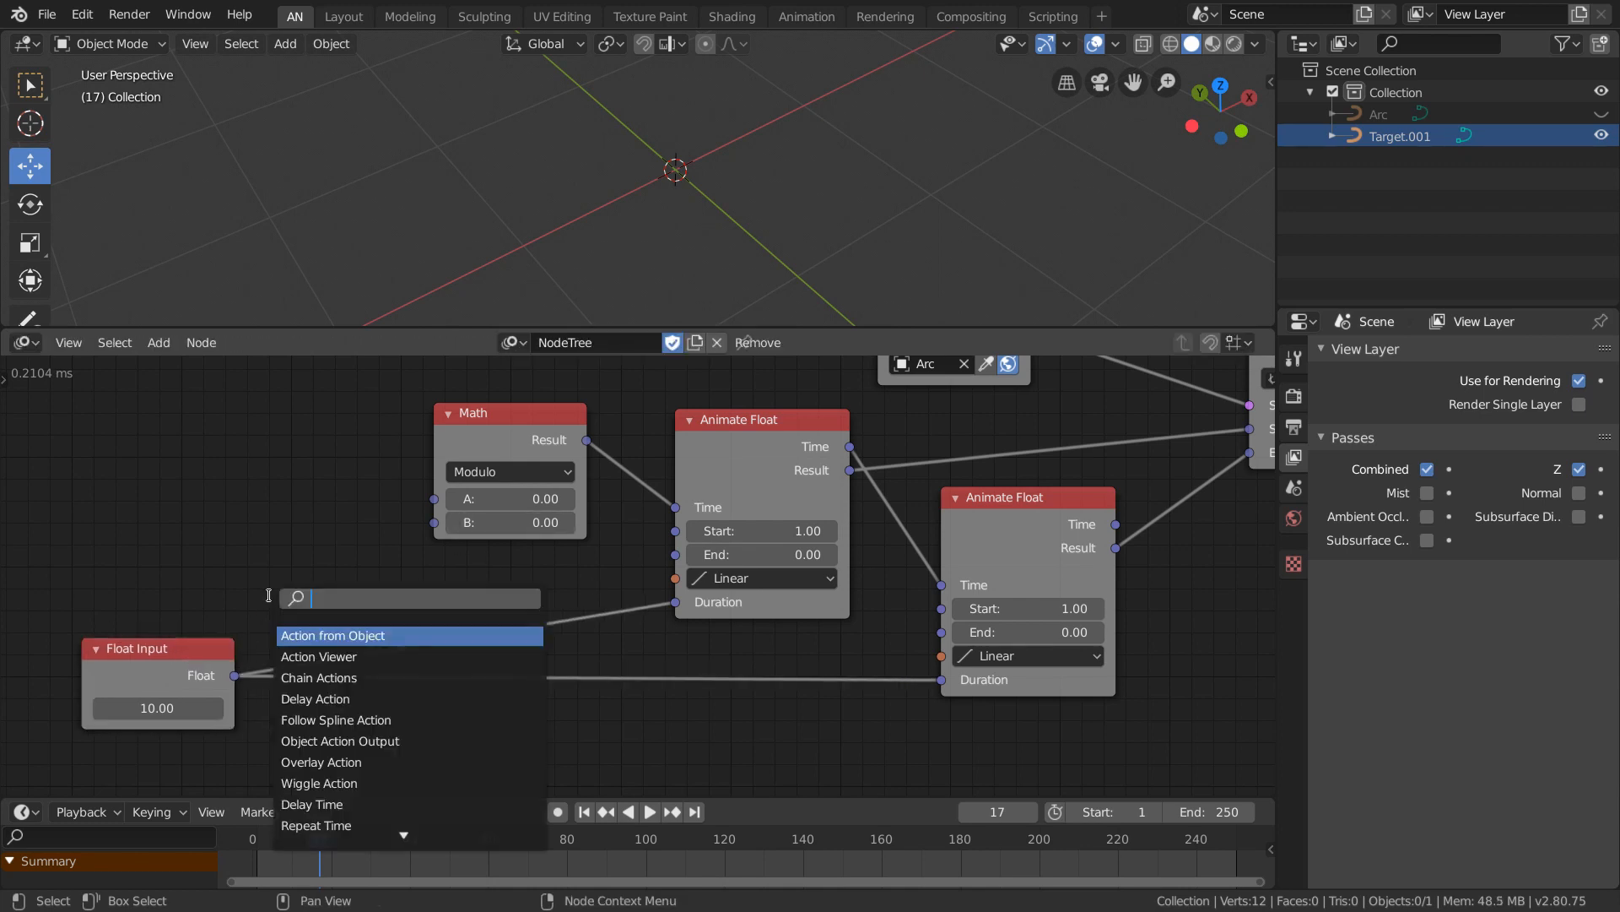
pyautogui.write('float m')
pyautogui.press('Return')
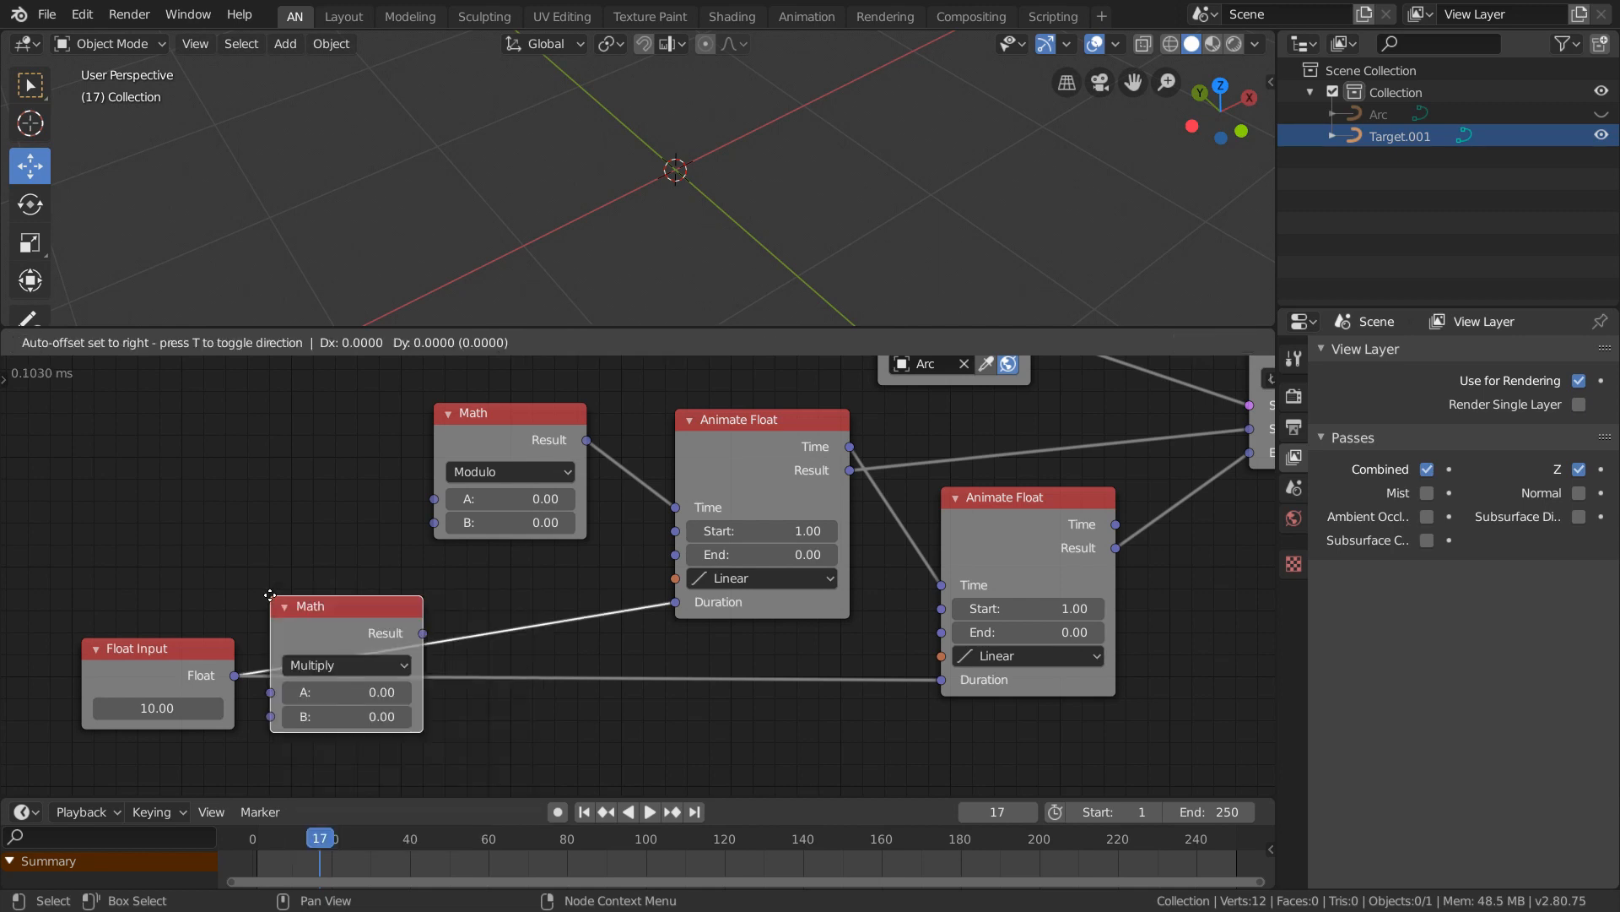
pyautogui.click(250, 457)
# Link the Float Input to the Multiply node's A input and set its B value to 2.
pyautogui.moveTo(235, 675); pyautogui.dragTo(230, 649)
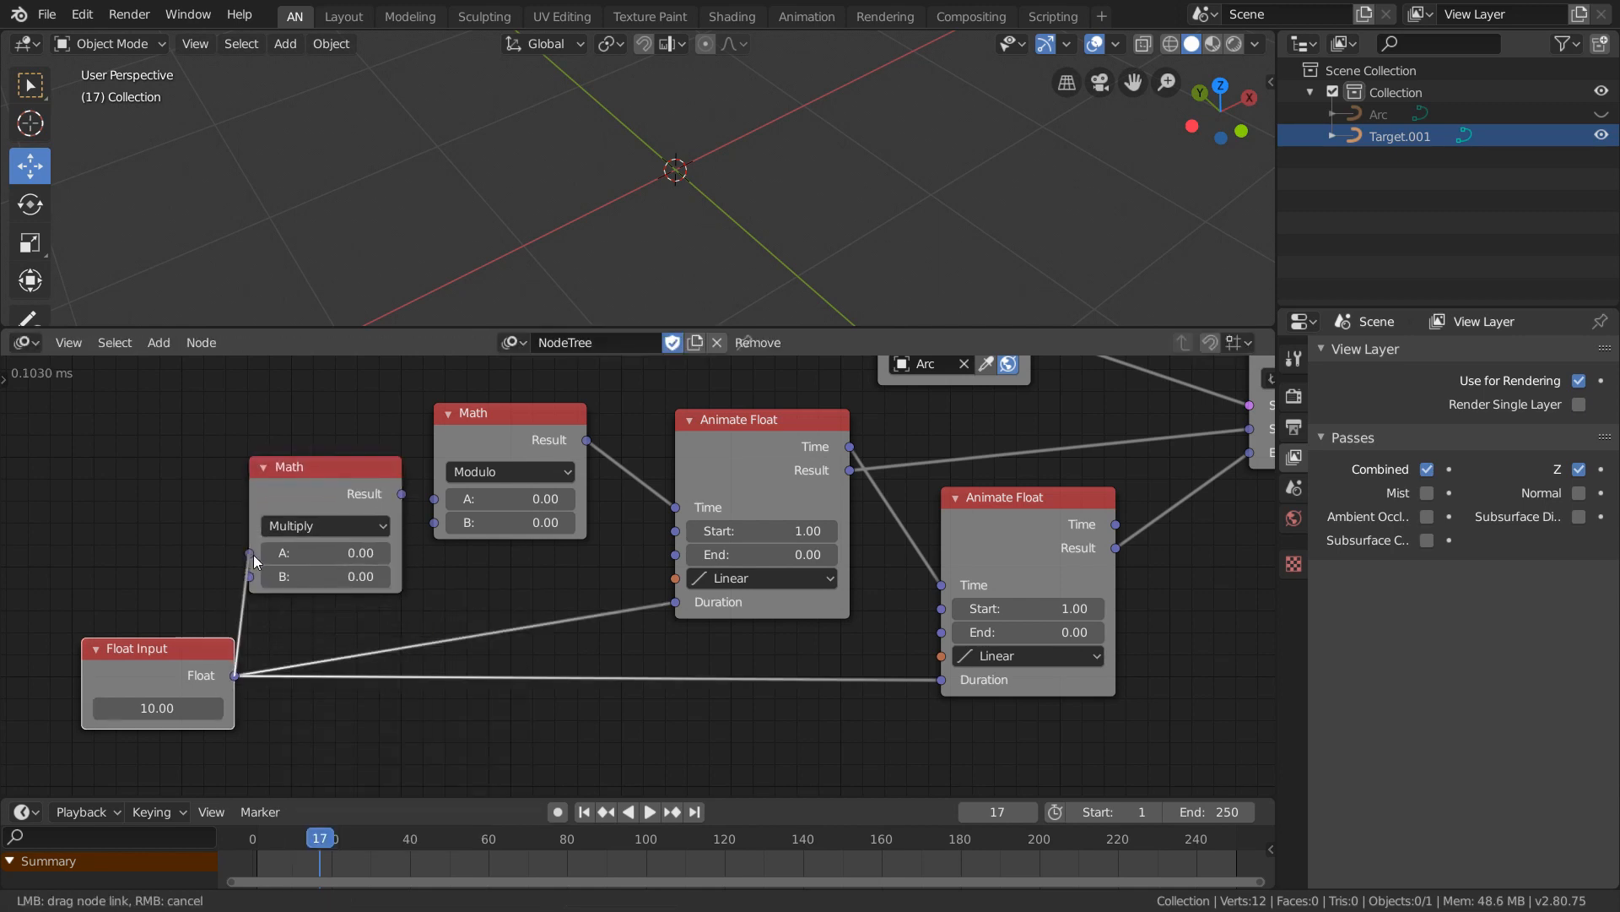
pyautogui.moveTo(254, 561); pyautogui.dragTo(252, 555)
pyautogui.press('Return')
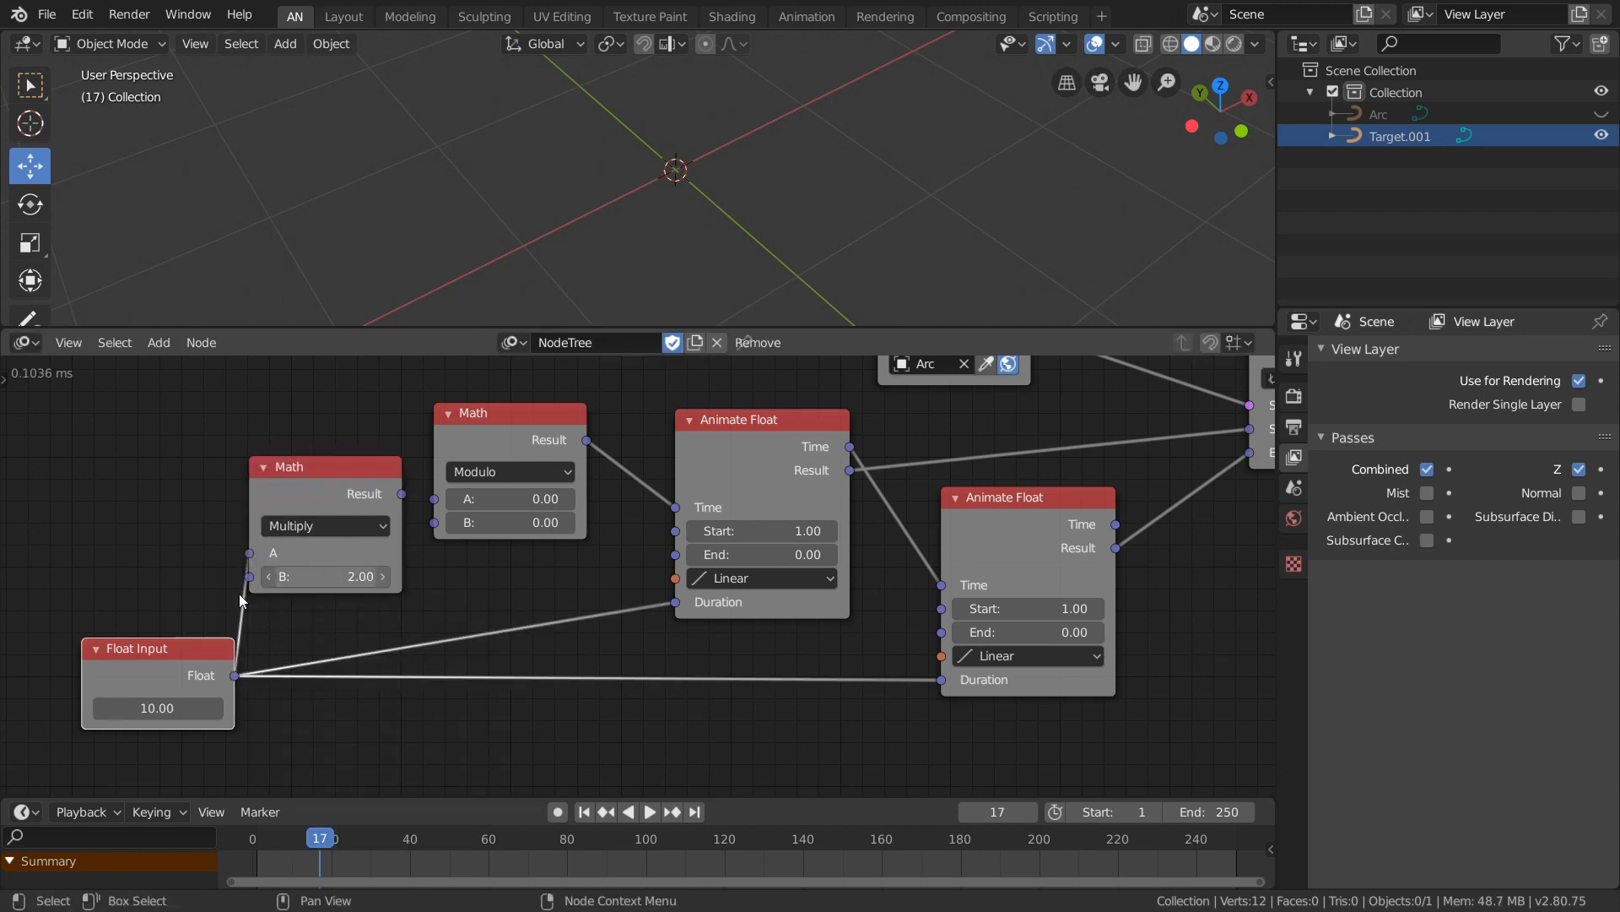
# Move the Float Input outward and collapse the Multiply node beside it, below the Modulo node.
pyautogui.moveTo(202, 649); pyautogui.dragTo(157, 657)
pyautogui.moveTo(268, 472); pyautogui.dragTo(311, 616)
pyautogui.press('h')
# Check the Multiply node's result in a temporary Viewer and link that result to the Modulo node's B input.
pyautogui.press('w')
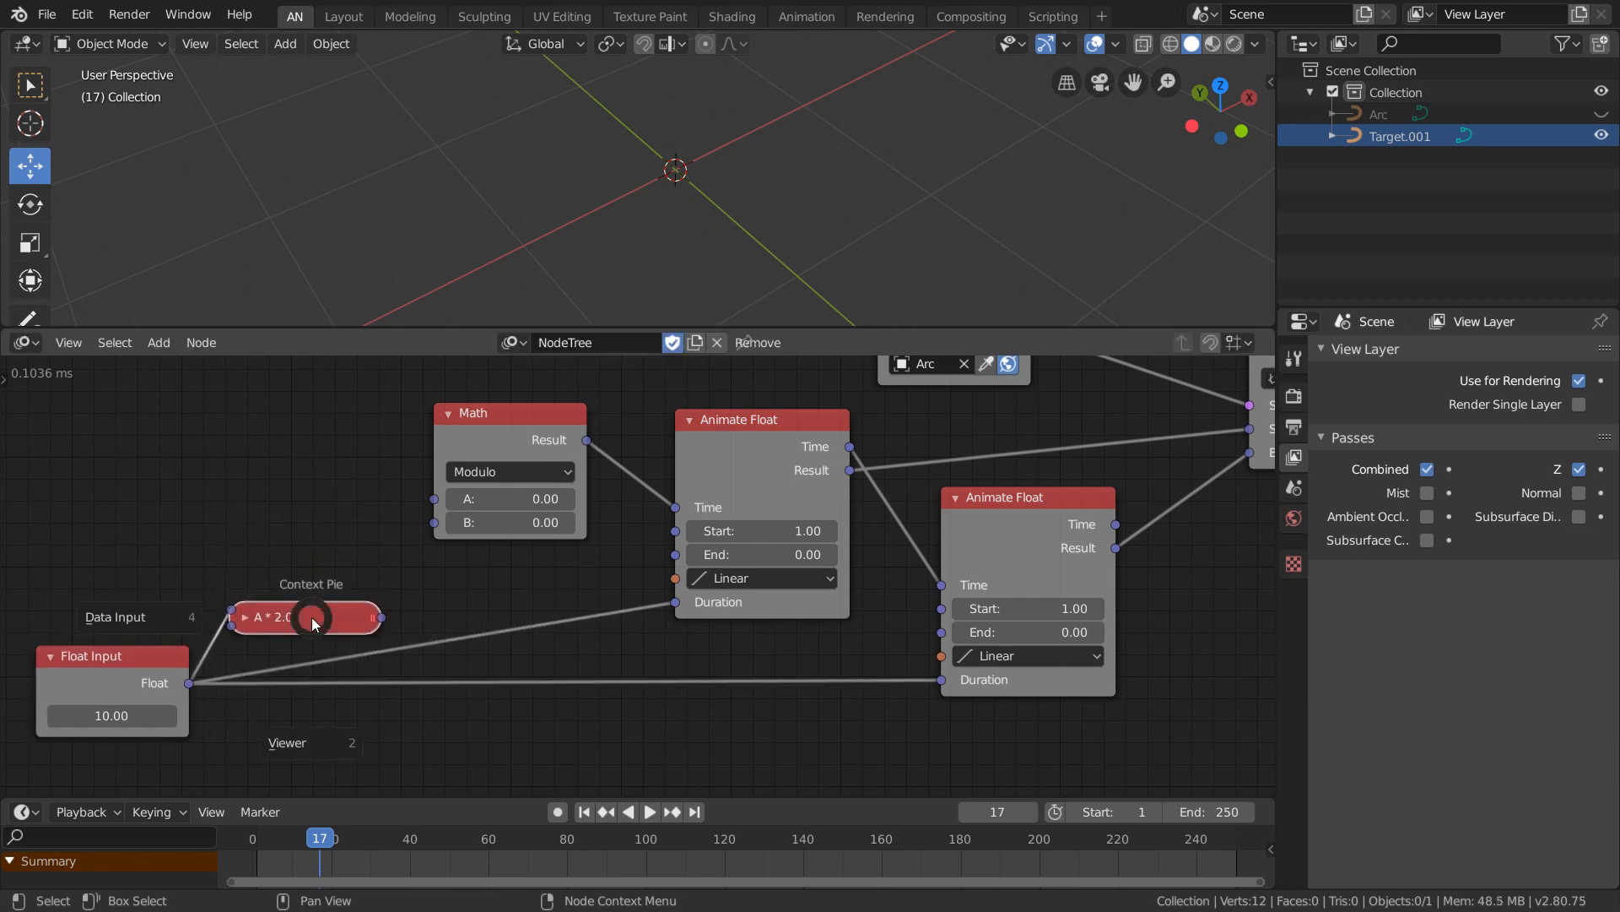
pyautogui.click(313, 738)
pyautogui.click(436, 579)
pyautogui.moveTo(381, 621); pyautogui.dragTo(608, 498)
pyautogui.press('x')
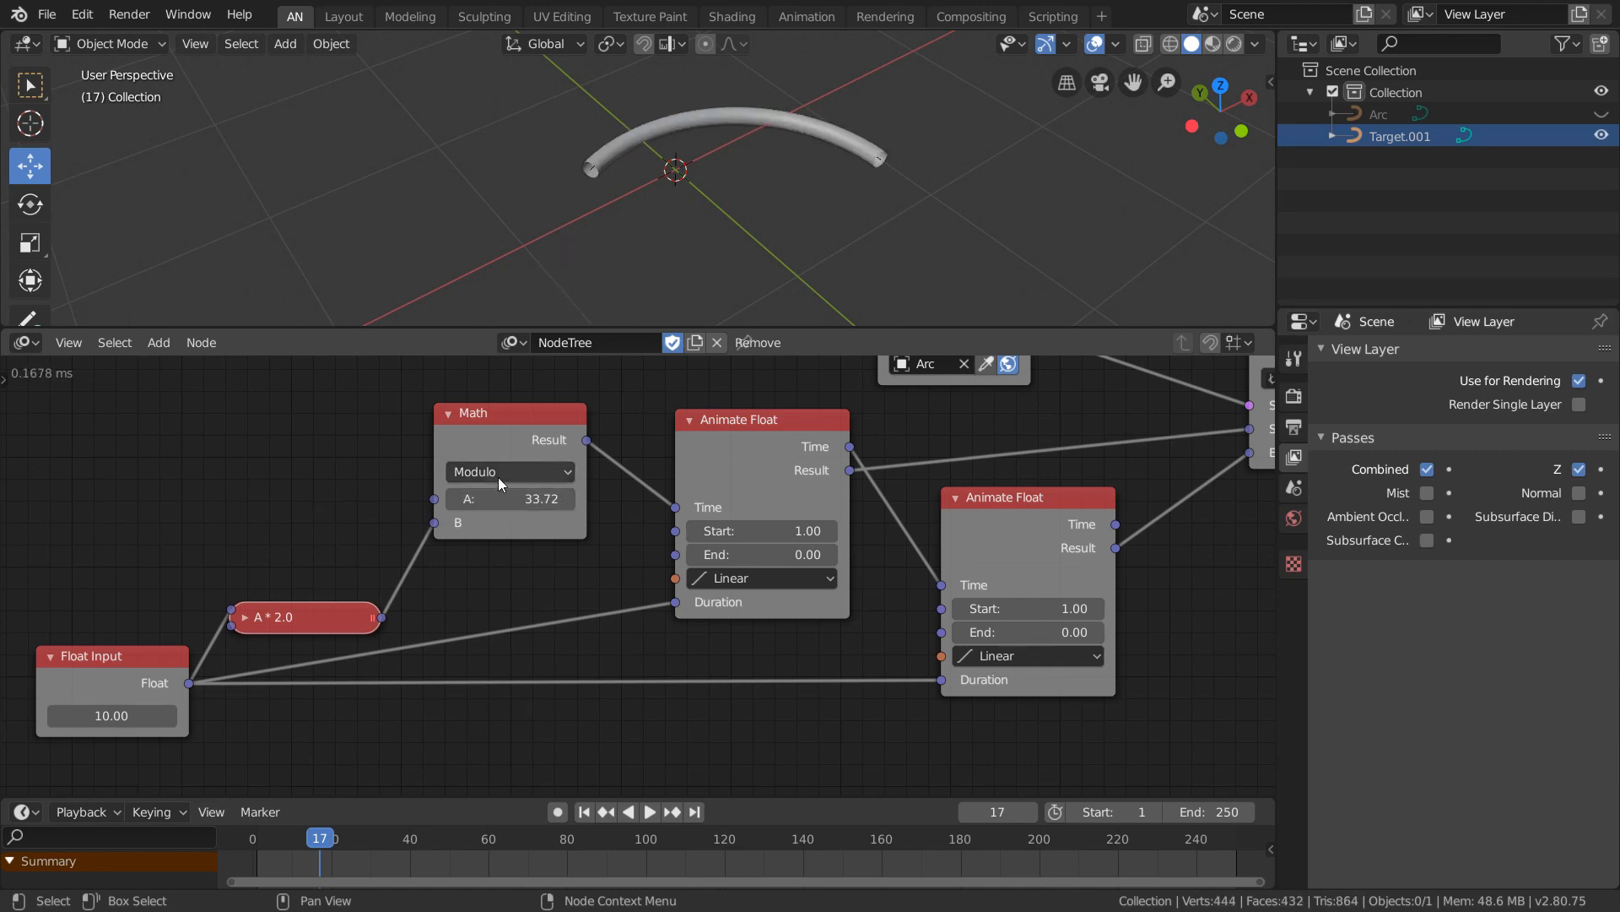
# Examine the Modulo result in a temporary Viewer while varying its A value.
pyautogui.moveTo(491, 433); pyautogui.dragTo(461, 458)
pyautogui.rightClick(486, 449)
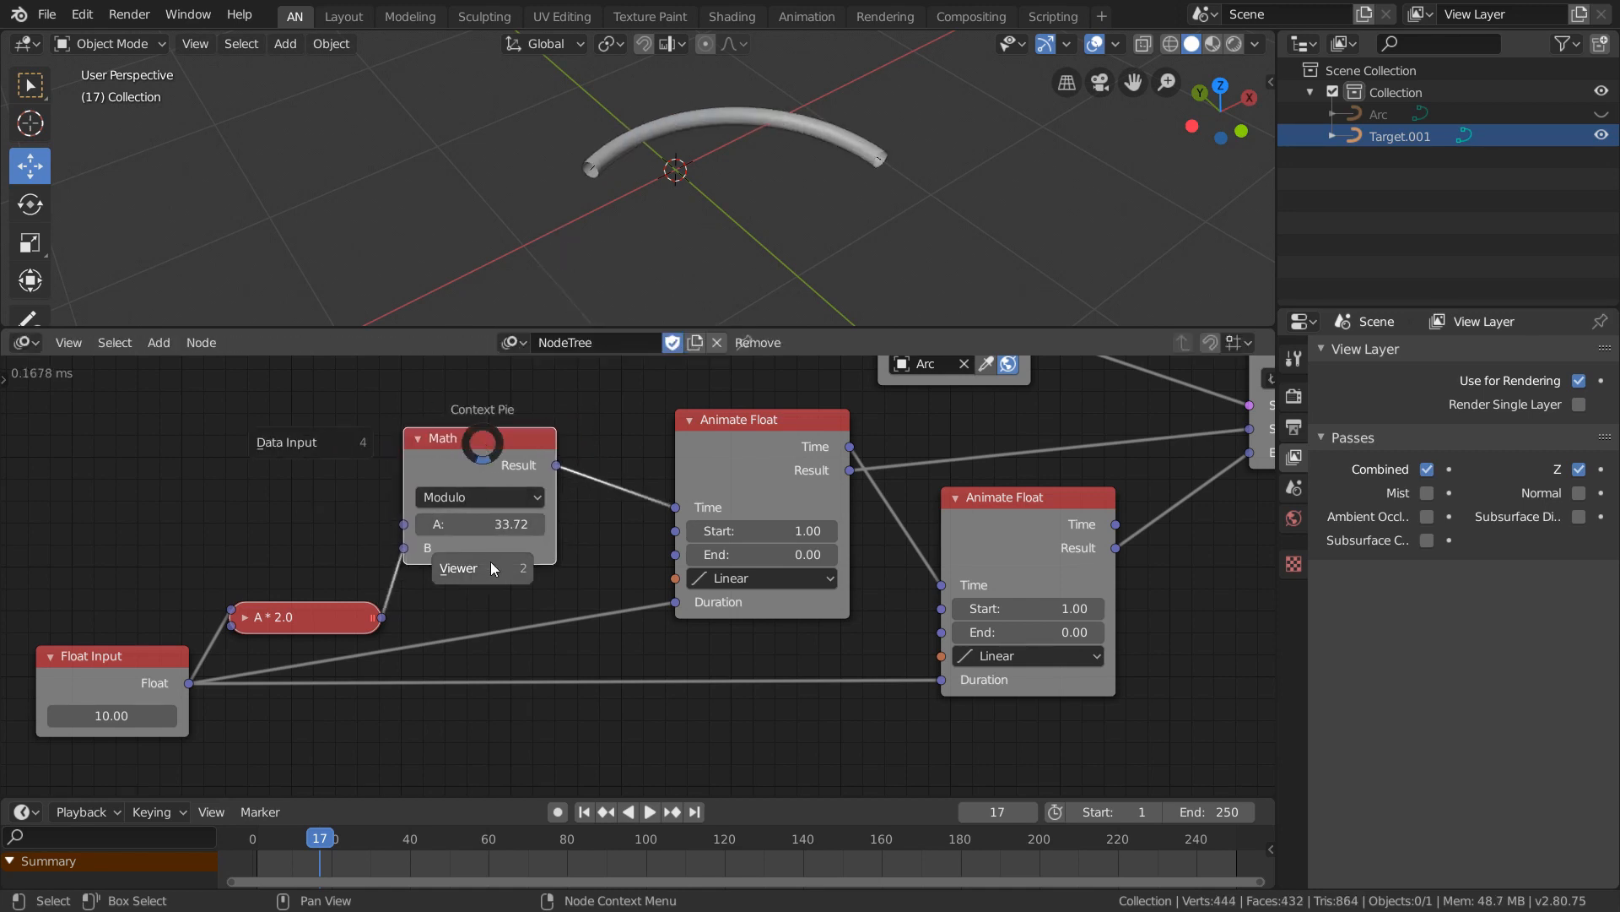
pyautogui.click(491, 564)
pyautogui.click(637, 709)
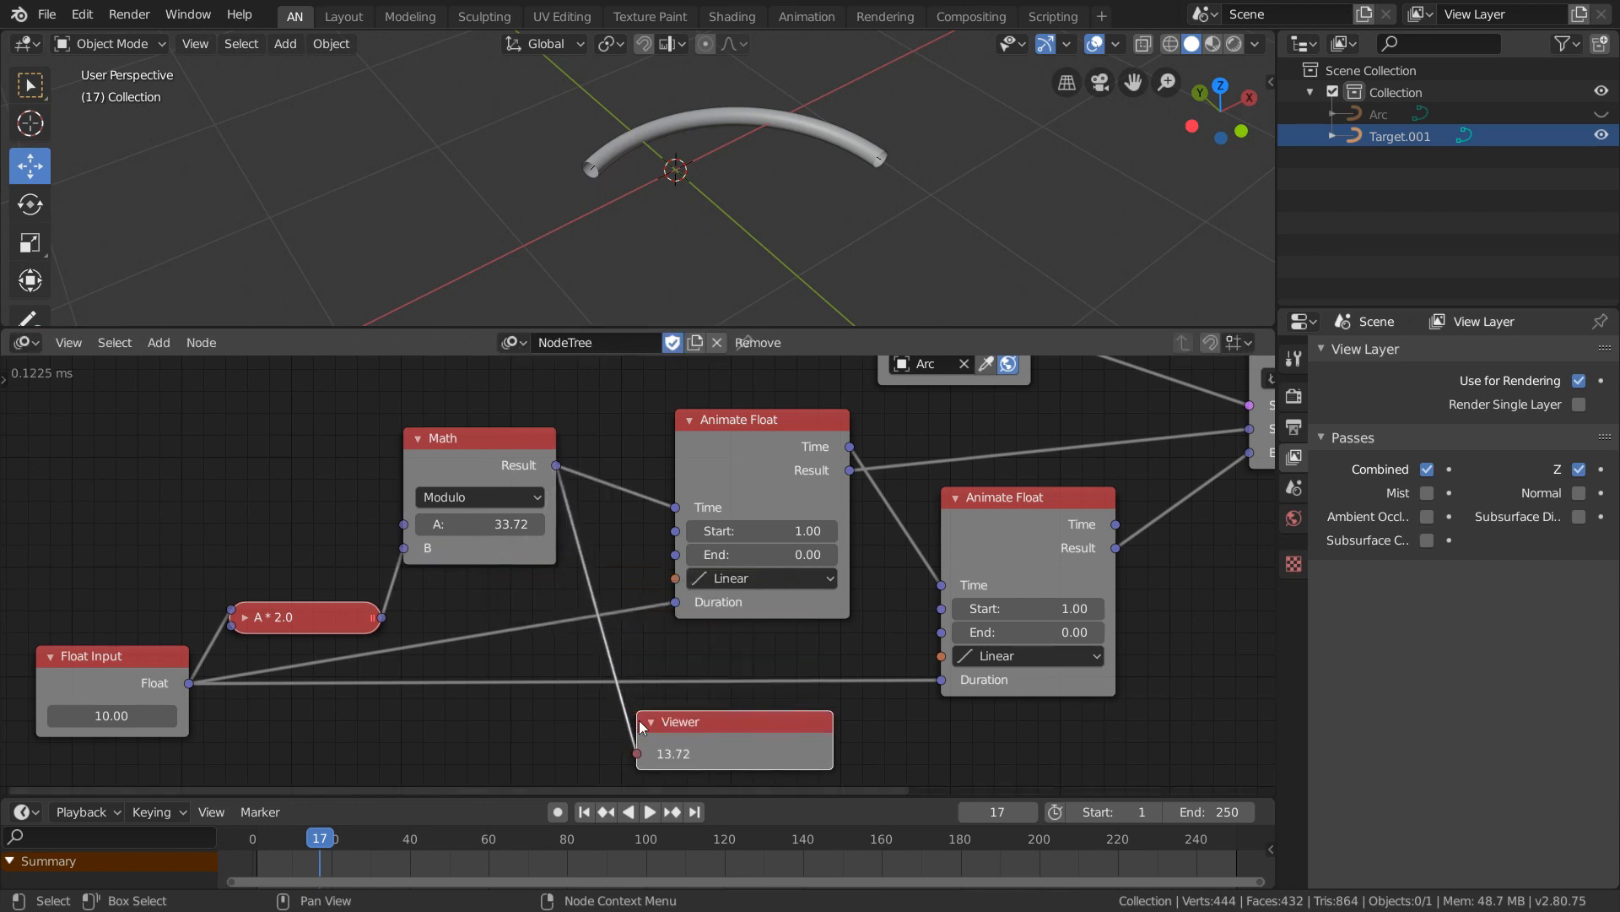
pyautogui.moveTo(447, 524); pyautogui.dragTo(372, 553)
pyautogui.press('x')
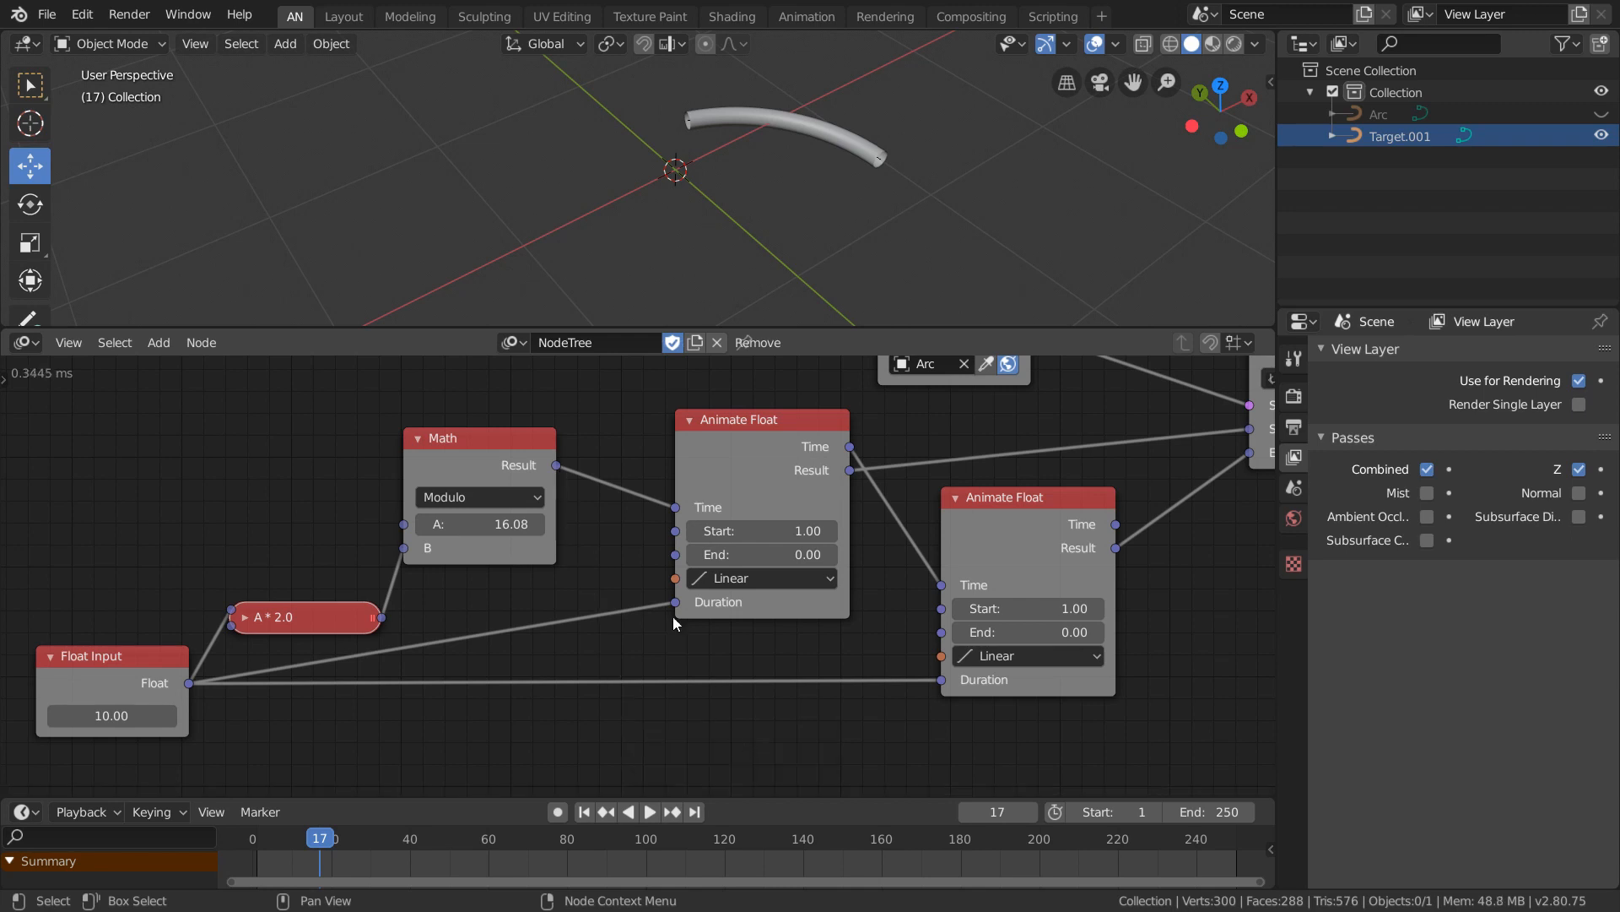
# Rearrange the Modulo, Multiply and Animate Float nodes, widening the gap between the two Animate Float nodes.
pyautogui.moveTo(509, 454); pyautogui.dragTo(544, 458)
pyautogui.moveTo(321, 620); pyautogui.dragTo(314, 593)
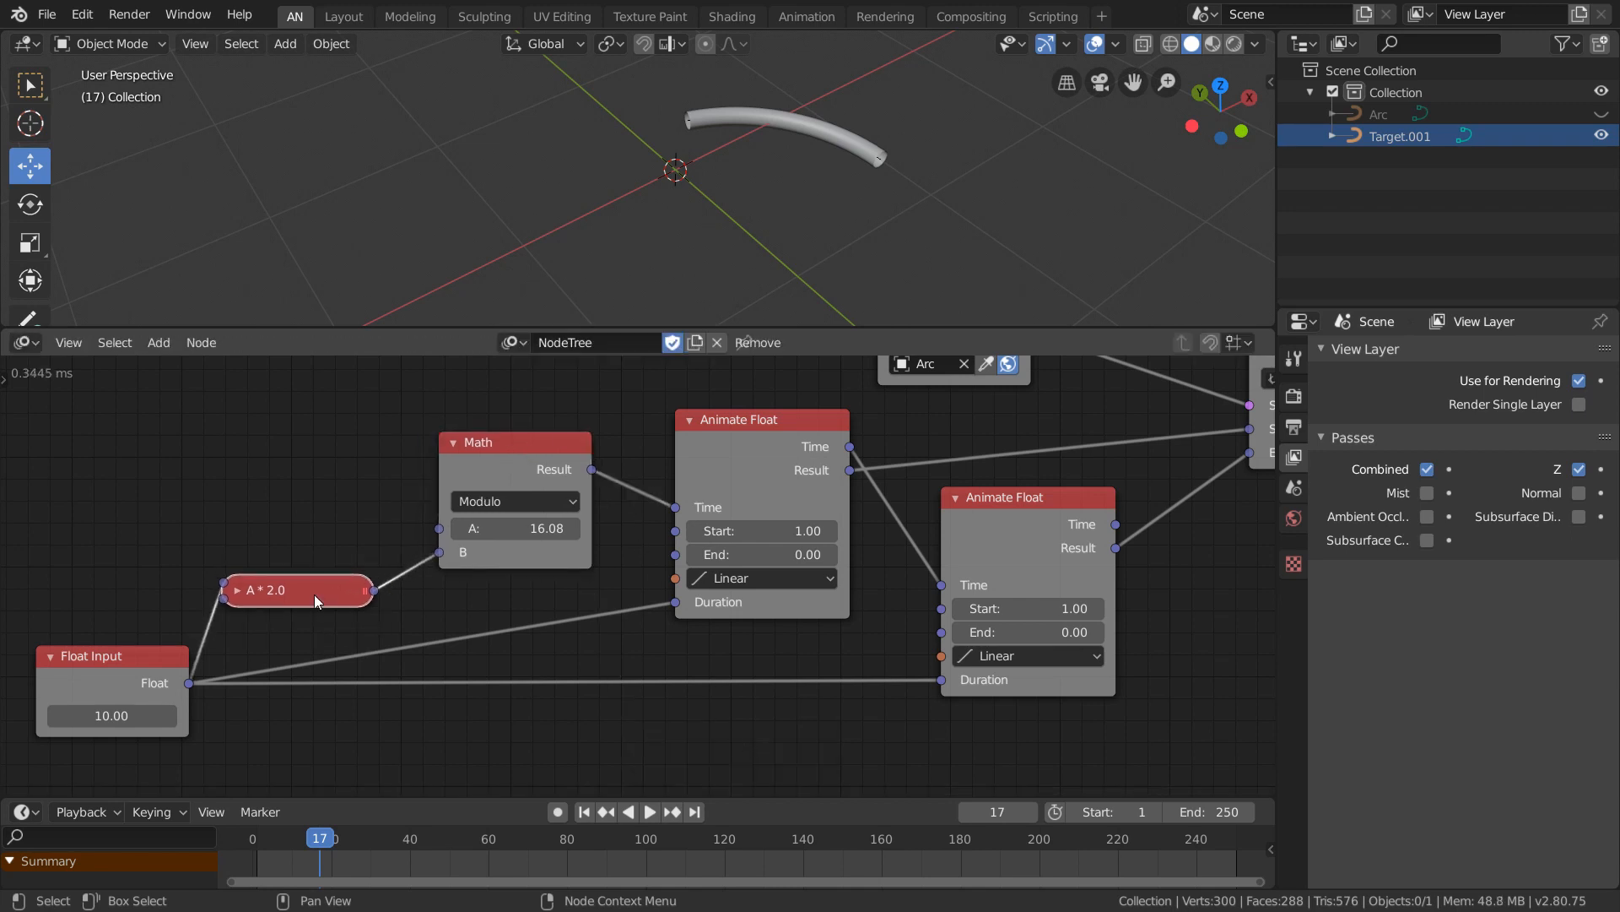
pyautogui.moveTo(1028, 530); pyautogui.dragTo(1012, 523)
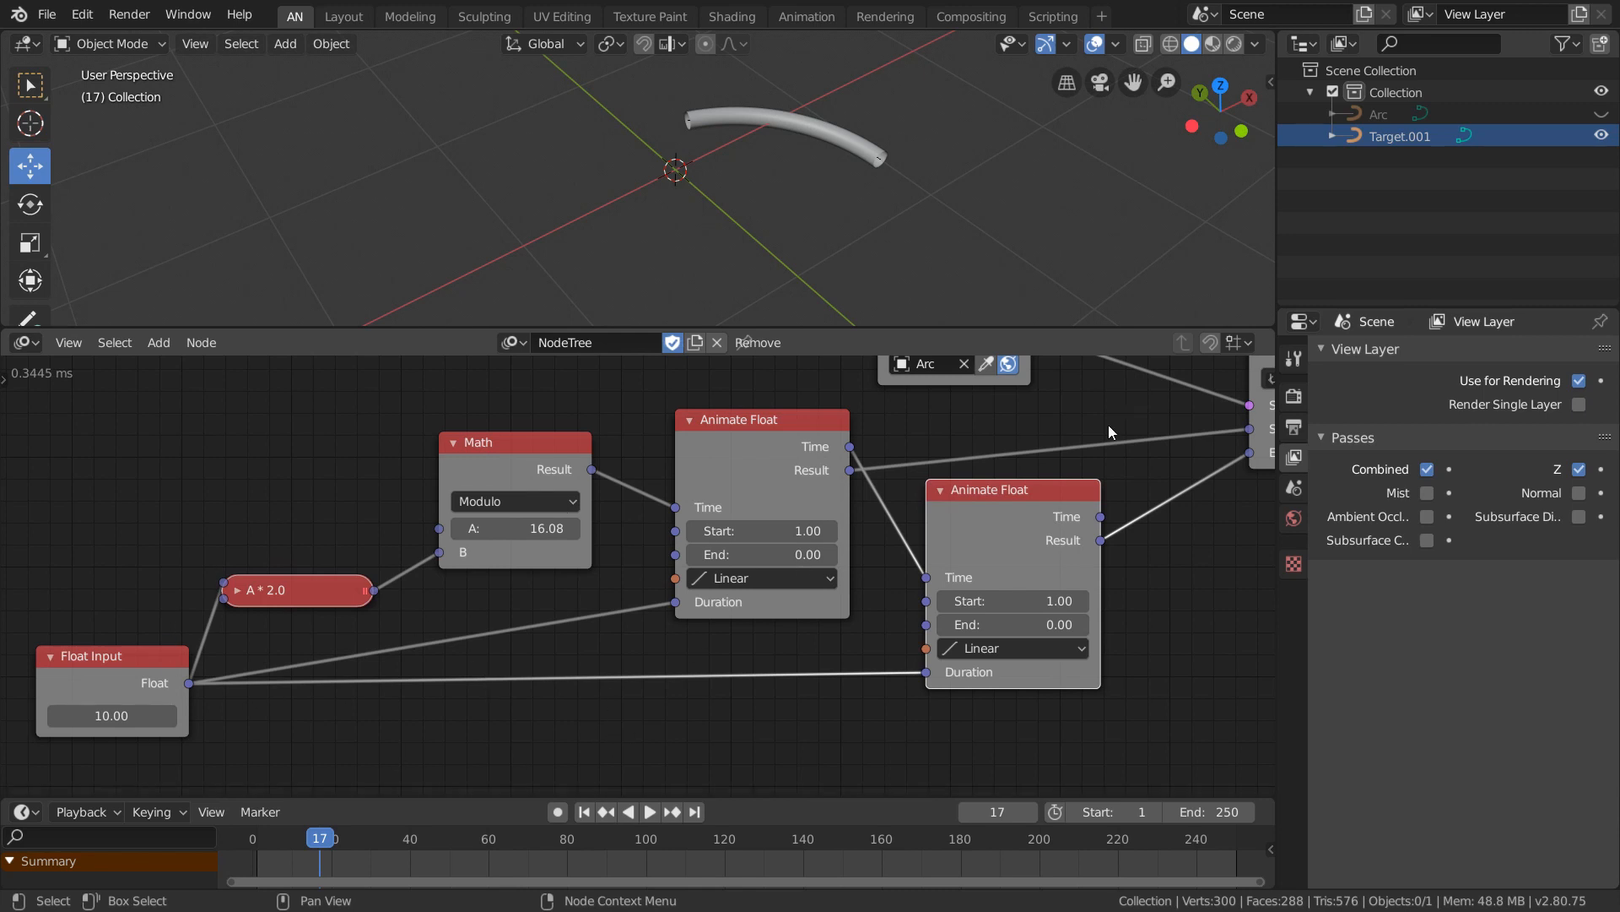
pyautogui.moveTo(1017, 506); pyautogui.dragTo(1115, 509)
pyautogui.moveTo(762, 554); pyautogui.dragTo(625, 548, button='middle')
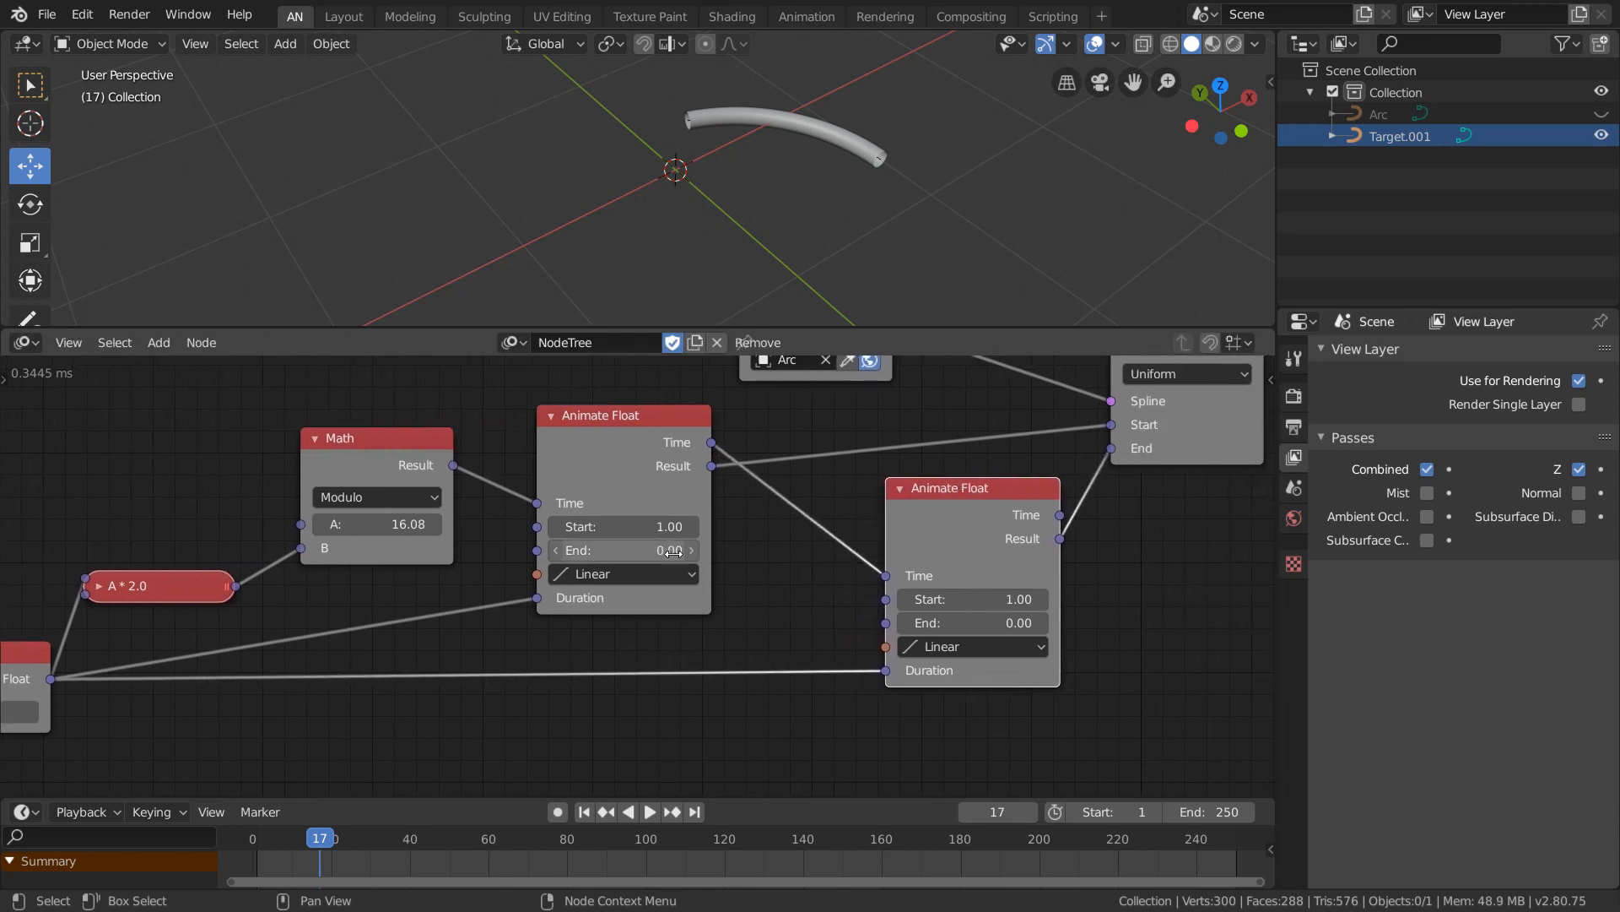
pyautogui.click(951, 489)
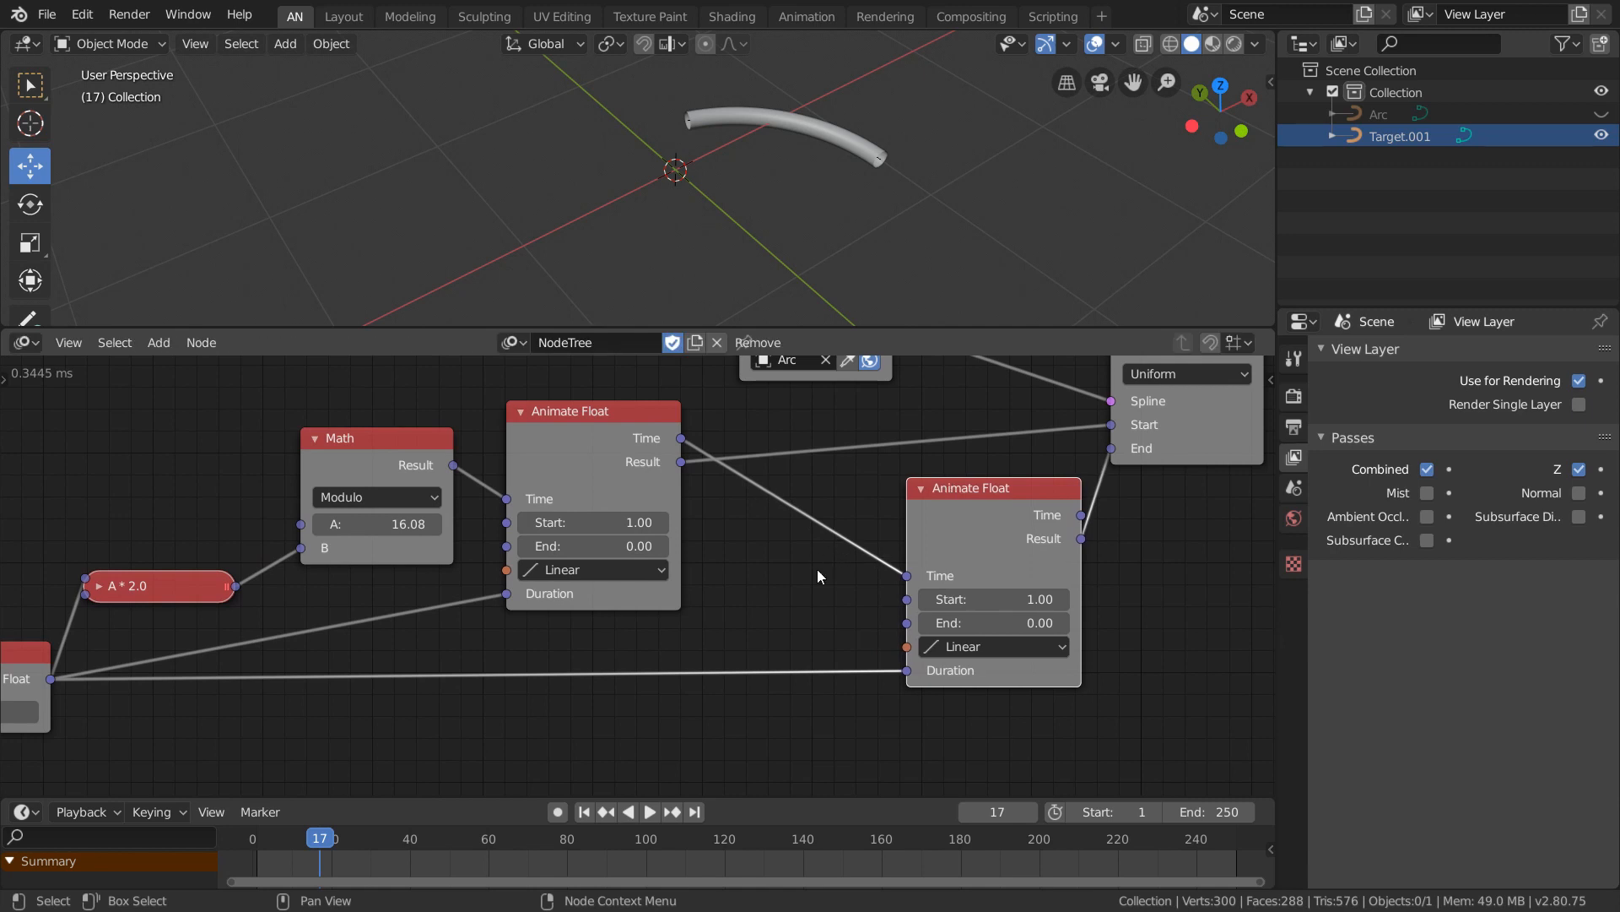
# Insert a Delay Time node on the Time link between the two Animate Float nodes.
pyautogui.hotkey('ctrl', 'a')
pyautogui.write('dela')
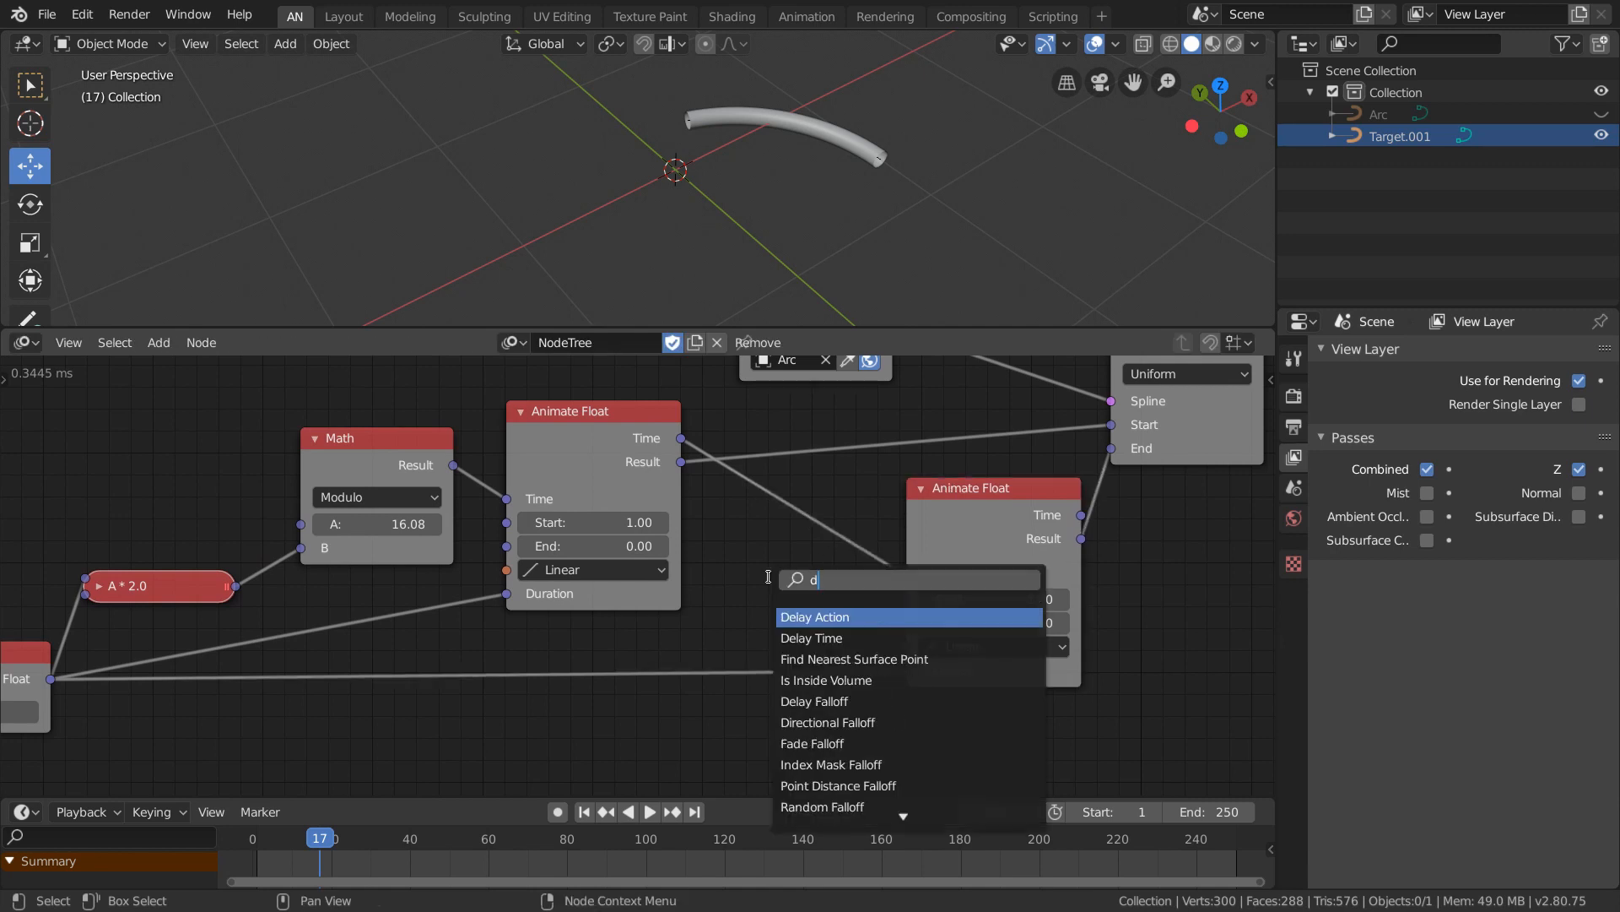
pyautogui.click(849, 638)
pyautogui.click(722, 510)
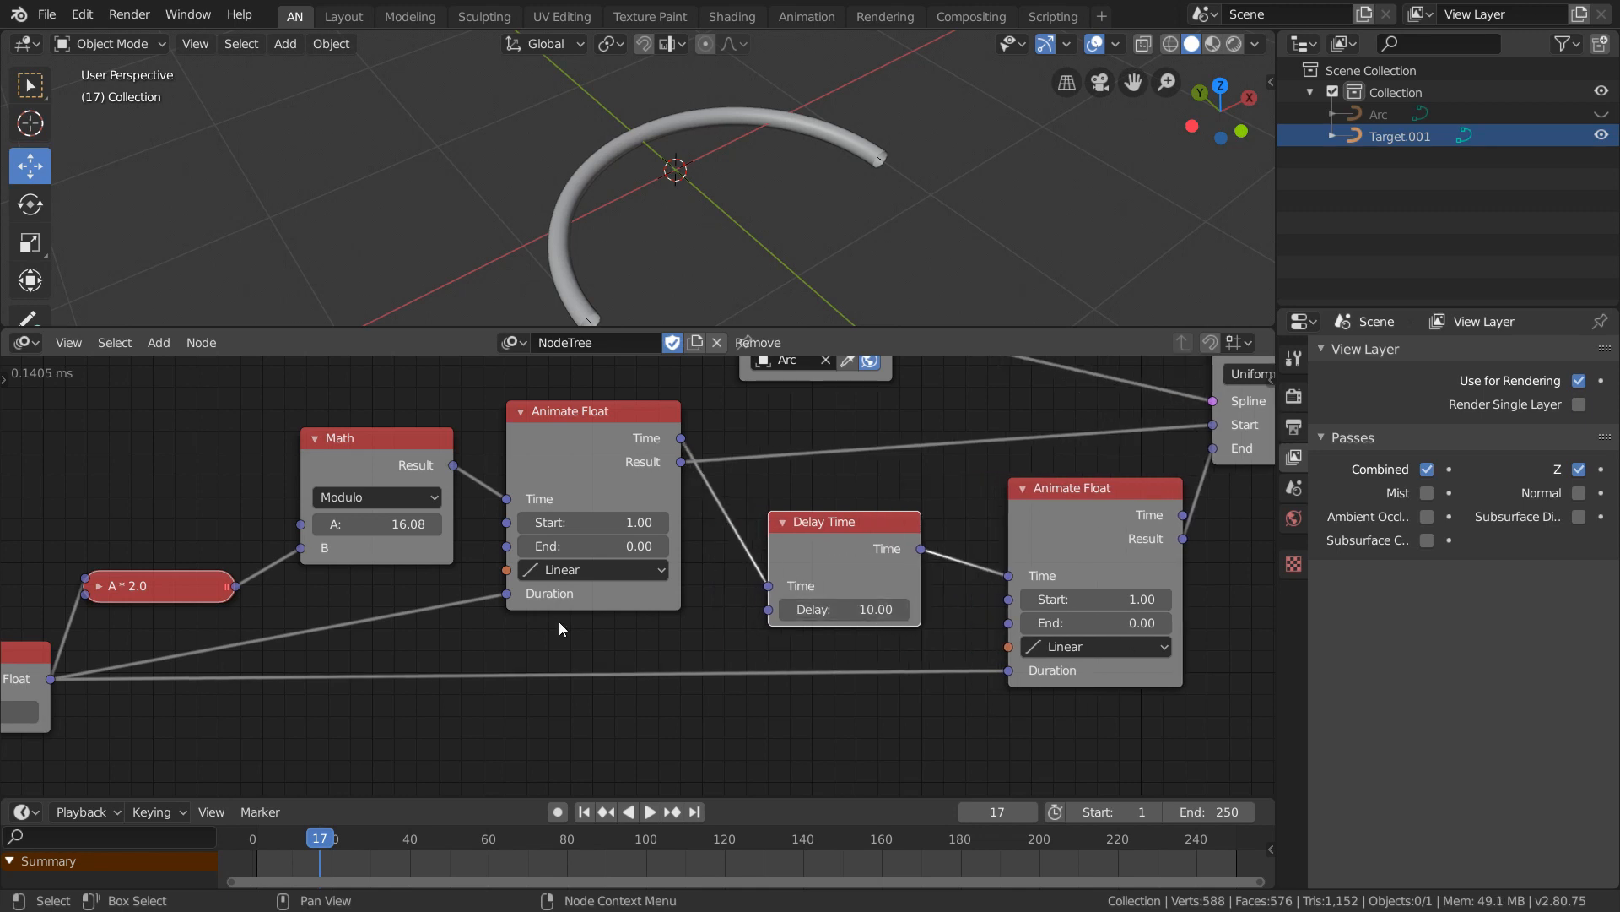
# Reset the Modulo node's A value to 0 and raise it gradually to preview the delayed trim.
pyautogui.click(348, 525)
pyautogui.write('0')
pyautogui.press('Return')
pyautogui.moveTo(354, 525); pyautogui.dragTo(627, 525)
pyautogui.moveTo(907, 525); pyautogui.dragTo(963, 525)
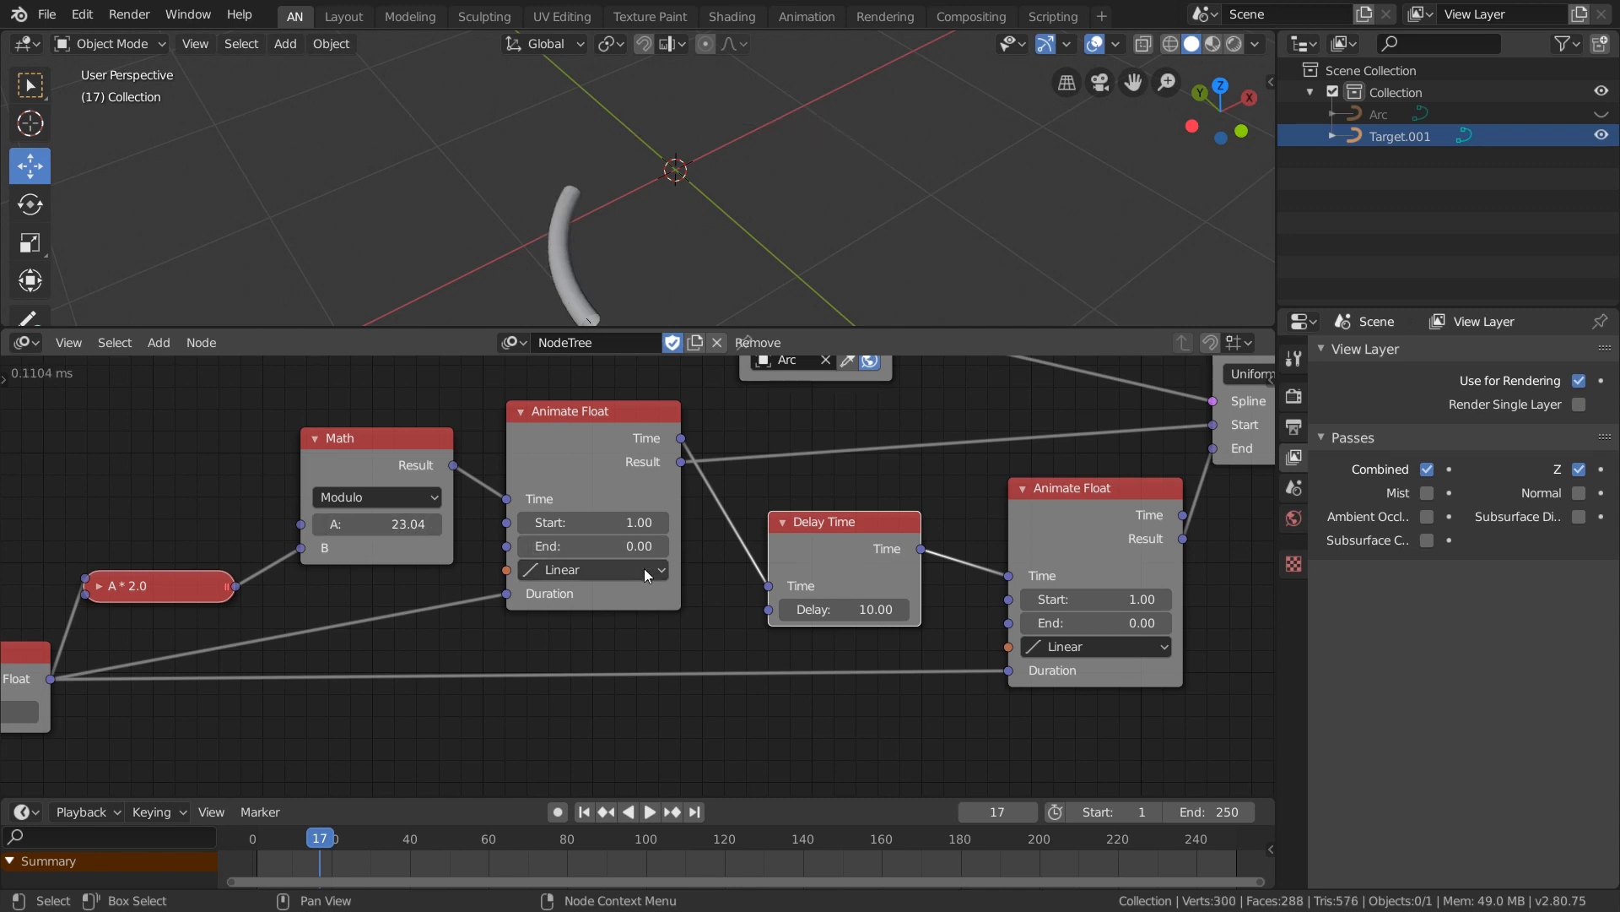
# Try a Delay of 5 on the Delay Time node and preview the trim by varying Modulo's A from 0.
pyautogui.click(870, 611)
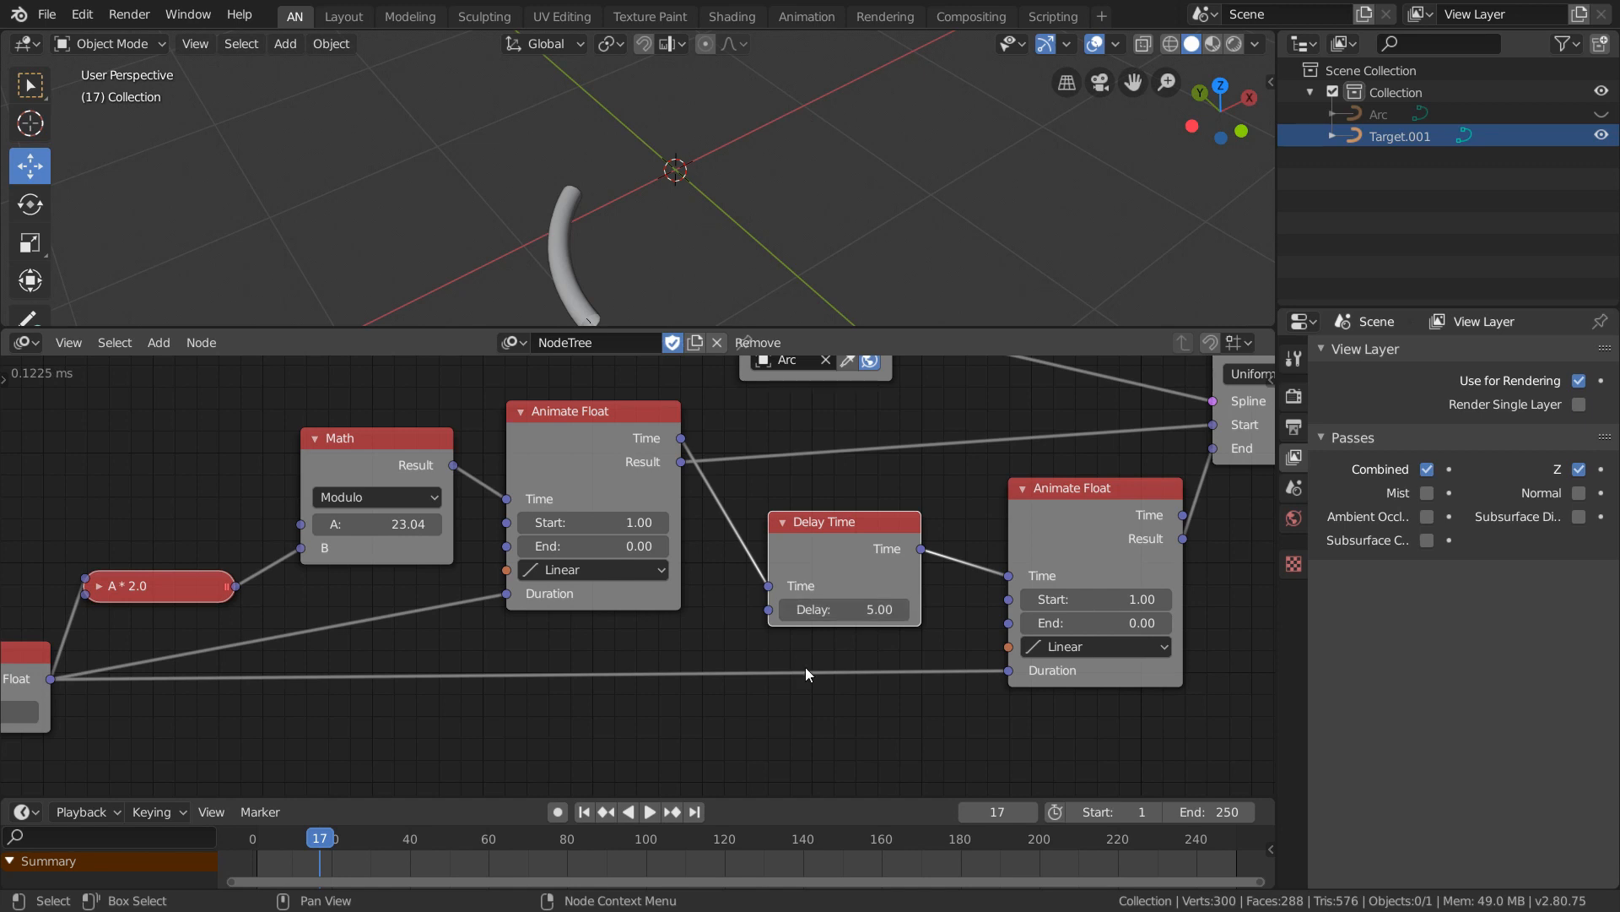
pyautogui.click(390, 527)
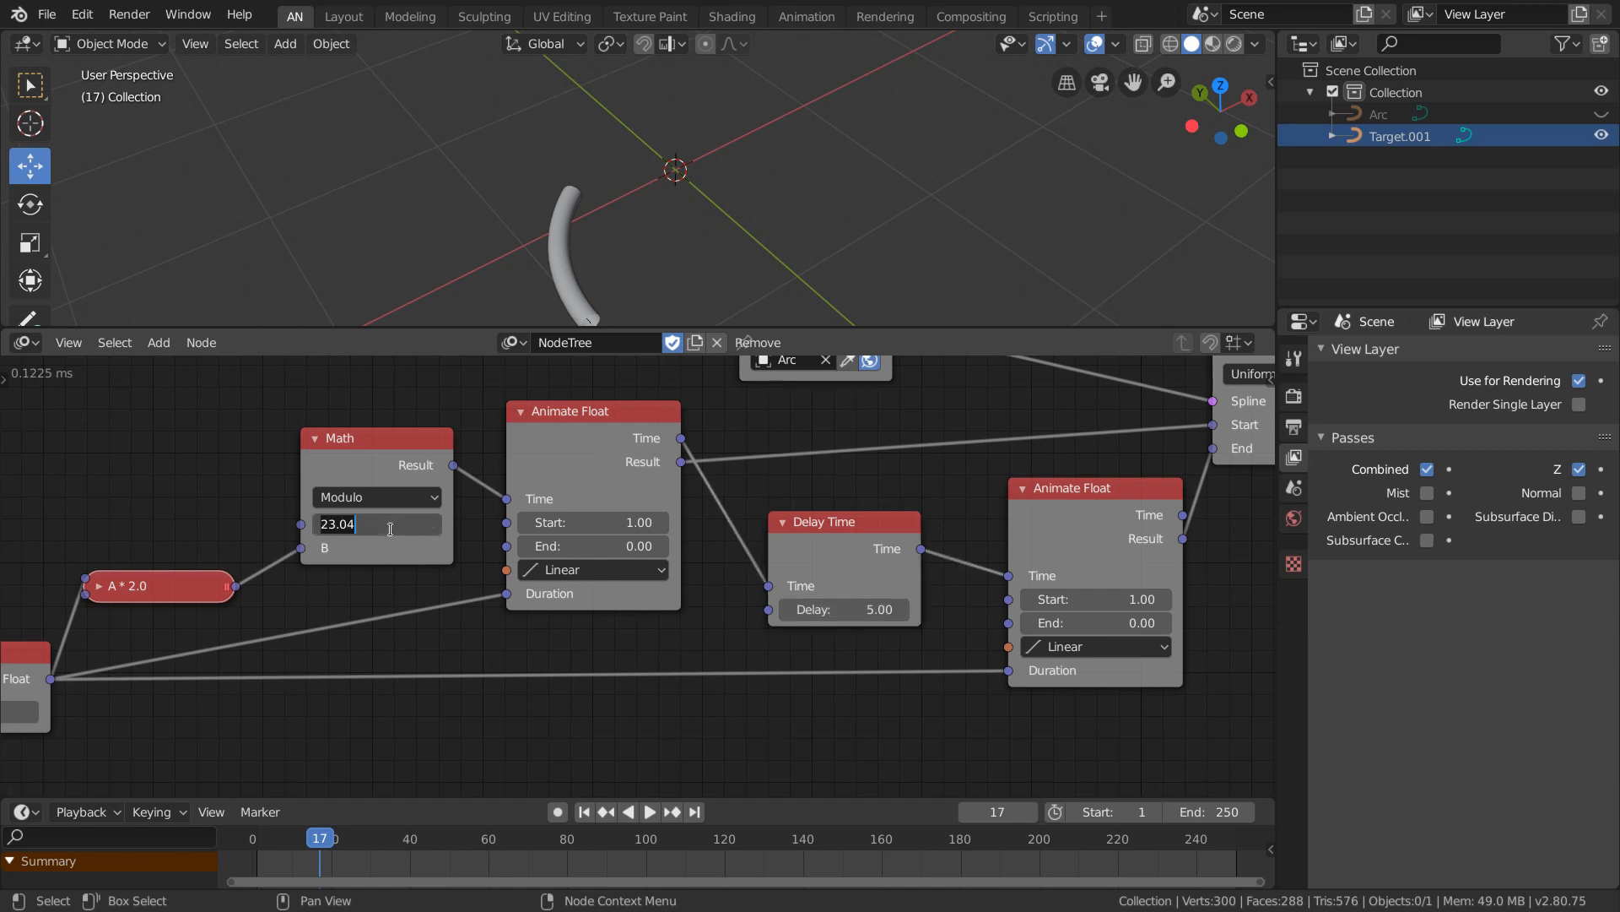
pyautogui.write('0')
pyautogui.press('Return')
pyautogui.moveTo(366, 527); pyautogui.dragTo(1, 534)
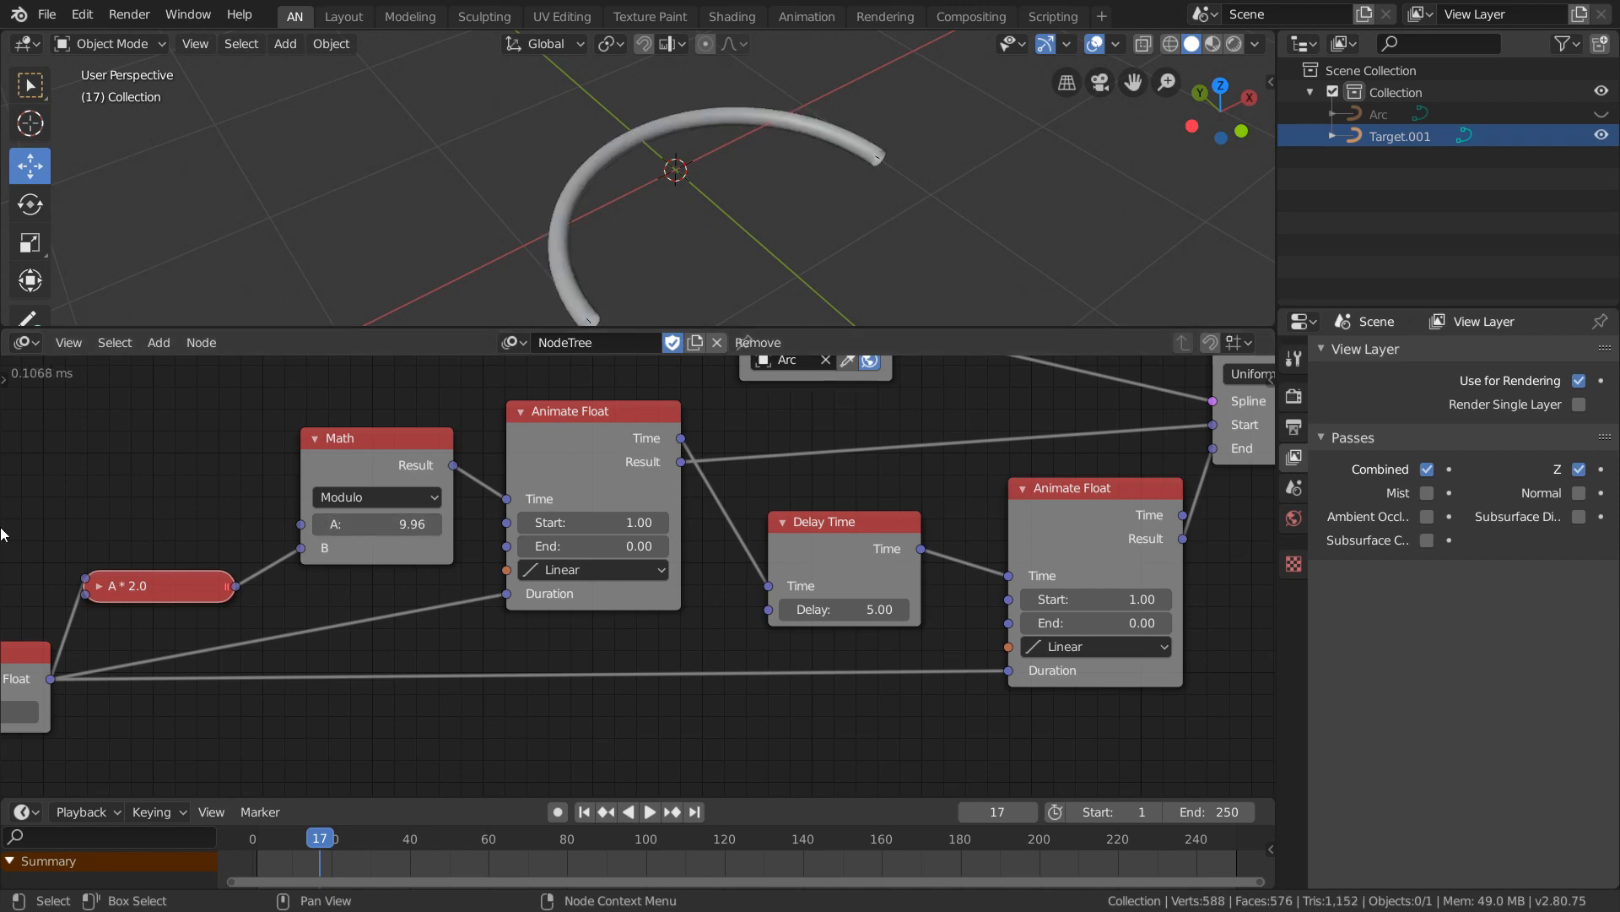
# Set the Delay Time node's Delay to -5 and preview the trim by varying Modulo's A value.
pyautogui.click(844, 611)
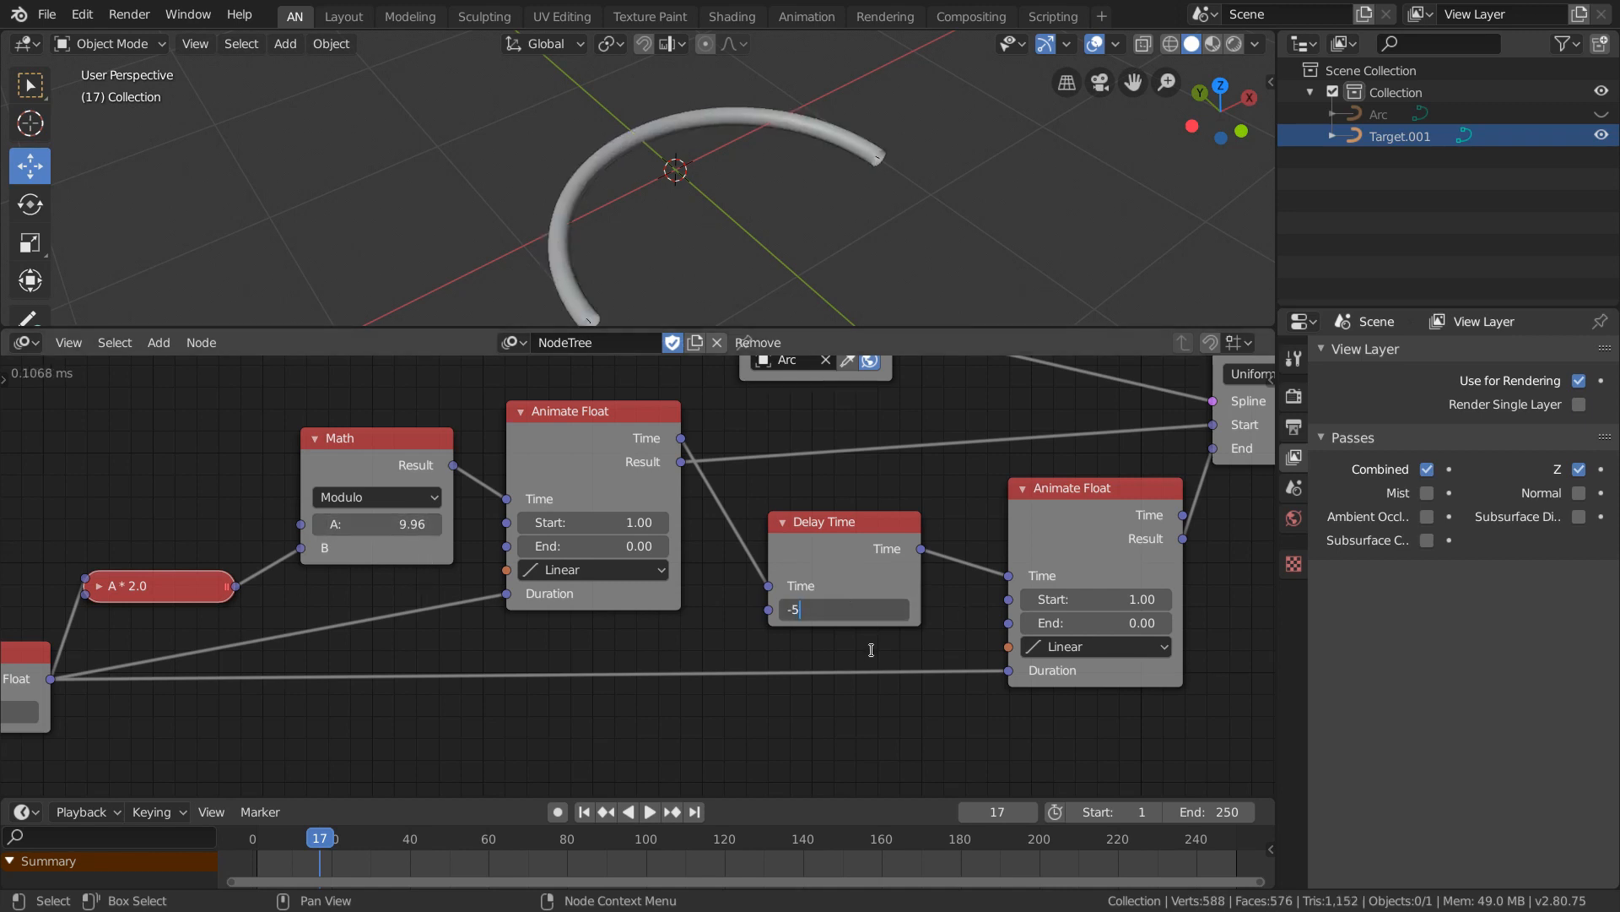
pyautogui.press('Return')
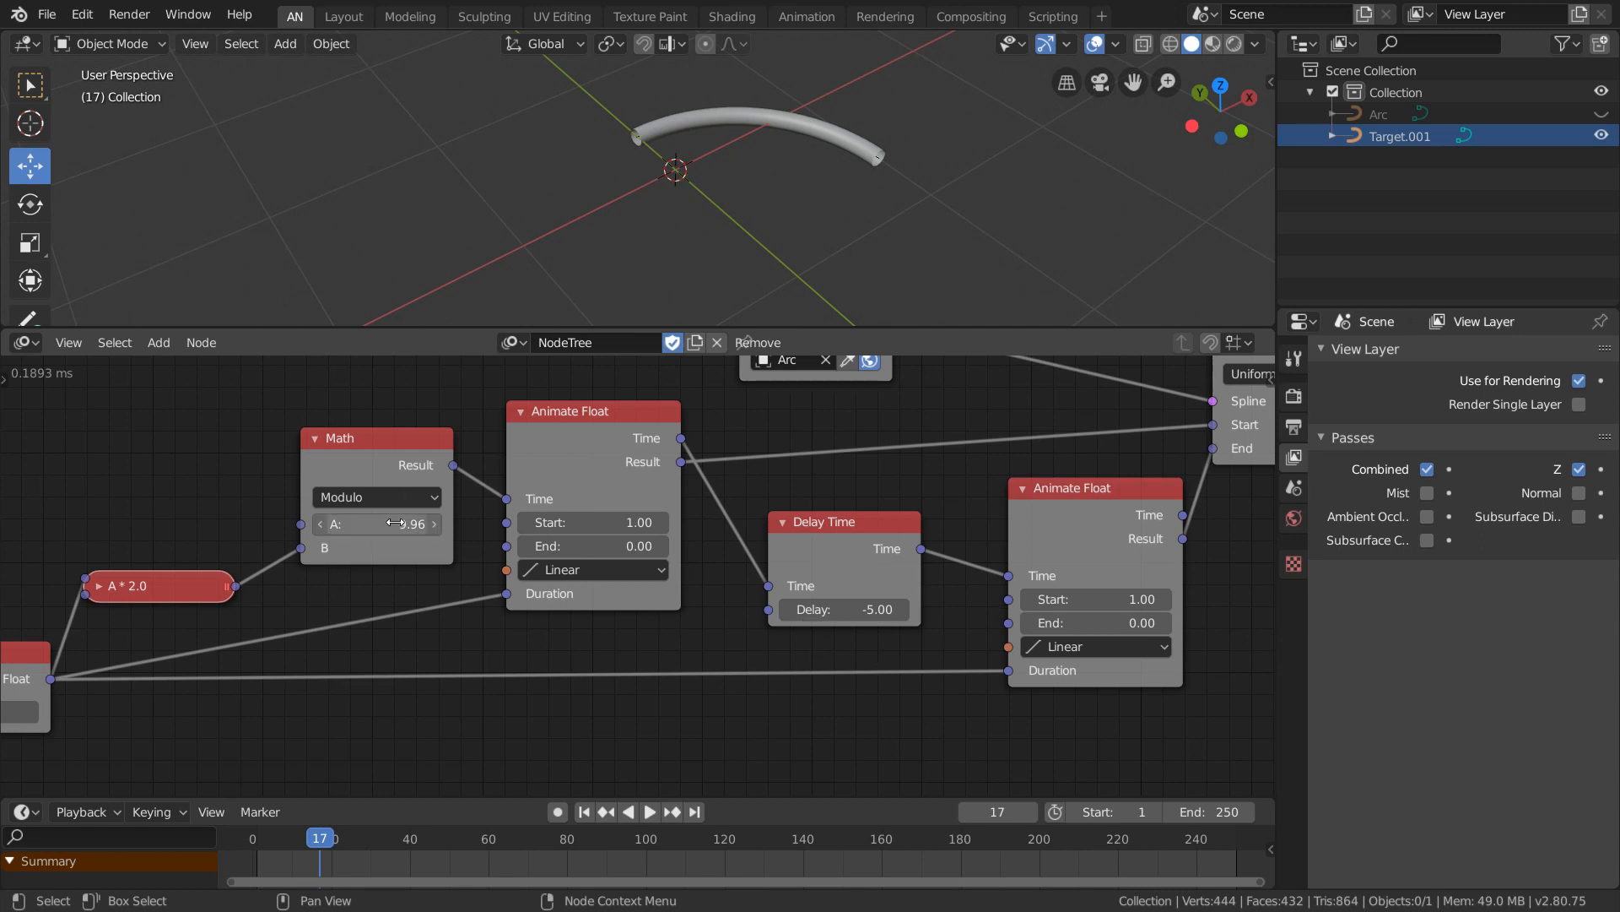
pyautogui.moveTo(394, 523); pyautogui.dragTo(512, 523)
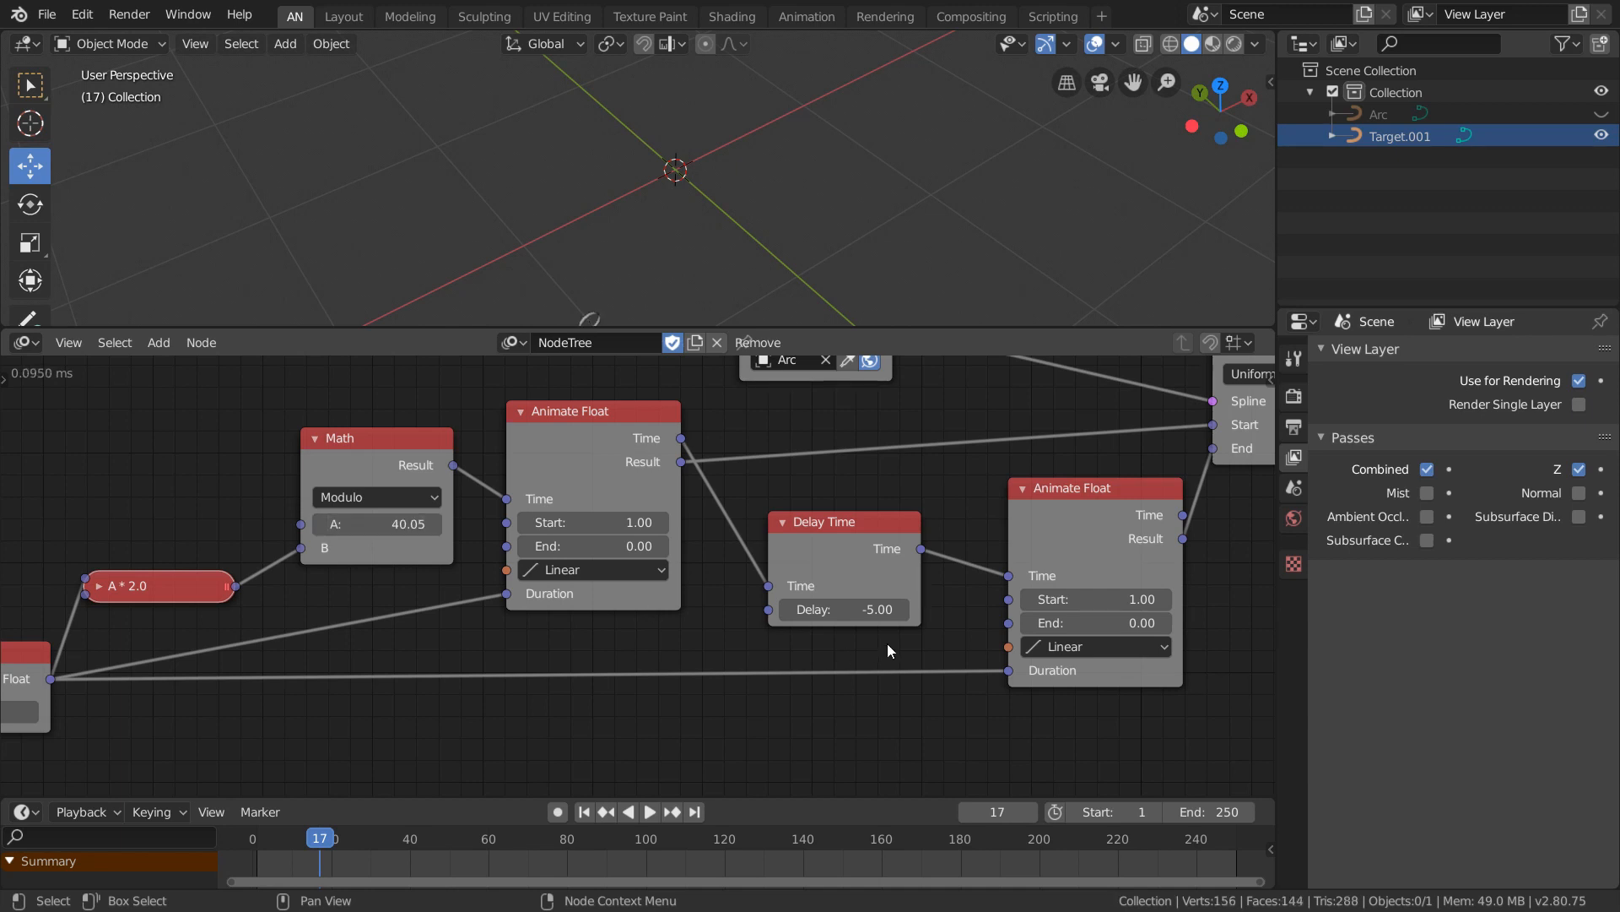
# Move the Float Input and collapsed Multiply node farther from the Modulo node and narrow the Multiply node.
pyautogui.moveTo(545, 619); pyautogui.dragTo(741, 550, button='middle')
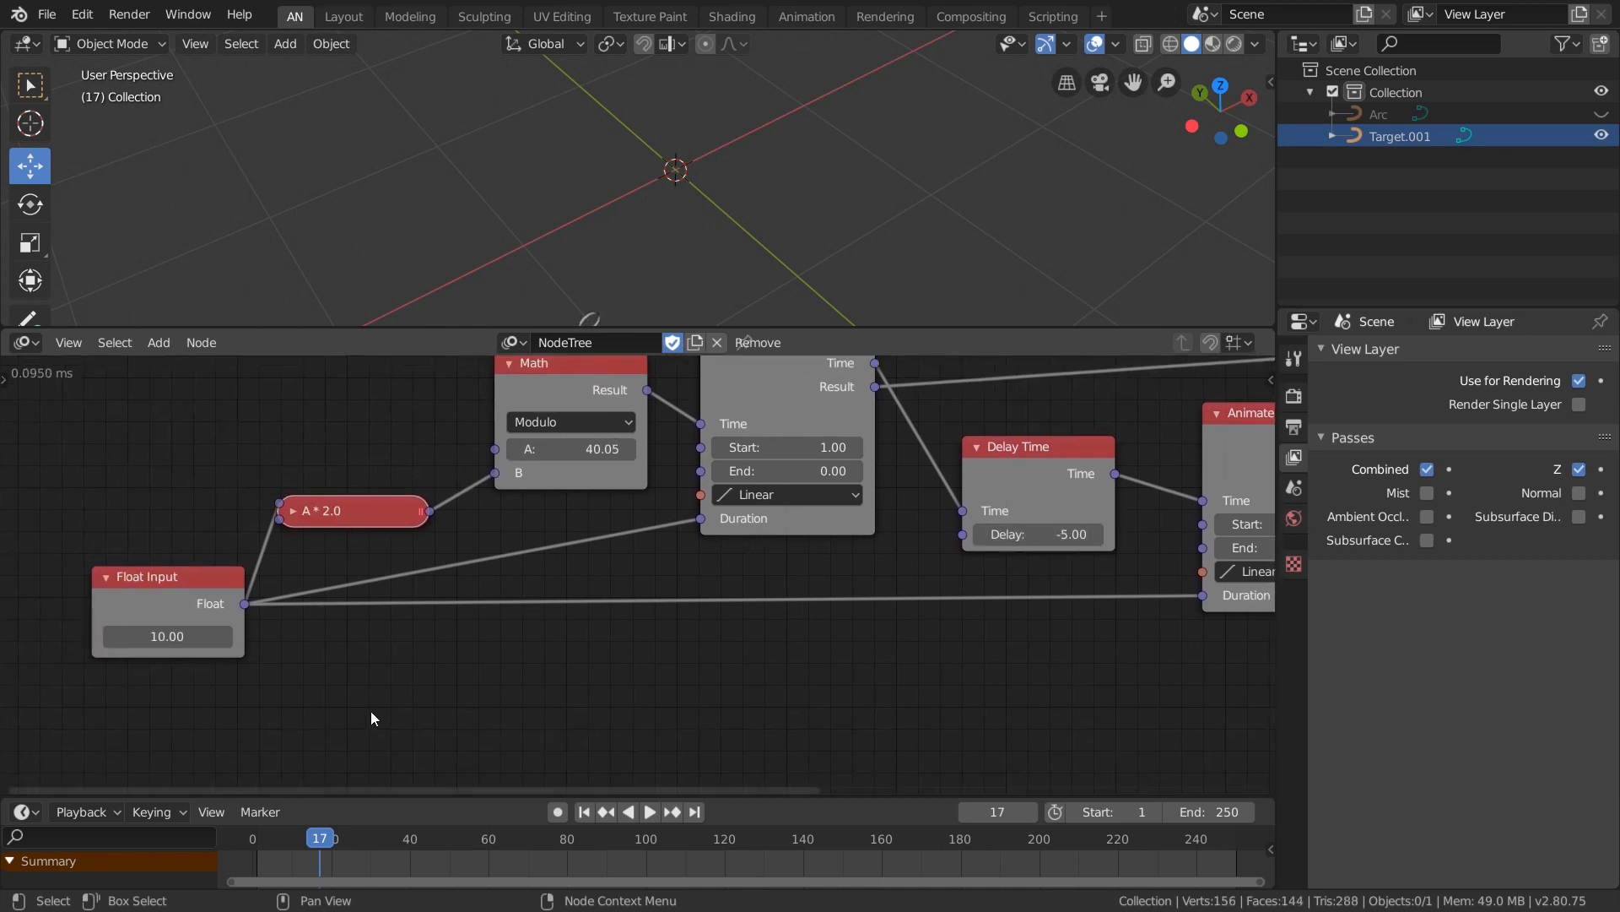
pyautogui.moveTo(140, 598); pyautogui.dragTo(73, 600)
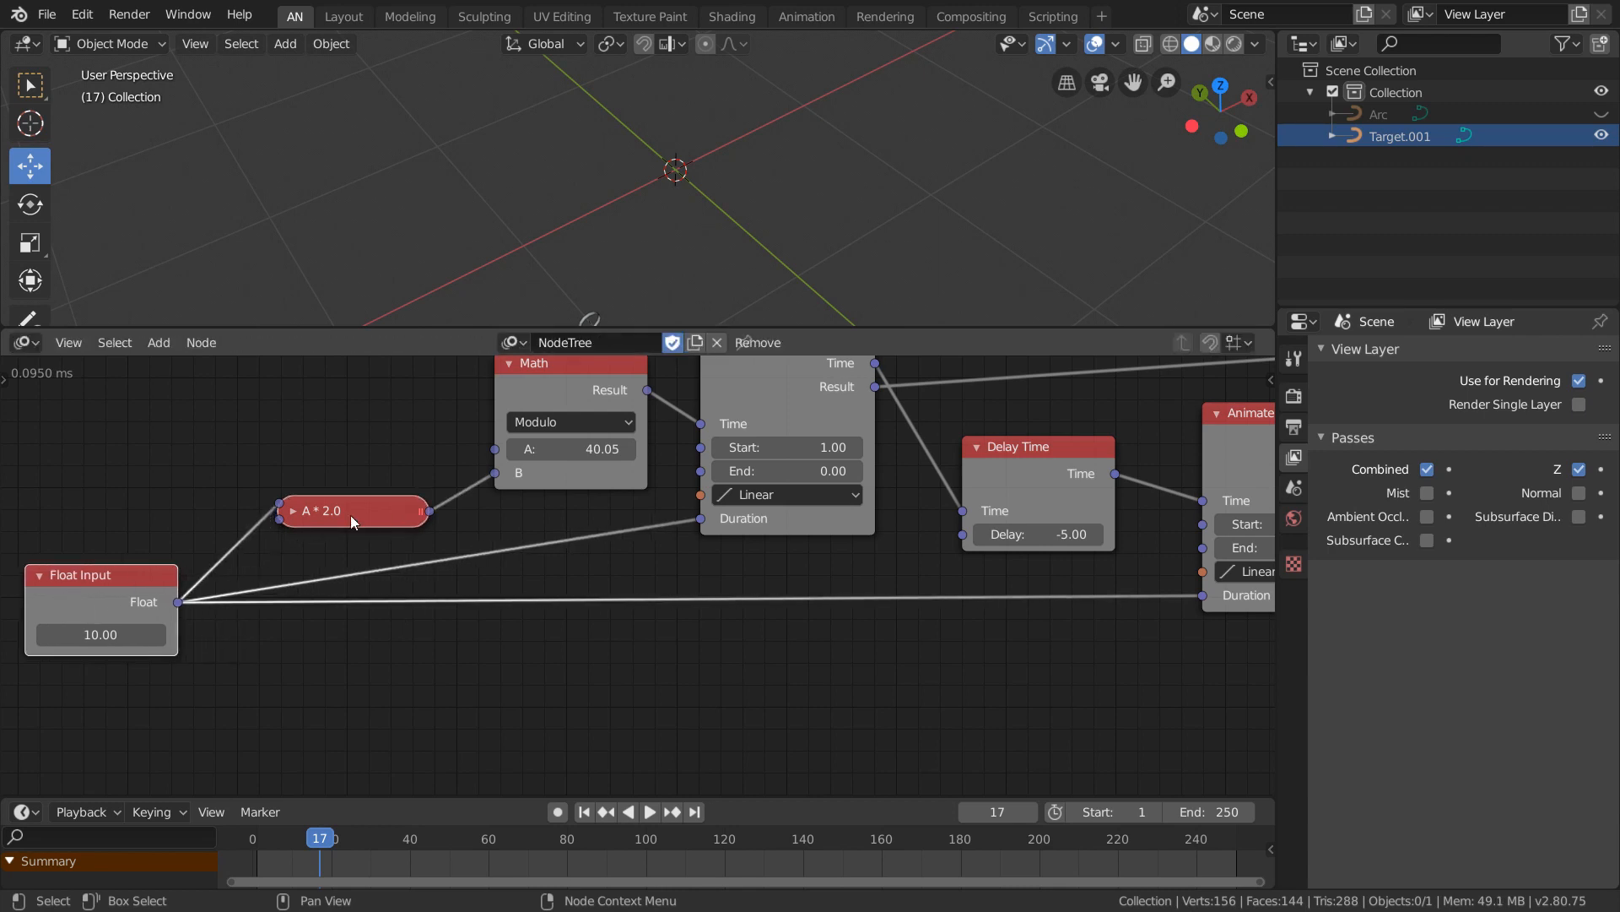
pyautogui.moveTo(390, 515); pyautogui.dragTo(274, 528)
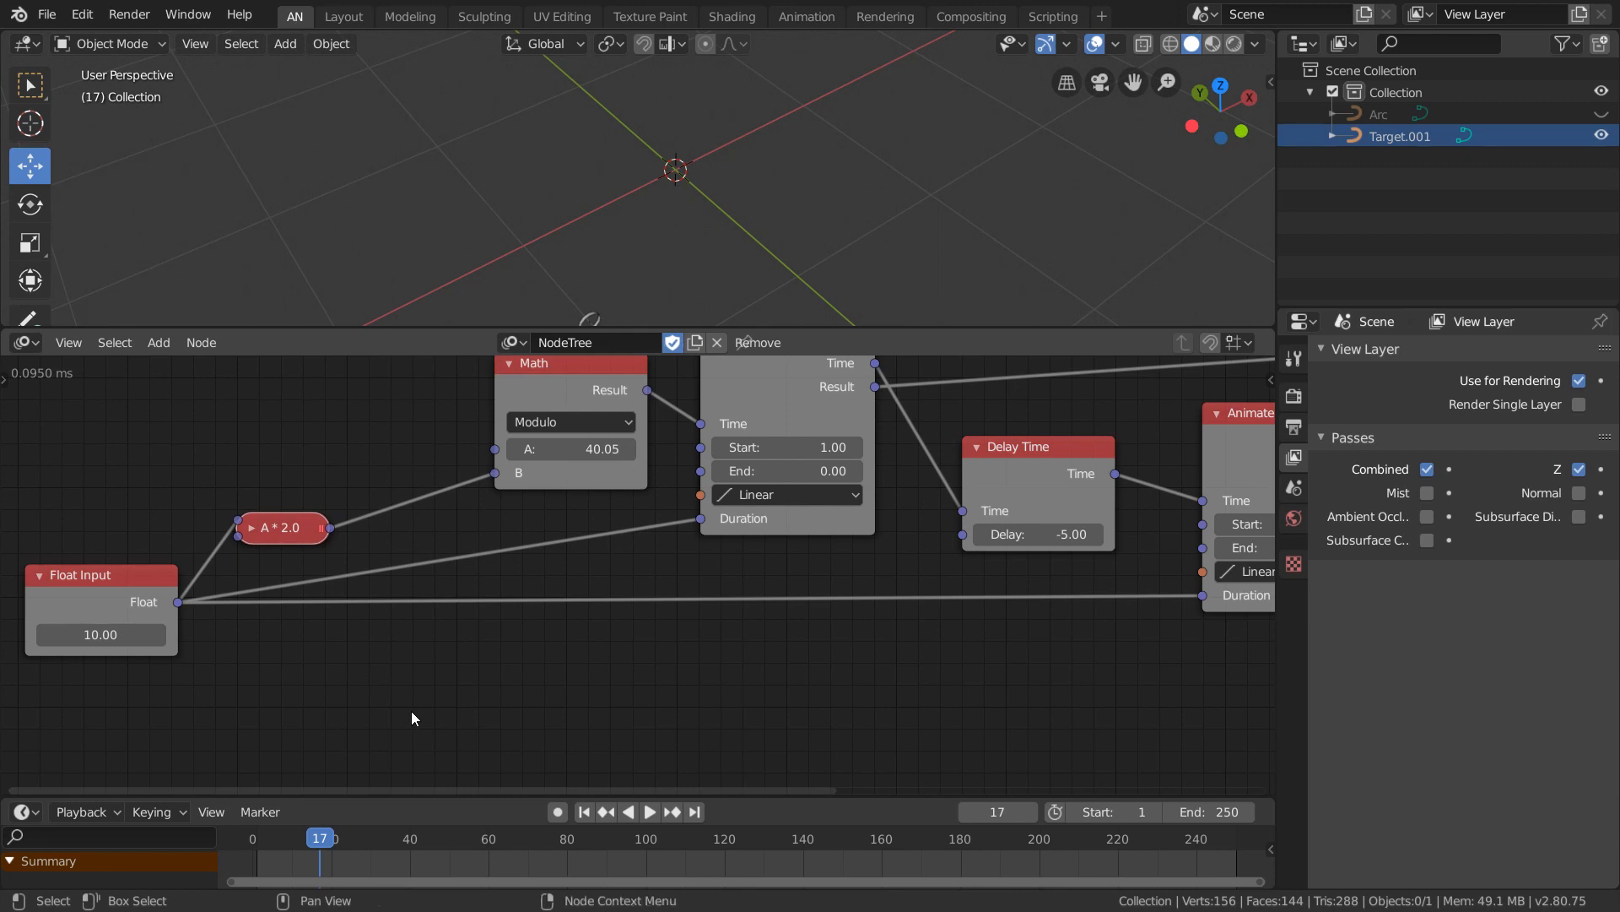
# Add a second Float Input node below the first one and set its value to 5.
pyautogui.hotkey('ctrl', 'a')
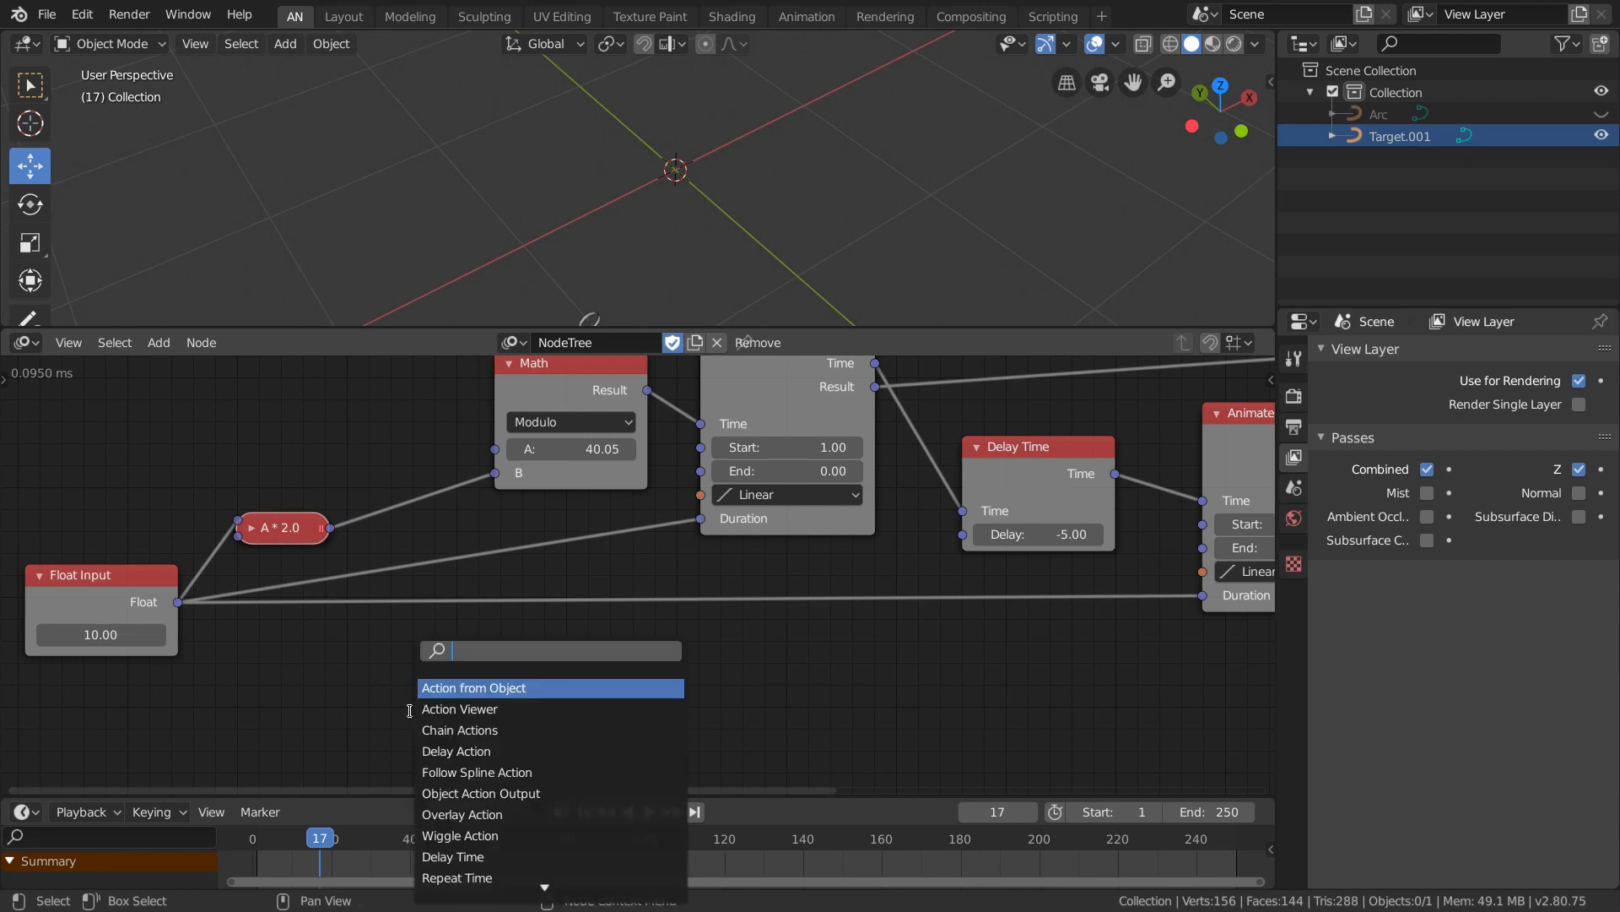
pyautogui.write('float i')
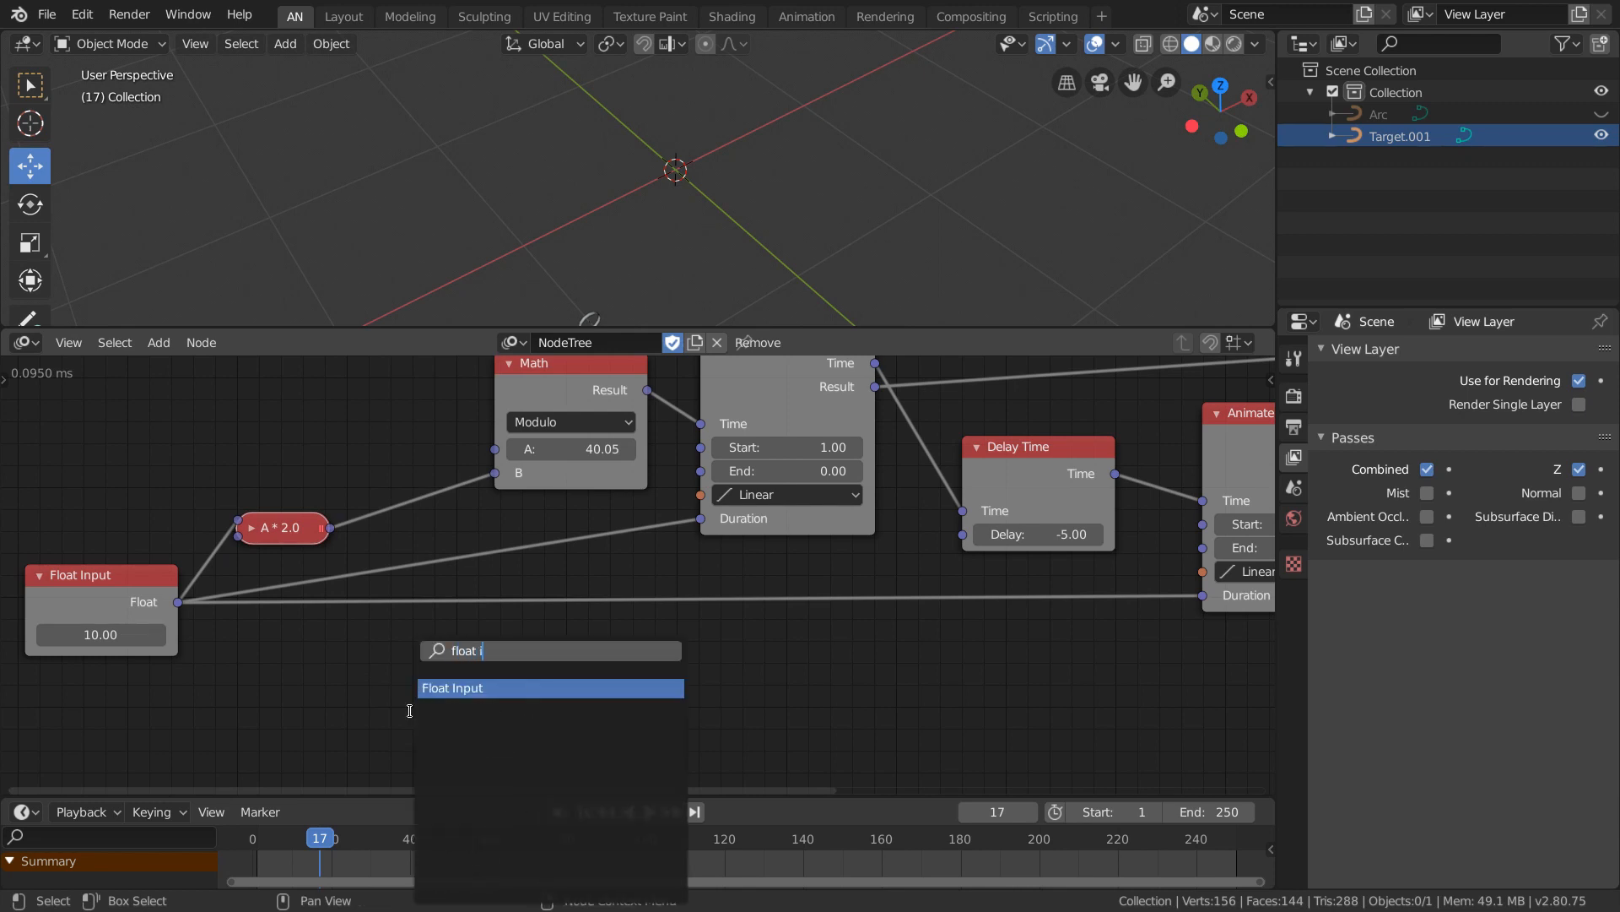
pyautogui.press('Return')
pyautogui.click(289, 659)
pyautogui.click(360, 726)
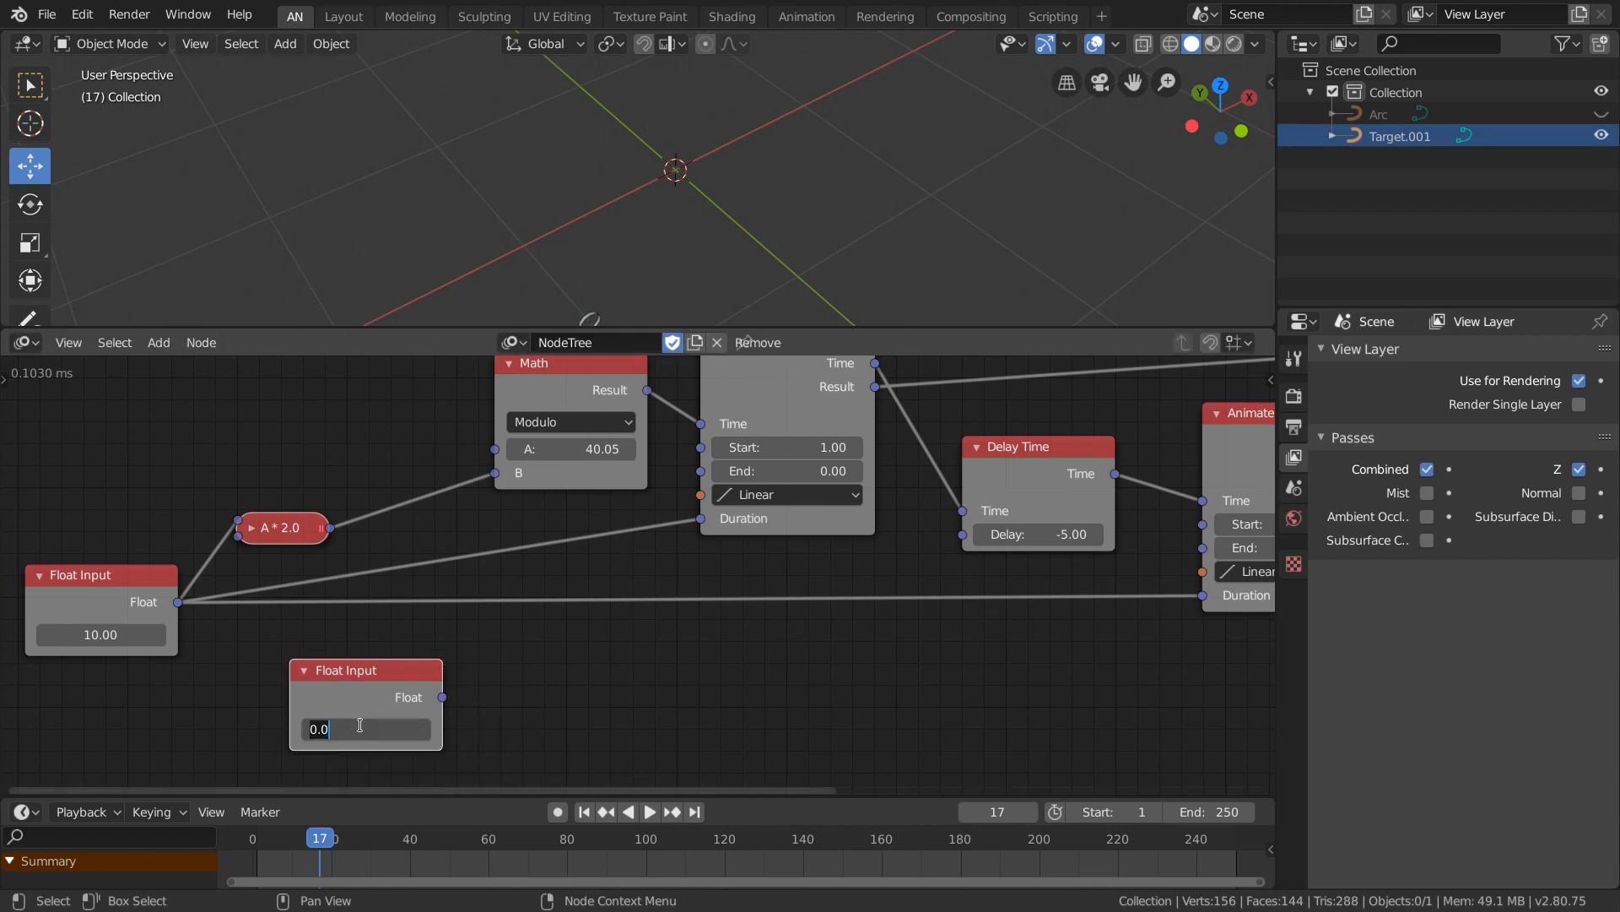
pyautogui.write('5')
pyautogui.press('Return')
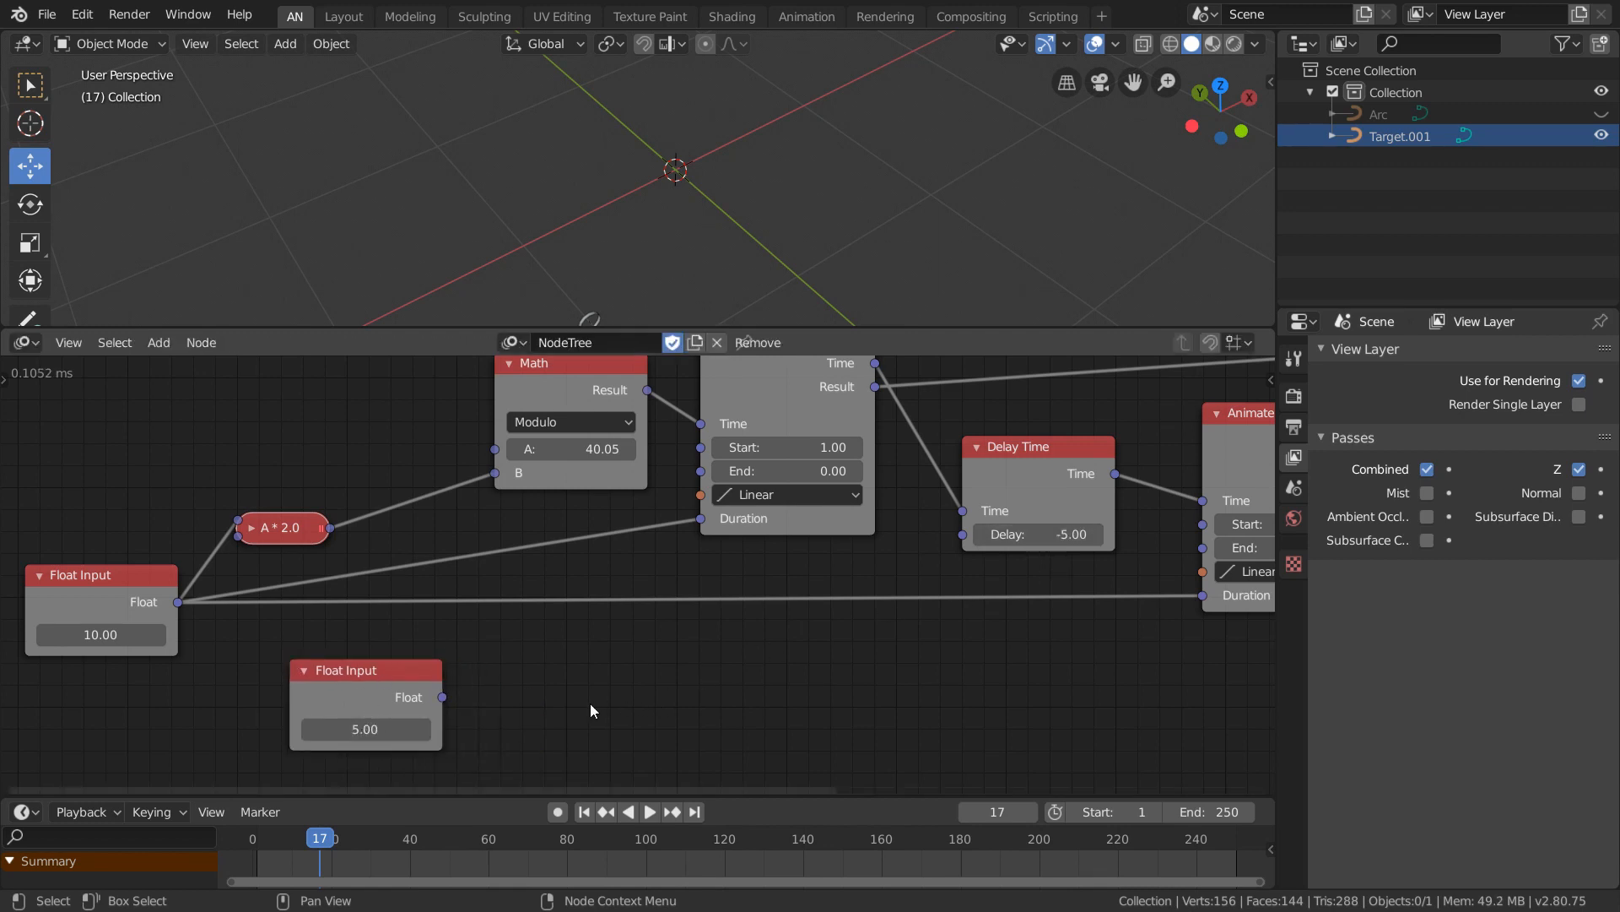
# Add a Float Math node multiplying the new Float Input by -1 and collapse it beside that input.
pyautogui.hotkey('ctrl', 'a')
pyautogui.write('float m')
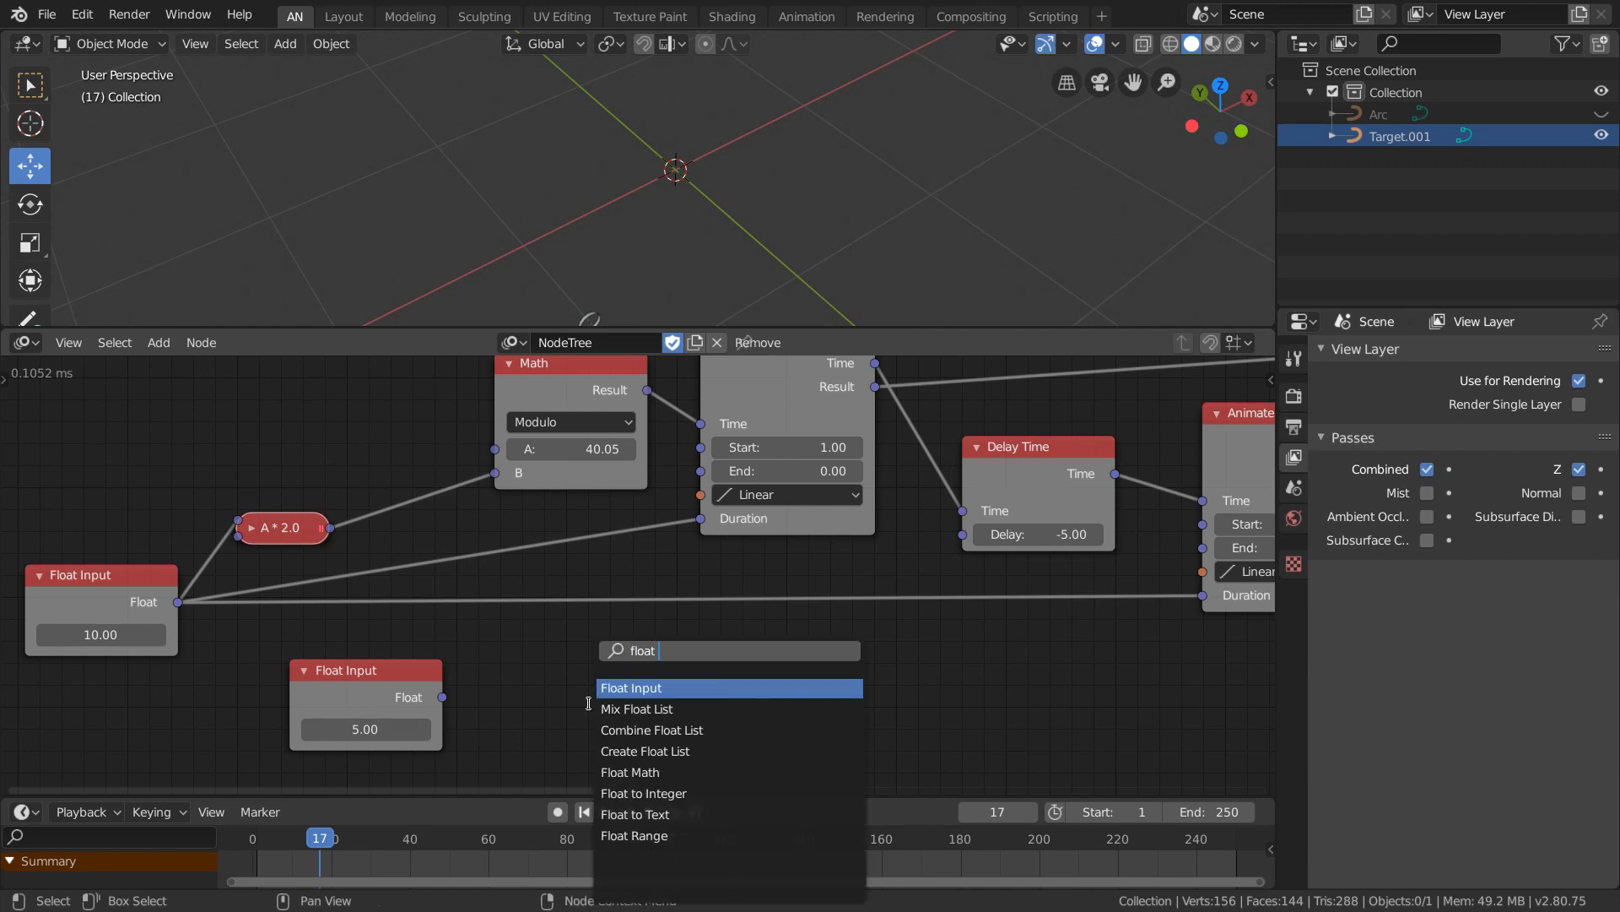
pyautogui.press('Return')
pyautogui.click(585, 632)
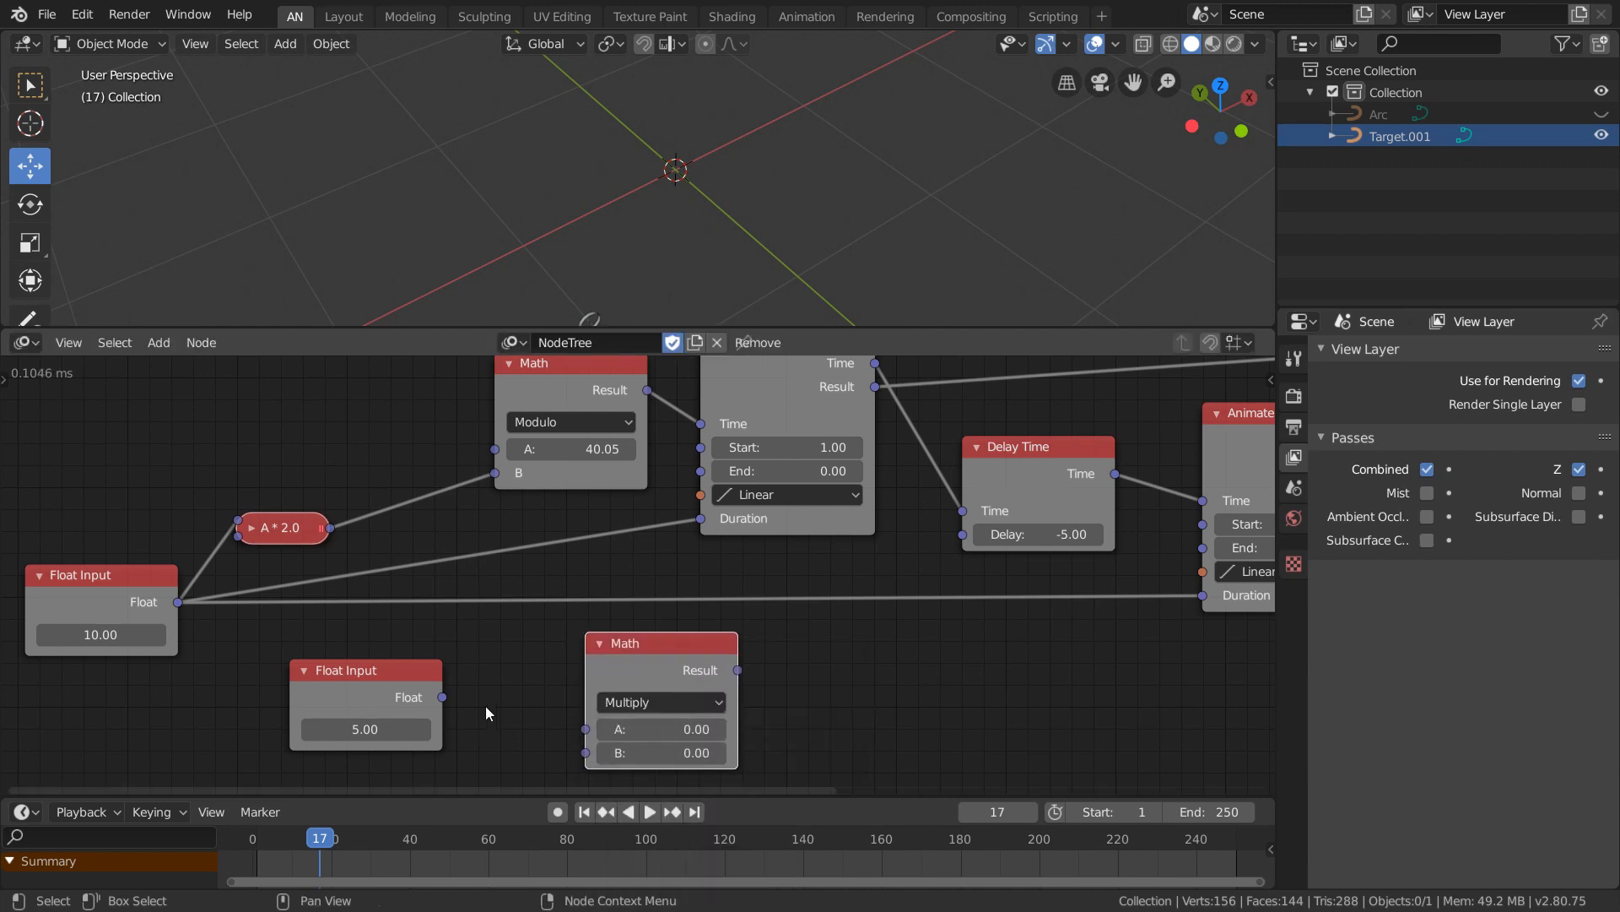
pyautogui.moveTo(442, 698); pyautogui.dragTo(586, 730)
pyautogui.click(676, 753)
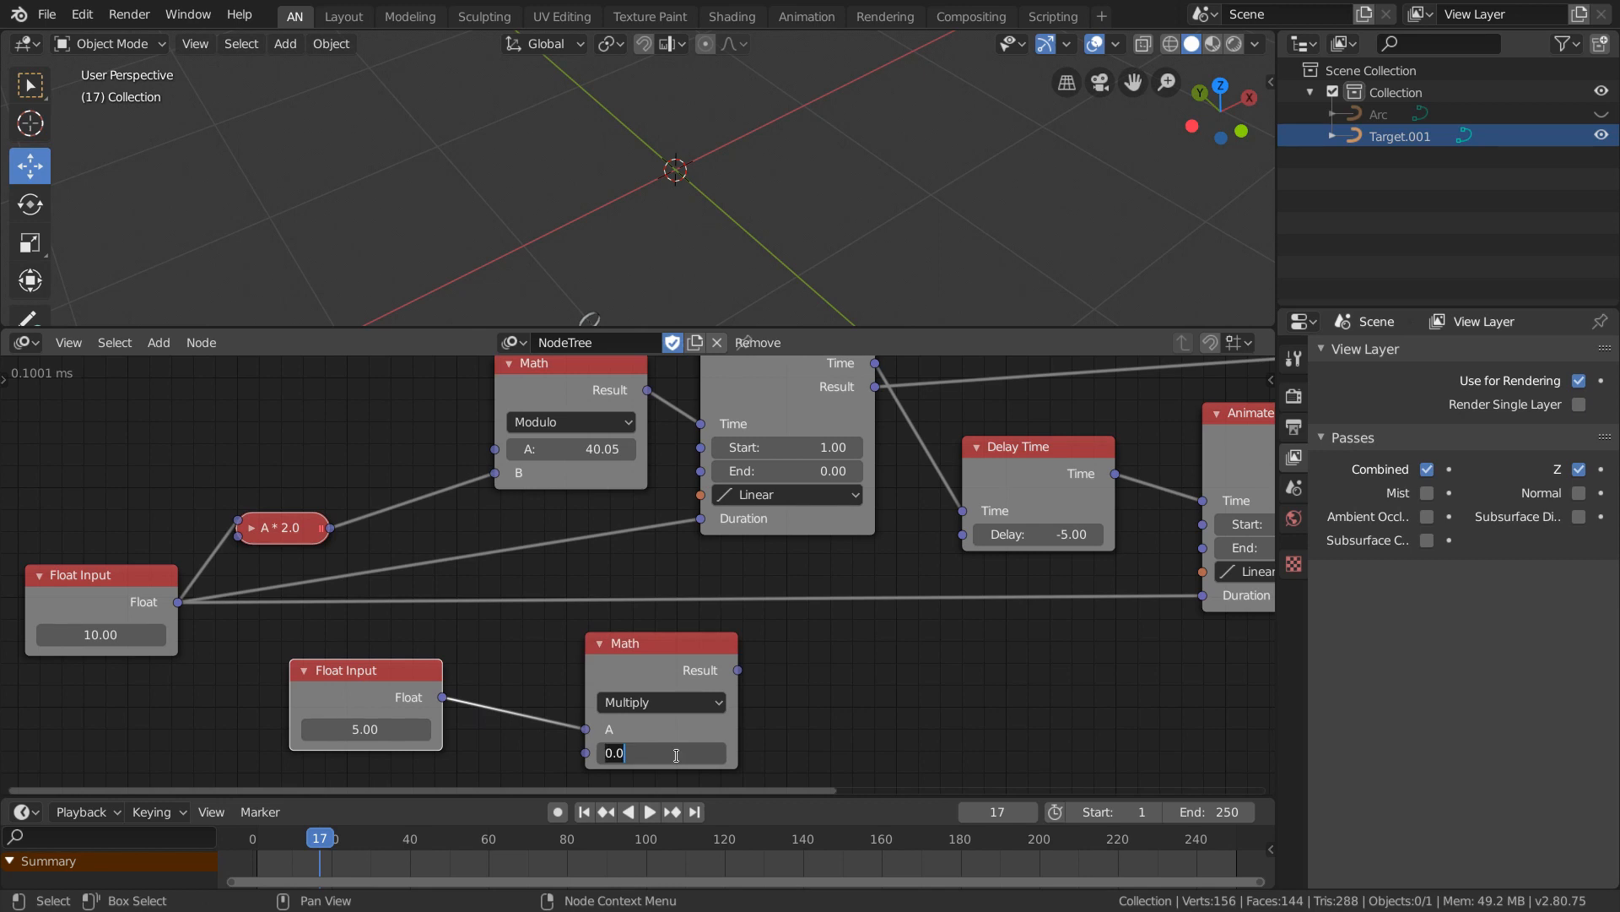
pyautogui.write('-1')
pyautogui.press('Return')
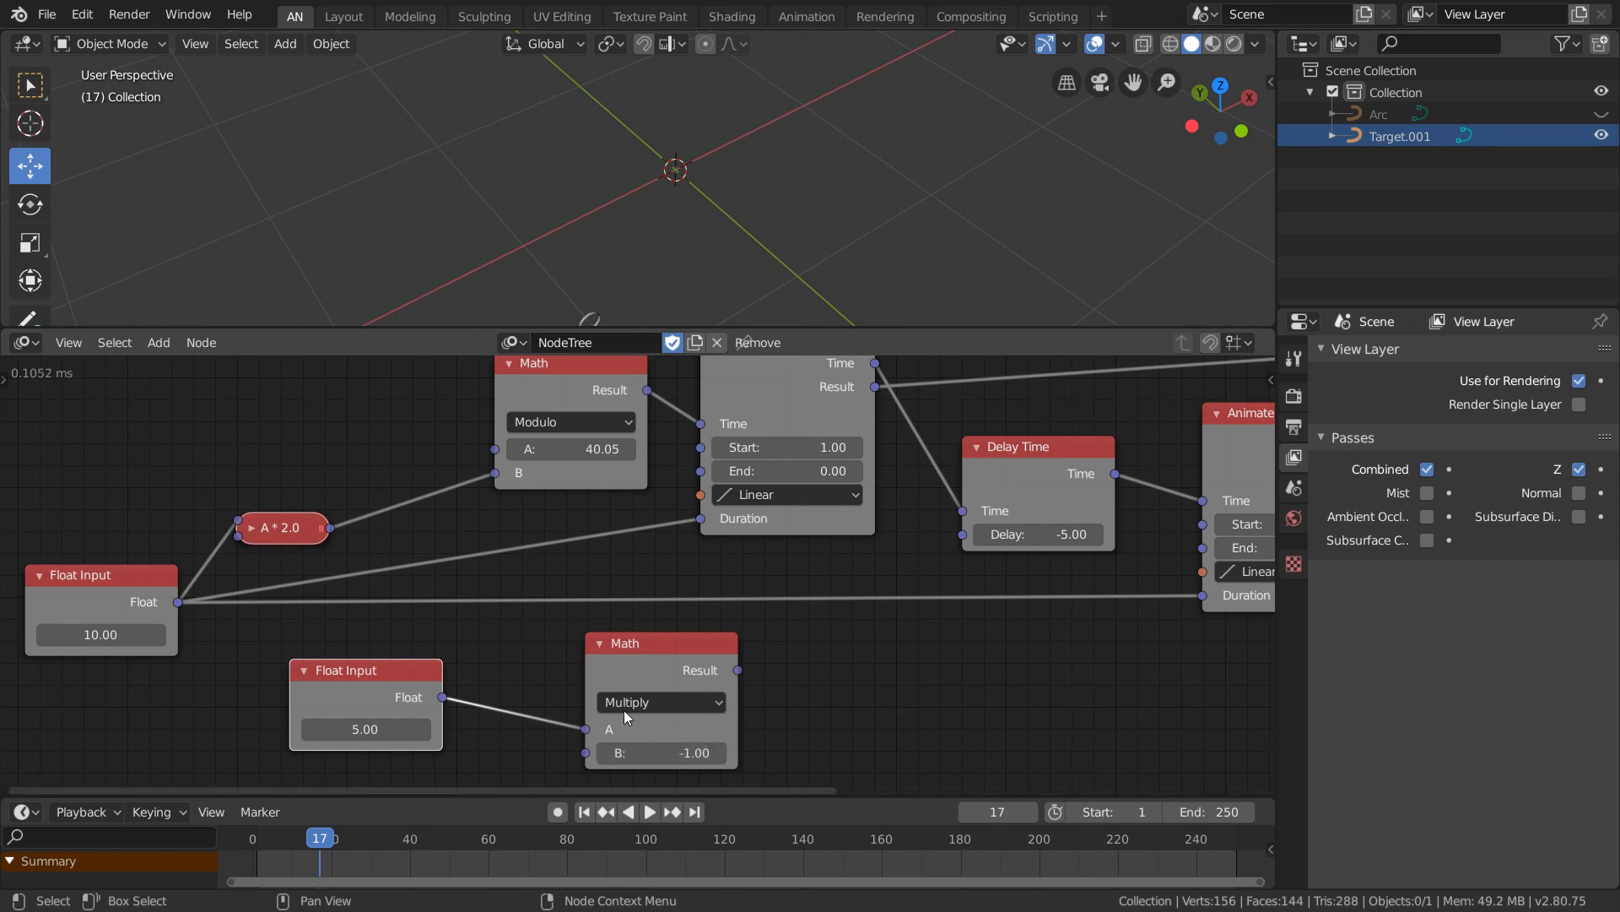
pyautogui.click(598, 644)
pyautogui.moveTo(650, 646); pyautogui.dragTo(562, 686)
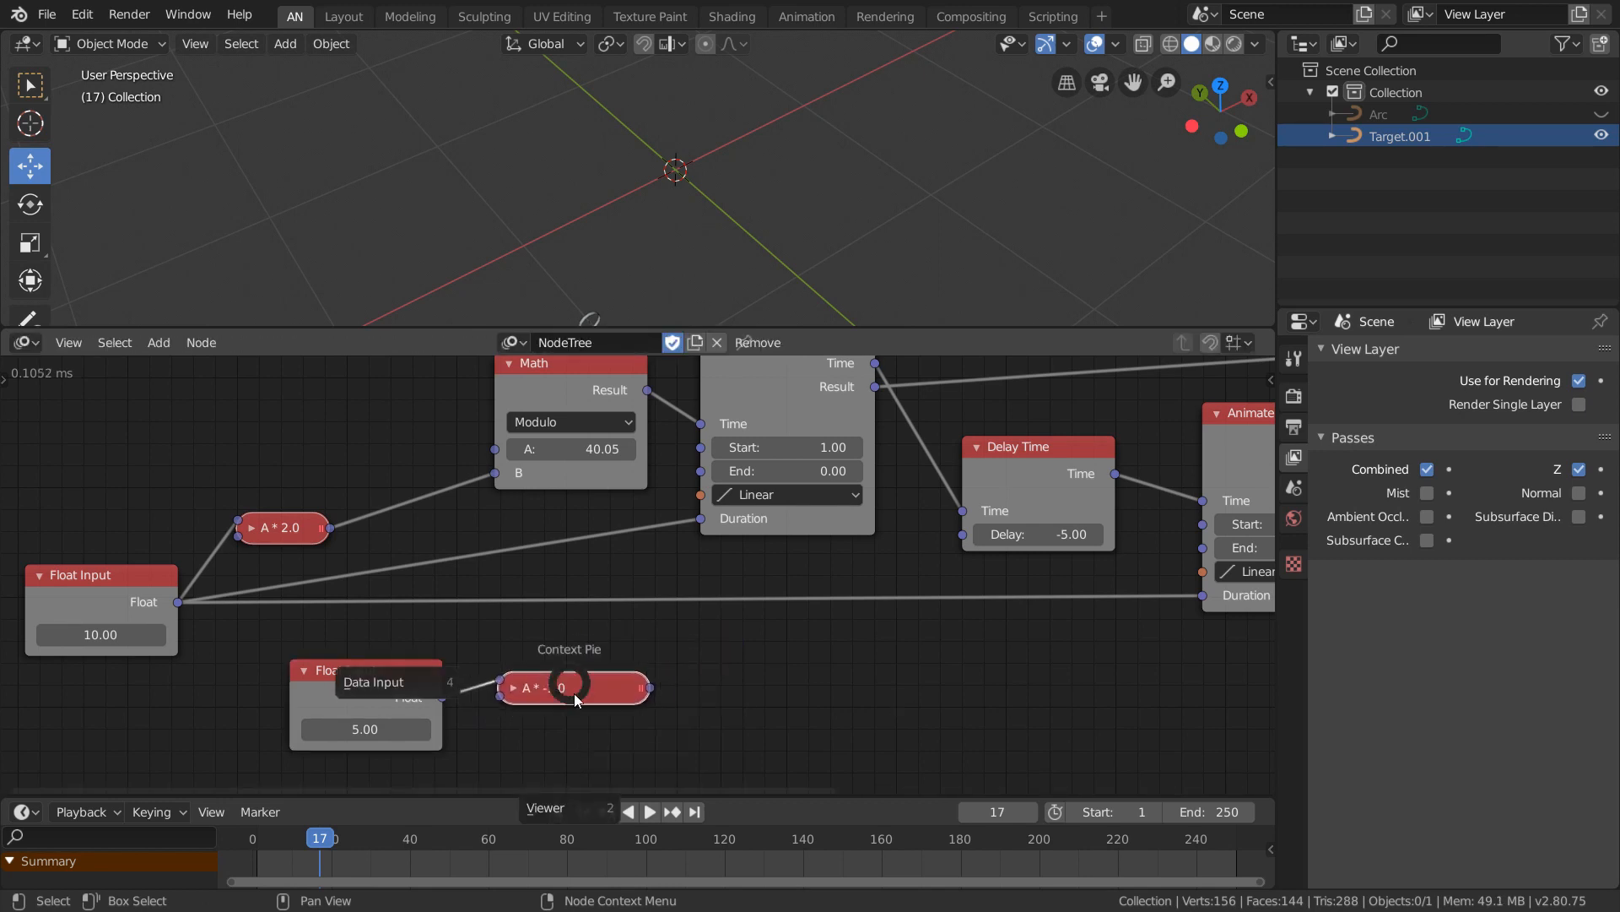
# Check the A * -1.0 node's result in a temporary Viewer and link it to the Delay Time node's Delay input.
pyautogui.press('w')
pyautogui.click(589, 817)
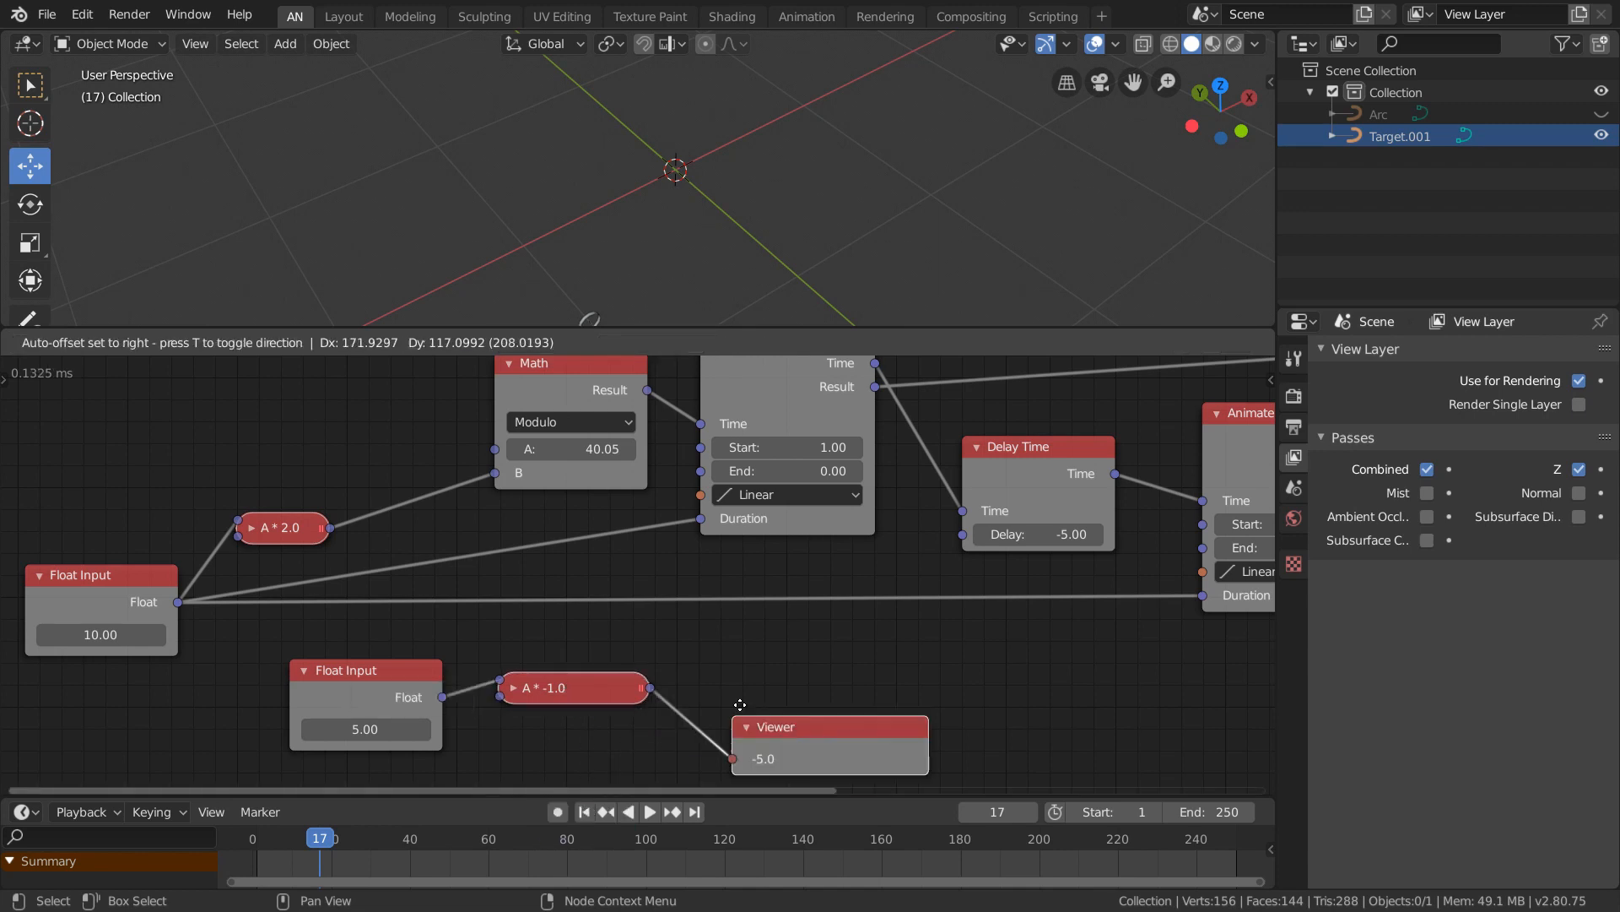
pyautogui.click(852, 649)
pyautogui.moveTo(650, 687); pyautogui.dragTo(974, 535)
pyautogui.press('x')
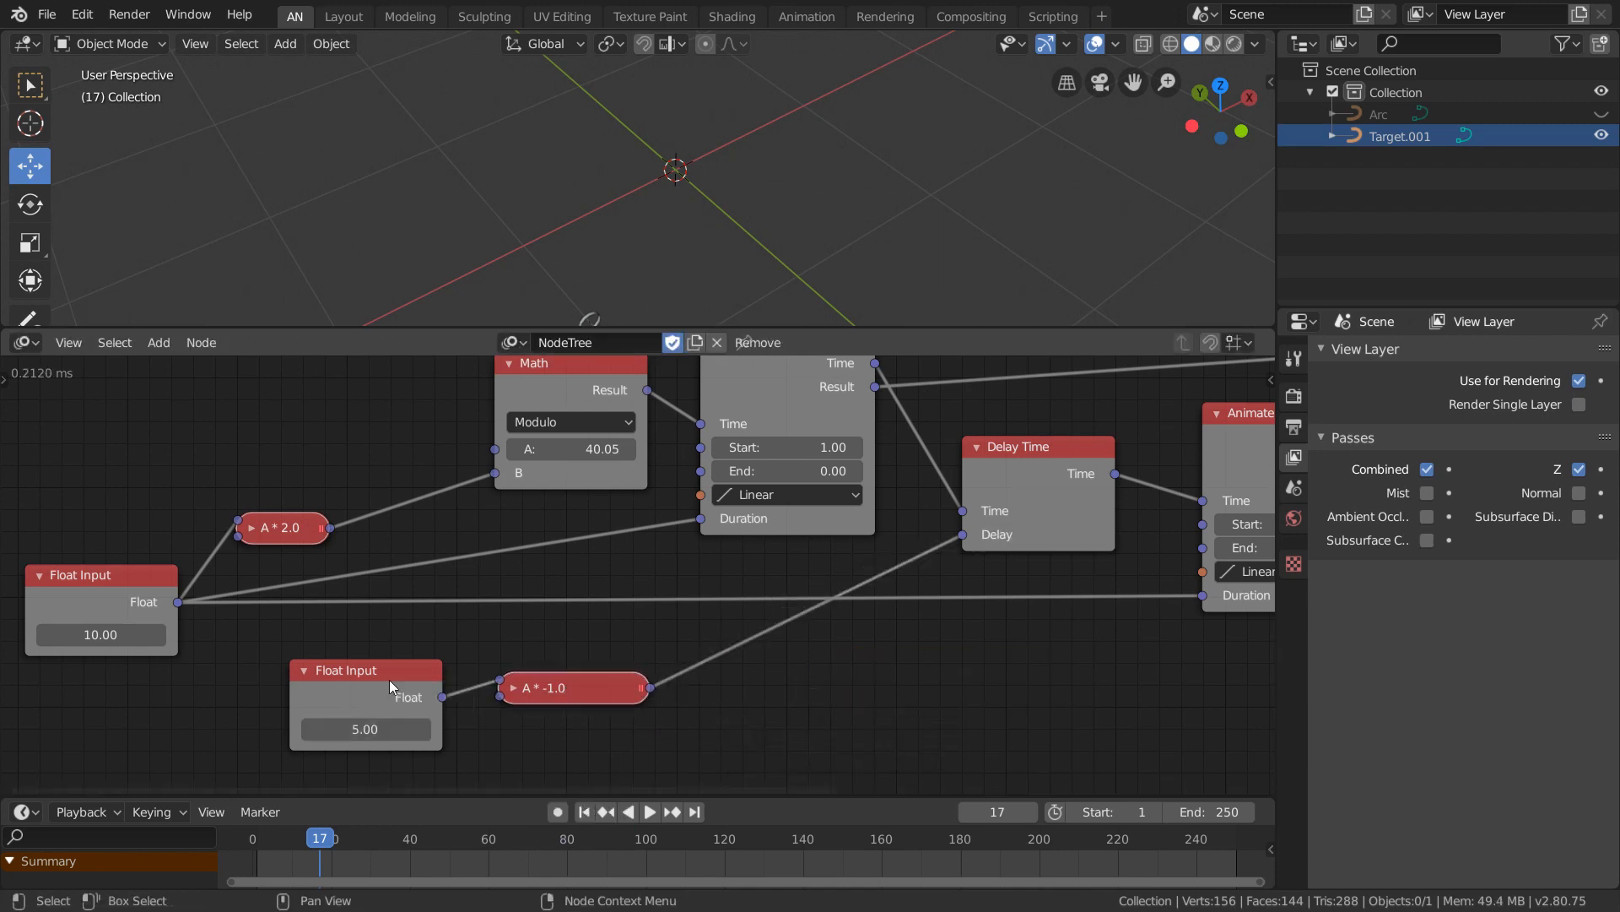
# Shift the first Float Input and its A * 2.0 node outward, and place a duplicate of A * 2.0 above it.
pyautogui.moveTo(152, 576); pyautogui.dragTo(118, 577)
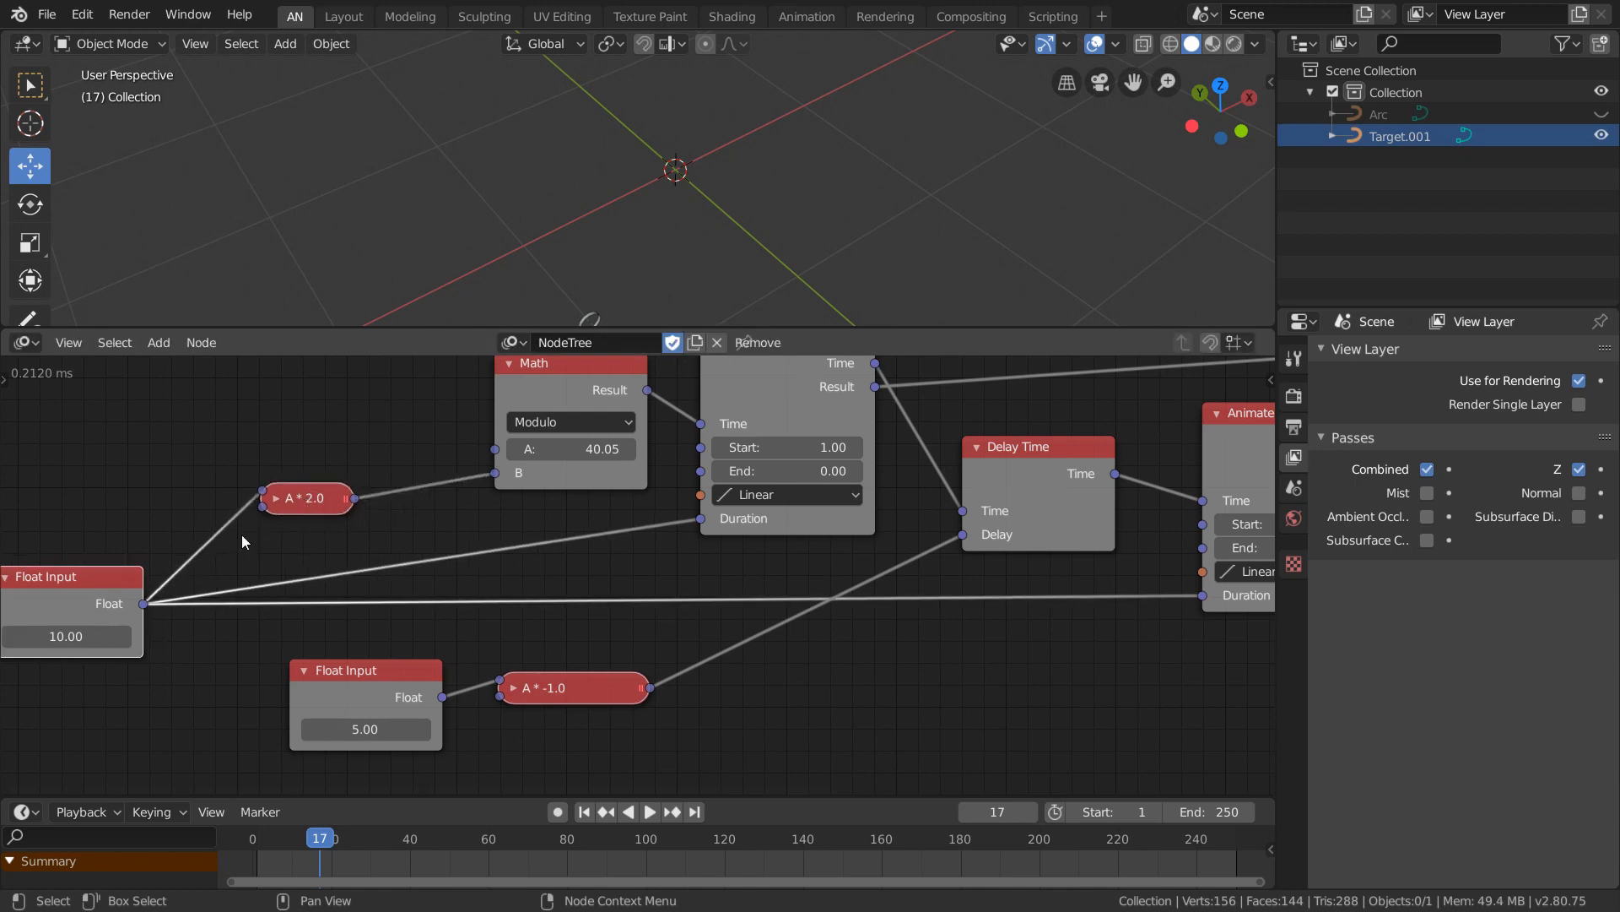
pyautogui.moveTo(292, 501); pyautogui.dragTo(260, 502)
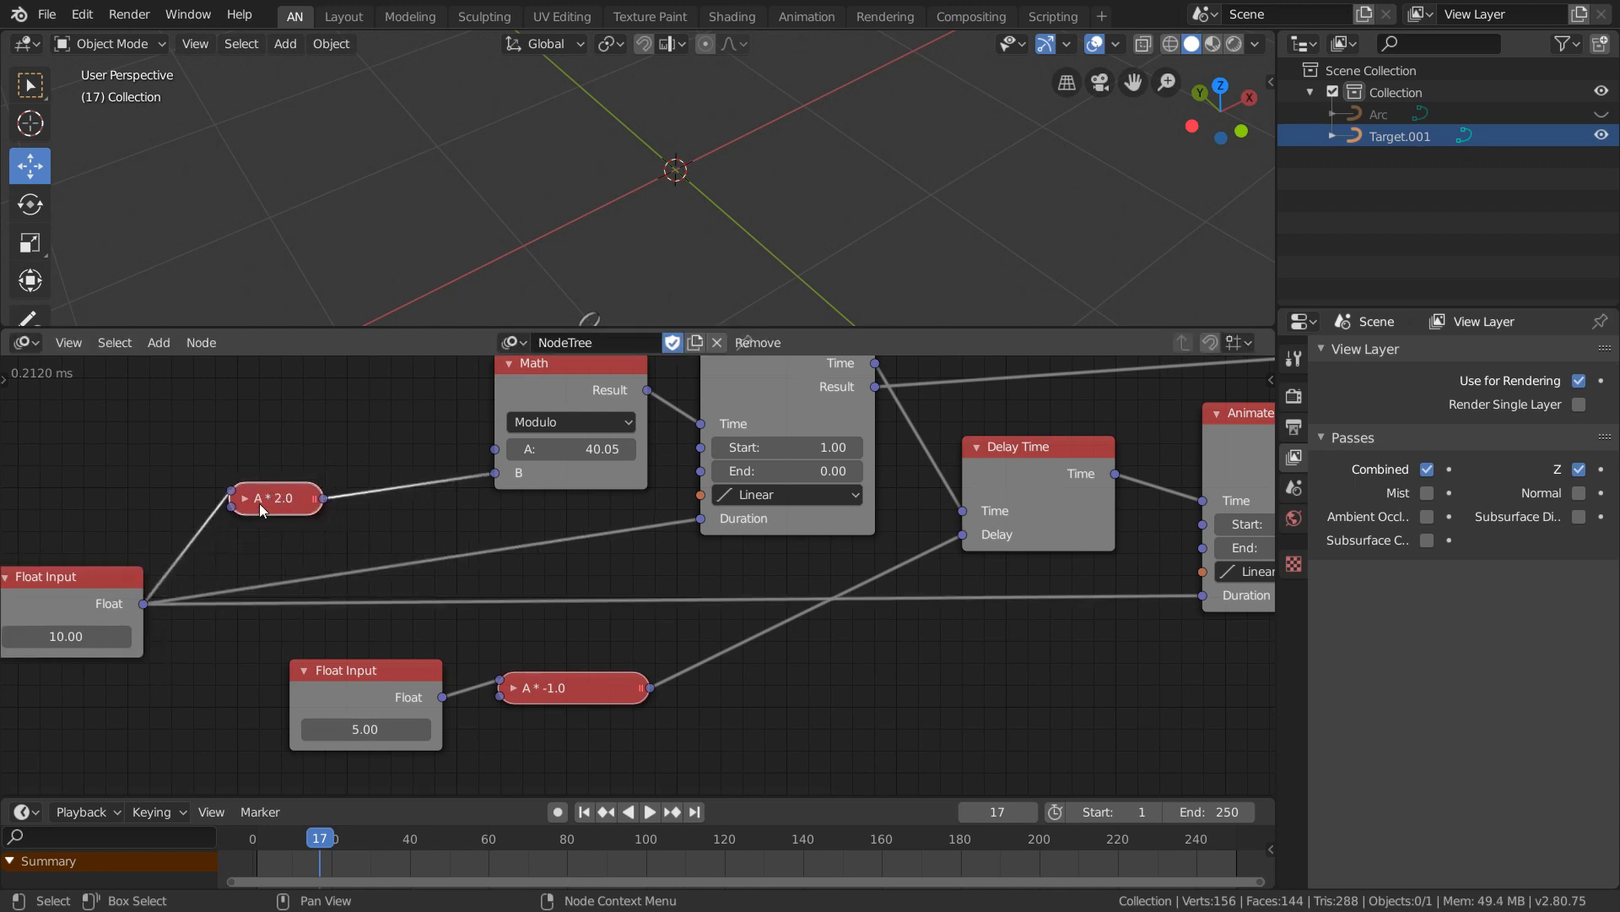
pyautogui.hotkey('shift', 'd')
pyautogui.click(345, 413)
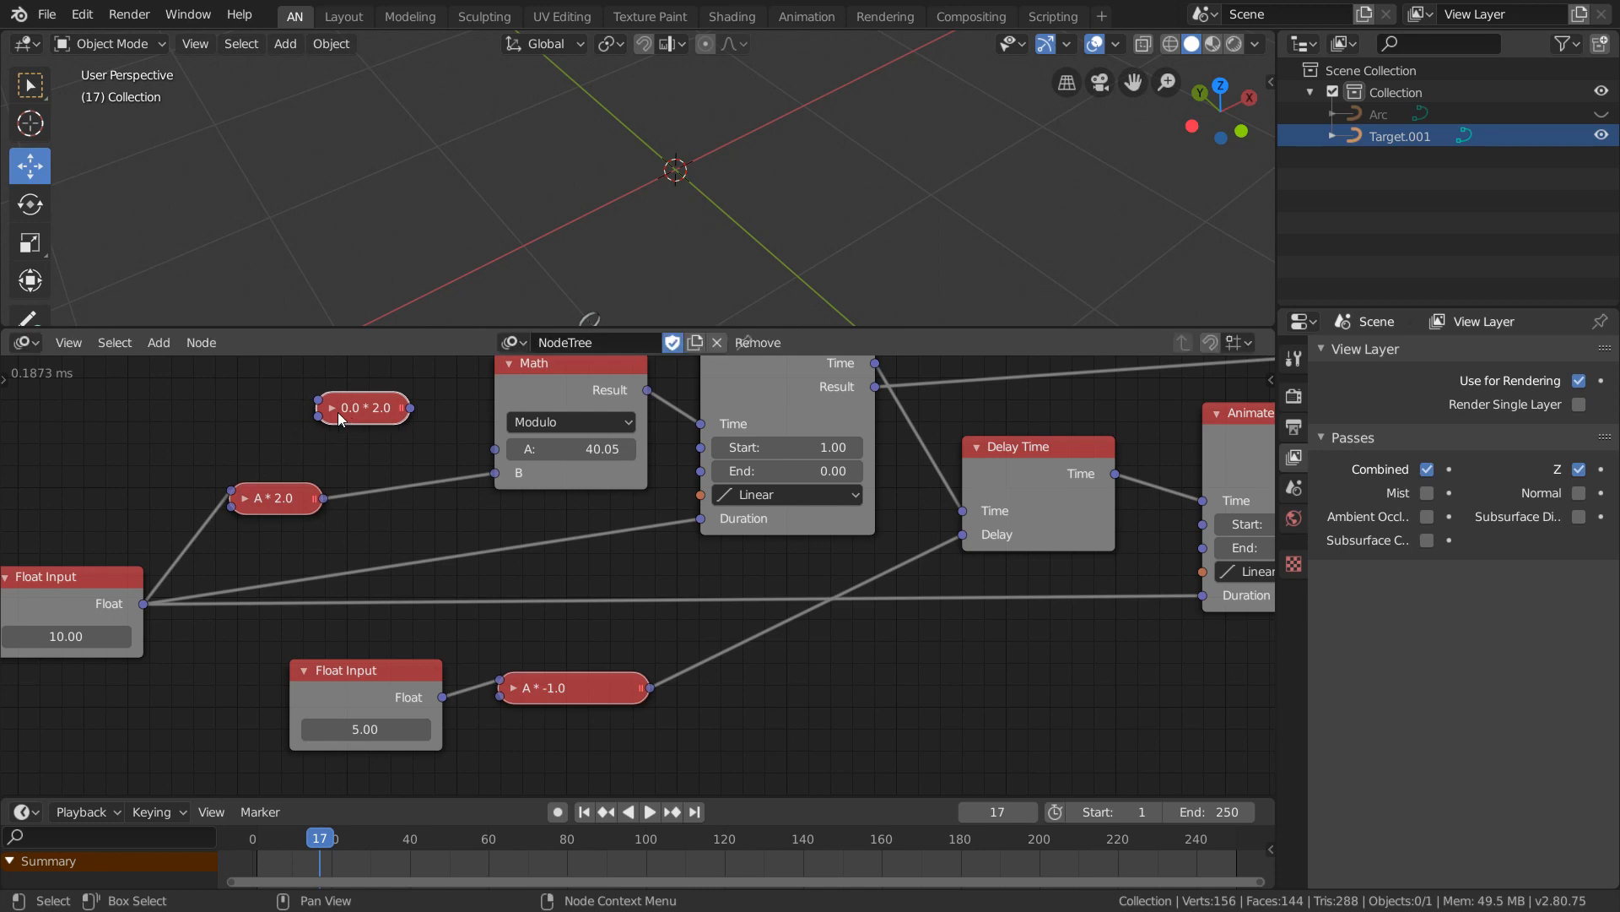
# Insert the duplicated math node after A * 2.0 as Subtract, link the second Float Input to its B, and collapse it.
pyautogui.click(331, 409)
pyautogui.moveTo(357, 412); pyautogui.dragTo(443, 451)
pyautogui.click(481, 572)
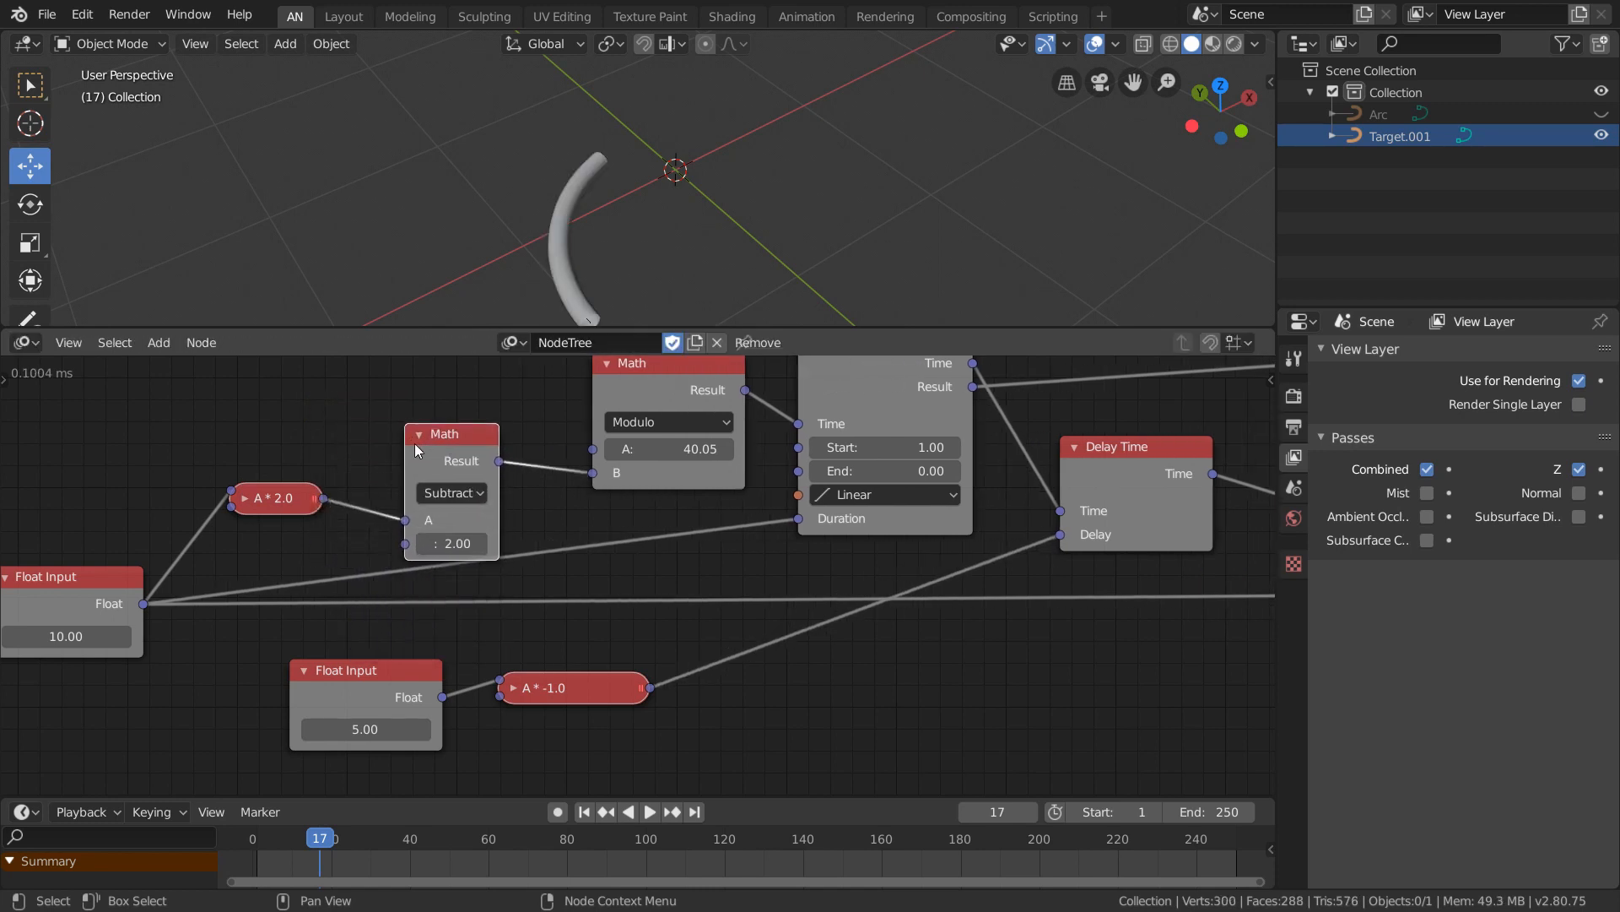
pyautogui.moveTo(371, 707); pyautogui.dragTo(351, 614)
pyautogui.moveTo(415, 540); pyautogui.dragTo(413, 542)
pyautogui.click(419, 433)
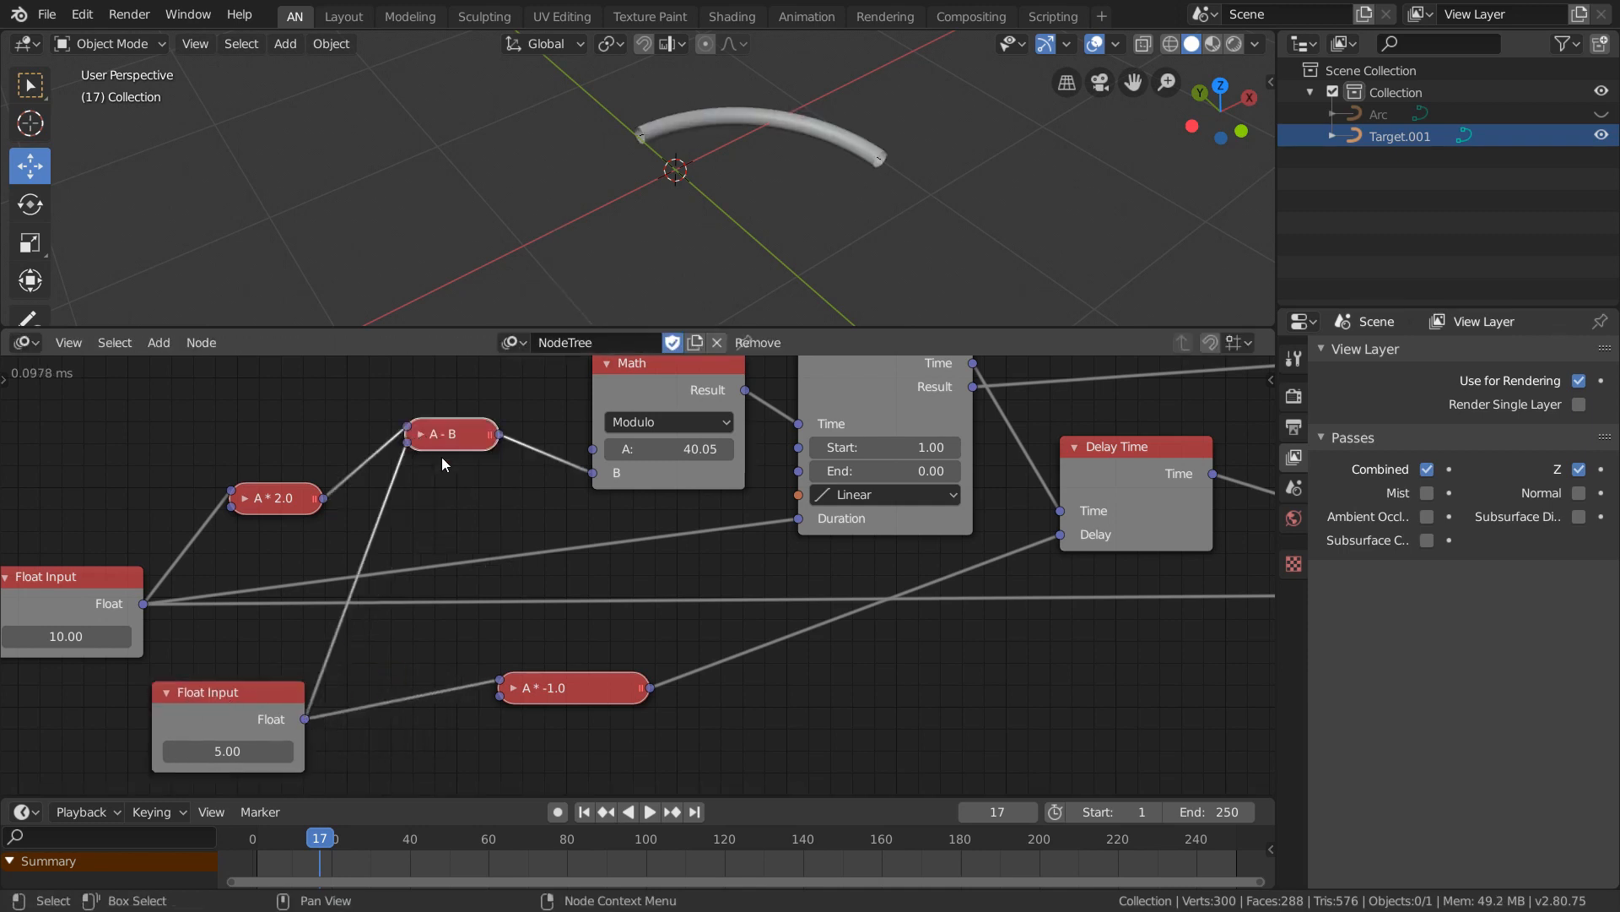
# Arrange the A - B node beside A * 2.0, and the second Float Input with its A * -1.0 node beneath the first Float Input.
pyautogui.moveTo(442, 458); pyautogui.dragTo(417, 505)
pyautogui.moveTo(240, 707); pyautogui.dragTo(84, 696)
pyautogui.moveTo(578, 688); pyautogui.dragTo(342, 704)
pyautogui.click(695, 693)
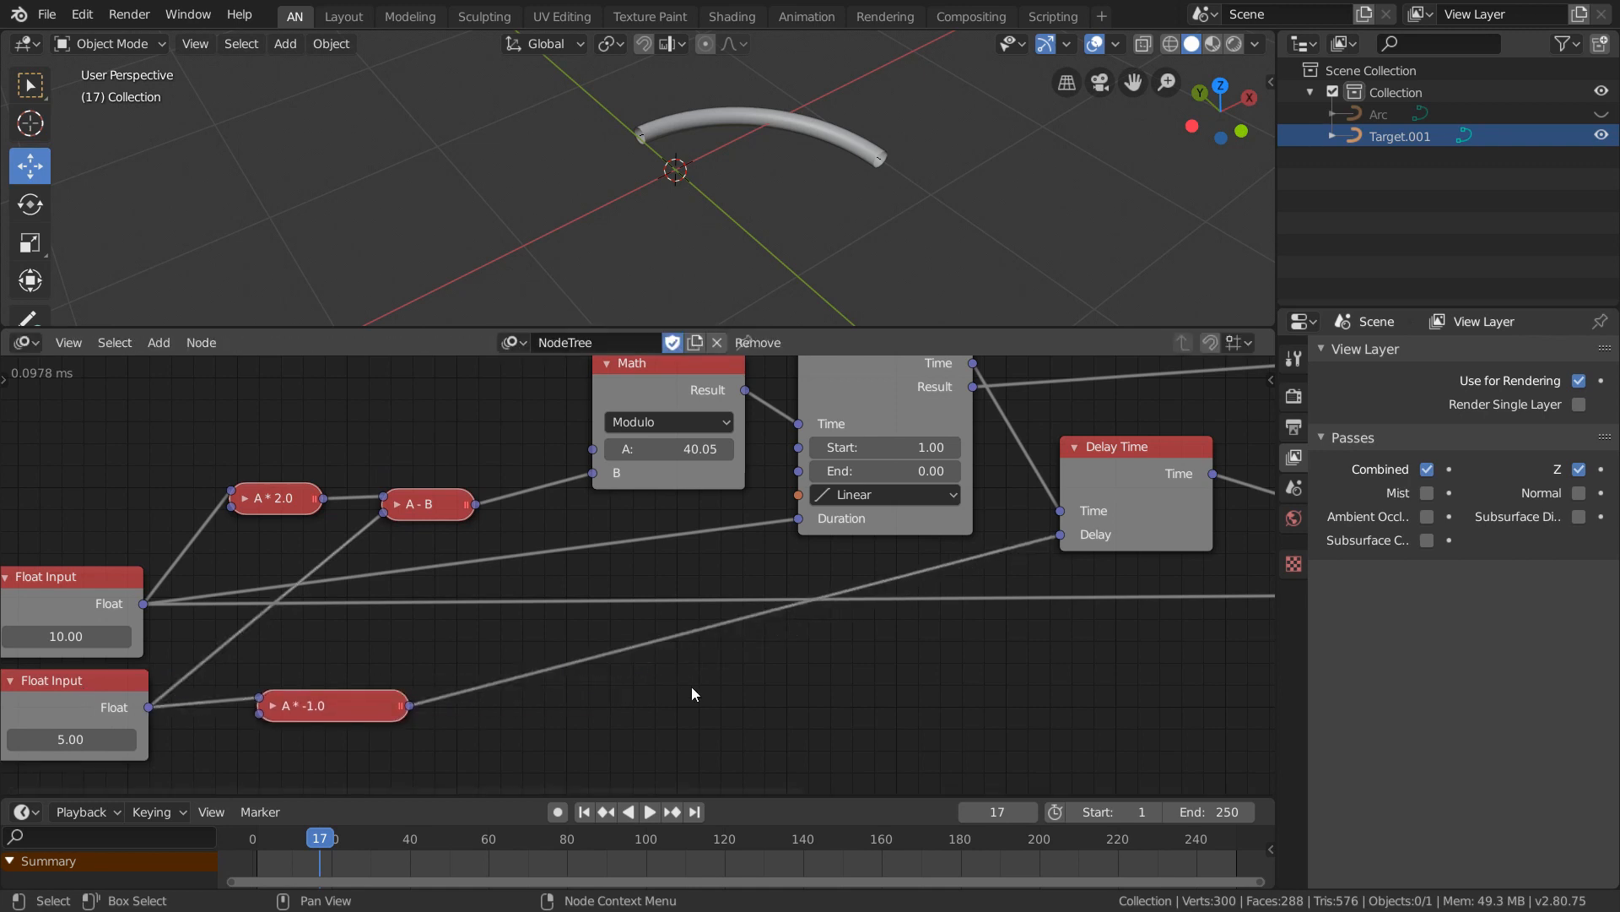
pyautogui.scroll(-1, 477, 616)
pyautogui.moveTo(480, 610); pyautogui.dragTo(605, 591, button='middle')
pyautogui.moveTo(314, 664); pyautogui.dragTo(305, 663)
pyautogui.moveTo(663, 428); pyautogui.dragTo(613, 457, button='middle')
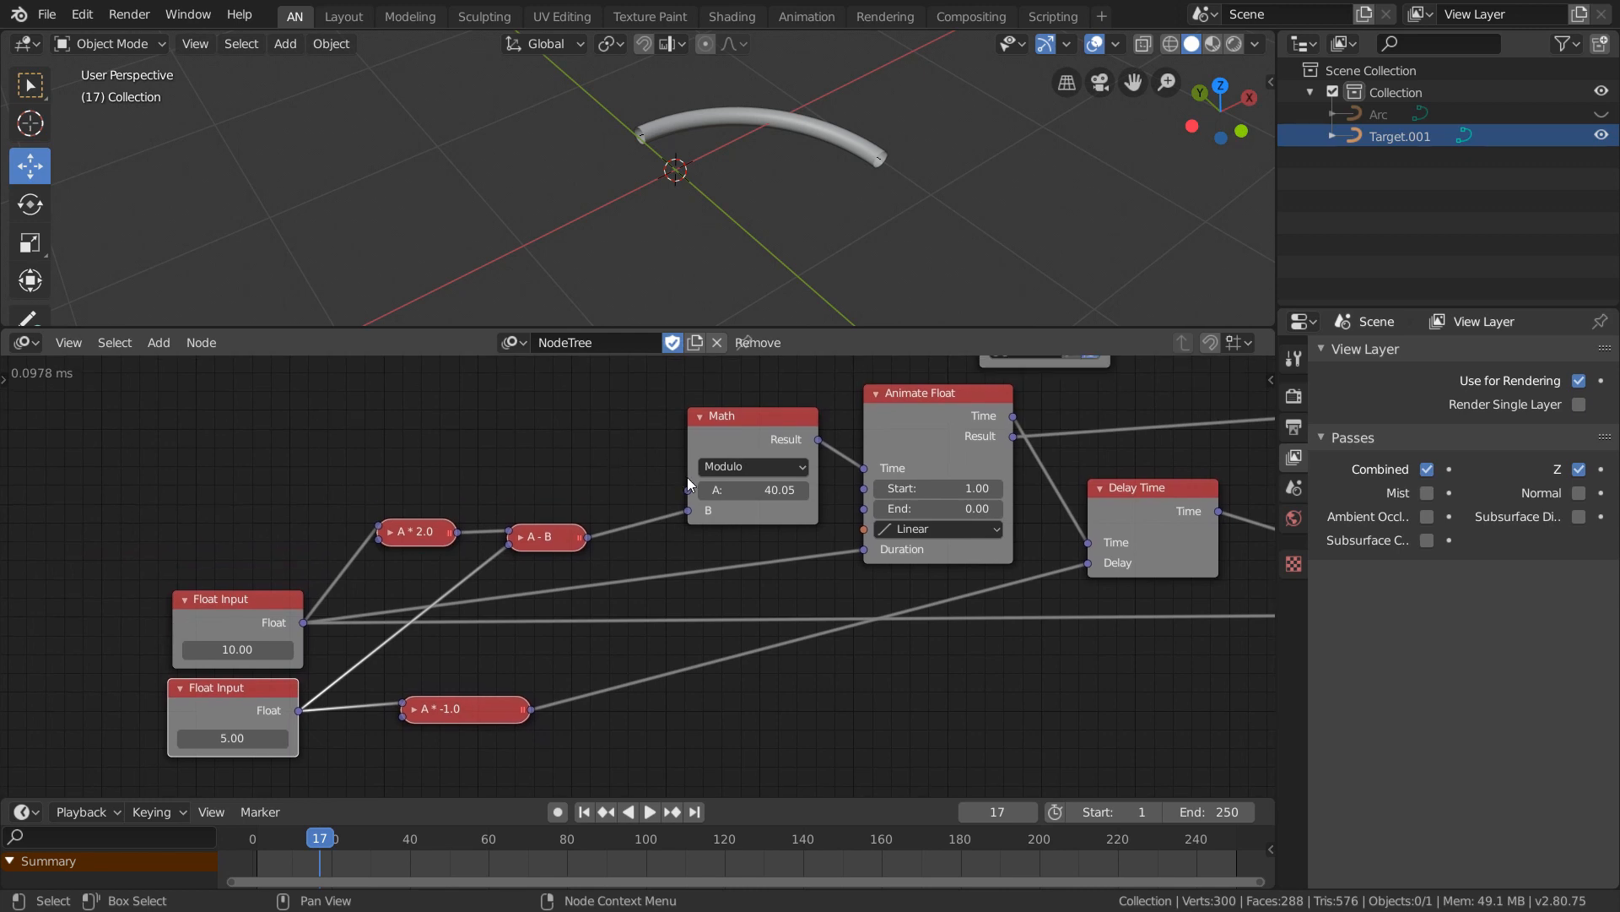
# Test the loop without delay by setting the second Float Input to 0 and scrubbing the Modulo node's A value to 83.55.
pyautogui.moveTo(737, 416); pyautogui.dragTo(735, 408)
pyautogui.moveTo(754, 482); pyautogui.dragTo(8, 673)
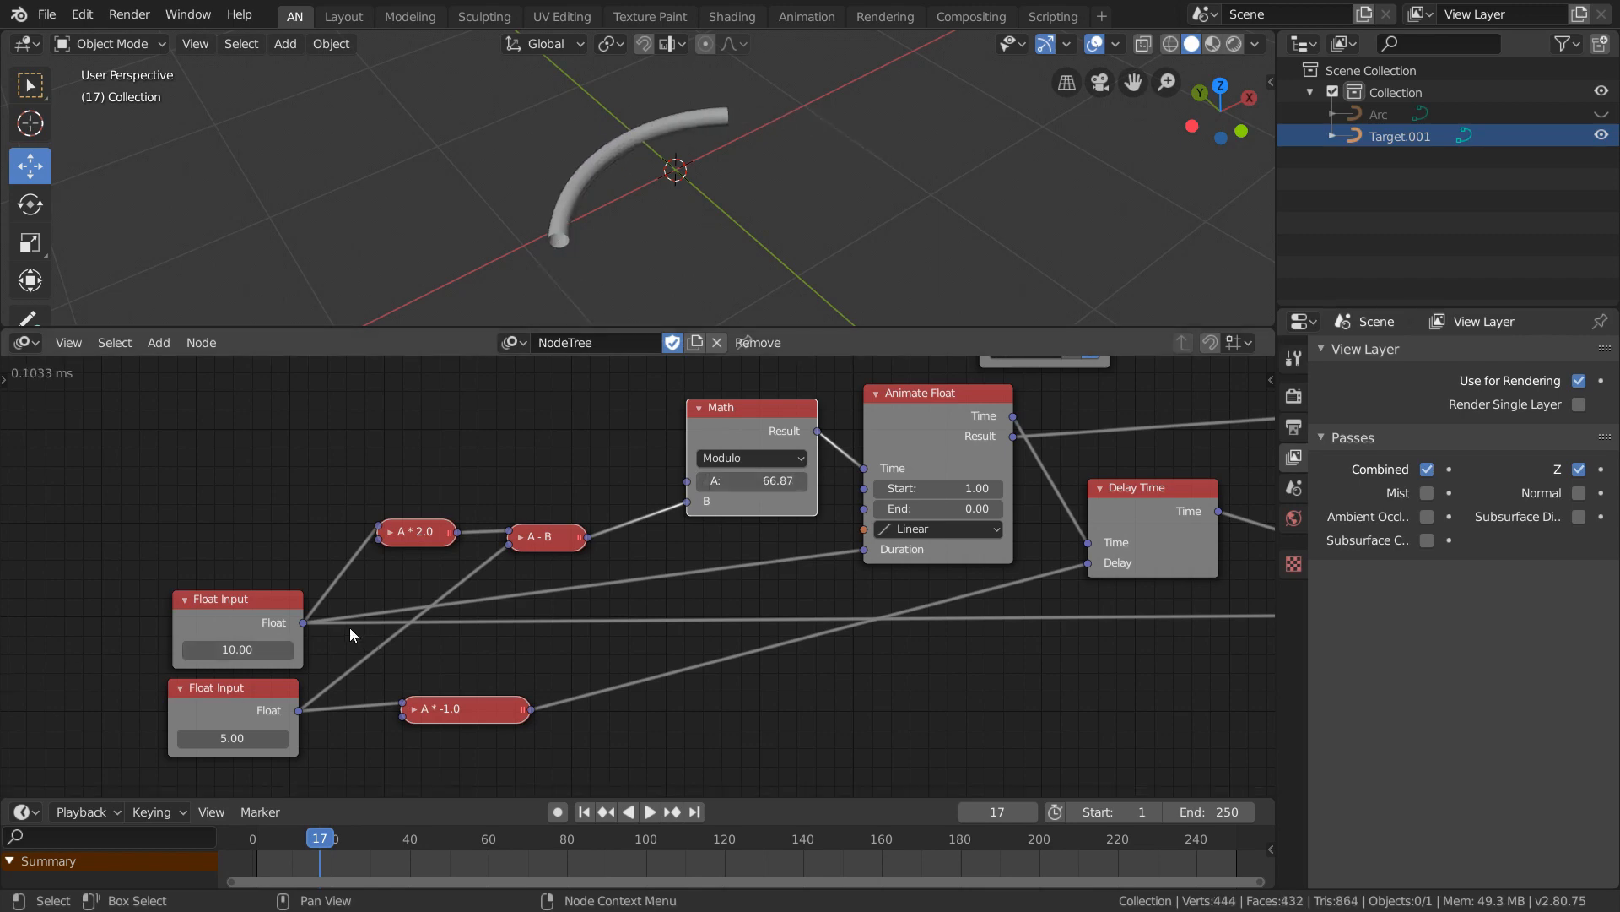
pyautogui.click(237, 736)
pyautogui.write('0')
pyautogui.press('Return')
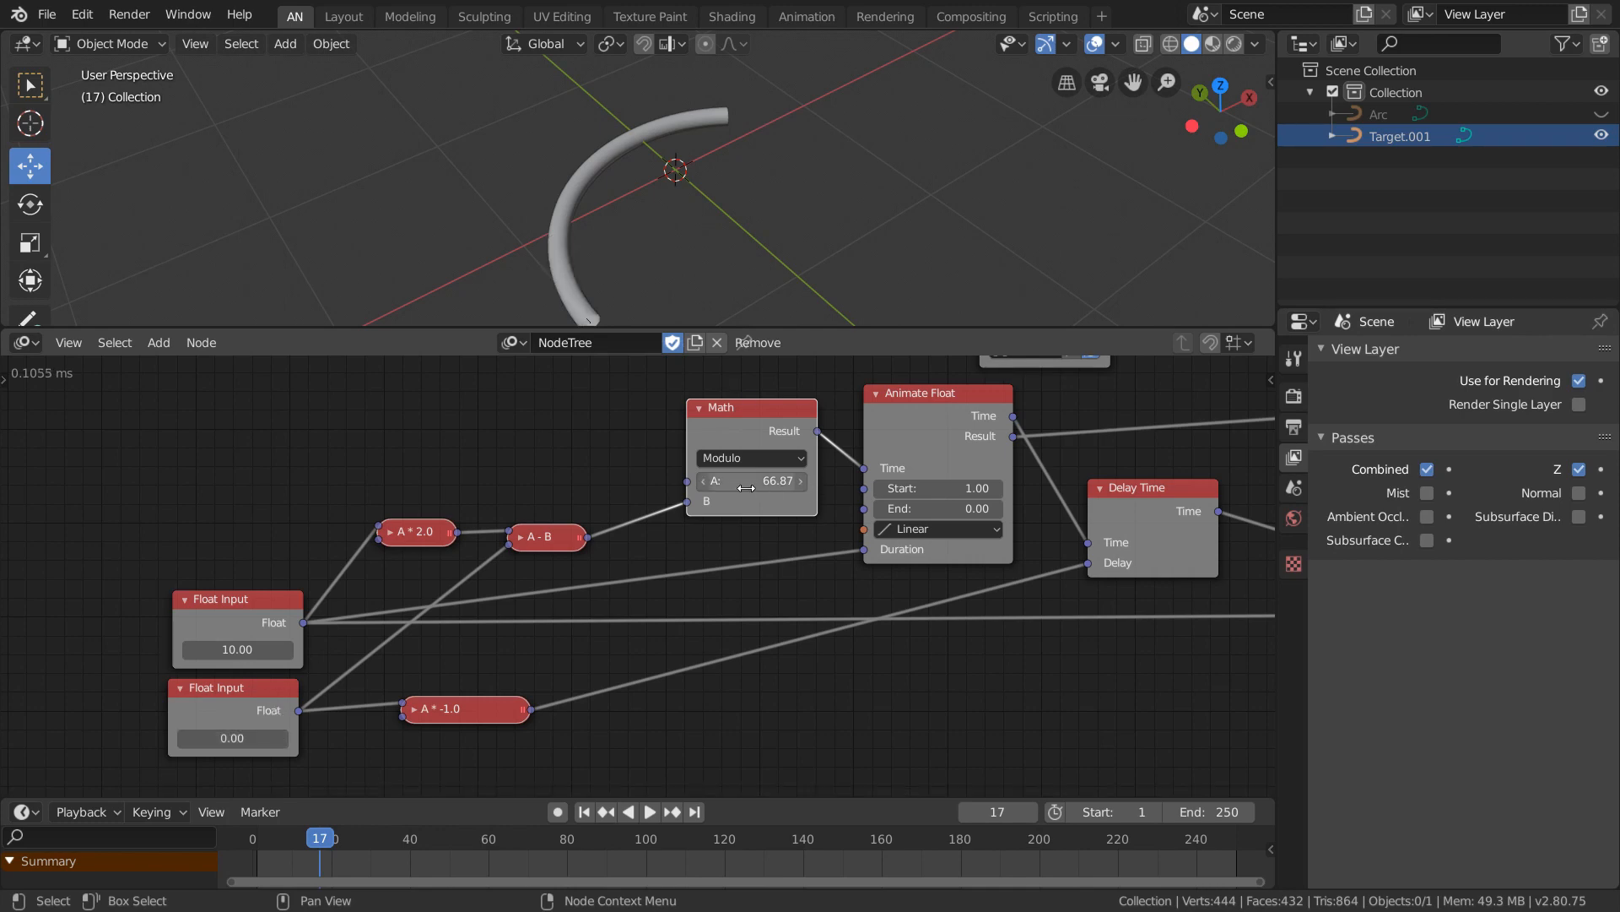
pyautogui.moveTo(756, 481); pyautogui.dragTo(854, 481)
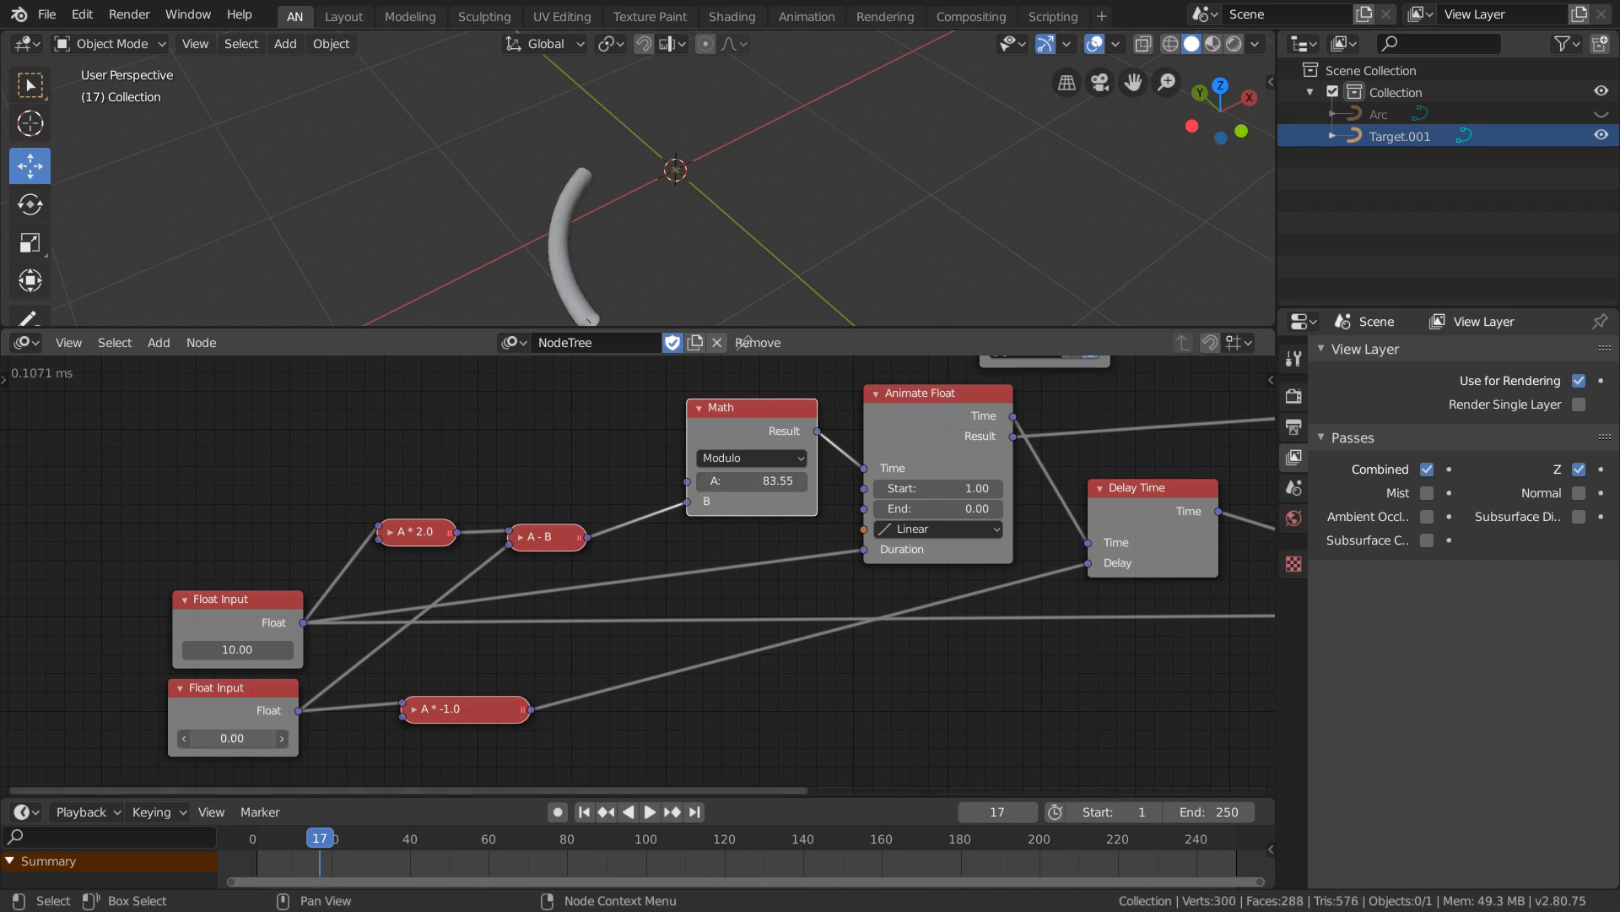
# Test longer delays of 8 and 9.47 in the second Float Input while varying the Modulo node's A value down to 5.40.
pyautogui.write('8')
pyautogui.press('Return')
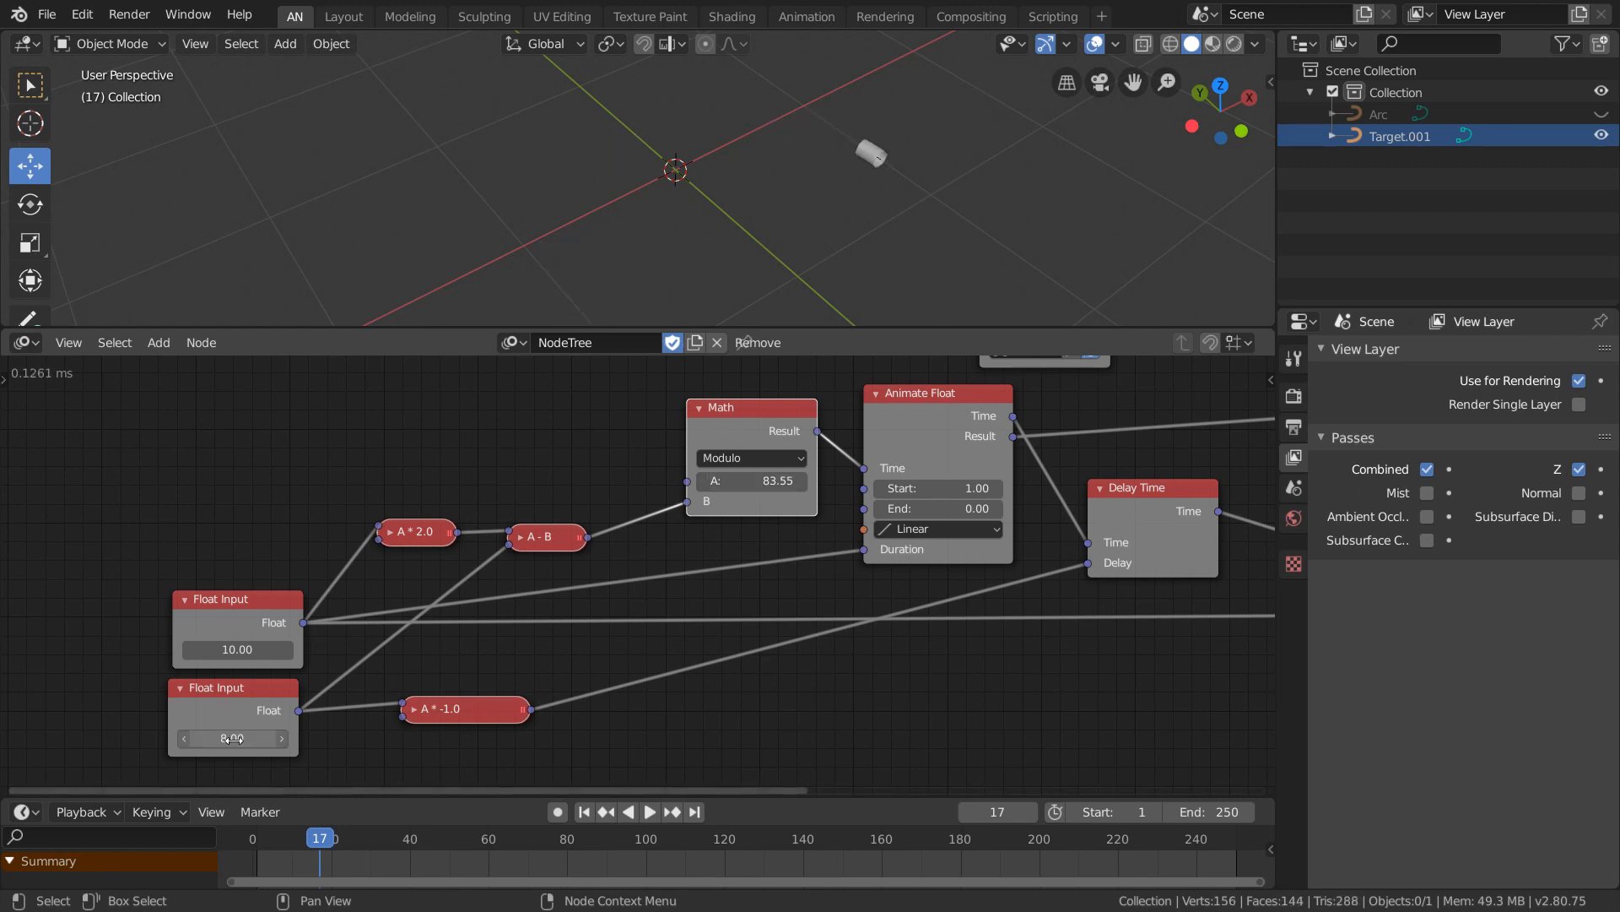
pyautogui.click(760, 481)
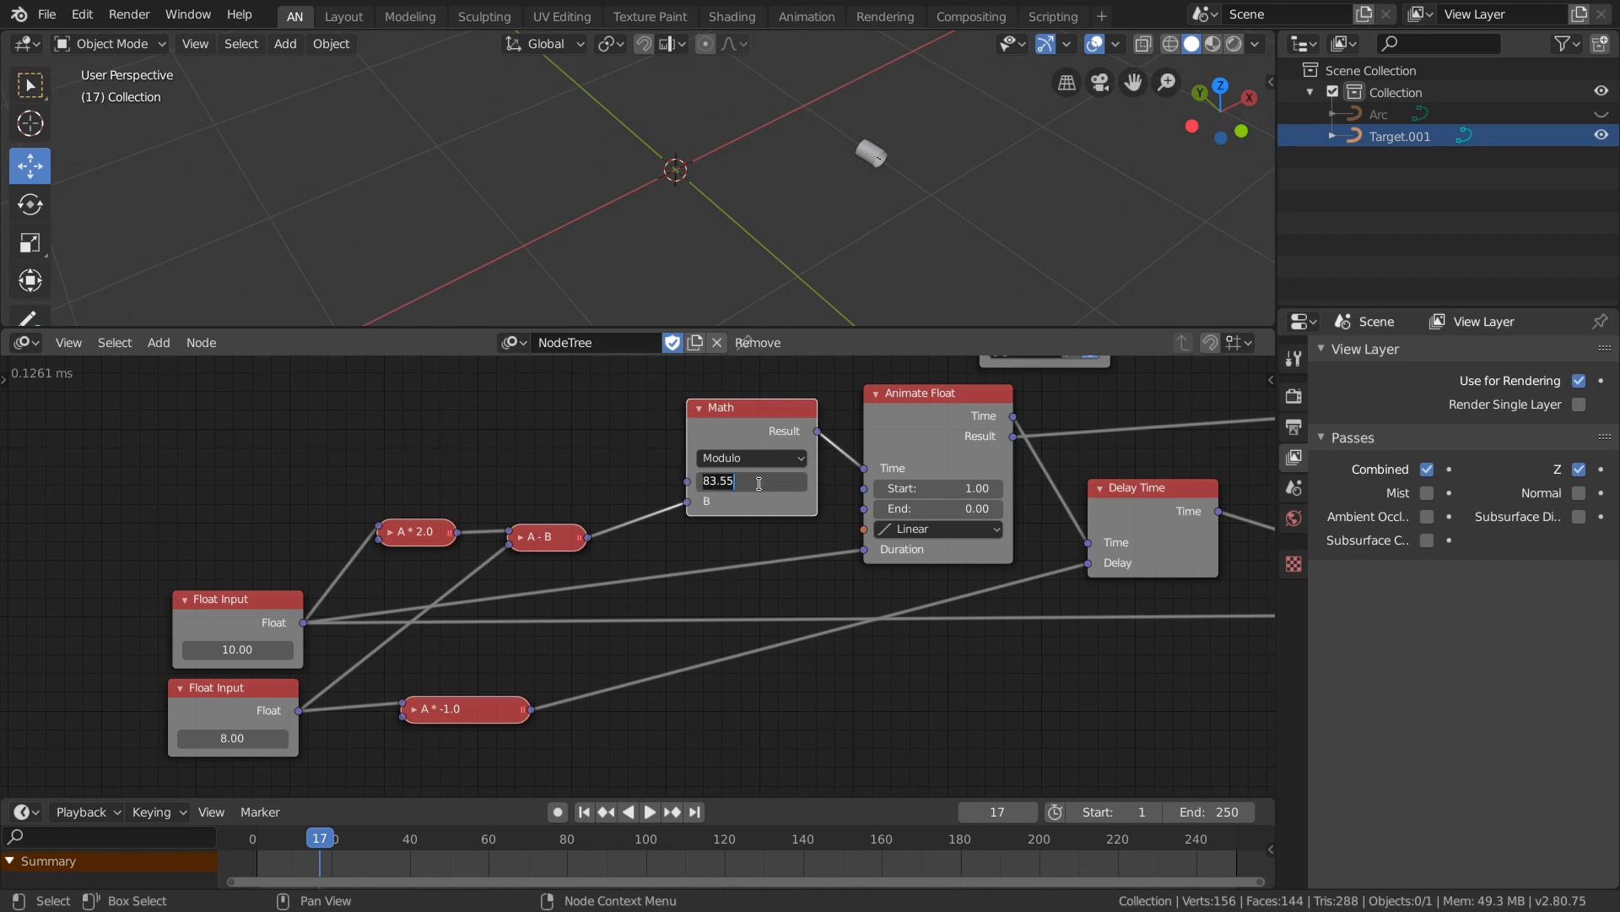
pyautogui.write('9.21')
pyautogui.press('Return')
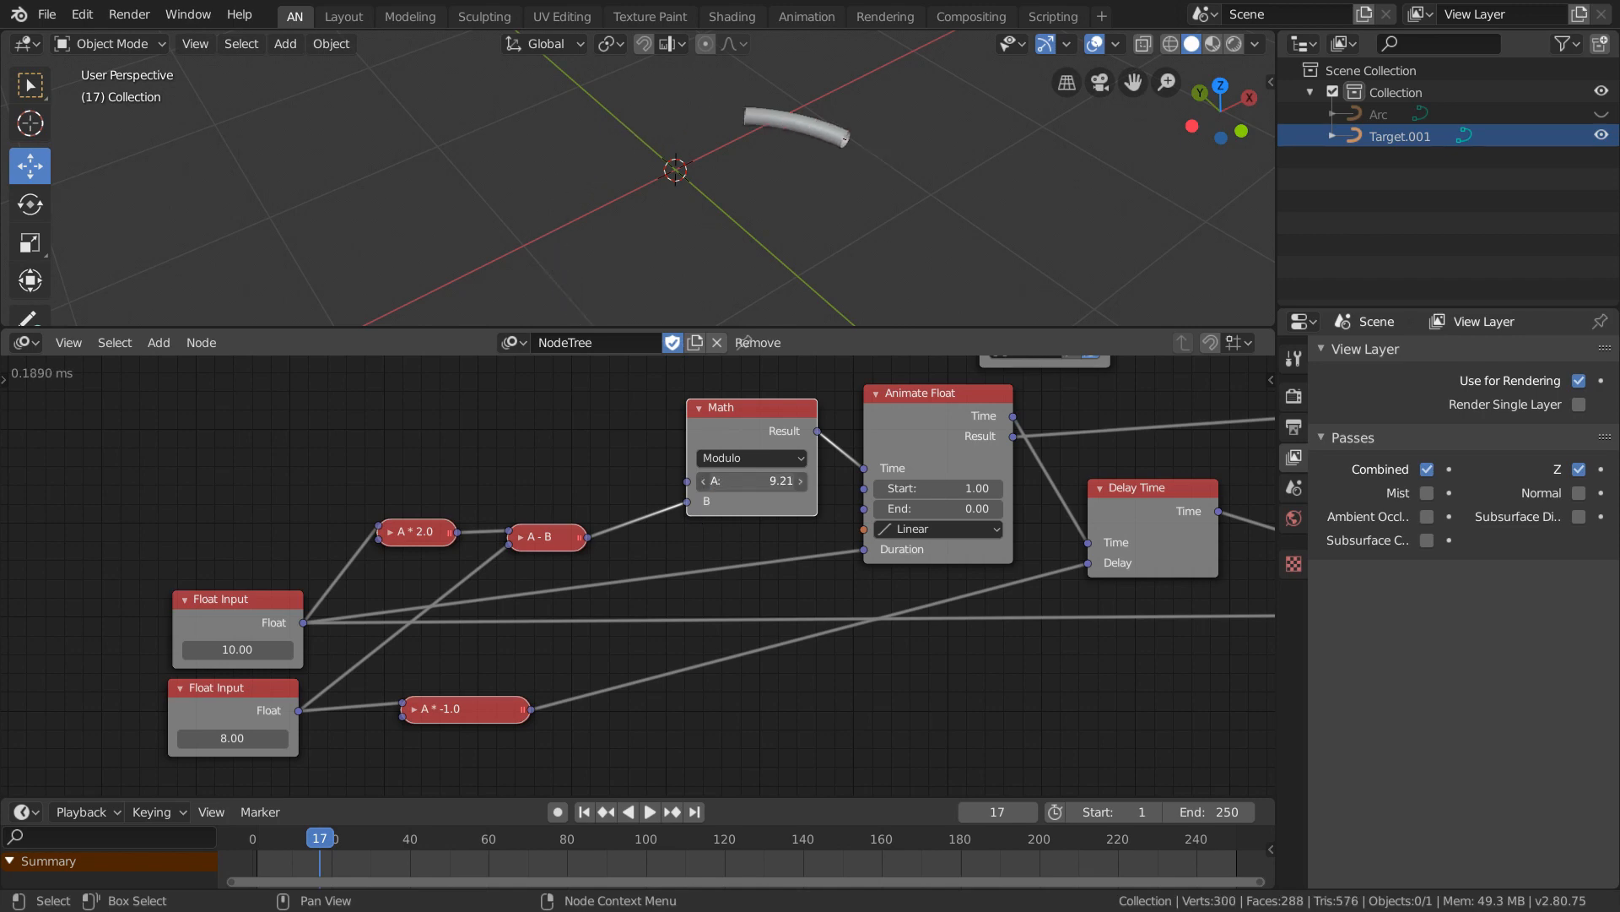
pyautogui.moveTo(760, 481)
pyautogui.mouseDown()
pyautogui.moveTo(802, 481)
pyautogui.moveTo(751, 481)
pyautogui.mouseUp()
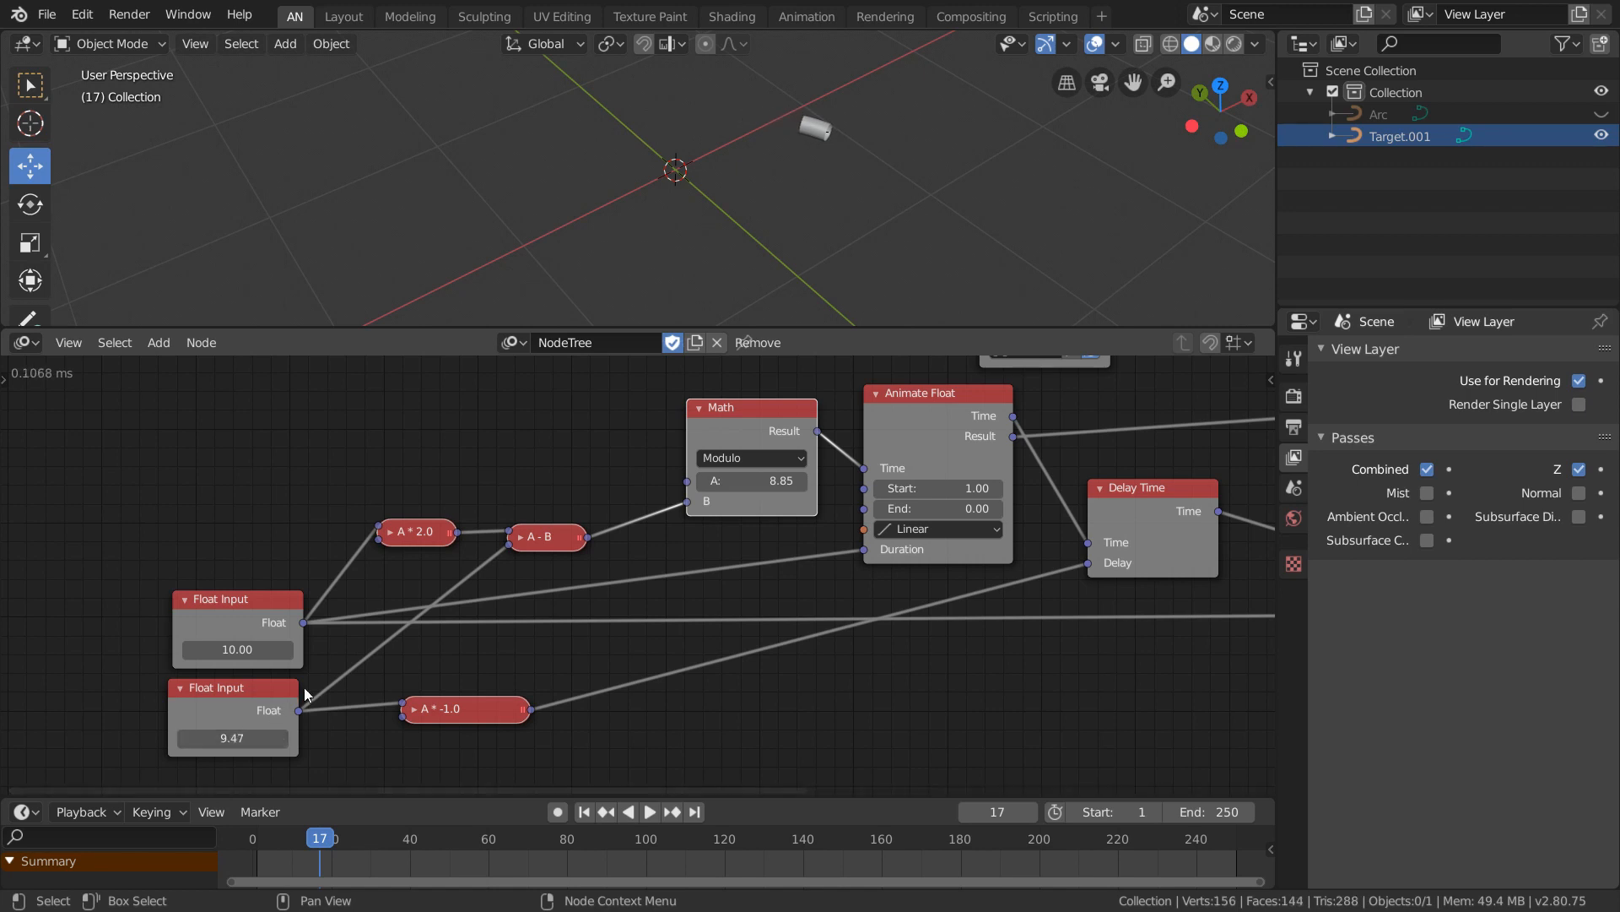
pyautogui.moveTo(751, 481); pyautogui.dragTo(725, 481)
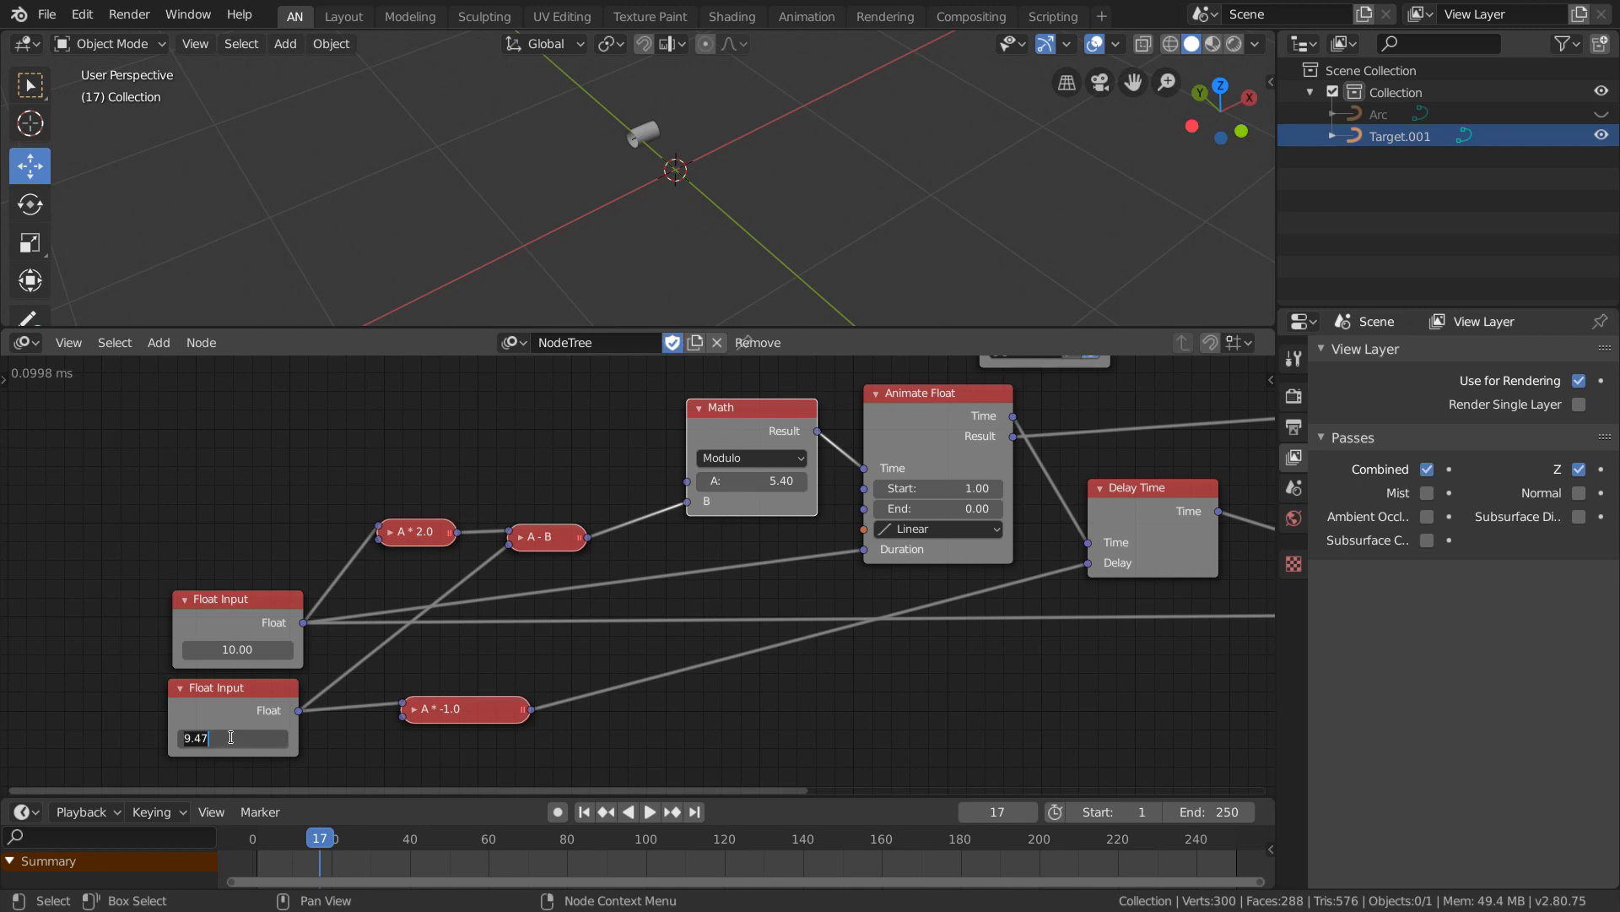
# Set the second Float Input to 0 and the Modulo node's A to 10.17, and enlarge the 3D viewport.
pyautogui.write('0')
pyautogui.press('Return')
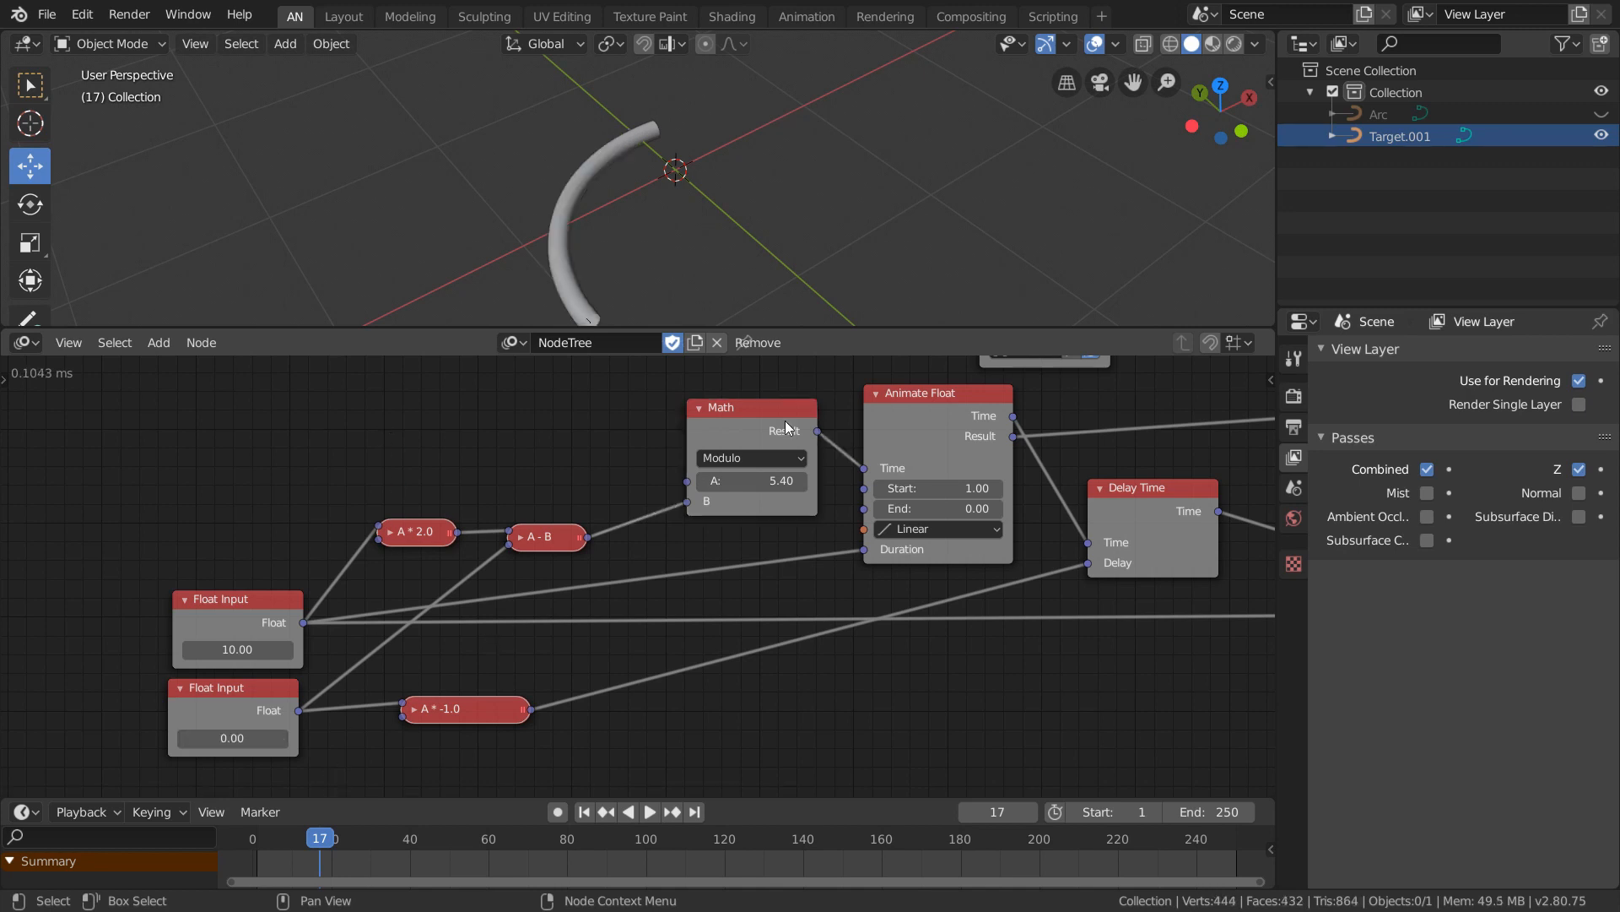
pyautogui.moveTo(751, 481); pyautogui.dragTo(785, 481)
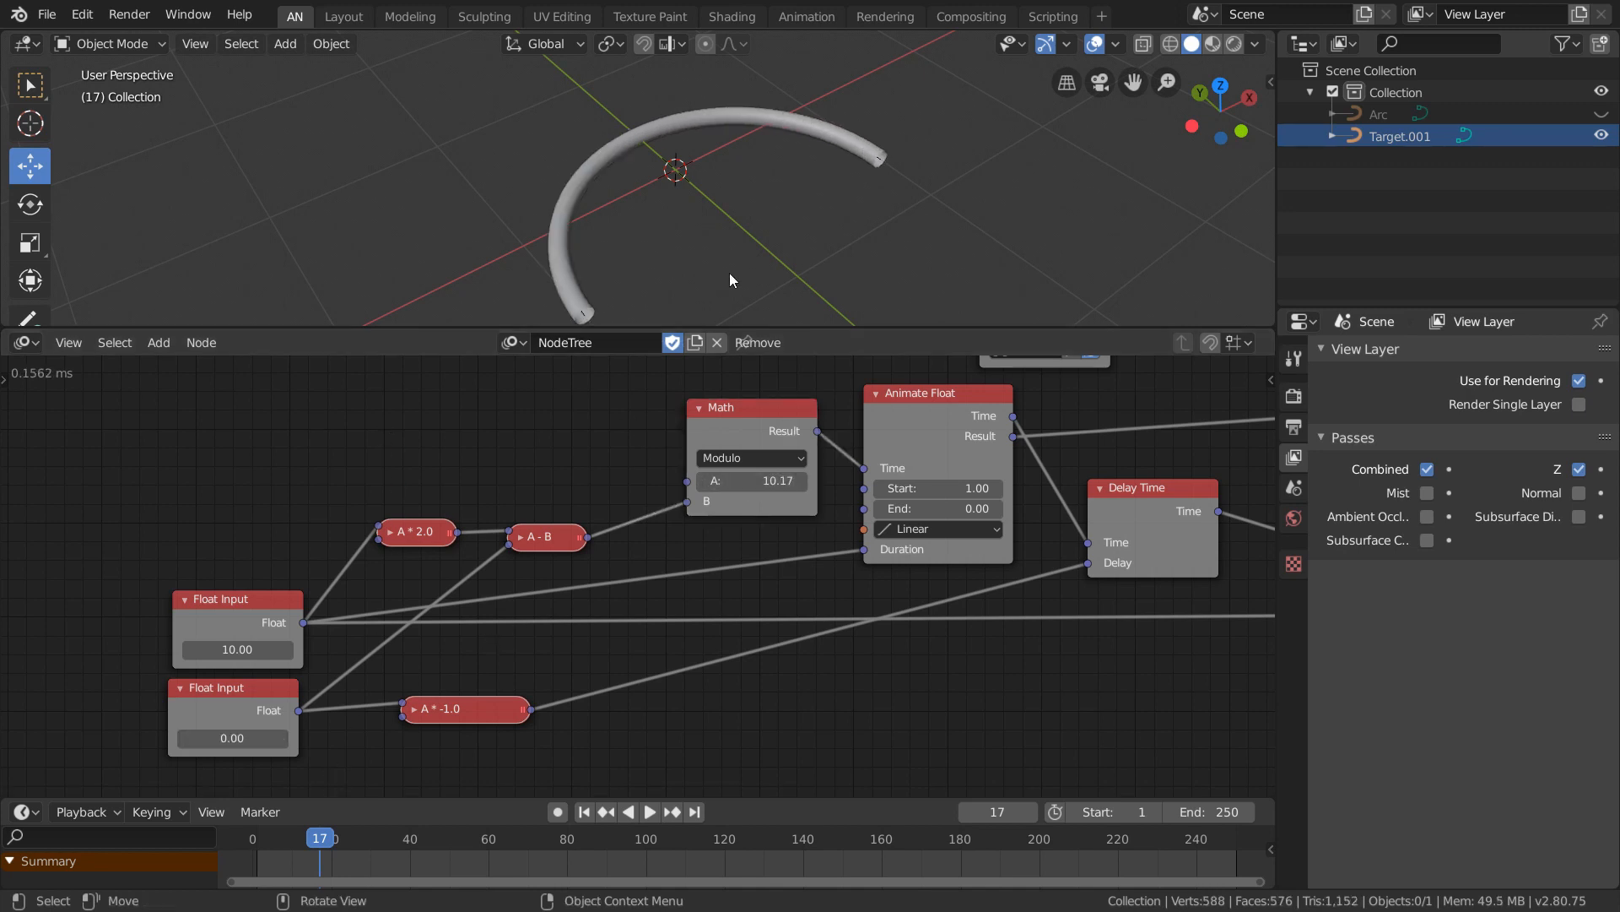
pyautogui.moveTo(729, 271); pyautogui.dragTo(689, 314, button='middle')
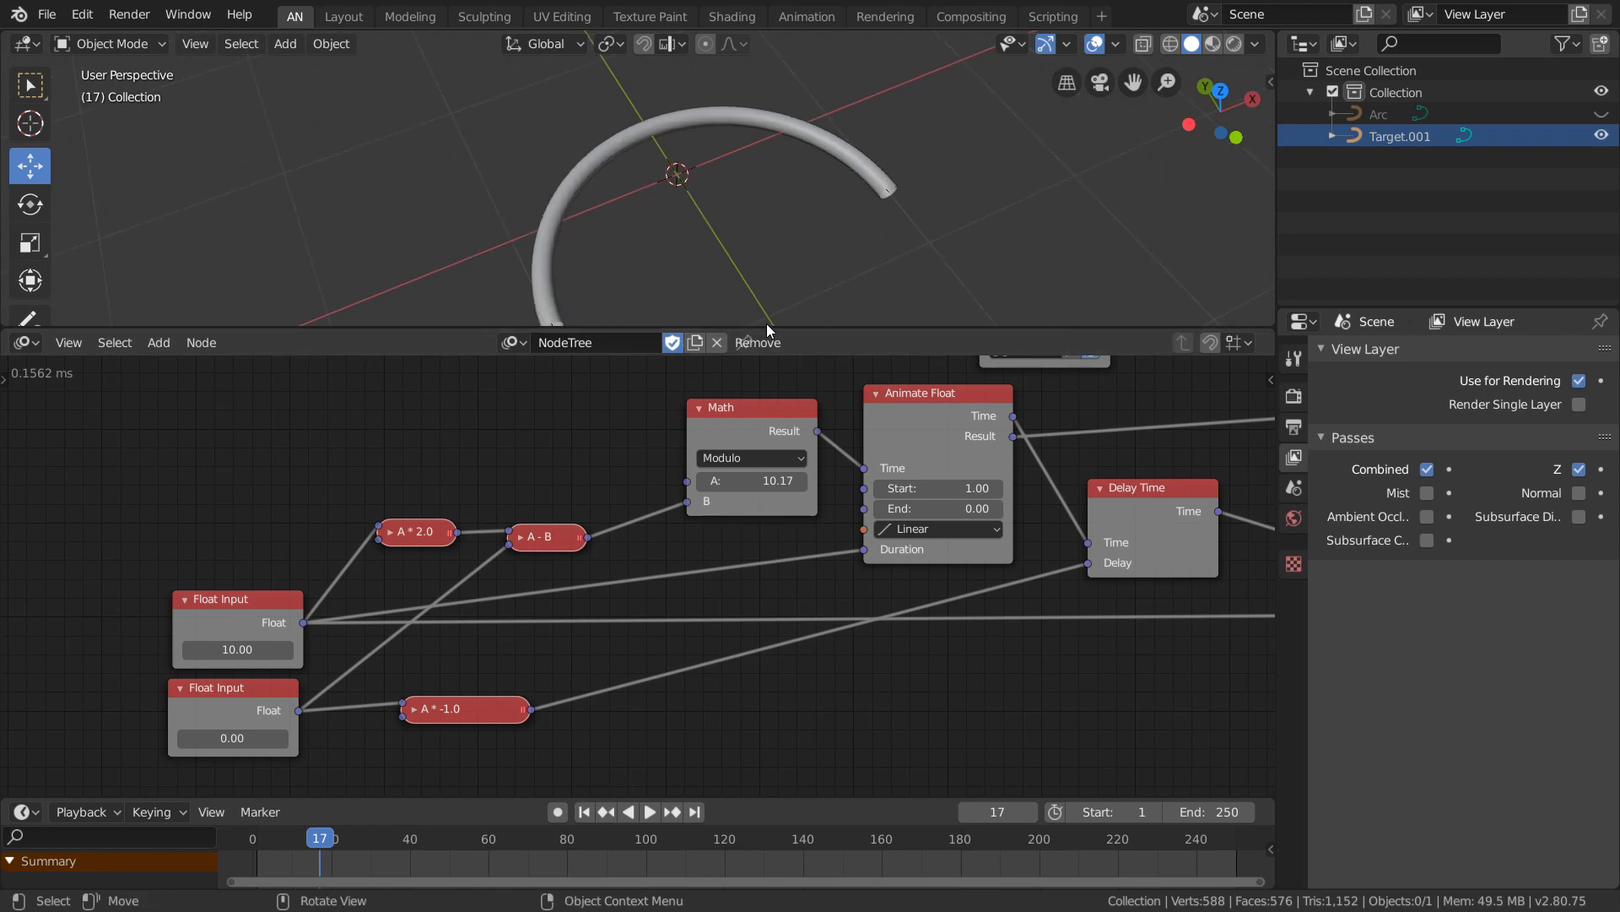
pyautogui.moveTo(761, 328); pyautogui.dragTo(756, 385)
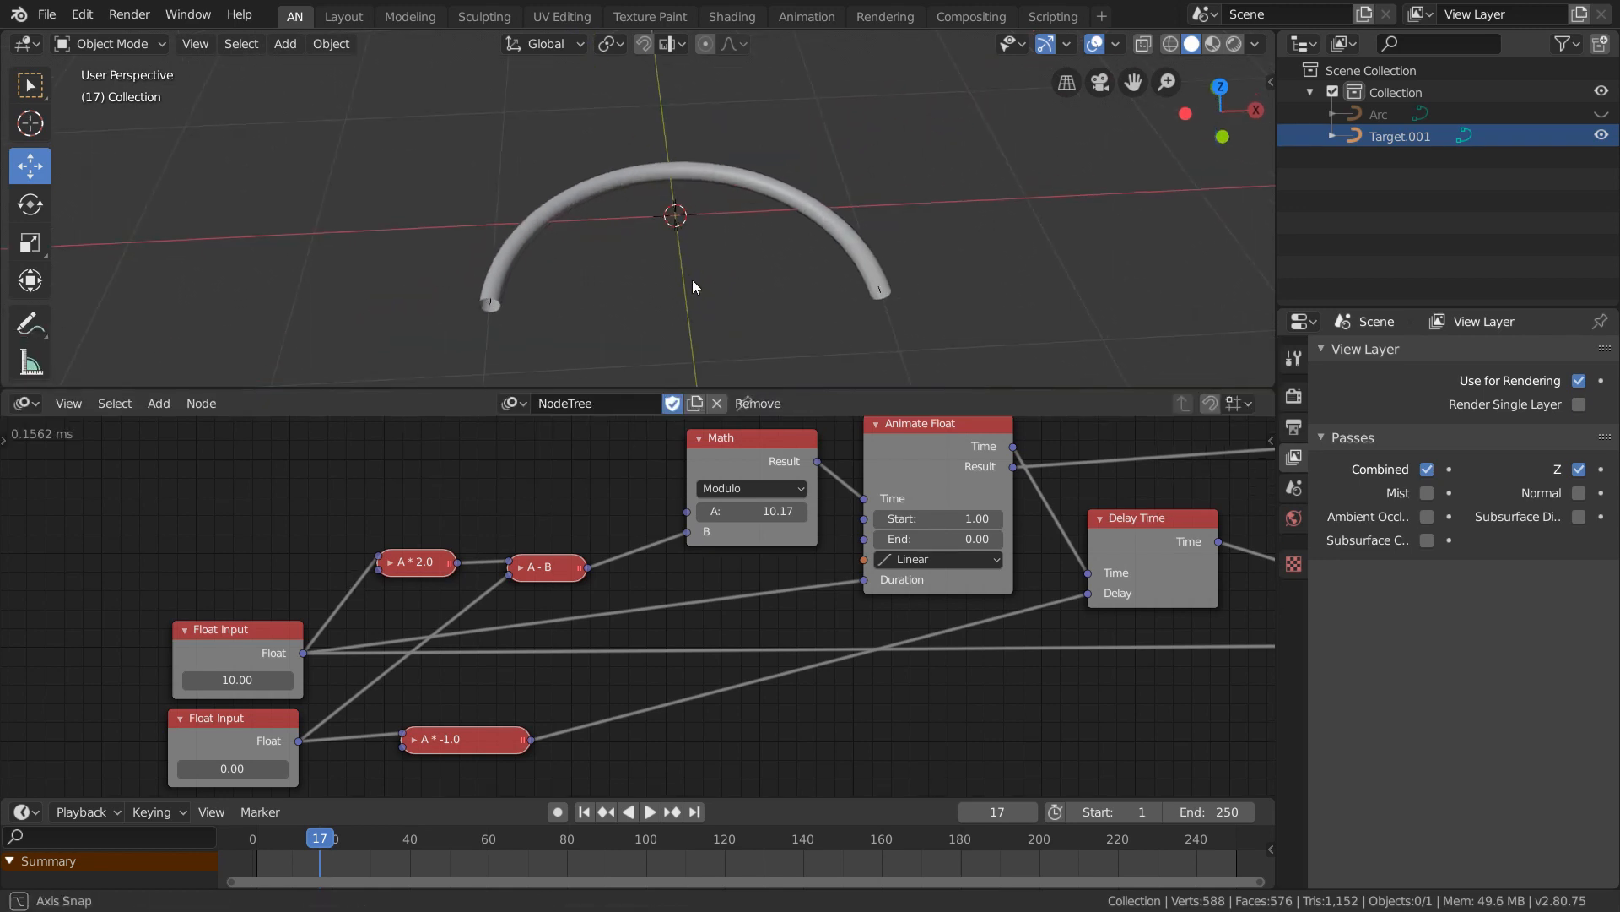
pyautogui.moveTo(692, 281); pyautogui.dragTo(742, 256, button='middle')
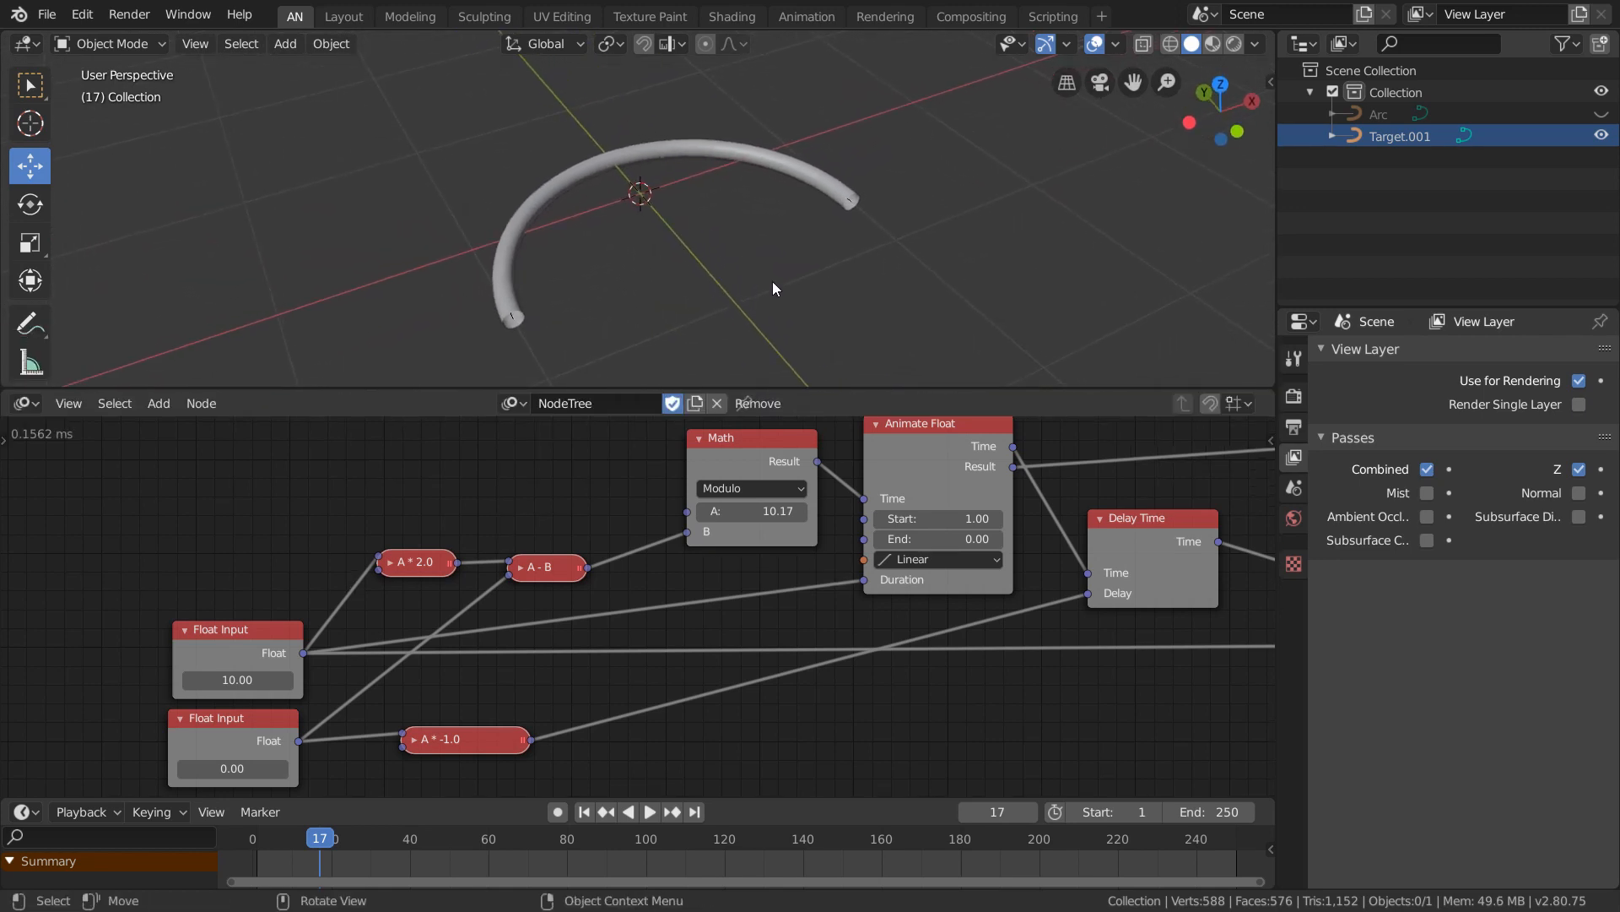
# Spread the second Animate Float, Trim Spline and Curve Object Output nodes apart to make room before the output.
pyautogui.moveTo(1060, 590); pyautogui.dragTo(457, 621, button='middle')
pyautogui.moveTo(932, 574); pyautogui.dragTo(692, 671, button='middle')
pyautogui.moveTo(815, 619); pyautogui.dragTo(792, 626, button='middle')
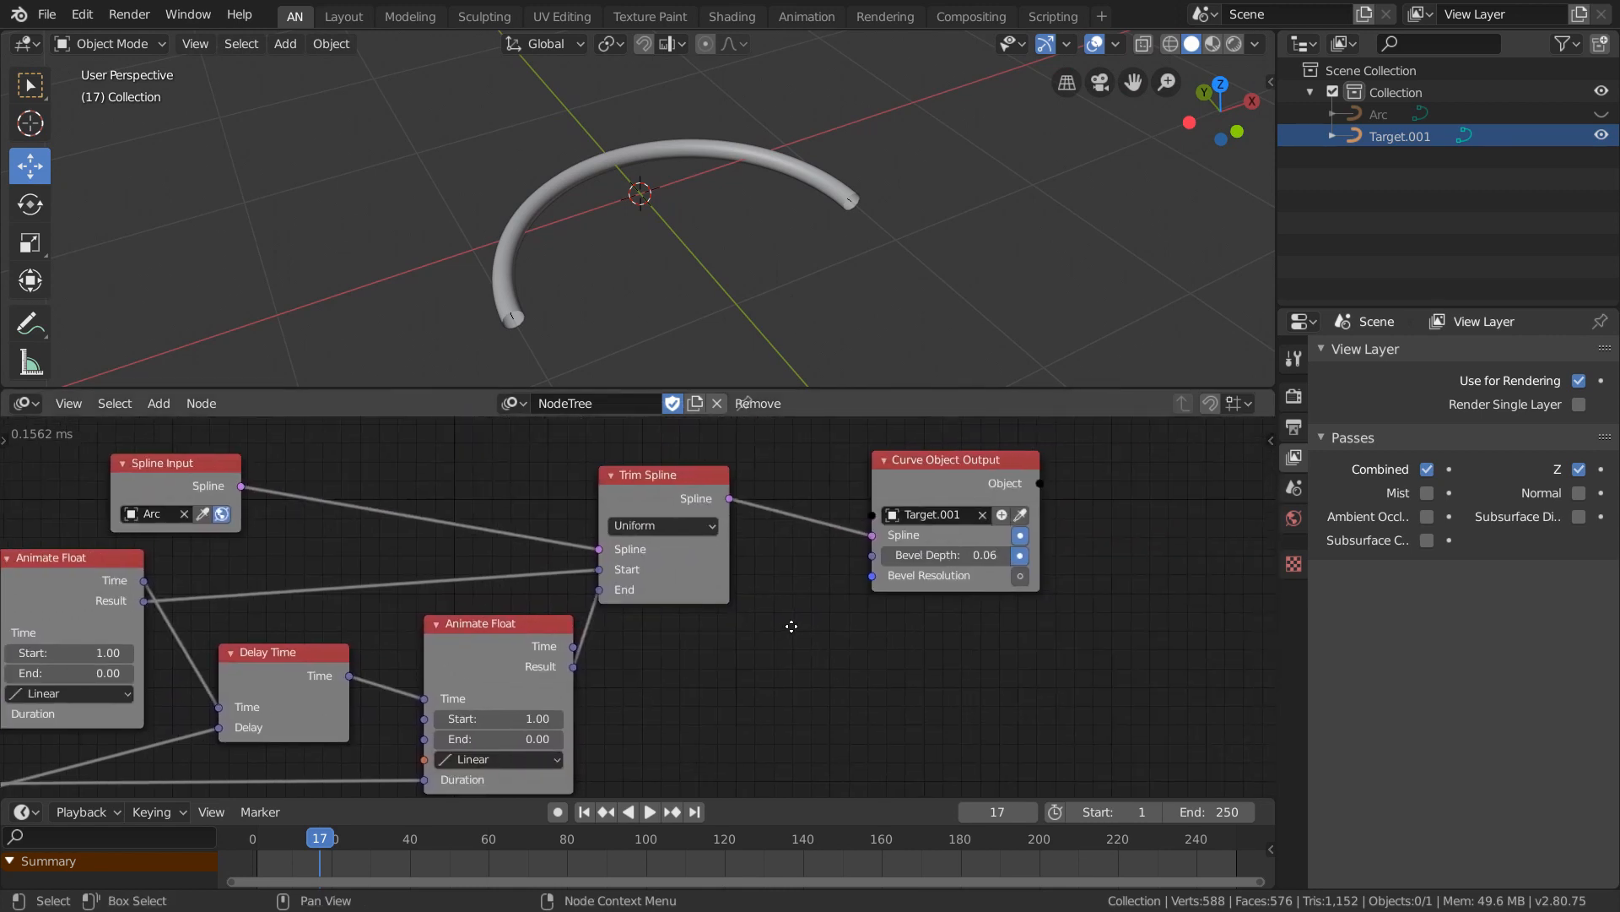
pyautogui.moveTo(926, 484); pyautogui.dragTo(1072, 476)
pyautogui.scroll(-1, 678, 623)
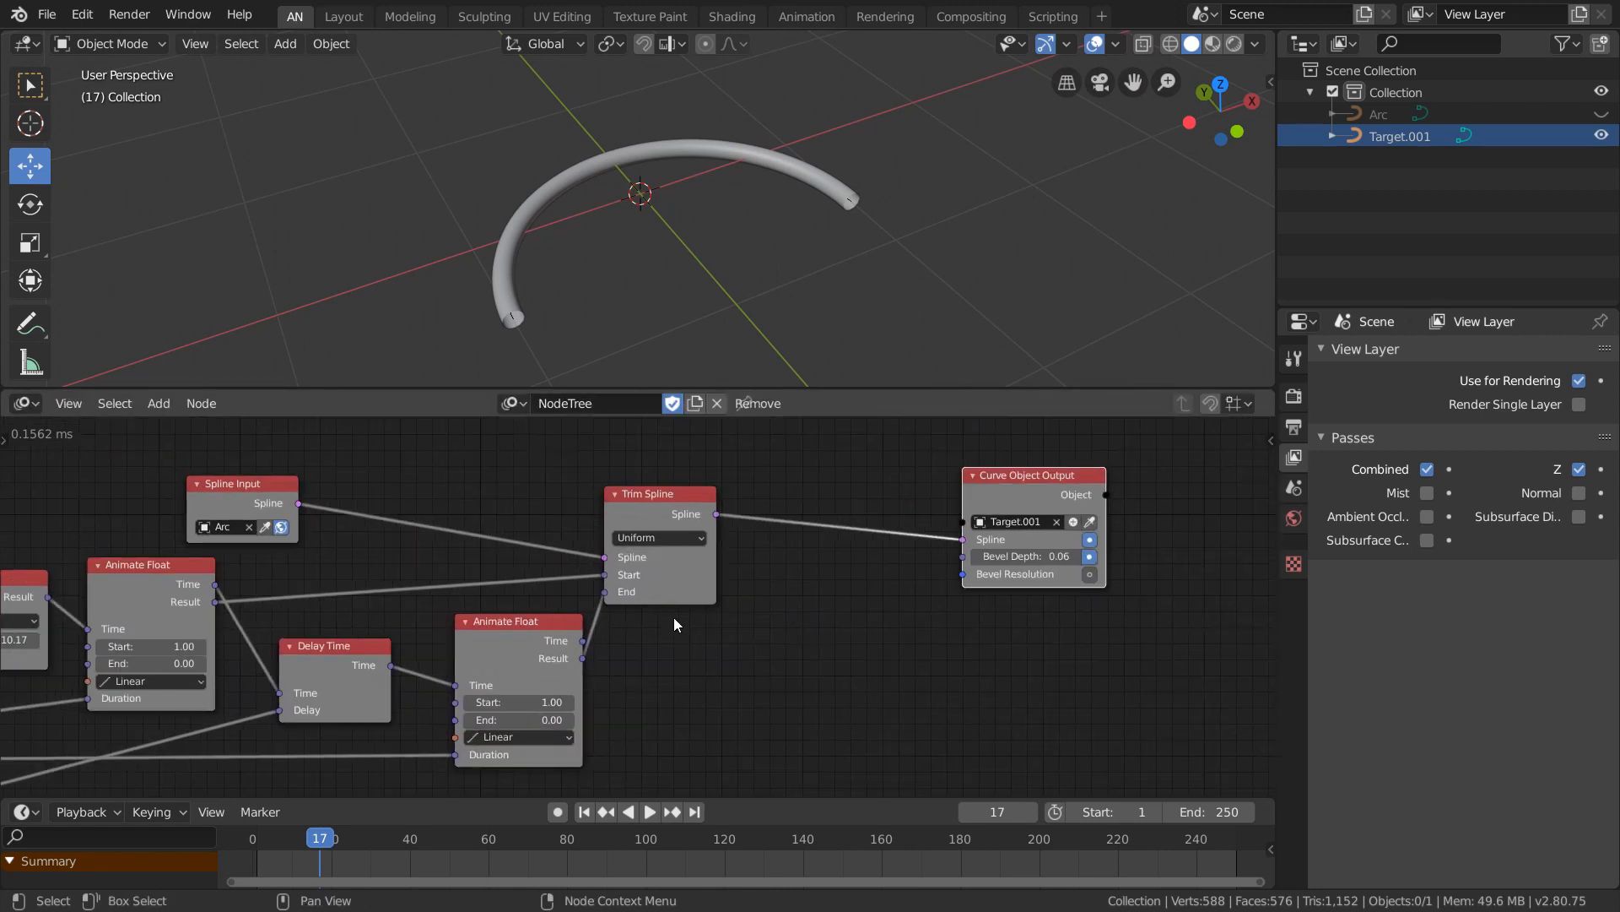
pyautogui.moveTo(662, 615); pyautogui.dragTo(704, 596, button='middle')
pyautogui.moveTo(568, 599); pyautogui.dragTo(528, 605)
pyautogui.moveTo(693, 491); pyautogui.dragTo(711, 491)
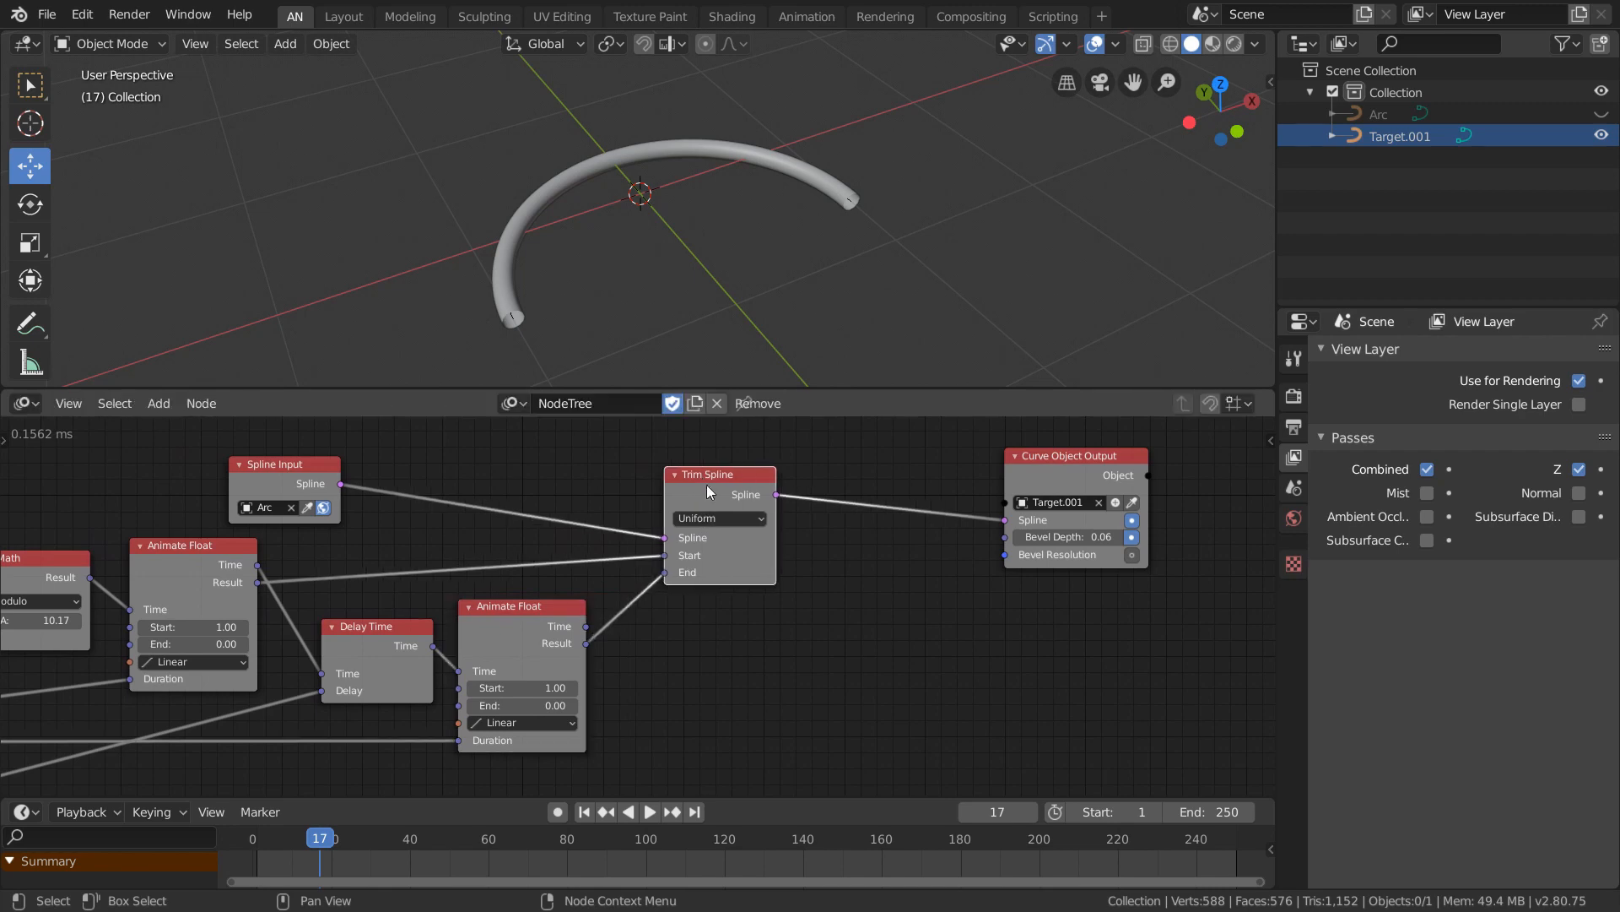
pyautogui.moveTo(1077, 461); pyautogui.dragTo(1128, 448)
# Insert a Set Spline Radius node between Trim Spline and Curve Object Output and set its radius to 1.42.
pyautogui.hotkey('ctrl', 'a')
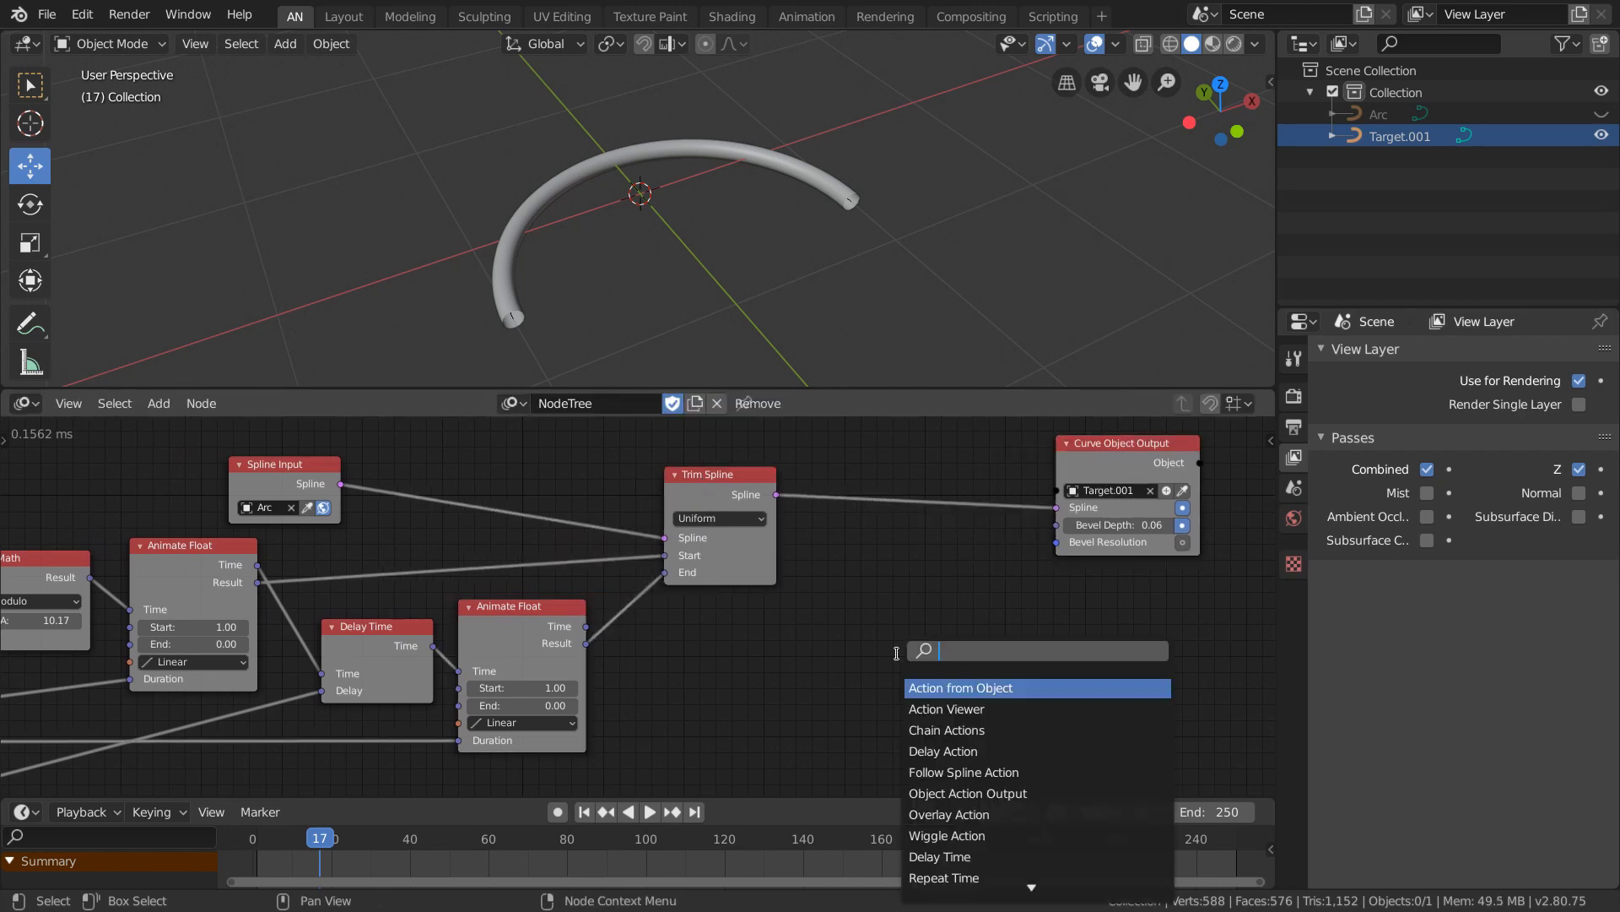
pyautogui.write('splien')
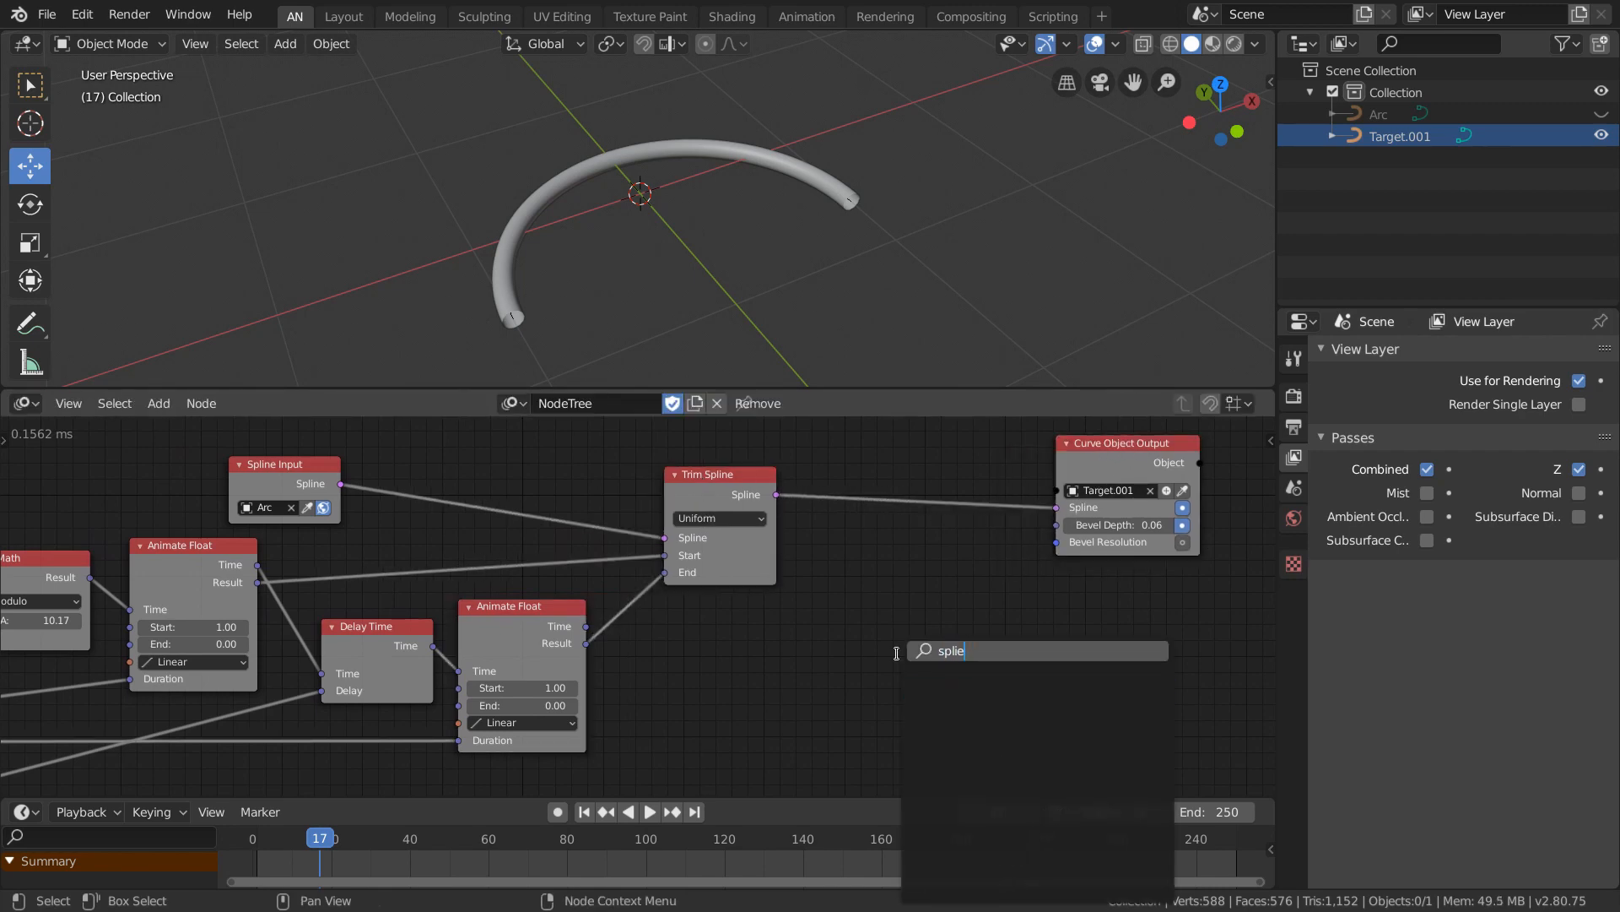
pyautogui.press('BackSpace')
pyautogui.write('ne r')
pyautogui.press('Return')
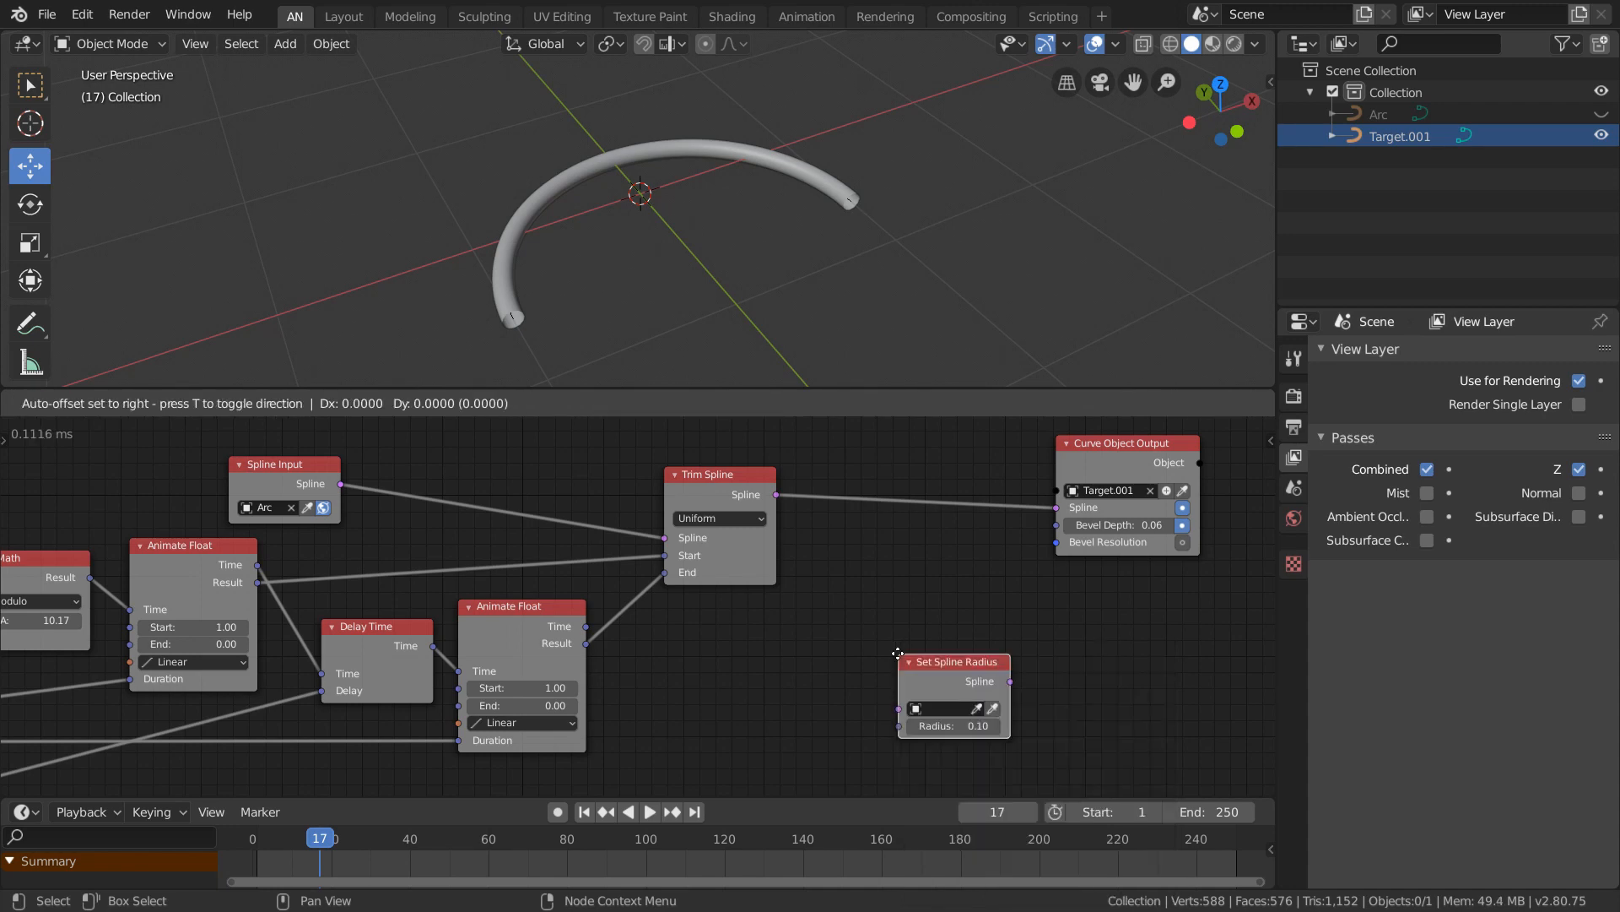
pyautogui.click(895, 563)
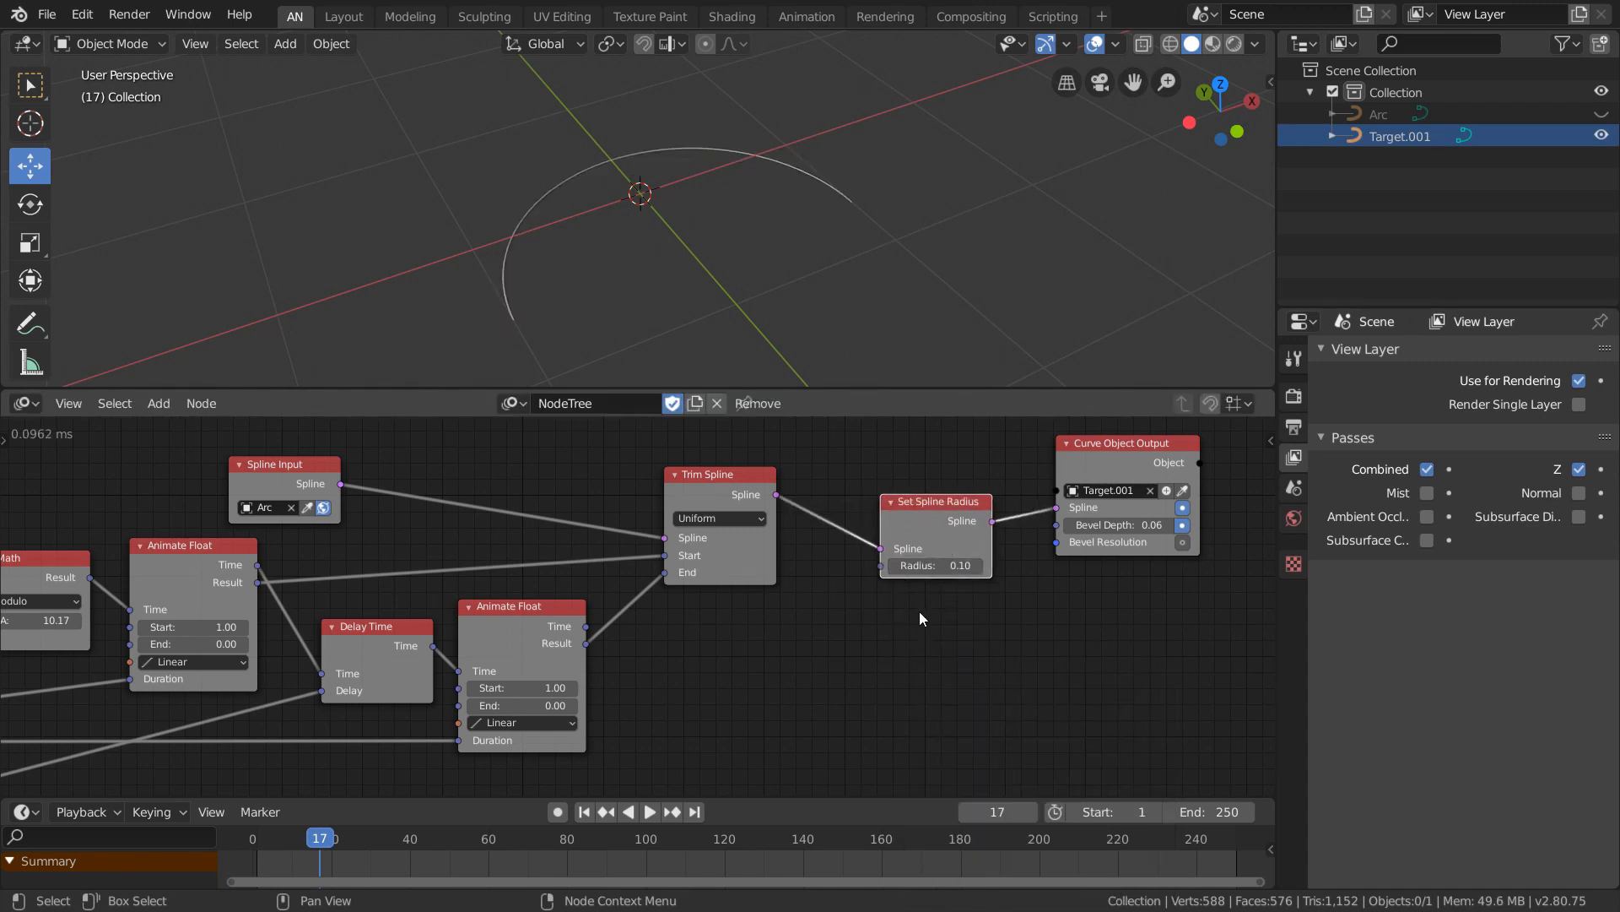
pyautogui.moveTo(920, 567)
pyautogui.mouseDown()
pyautogui.moveTo(996, 566)
pyautogui.moveTo(949, 565)
pyautogui.mouseUp()
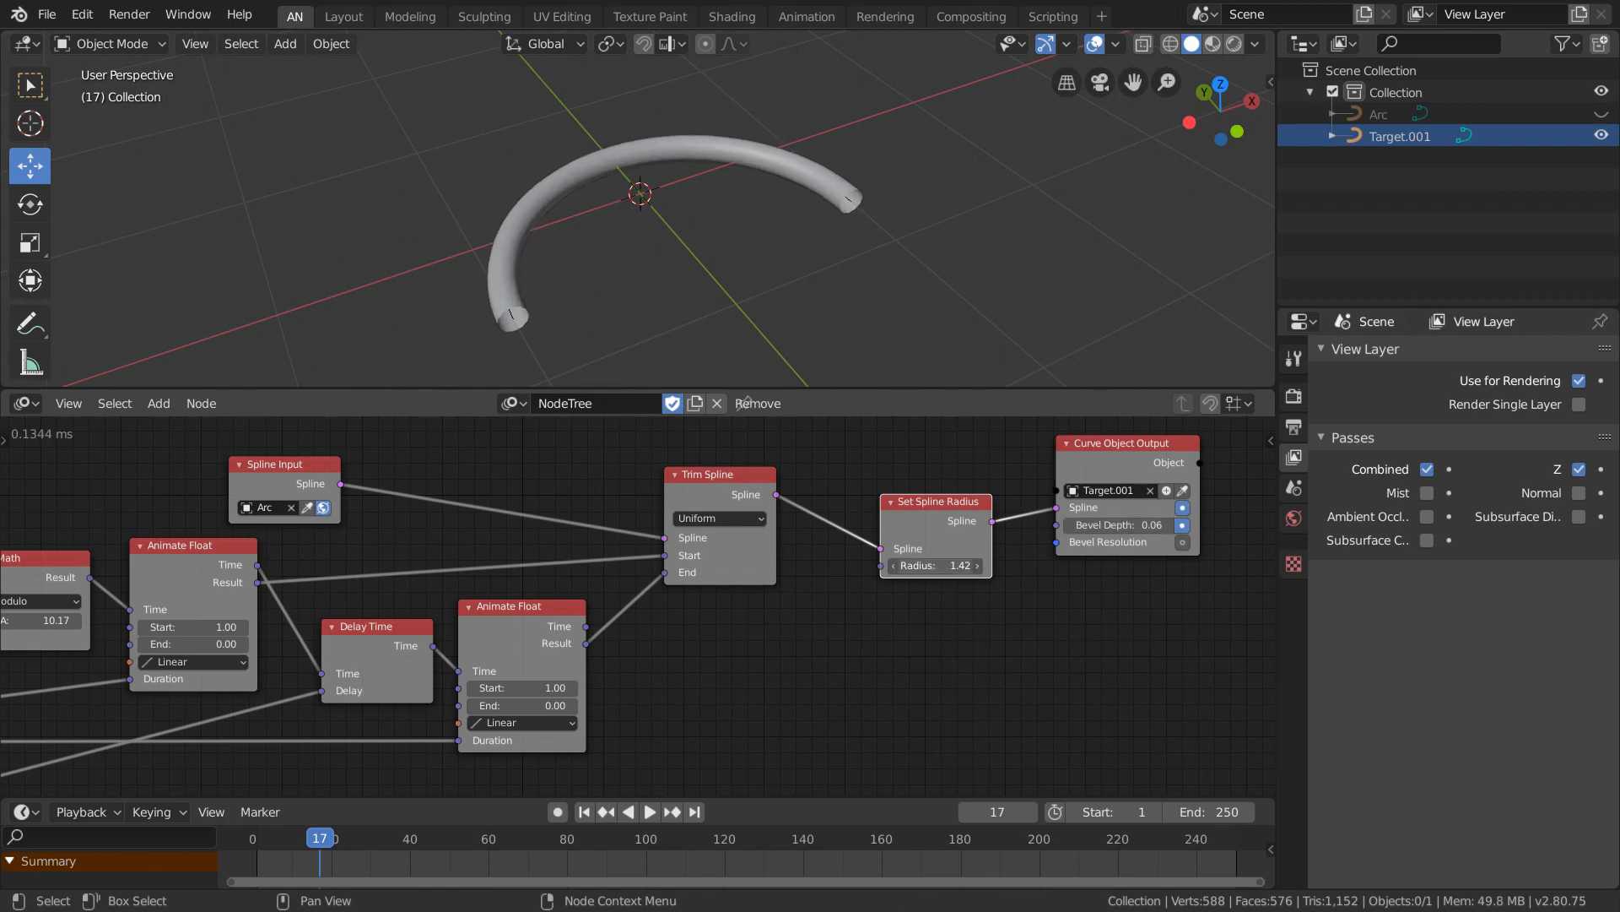
# Move the Curve Object Output and Set Spline Radius nodes farther from Trim Spline.
pyautogui.moveTo(1081, 460); pyautogui.dragTo(1138, 476)
pyautogui.scroll(1, 1003, 618)
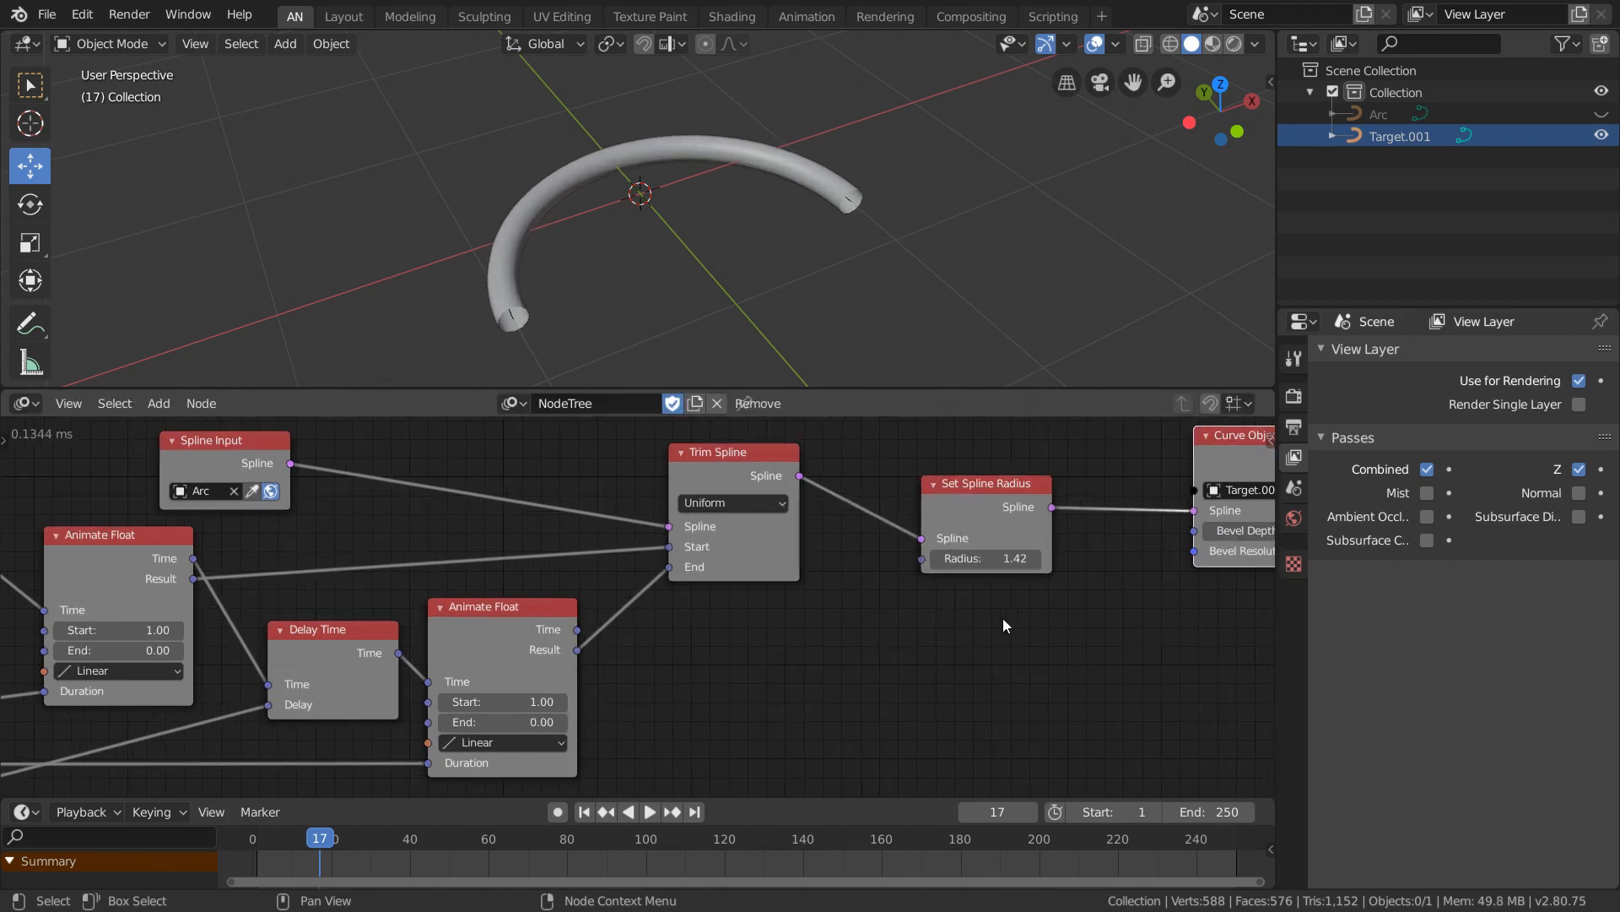
pyautogui.moveTo(1002, 618); pyautogui.dragTo(709, 649, button='middle')
pyautogui.scroll(2, 704, 662)
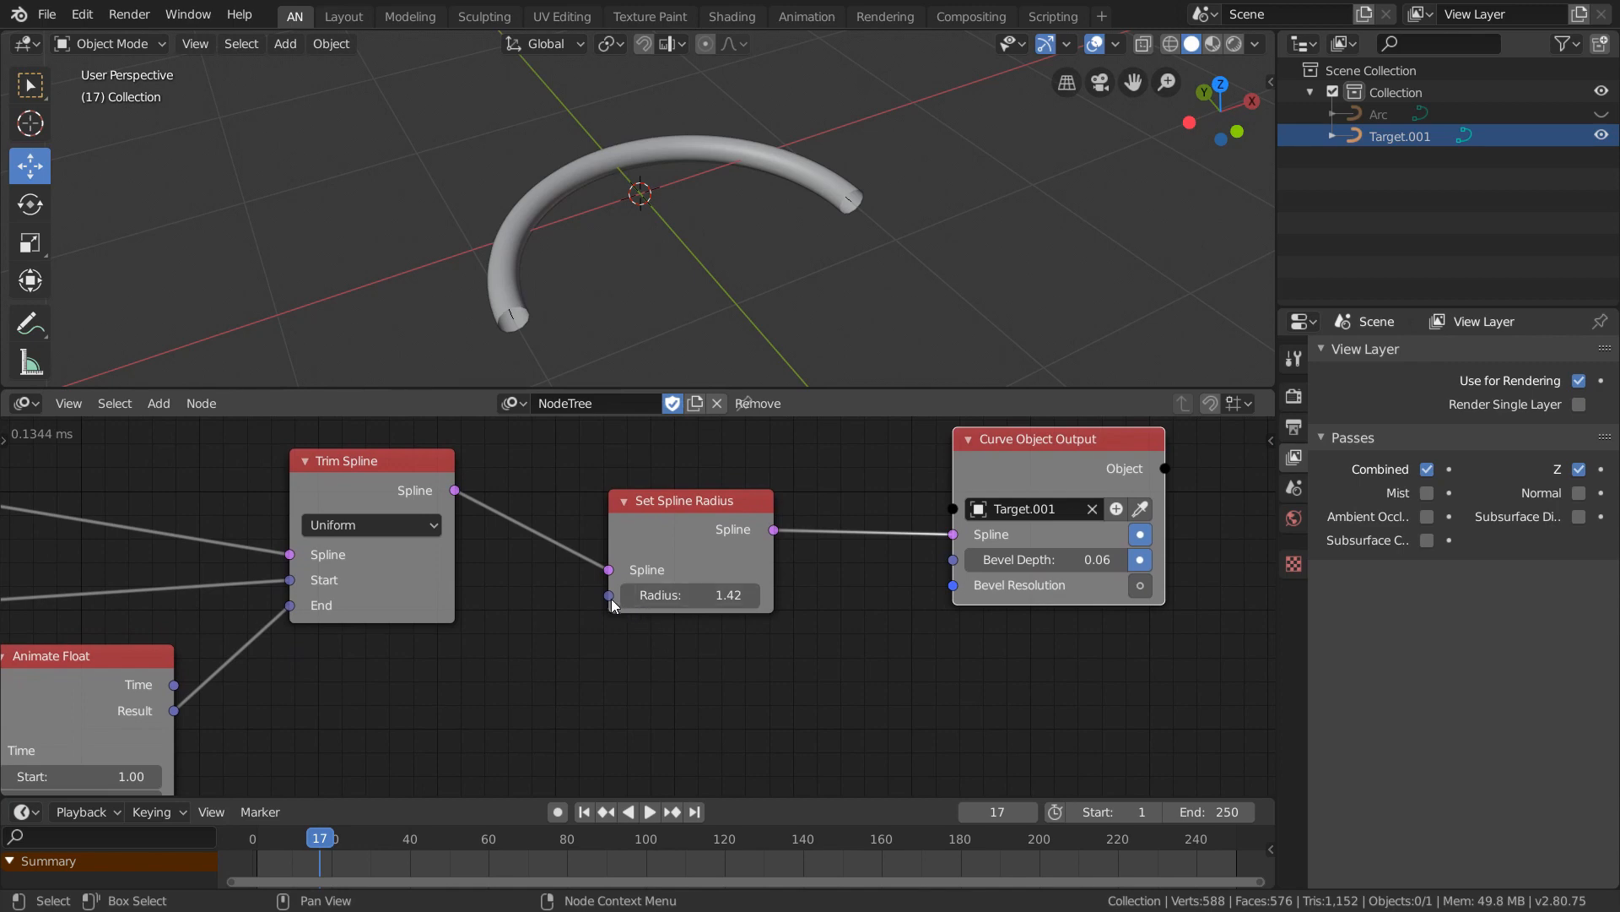
pyautogui.moveTo(701, 503); pyautogui.dragTo(751, 483)
pyautogui.click(622, 665)
# Add a Float Range node and place it below the Set Spline Radius node.
pyautogui.scroll(-2, 653, 652)
pyautogui.moveTo(659, 646); pyautogui.dragTo(690, 608, button='middle')
pyautogui.scroll(1, 690, 608)
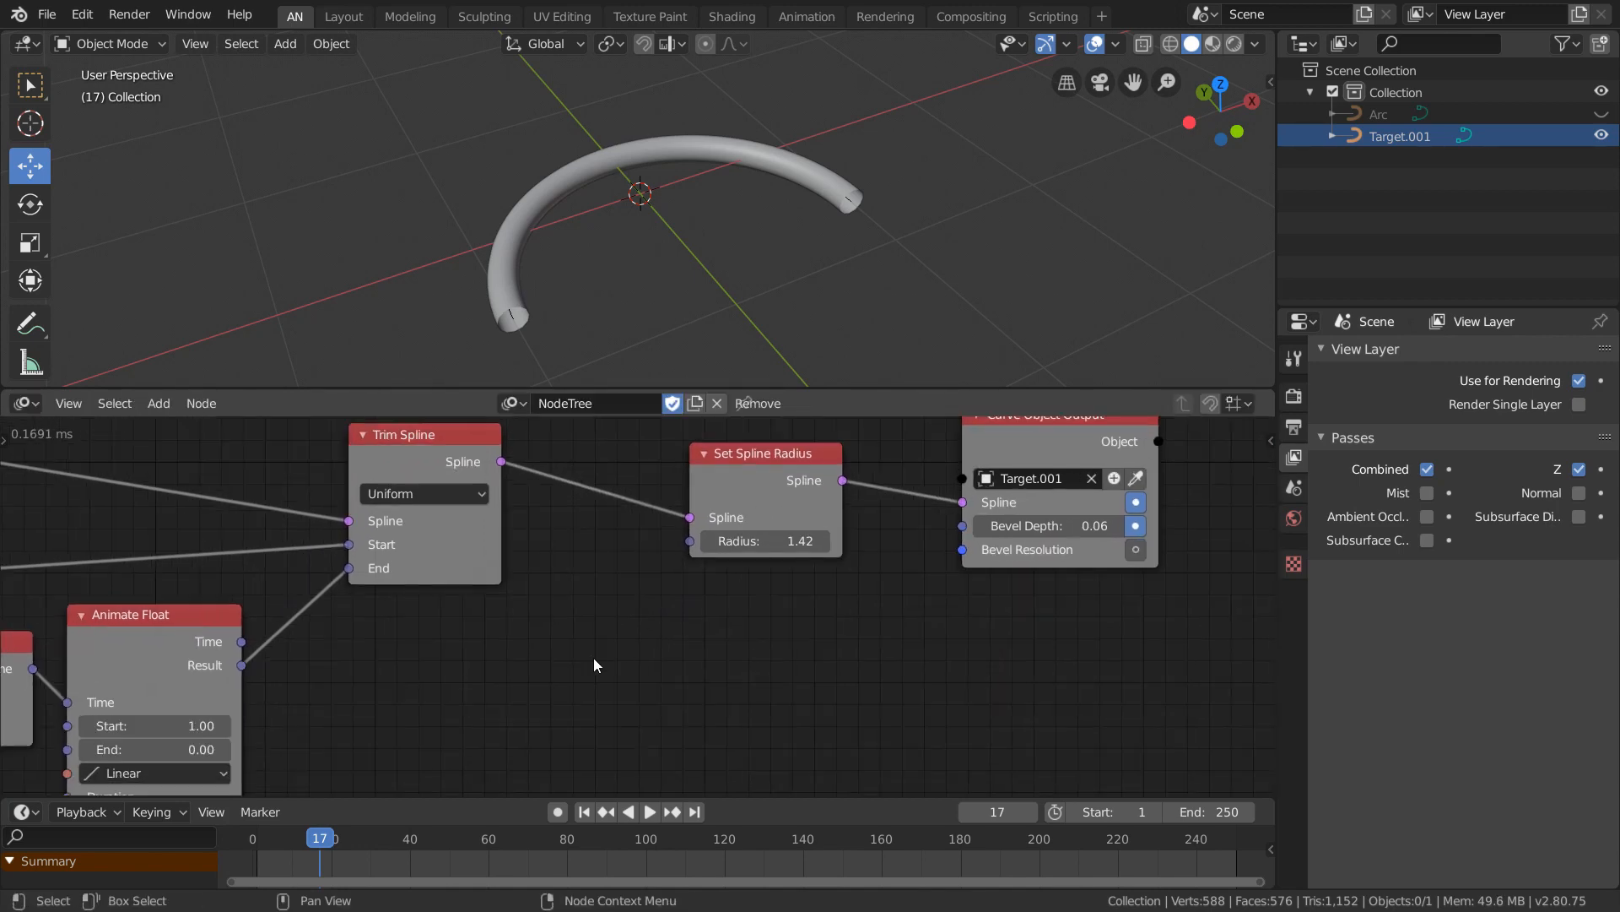
pyautogui.hotkey('ctrl', 'a')
pyautogui.write('float')
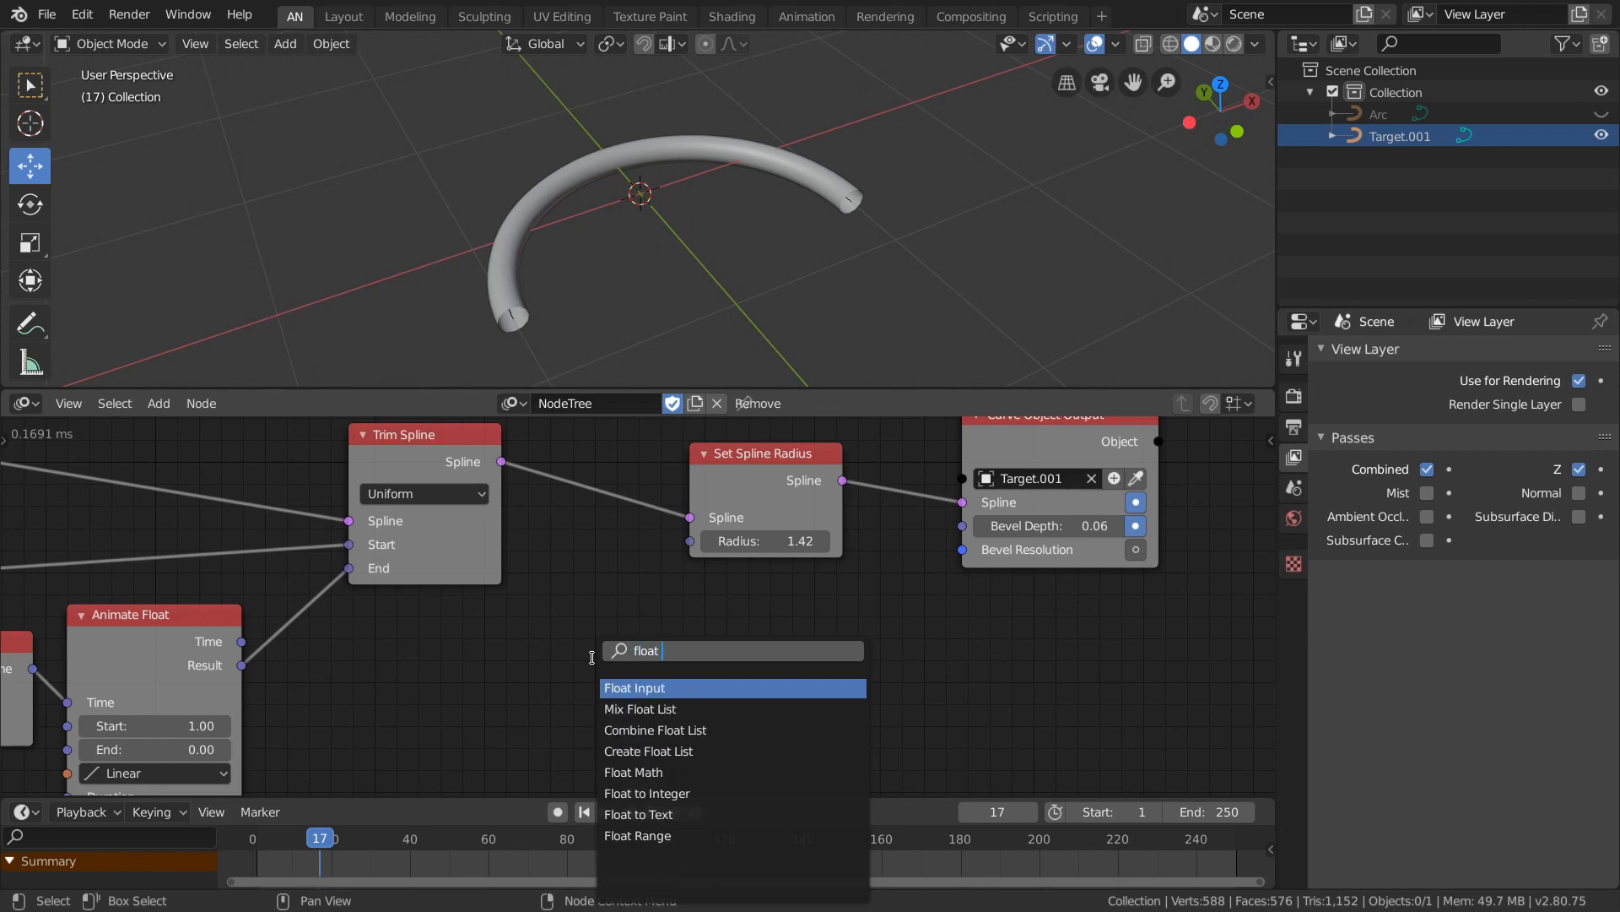
pyautogui.write(' ran')
pyautogui.press('Return')
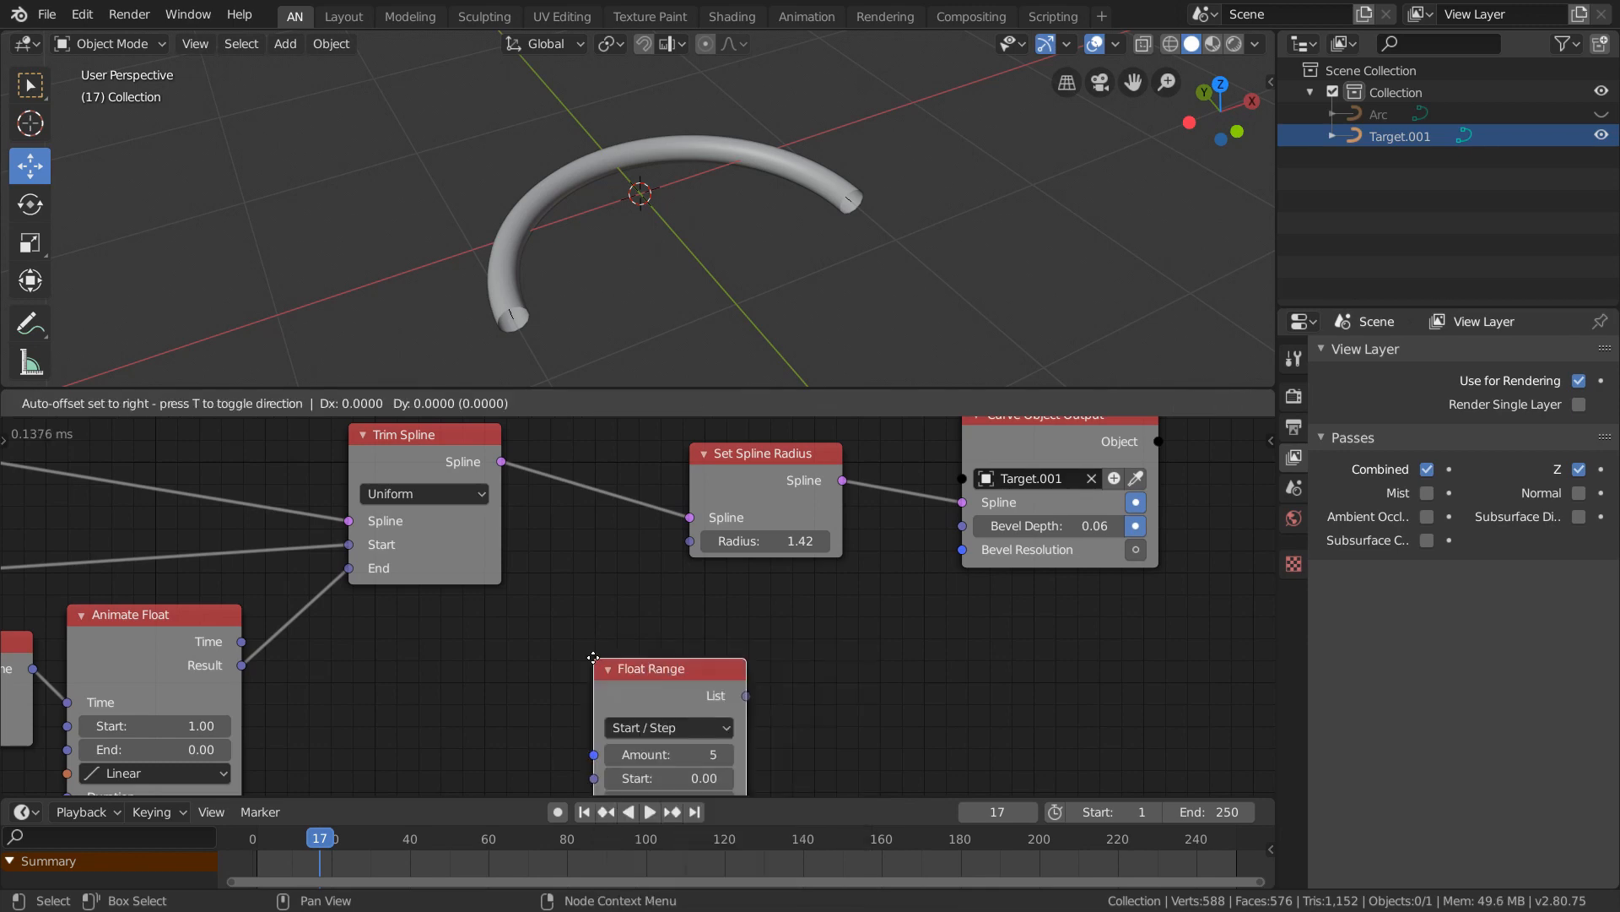
pyautogui.click(535, 603)
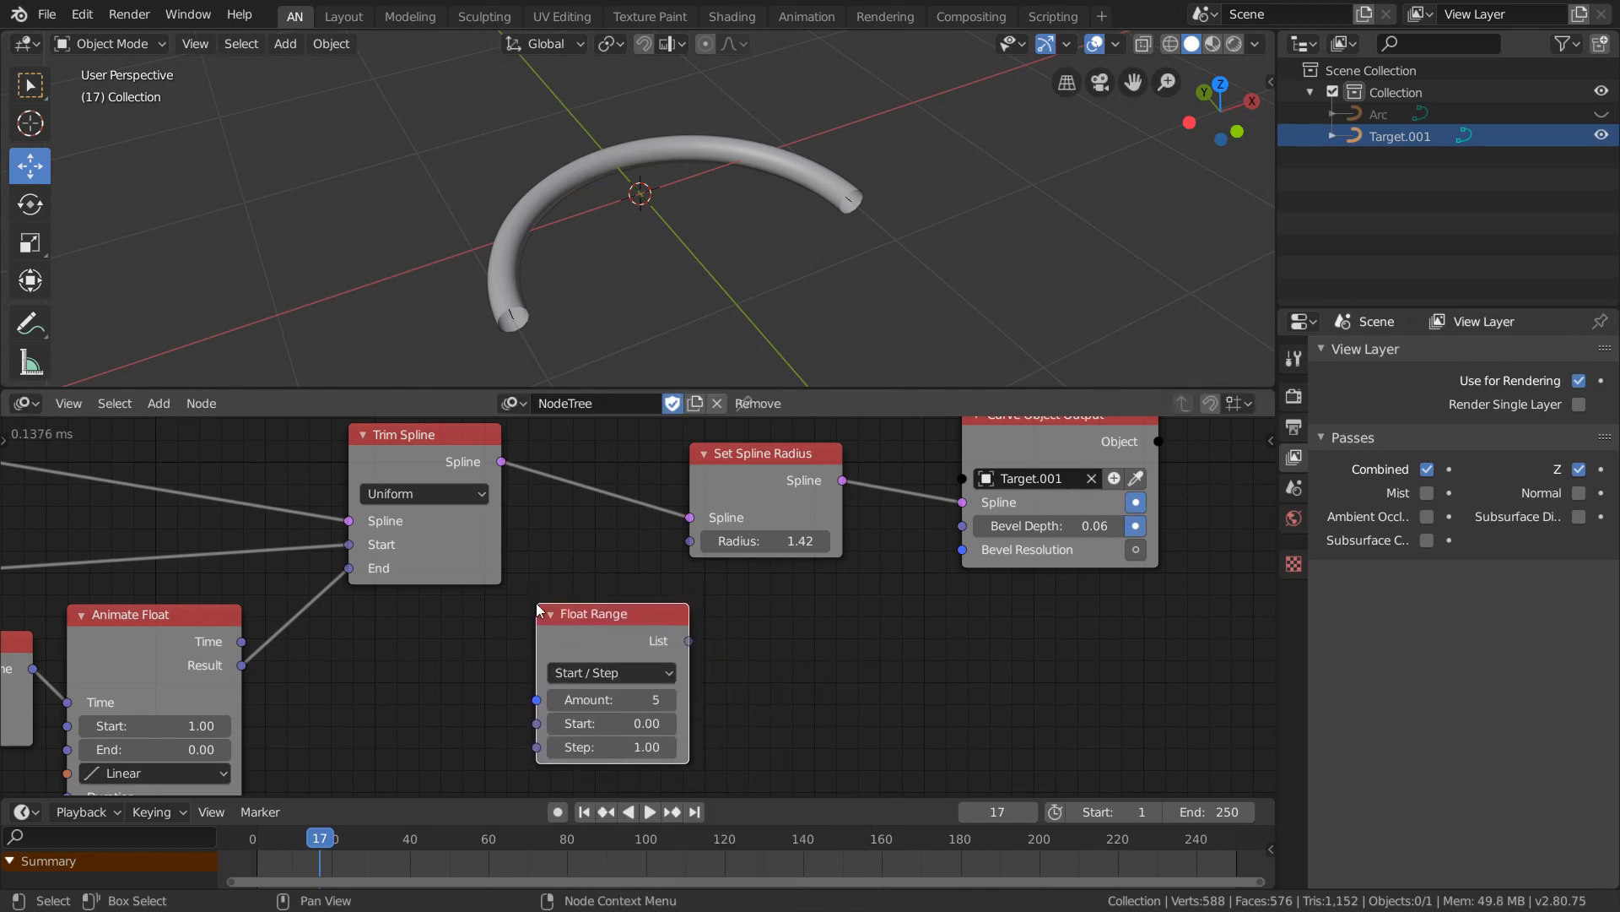
pyautogui.click(601, 701)
pyautogui.click(771, 692)
pyautogui.moveTo(592, 634); pyautogui.dragTo(787, 639)
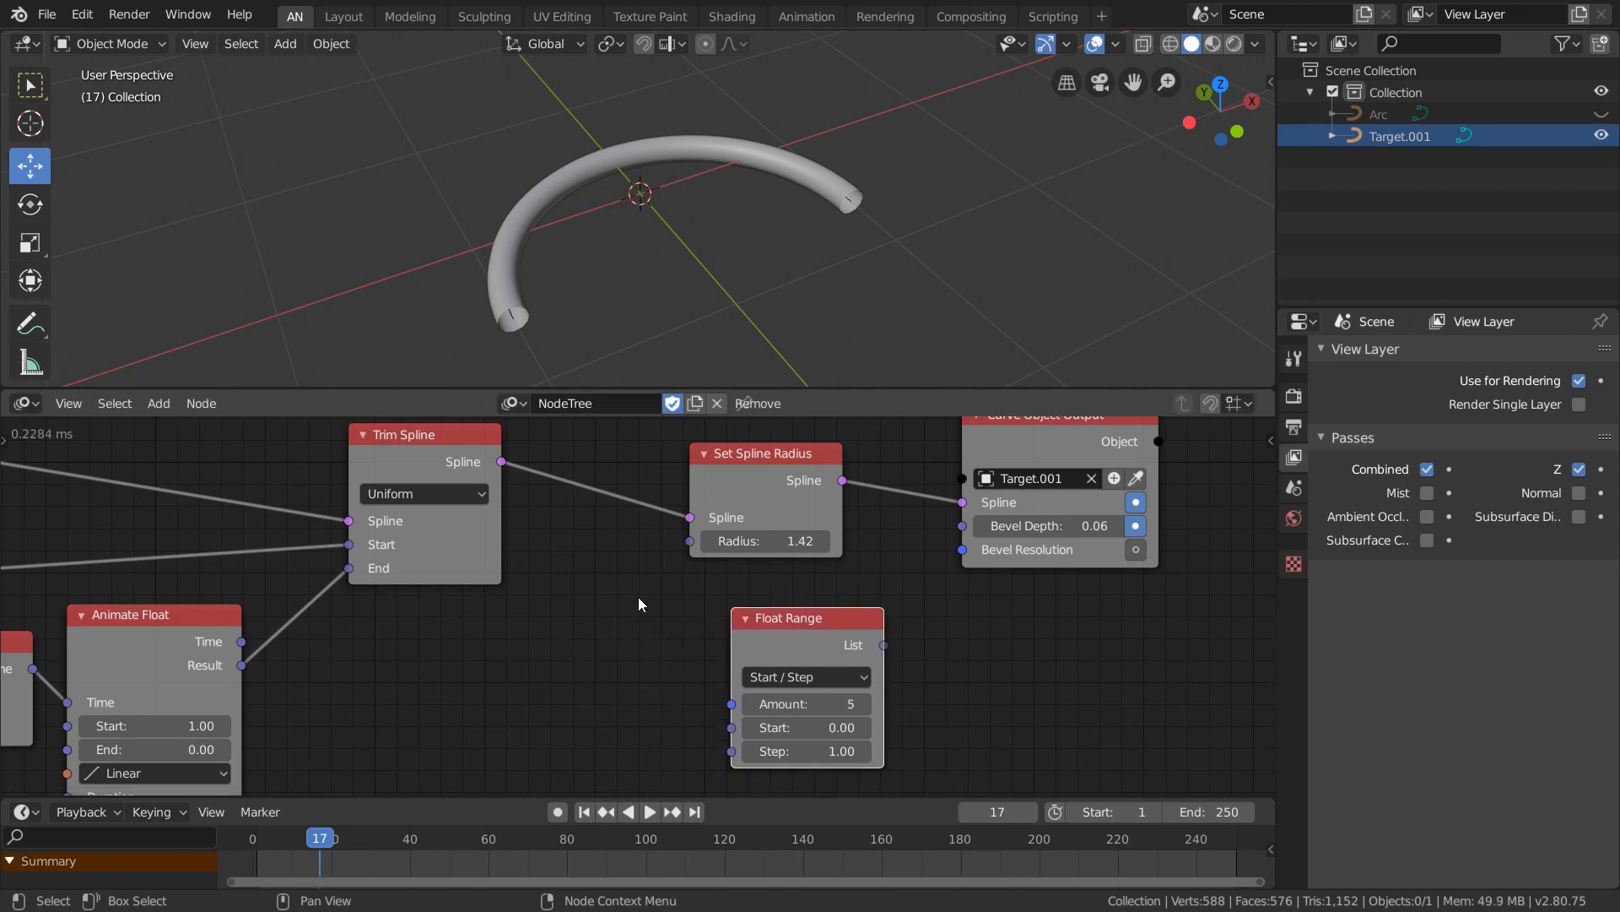
# Check the Trim Spline node's output in a temporary Viewer node and delete that Viewer.
pyautogui.moveTo(411, 440); pyautogui.dragTo(389, 454)
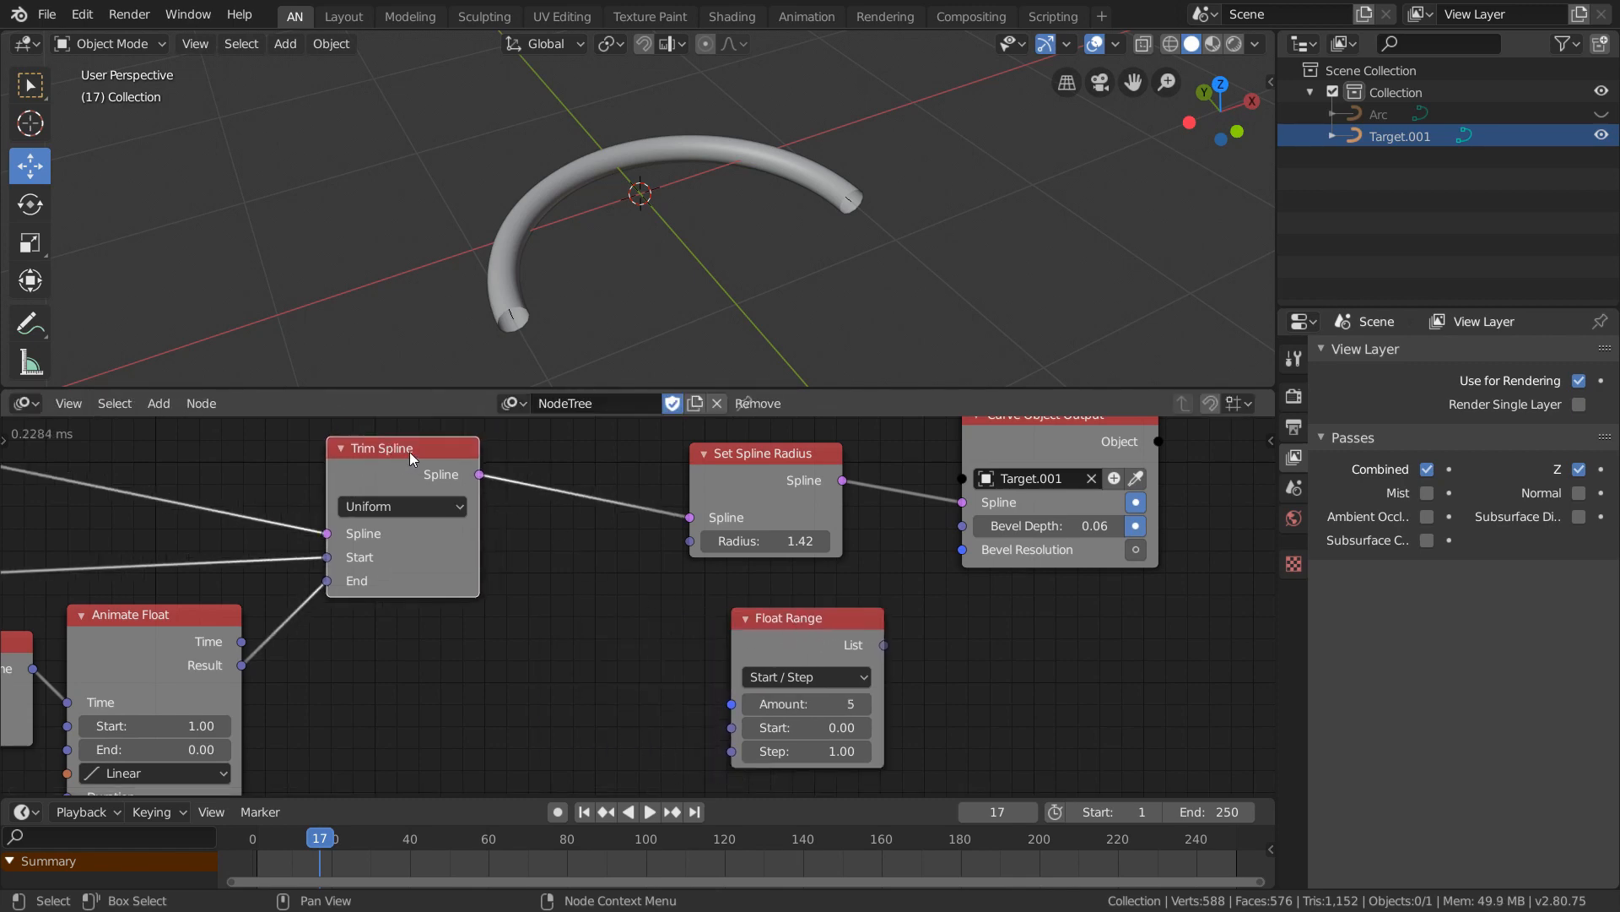
pyautogui.press('w')
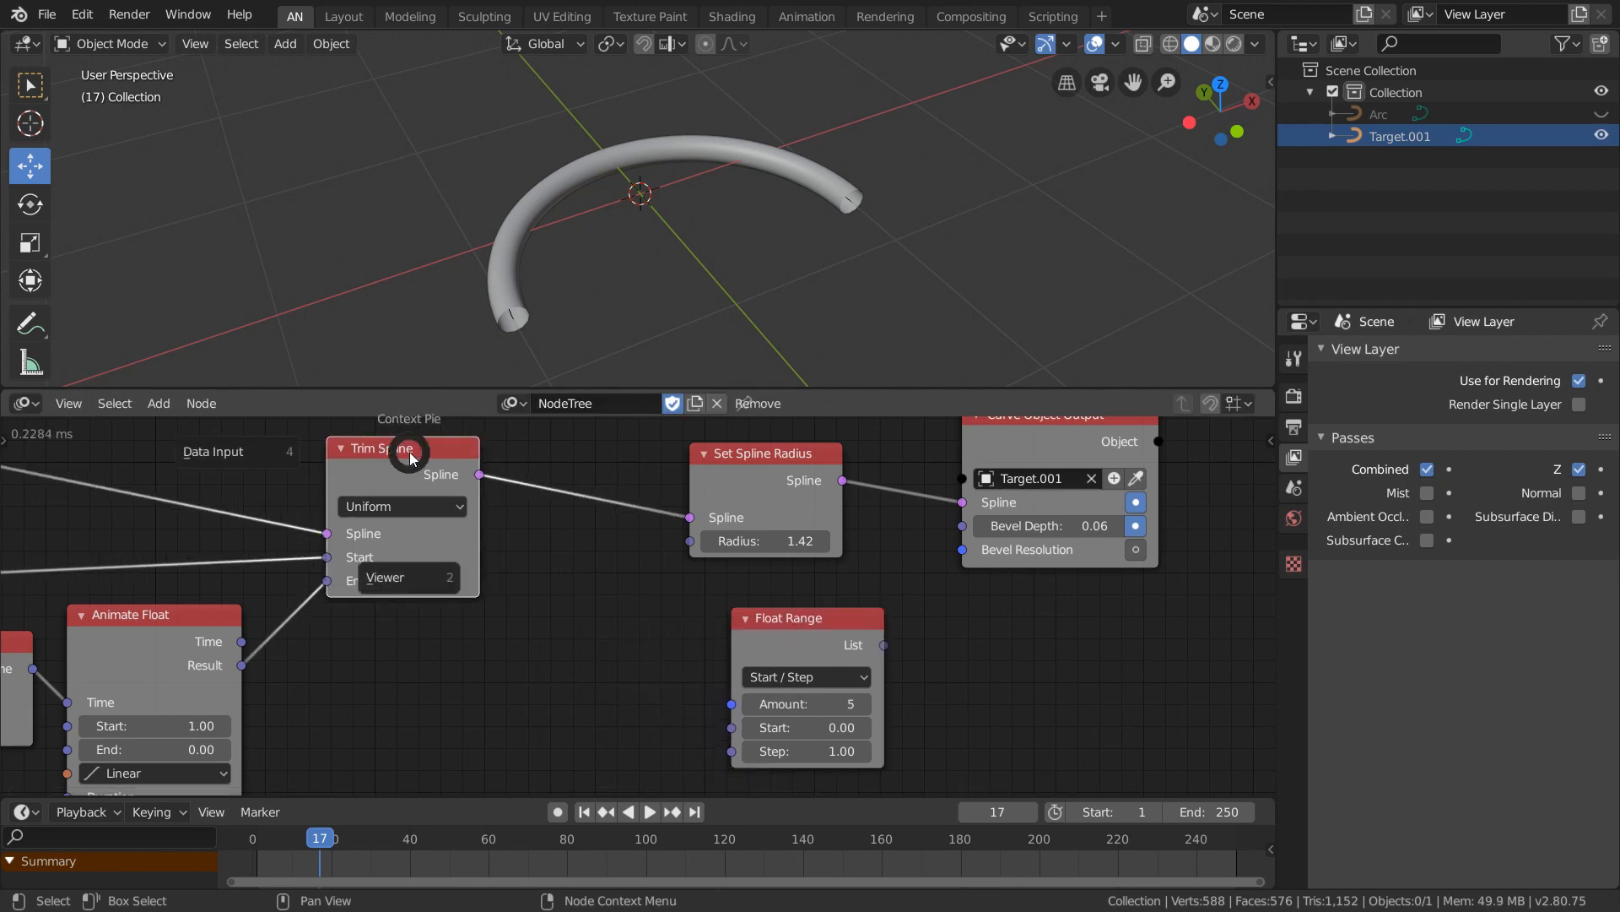
pyautogui.click(410, 580)
pyautogui.click(537, 571)
pyautogui.press('x')
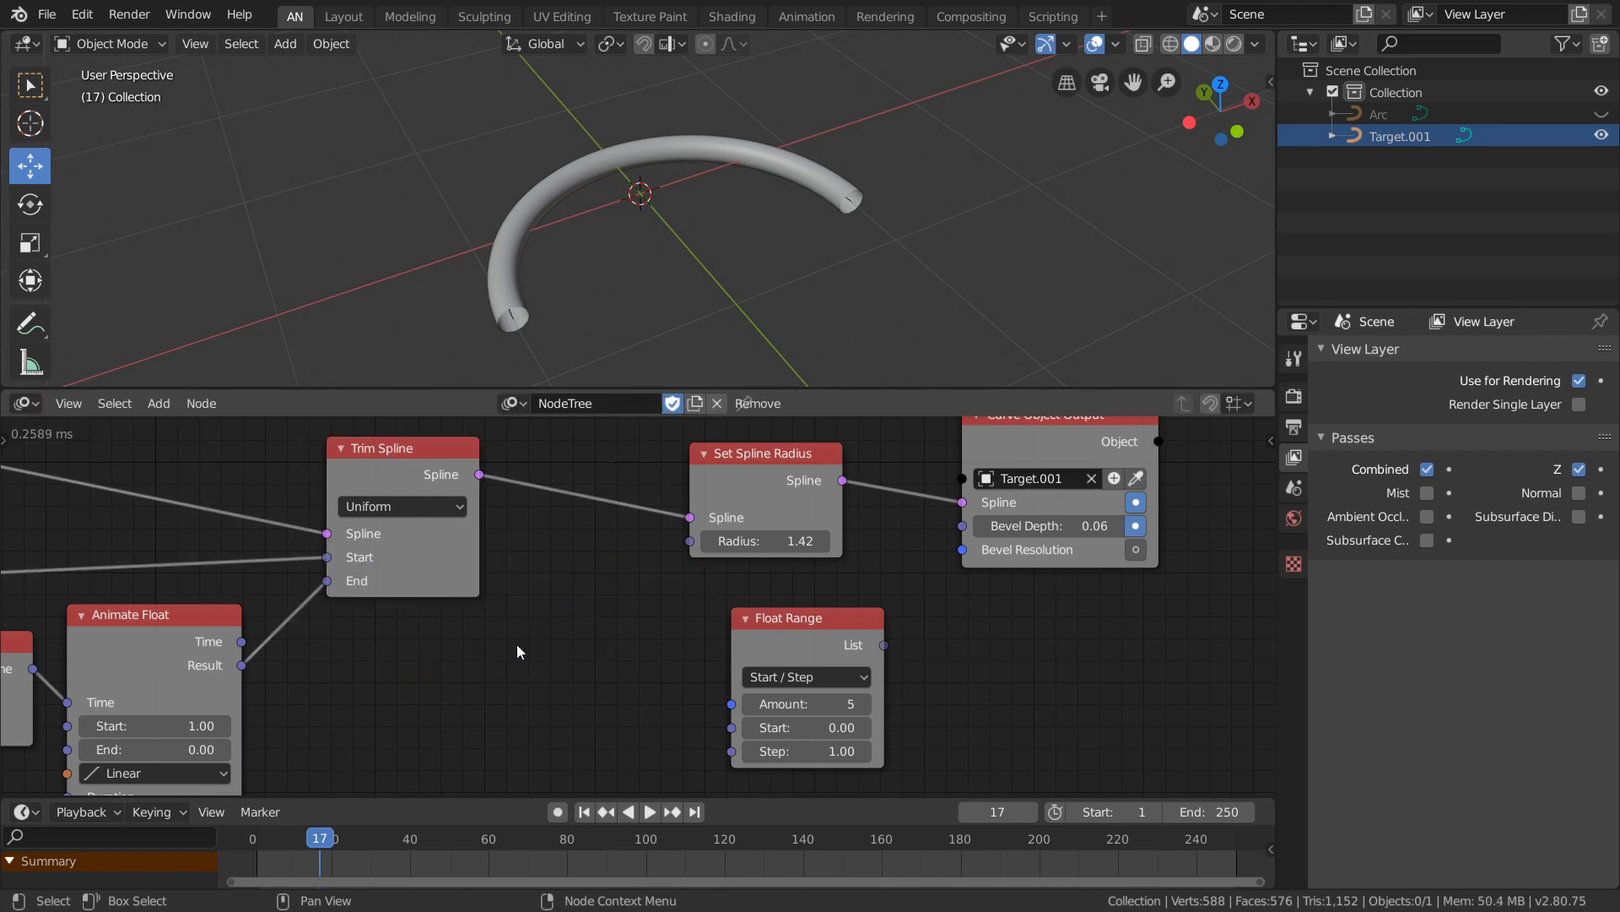
# Add a Spline Info node below Trim Spline, feed it Trim Spline's output, and move Float Range farther away from it.
pyautogui.hotkey('ctrl', 'a')
pyautogui.write('spline')
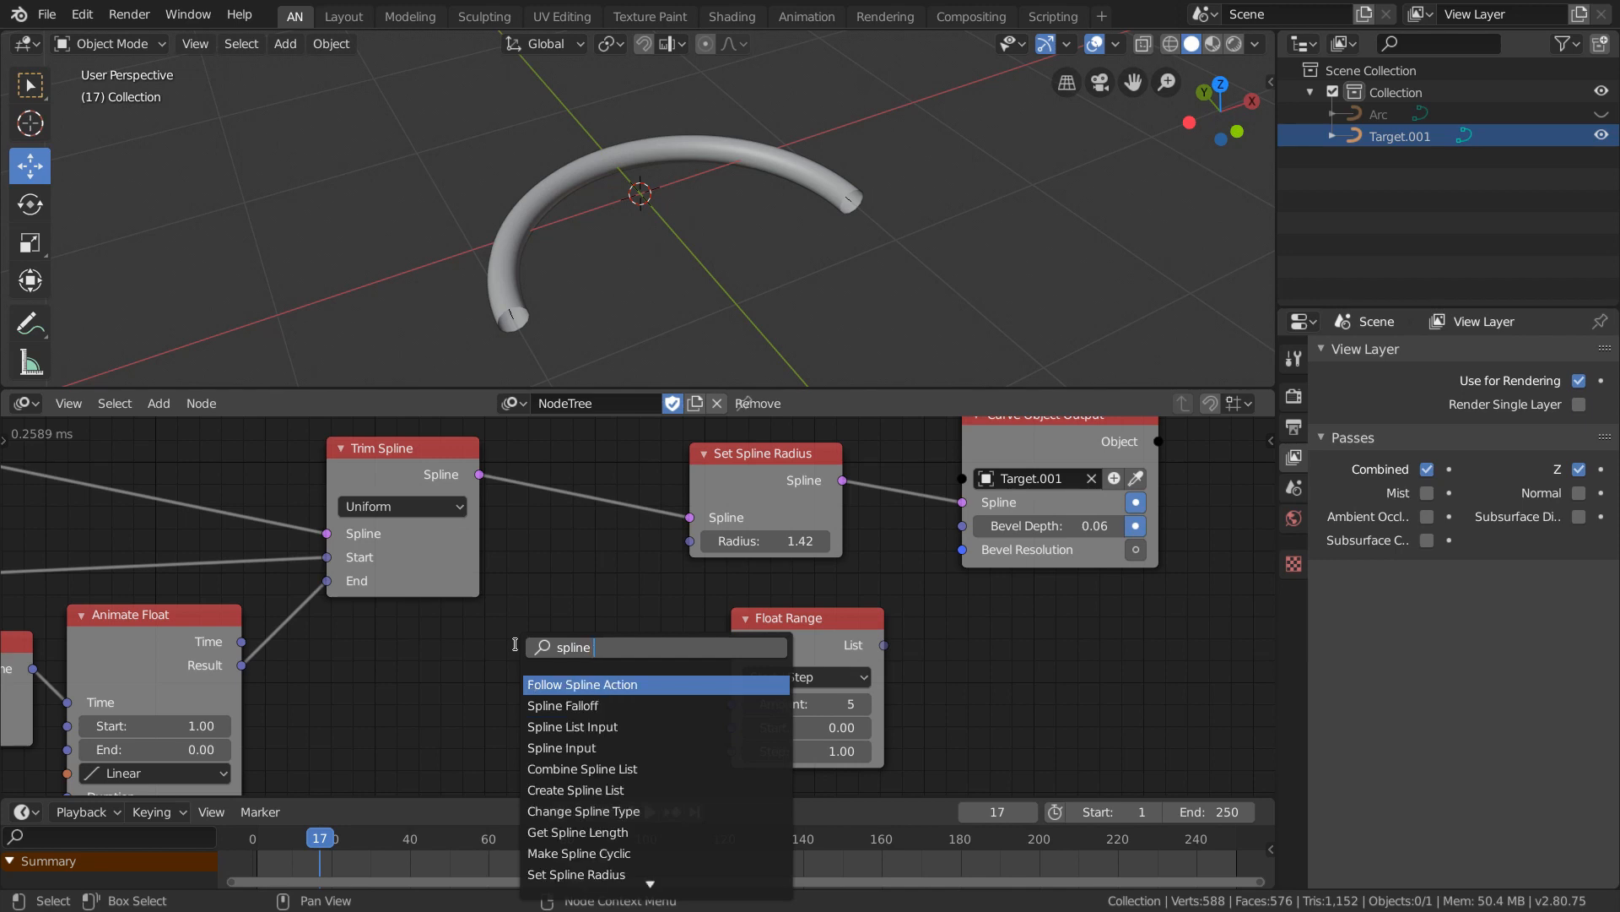
pyautogui.write(' info')
pyautogui.press('Return')
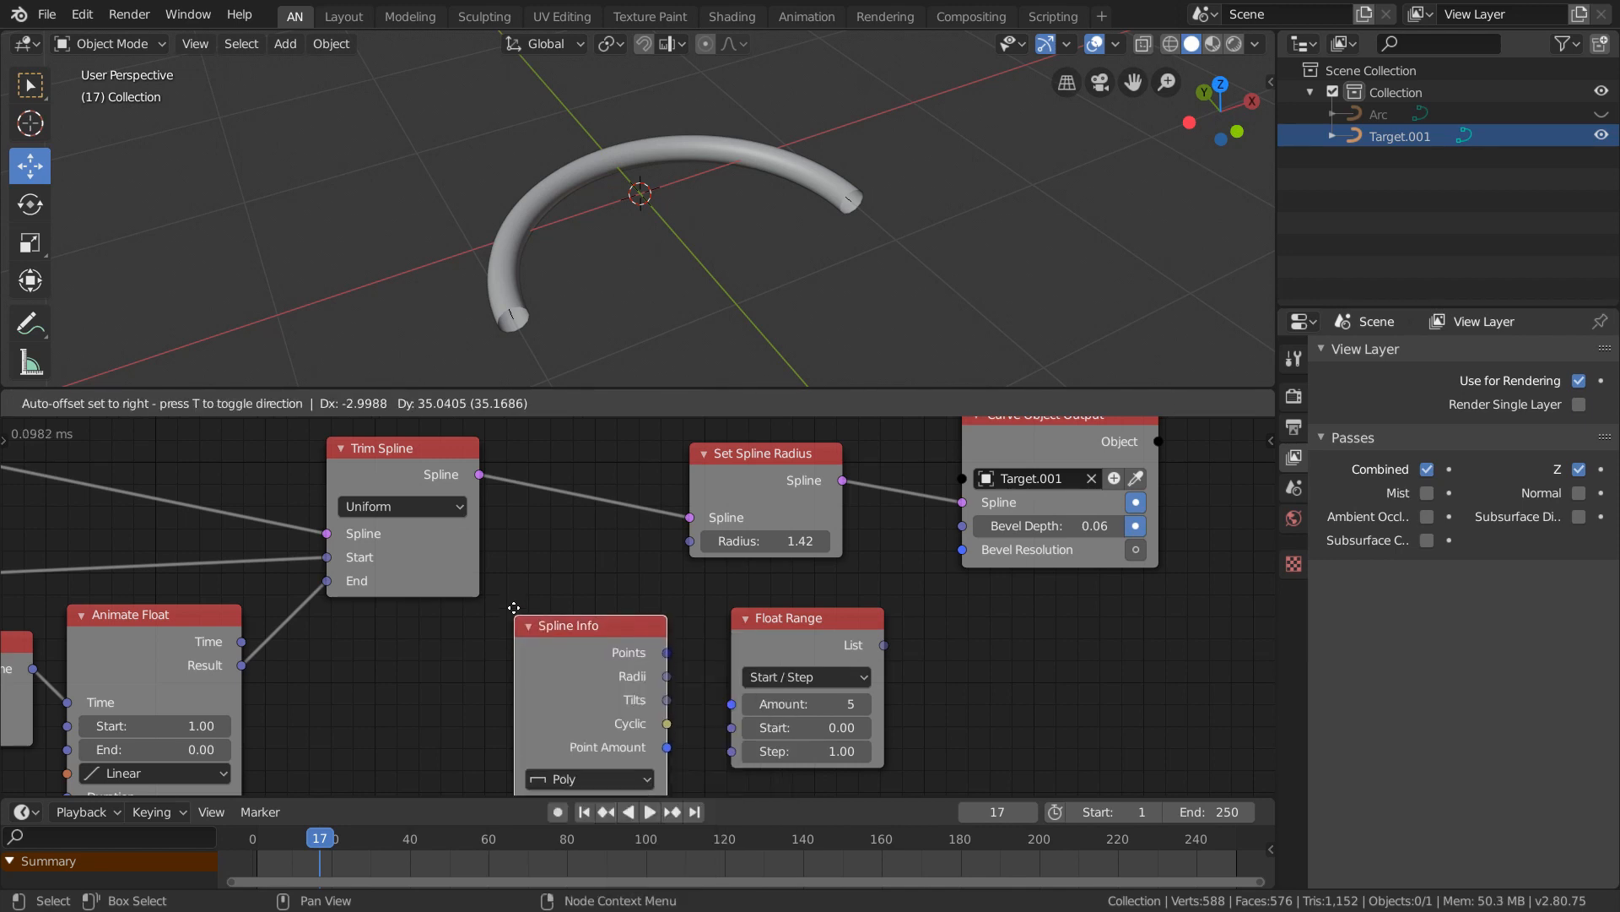
pyautogui.click(525, 574)
pyautogui.moveTo(479, 479); pyautogui.dragTo(525, 759)
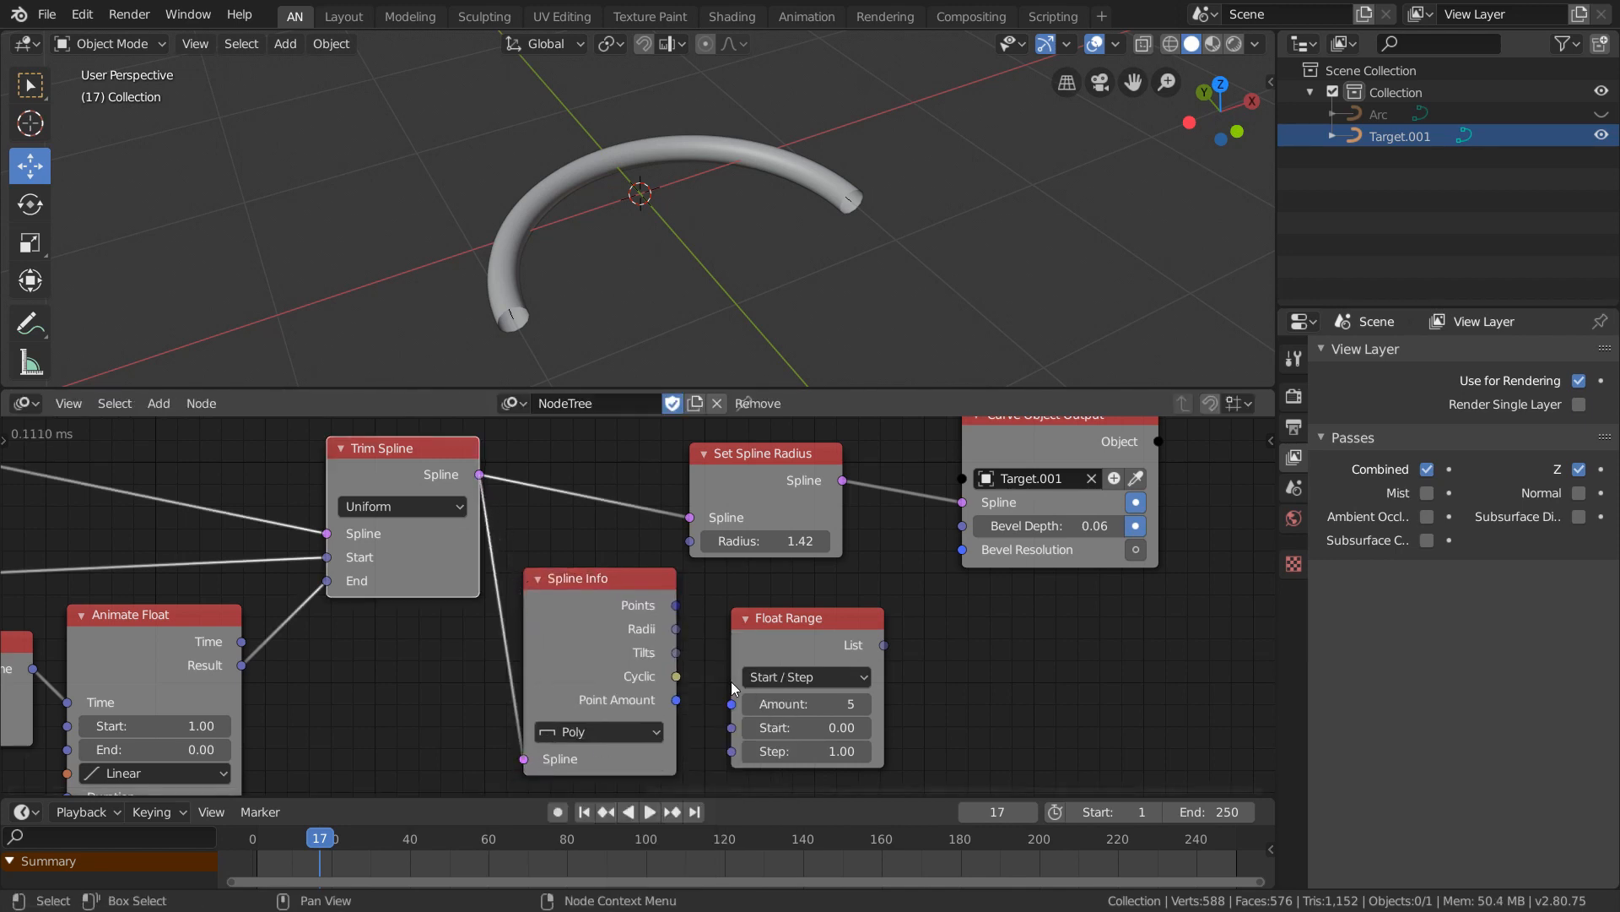
pyautogui.moveTo(762, 646); pyautogui.dragTo(878, 661)
pyautogui.moveTo(627, 590); pyautogui.dragTo(642, 604)
# Check the Spline Info node's Points output in a temporary Viewer node and delete that Viewer.
pyautogui.press('w')
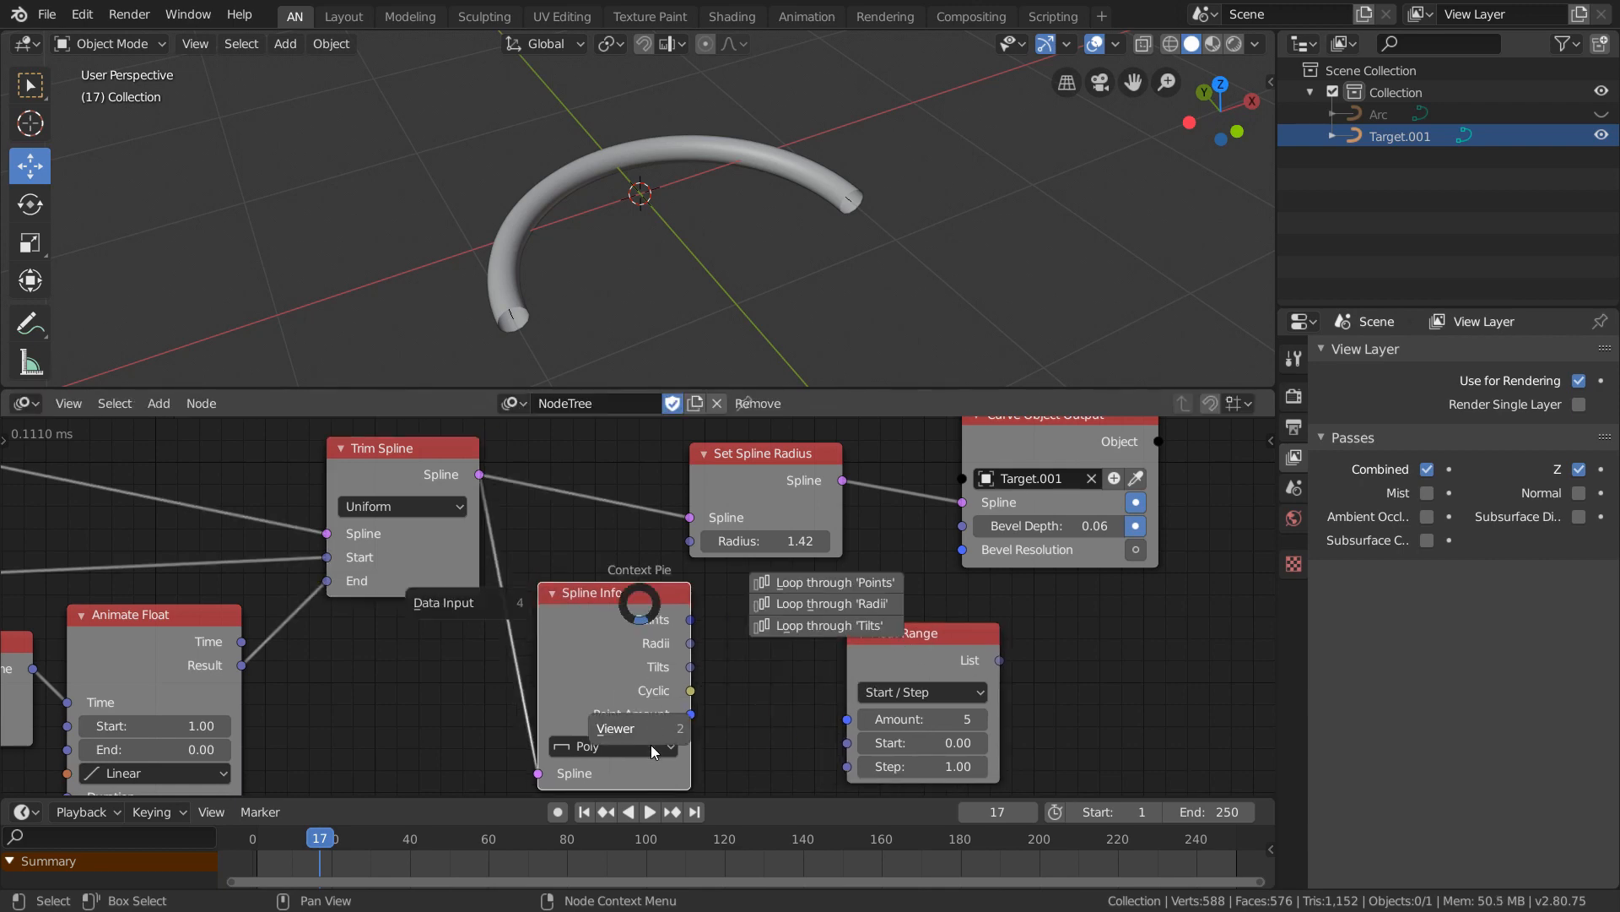
pyautogui.click(656, 749)
pyautogui.click(662, 709)
pyautogui.click(887, 648)
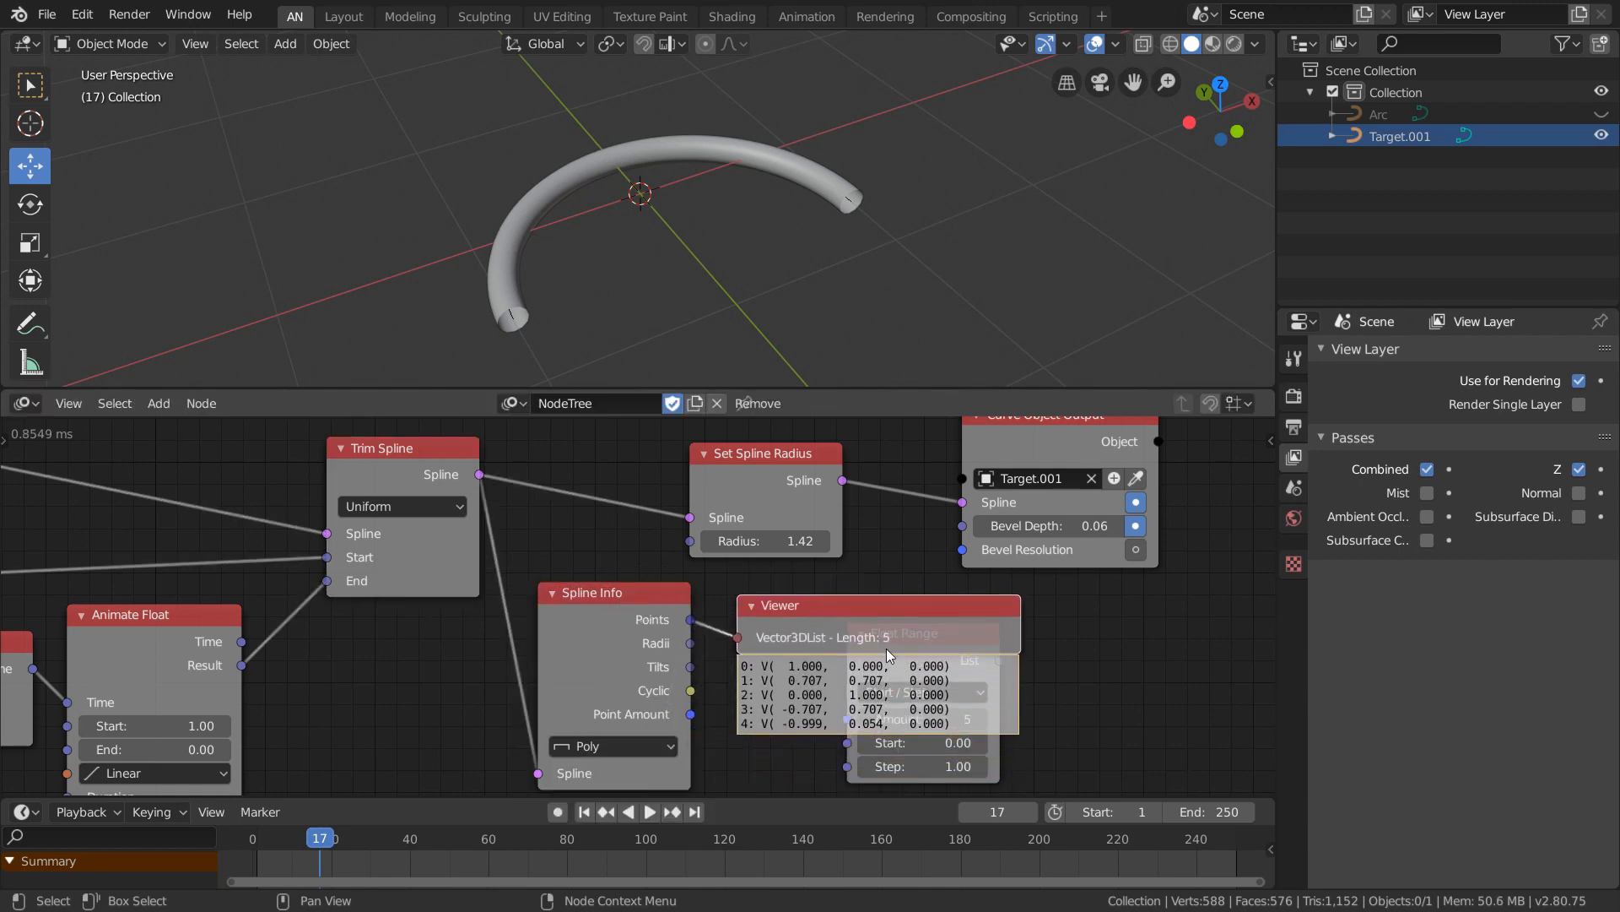
pyautogui.press('x')
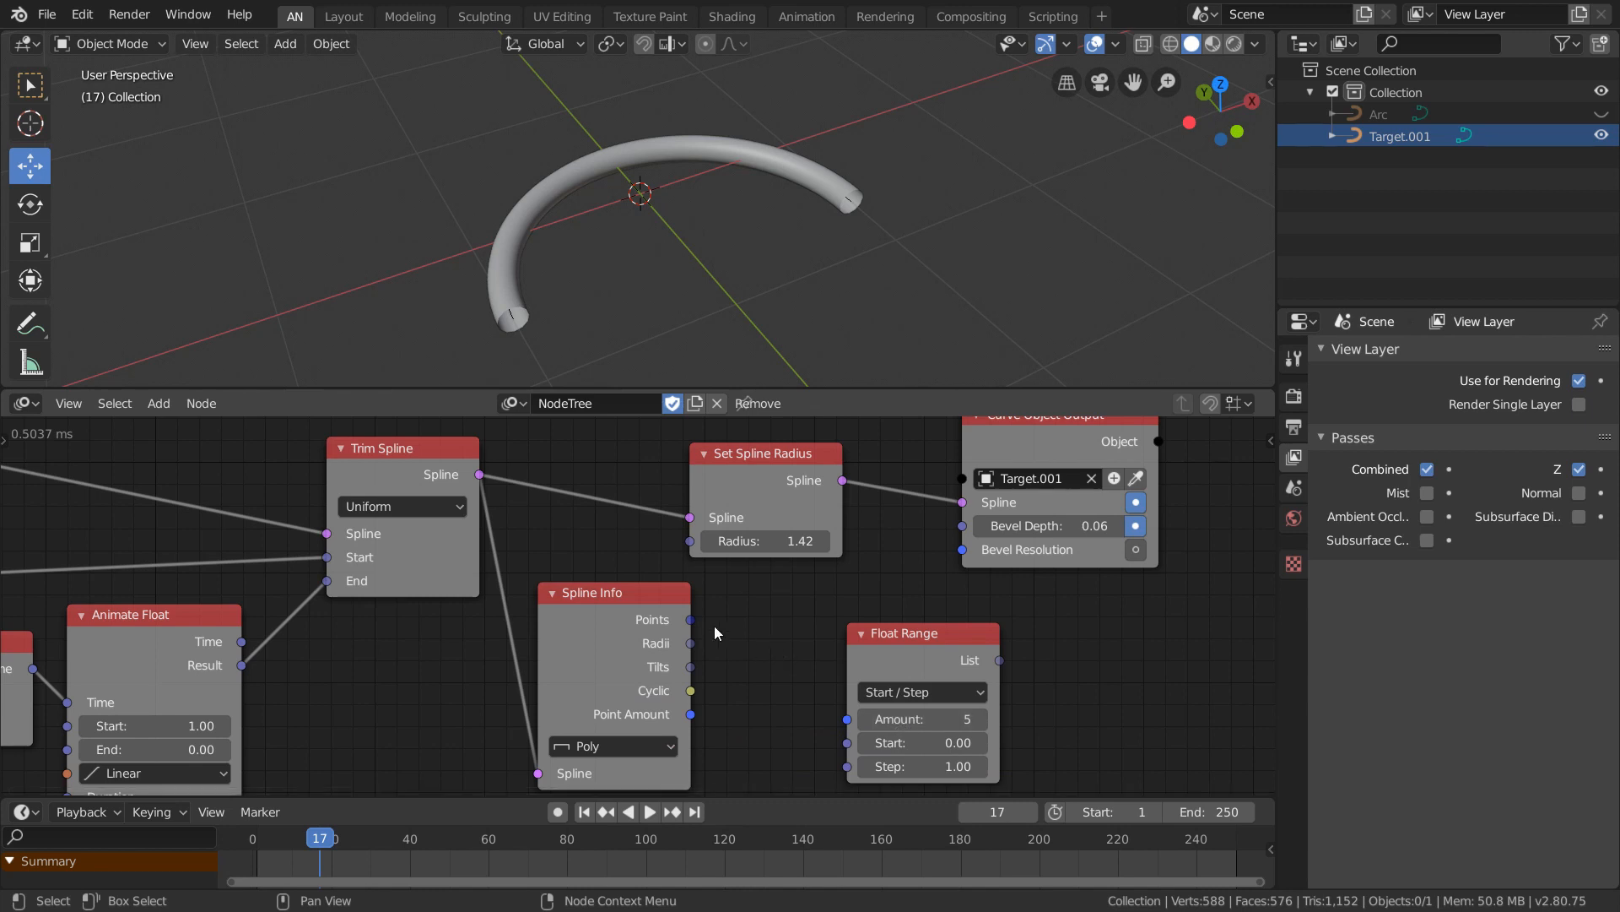
# Spread out the output-side nodes and connect Float Range's List output to the radius input of Set Spline Radius.
pyautogui.moveTo(925, 635); pyautogui.dragTo(842, 631)
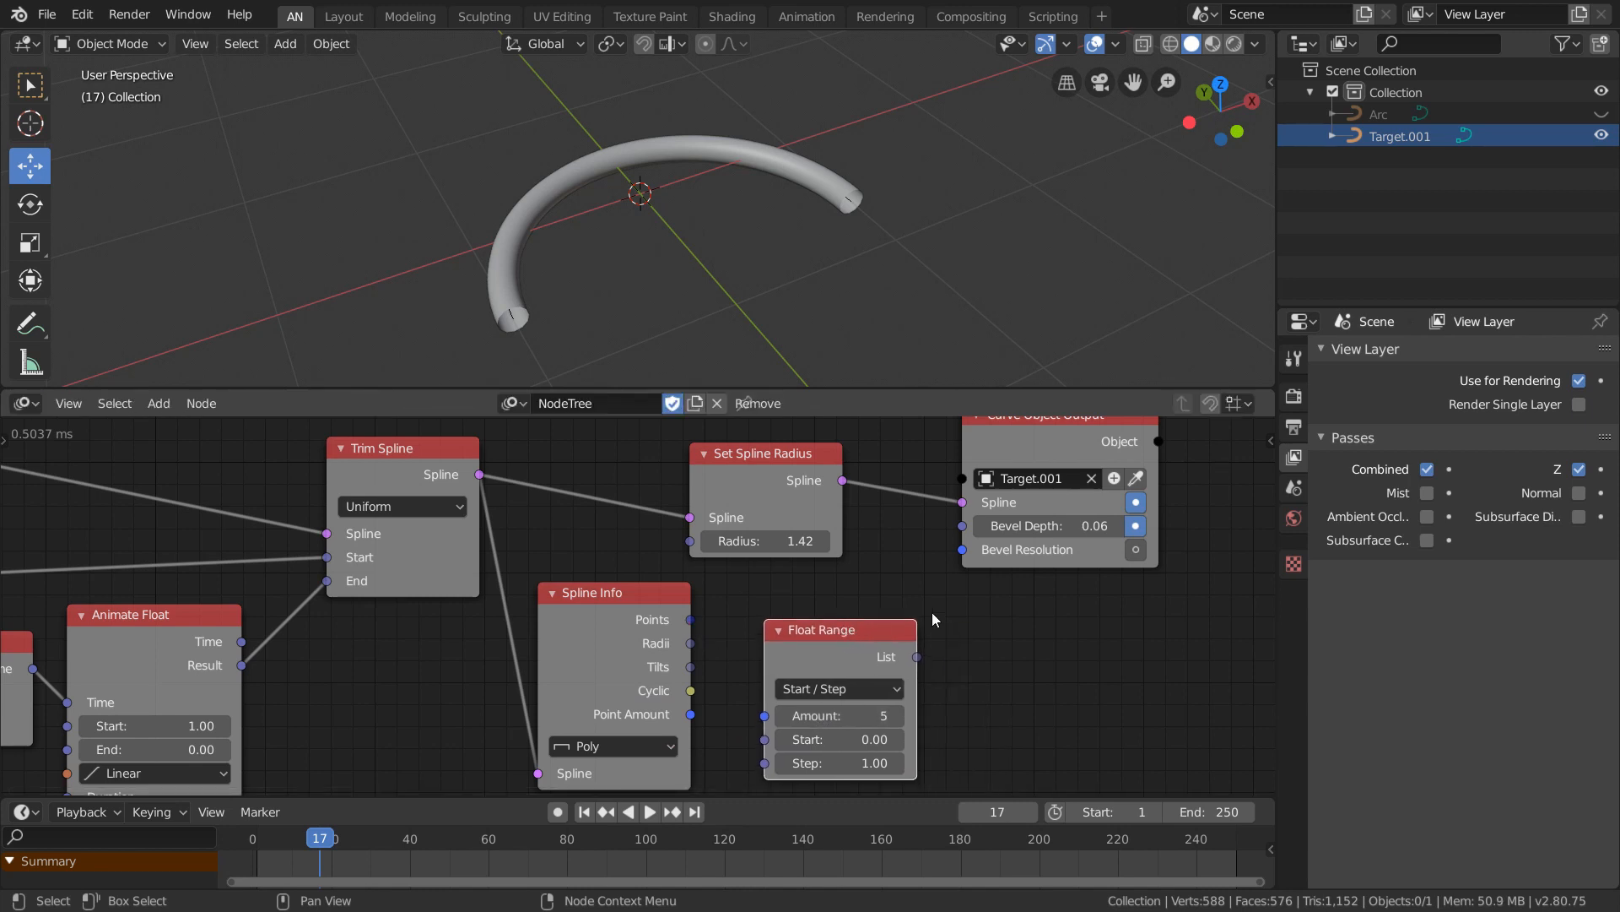
pyautogui.moveTo(841, 631); pyautogui.dragTo(637, 668, button='middle')
pyautogui.moveTo(857, 454); pyautogui.dragTo(1116, 428)
pyautogui.moveTo(567, 495); pyautogui.dragTo(869, 488)
pyautogui.moveTo(589, 613); pyautogui.dragTo(611, 563, button='middle')
pyautogui.moveTo(618, 623); pyautogui.dragTo(601, 585)
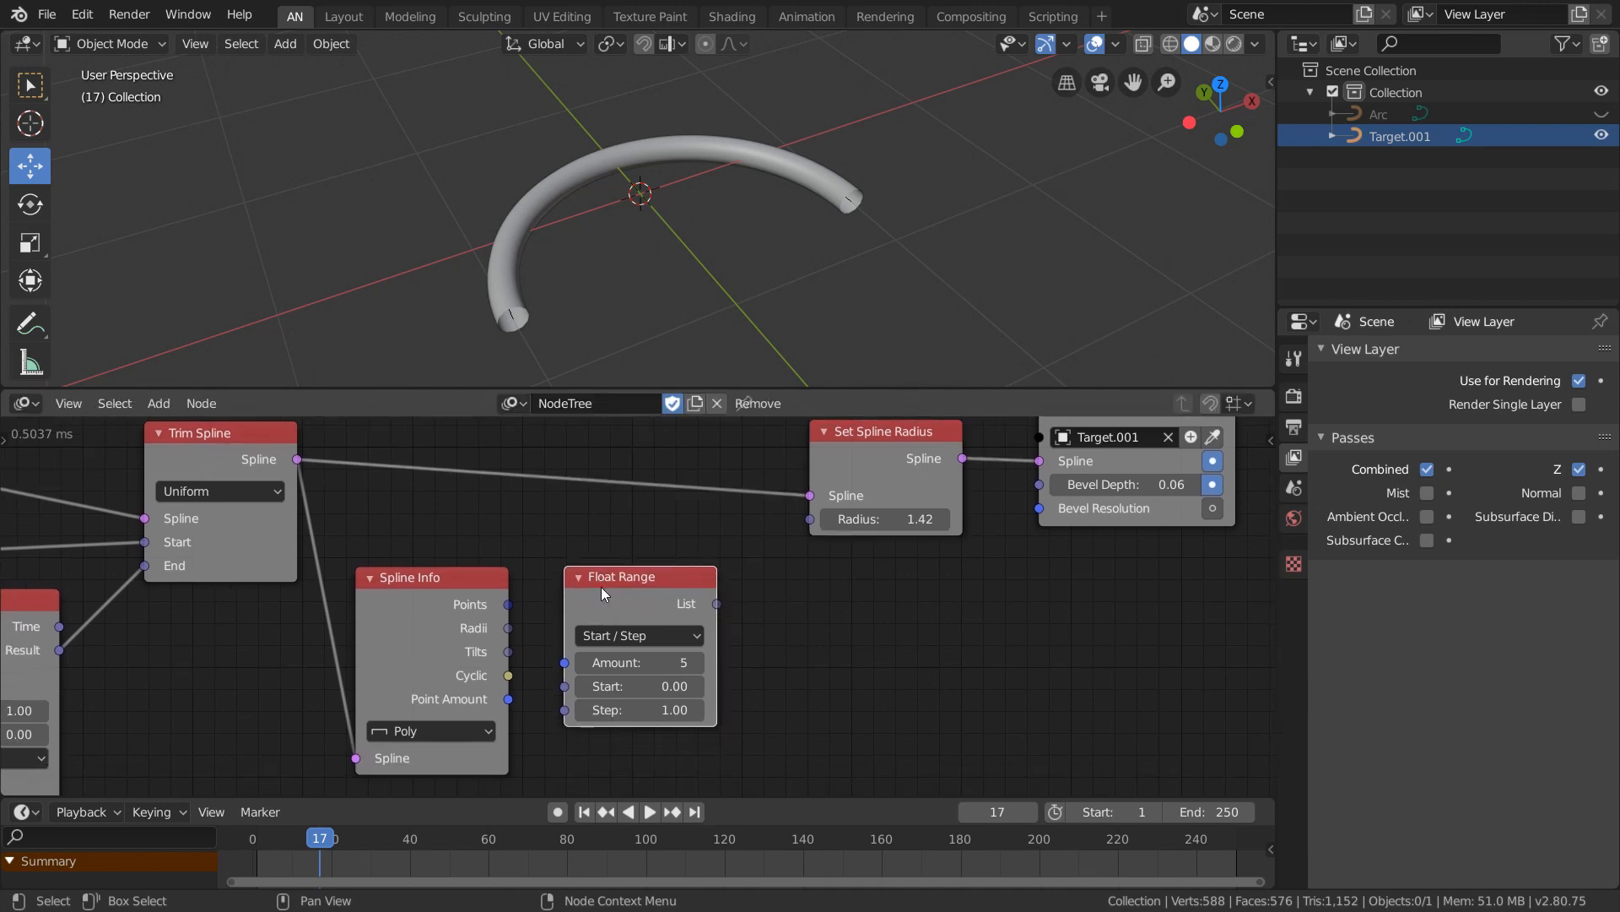
pyautogui.moveTo(716, 609); pyautogui.dragTo(742, 597)
pyautogui.moveTo(813, 519); pyautogui.dragTo(813, 519)
# Vary the Modulo Math node's A value between about 12 and 15.5 and inspect the tapered arc's open end up close.
pyautogui.moveTo(752, 276); pyautogui.dragTo(675, 329, button='middle')
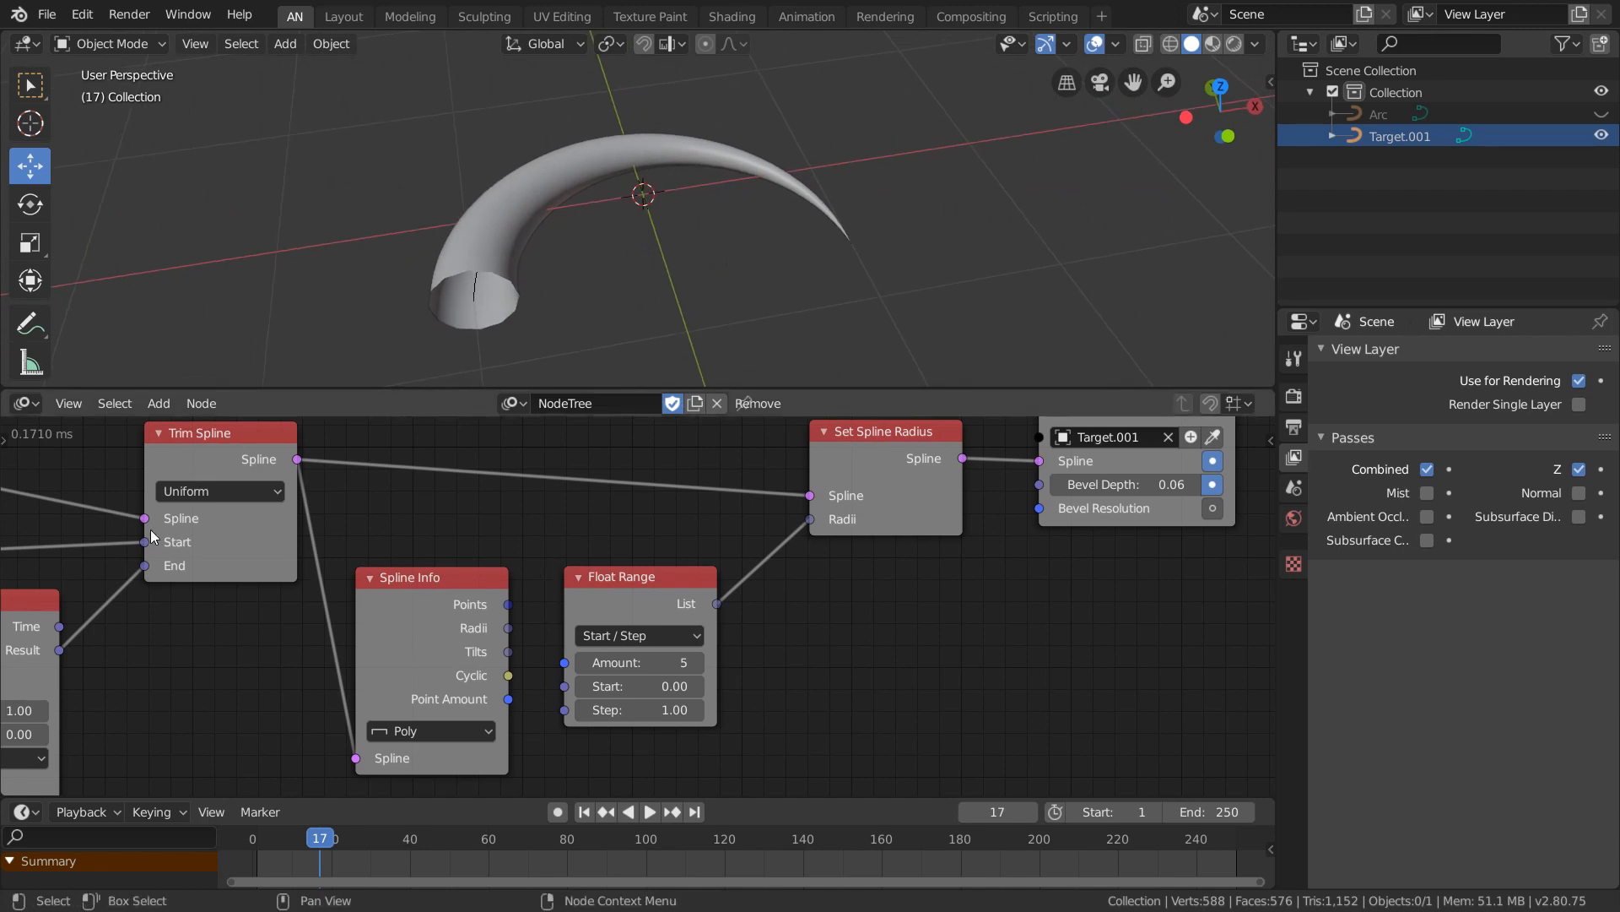
pyautogui.moveTo(151, 531); pyautogui.dragTo(853, 558, button='middle')
pyautogui.moveTo(378, 554); pyautogui.dragTo(934, 542, button='middle')
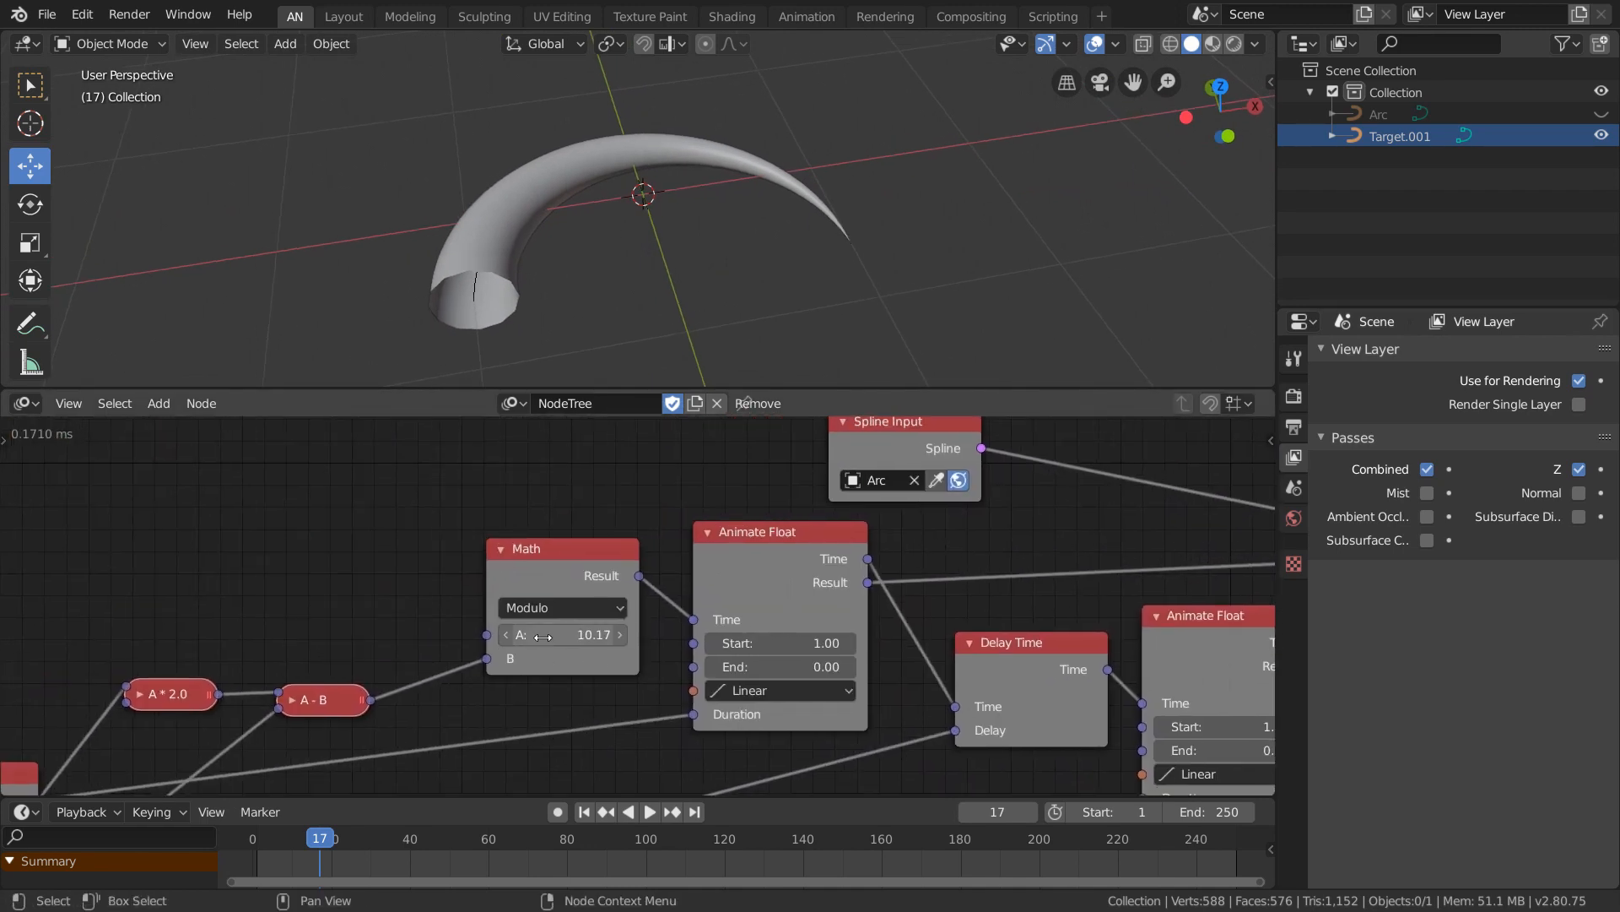
pyautogui.moveTo(542, 636); pyautogui.dragTo(641, 636)
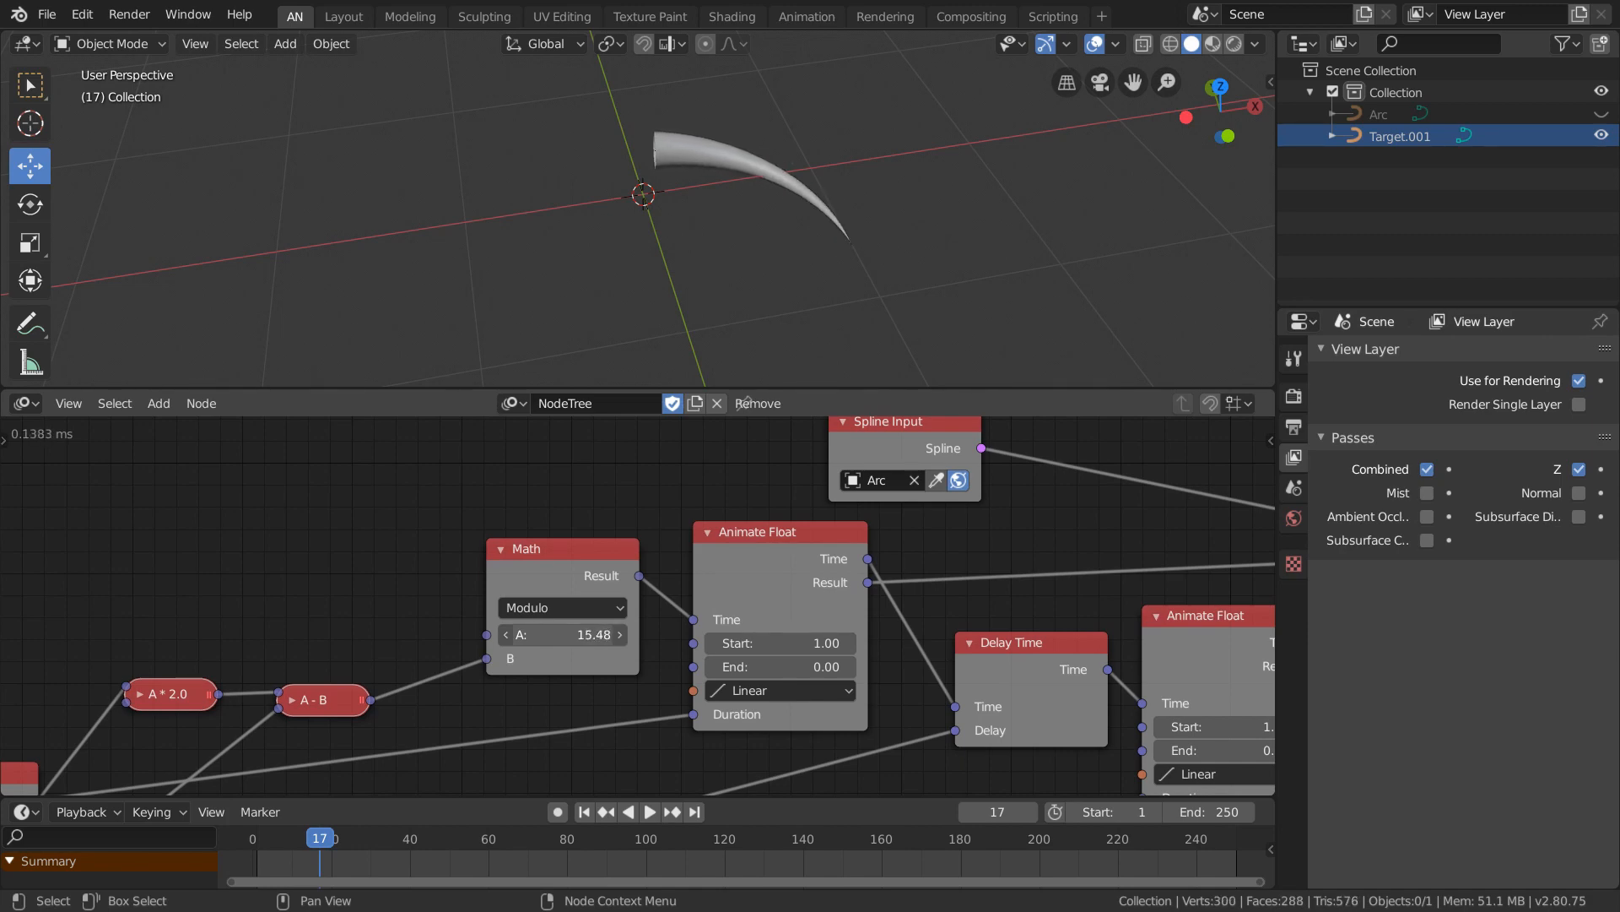
pyautogui.moveTo(614, 637); pyautogui.dragTo(573, 636)
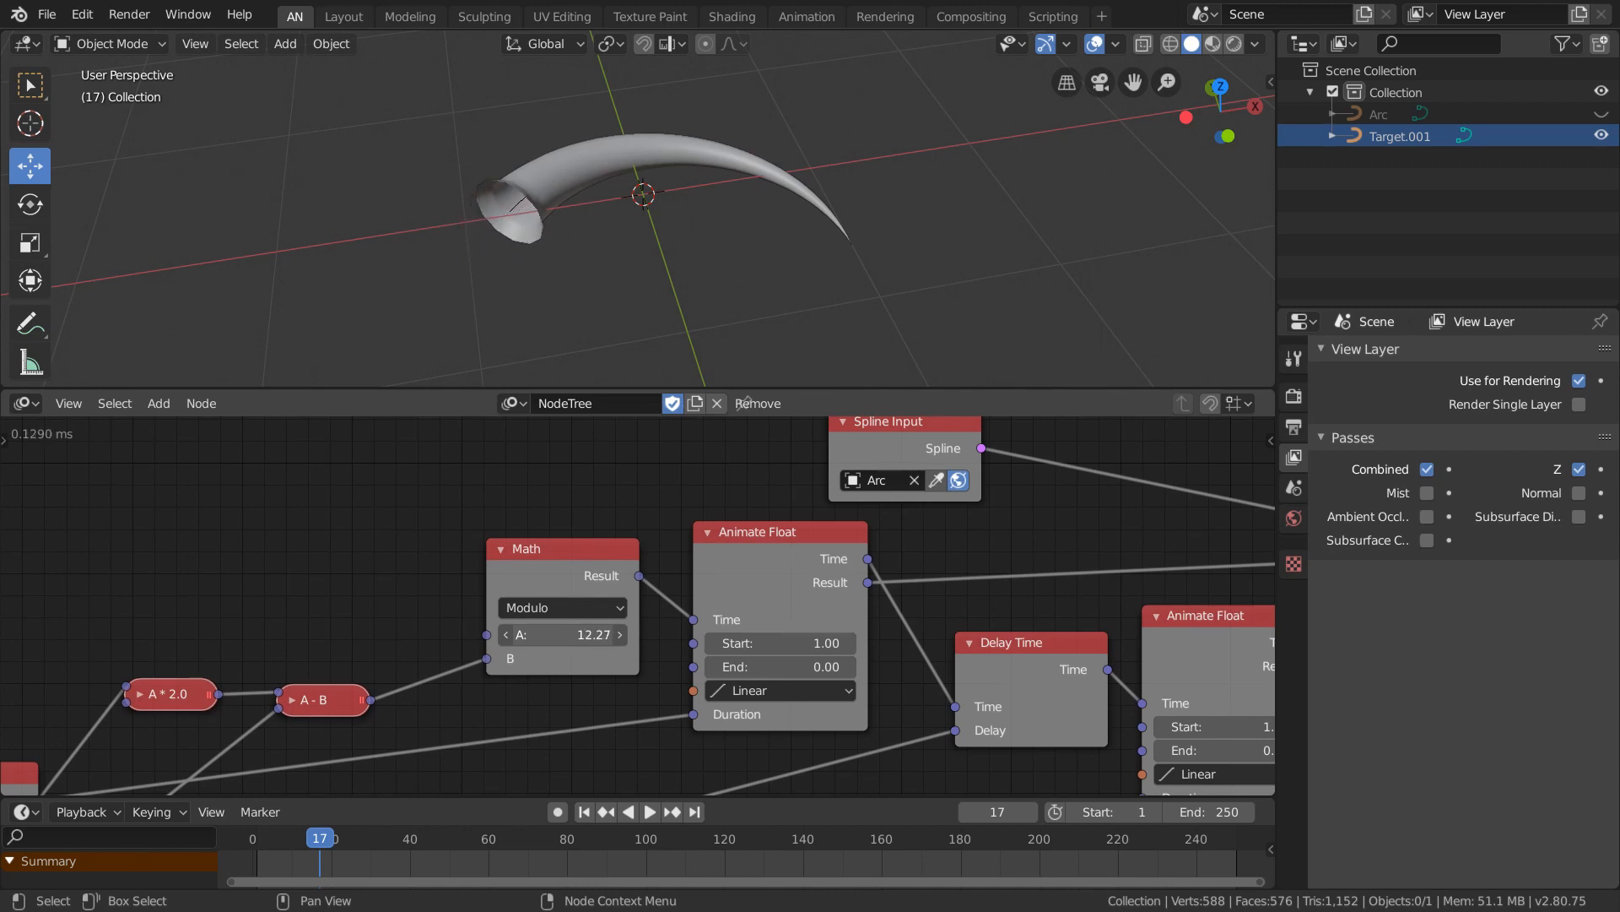
pyautogui.moveTo(484, 272); pyautogui.dragTo(357, 203, button='middle')
pyautogui.scroll(6, 510, 221)
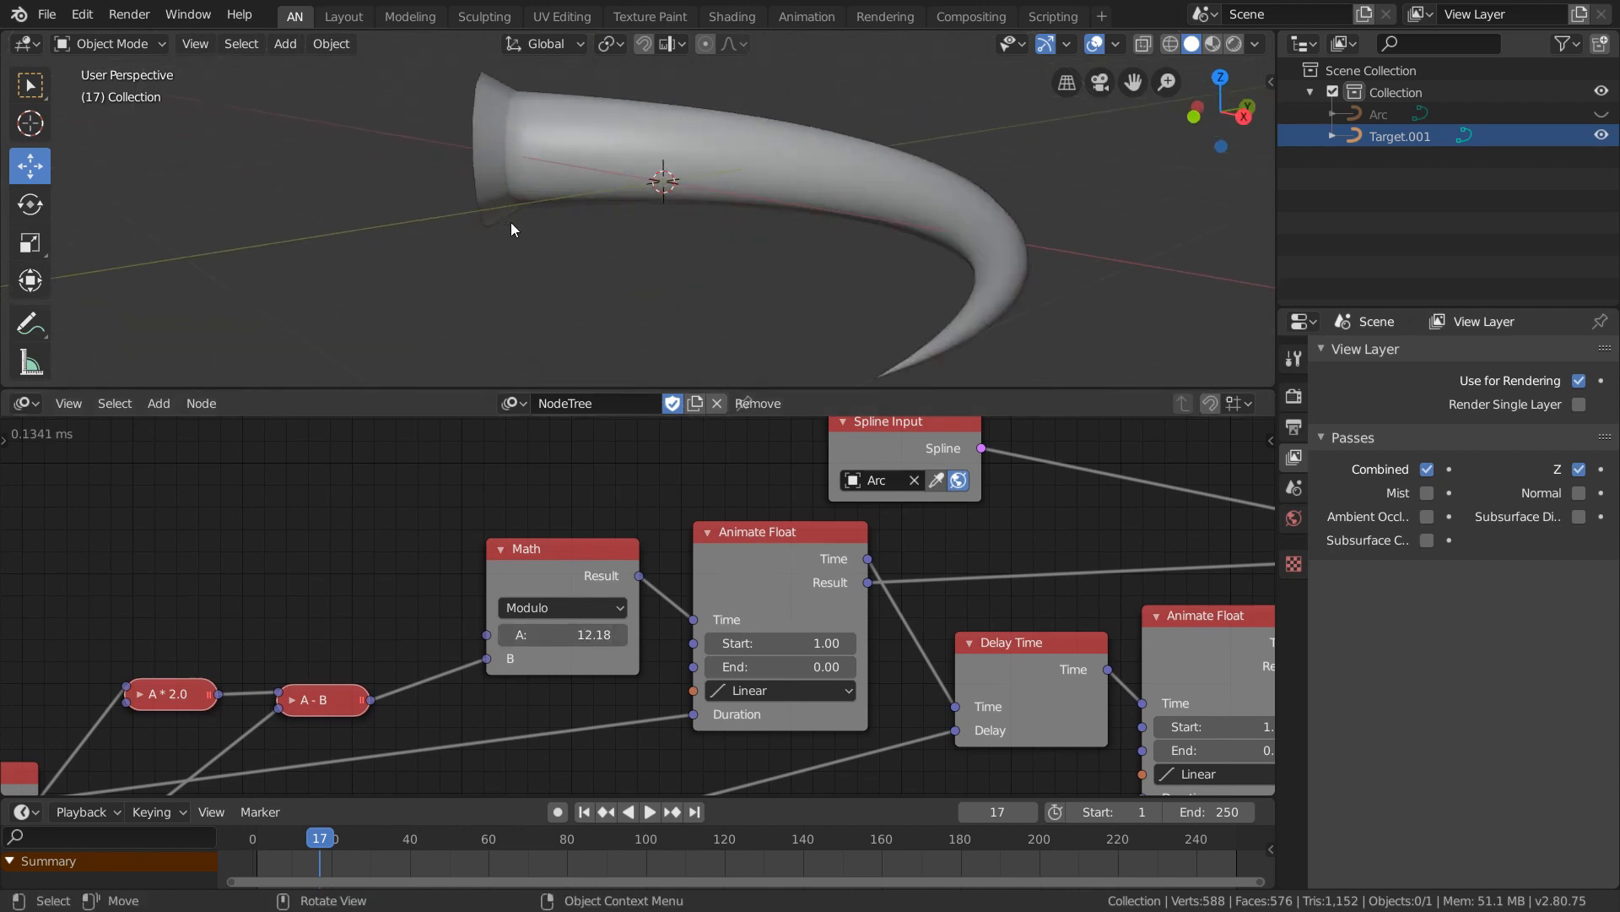
pyautogui.keyDown('shift'); pyautogui.moveTo(519, 189); pyautogui.dragTo(659, 347, button='middle'); pyautogui.keyUp('shift')
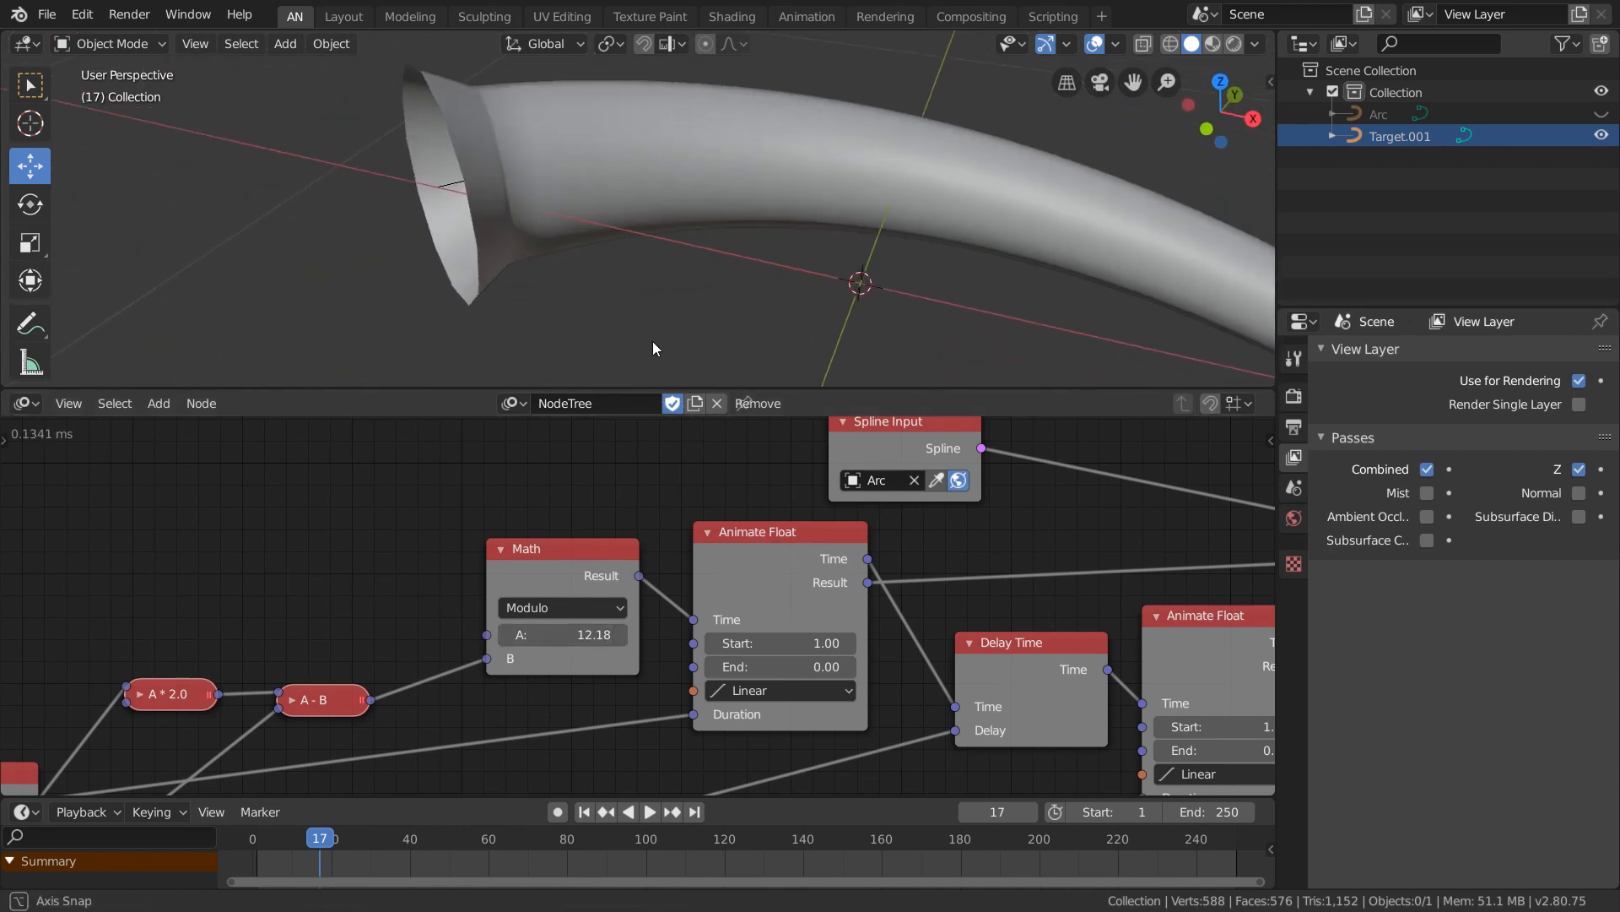
pyautogui.moveTo(573, 634)
pyautogui.mouseDown()
pyautogui.moveTo(619, 634)
pyautogui.moveTo(546, 634)
pyautogui.mouseUp()
# Move the Float Range node farther from the Spline Info node.
pyautogui.scroll(-4, 599, 246)
pyautogui.scroll(-3, 599, 246)
pyautogui.moveTo(636, 661)
pyautogui.mouseDown(button='middle')
pyautogui.moveTo(528, 645)
pyautogui.moveTo(878, 621)
pyautogui.moveTo(660, 649)
pyautogui.mouseUp(button='middle')
pyautogui.moveTo(606, 610); pyautogui.dragTo(663, 671)
pyautogui.moveTo(680, 604); pyautogui.dragTo(736, 606)
# Recheck the point list from Spline Info in a temporary Viewer node and remove the Viewer.
pyautogui.click(545, 587)
pyautogui.press('w')
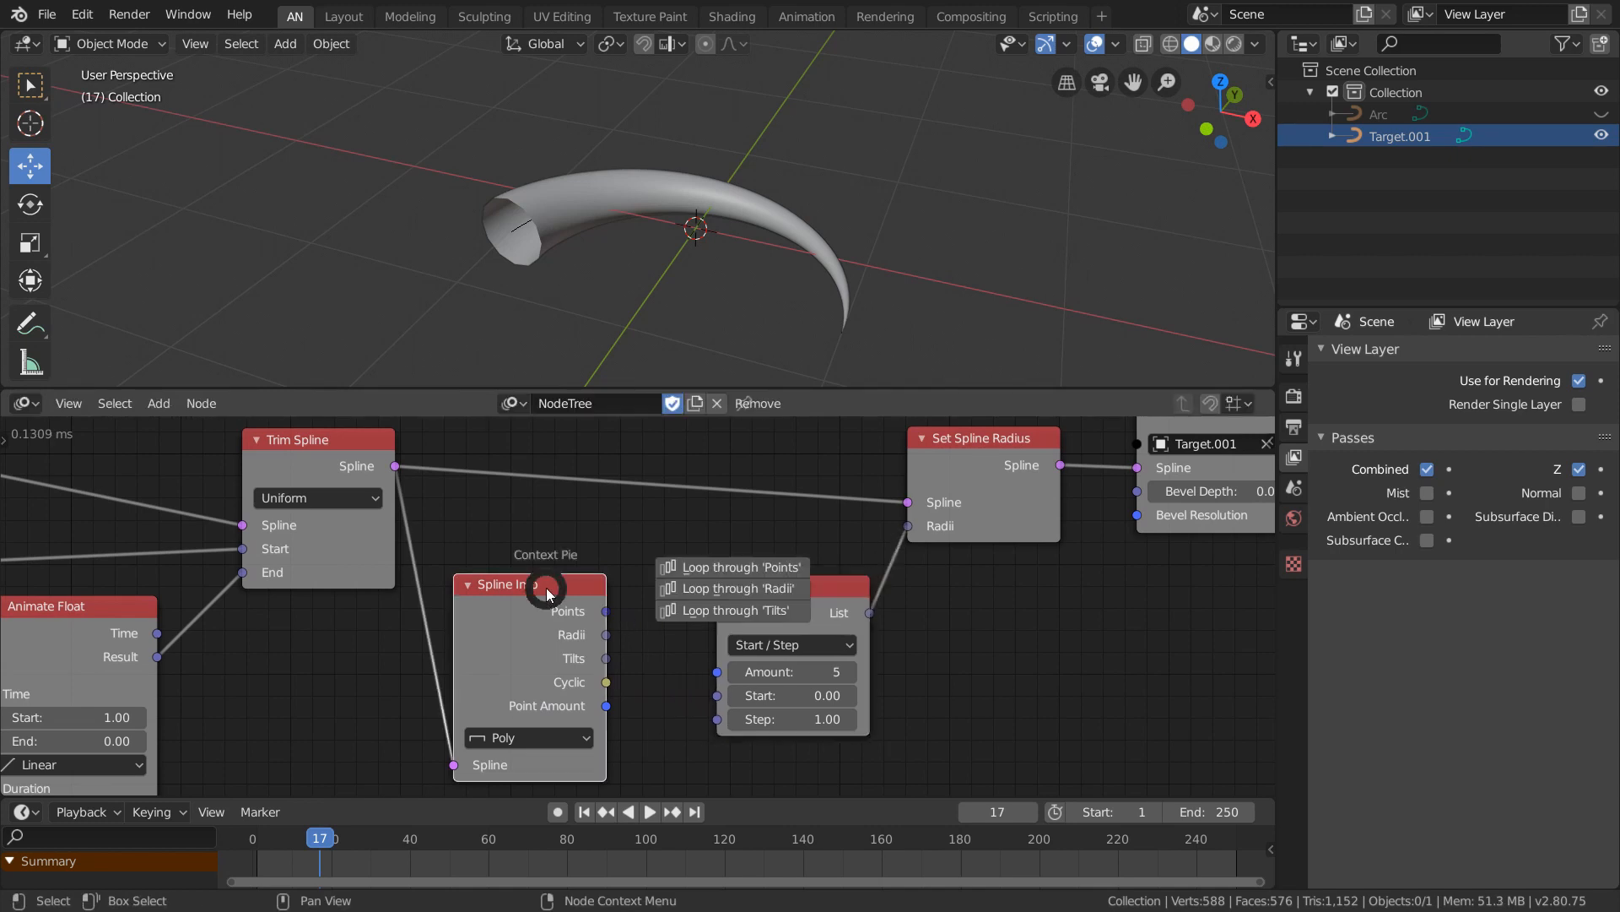
pyautogui.click(548, 709)
pyautogui.click(540, 708)
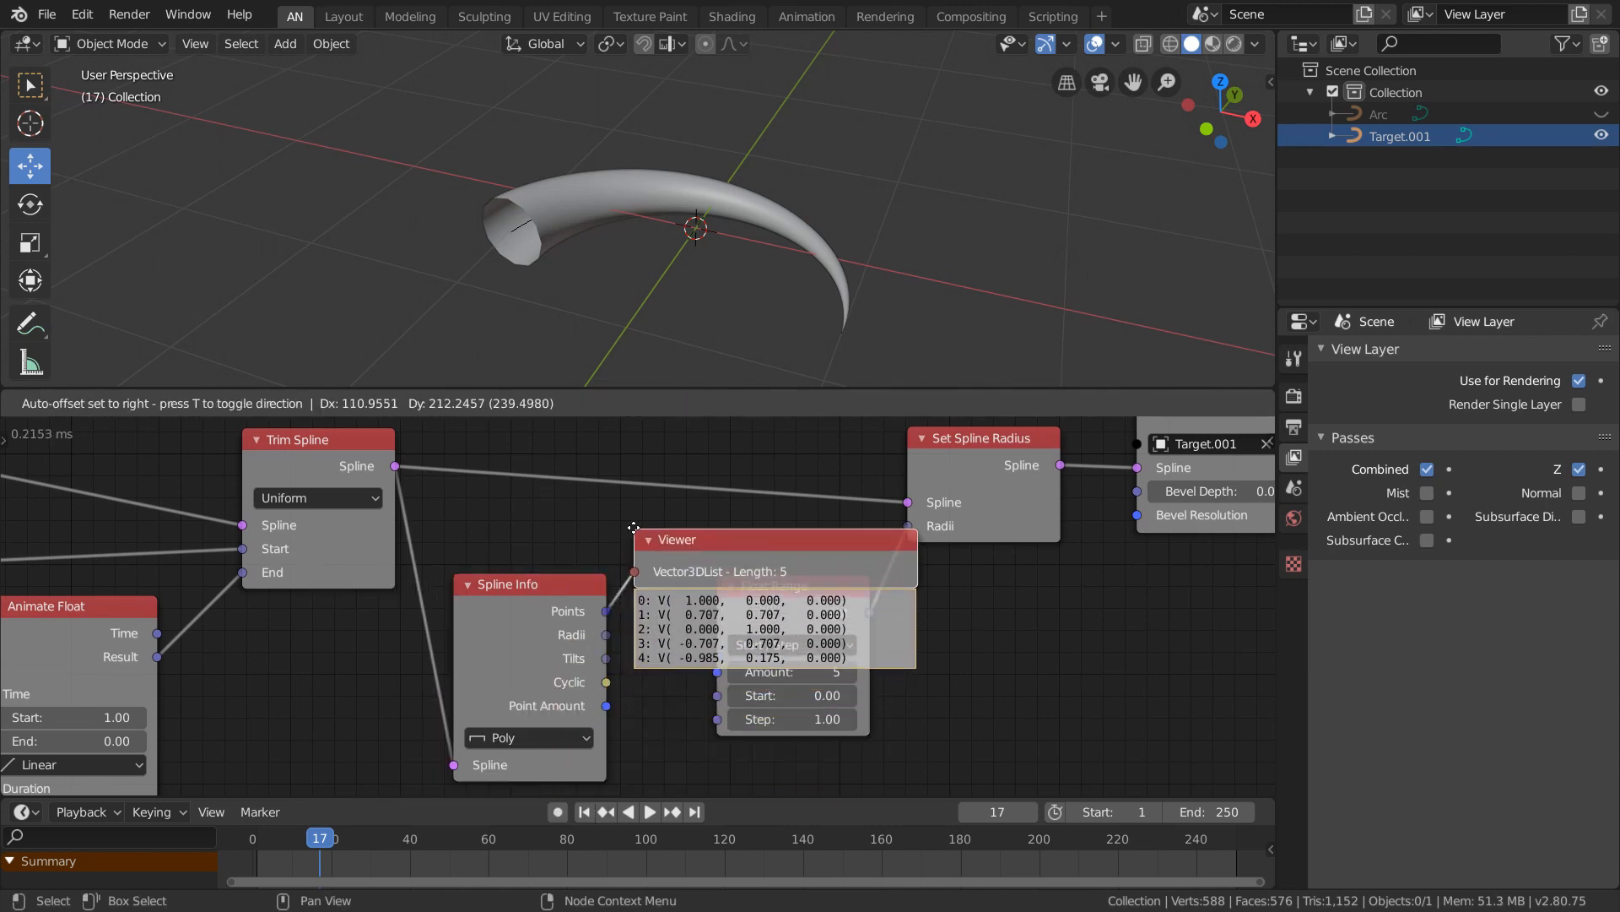
pyautogui.click(634, 512)
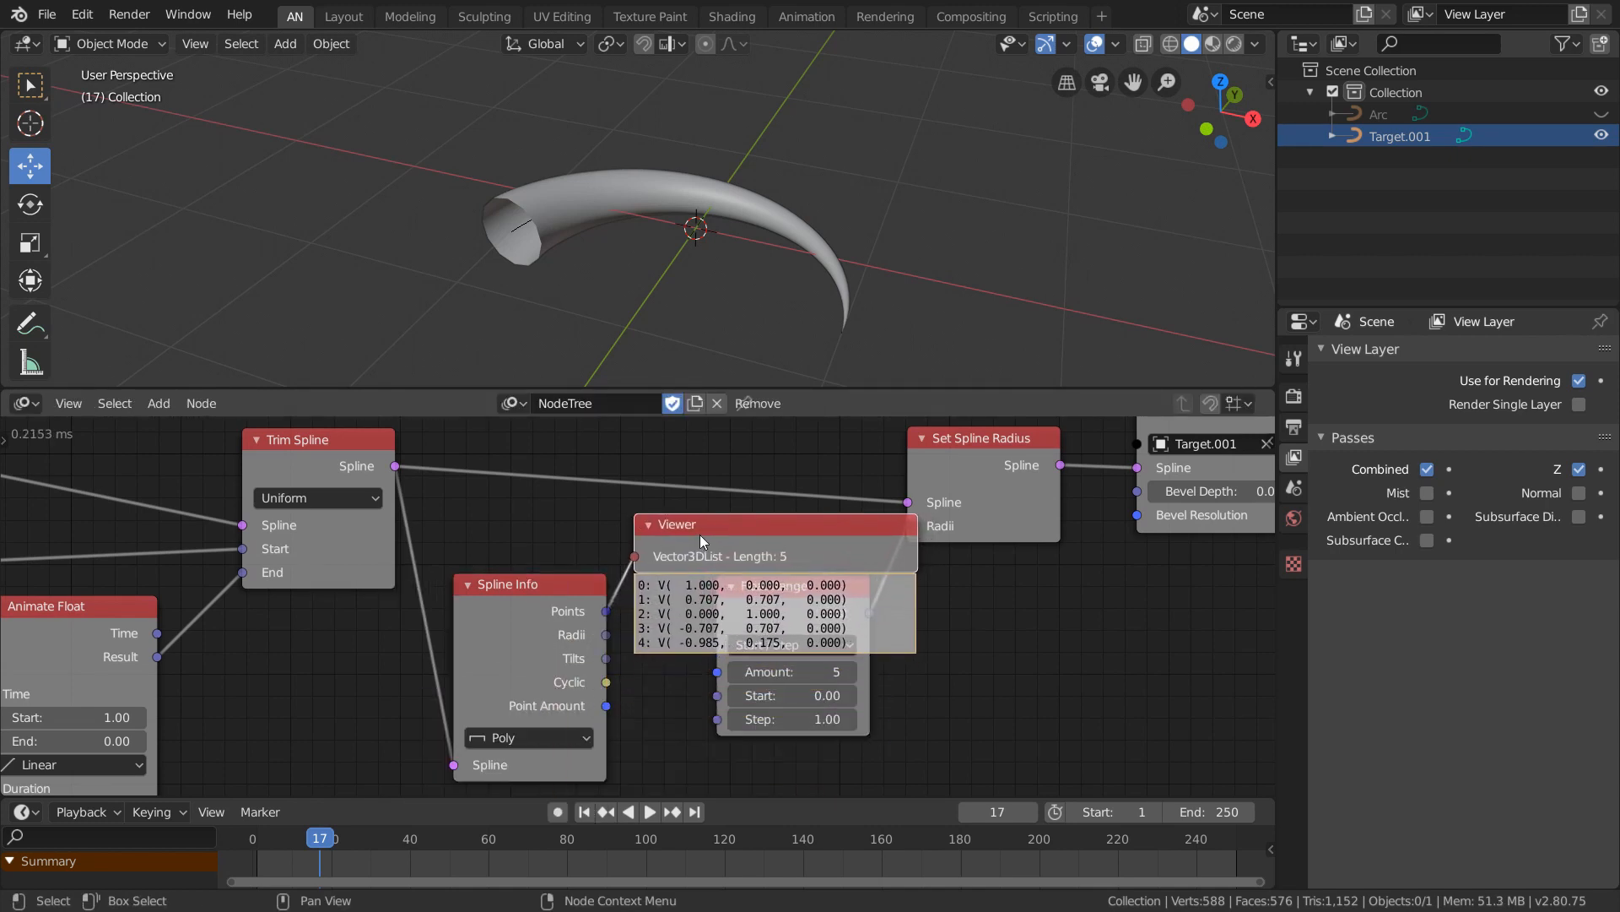
pyautogui.press('x')
# Connect Spline Info's Points to Float Range's Amount through a Get Length node and spread the surrounding nodes apart.
pyautogui.moveTo(606, 612); pyautogui.dragTo(717, 672)
pyautogui.scroll(-4, 432, 549)
pyautogui.moveTo(430, 542); pyautogui.dragTo(293, 553, button='middle')
pyautogui.moveTo(865, 462); pyautogui.dragTo(1055, 438)
pyautogui.moveTo(736, 507); pyautogui.dragTo(887, 484)
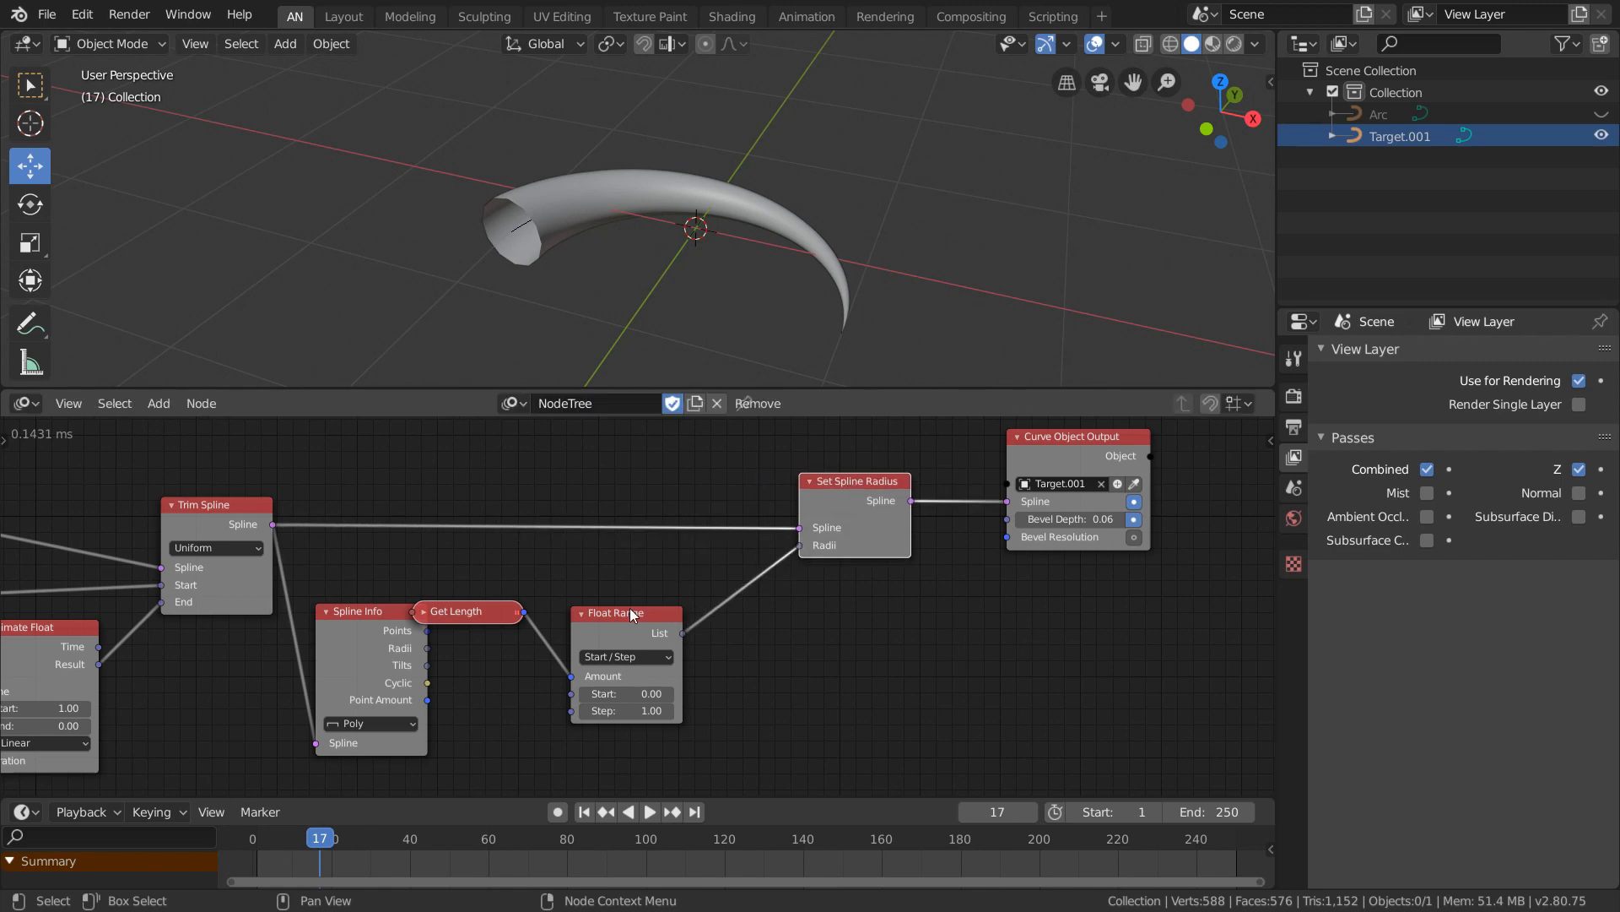
pyautogui.moveTo(632, 612); pyautogui.dragTo(770, 605)
pyautogui.moveTo(480, 617); pyautogui.dragTo(516, 640)
# Check the Get Length output in a temporary Viewer while changing the Modulo node's A value to 8.46, and delete the Viewer.
pyautogui.press('w')
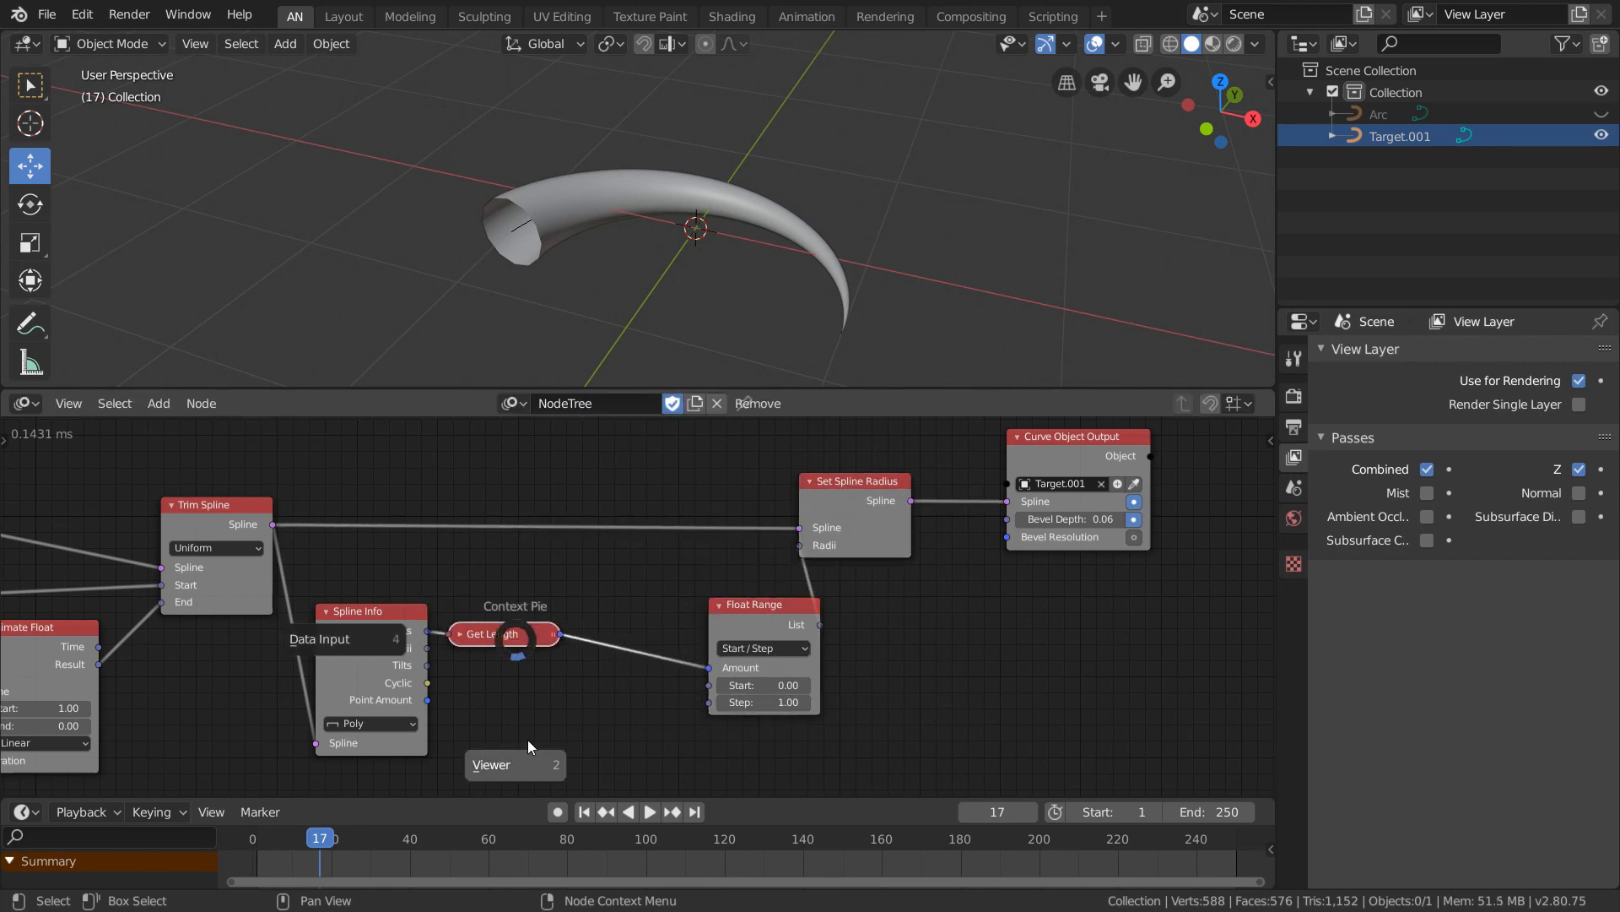
pyautogui.click(529, 747)
pyautogui.click(616, 563)
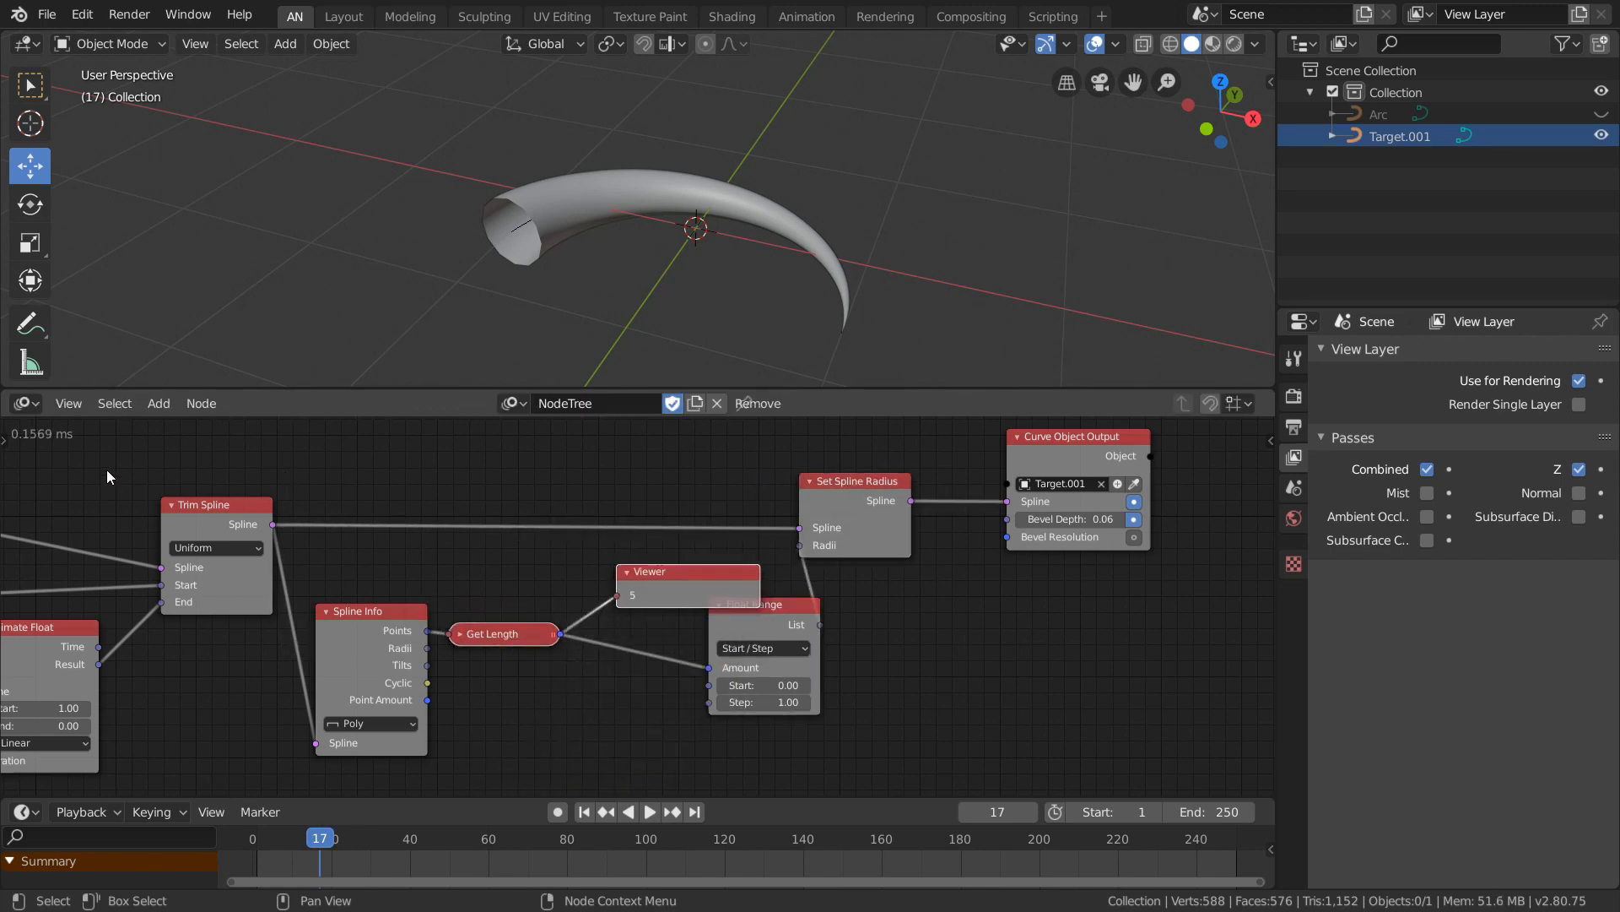
pyautogui.moveTo(106, 469); pyautogui.dragTo(602, 462, button='middle')
pyautogui.moveTo(52, 524); pyautogui.dragTo(48, 524, button='middle')
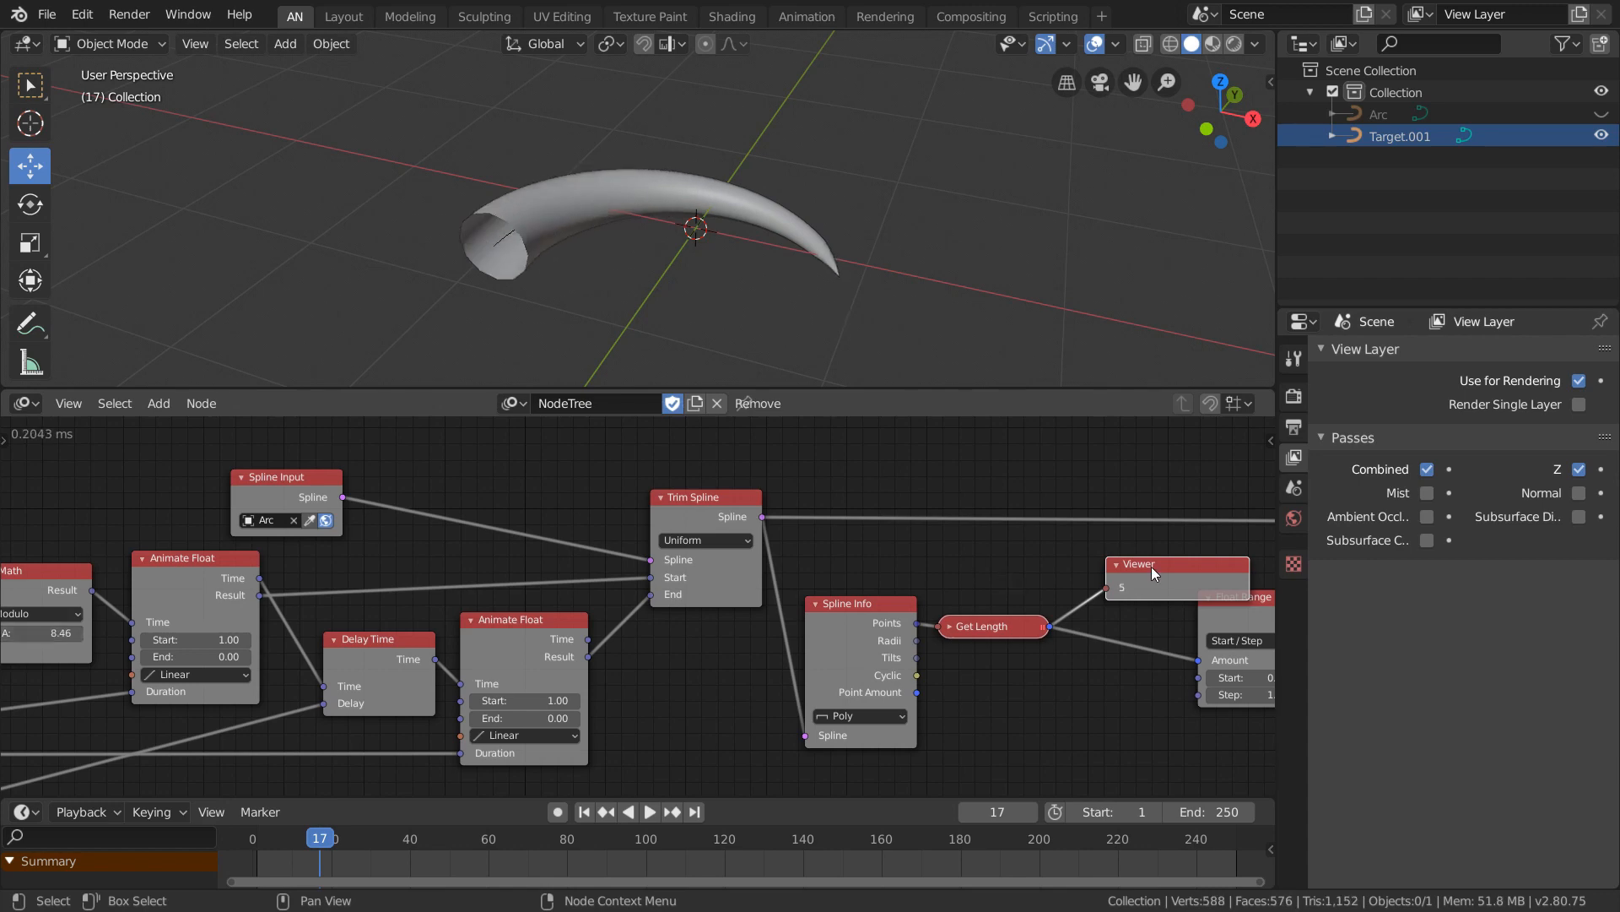
pyautogui.press('x')
# Rearrange Get Length, Float Range, Set Spline Radius and Curve Object Output with wider gaps, leaving free space after Float Range.
pyautogui.moveTo(1044, 566); pyautogui.dragTo(612, 601, button='middle')
pyautogui.scroll(4, 650, 602)
pyautogui.moveTo(540, 631); pyautogui.dragTo(635, 661)
pyautogui.moveTo(821, 550); pyautogui.dragTo(481, 599, button='middle')
pyautogui.moveTo(942, 469); pyautogui.dragTo(1055, 469)
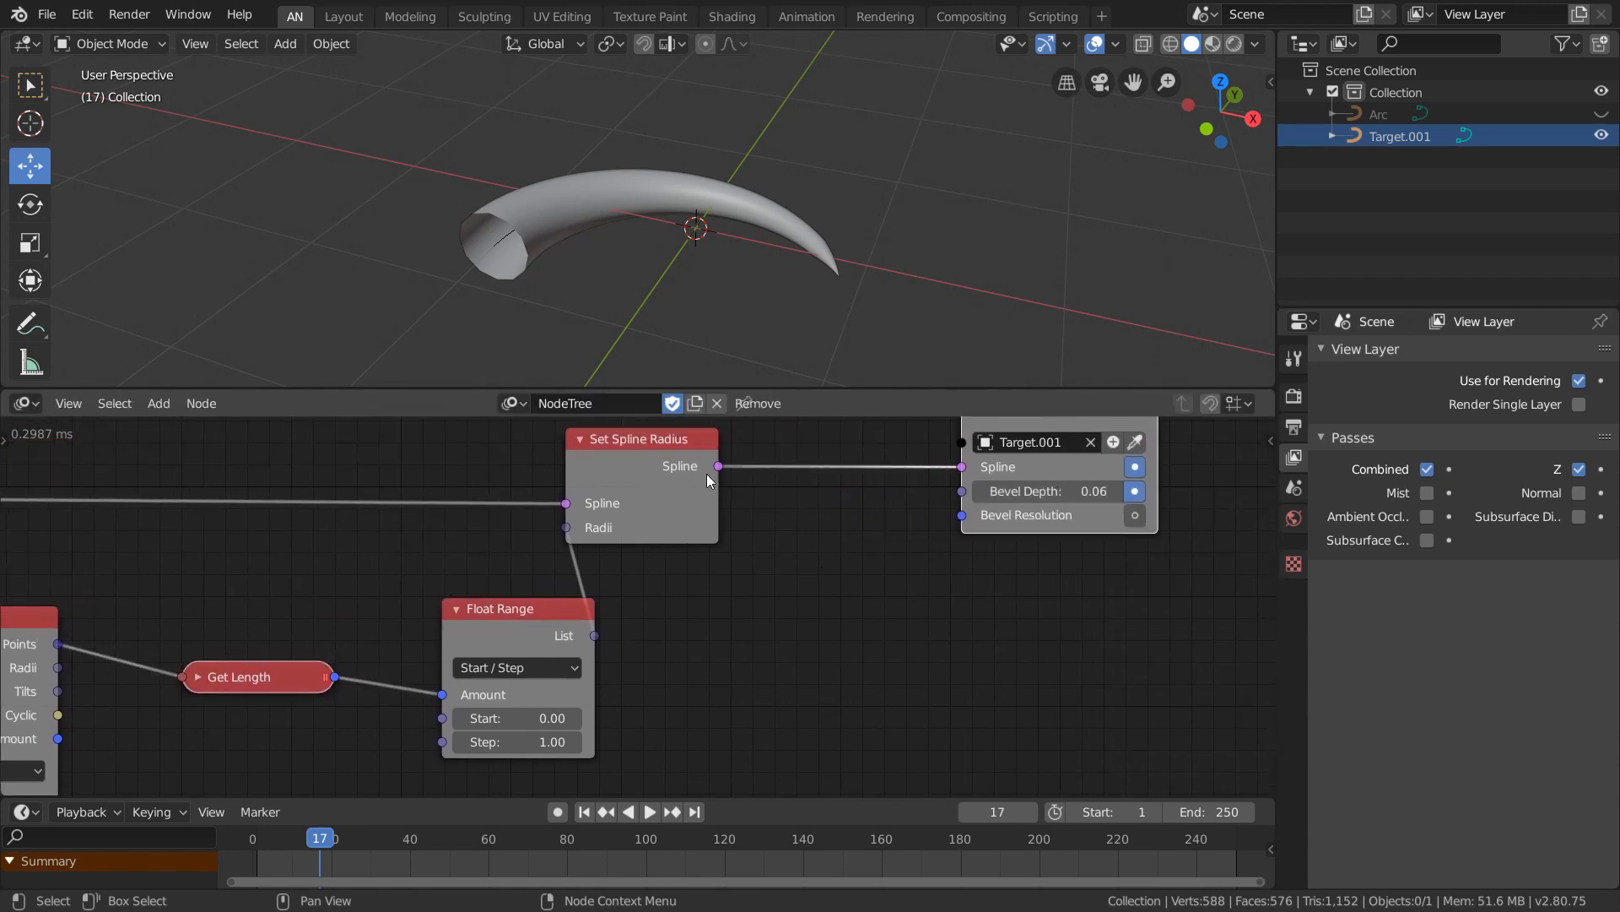
pyautogui.moveTo(707, 473); pyautogui.dragTo(835, 484)
pyautogui.moveTo(509, 626); pyautogui.dragTo(474, 608)
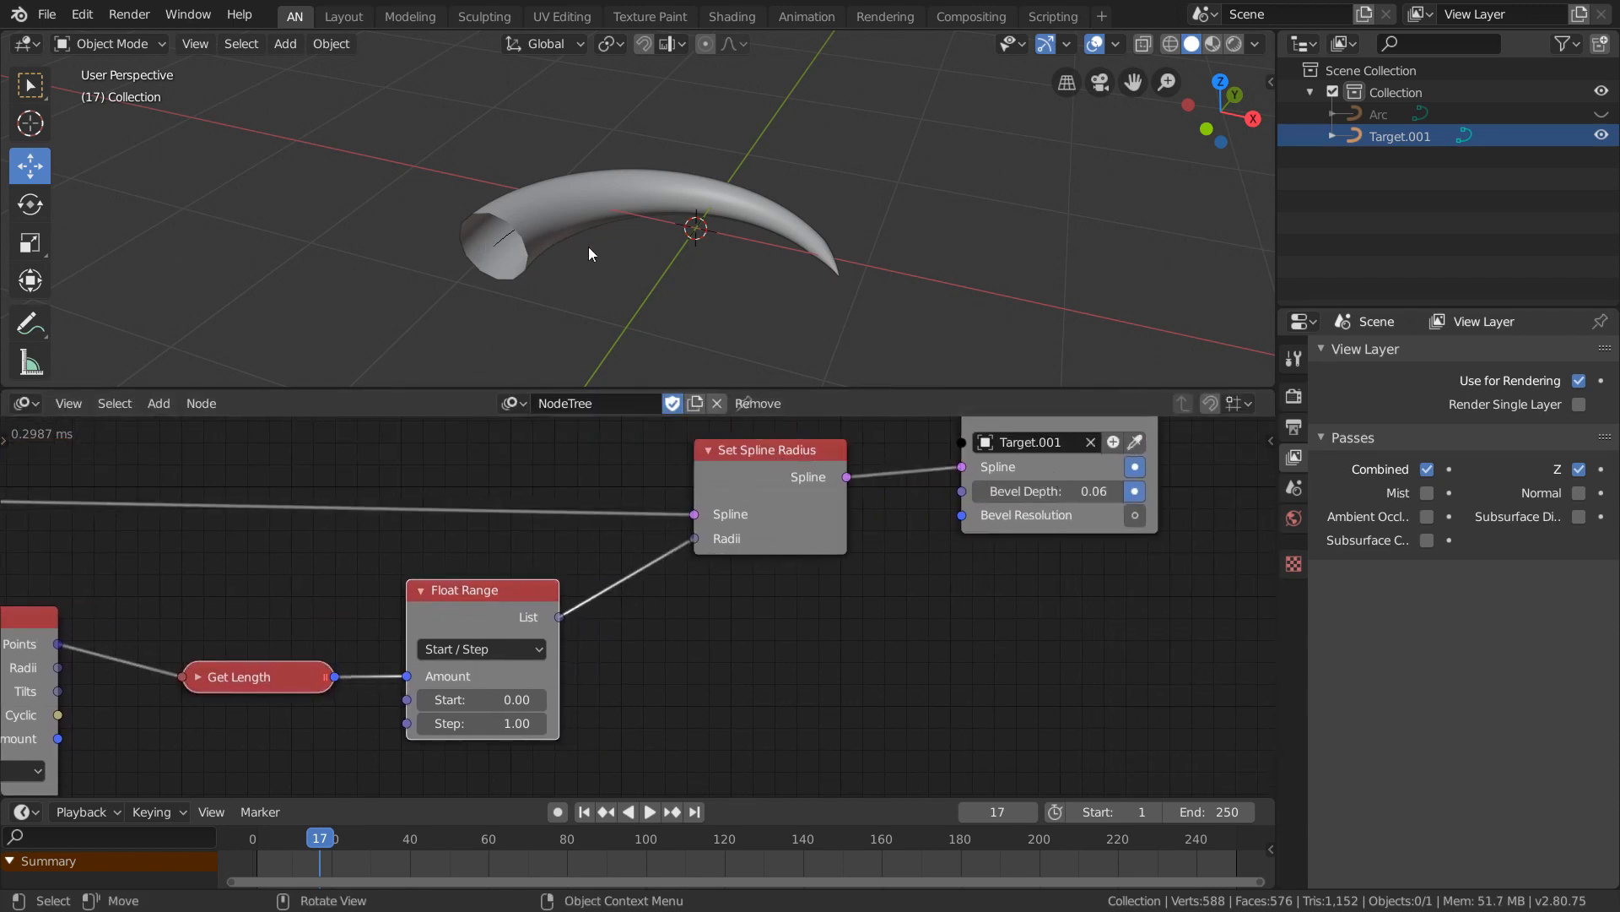
pyautogui.moveTo(589, 246); pyautogui.dragTo(796, 256, button='middle')
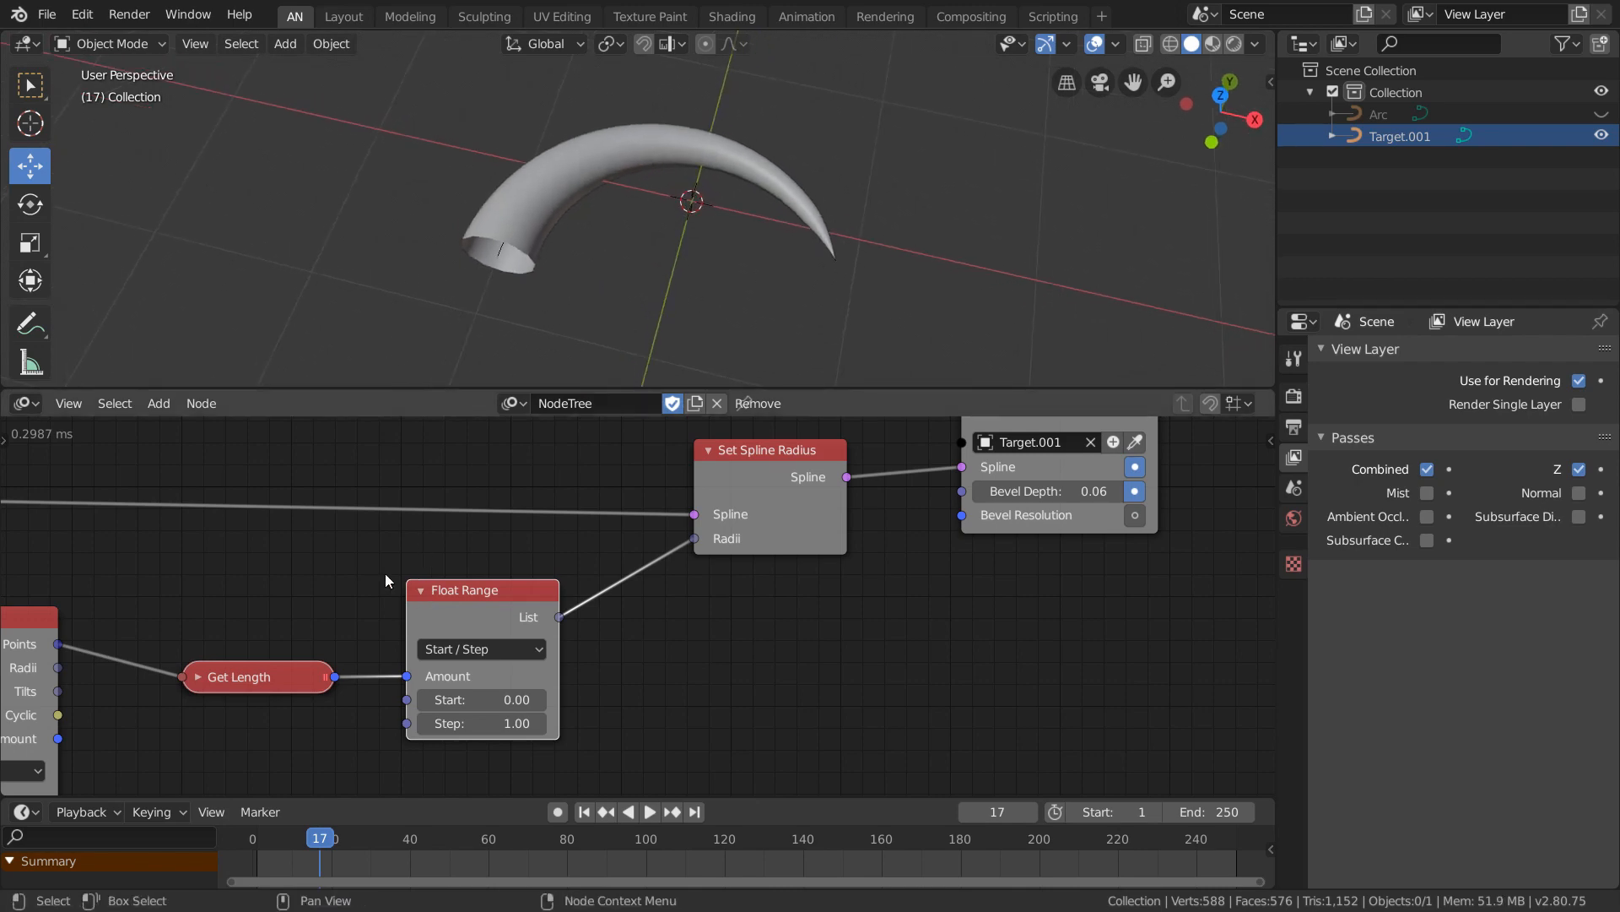
pyautogui.moveTo(385, 573); pyautogui.dragTo(557, 542, button='middle')
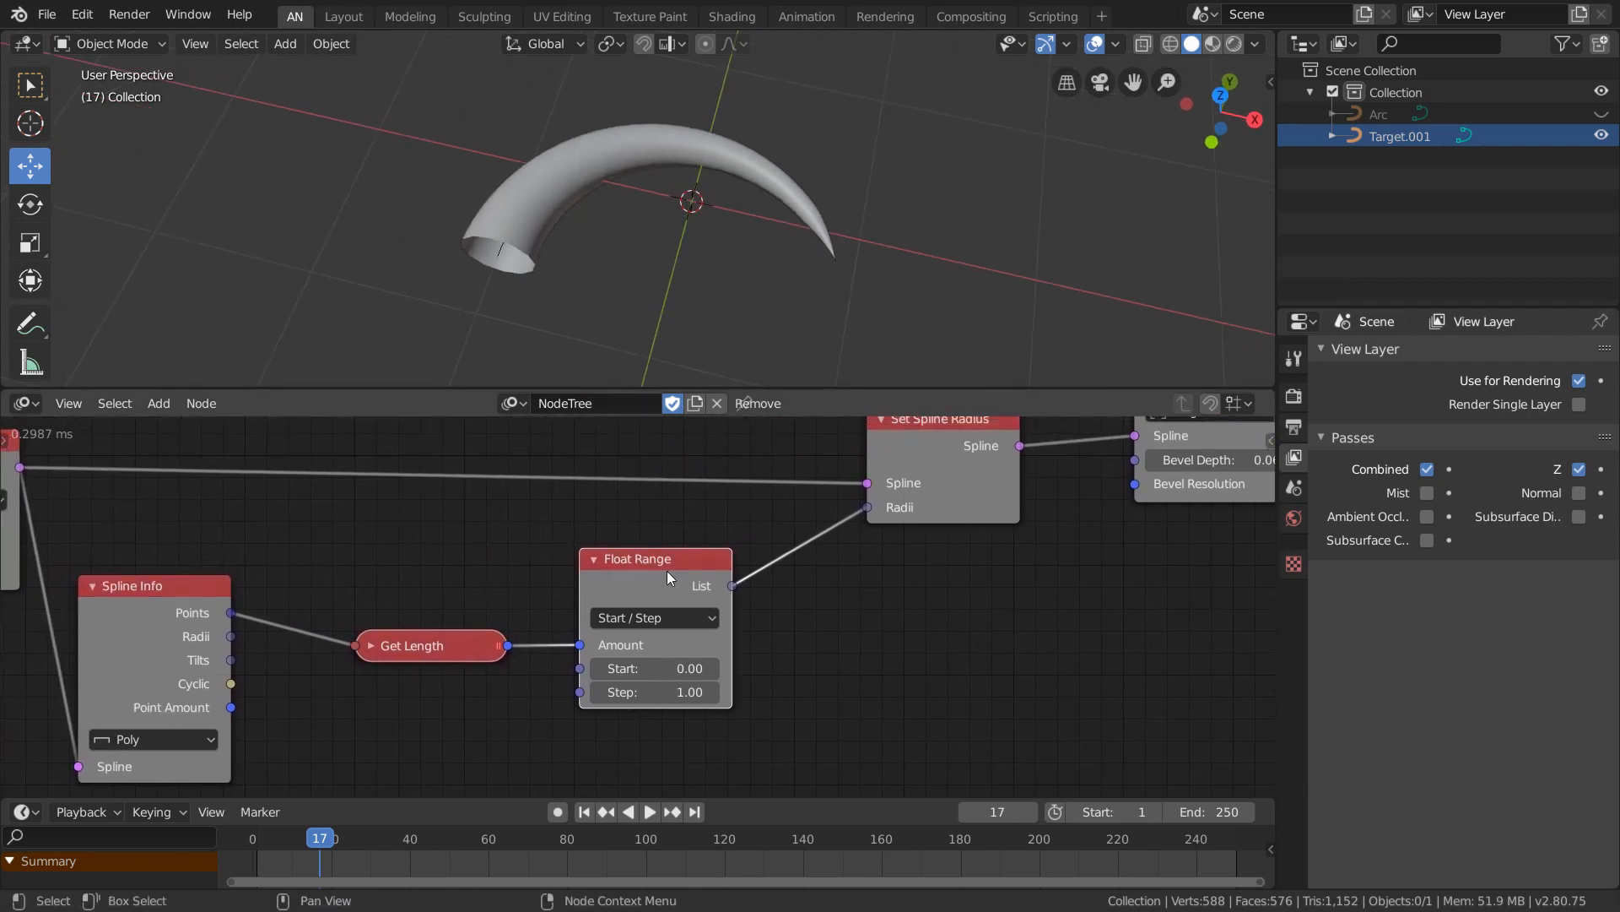
pyautogui.moveTo(682, 591); pyautogui.dragTo(661, 594)
# Add an Evaluate Interpolation node and place it below the Set Spline Radius node.
pyautogui.hotkey('ctrl', 'a')
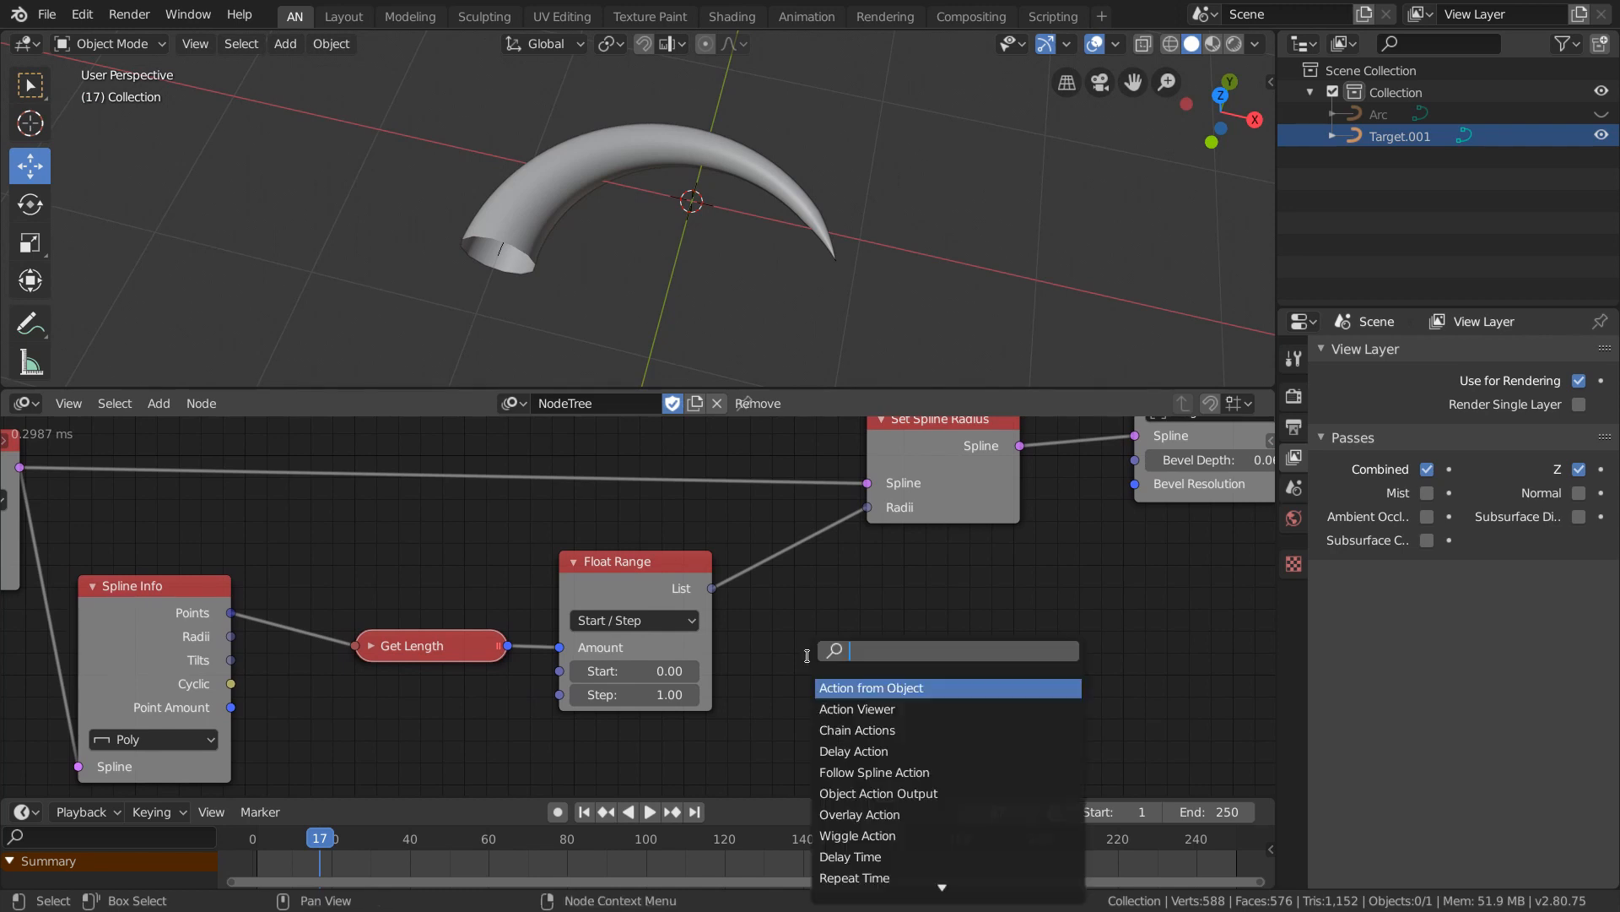
pyautogui.write('evalue')
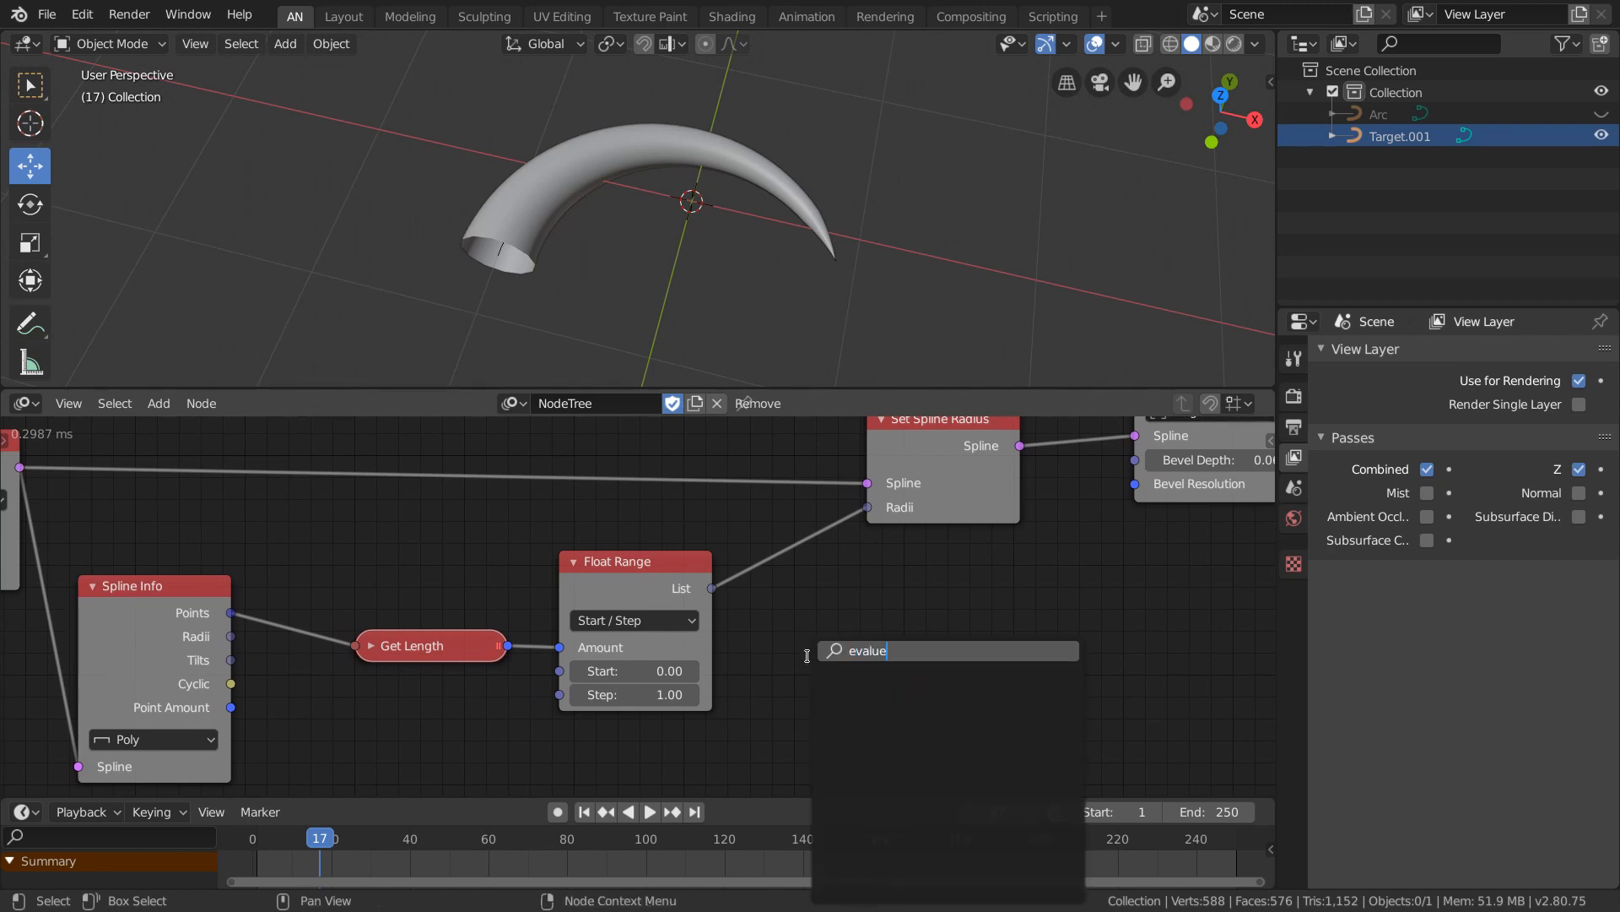
pyautogui.press('BackSpace')
pyautogui.write('ate')
pyautogui.press('Up')
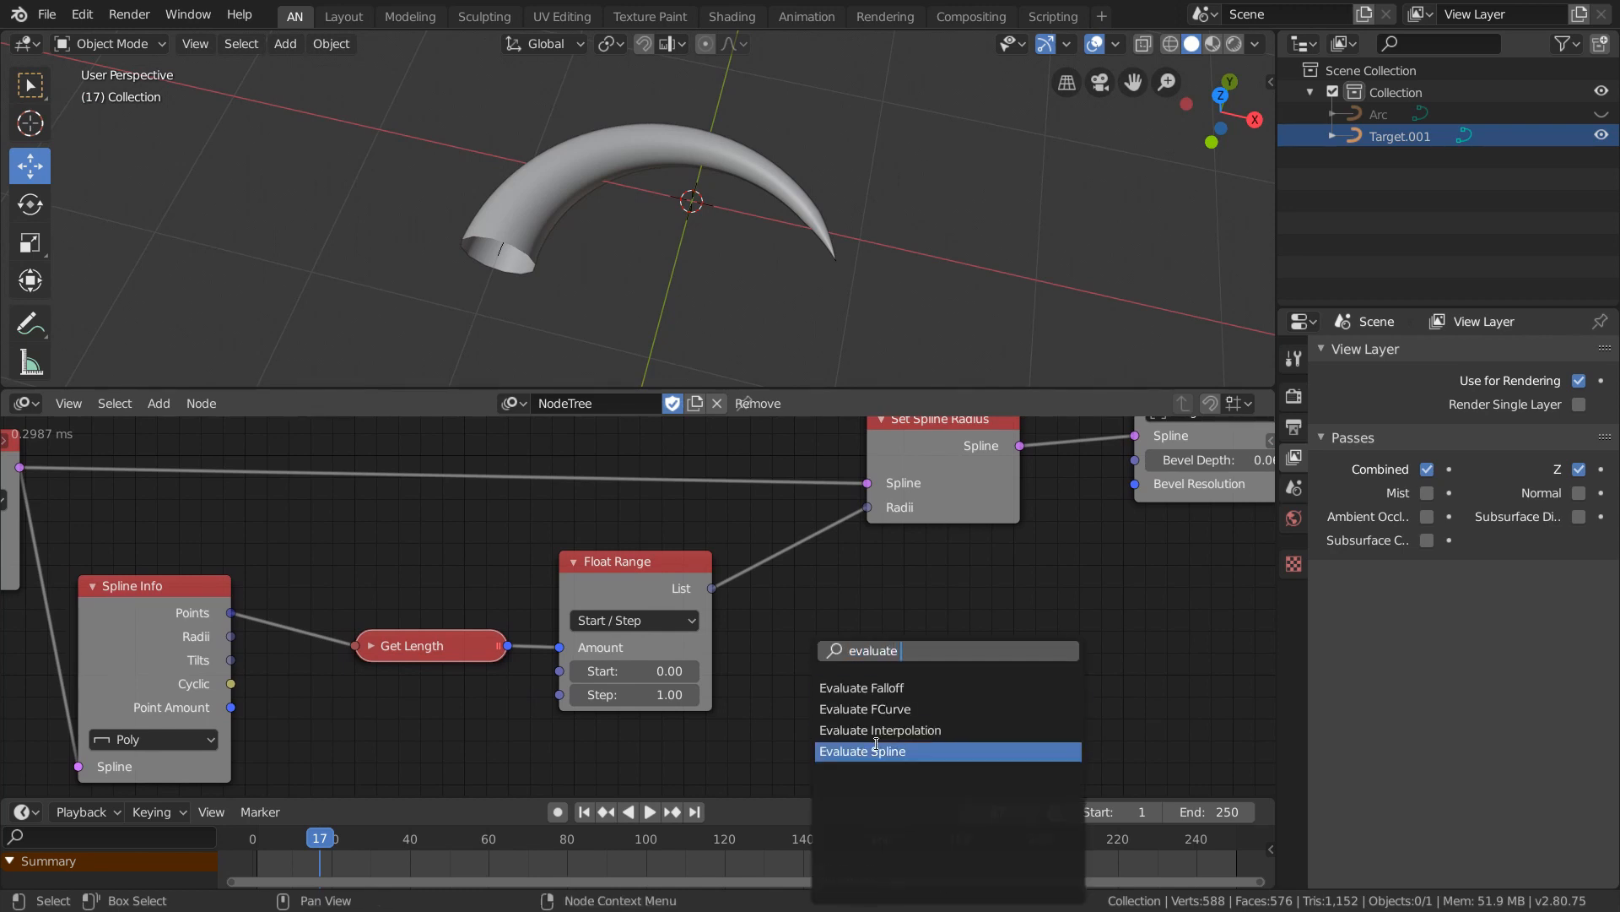
pyautogui.press('Up')
pyautogui.press('Return')
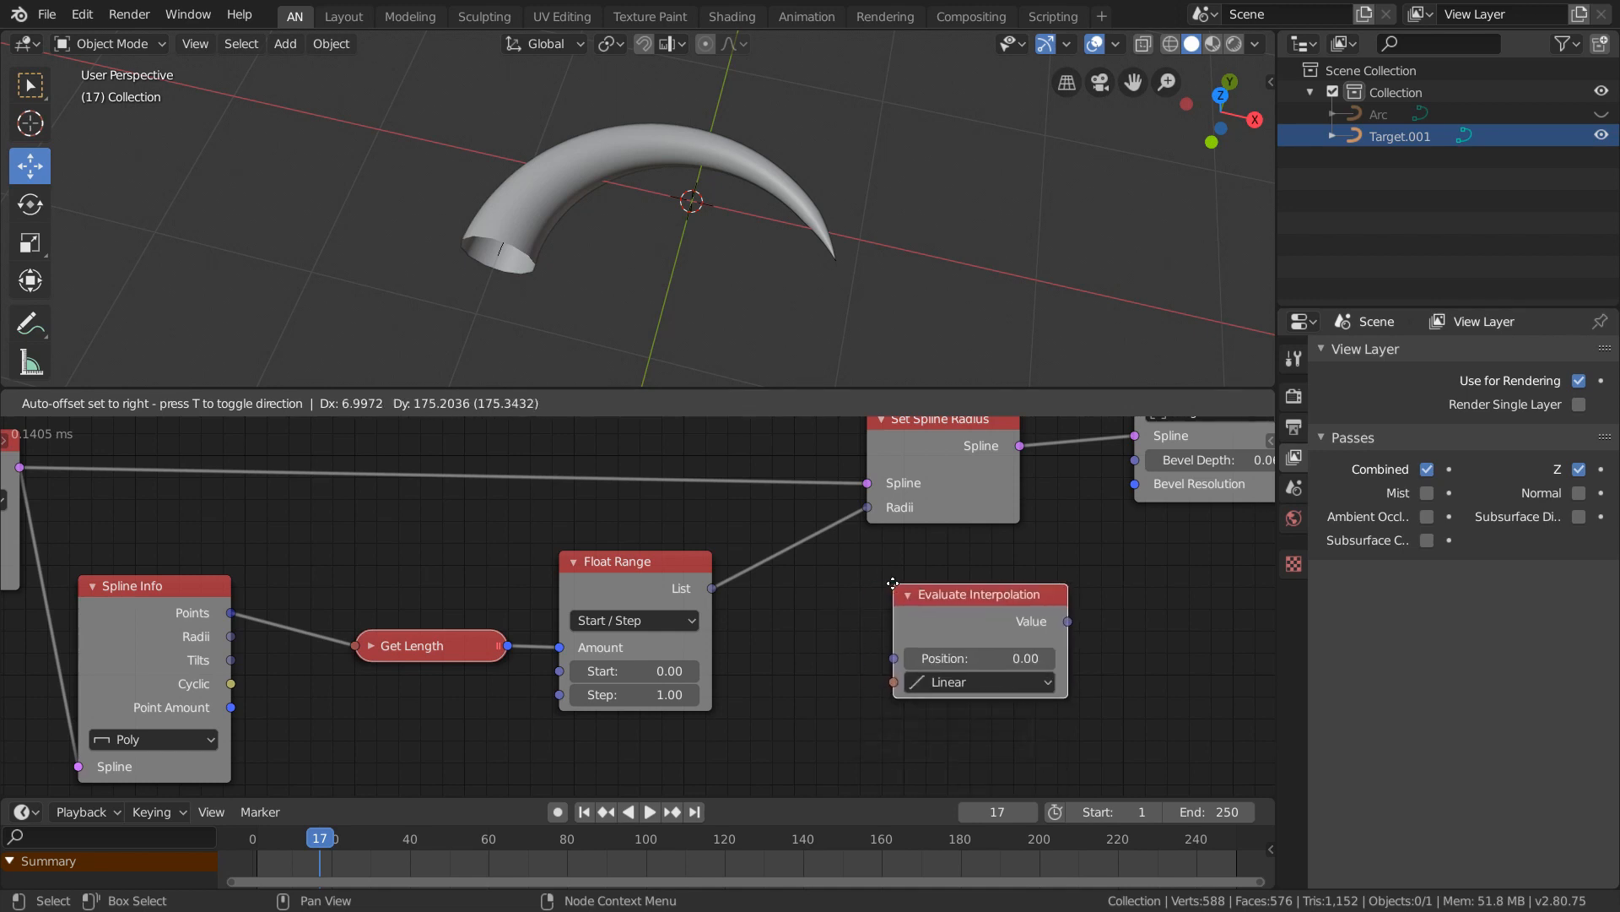
pyautogui.click(892, 580)
pyautogui.moveTo(922, 610); pyautogui.dragTo(895, 615)
# Attach a Viewer node to Float Range's List output and move Evaluate Interpolation aside to make room for it.
pyautogui.press('w')
pyautogui.click(625, 702)
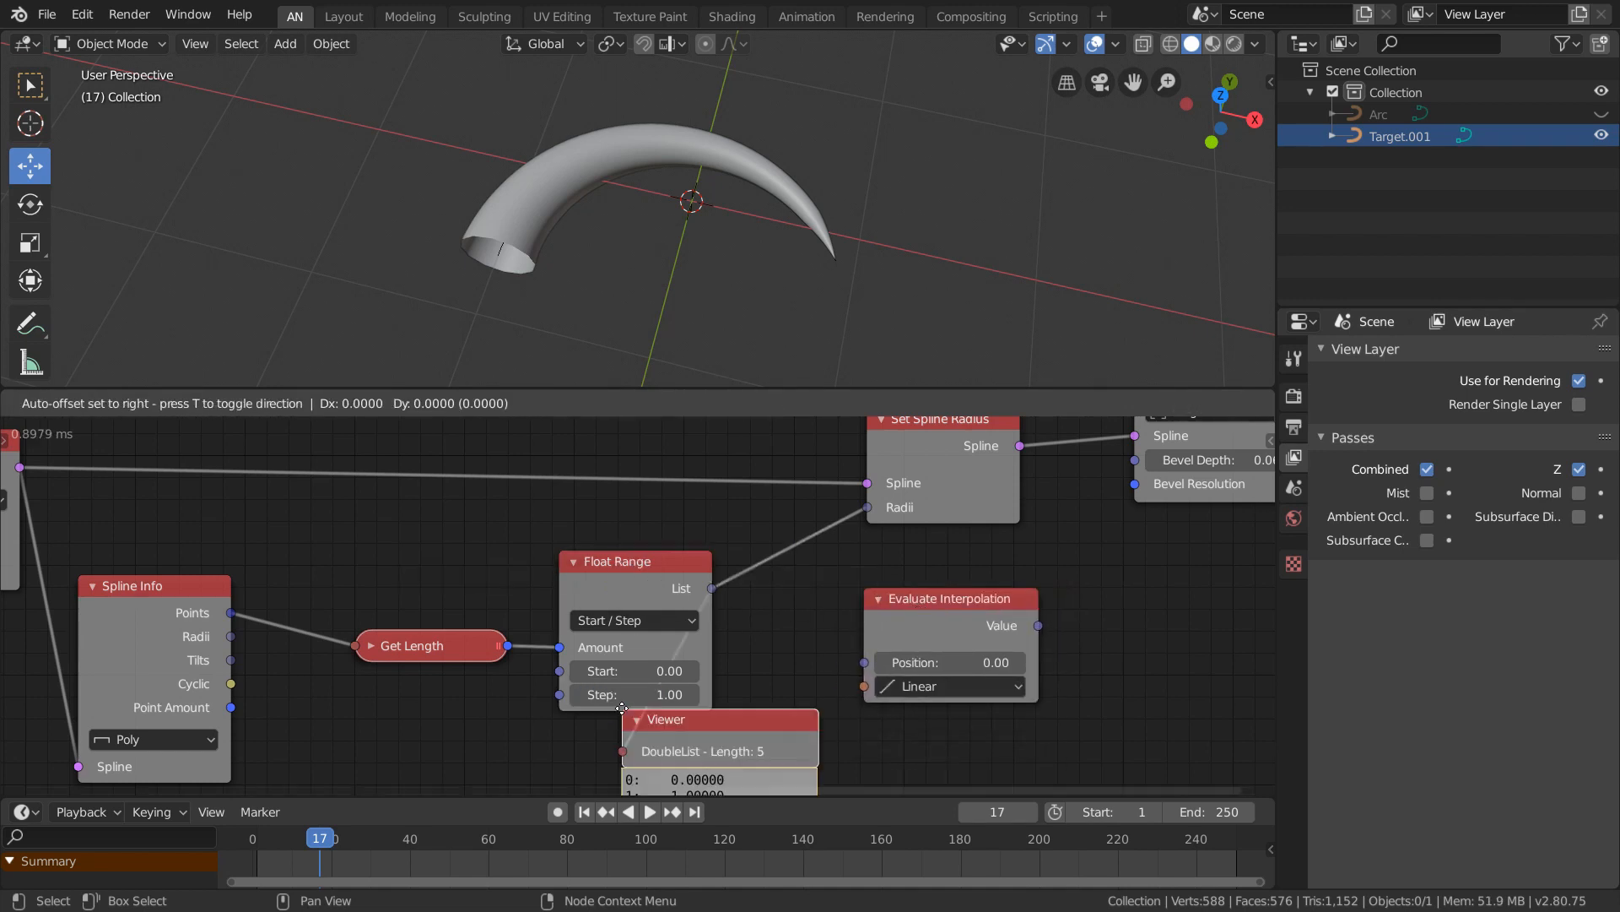
pyautogui.moveTo(1096, 611); pyautogui.dragTo(1125, 612)
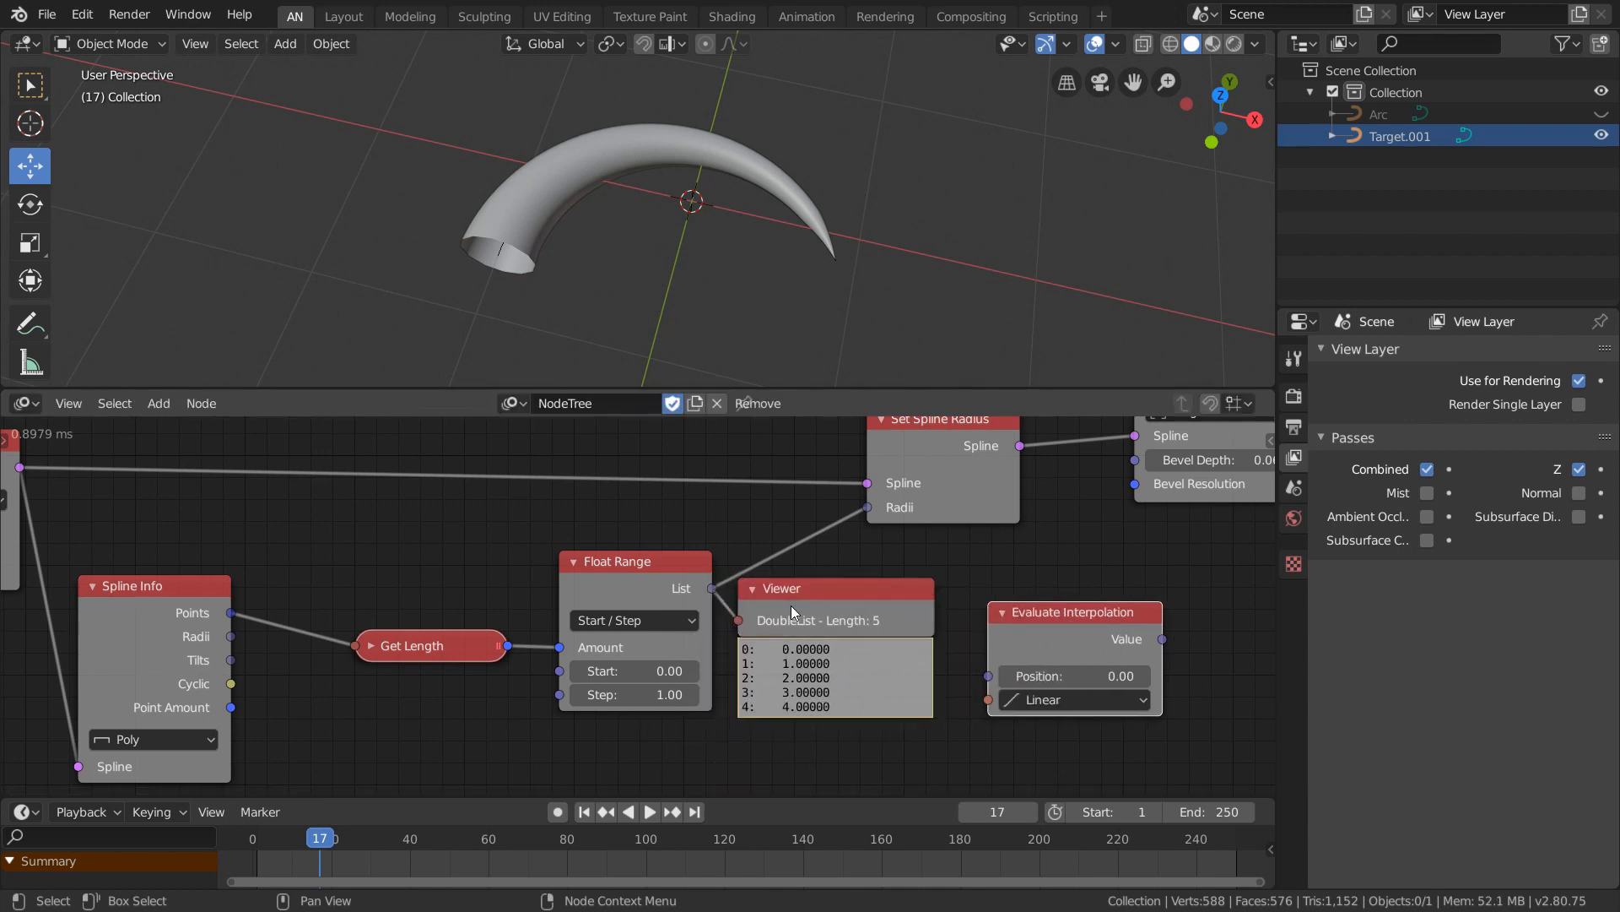
pyautogui.moveTo(791, 606); pyautogui.dragTo(863, 603)
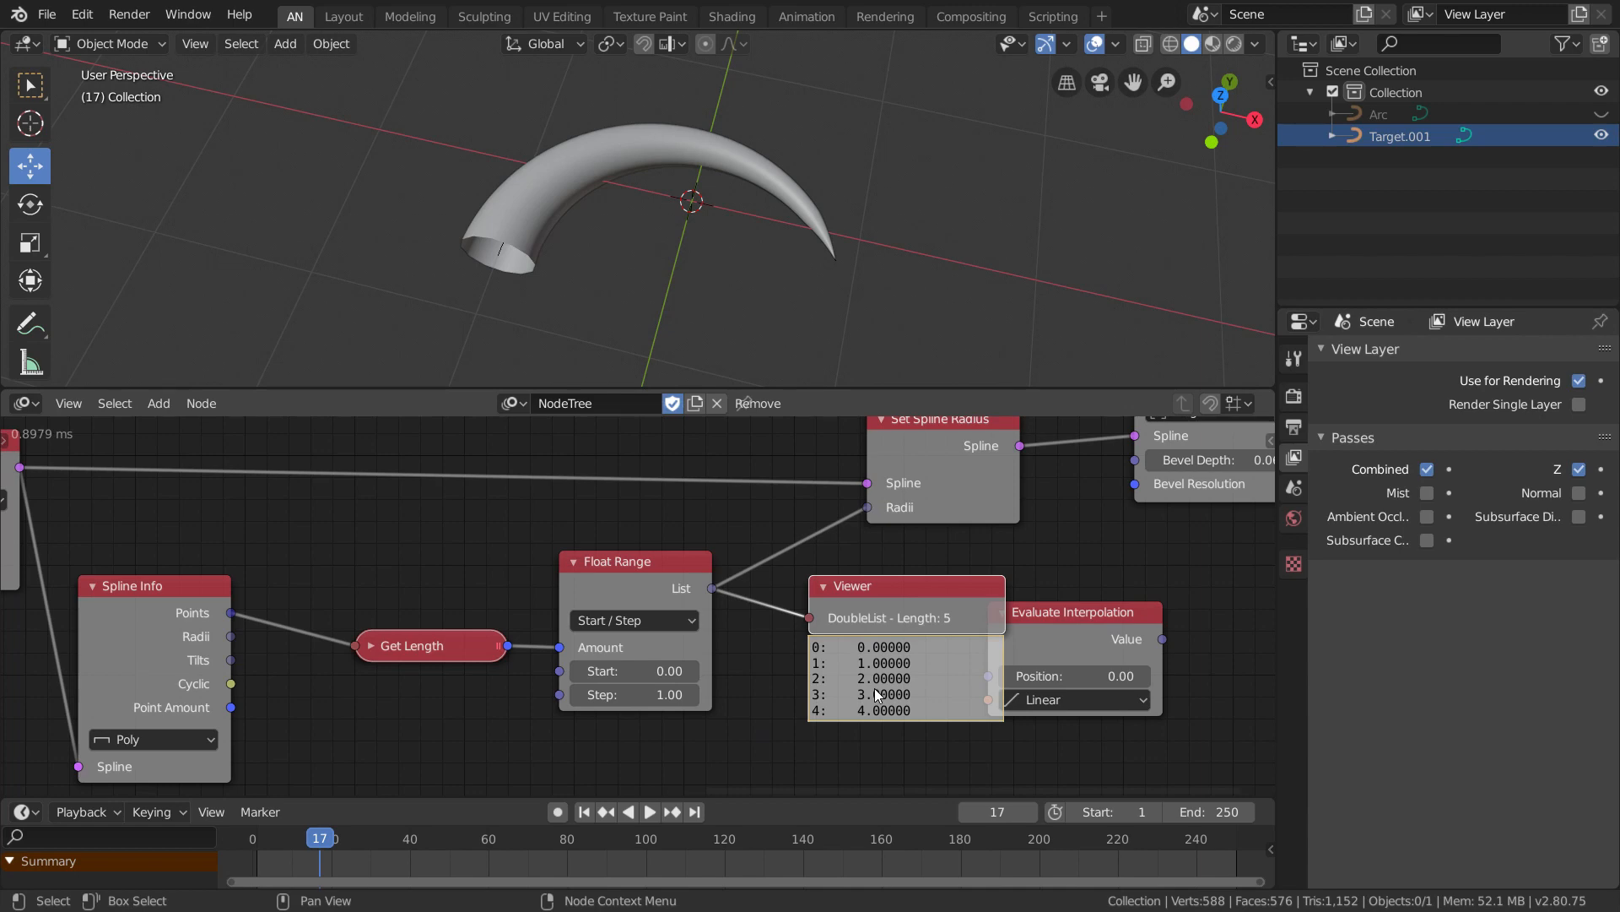
# Switch the Float Range node to Start / Stop and place the Viewer between it and Evaluate Interpolation.
pyautogui.click(670, 620)
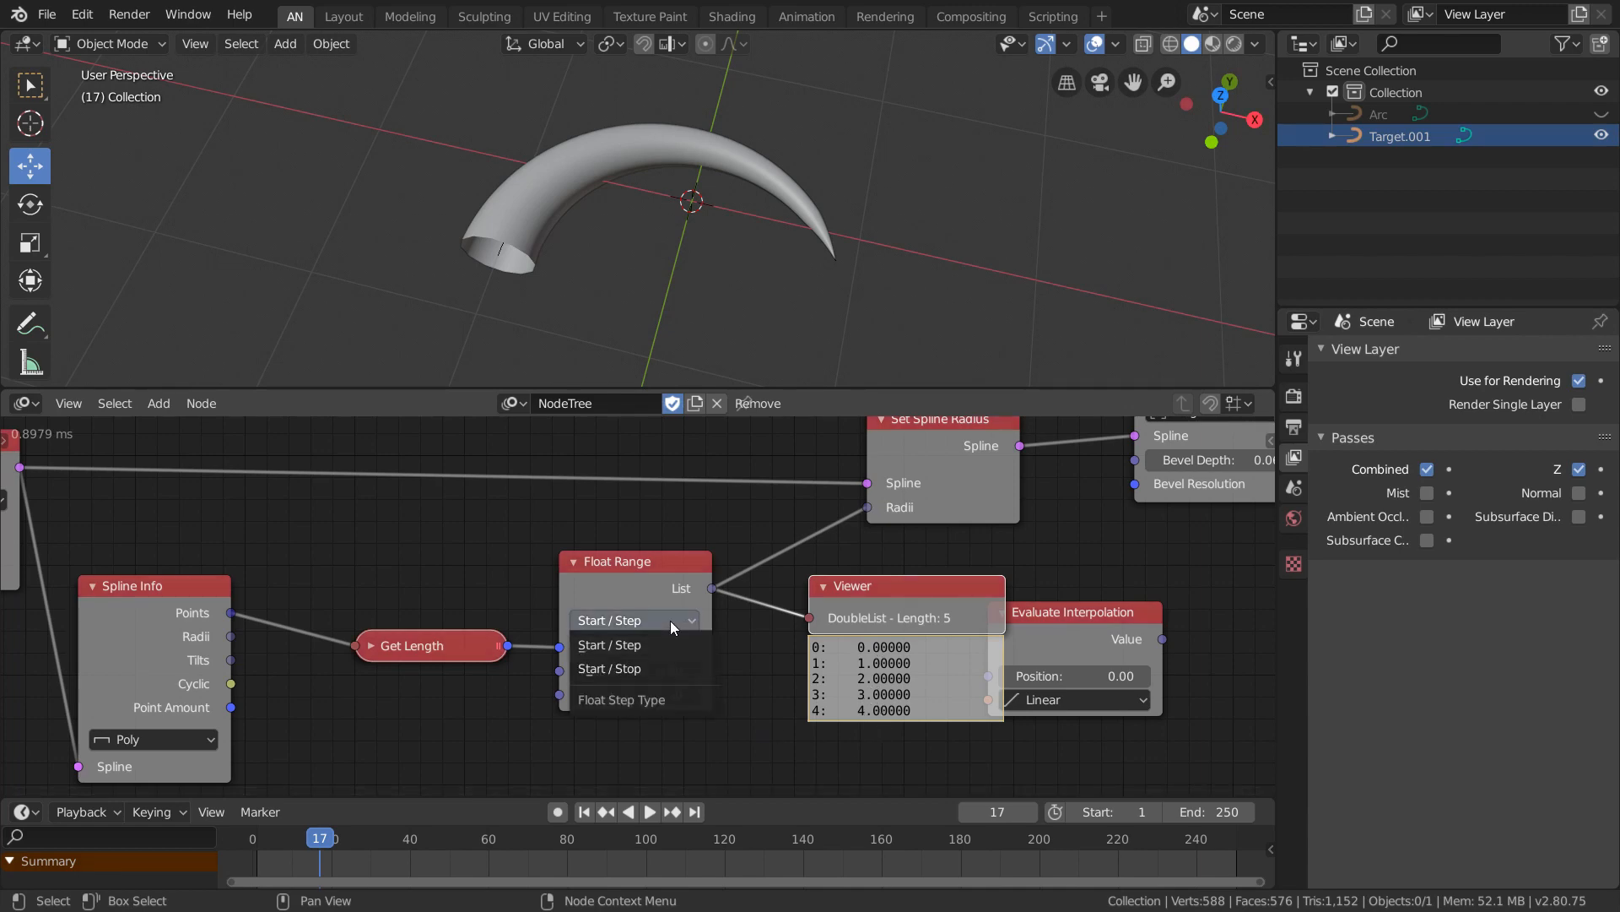
pyautogui.click(612, 670)
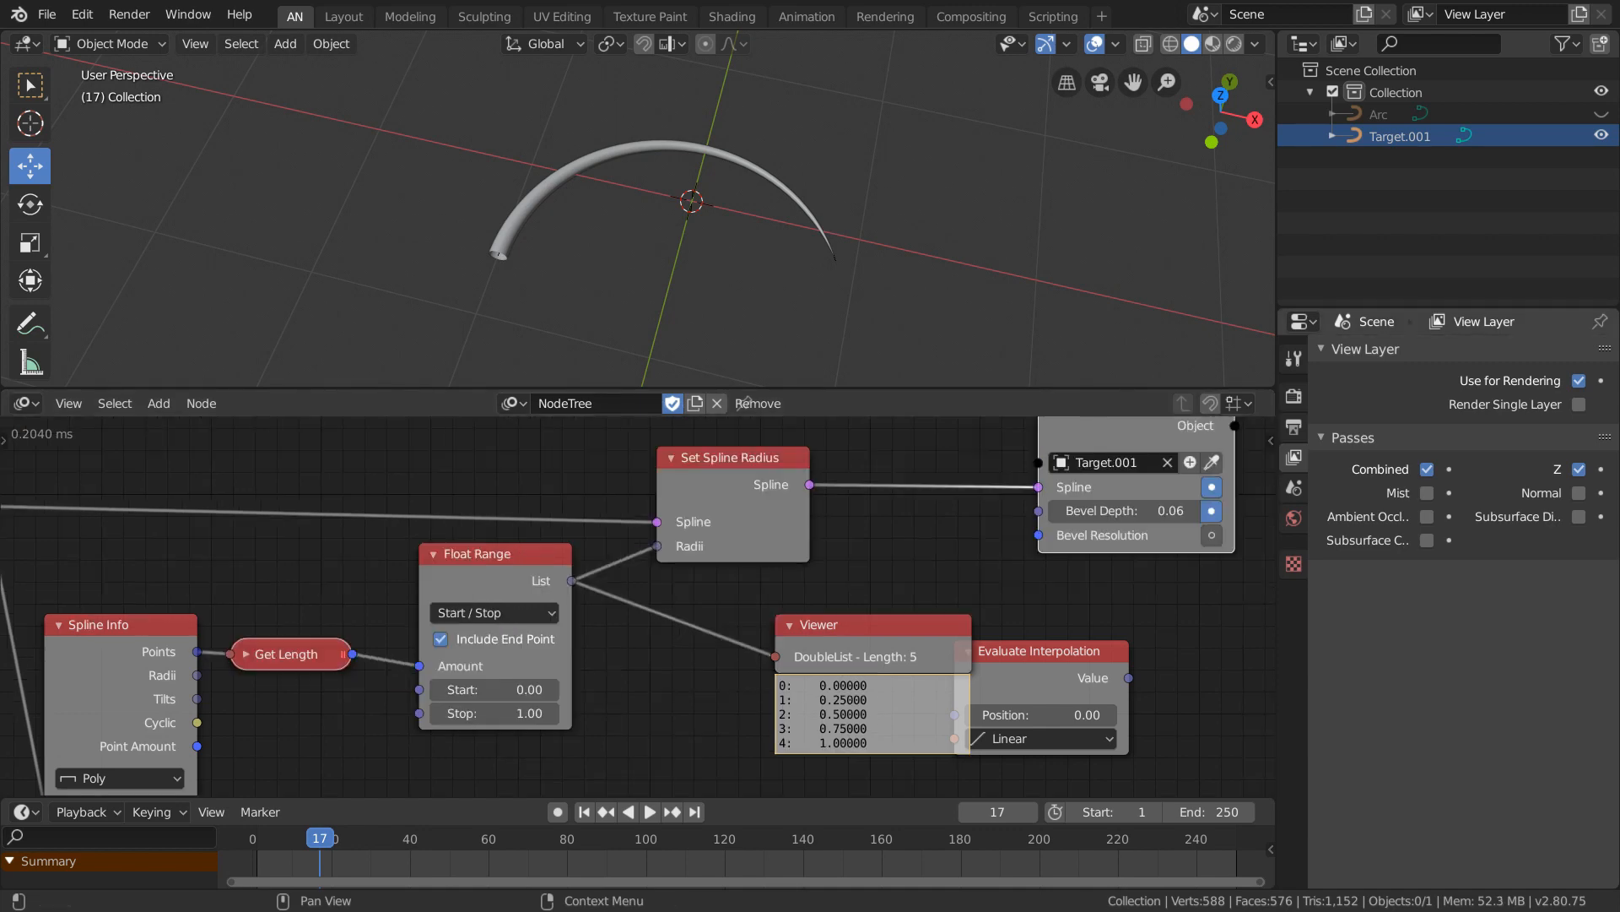
pyautogui.moveTo(855, 628); pyautogui.dragTo(769, 614)
pyautogui.moveTo(875, 608); pyautogui.dragTo(692, 630, button='middle')
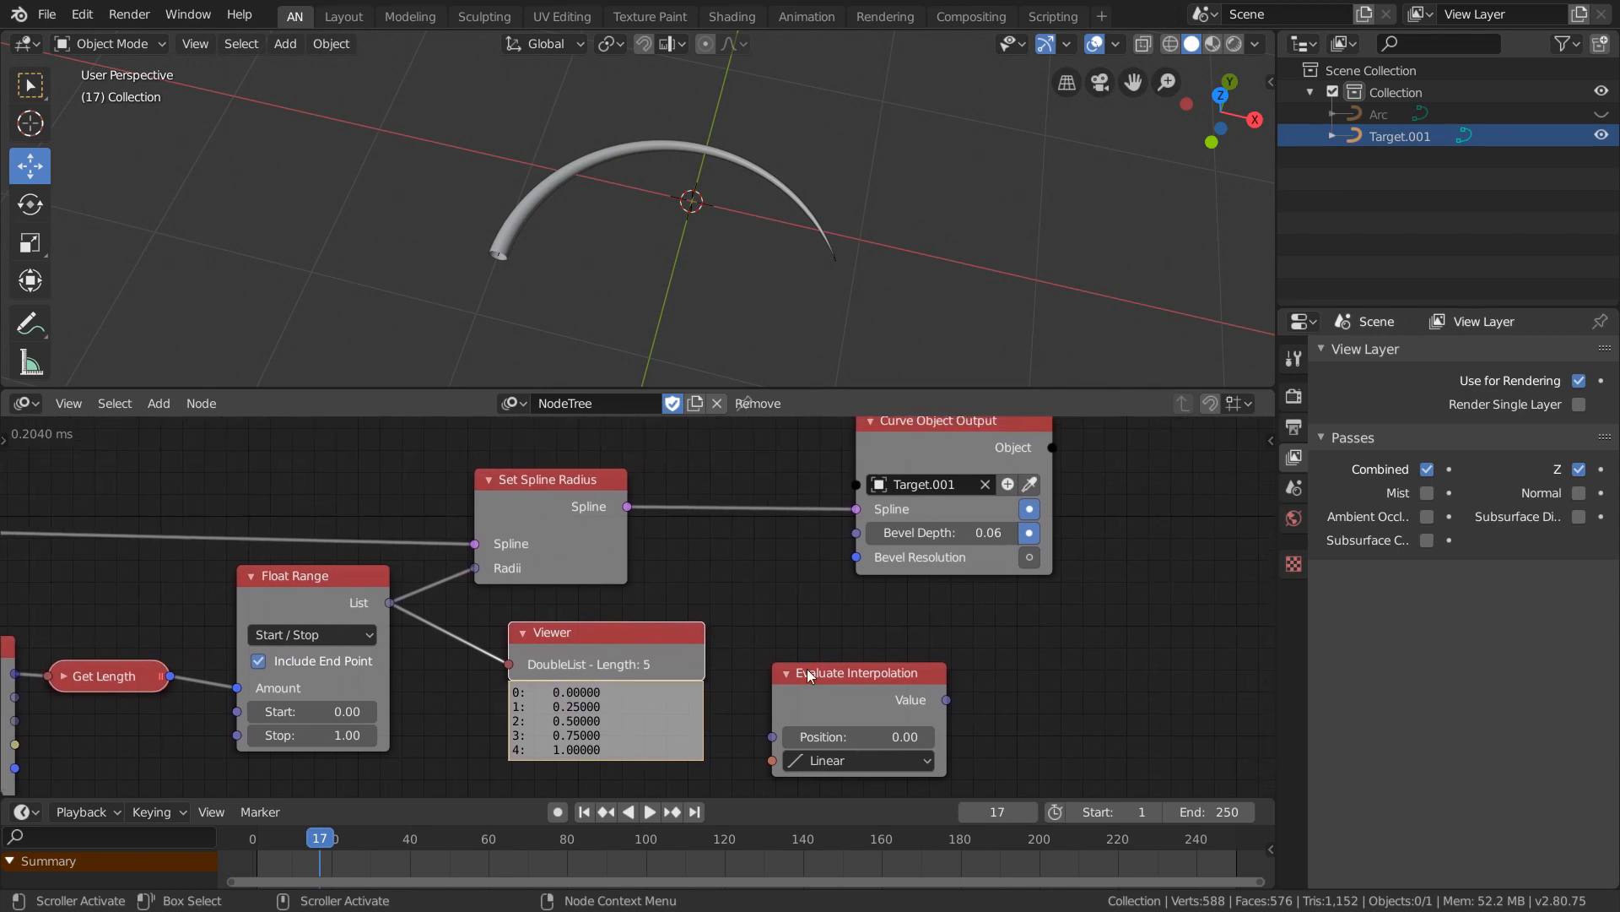
# Link Float Range's List output to Evaluate Interpolation's position input and move the Viewer below the new link.
pyautogui.moveTo(811, 673); pyautogui.dragTo(798, 625)
pyautogui.moveTo(390, 604); pyautogui.dragTo(743, 620)
pyautogui.click(836, 711)
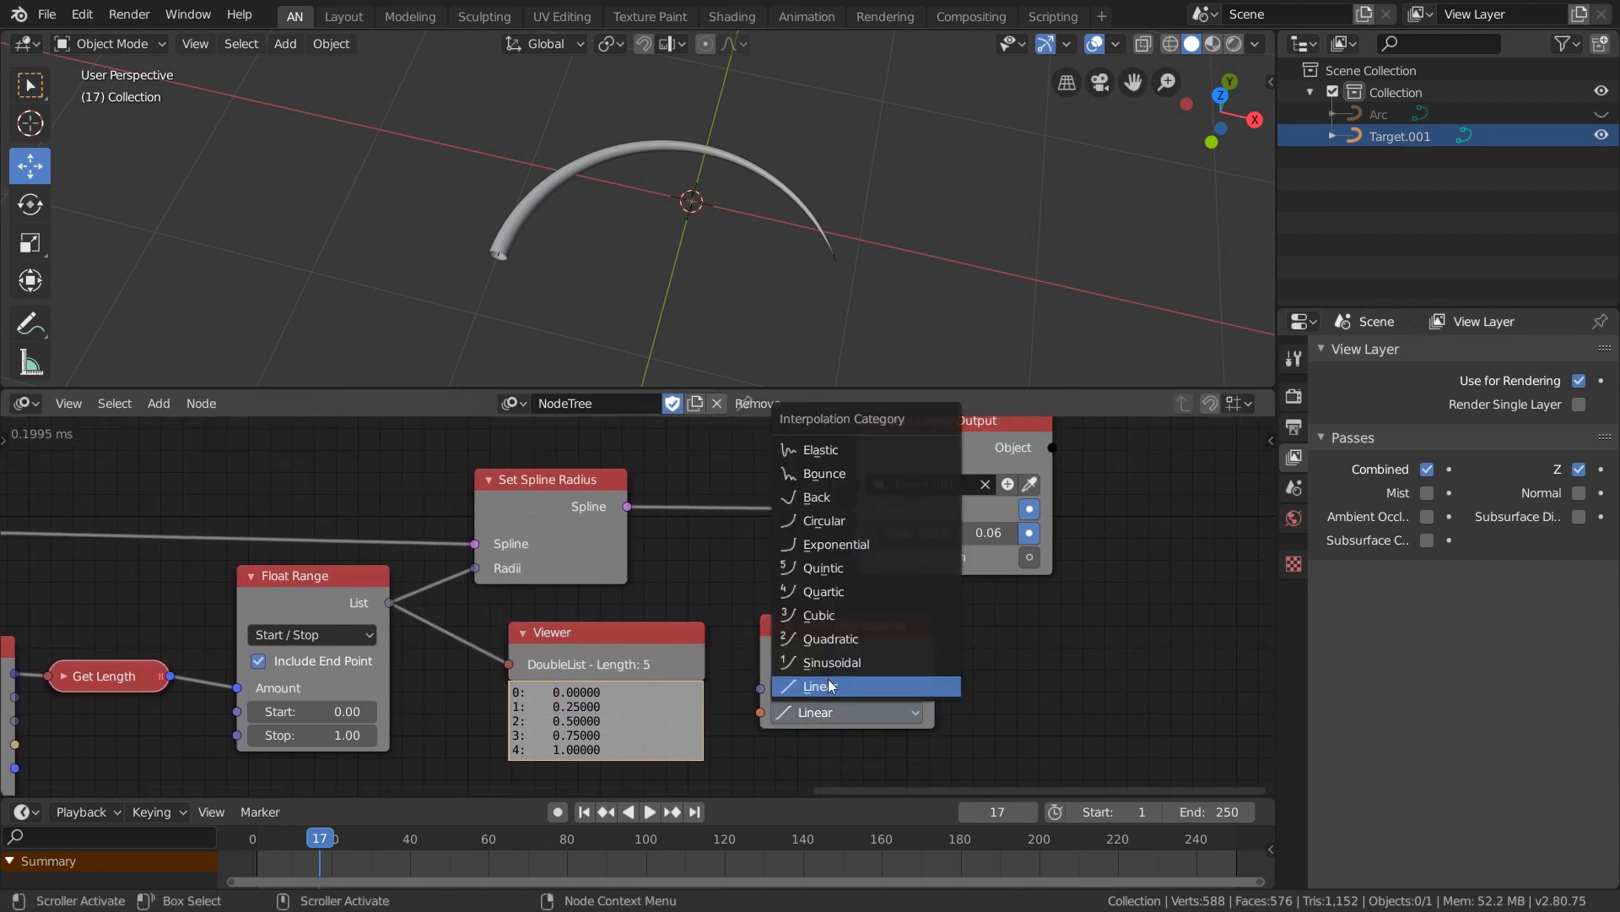
pyautogui.moveTo(985, 696); pyautogui.dragTo(970, 651, button='middle')
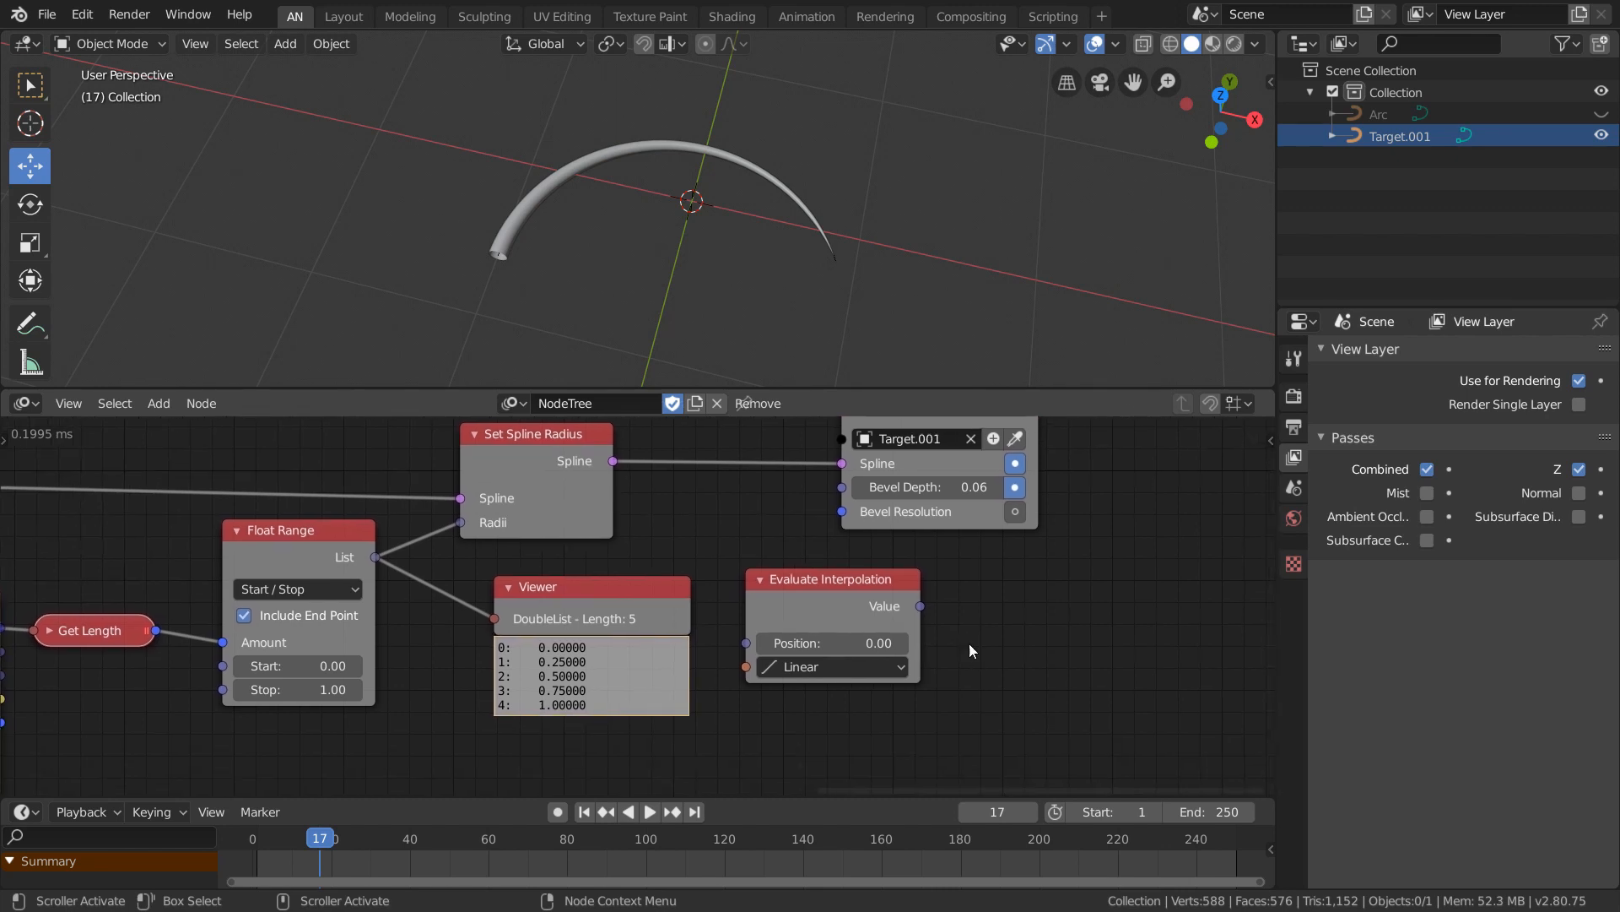
pyautogui.moveTo(375, 558); pyautogui.dragTo(747, 643)
pyautogui.moveTo(584, 619); pyautogui.dragTo(535, 674)
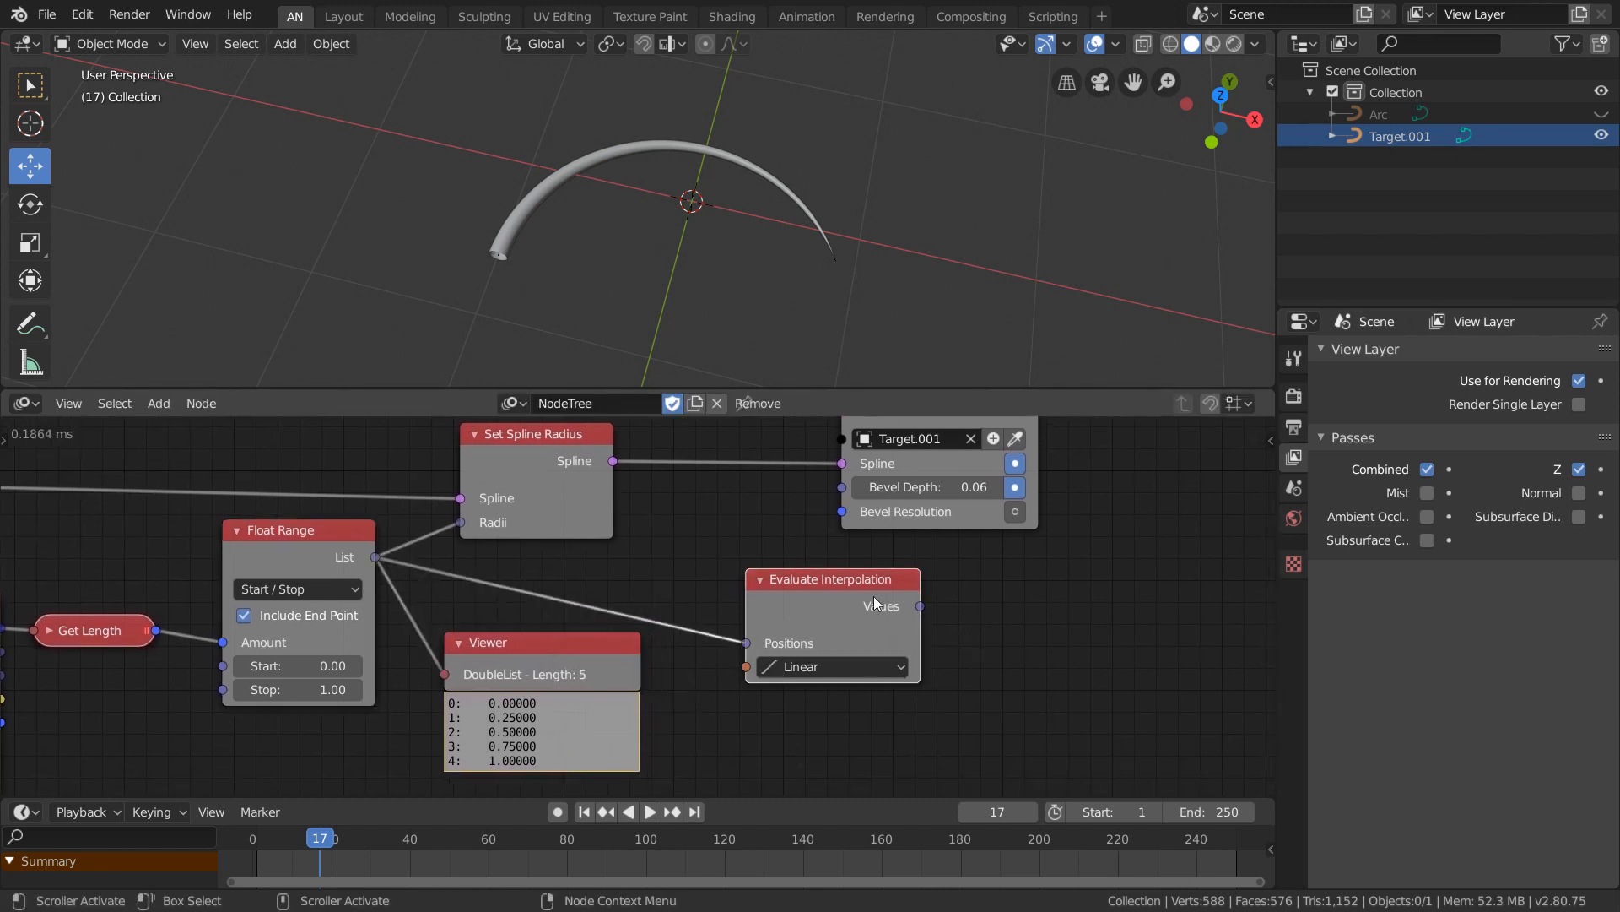
# Attach a Viewer to Evaluate Interpolation's Values output and delete the Viewer attached to Float Range.
pyautogui.press('w')
pyautogui.click(869, 723)
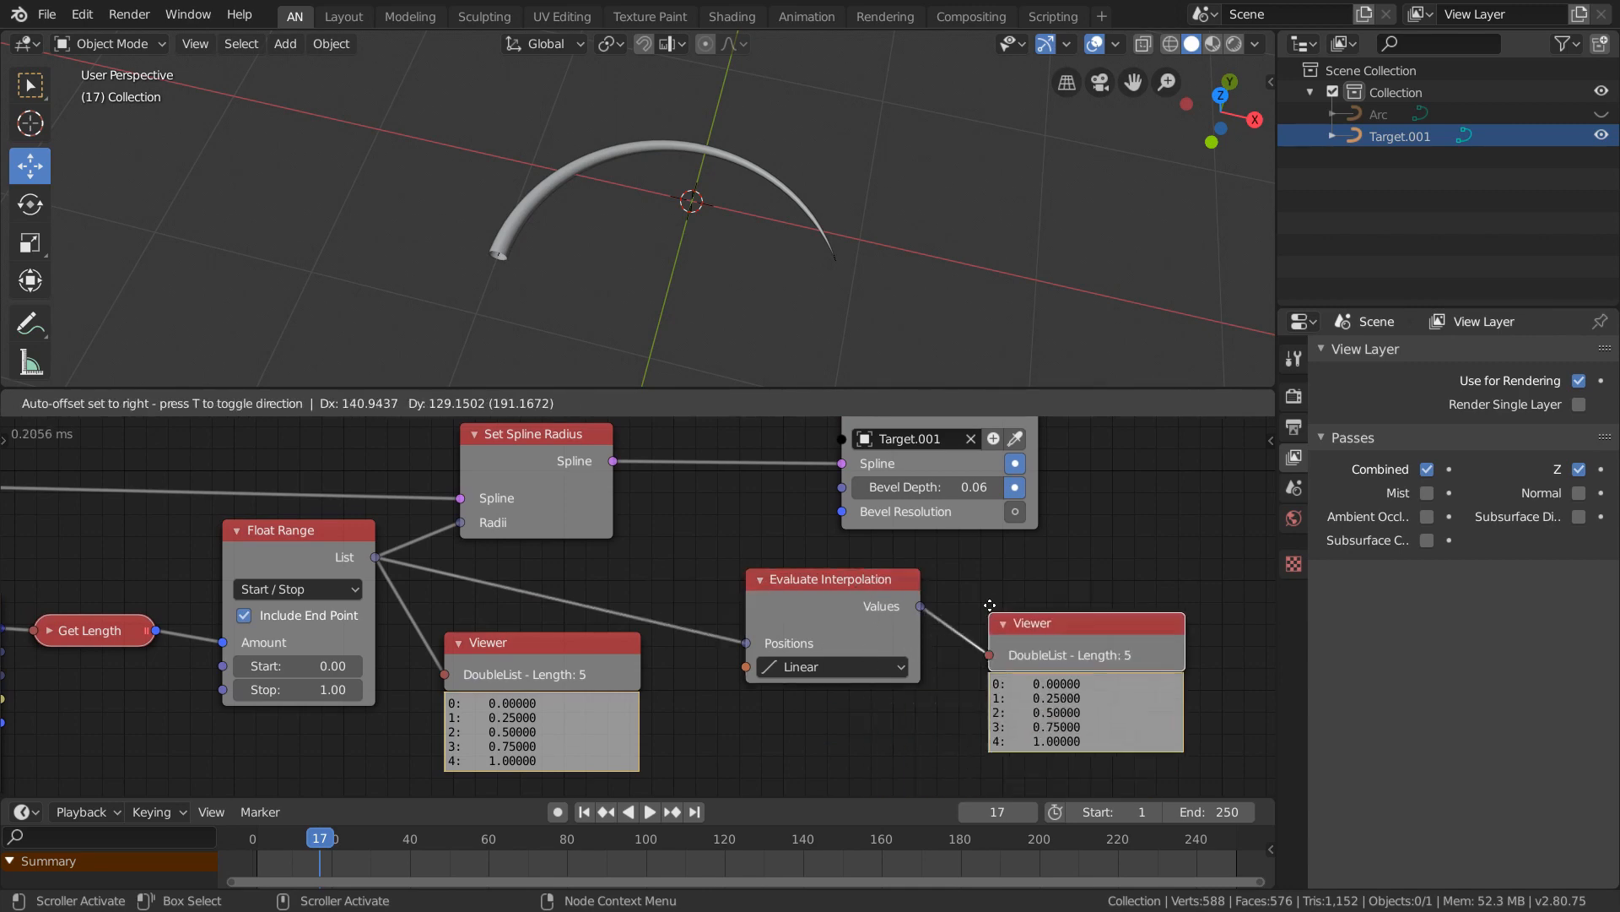
pyautogui.click(994, 582)
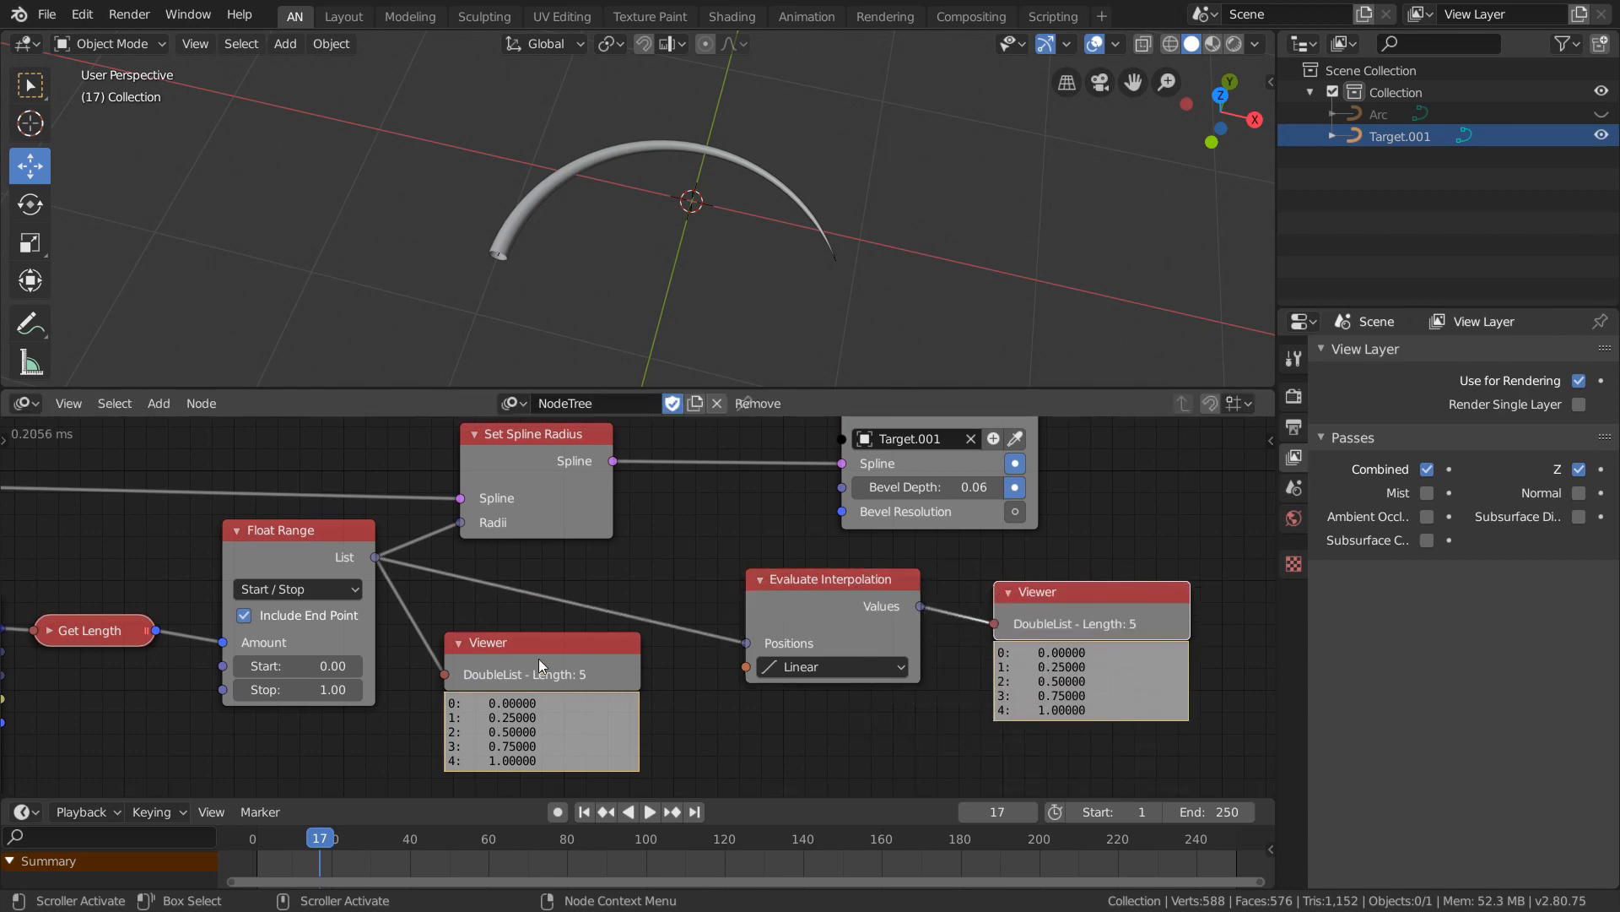
pyautogui.click(559, 644)
pyautogui.press('x')
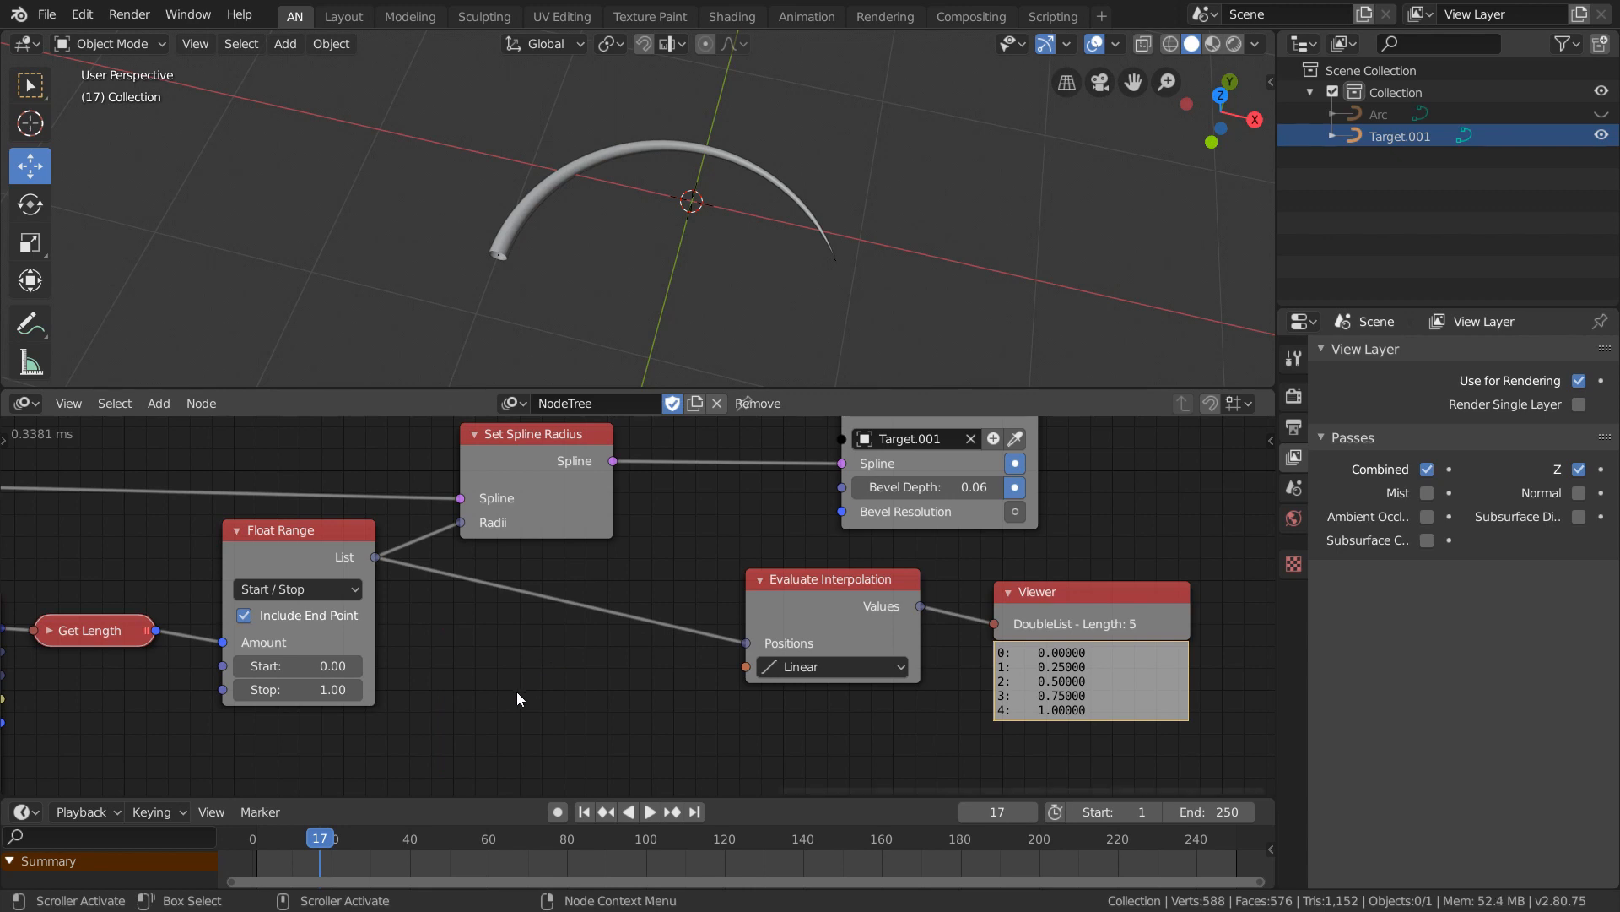
# Add a Mirror Interpolation node below the Float Range link and connect it to Evaluate Interpolation's interpolation input.
pyautogui.hotkey('ctrl', 'a')
pyautogui.write('mir')
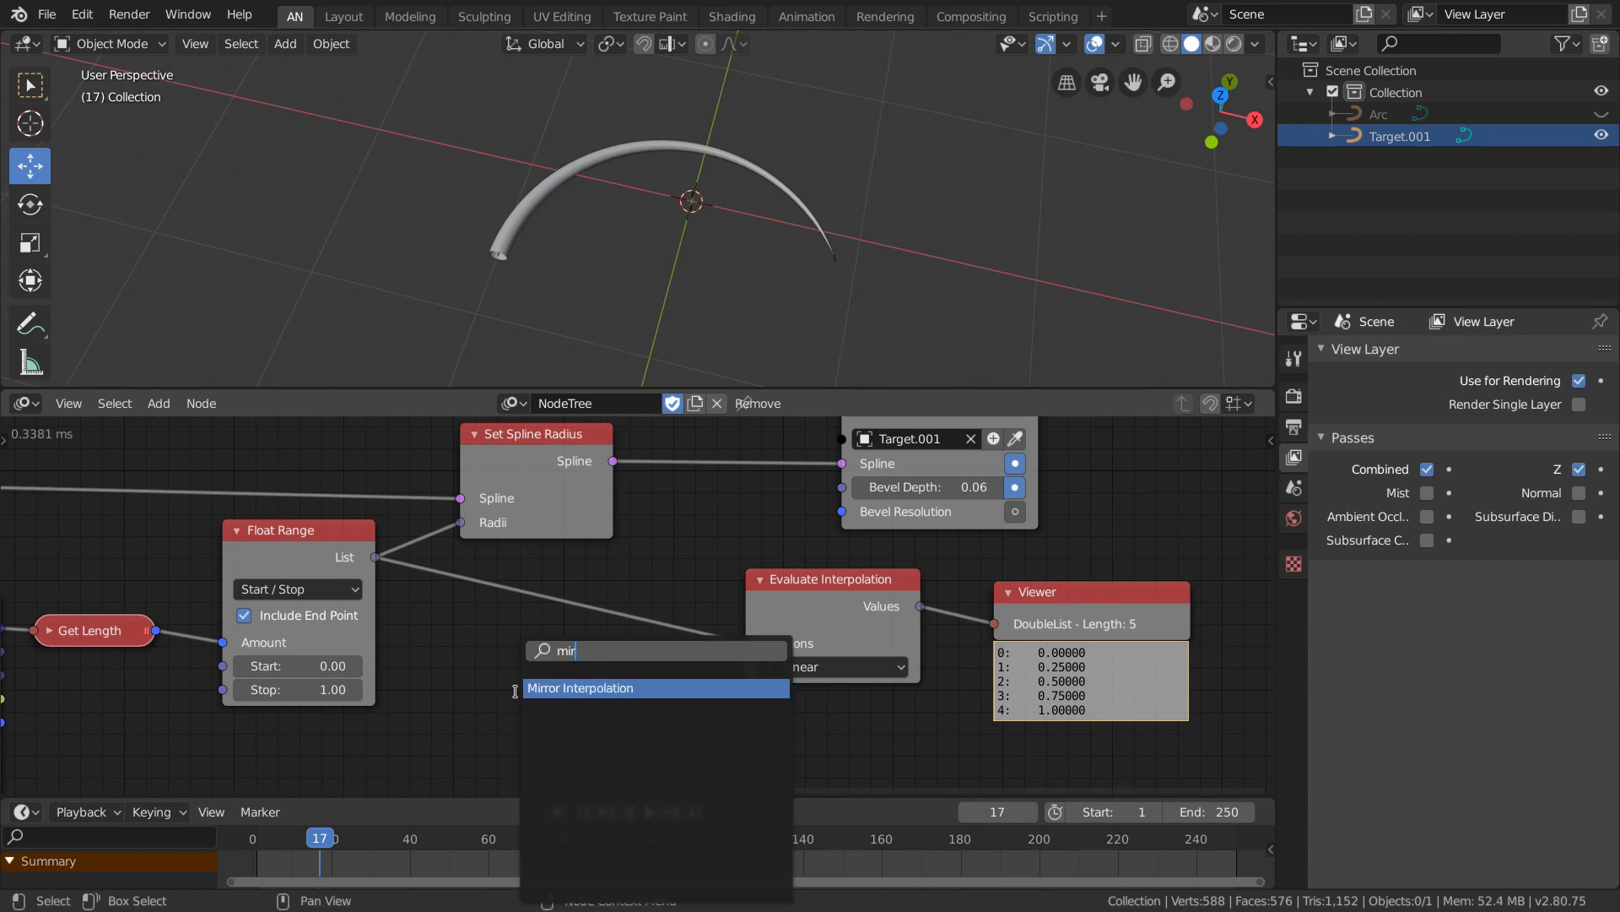
pyautogui.press('Return')
pyautogui.click(509, 656)
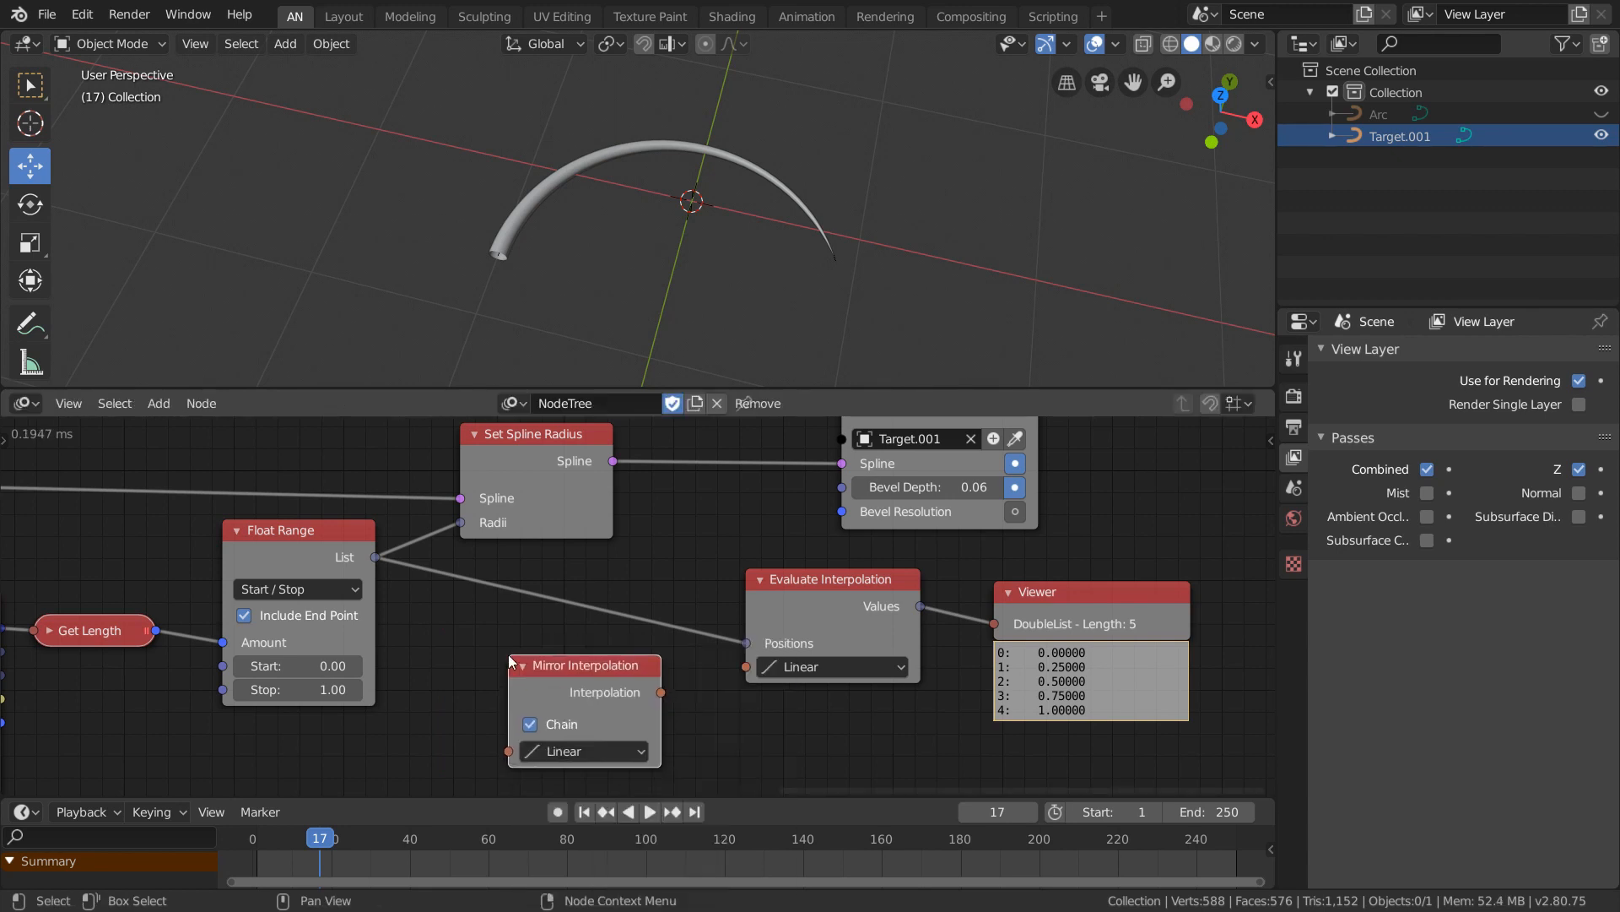
pyautogui.moveTo(660, 692); pyautogui.dragTo(753, 672)
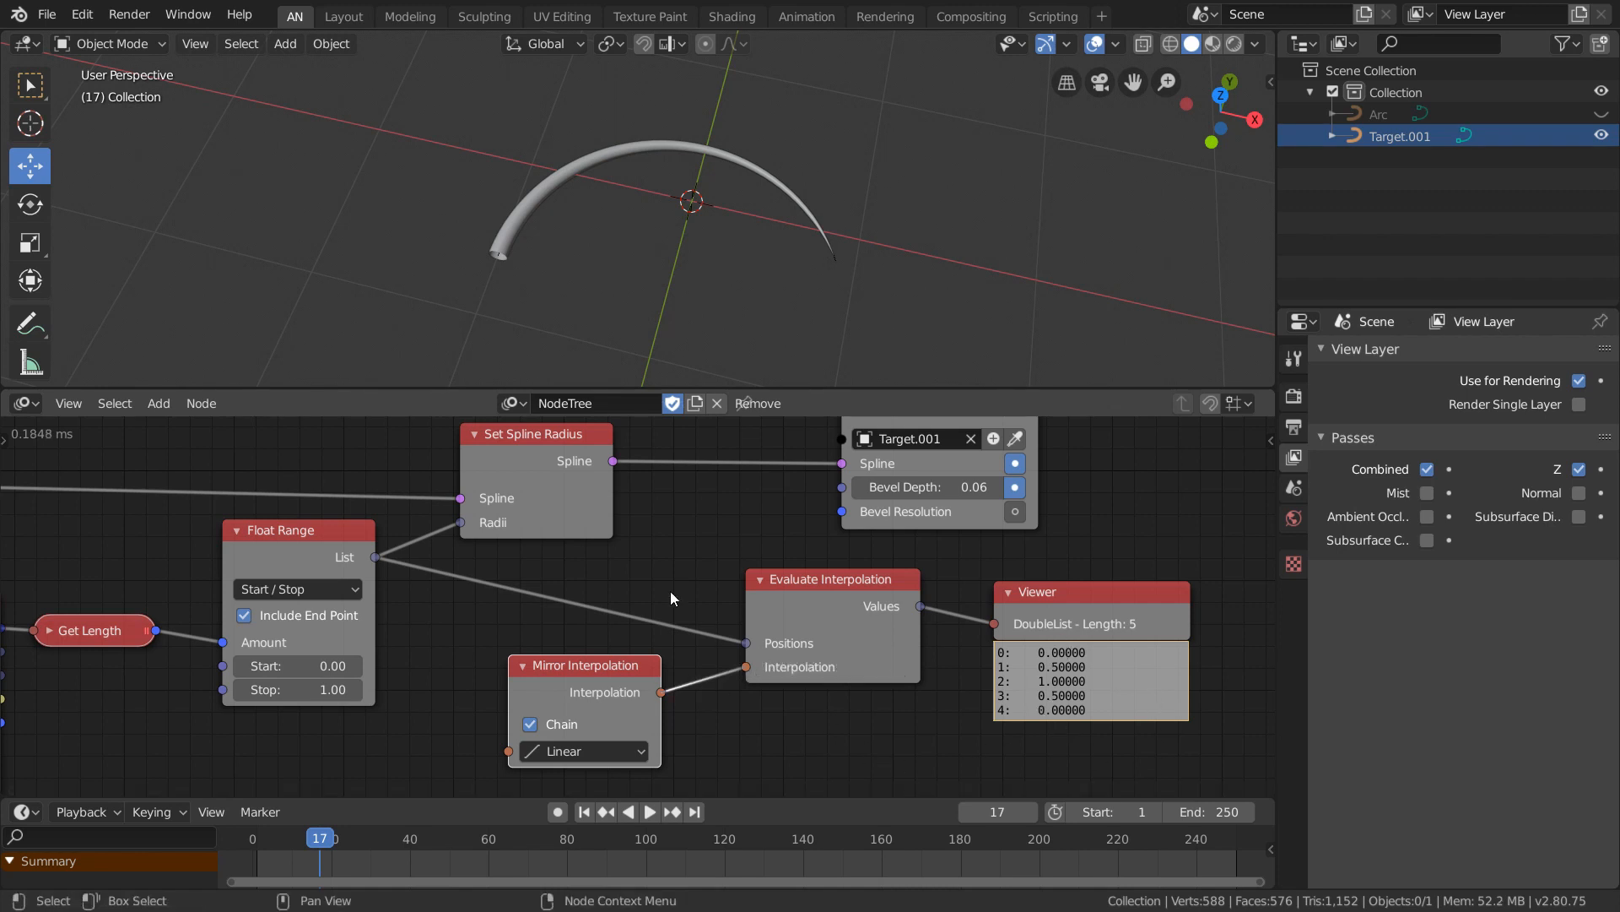
# Move Curve Object Output and Set Spline Radius further along the chain and feed Evaluate Interpolation's Values into Radii.
pyautogui.moveTo(634, 506); pyautogui.dragTo(553, 552, button='middle')
pyautogui.moveTo(890, 448); pyautogui.dragTo(1170, 444)
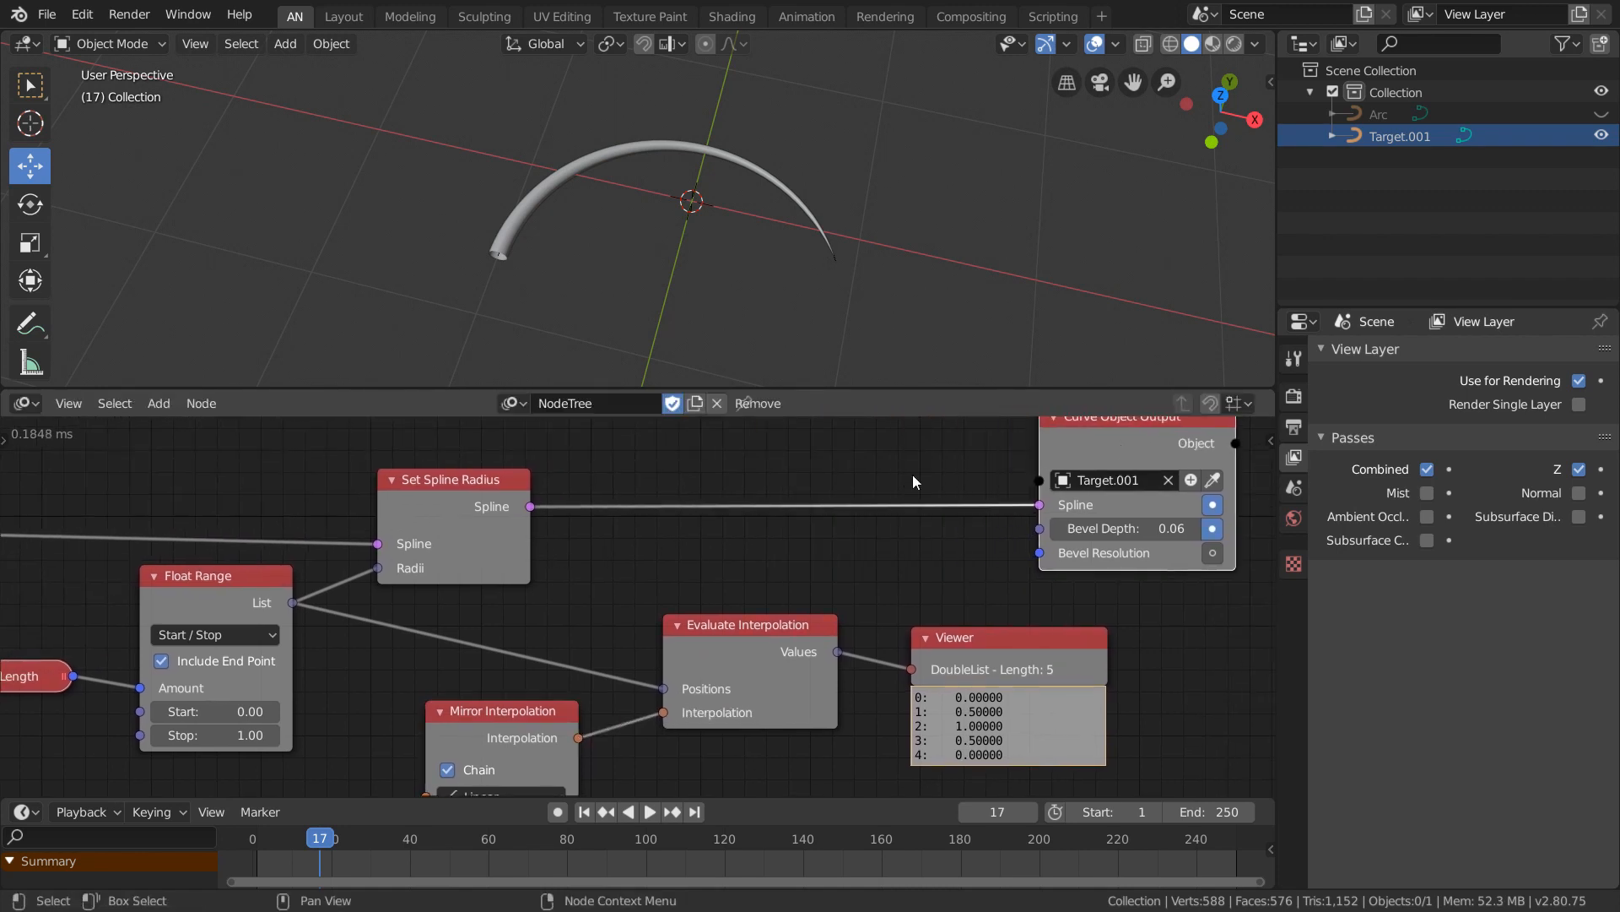
pyautogui.moveTo(451, 479); pyautogui.dragTo(852, 464)
pyautogui.moveTo(754, 634); pyautogui.dragTo(779, 554)
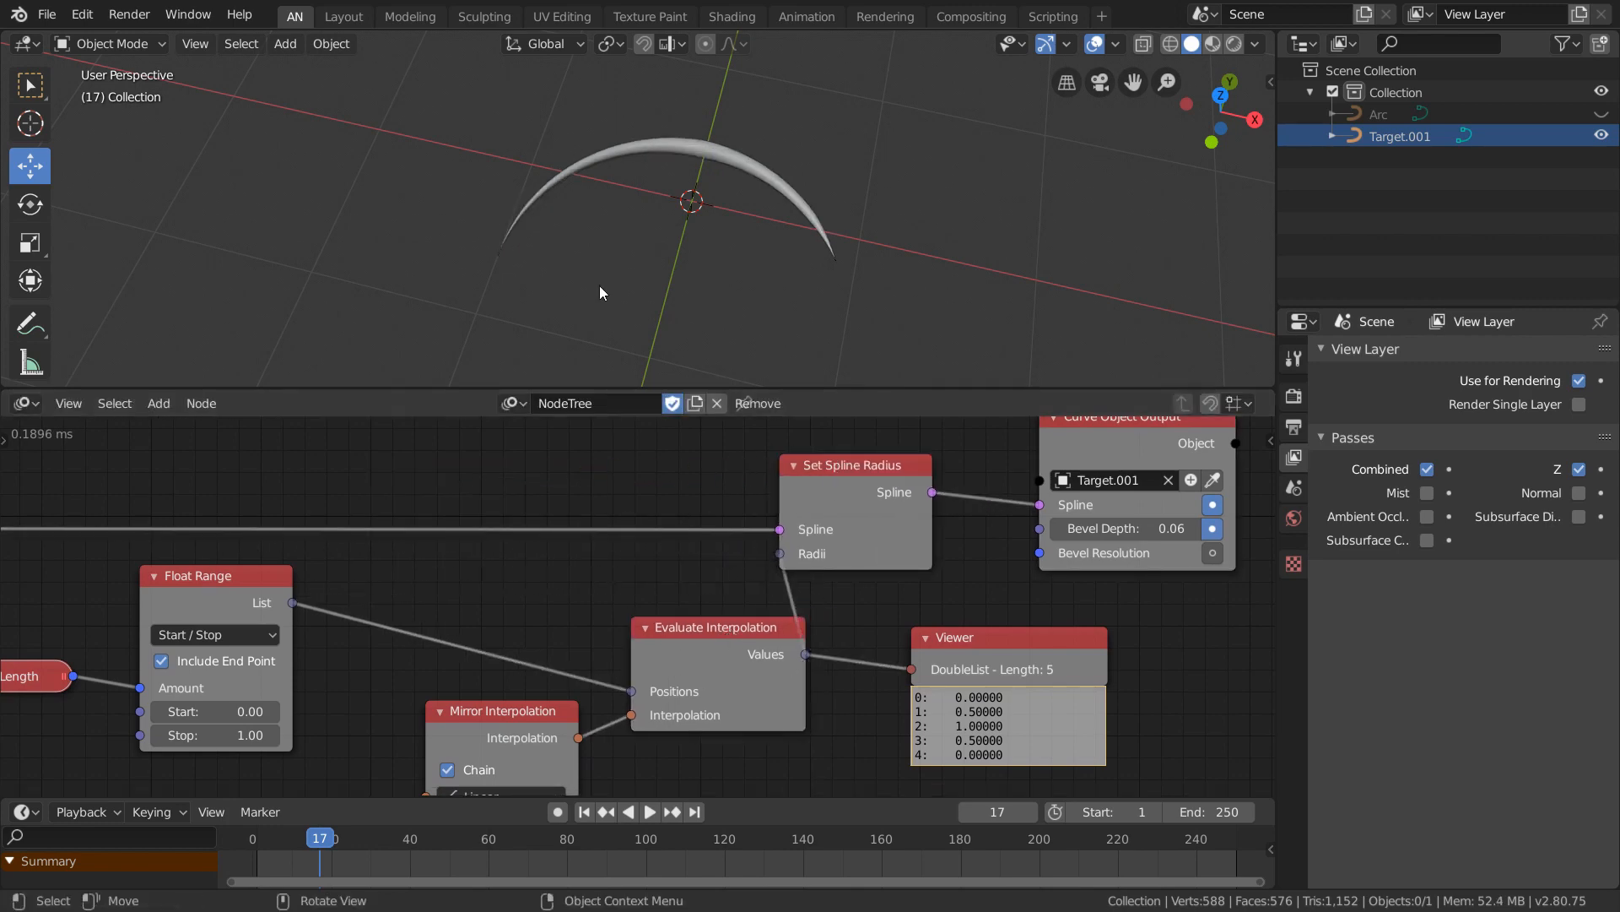
# Set the Bevel Depth of the Curve Object Output node to 0.21 and inspect the thickened arc.
pyautogui.moveTo(571, 304); pyautogui.dragTo(639, 191, button='middle')
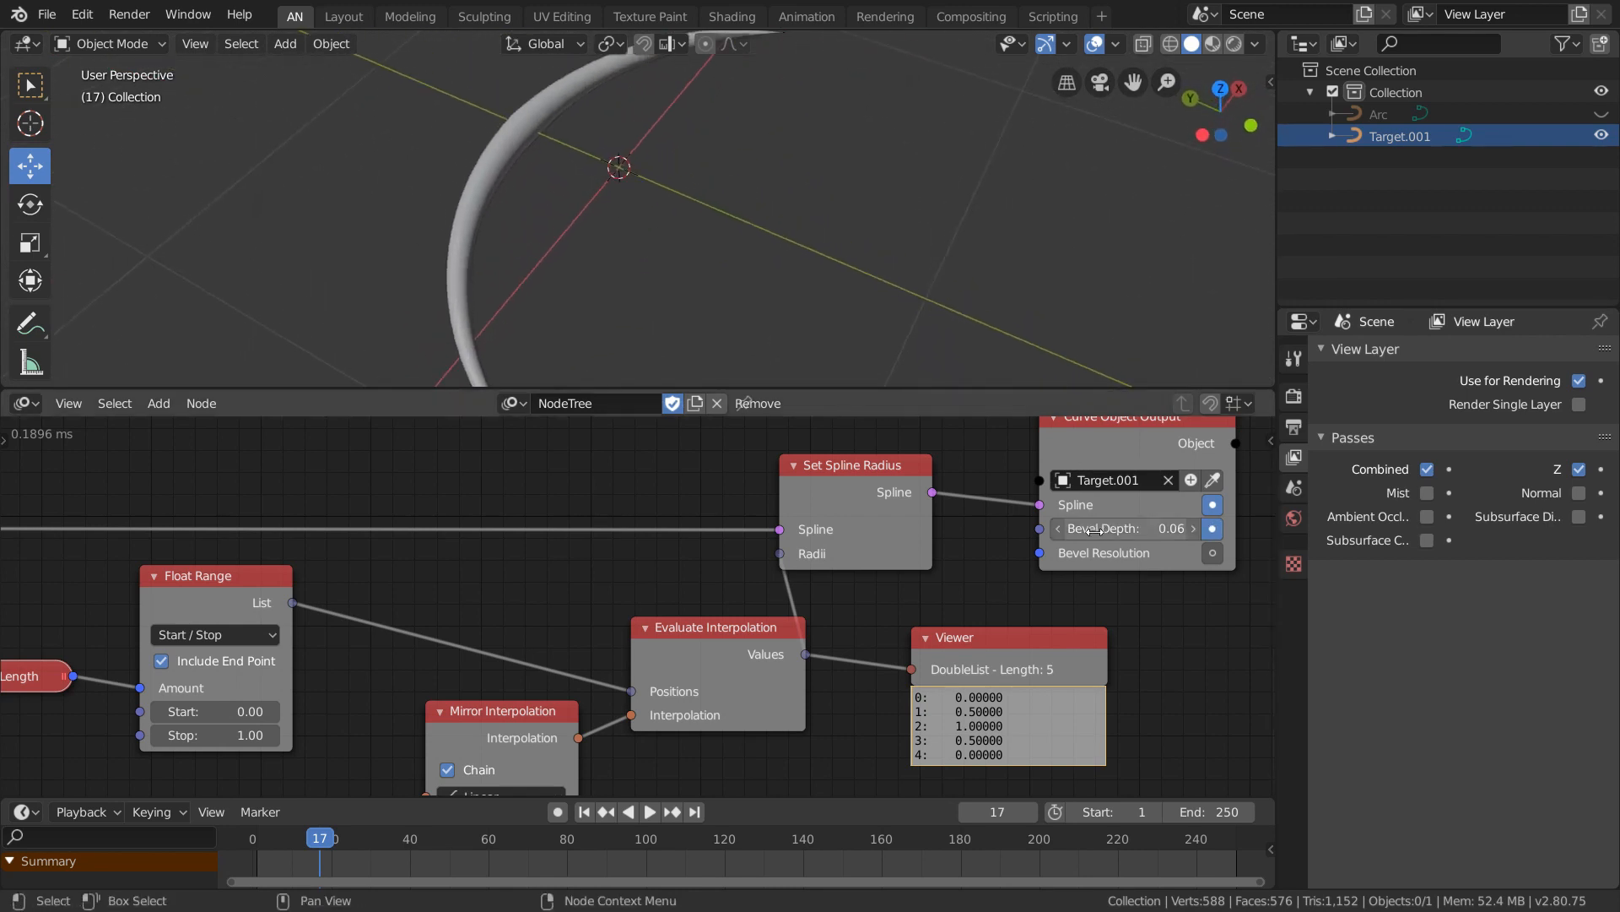
pyautogui.moveTo(1123, 528); pyautogui.dragTo(1161, 528)
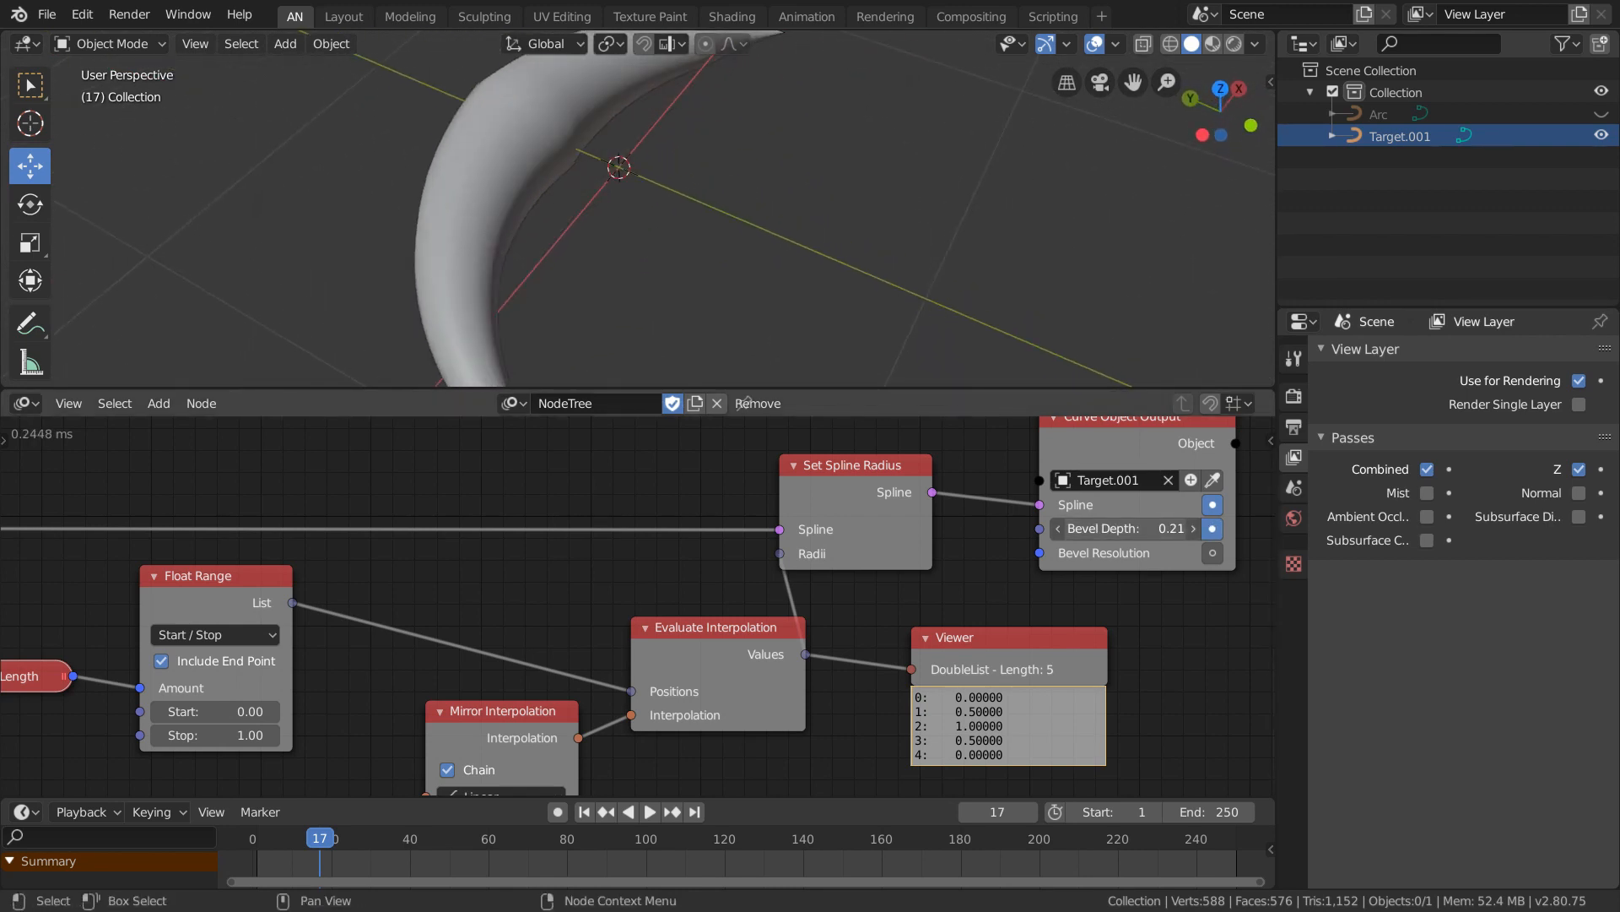
pyautogui.moveTo(751, 211); pyautogui.dragTo(709, 219, button='middle')
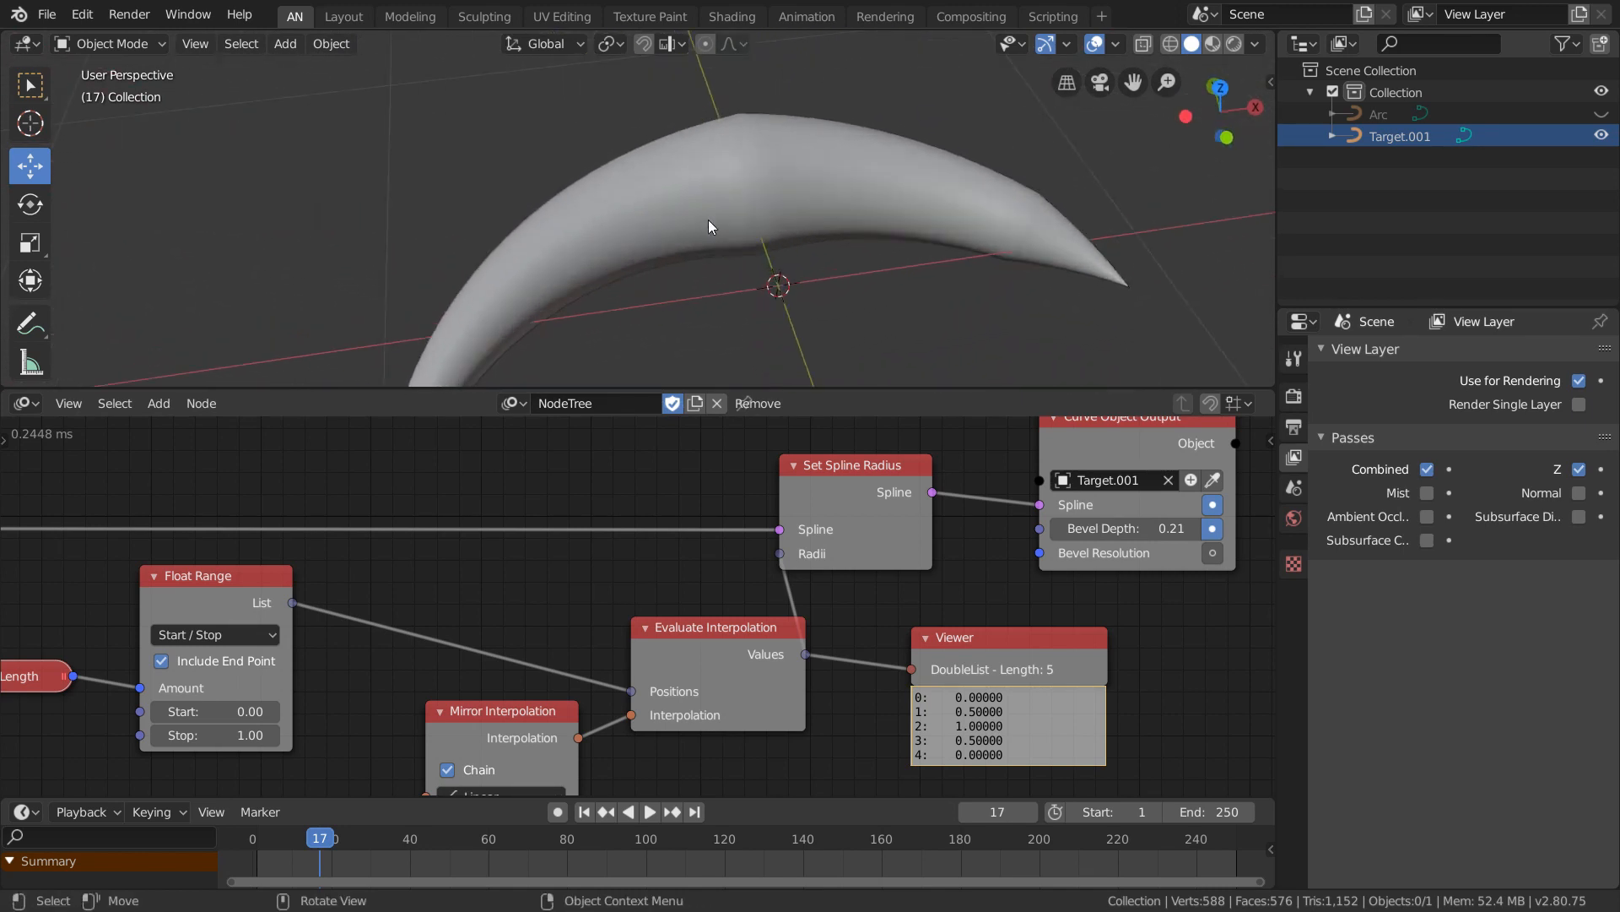
# Change the Mirror Interpolation node's interpolation category to Quadratic, then settle on Cubic.
pyautogui.keyDown('shift'); pyautogui.scroll(-5, 536, 677); pyautogui.keyUp('shift')
pyautogui.click(521, 649)
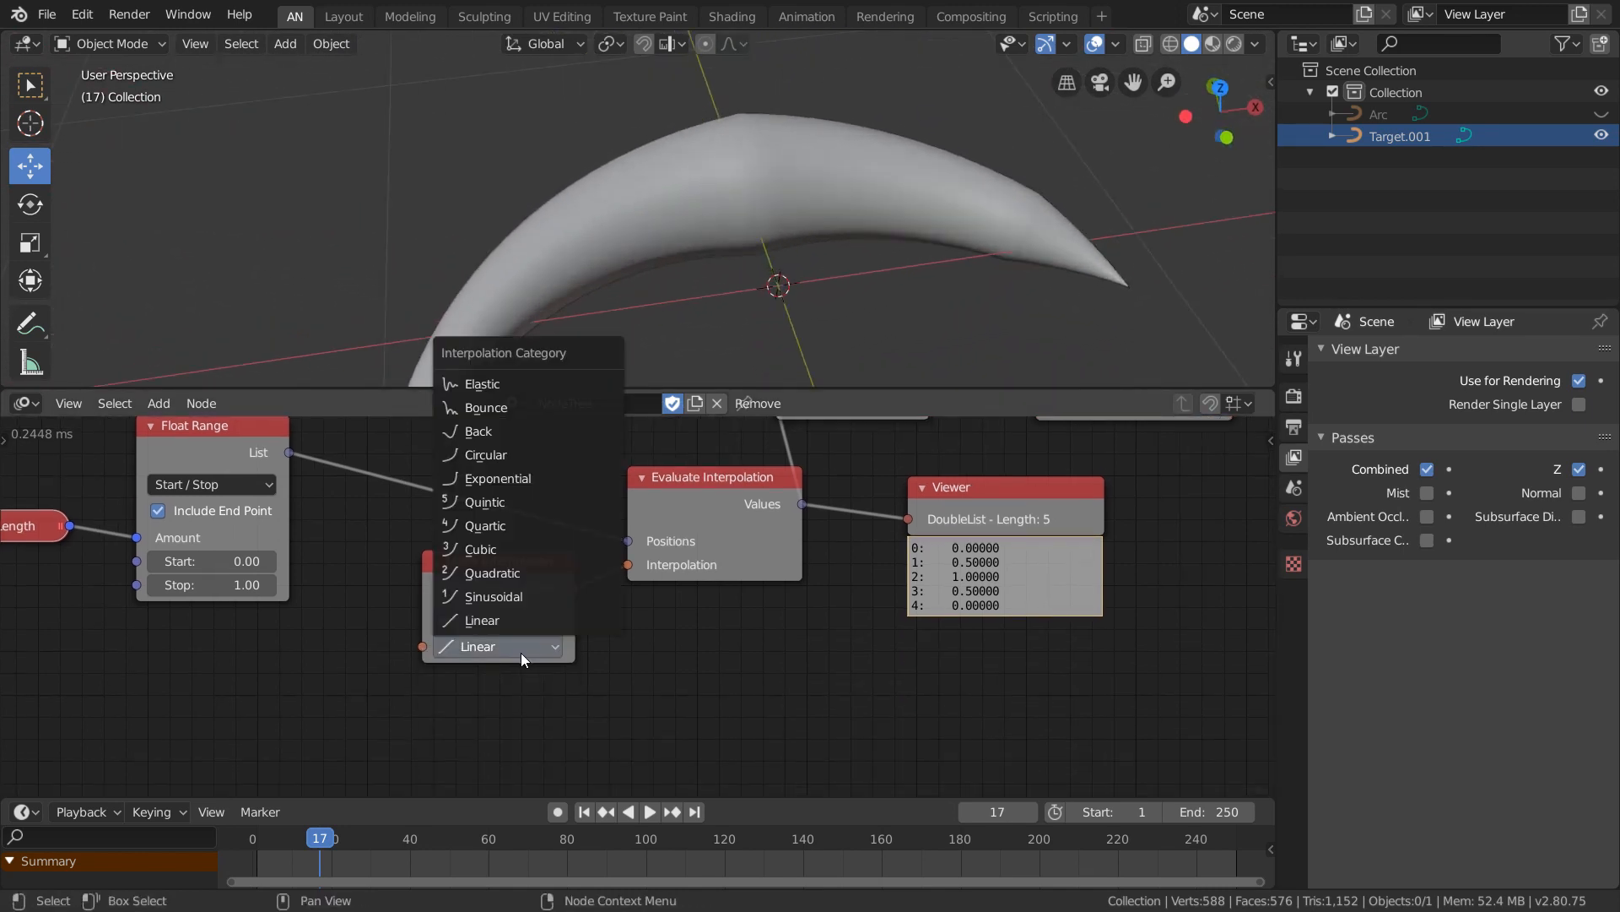
pyautogui.click(522, 574)
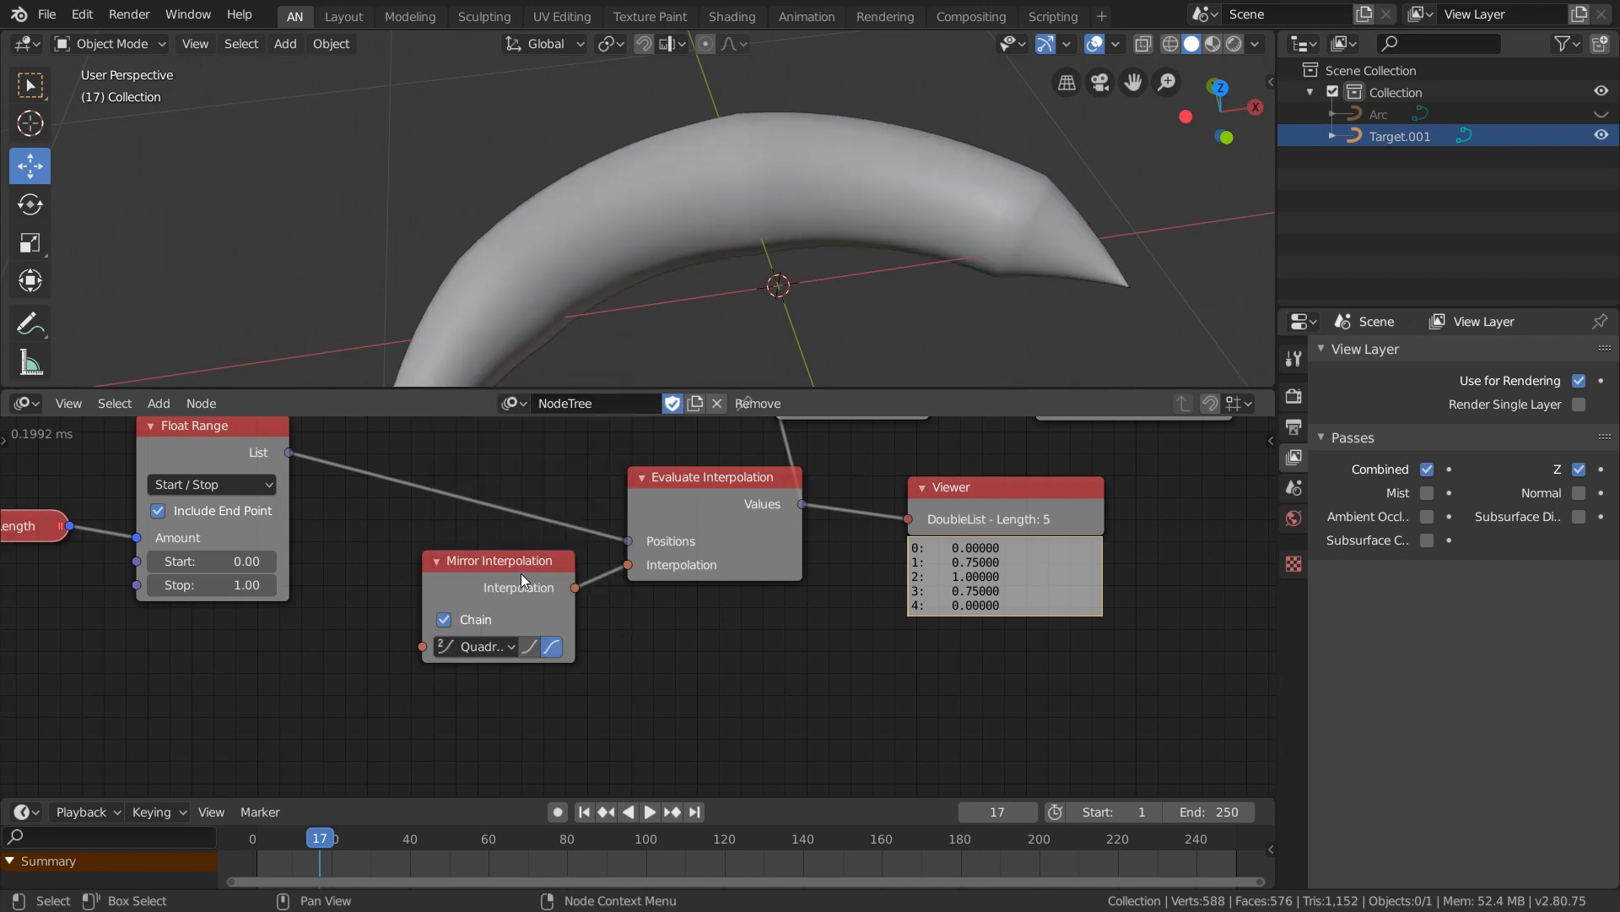
pyautogui.click(484, 643)
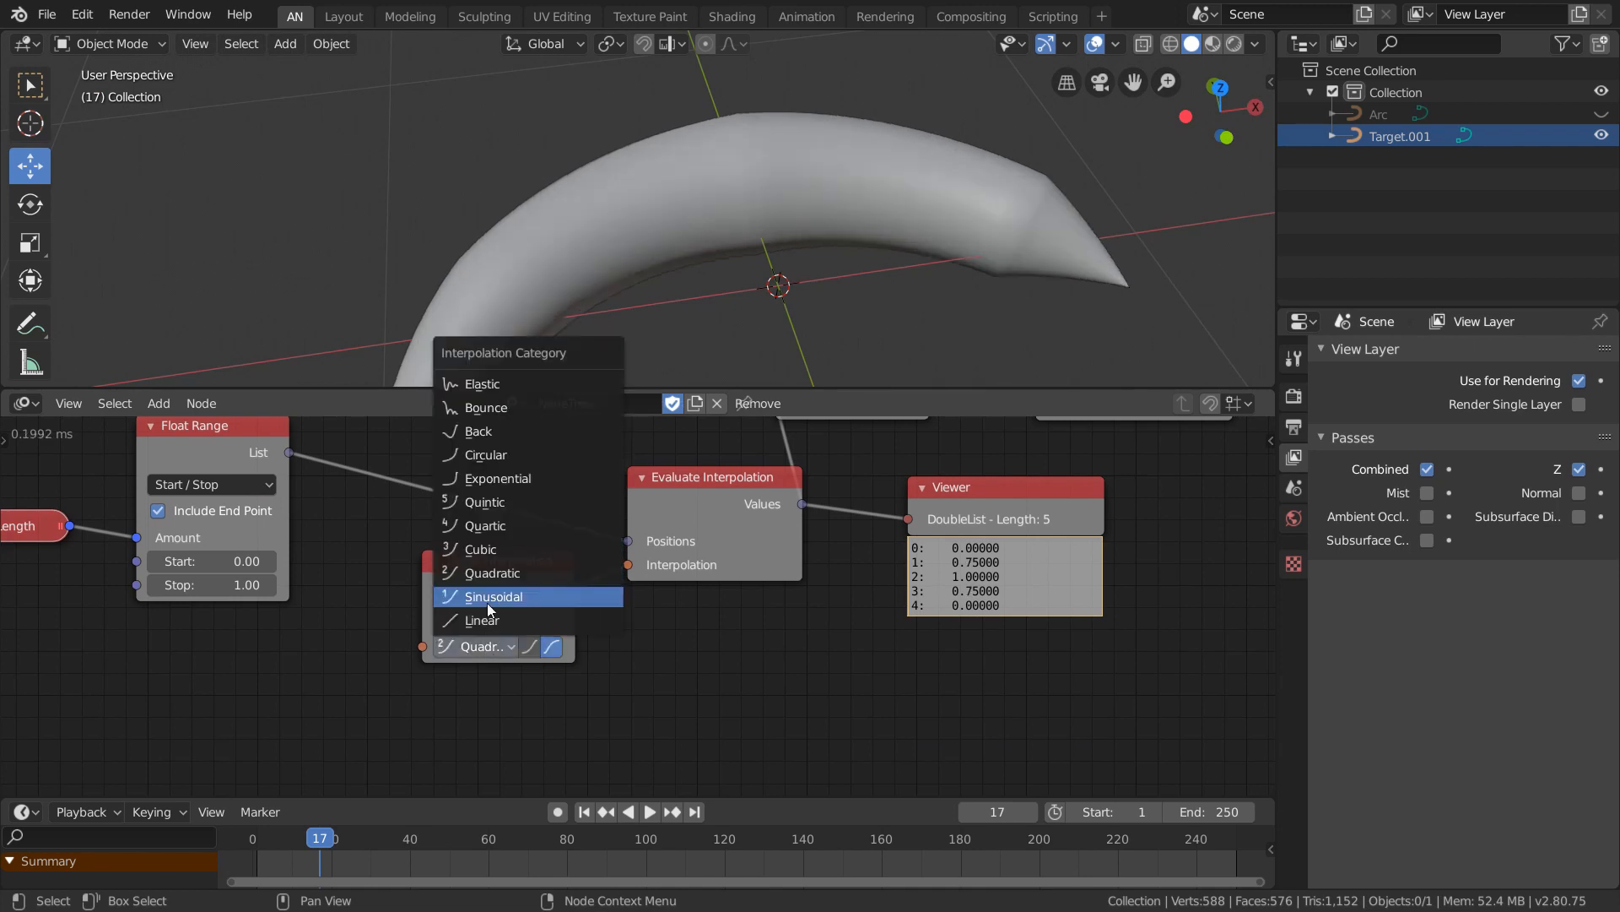
pyautogui.click(508, 554)
# Set the Bevel Depth of the Curve Object Output node to 0.09.
pyautogui.scroll(-3, 783, 321)
pyautogui.moveTo(747, 331); pyautogui.dragTo(734, 336, button='middle')
pyautogui.scroll(-4, 400, 565)
pyautogui.moveTo(262, 593); pyautogui.dragTo(754, 644, button='middle')
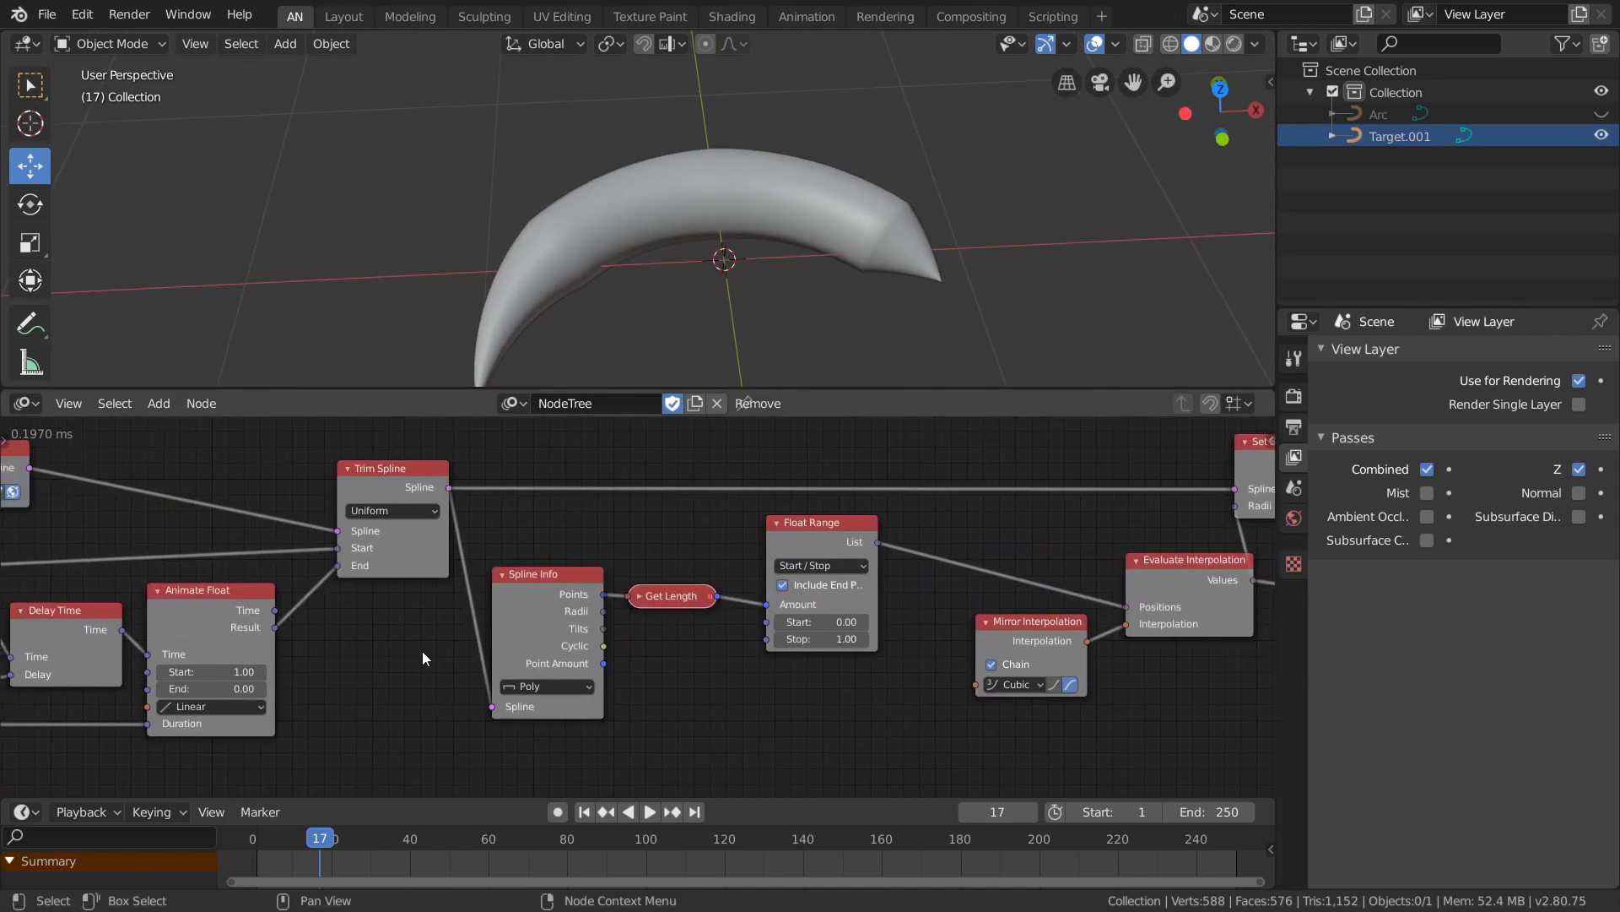
pyautogui.moveTo(255, 629); pyautogui.dragTo(1210, 663, button='middle')
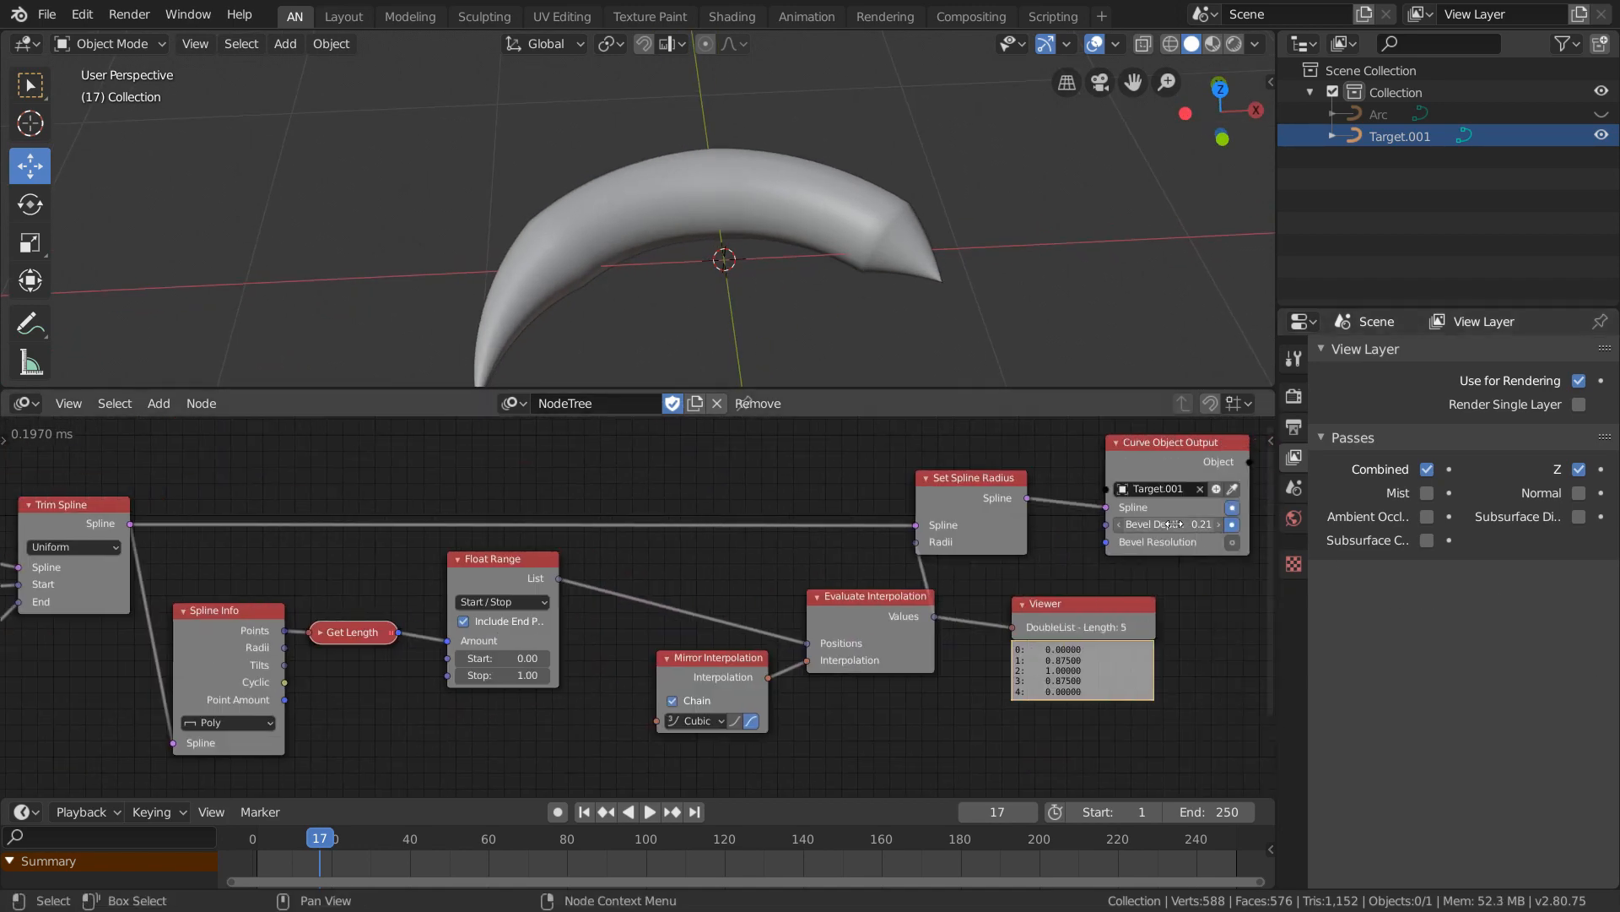
pyautogui.moveTo(1169, 523); pyautogui.dragTo(1131, 523)
pyautogui.scroll(-2, 695, 292)
pyautogui.moveTo(696, 292); pyautogui.dragTo(683, 309, button='middle')
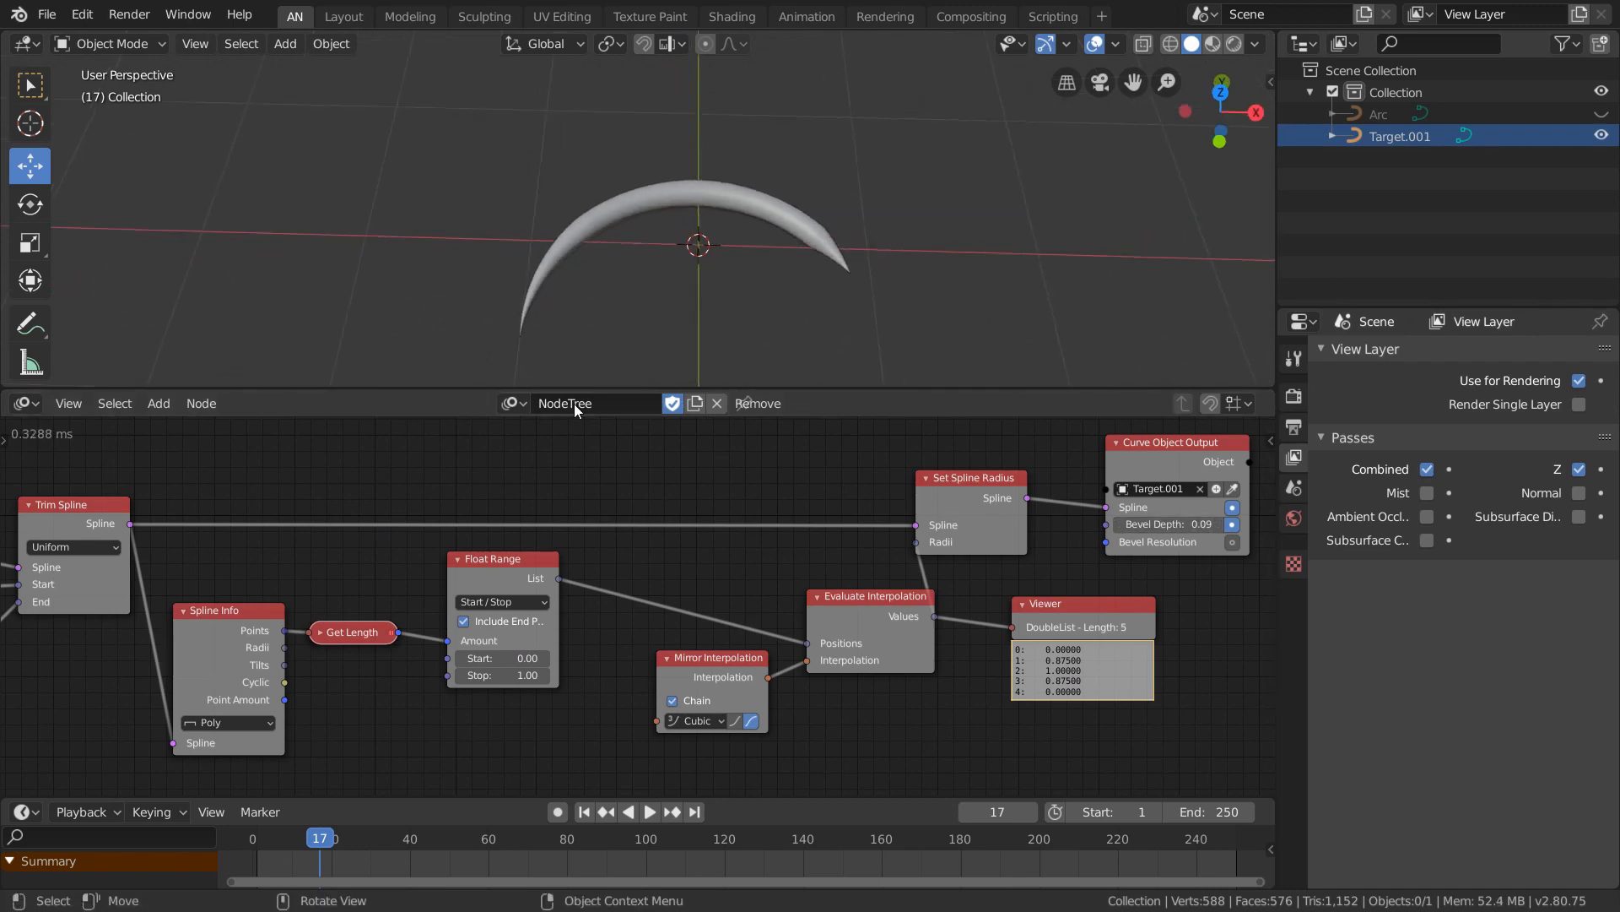
# Set the A value of the Modulo Math node to 9.06.
pyautogui.moveTo(355, 574); pyautogui.dragTo(868, 572, button='middle')
pyautogui.moveTo(129, 569); pyautogui.dragTo(643, 508, button='middle')
pyautogui.scroll(5, 543, 580)
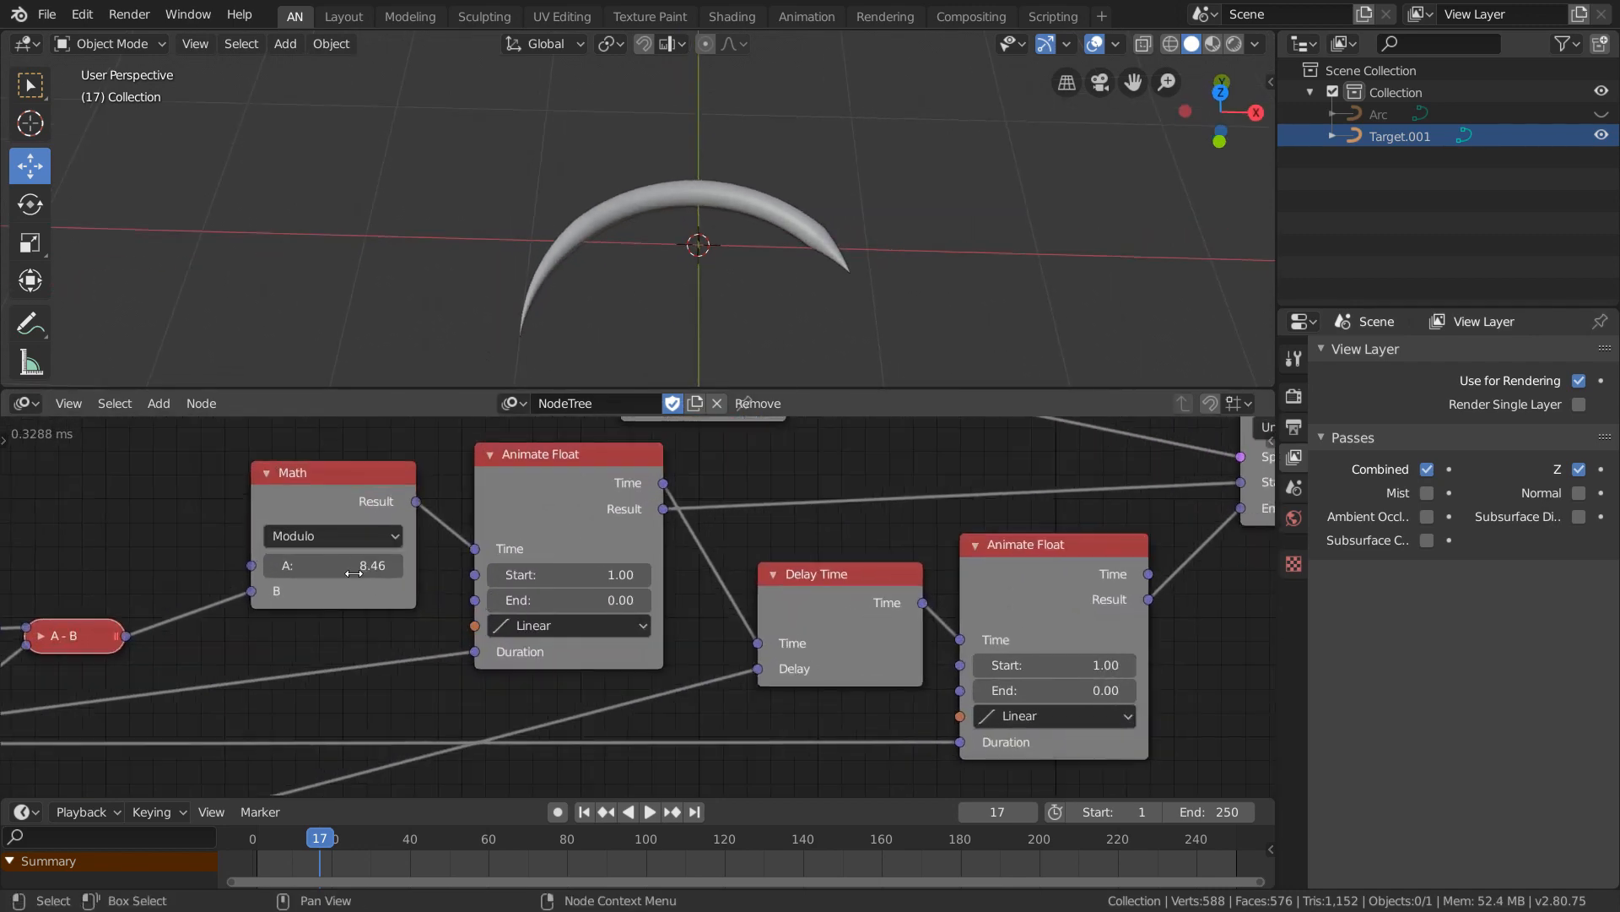
pyautogui.moveTo(350, 569)
pyautogui.mouseDown()
pyautogui.moveTo(431, 566)
pyautogui.moveTo(334, 566)
pyautogui.moveTo(406, 565)
pyautogui.moveTo(350, 565)
pyautogui.moveTo(368, 565)
pyautogui.mouseUp()
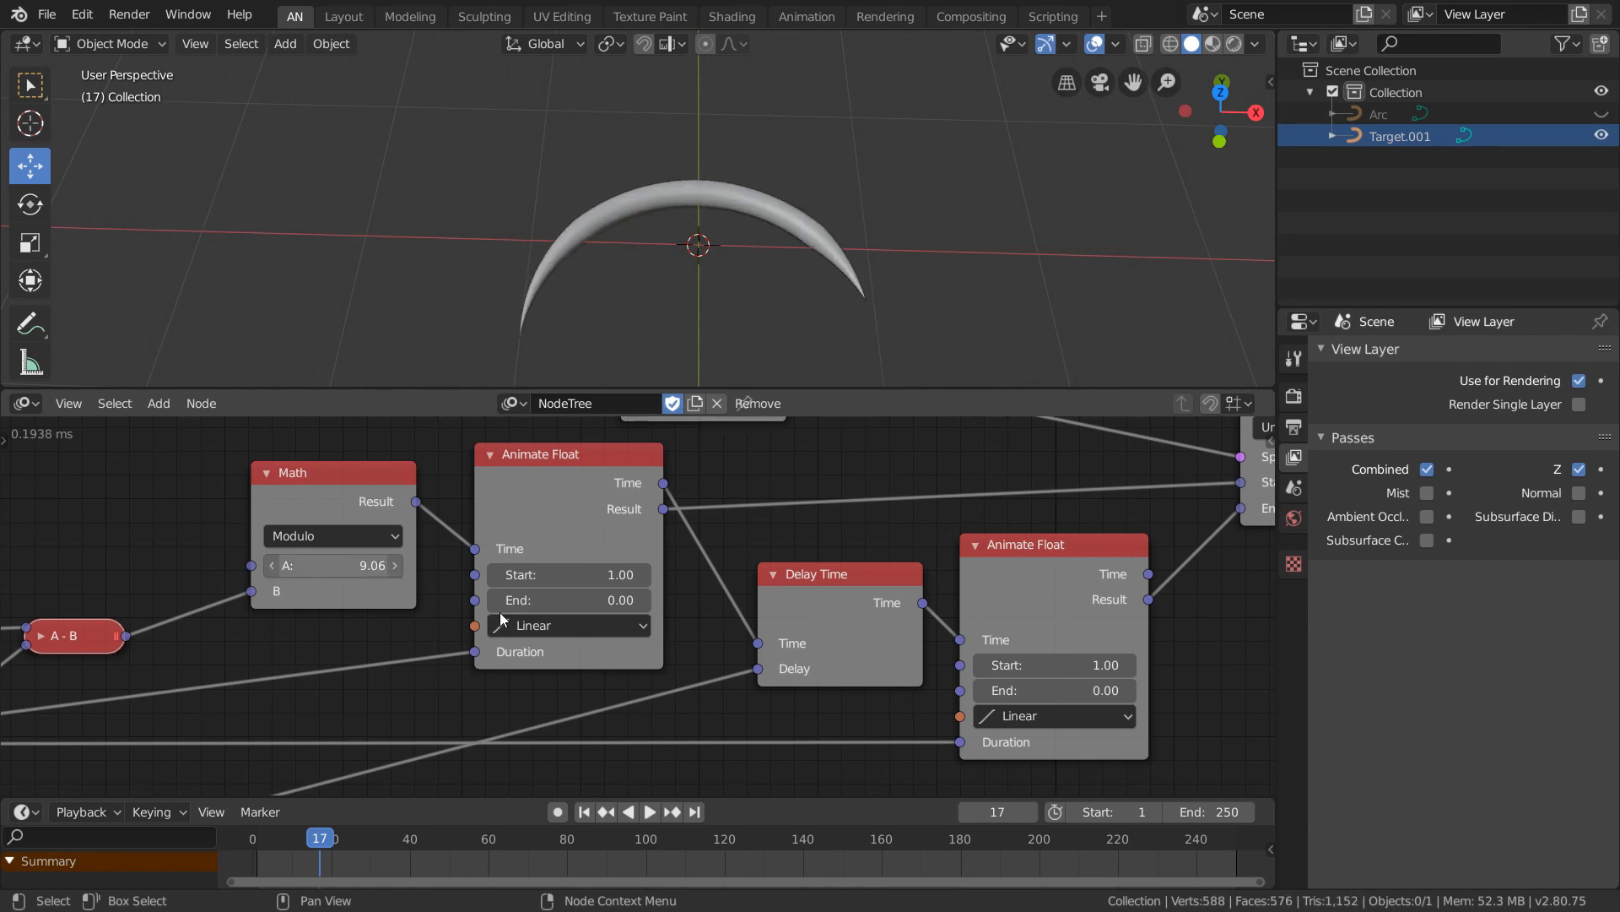
# Delete the Viewer node and move Curve Object Output and Set Spline Radius outward to make room in the node tree.
pyautogui.moveTo(1072, 563); pyautogui.dragTo(21, 596, button='middle')
pyautogui.moveTo(673, 596); pyautogui.dragTo(1, 576, button='middle')
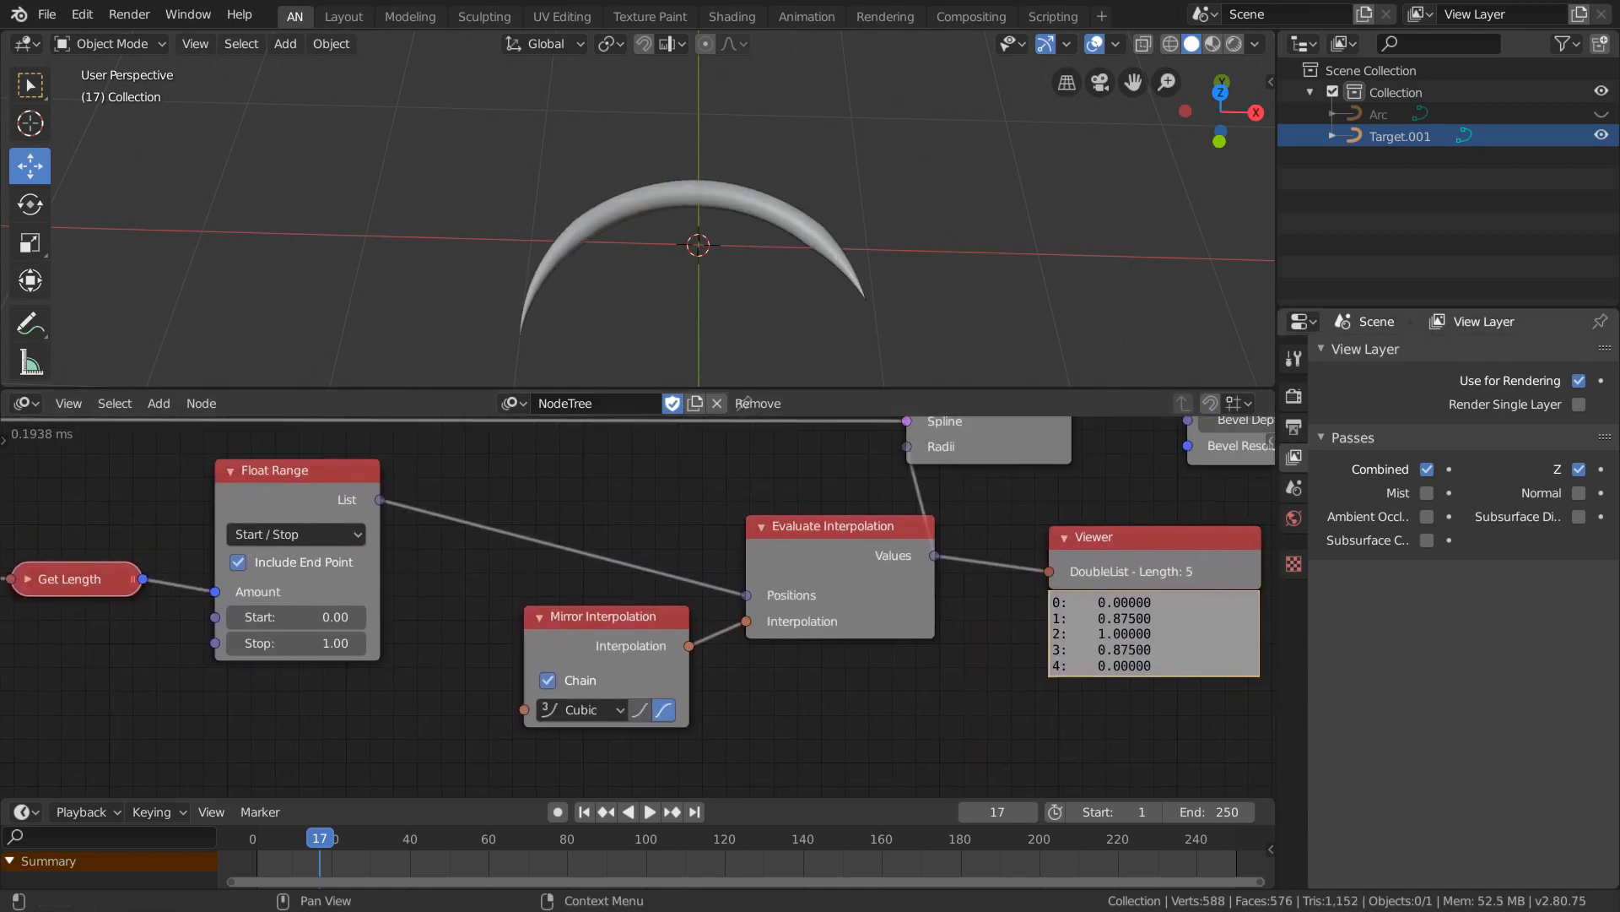
pyautogui.scroll(-10, 742, 639)
pyautogui.moveTo(818, 612); pyautogui.dragTo(827, 619, button='middle')
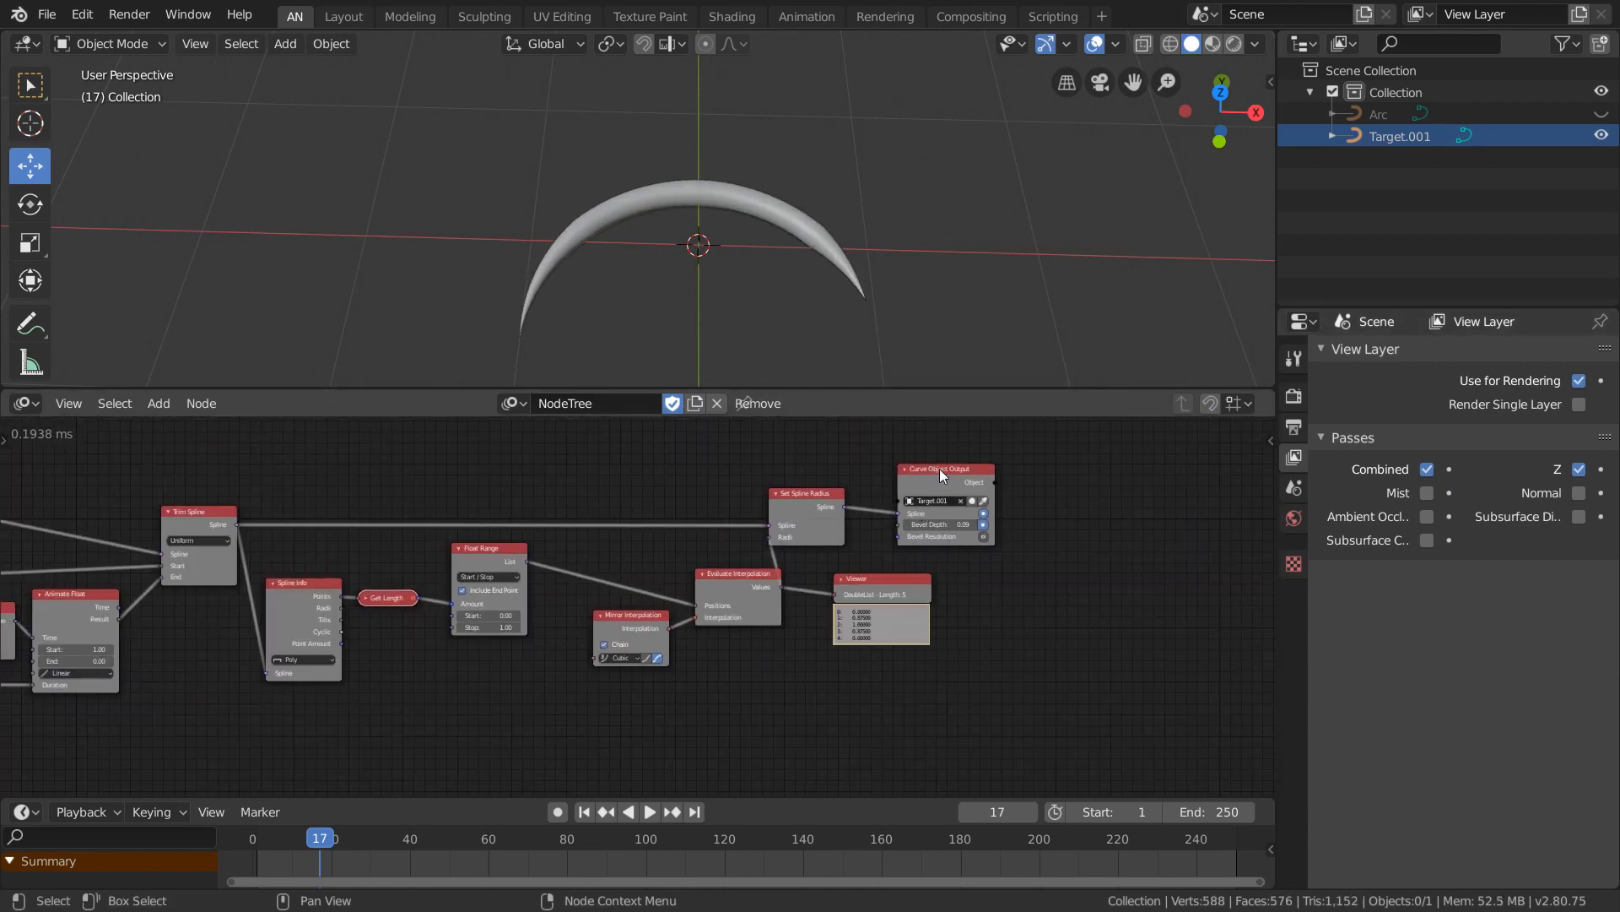
pyautogui.moveTo(939, 468); pyautogui.dragTo(1047, 472)
pyautogui.press('x')
pyautogui.scroll(2, 874, 616)
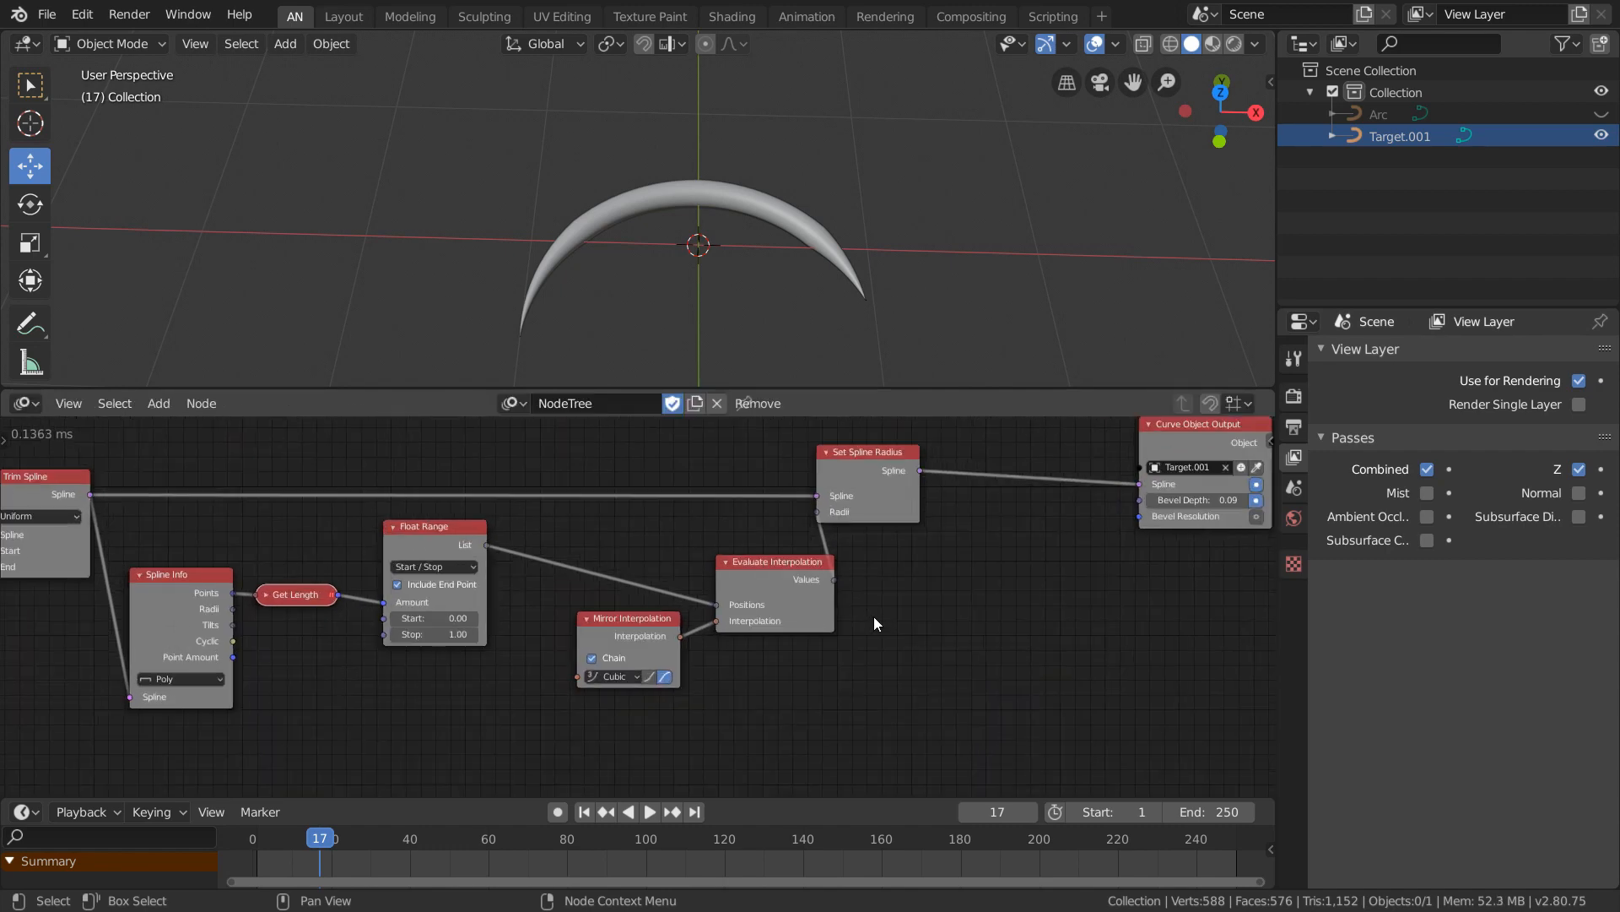
pyautogui.moveTo(869, 488); pyautogui.dragTo(898, 479)
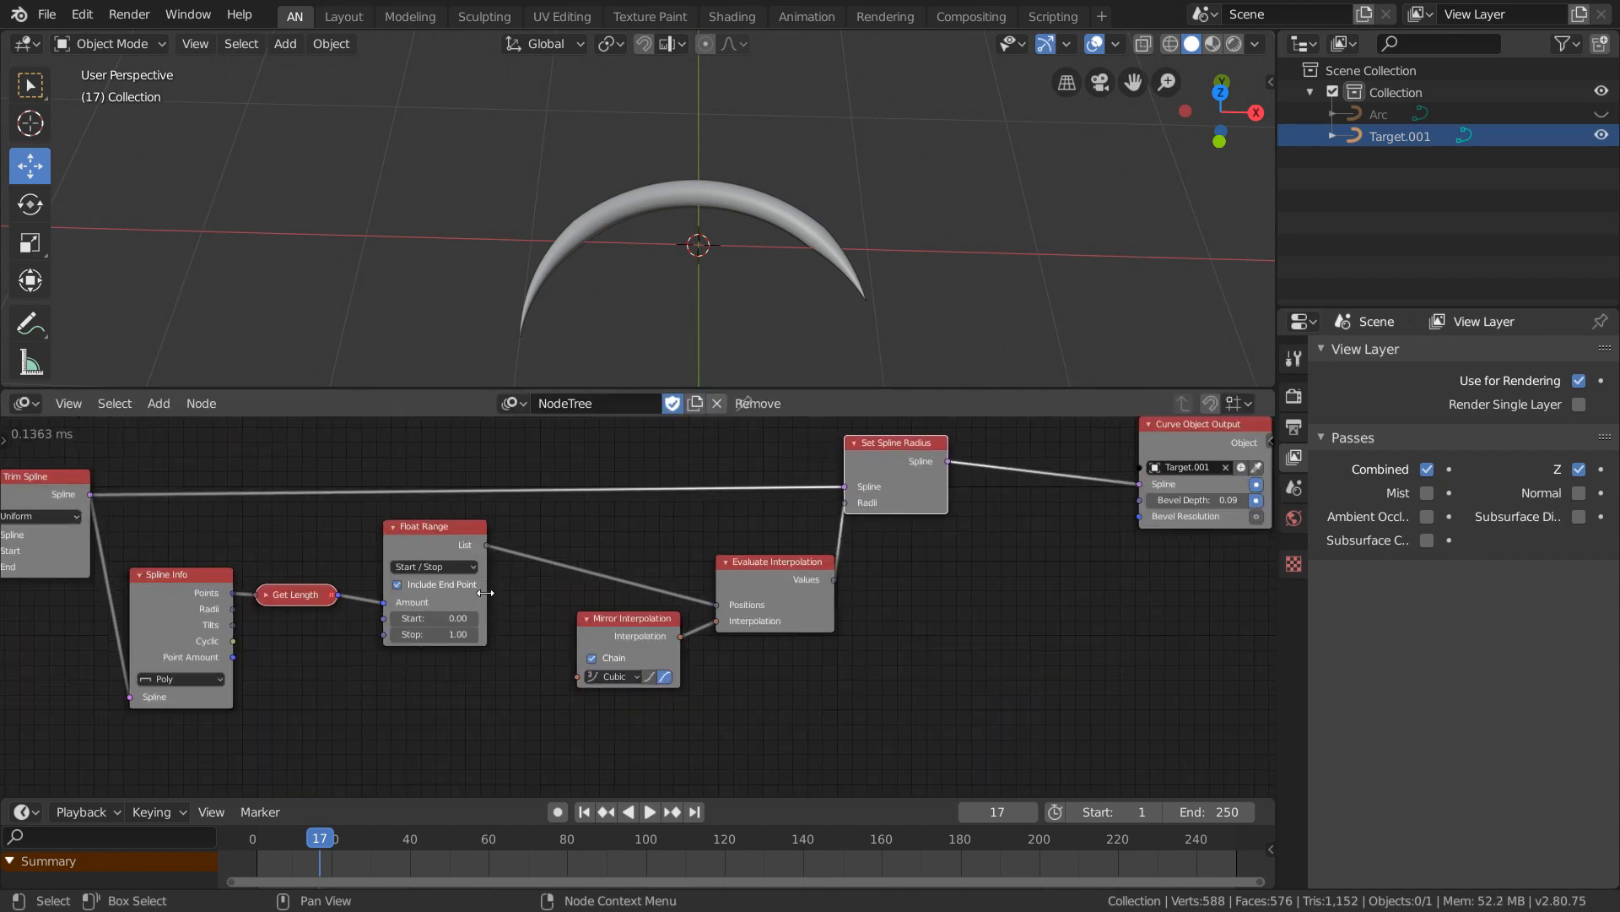
# Delete the Spline Info and Get Length nodes and move Float Range and Mirror Interpolation closer to Evaluate Interpolation.
pyautogui.moveTo(349, 662); pyautogui.dragTo(507, 666, button='middle')
pyautogui.moveTo(349, 583); pyautogui.dragTo(372, 604)
pyautogui.press('x')
pyautogui.press('x')
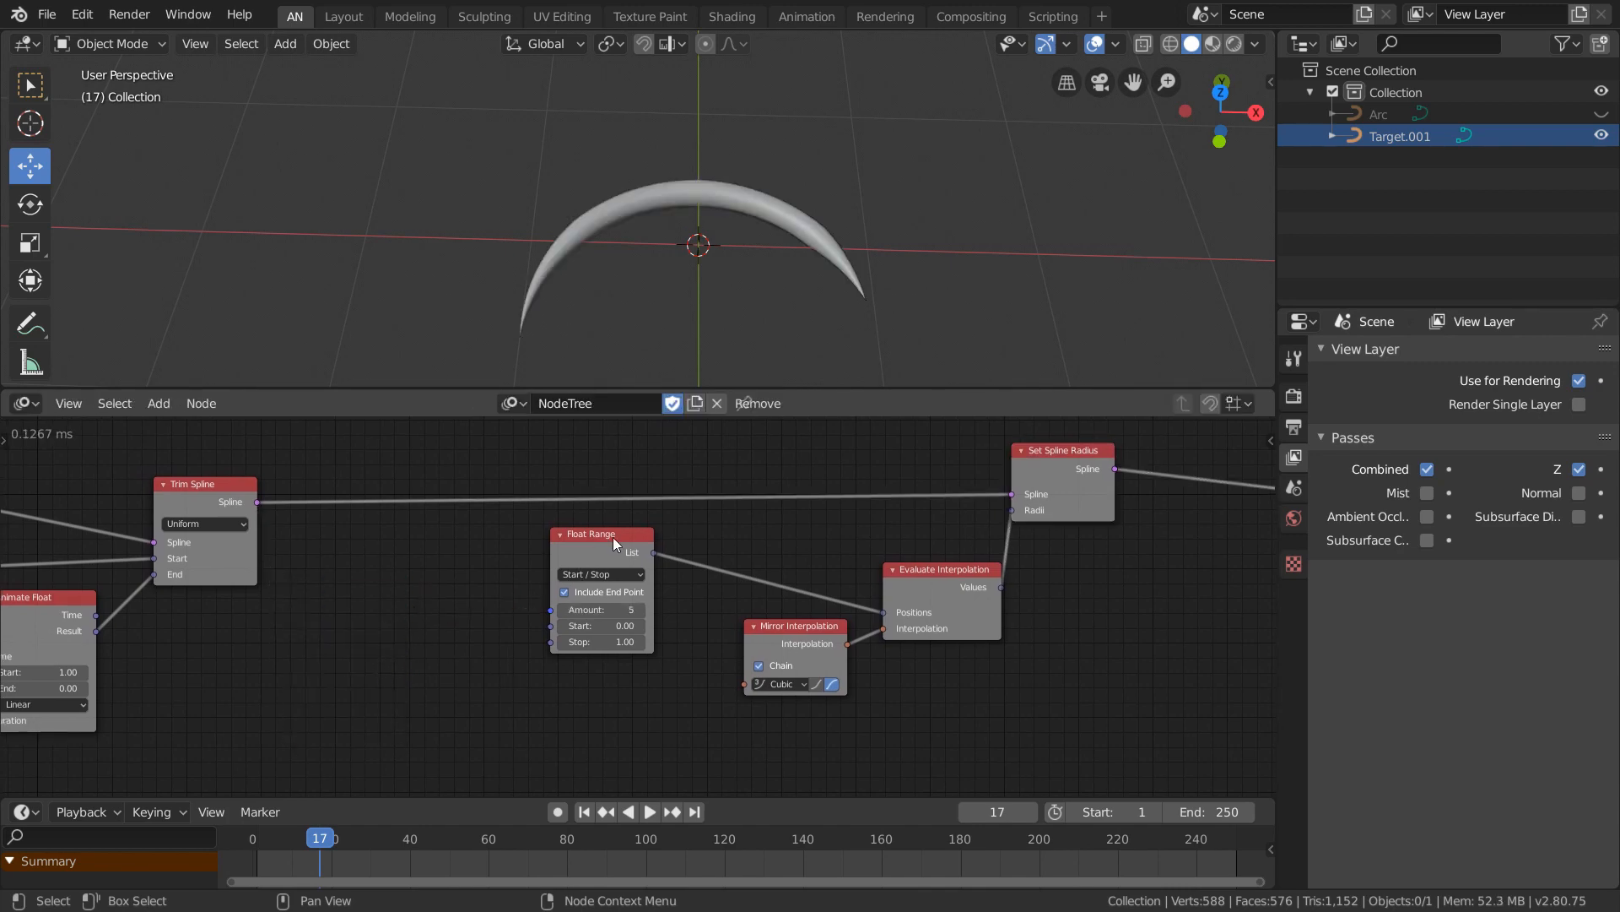
pyautogui.moveTo(613, 538); pyautogui.dragTo(683, 577)
pyautogui.moveTo(798, 646); pyautogui.dragTo(815, 645)
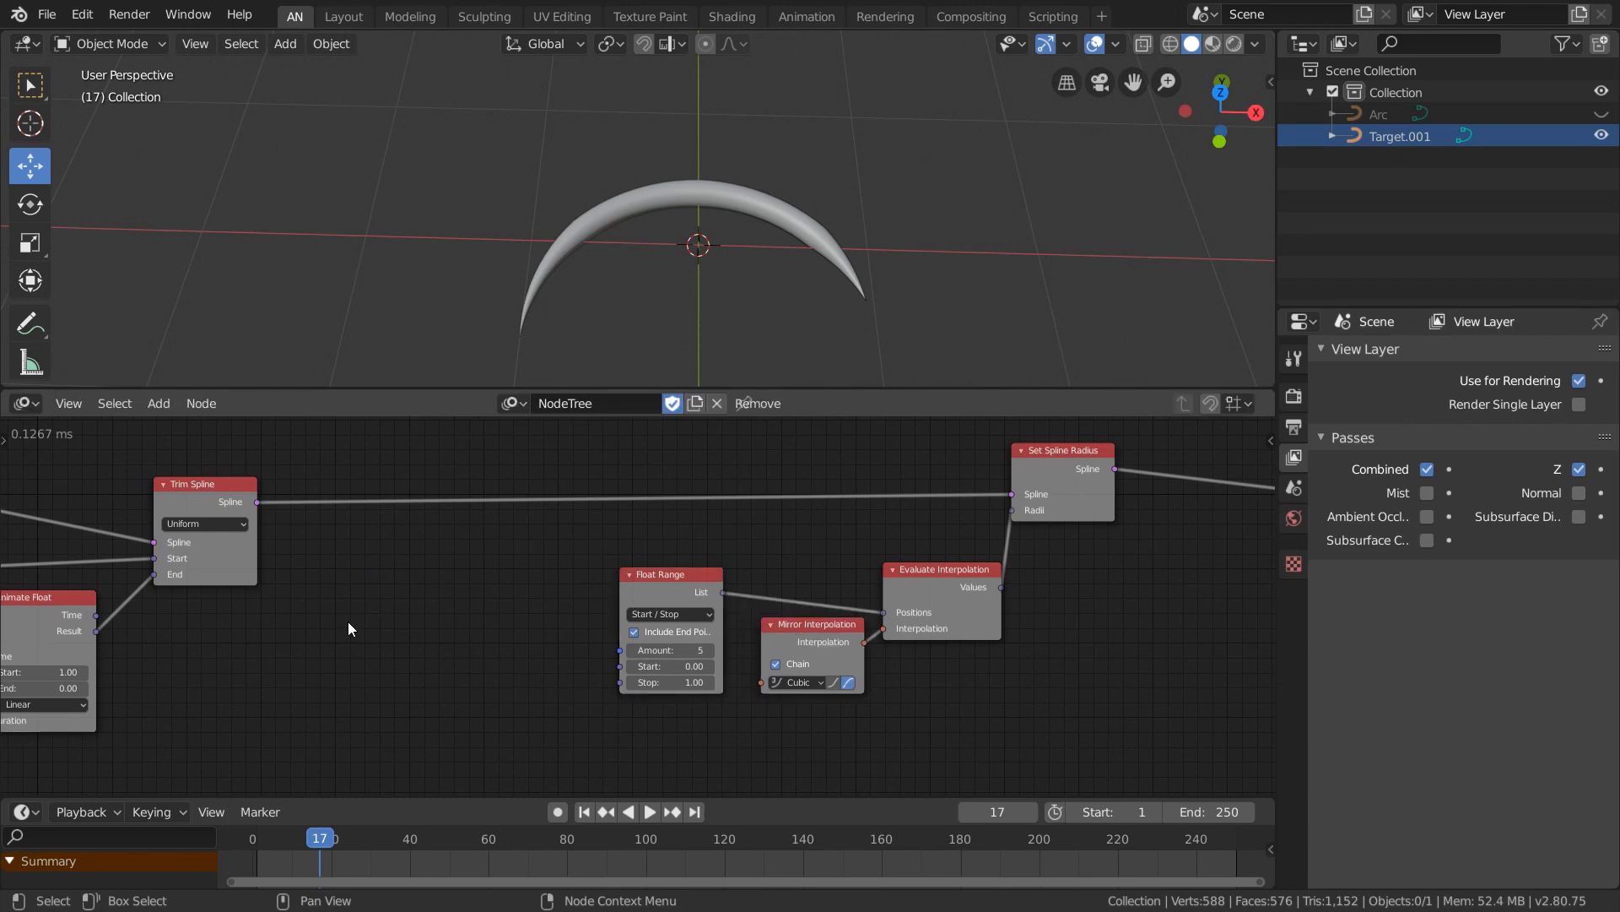
# Add an Evaluate Spline node beside Trim Spline and connect Trim Spline's output to its Spline input.
pyautogui.hotkey('ctrl', 'a')
pyautogui.write('evalu')
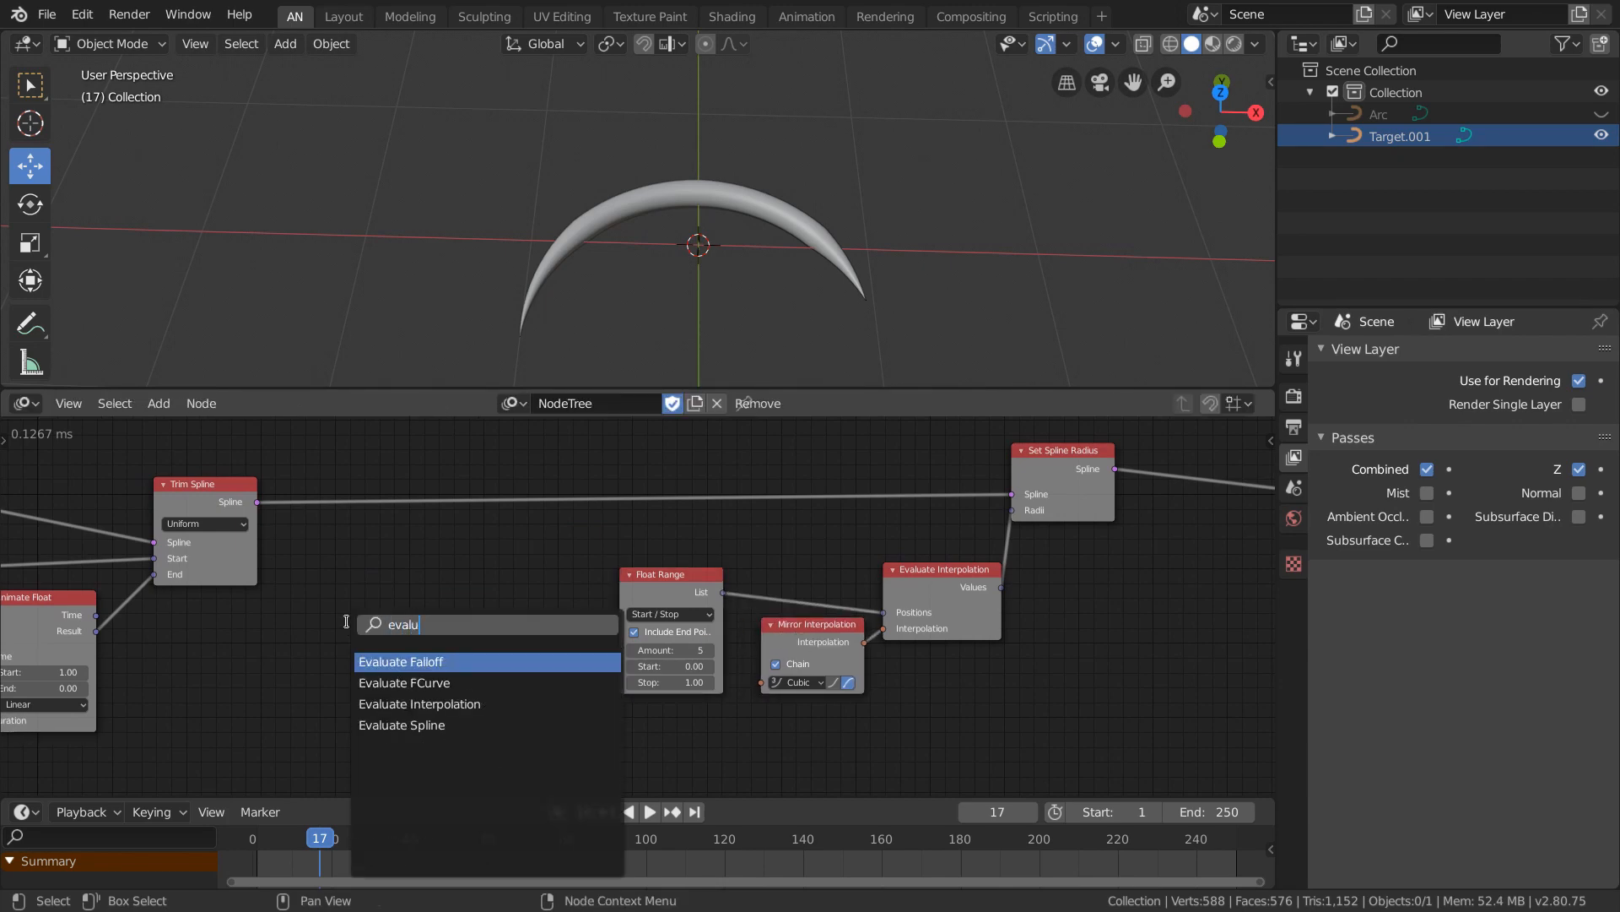
pyautogui.press('Down')
pyautogui.press('Down')
pyautogui.press('Down')
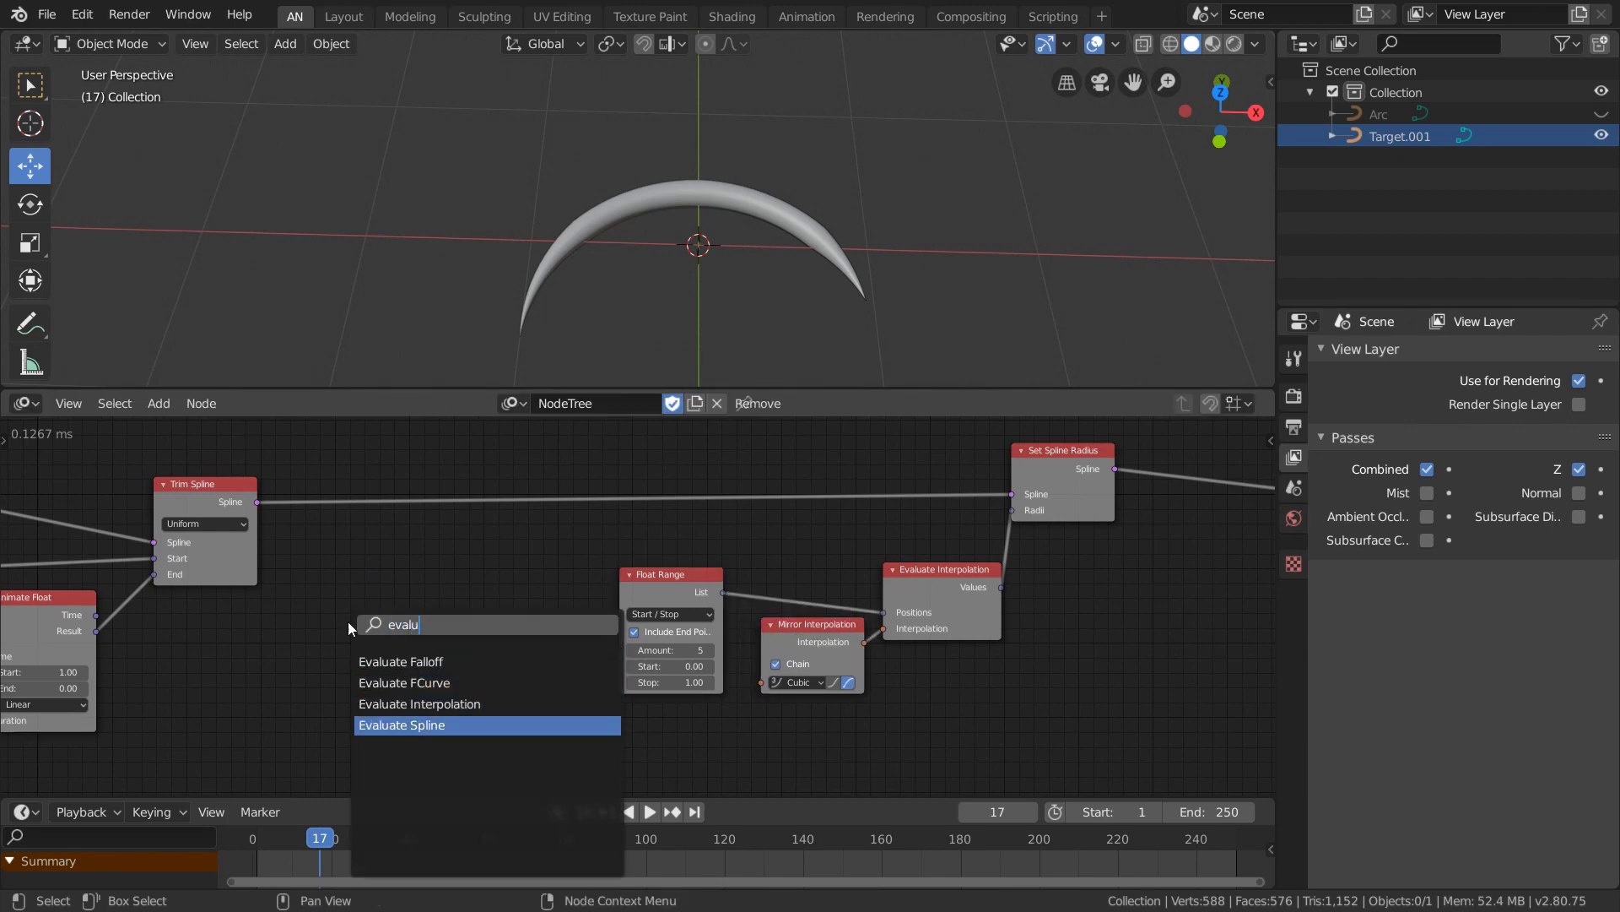
pyautogui.press('Return')
pyautogui.click(331, 545)
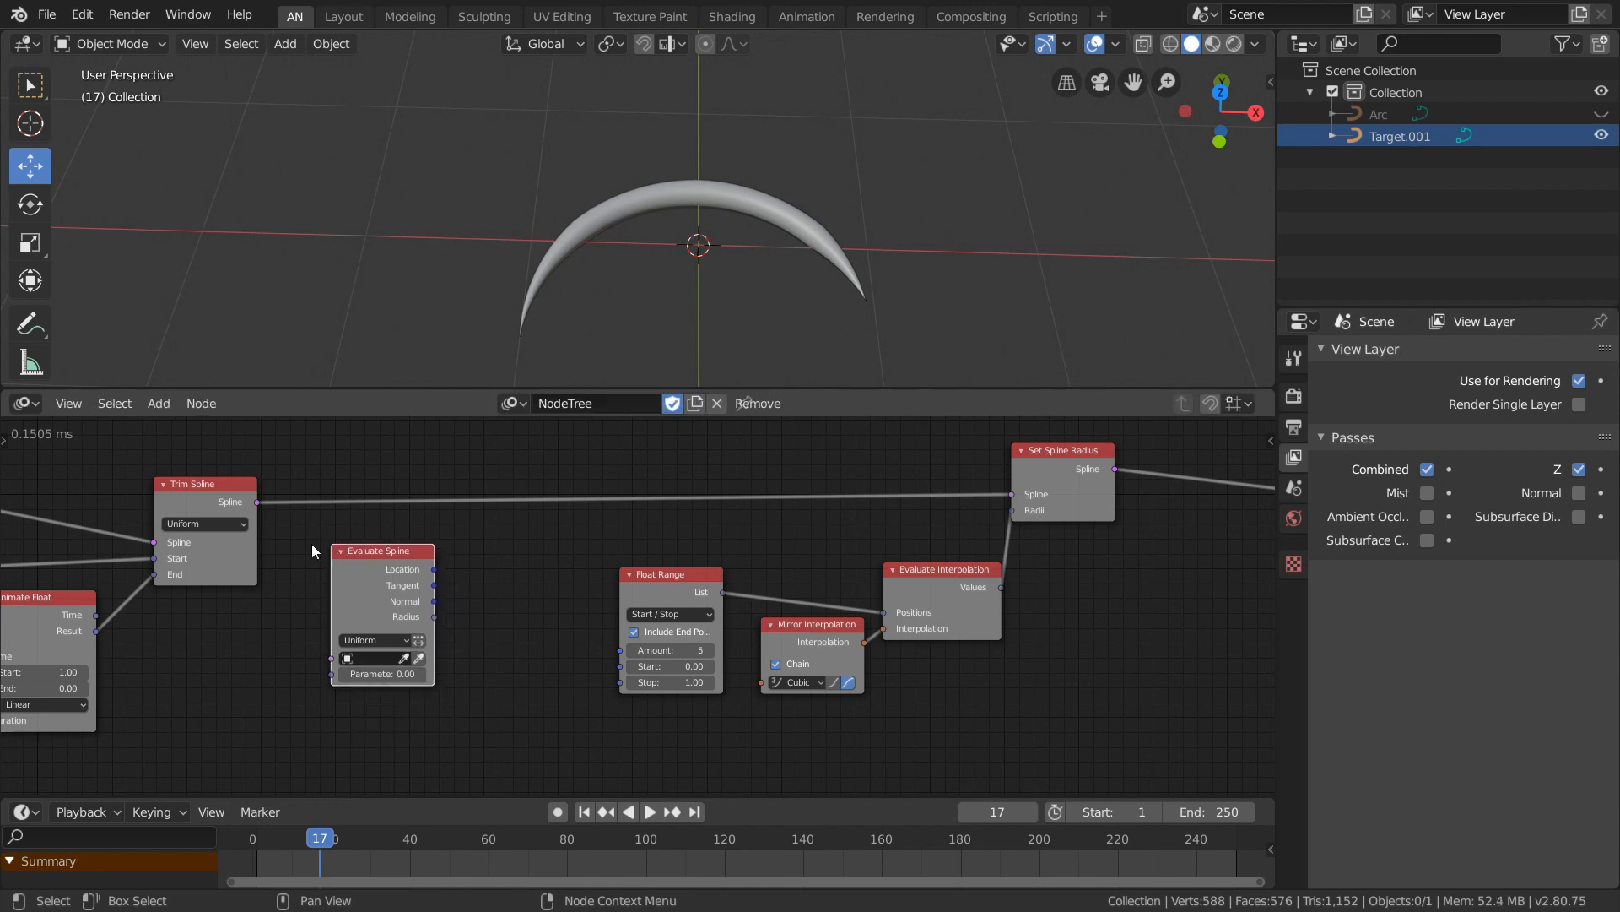
pyautogui.moveTo(256, 501); pyautogui.dragTo(331, 658)
pyautogui.scroll(2, 448, 651)
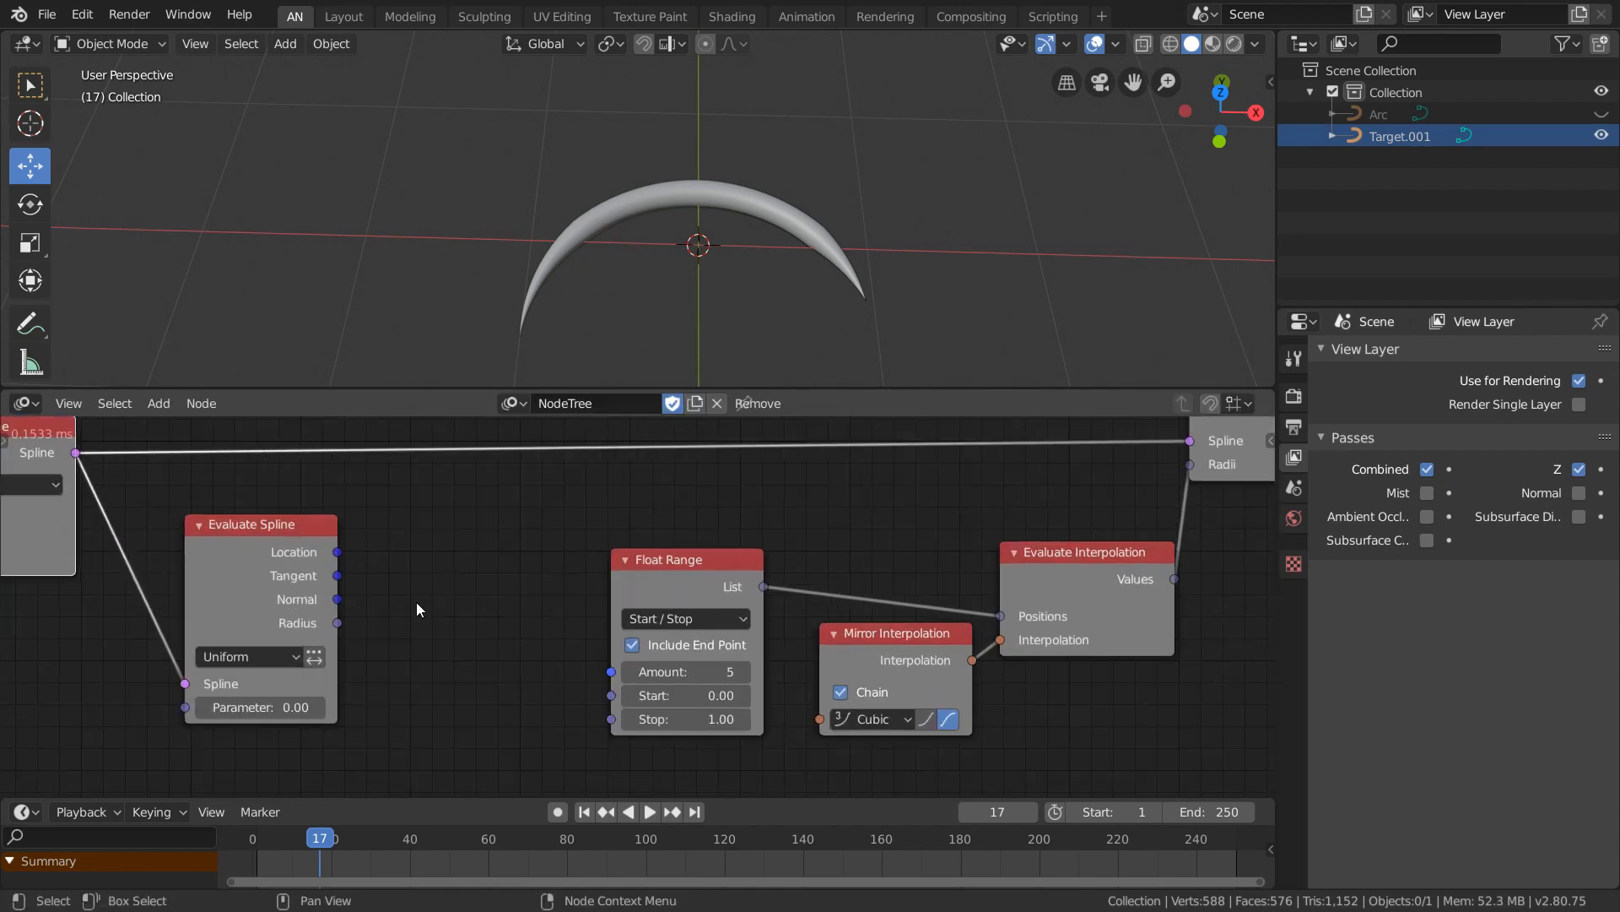
# Add a Spline from Points node after Evaluate Spline and connect the evaluated location output to its Points input.
pyautogui.moveTo(417, 601); pyautogui.dragTo(554, 598, button='middle')
pyautogui.hotkey('ctrl', 'a')
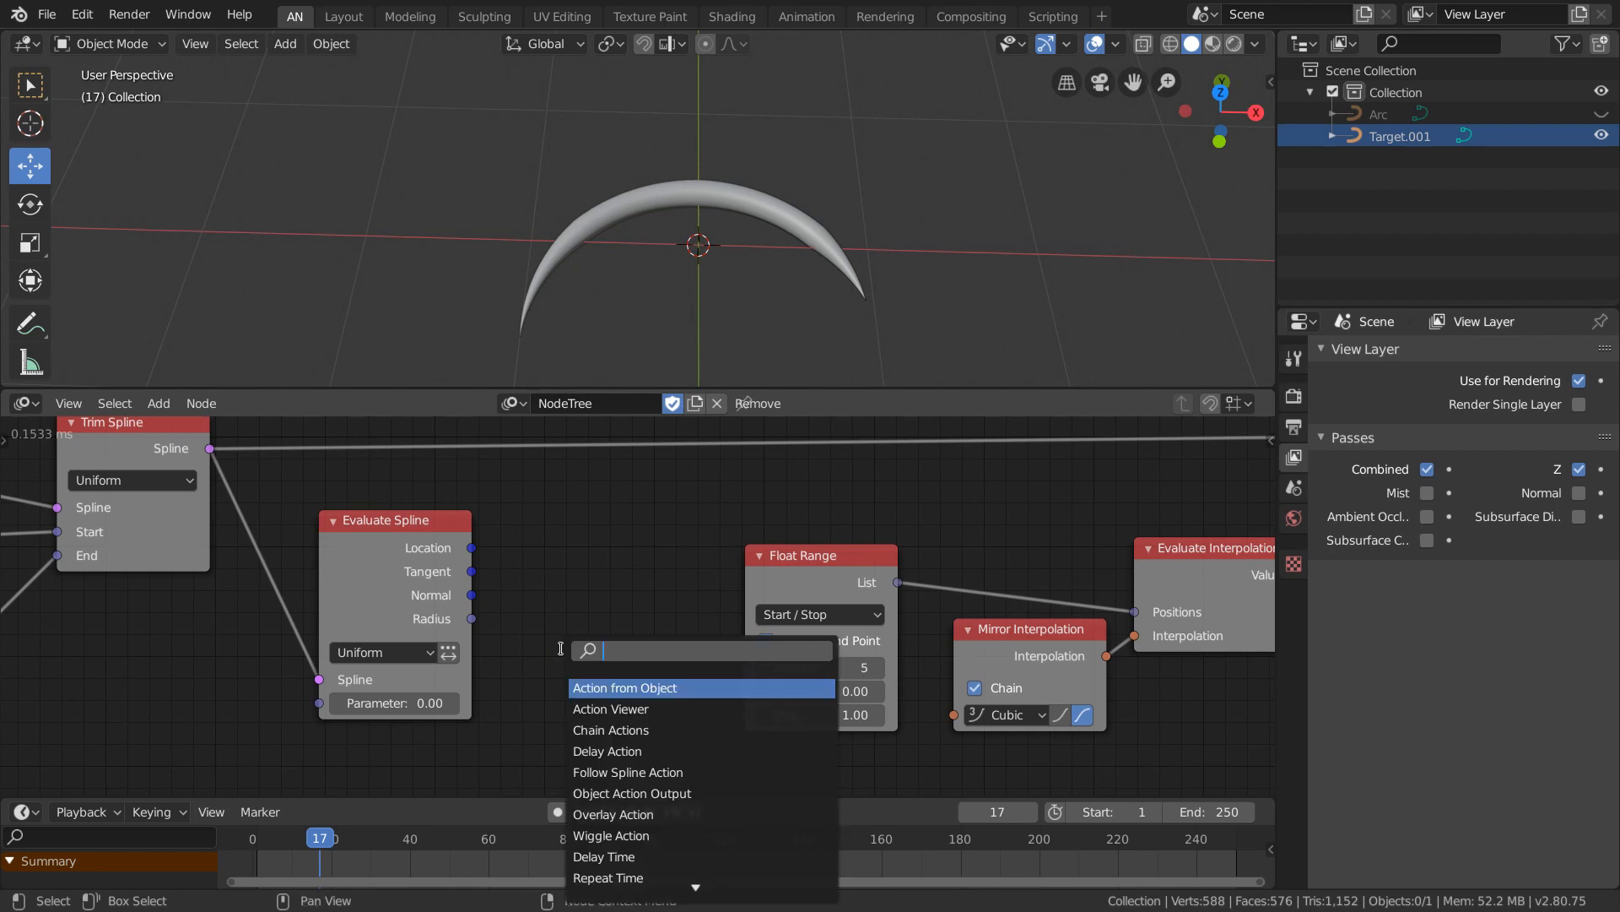
pyautogui.write('splien')
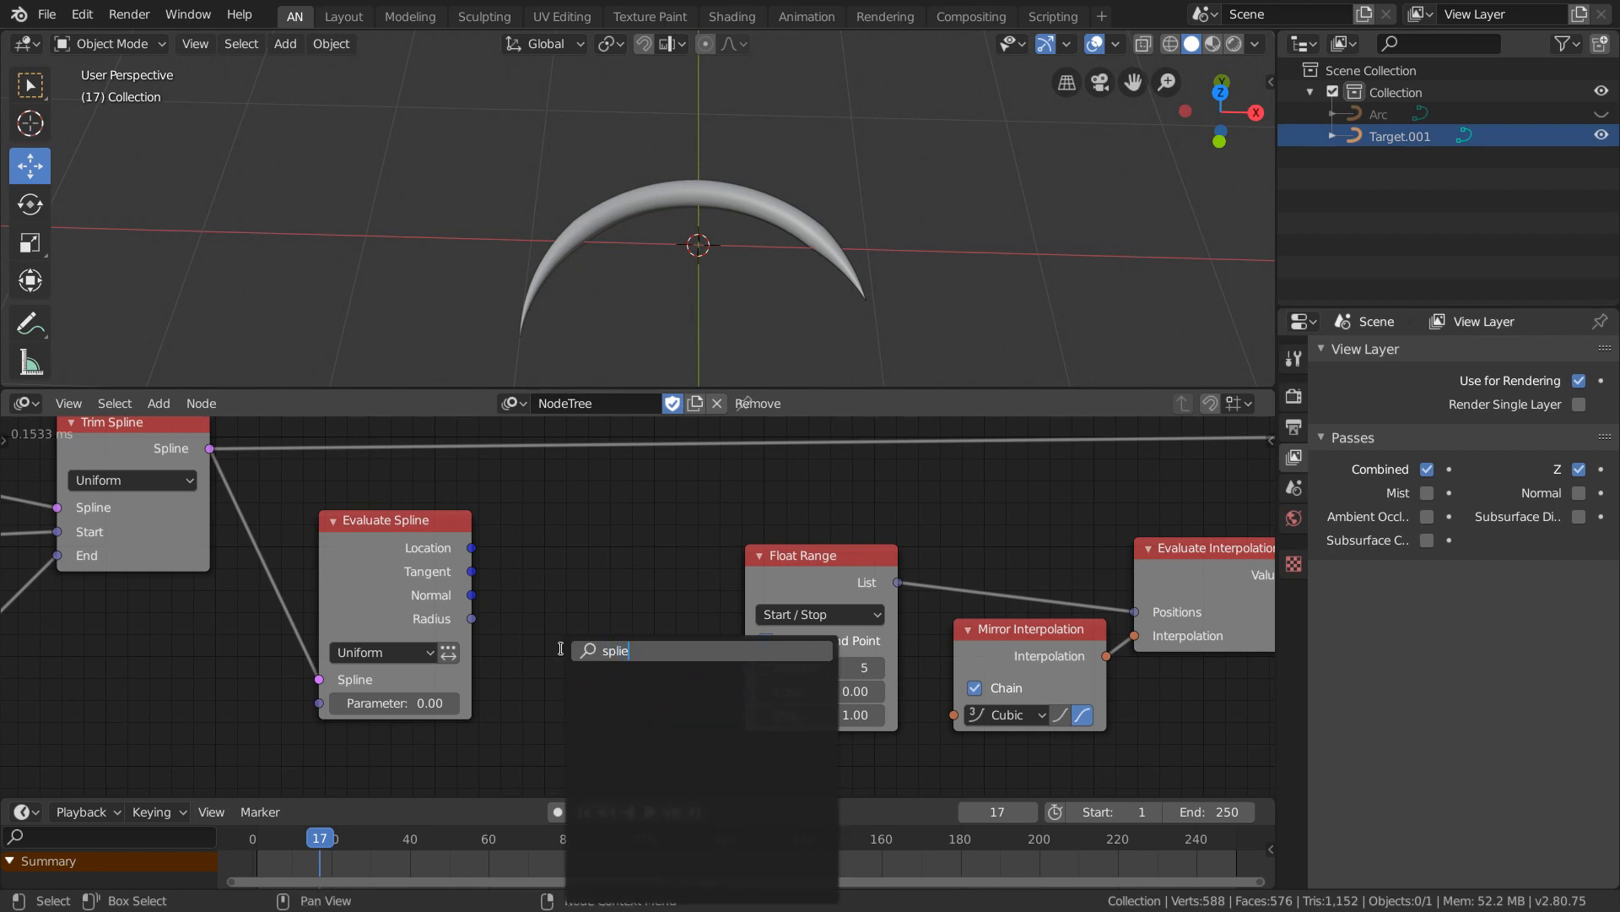
pyautogui.press('BackSpace')
pyautogui.write('ne fro')
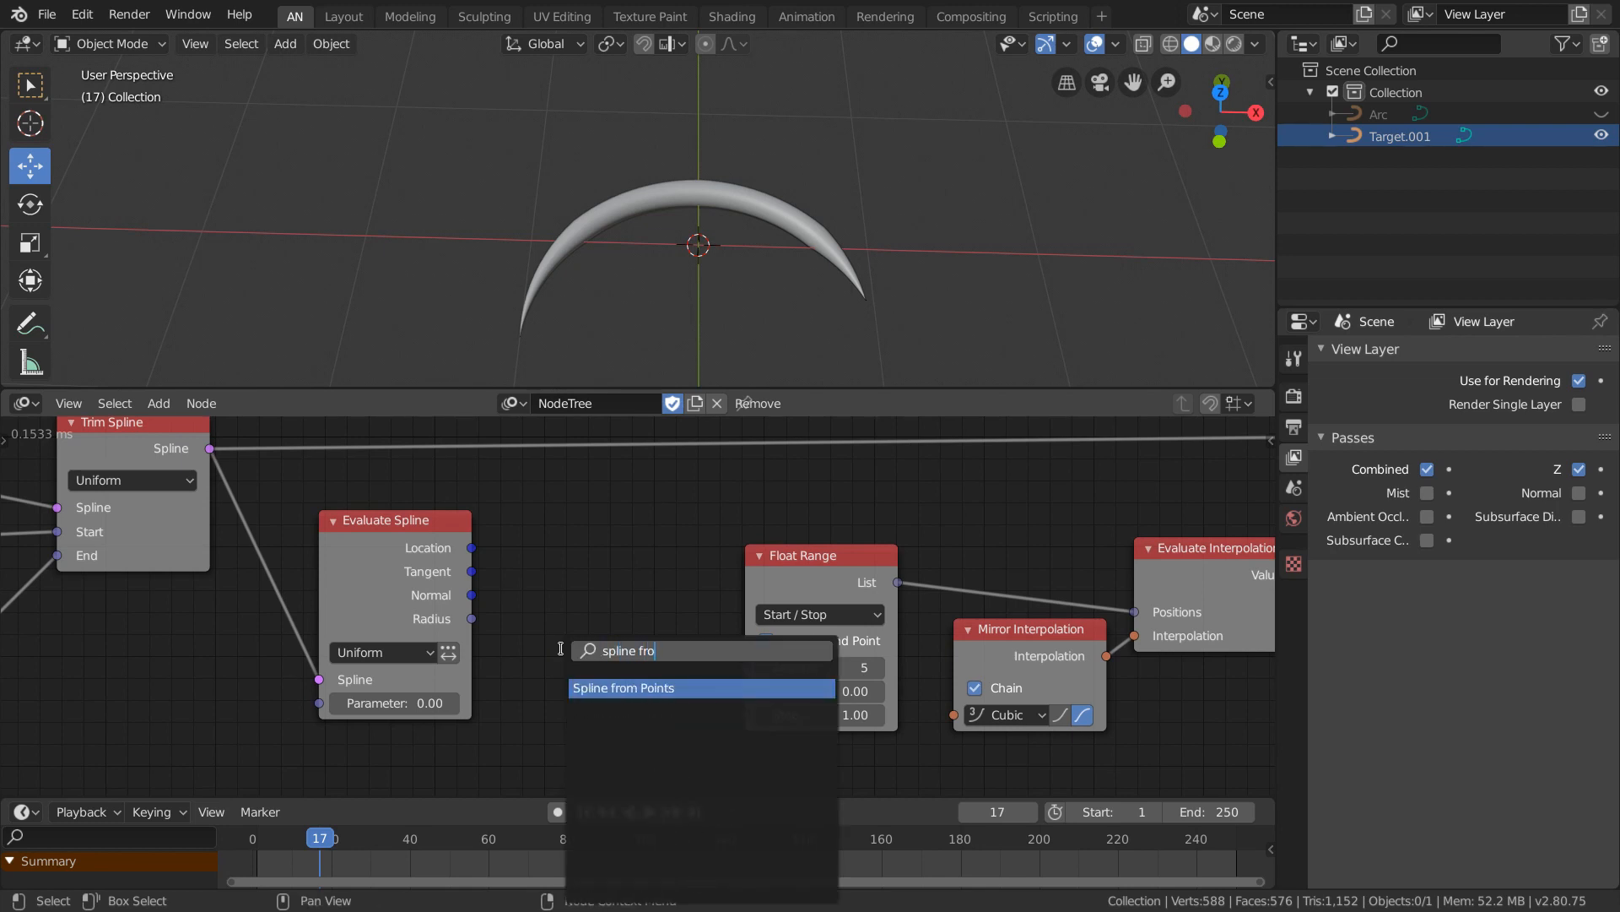
pyautogui.press('Return')
pyautogui.click(550, 500)
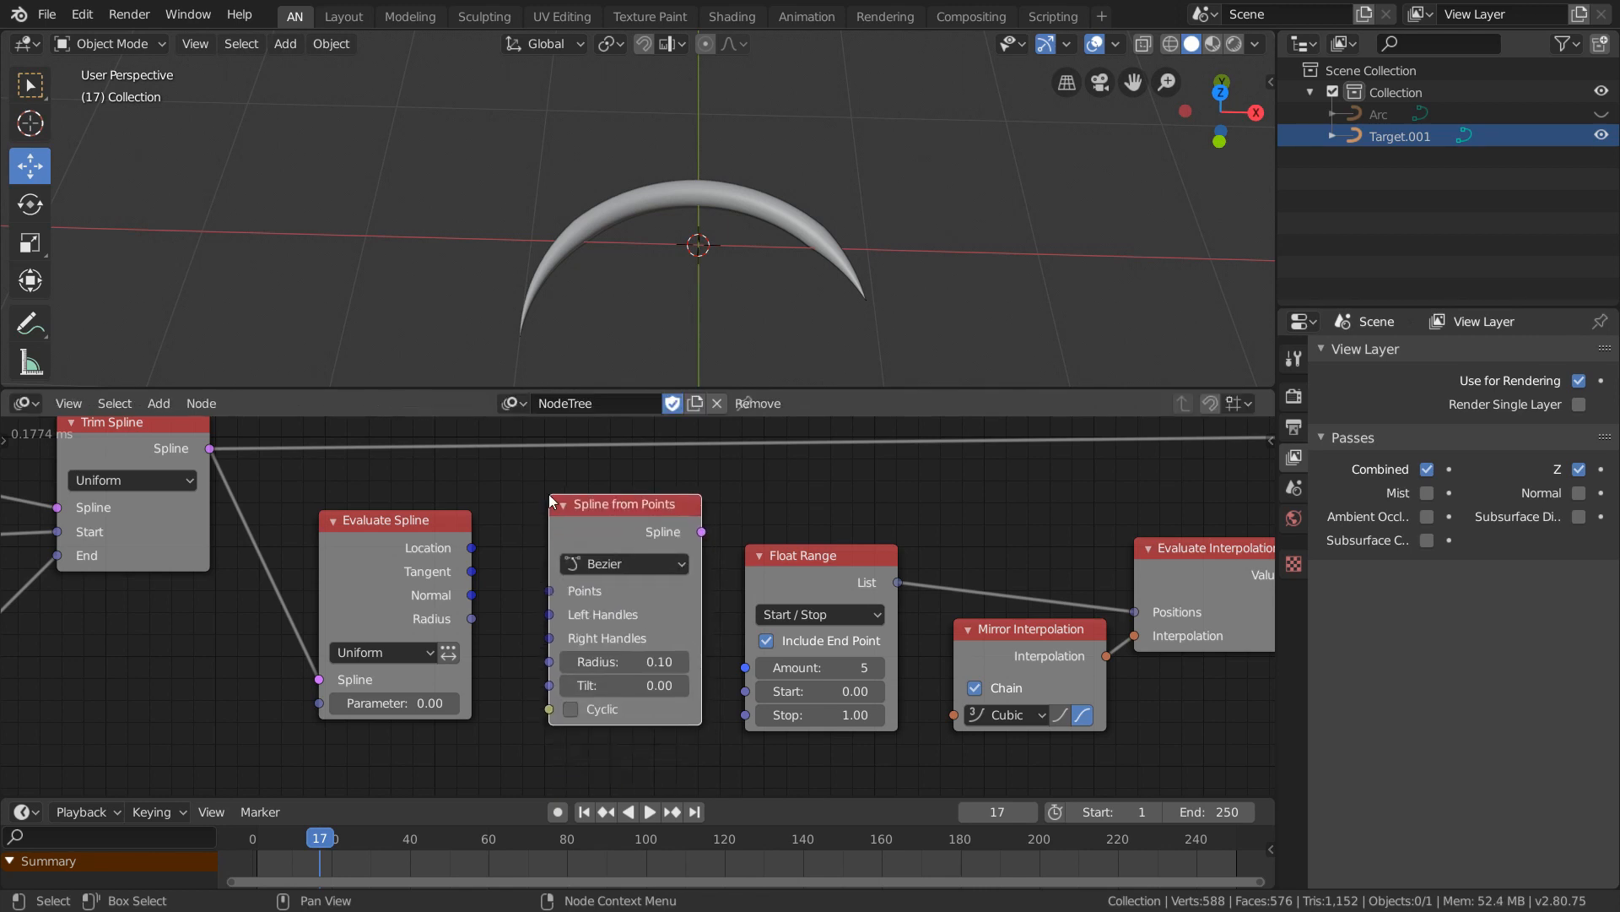
pyautogui.moveTo(471, 547); pyautogui.dragTo(550, 590)
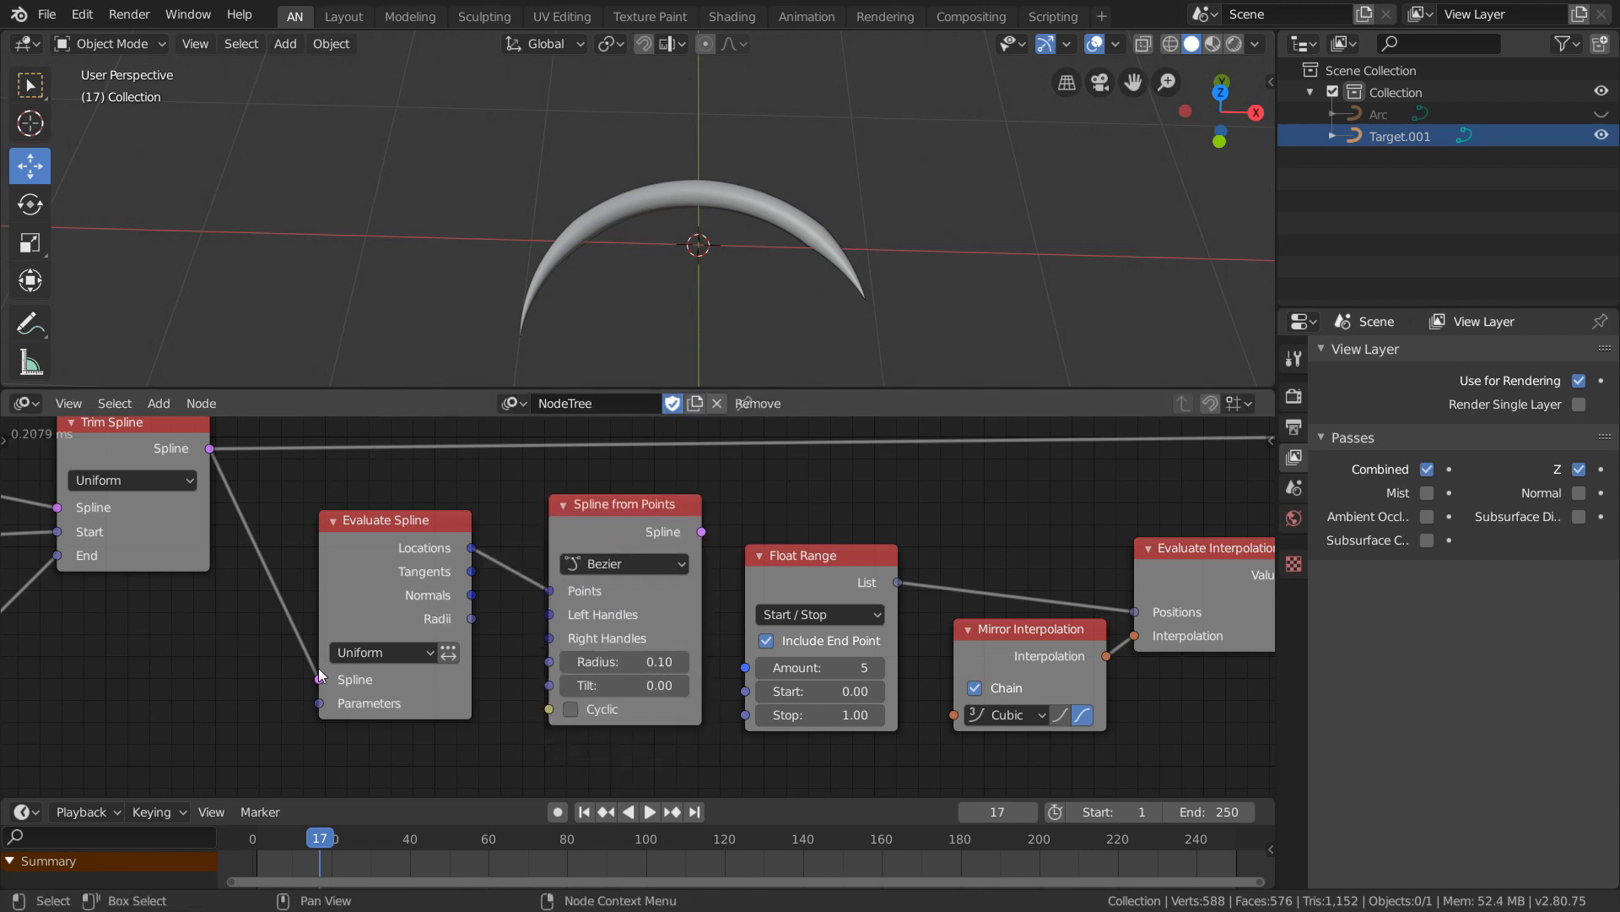
# Try feeding the Spline from Points output into Set Spline Radius, then reconnect Trim Spline's output to that input.
pyautogui.scroll(-1, 336, 629)
pyautogui.scroll(-1, 336, 630)
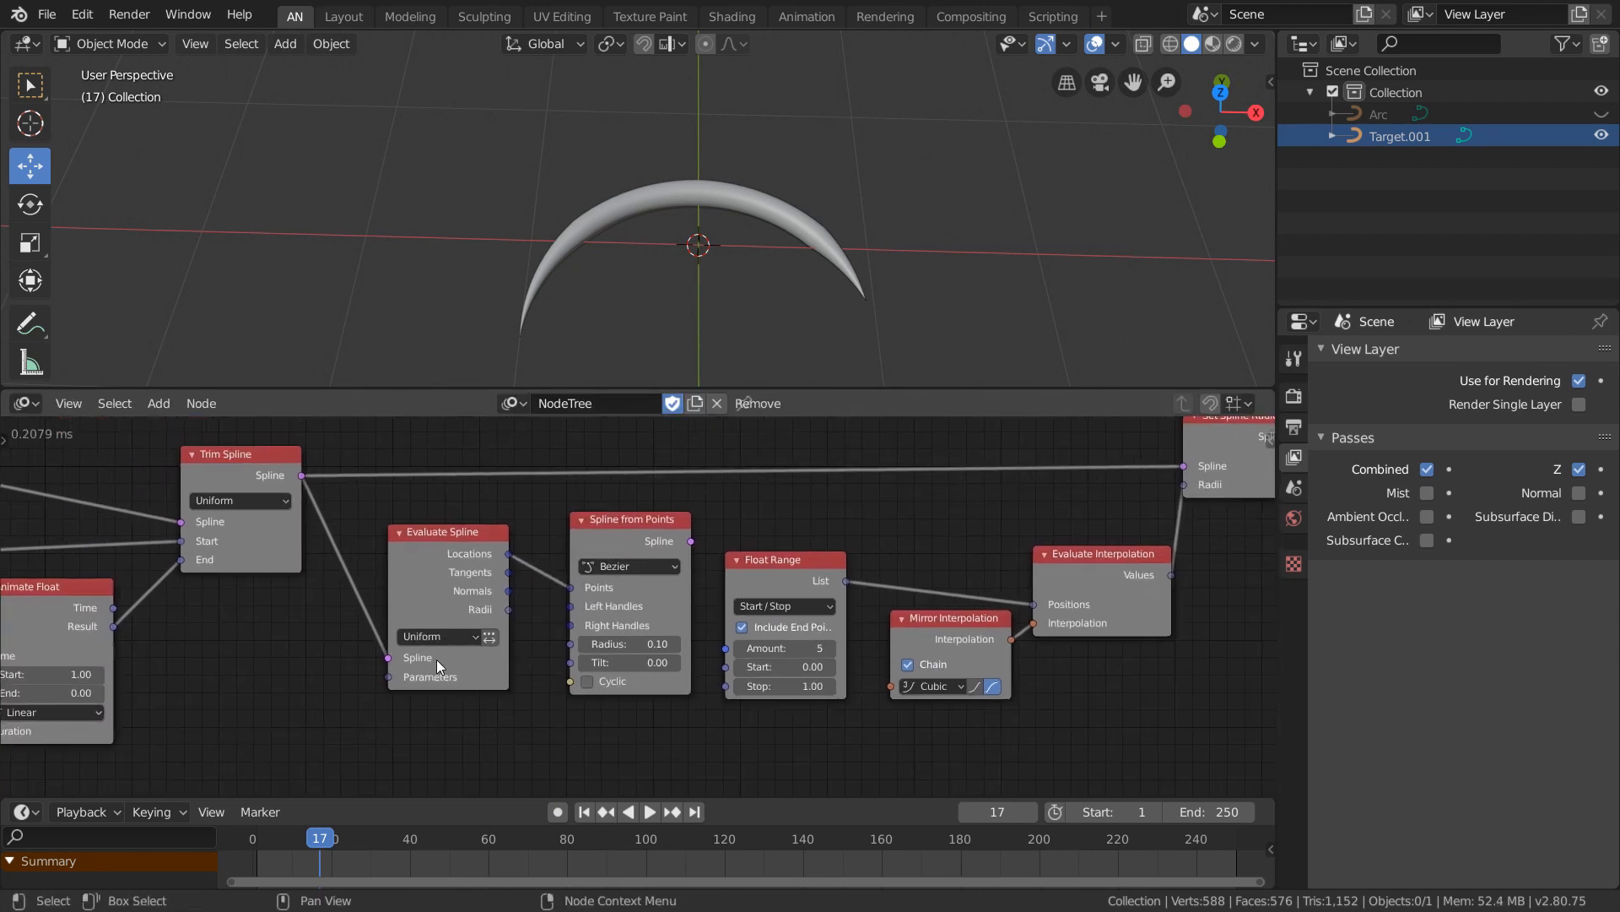
pyautogui.click(423, 638)
pyautogui.click(432, 675)
pyautogui.scroll(-2, 544, 580)
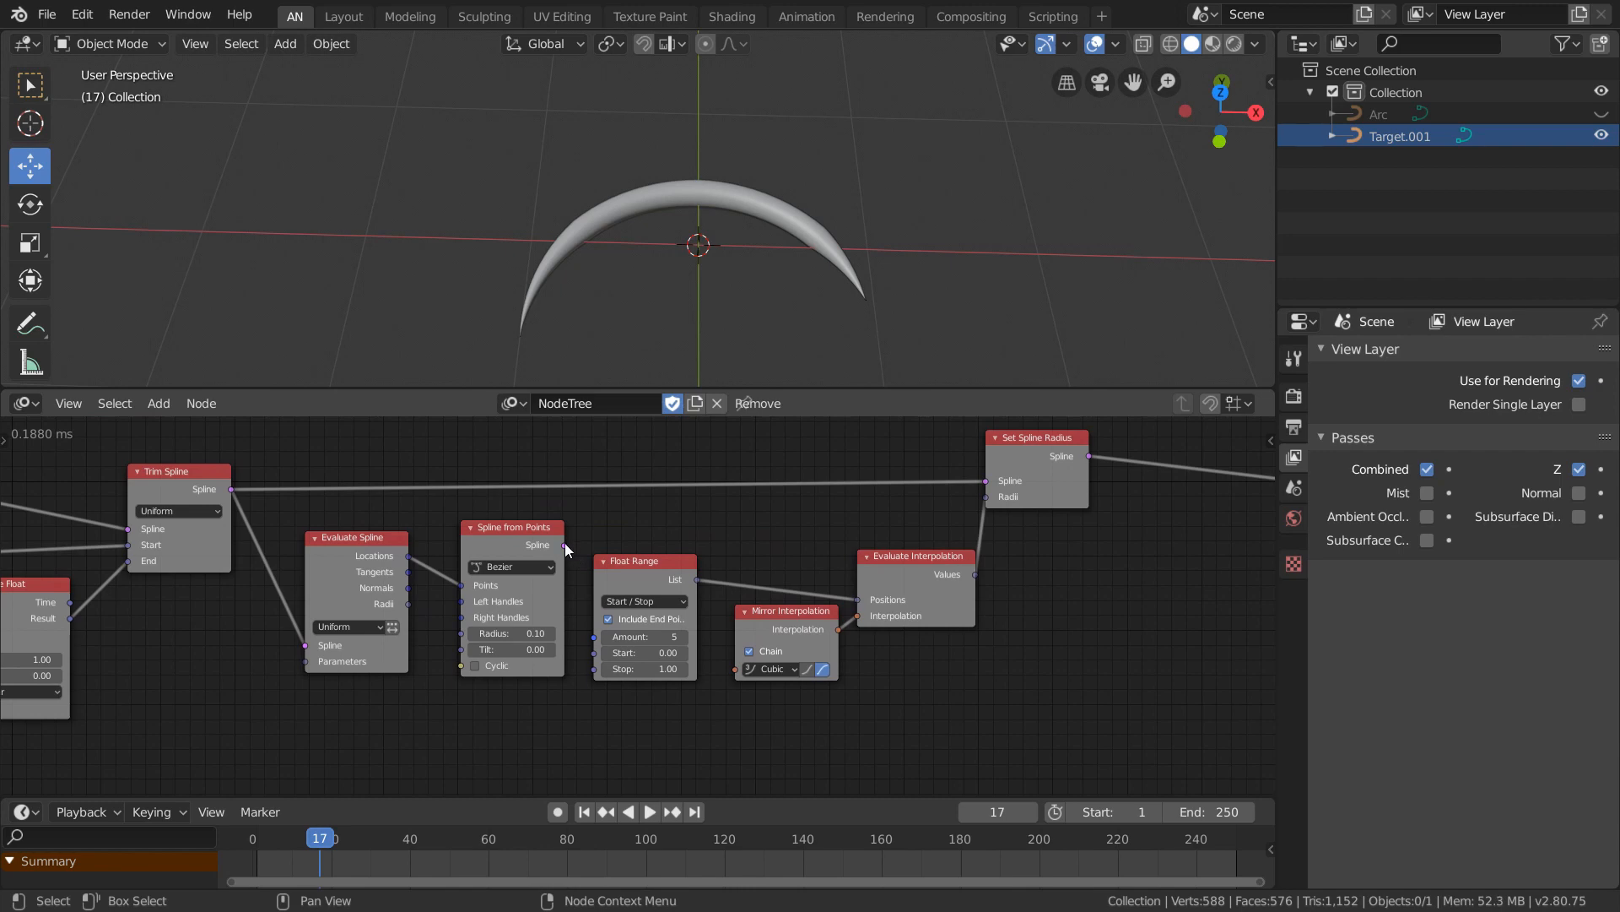
pyautogui.moveTo(564, 545); pyautogui.dragTo(989, 479)
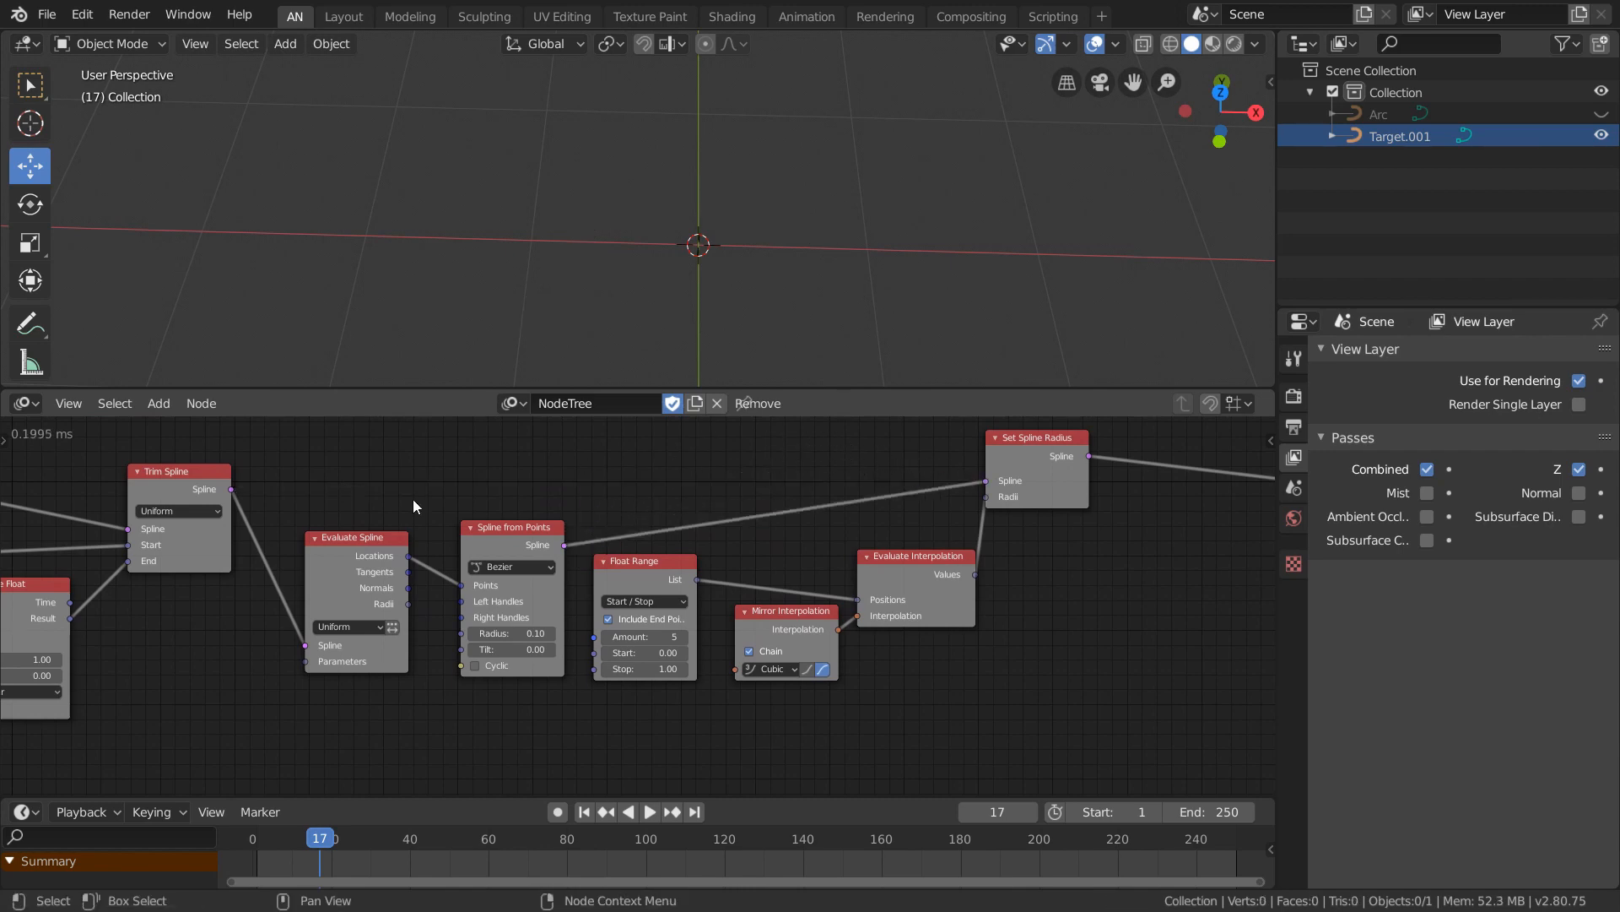
pyautogui.moveTo(413, 506); pyautogui.dragTo(306, 545, button='middle')
pyautogui.moveTo(124, 526); pyautogui.dragTo(879, 519)
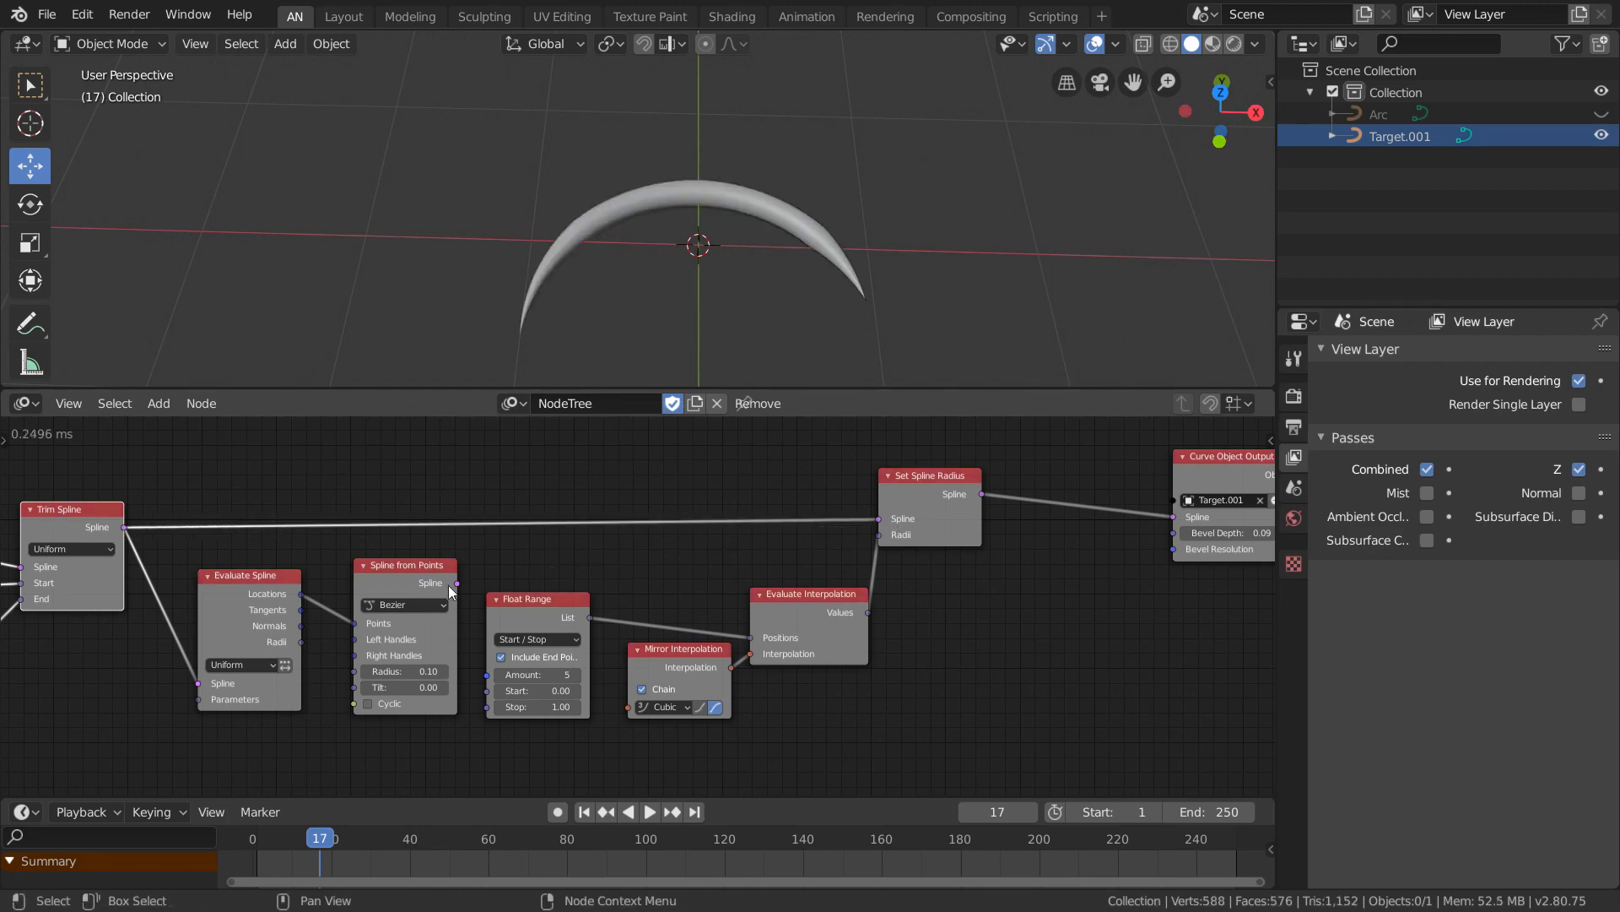
# Switch the Evaluate Spline node to range evaluation with Amount, Start and End inputs, then delete the node.
pyautogui.click(284, 665)
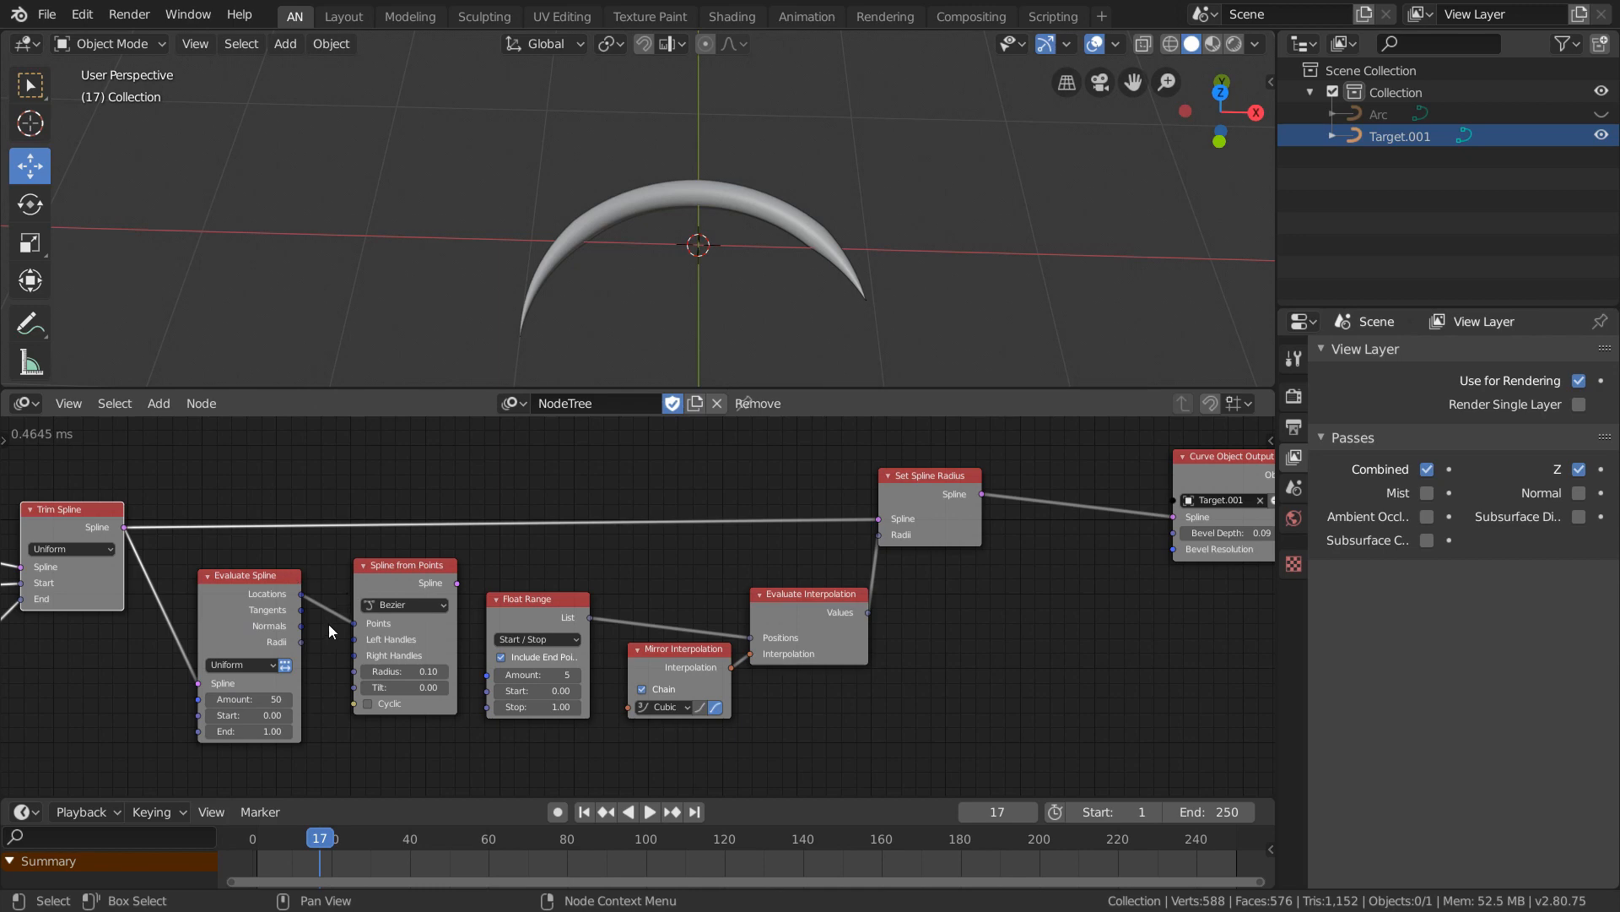
pyautogui.scroll(2, 327, 646)
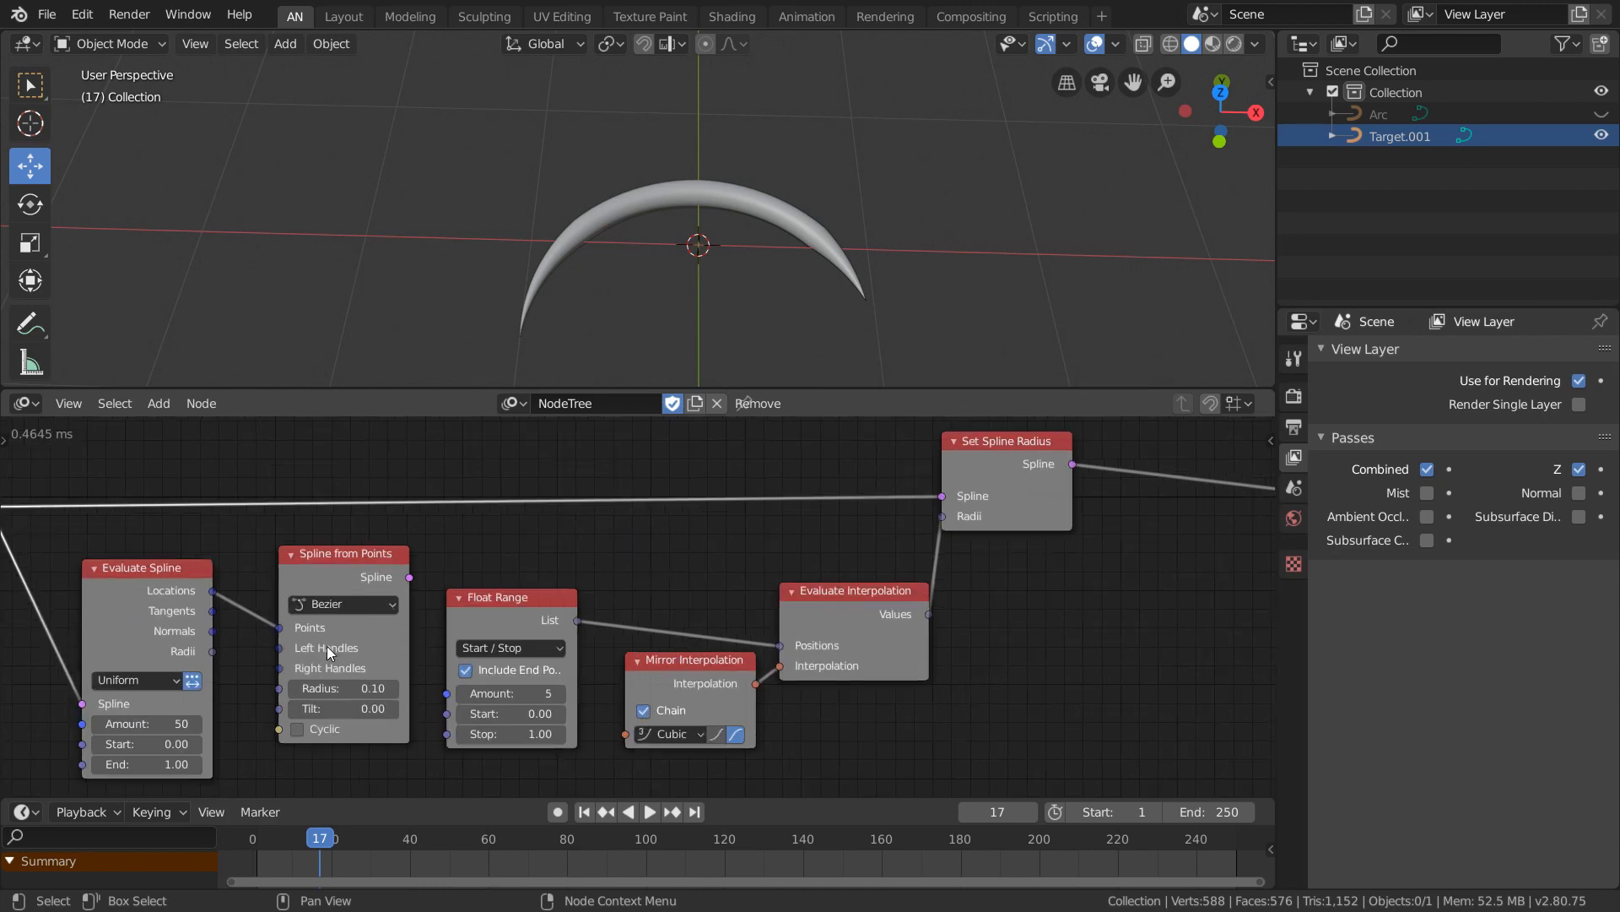
pyautogui.moveTo(327, 646); pyautogui.dragTo(474, 592, button='middle')
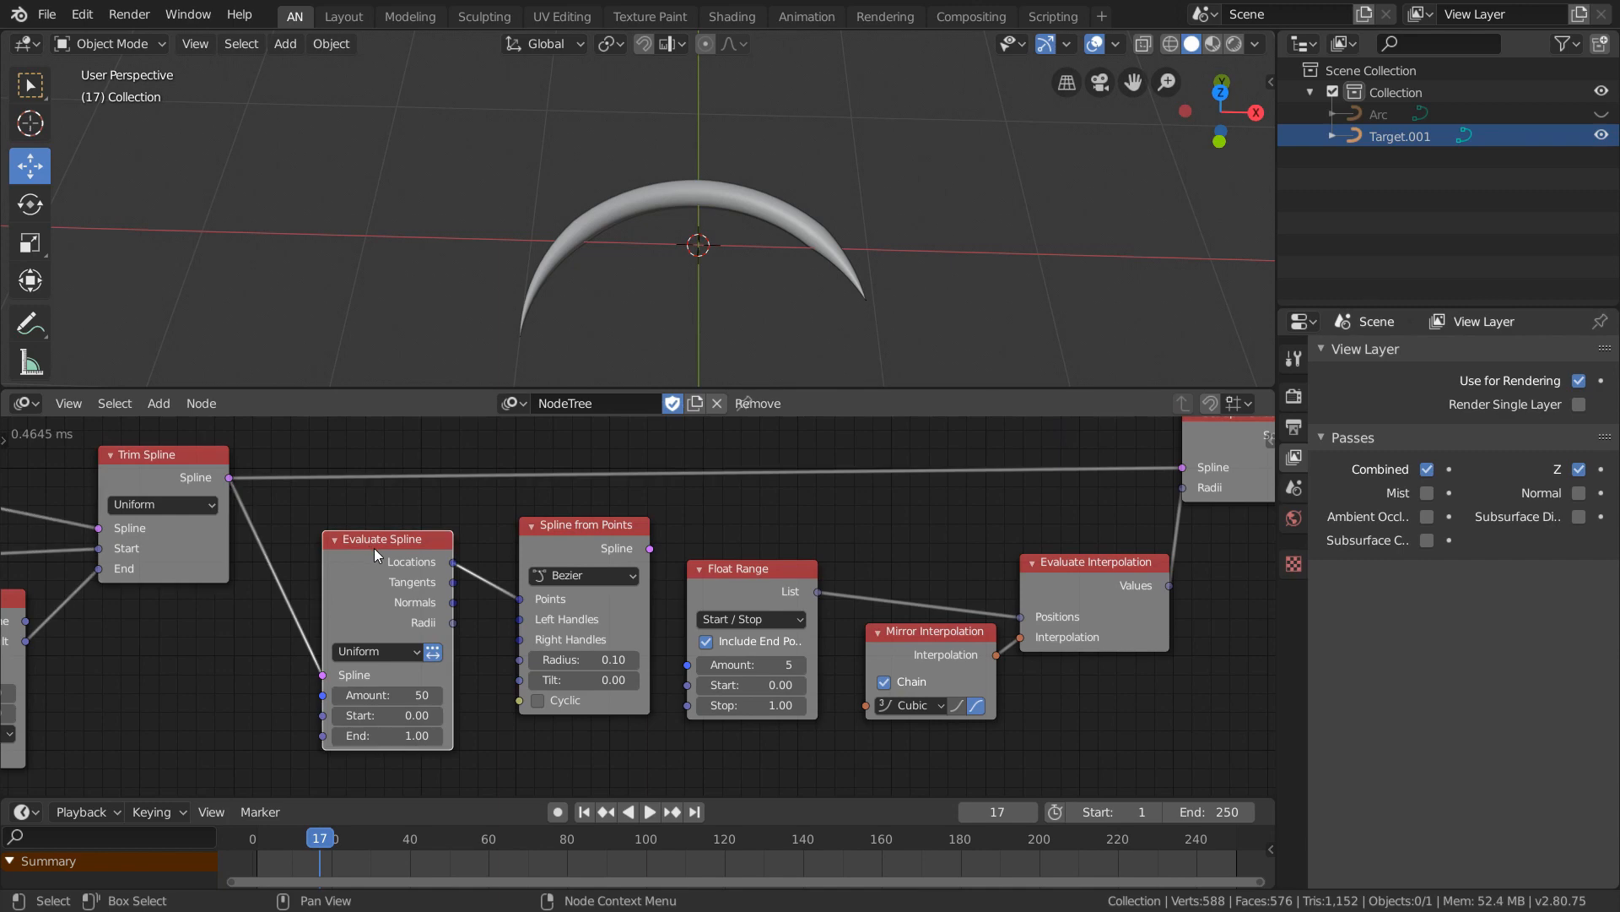
pyautogui.press('x')
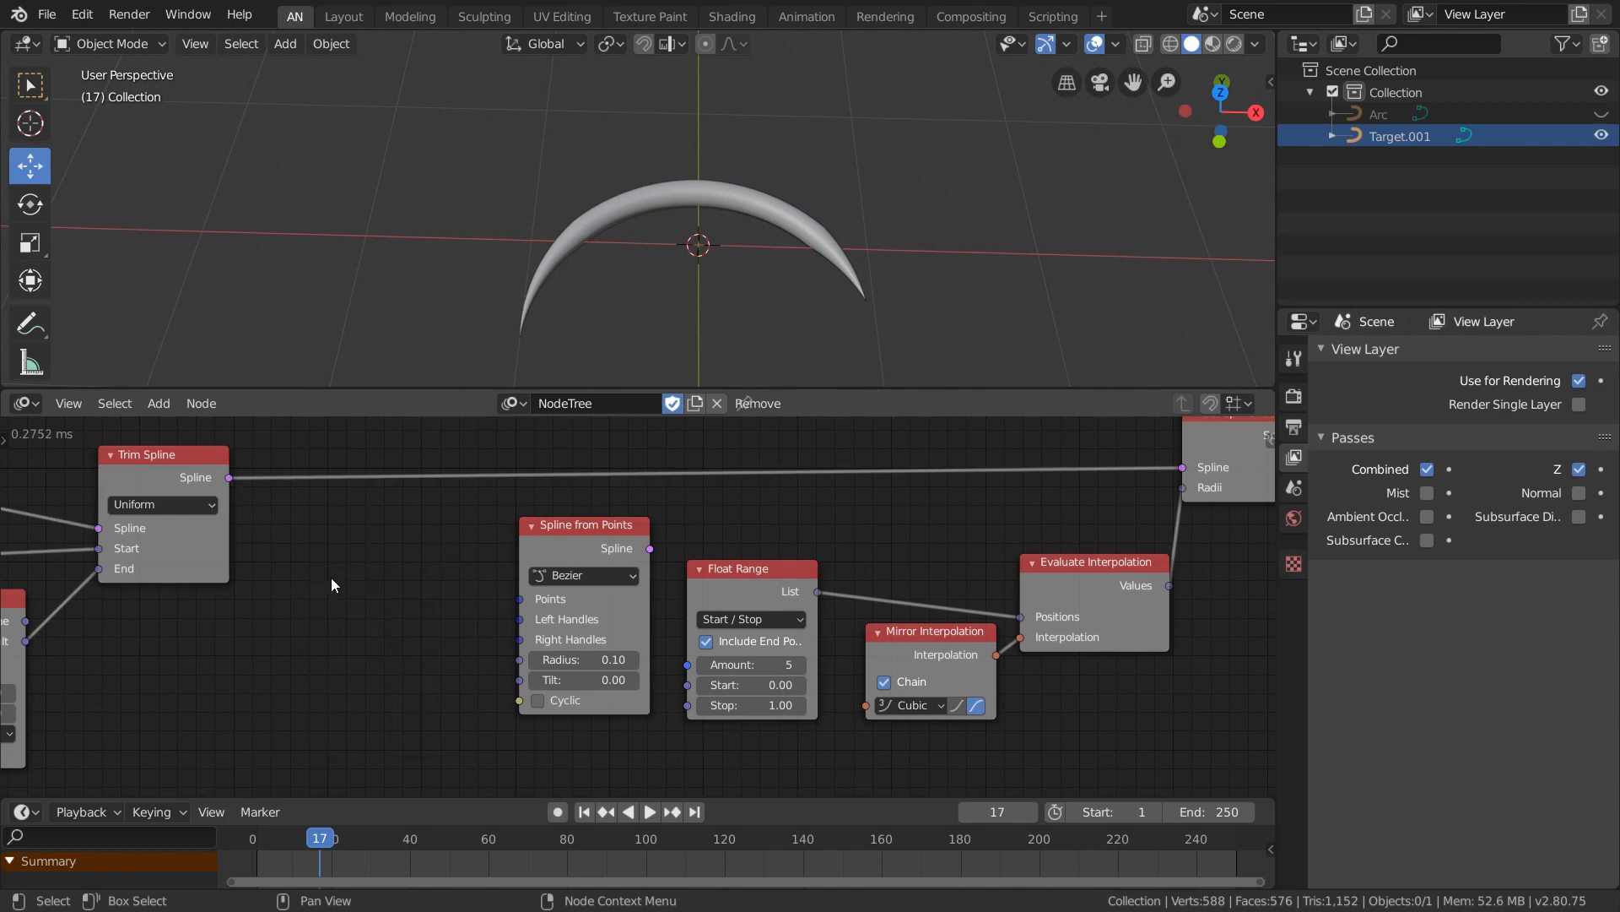
# Add an Evaluate Spline node between Trim Spline and Spline from Points.
pyautogui.hotkey('ctrl', 'a')
pyautogui.write('eval')
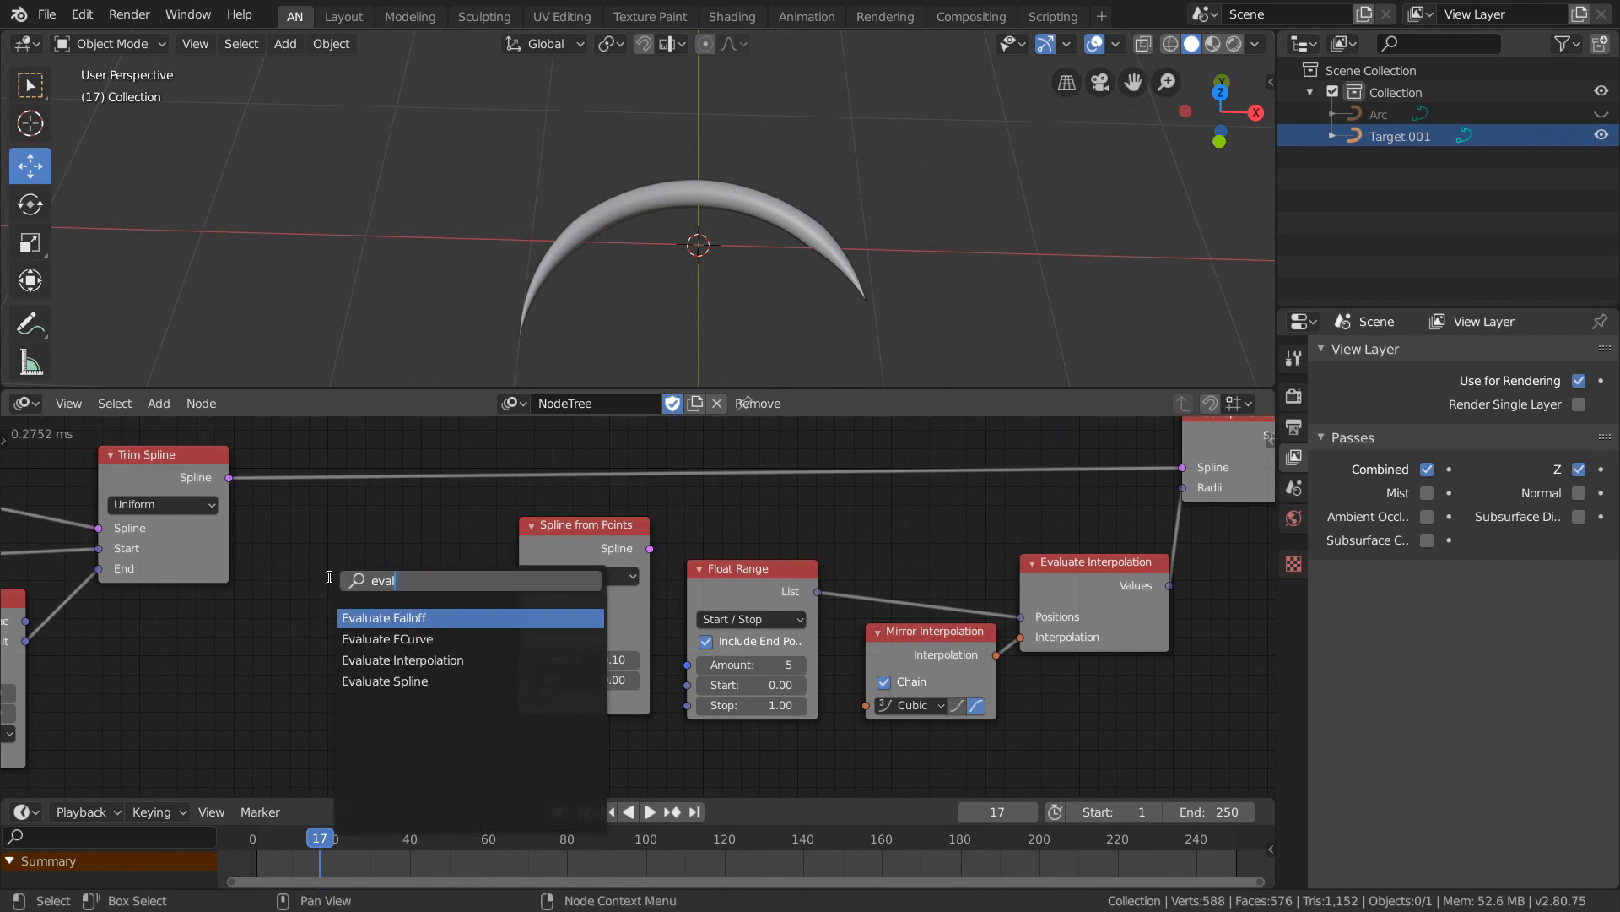
pyautogui.press('Down')
pyautogui.press('Down')
pyautogui.press('Down')
pyautogui.press('Return')
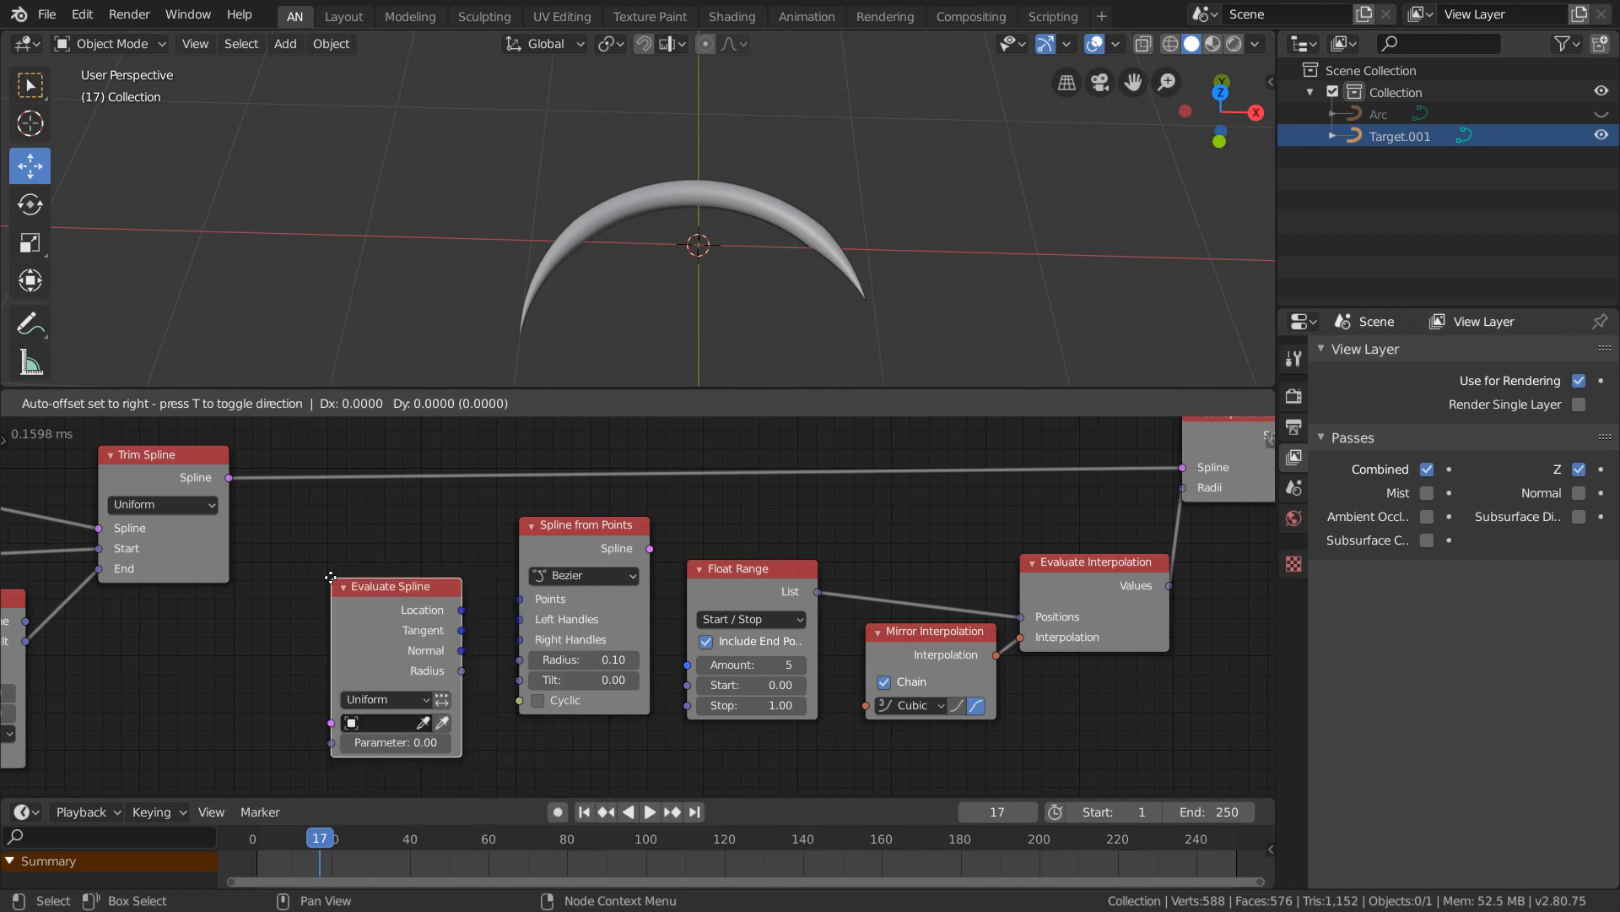
pyautogui.click(286, 550)
# Attach a Viewer node to the Evaluate Spline node's Location output.
pyautogui.press('w')
pyautogui.click(322, 687)
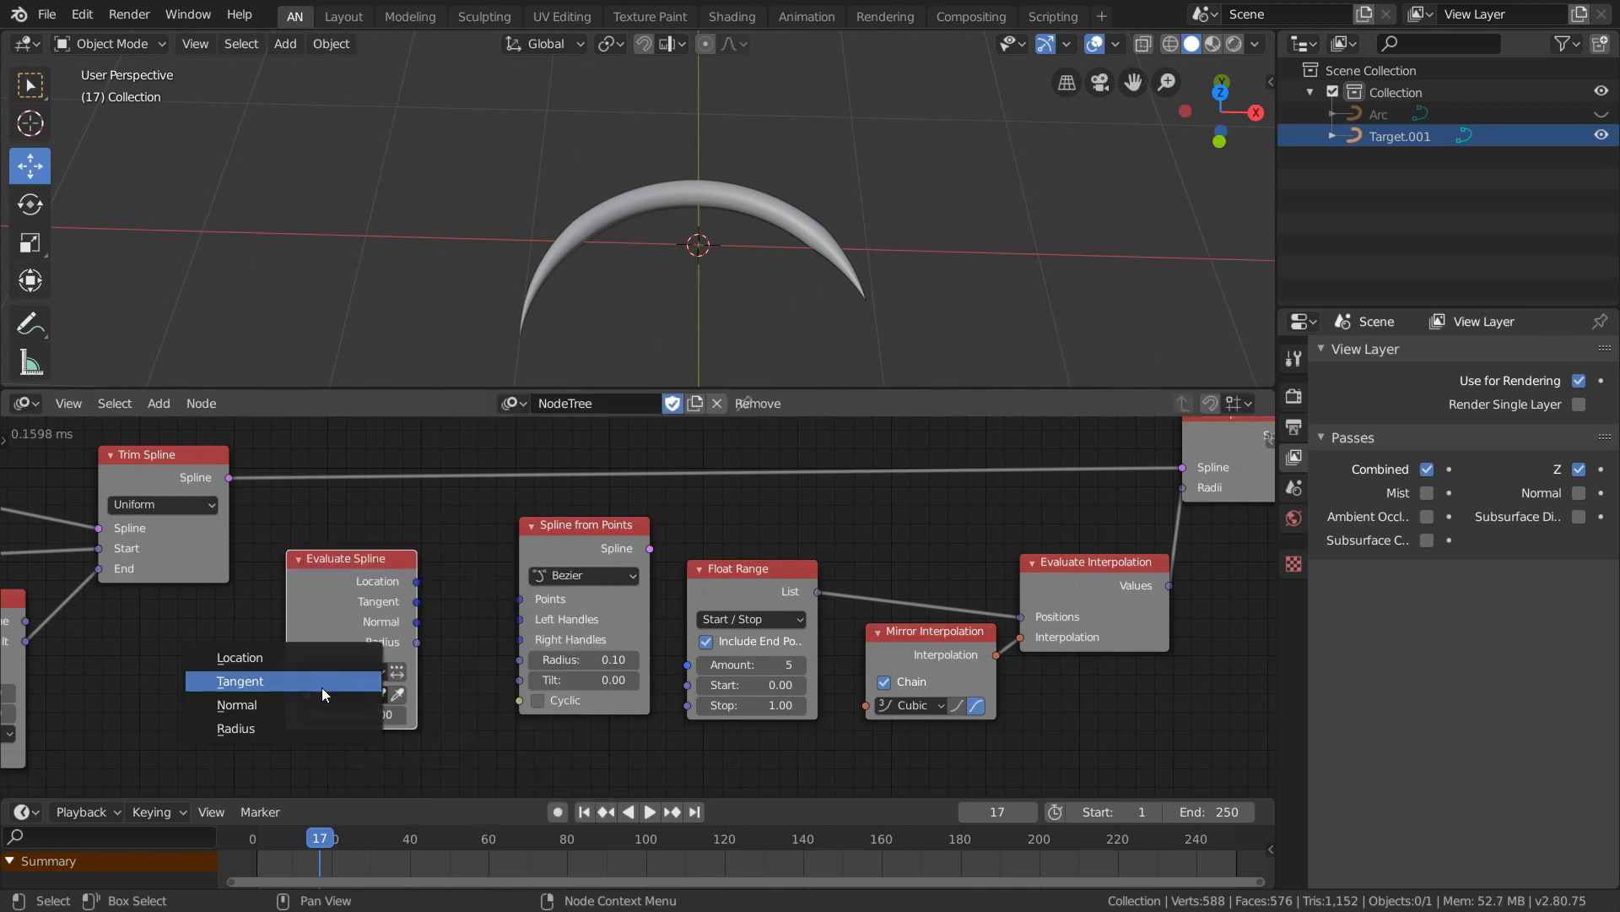
pyautogui.click(279, 655)
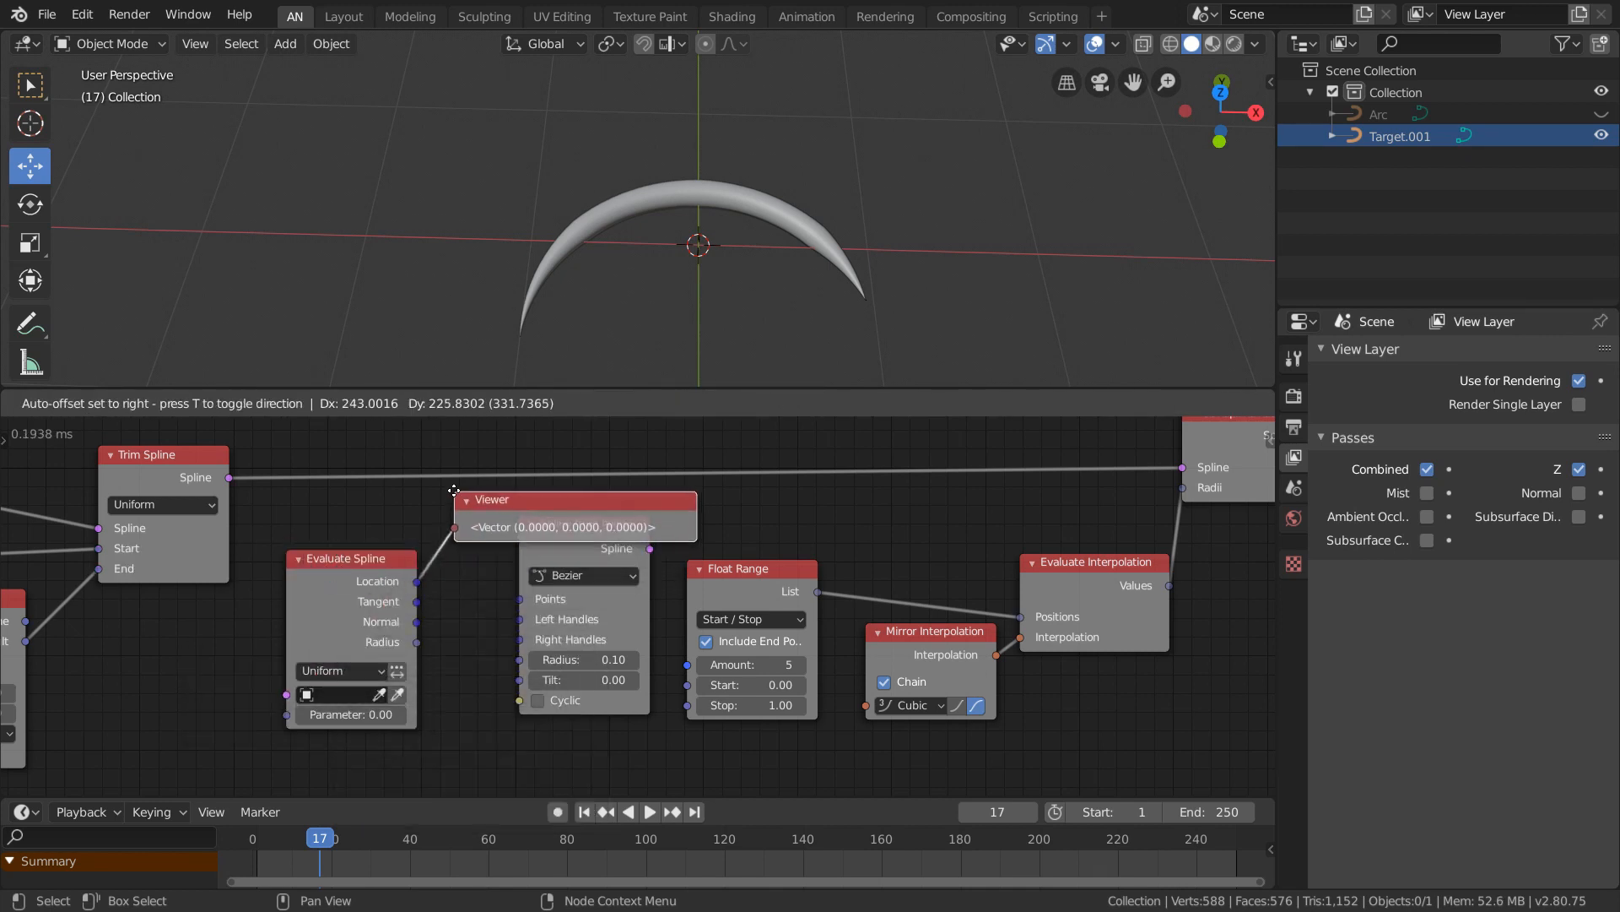
pyautogui.click(453, 488)
# Switch Evaluate Spline to range evaluation with Amount 52, feed it Trim Spline's output, and delete the Viewer.
pyautogui.click(369, 671)
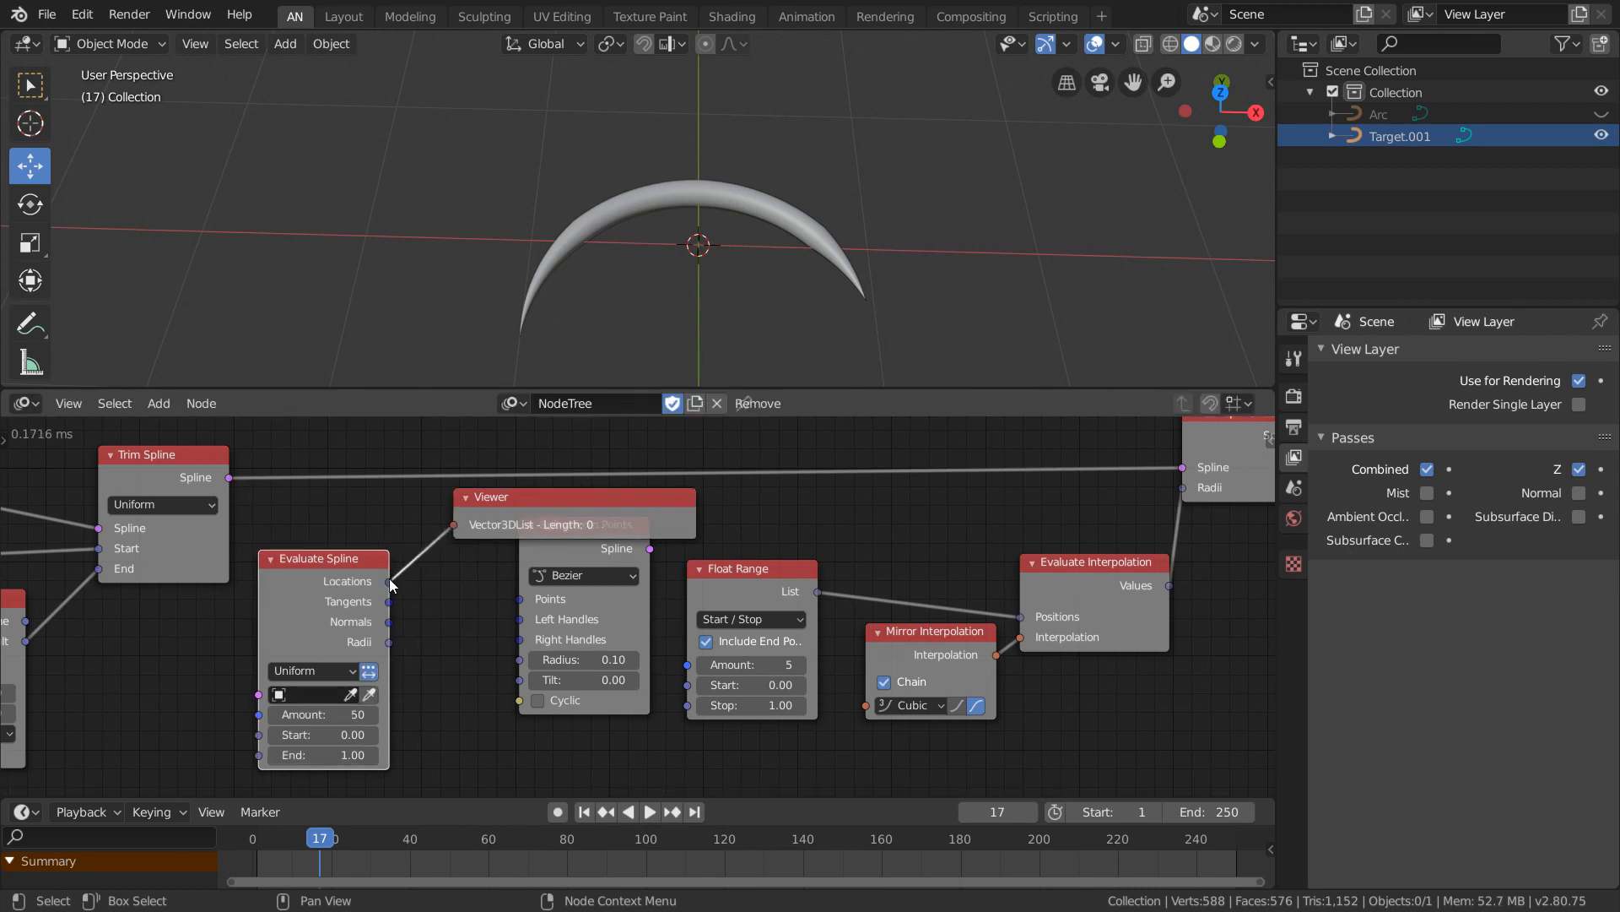
pyautogui.moveTo(390, 582); pyautogui.dragTo(460, 522)
pyautogui.moveTo(229, 478); pyautogui.dragTo(356, 715)
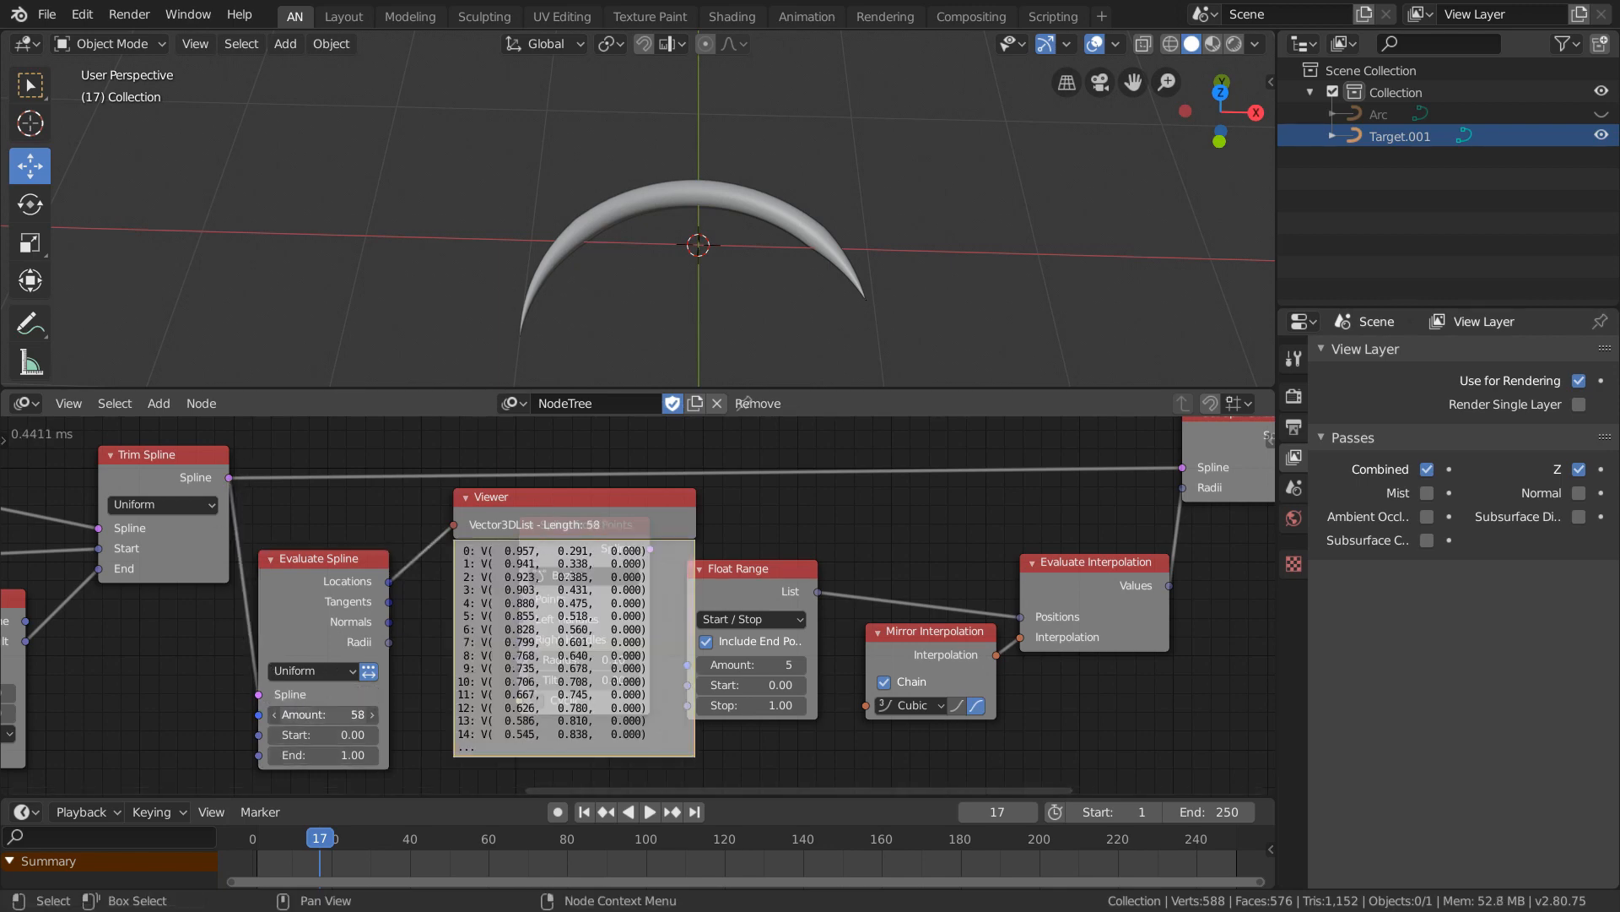
pyautogui.press('x')
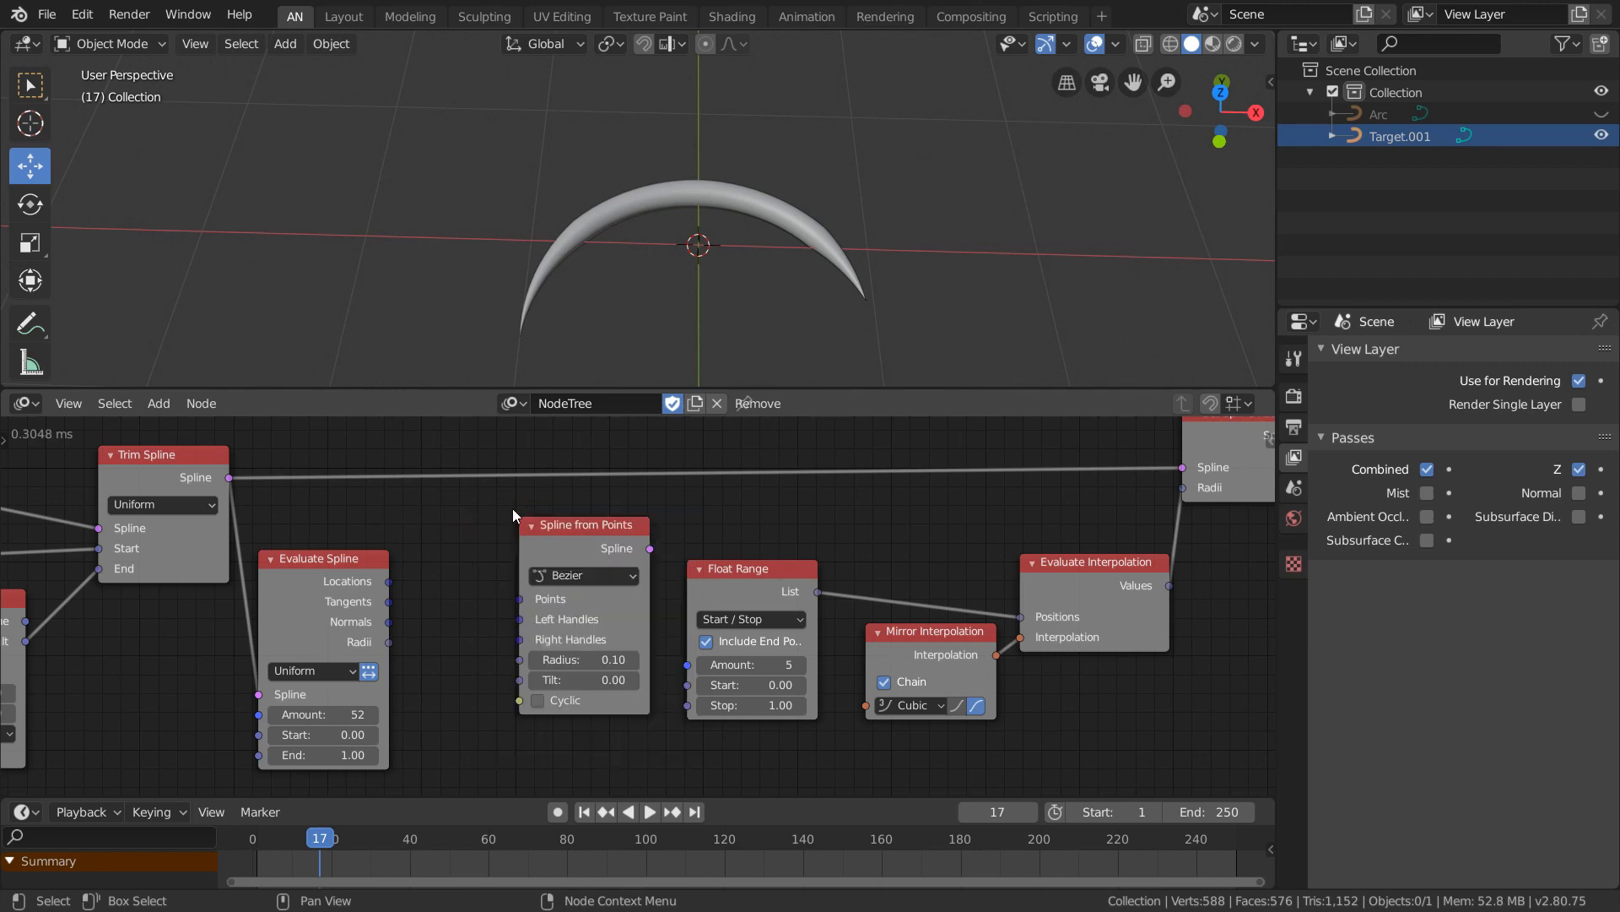
# Connect Evaluate Spline's Locations to Spline from Points, and link the resulting spline to Set Spline Radius.
pyautogui.moveTo(381, 563); pyautogui.dragTo(519, 599)
pyautogui.moveTo(671, 557); pyautogui.dragTo(528, 584, button='middle')
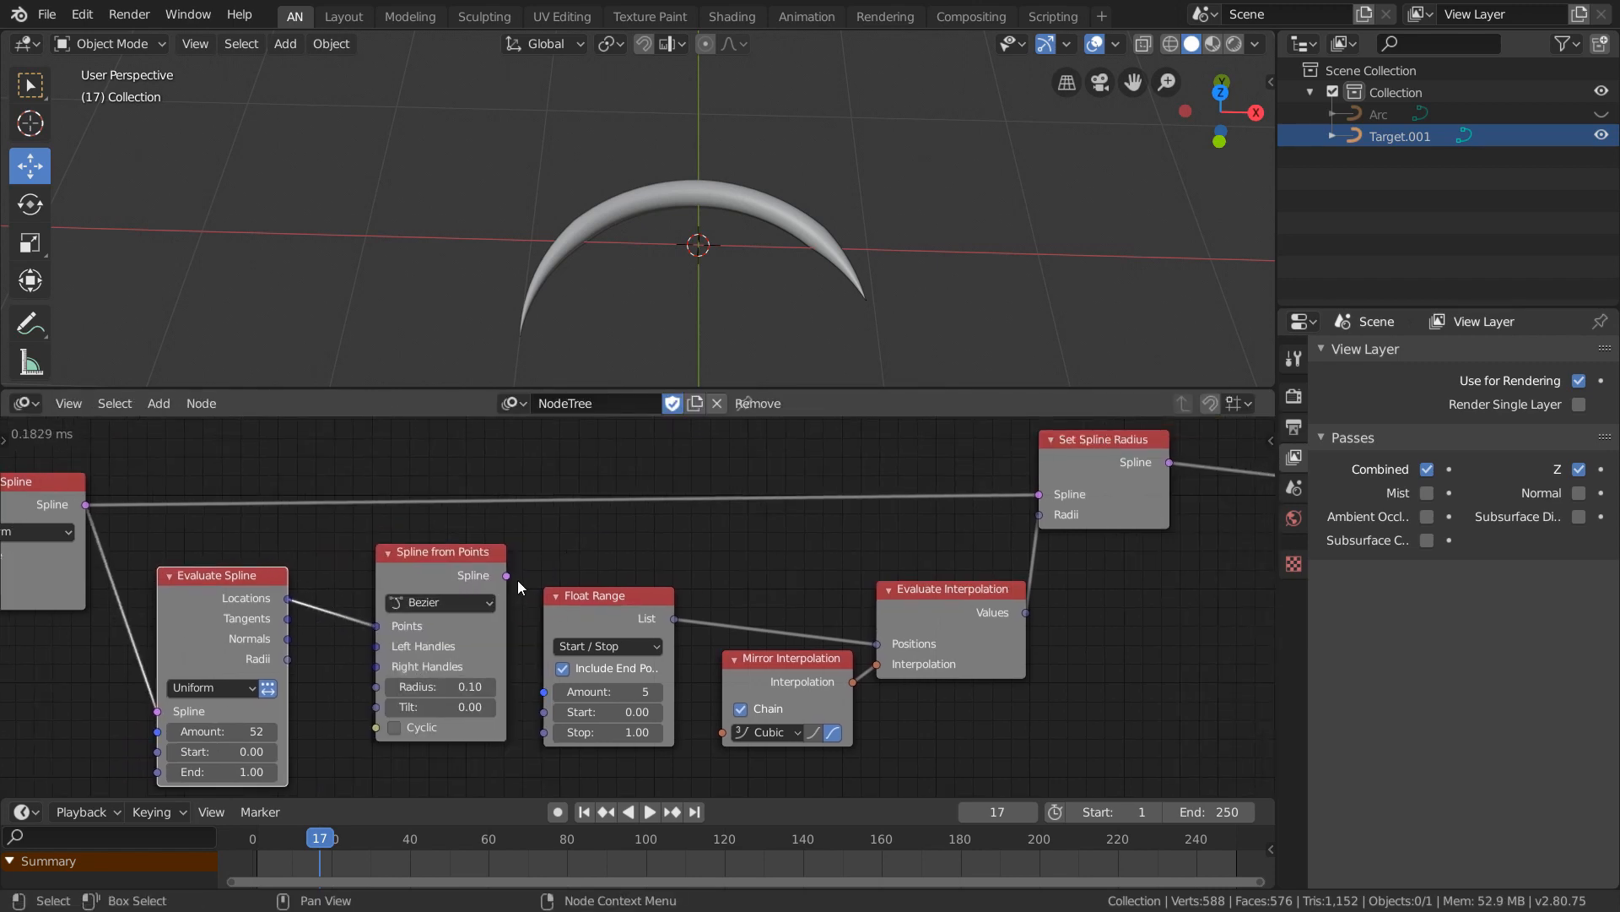
pyautogui.moveTo(506, 576); pyautogui.dragTo(1055, 499)
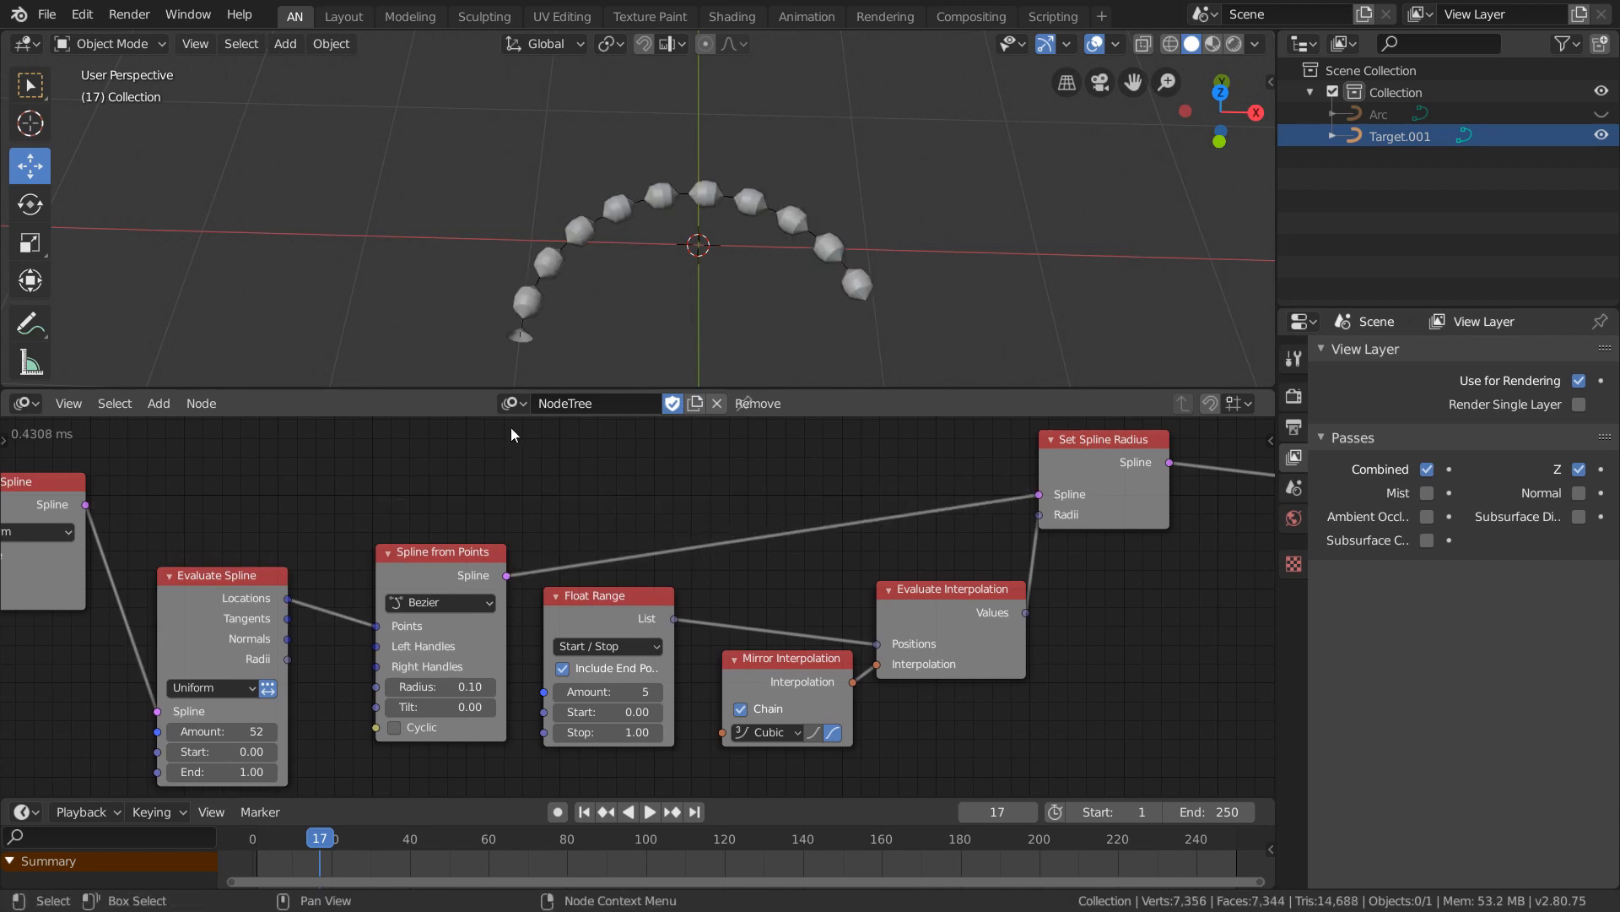
pyautogui.moveTo(735, 259)
pyautogui.mouseDown(button='middle')
pyautogui.moveTo(727, 281)
pyautogui.moveTo(720, 255)
pyautogui.mouseUp(button='middle')
pyautogui.scroll(4, 713, 276)
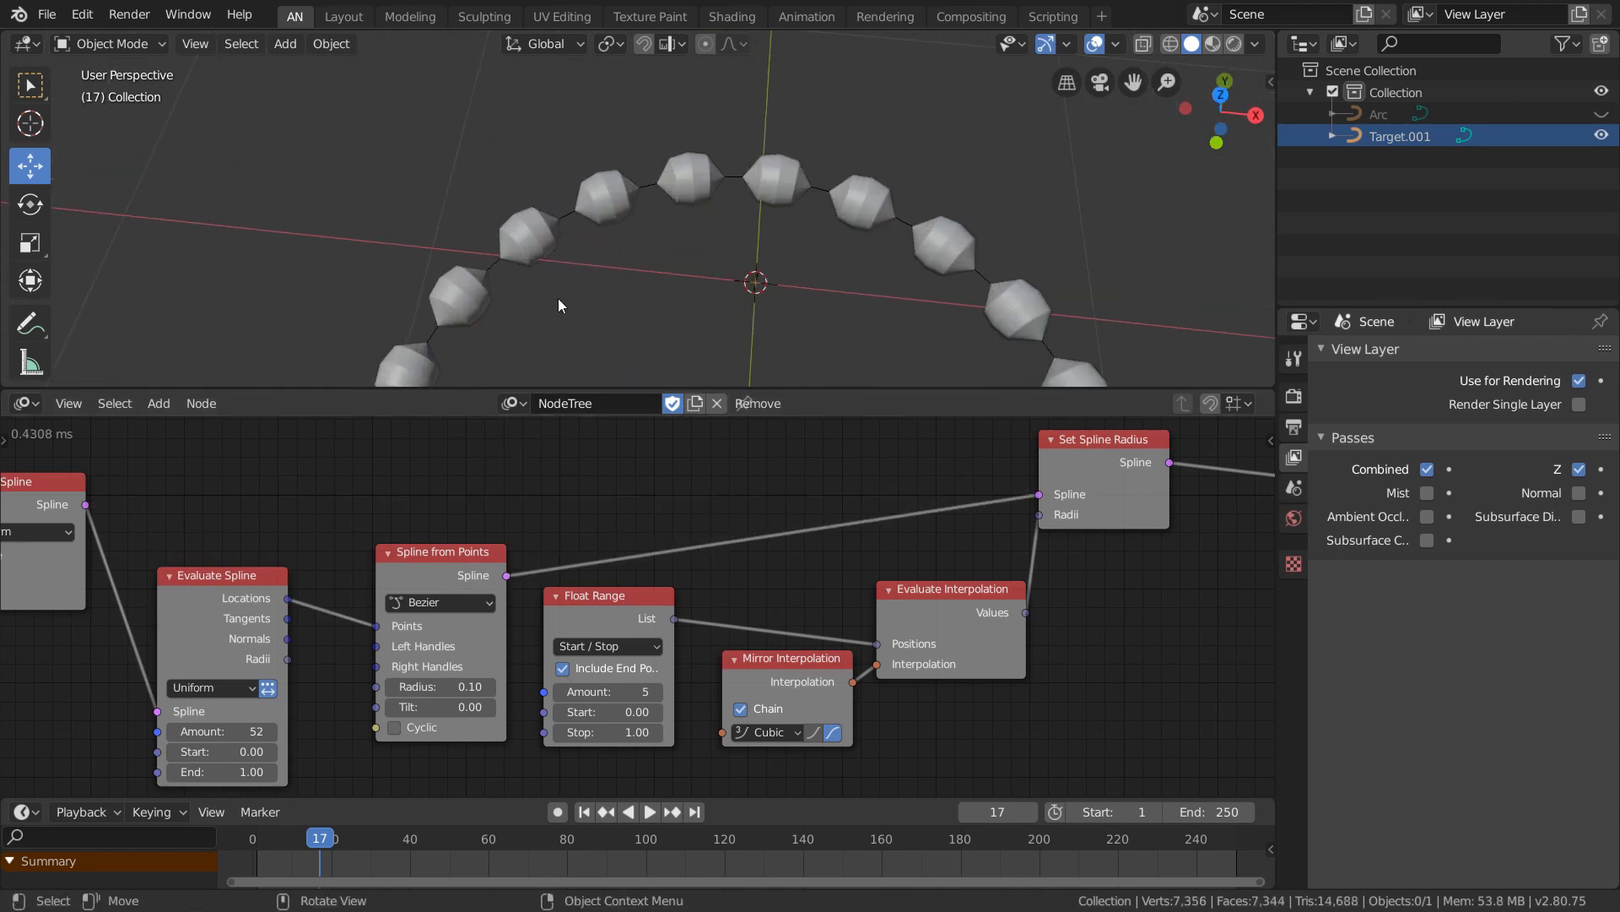
pyautogui.scroll(-4, 559, 306)
# Tidy the node layout by moving Evaluate Spline up beside Trim Spline and collapsing Spline from Points.
pyautogui.moveTo(282, 602); pyautogui.dragTo(446, 565, button='middle')
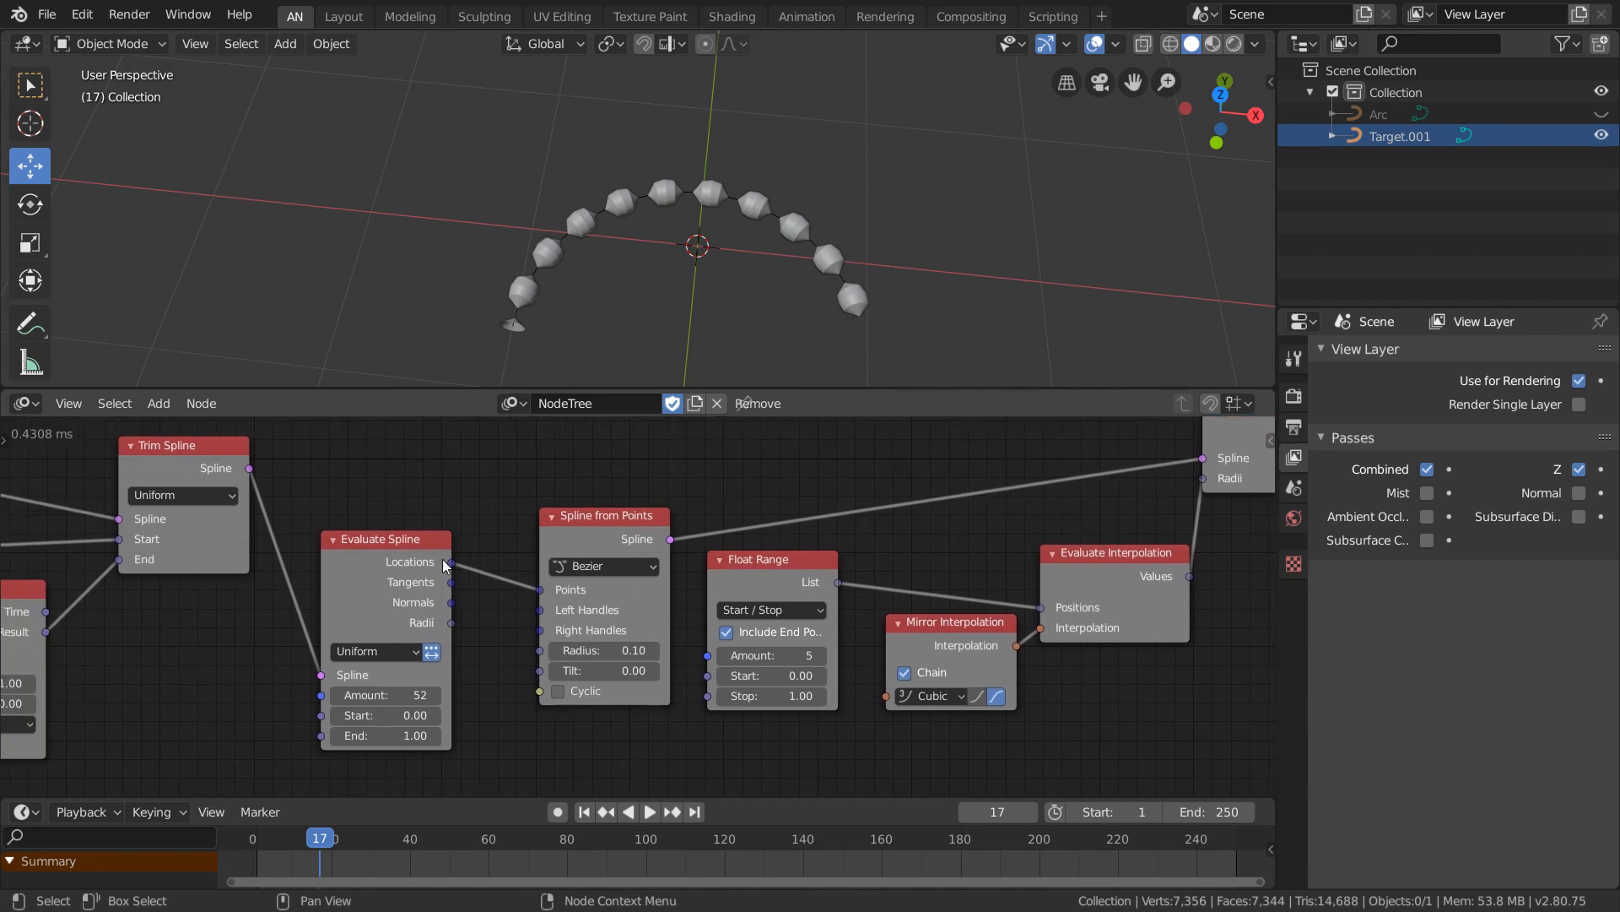
pyautogui.moveTo(446, 563); pyautogui.dragTo(456, 526)
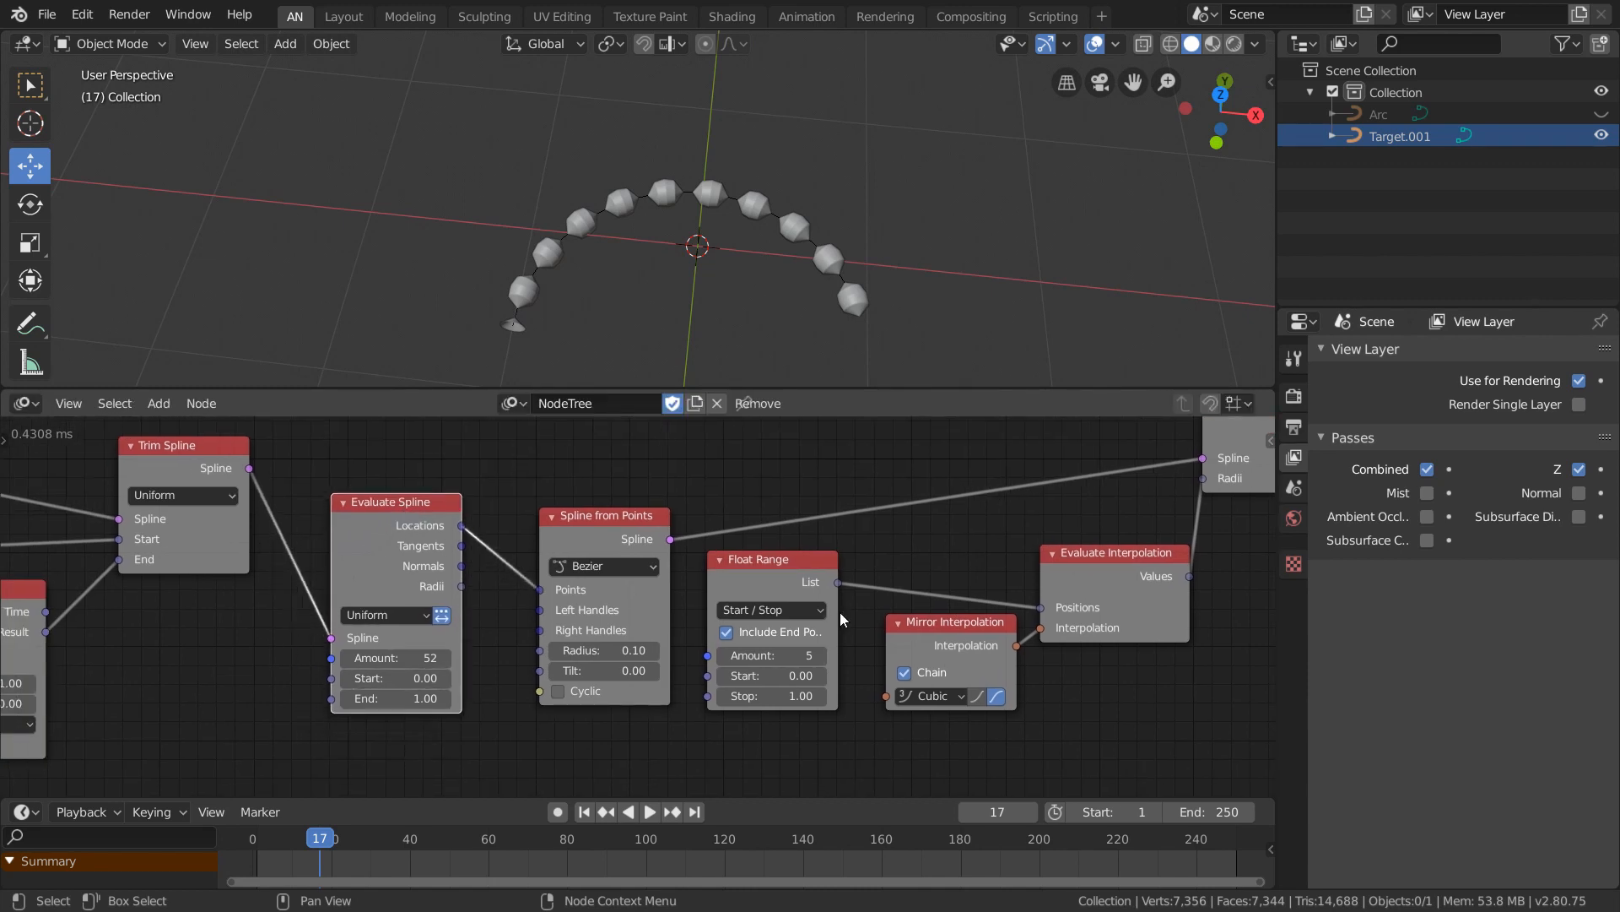
pyautogui.moveTo(610, 514); pyautogui.dragTo(542, 518)
pyautogui.click(549, 483)
# Vary the Modulo Math node's A value to preview the trimmed arc, resetting it to 0 and ending at 9.72.
pyautogui.moveTo(195, 558); pyautogui.dragTo(868, 613, button='middle')
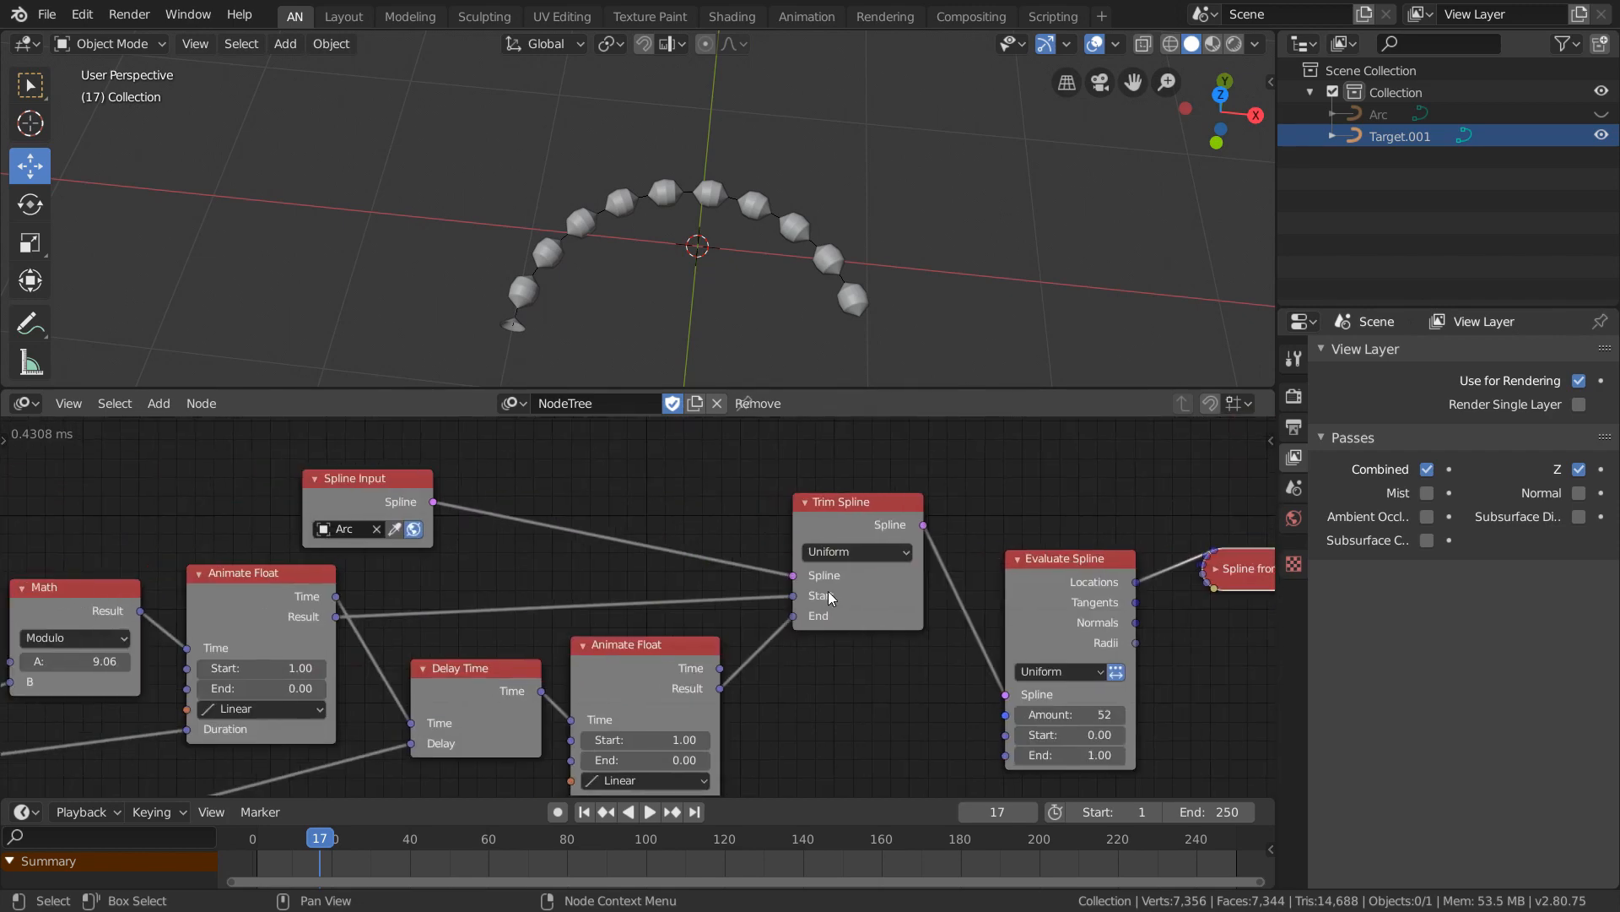
pyautogui.moveTo(244, 565); pyautogui.dragTo(648, 504, button='middle')
pyautogui.moveTo(479, 599); pyautogui.dragTo(566, 599)
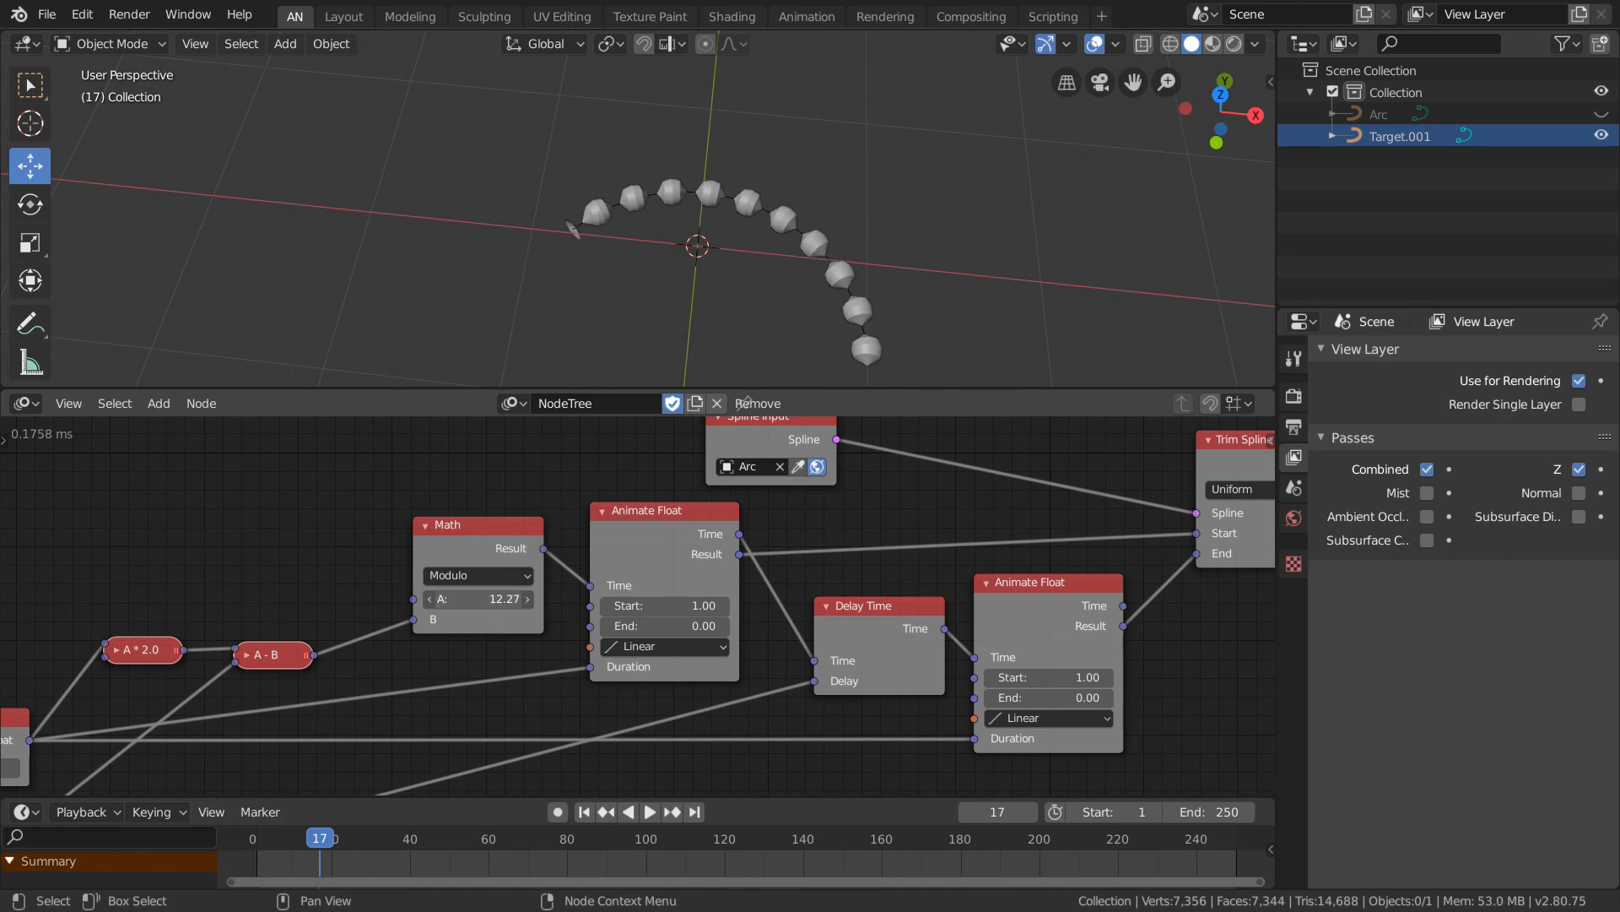
pyautogui.write('0')
pyautogui.press('Return')
pyautogui.moveTo(906, 599); pyautogui.dragTo(494, 579, button='middle')
pyautogui.moveTo(66, 580); pyautogui.dragTo(338, 580)
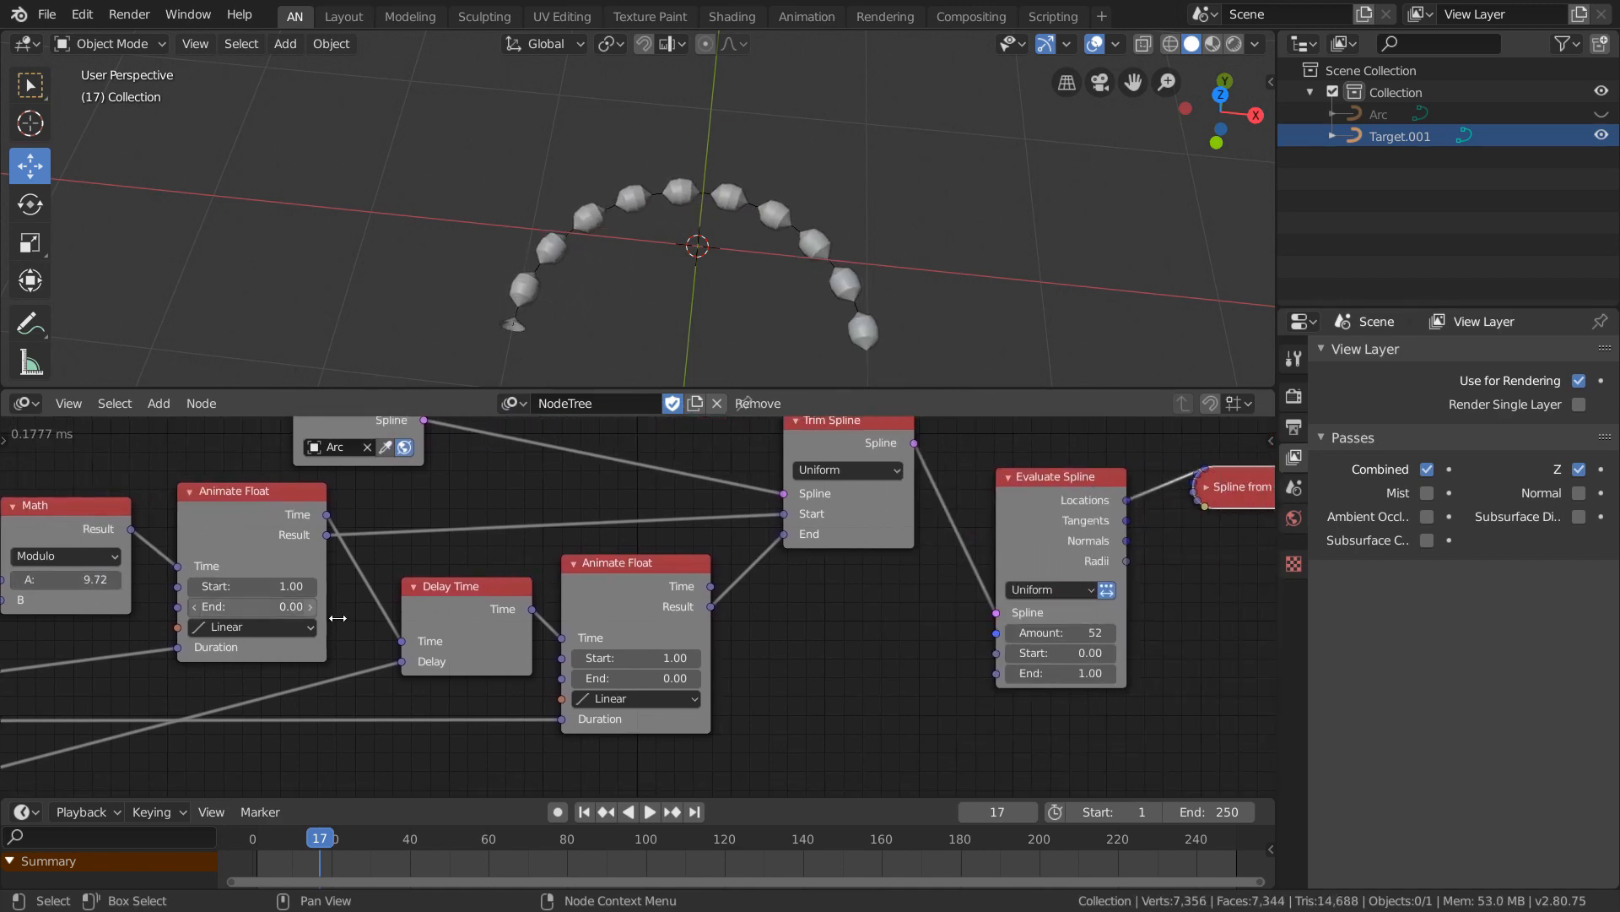
# Set Evaluate Spline's Amount to 26 and shift the node slightly upward.
pyautogui.moveTo(789, 662); pyautogui.dragTo(301, 693, button='middle')
pyautogui.moveTo(559, 669)
pyautogui.mouseDown()
pyautogui.moveTo(581, 669)
pyautogui.moveTo(532, 669)
pyautogui.moveTo(548, 670)
pyautogui.mouseUp()
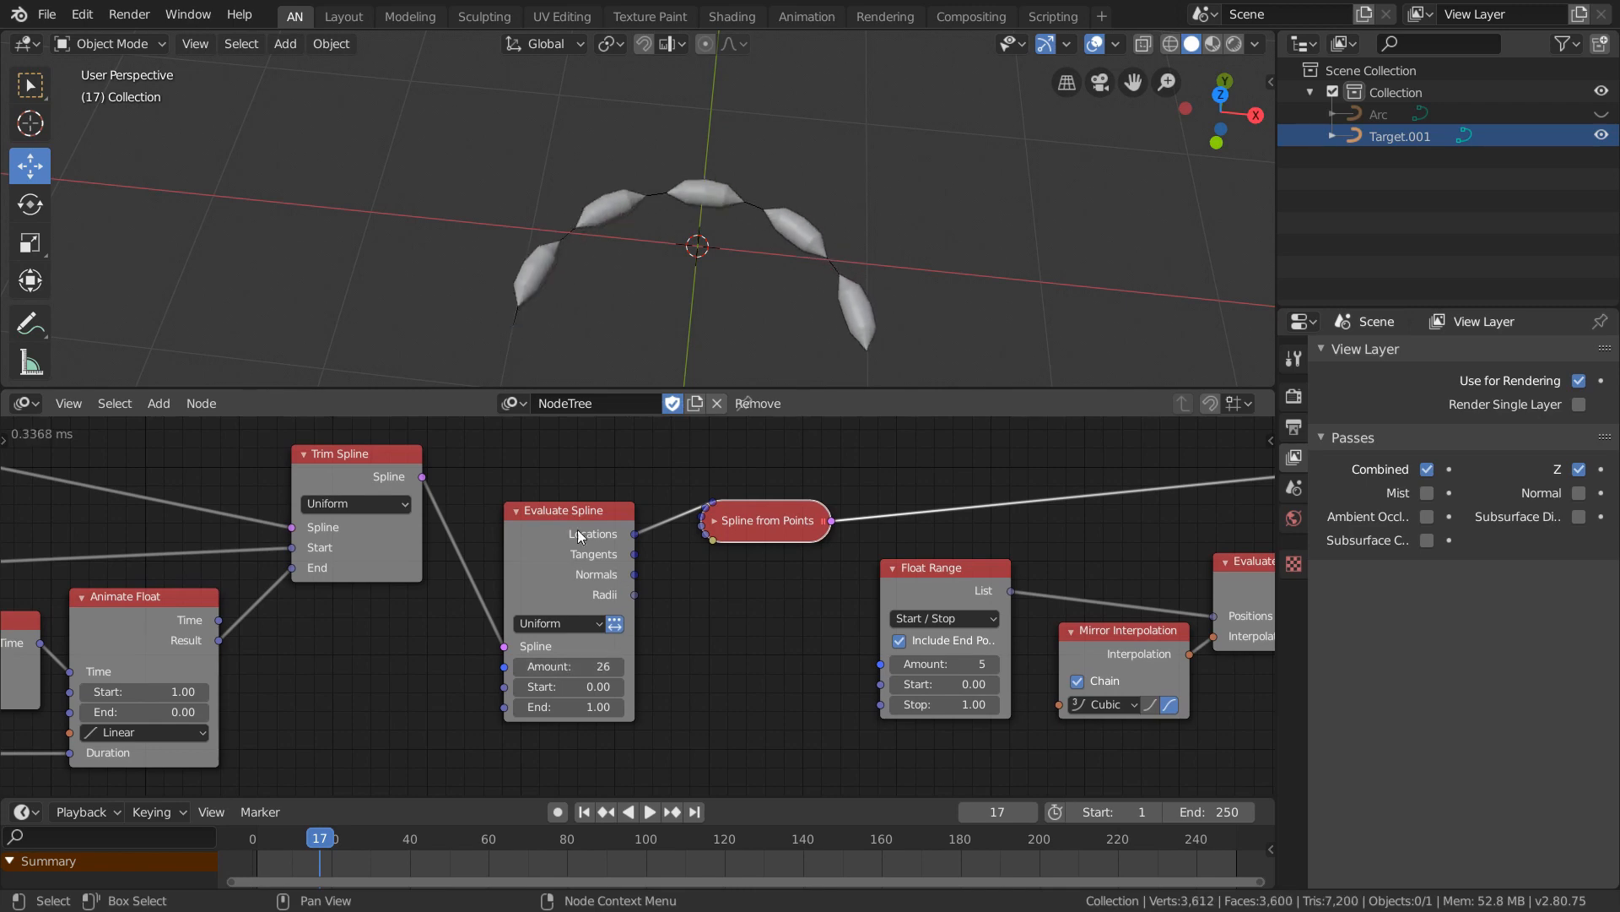
pyautogui.moveTo(560, 514); pyautogui.dragTo(569, 500)
# Drive the Amount of both Evaluate Spline and Float Range from one new Integer Input node set to 7.
pyautogui.press('w')
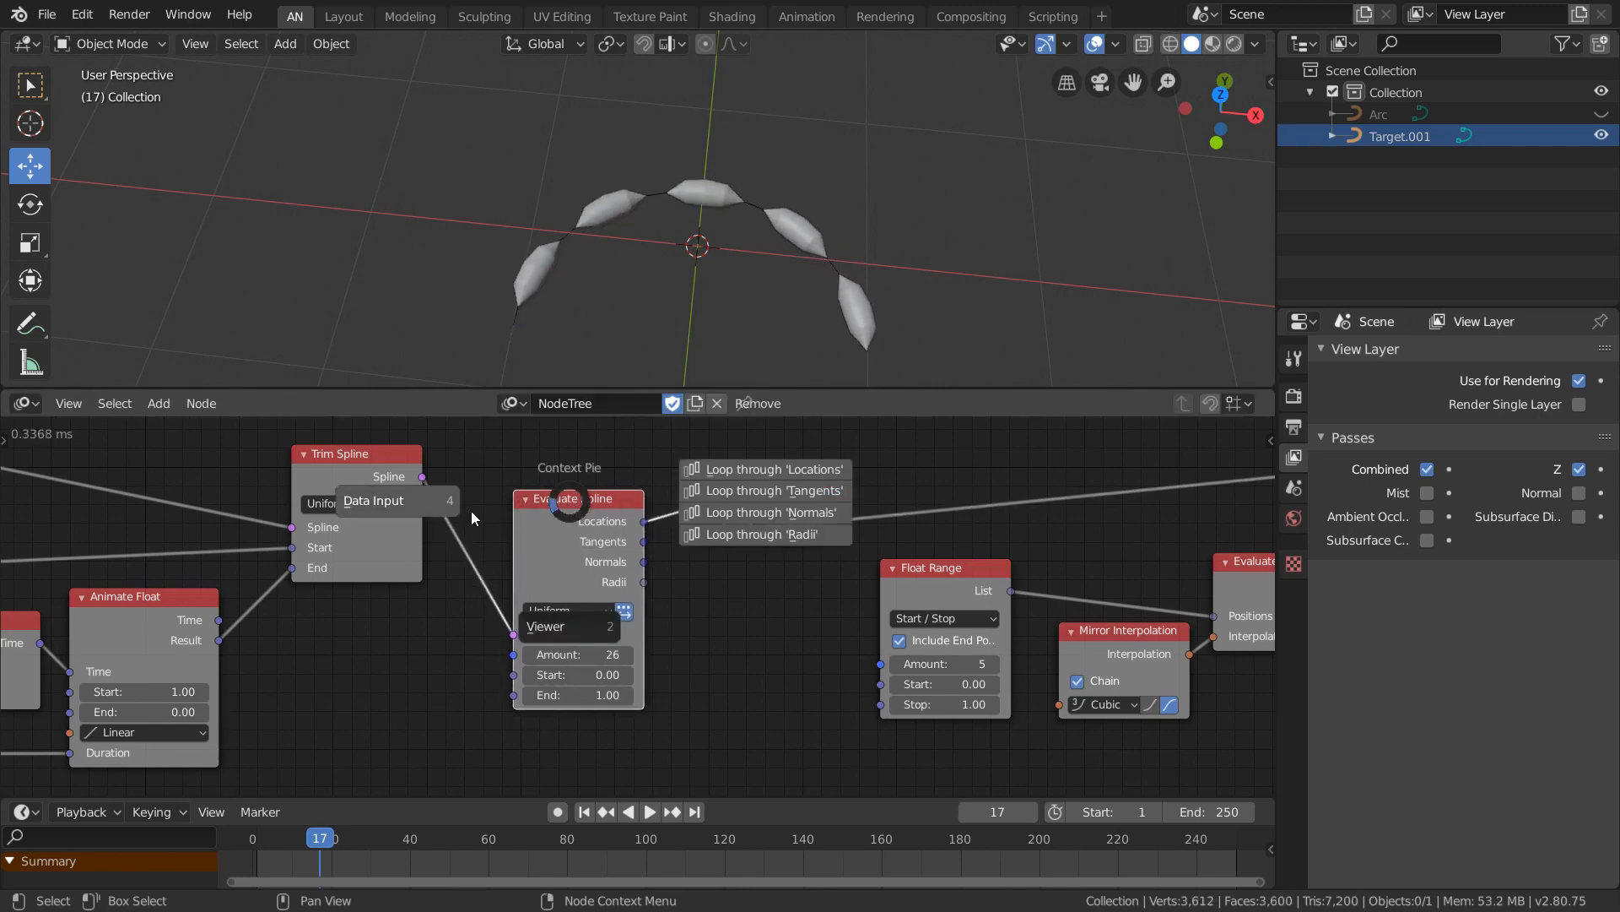
pyautogui.click(431, 506)
pyautogui.click(391, 503)
pyautogui.click(452, 758)
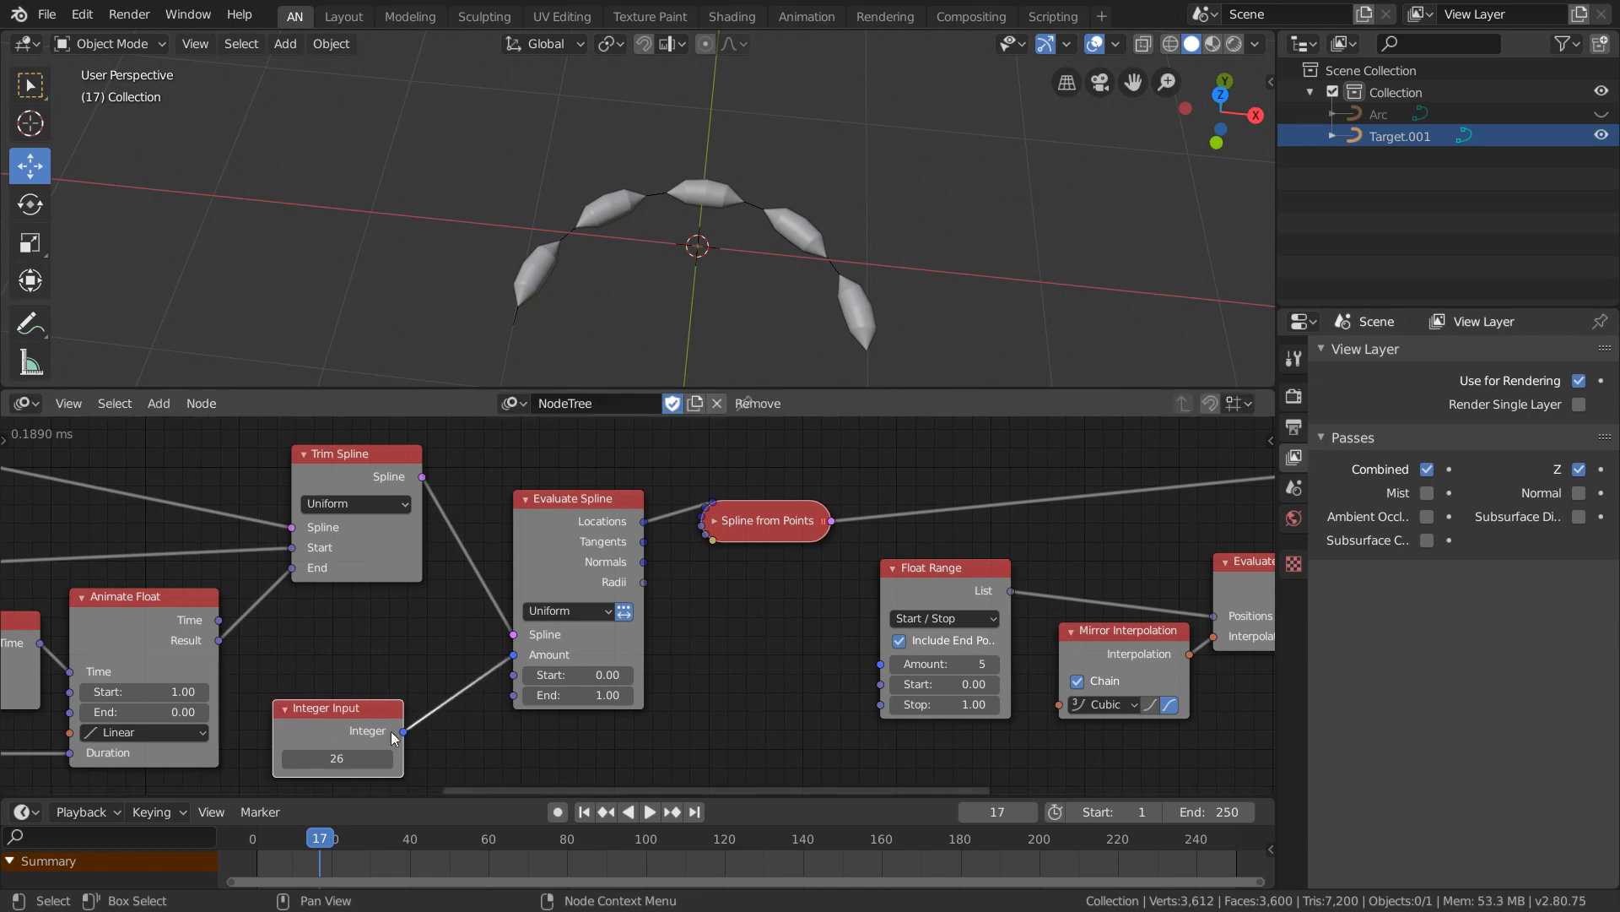
pyautogui.moveTo(453, 758); pyautogui.dragTo(881, 663)
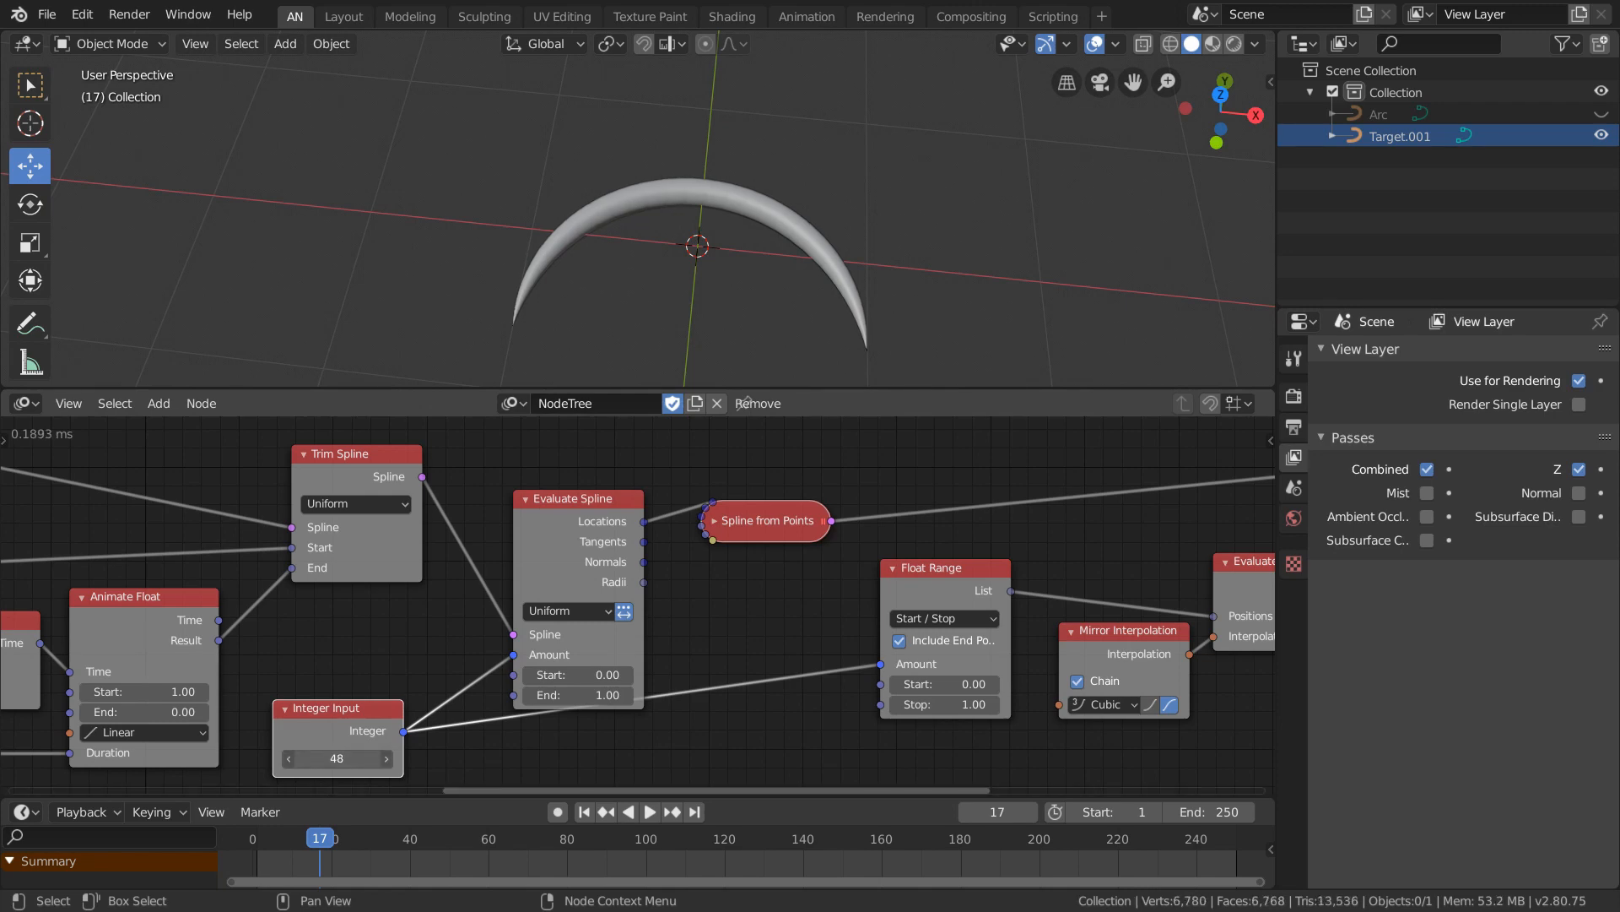
pyautogui.moveTo(371, 758); pyautogui.dragTo(309, 758)
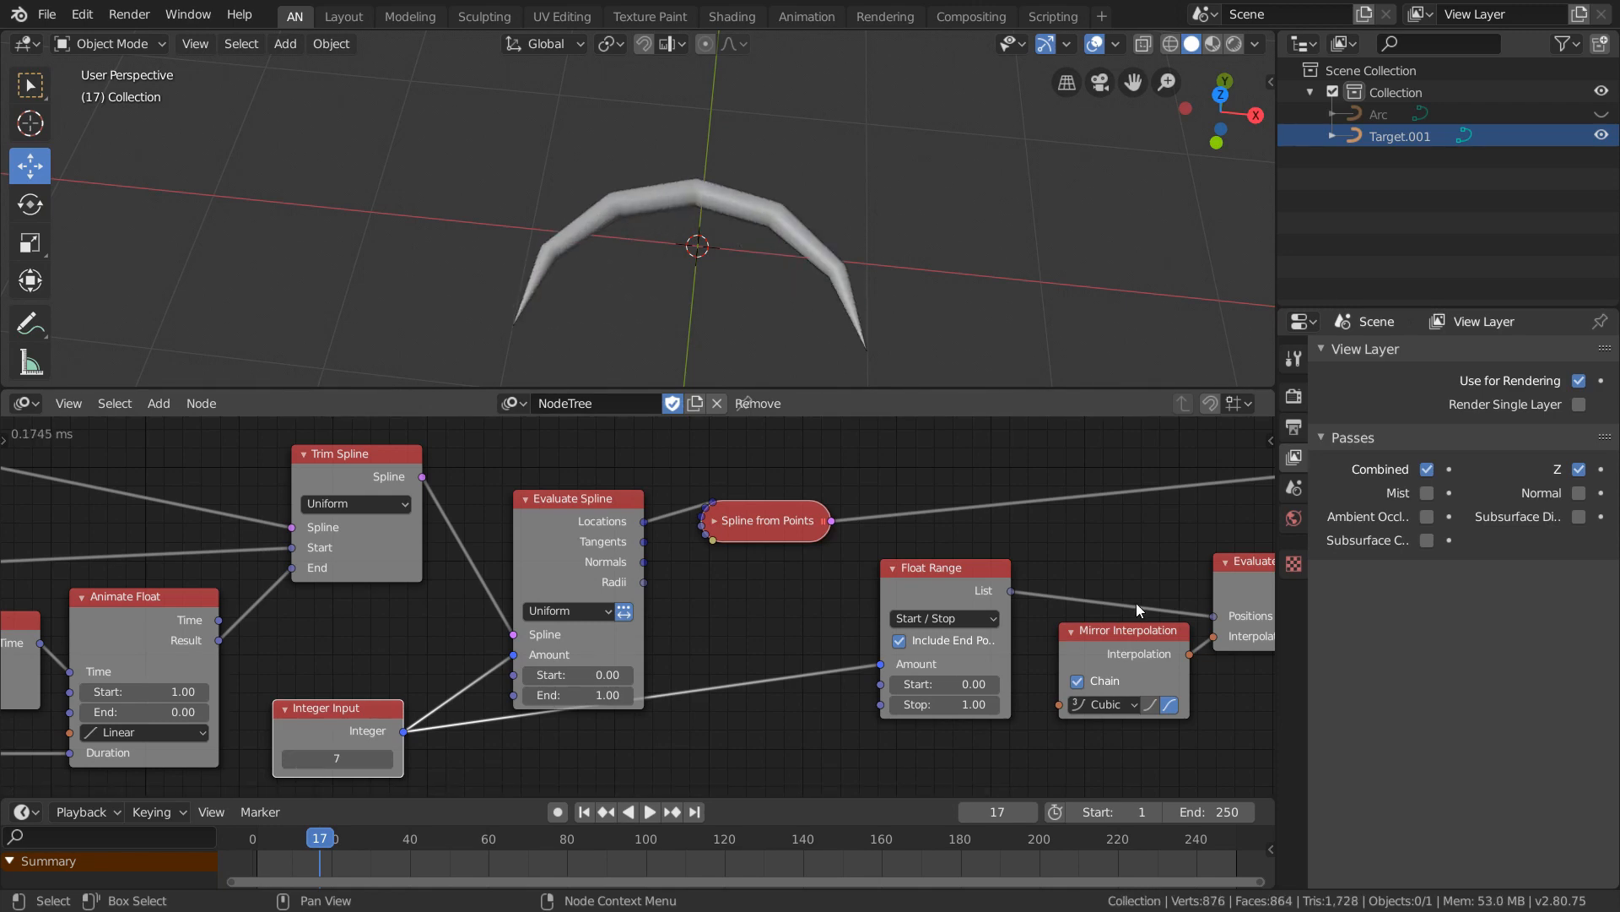
# Insert a Smooth Bezier Spline node between Set Spline Radius and Curve Object Output.
pyautogui.moveTo(1136, 602); pyautogui.dragTo(437, 639, button='middle')
pyautogui.hotkey('ctrl', 'a')
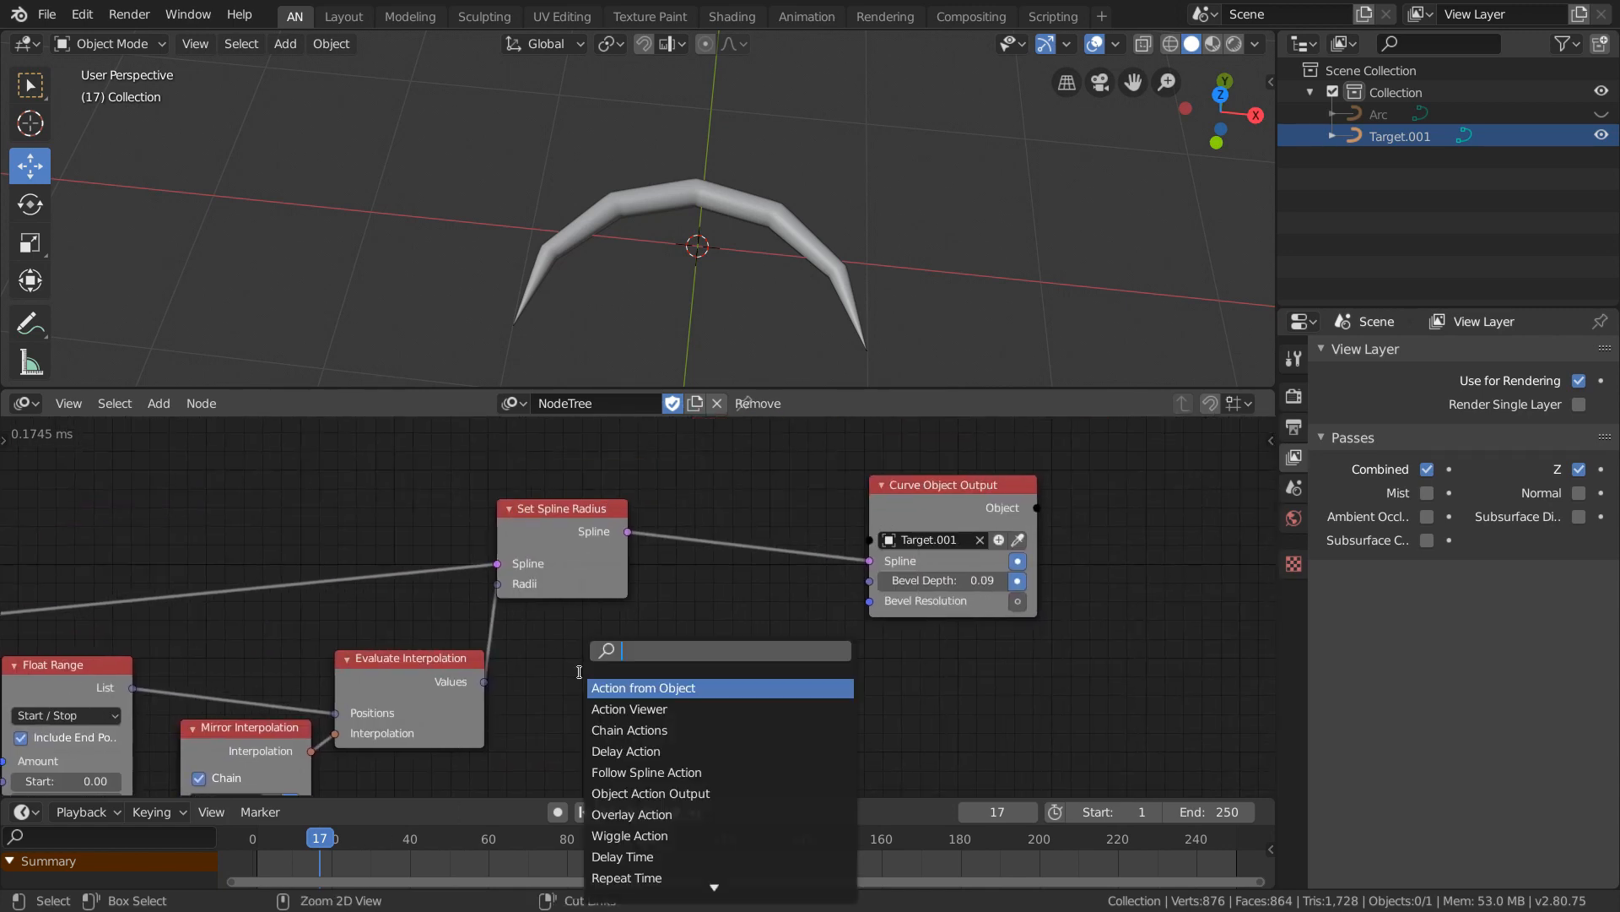
pyautogui.write('smo')
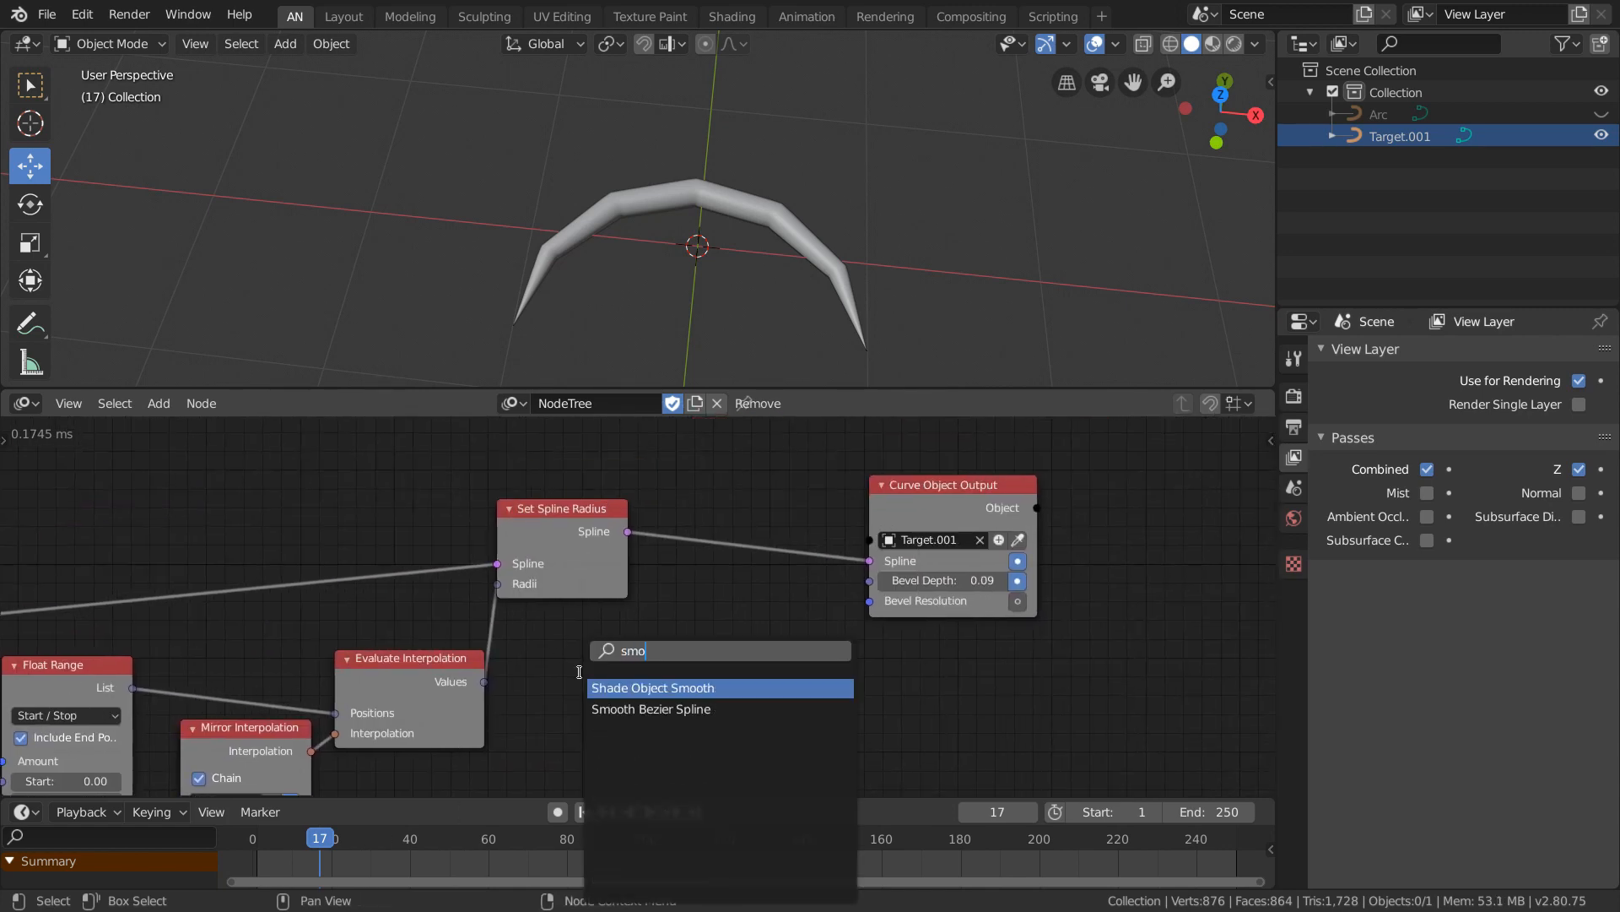
pyautogui.click(650, 709)
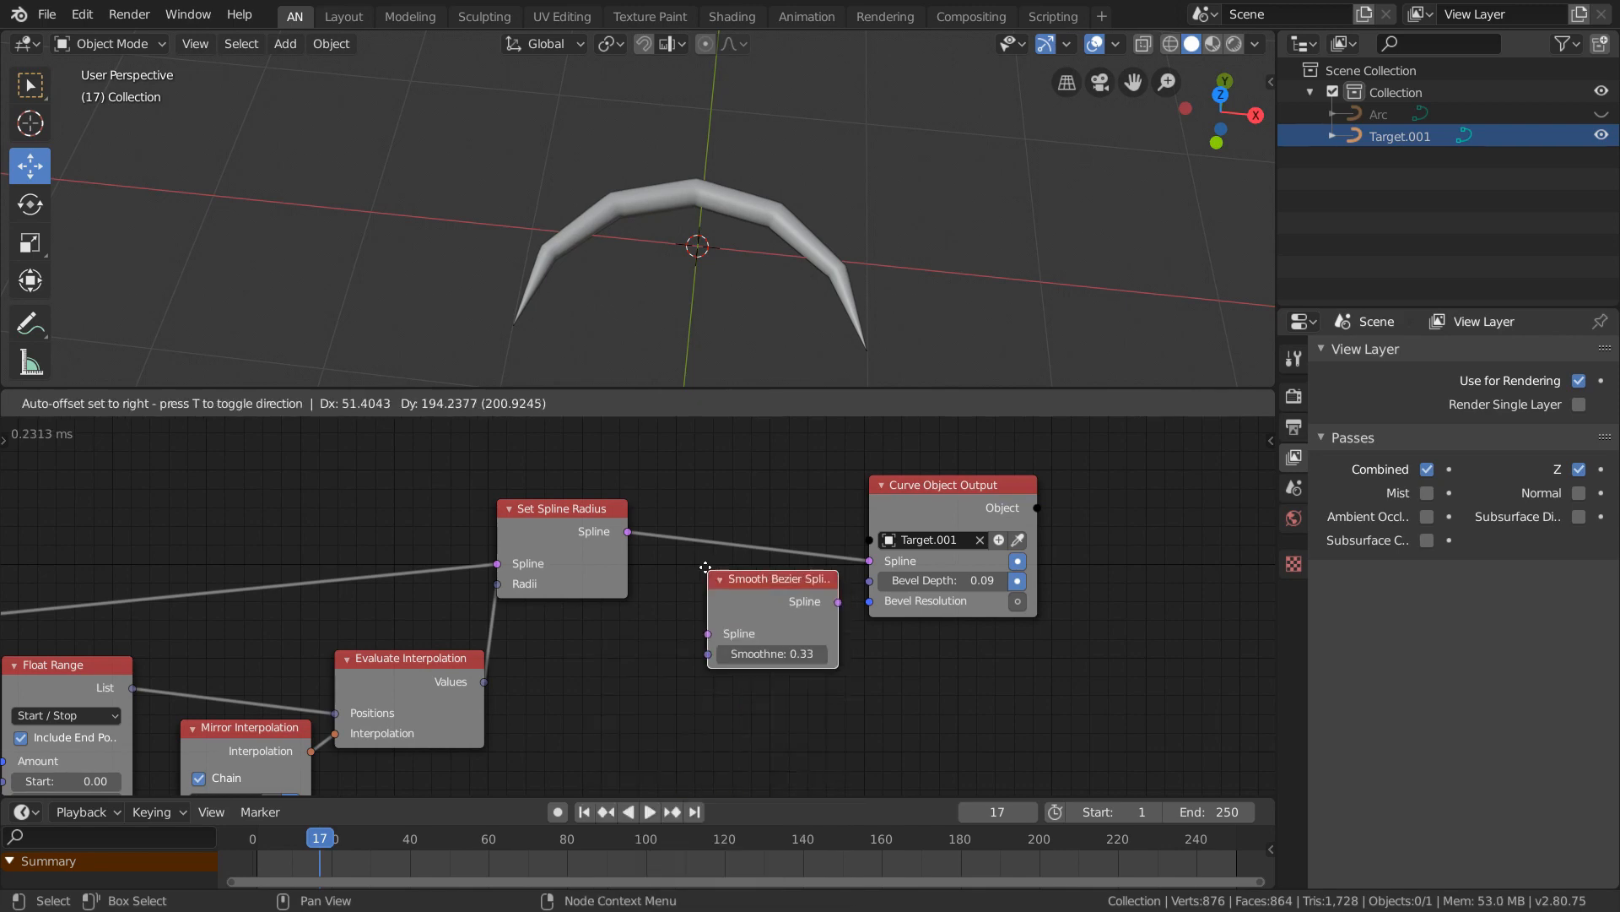
pyautogui.click(685, 555)
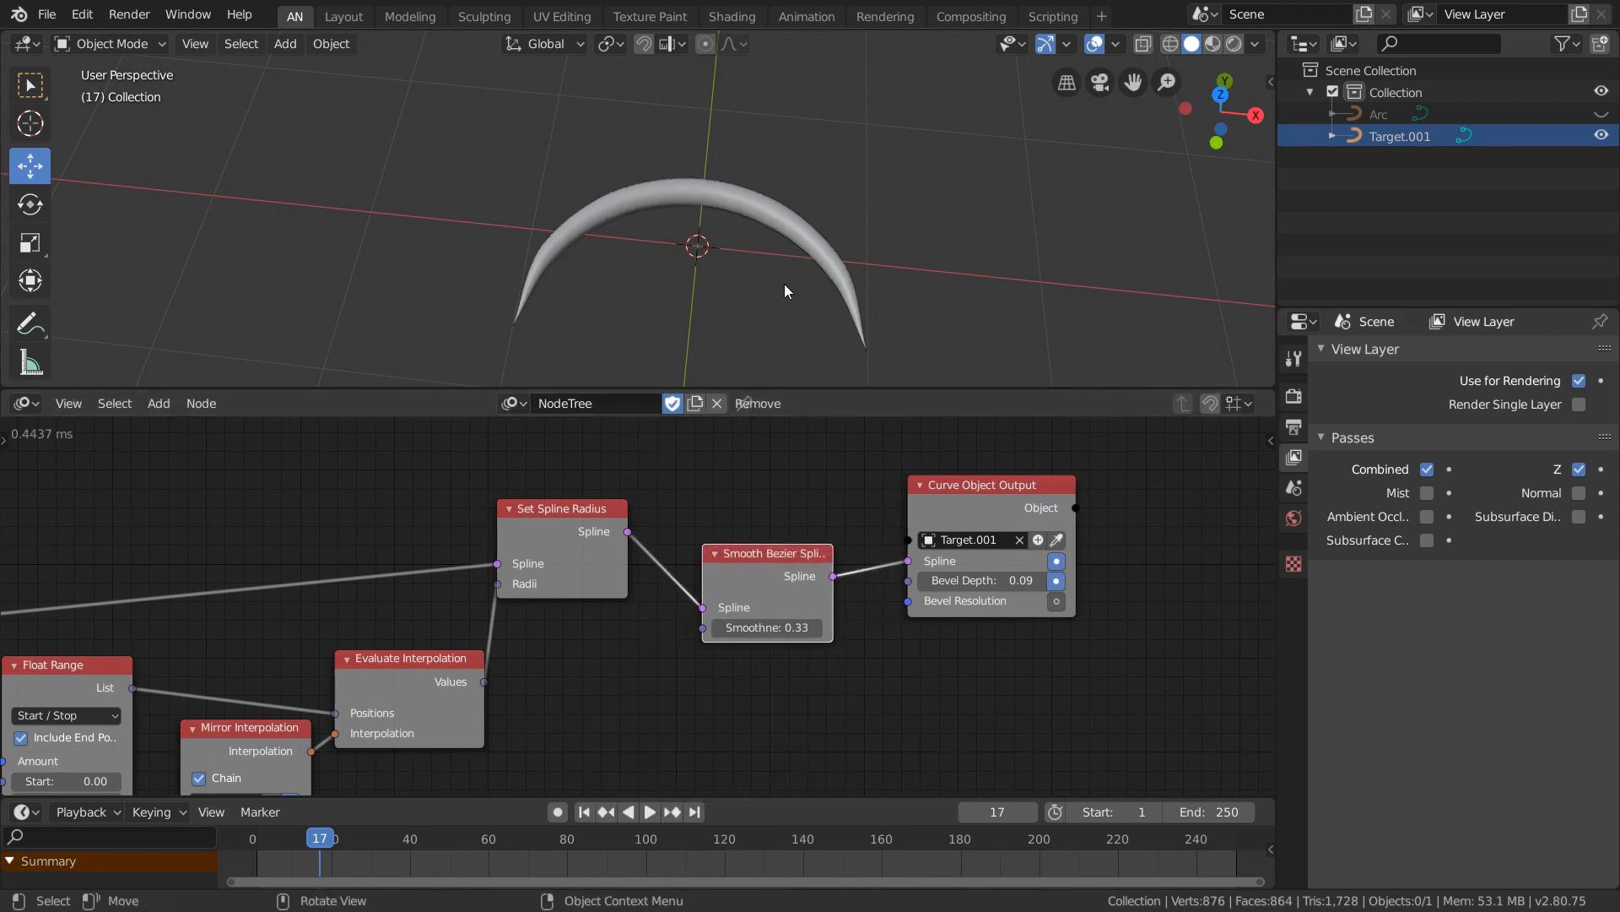
# Scrub the Modulo Math node's A value to test the smoothed arc's animation, ending at 11.28.
pyautogui.moveTo(168, 568); pyautogui.dragTo(1019, 549, button='middle')
pyautogui.moveTo(452, 582); pyautogui.dragTo(954, 583, button='middle')
pyautogui.moveTo(318, 590); pyautogui.dragTo(655, 581, button='middle')
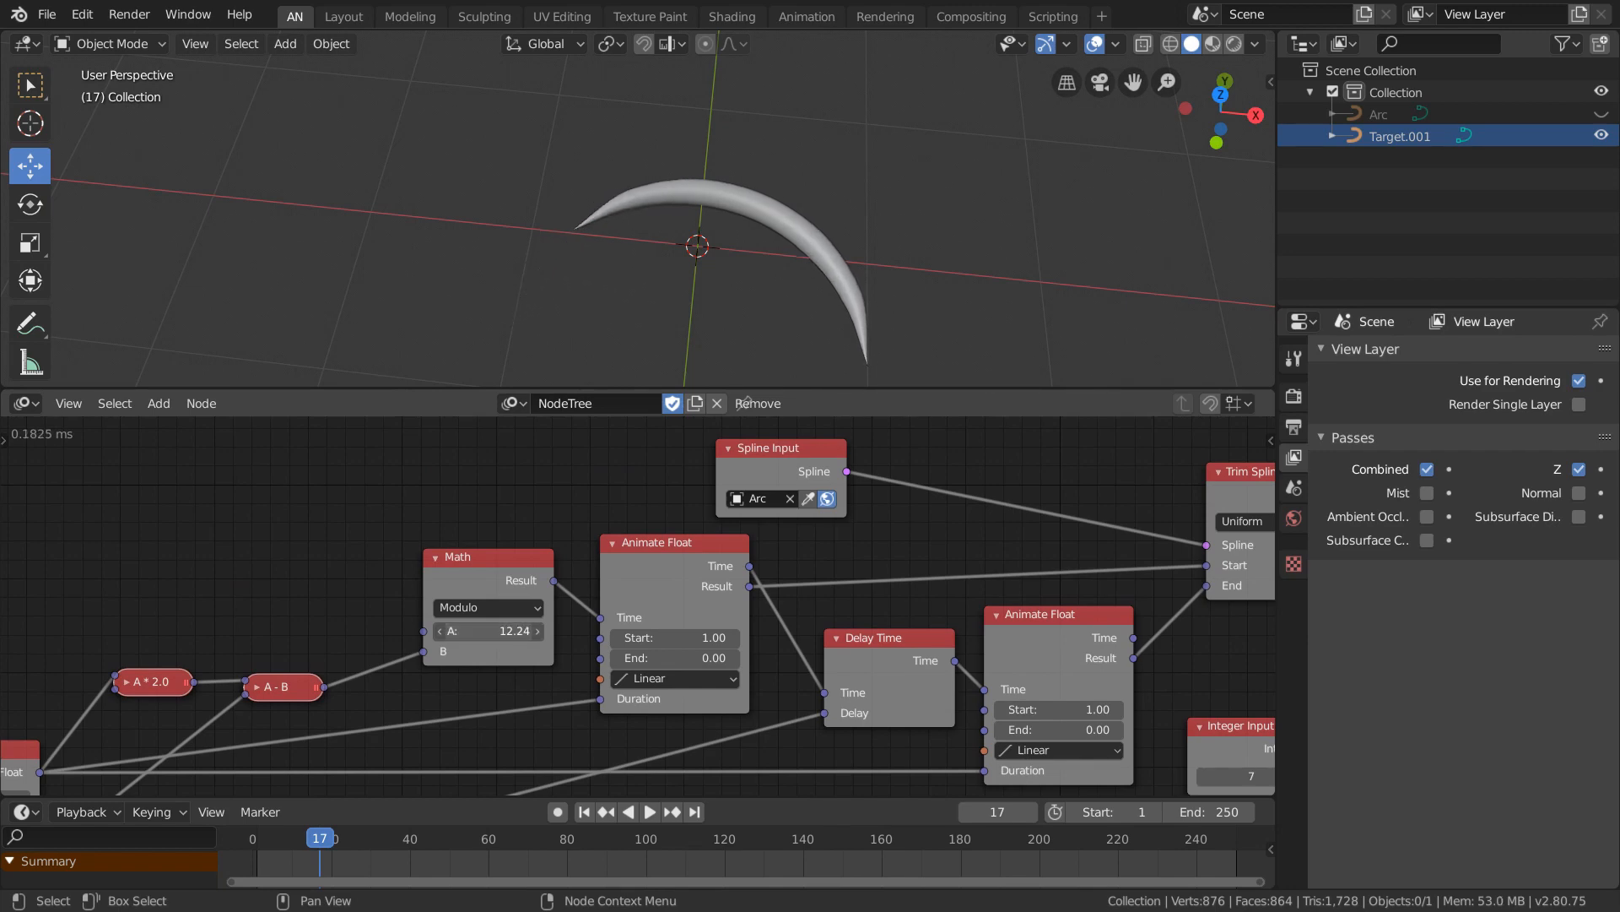
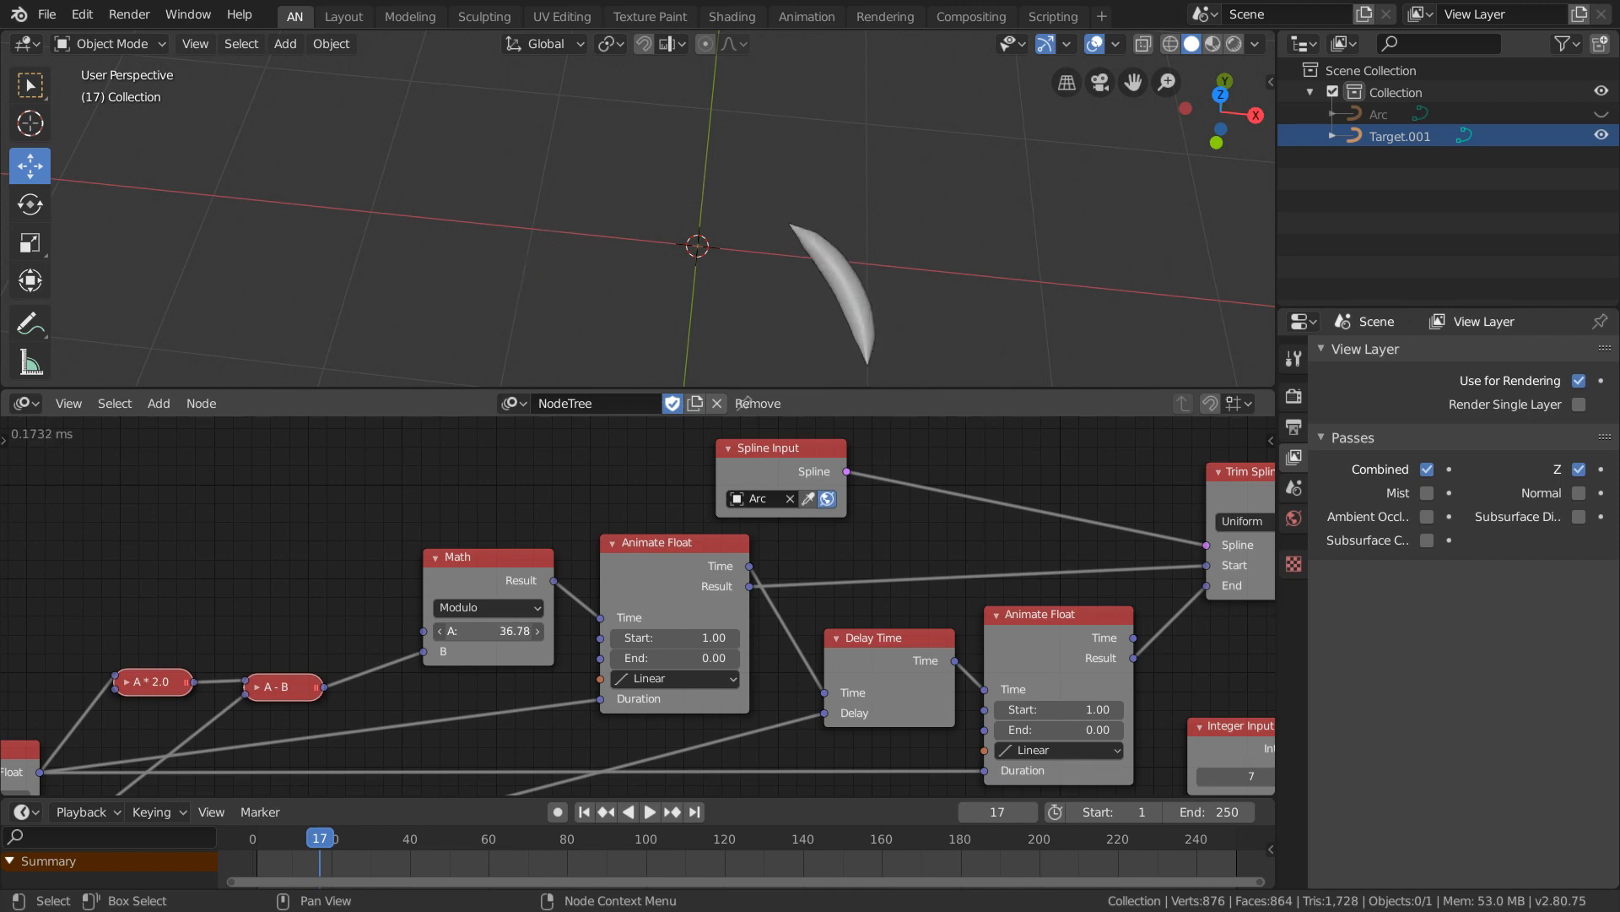
pyautogui.moveTo(472, 635)
pyautogui.mouseDown()
pyautogui.moveTo(515, 635)
pyautogui.moveTo(473, 635)
pyautogui.mouseUp()
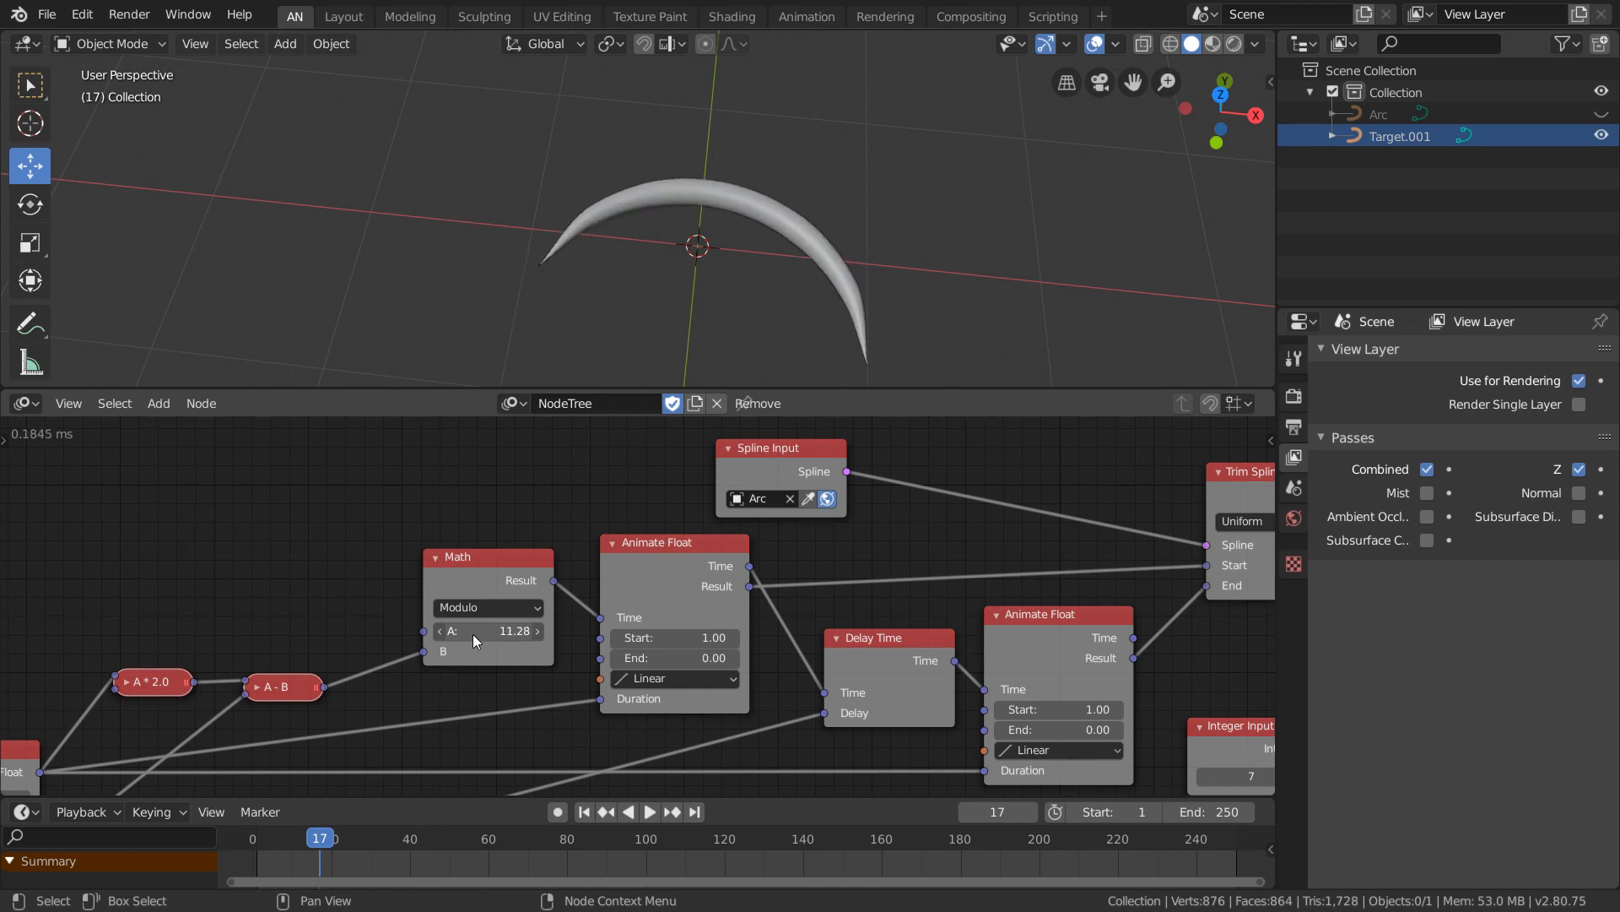
# Add a Bezier circle with a 1 m radius at the origin and hide it in the viewport.
pyautogui.hotkey('shift', 'a')
pyautogui.moveTo(459, 253)
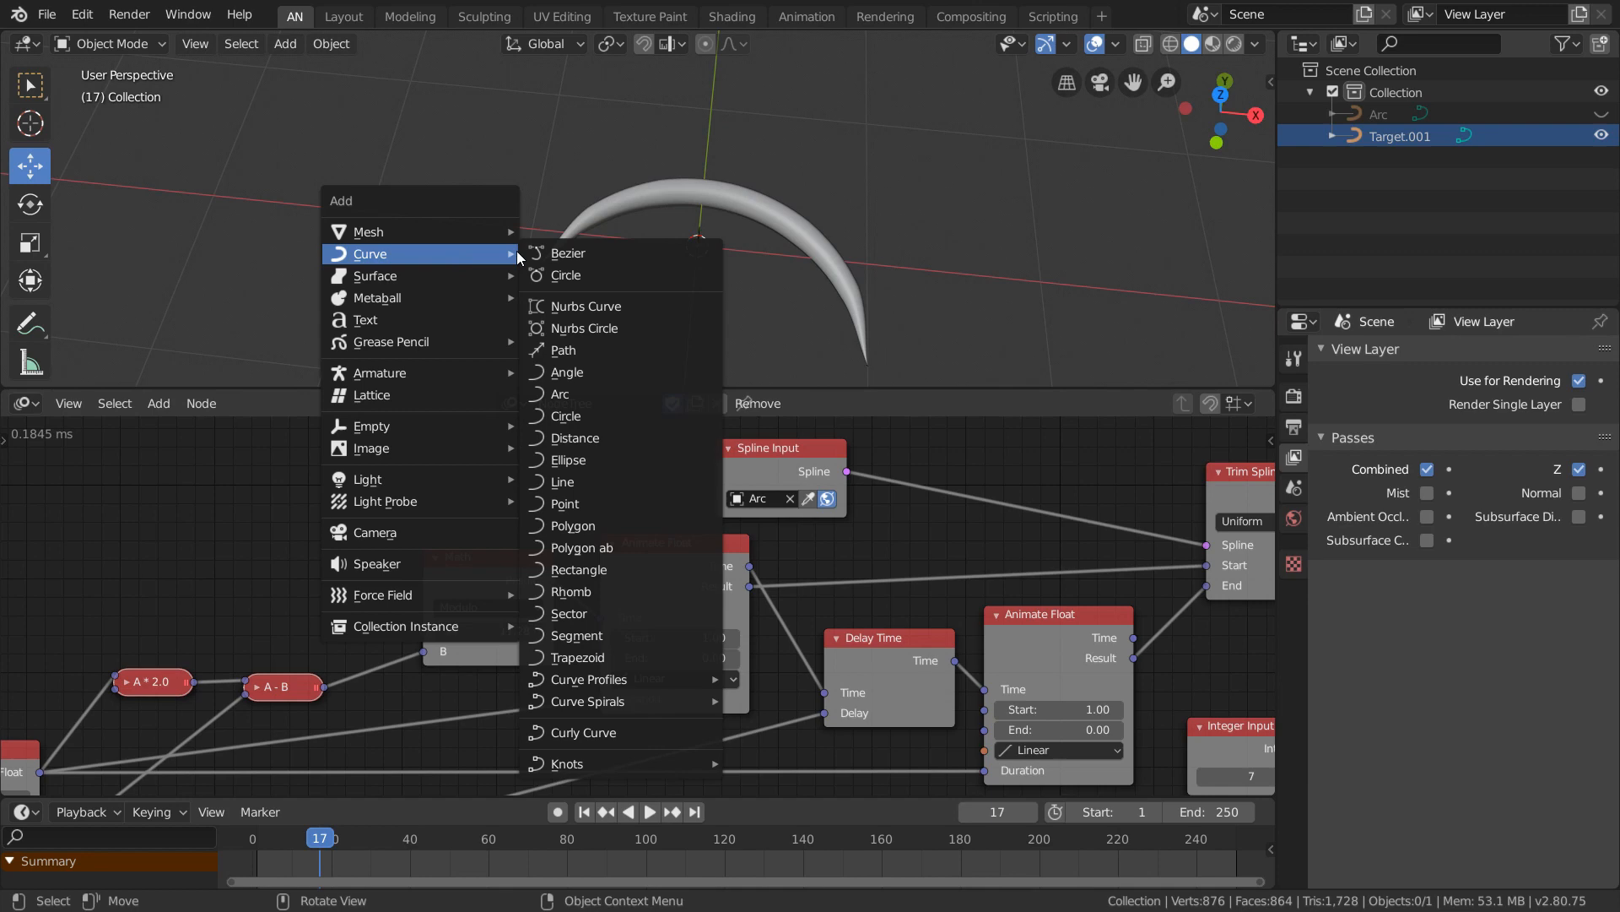
pyautogui.click(595, 277)
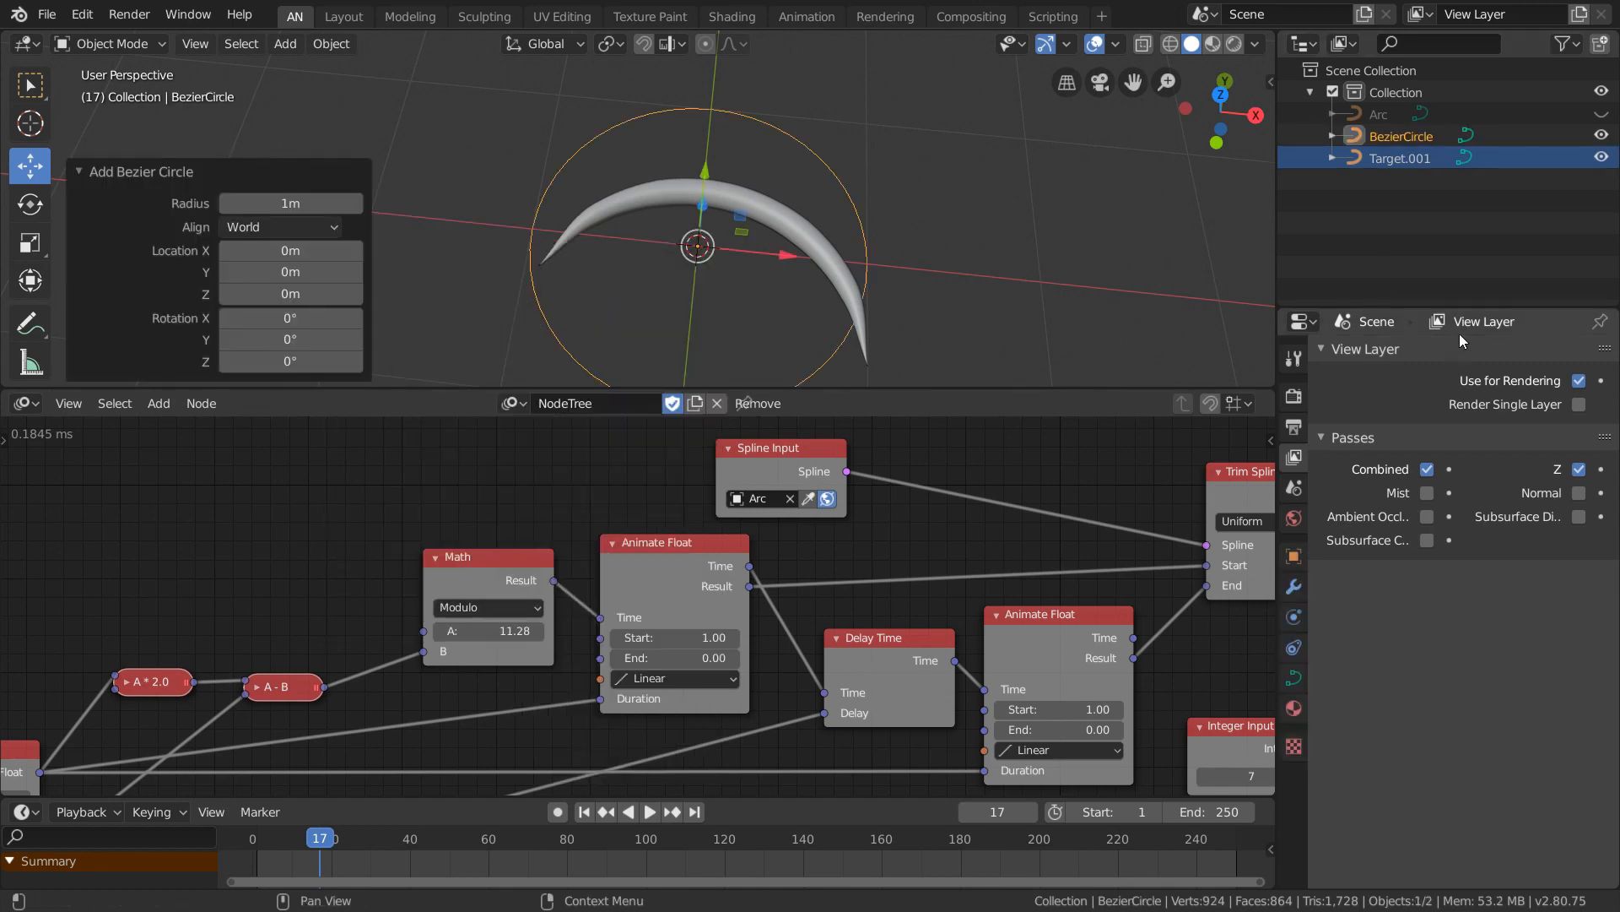
pyautogui.click(1601, 135)
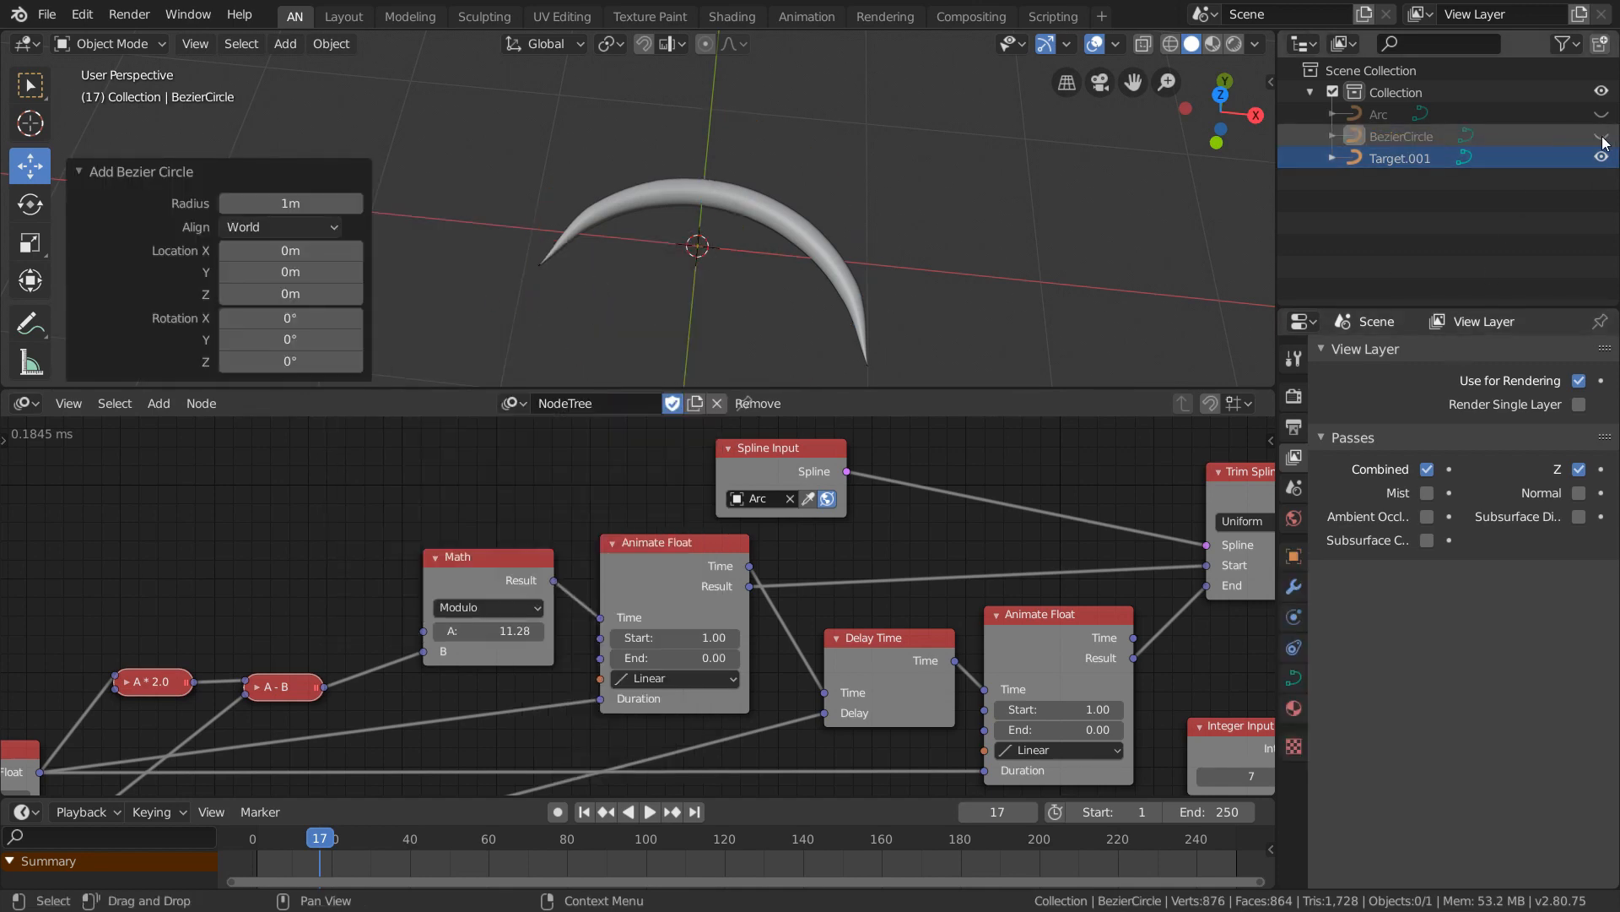
# Replace the Arc in the Spline Input node with the BezierCircle object and inspect the trimmed circle.
pyautogui.click(756, 498)
pyautogui.click(815, 547)
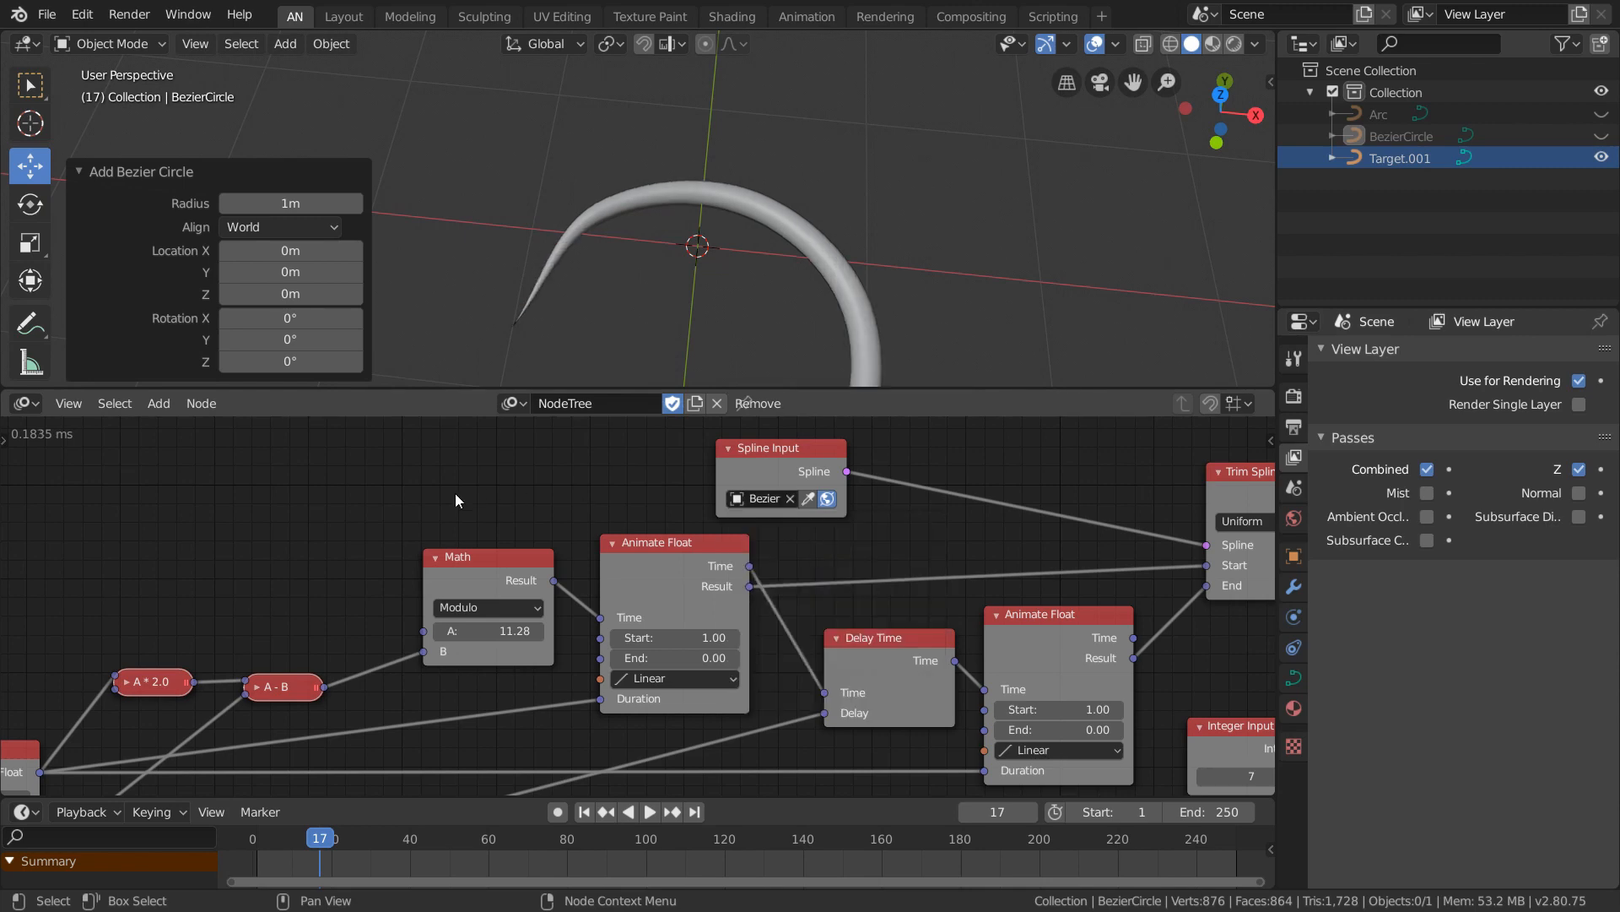
pyautogui.moveTo(648, 274); pyautogui.dragTo(575, 337, button='middle')
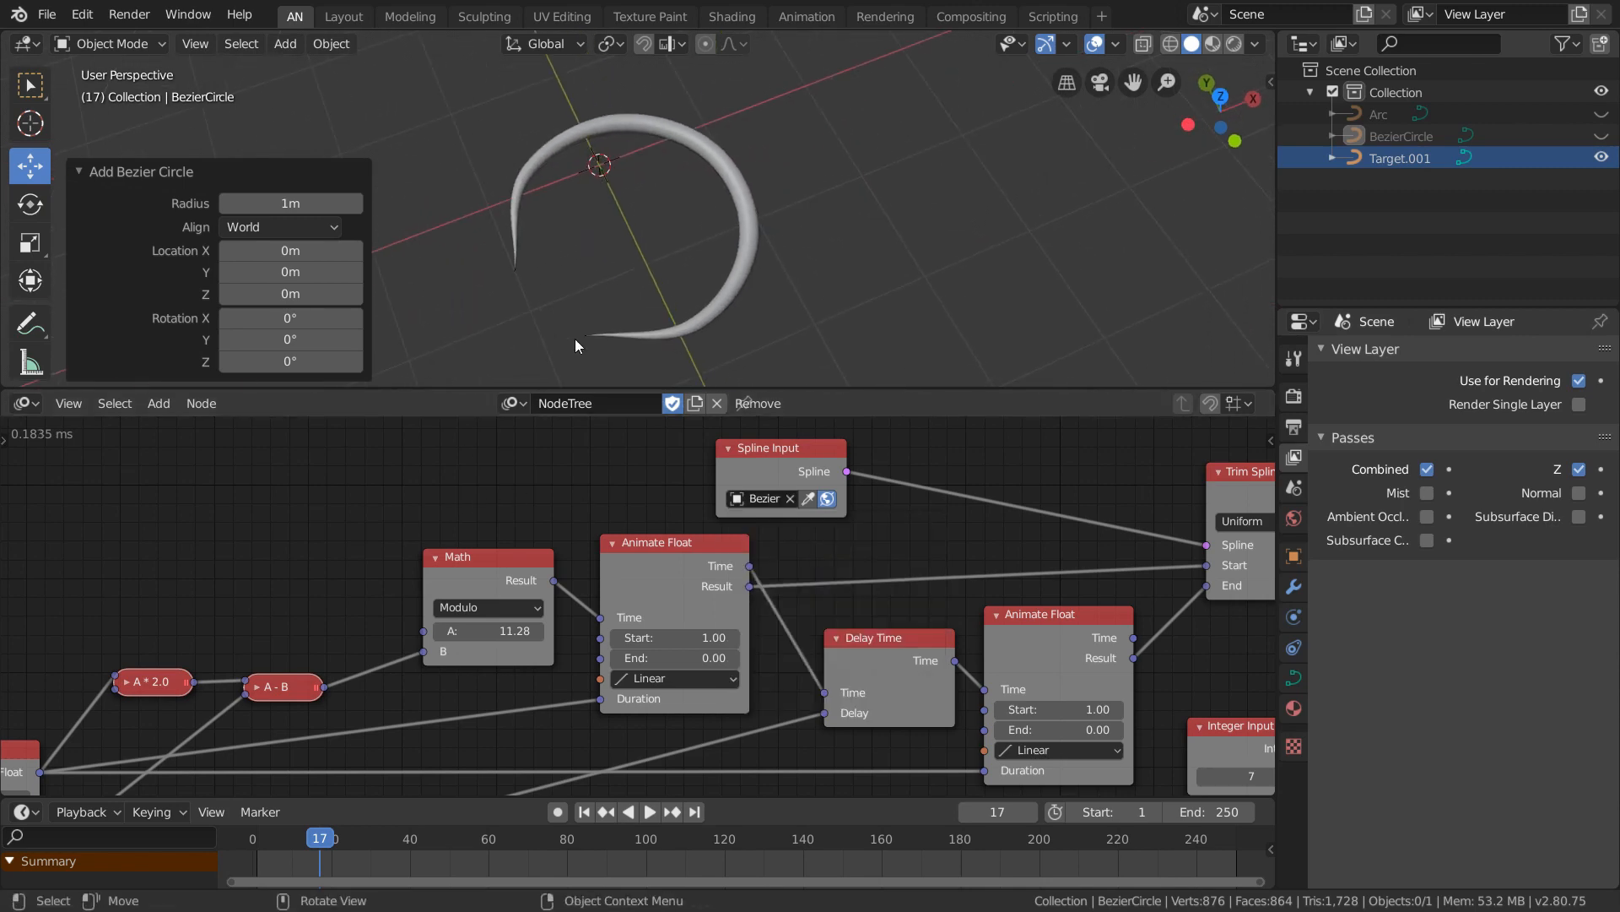
# Set the Integer Input node that drives the spline sample amount to 50.
pyautogui.moveTo(991, 542); pyautogui.dragTo(144, 521, button='middle')
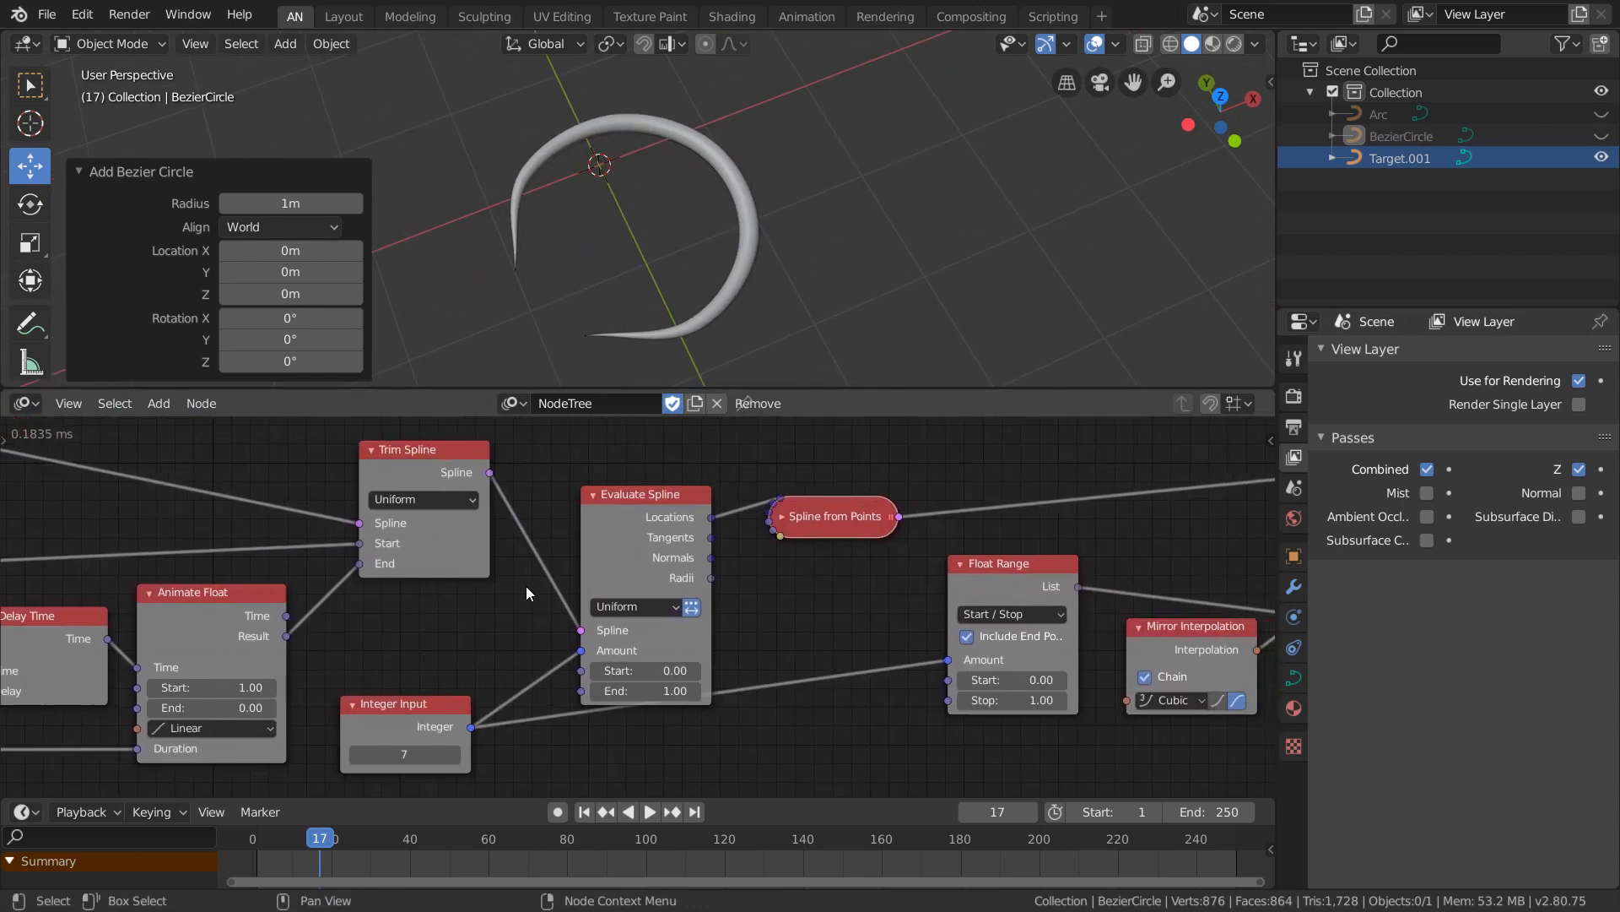
pyautogui.moveTo(355, 599); pyautogui.dragTo(427, 550, button='middle')
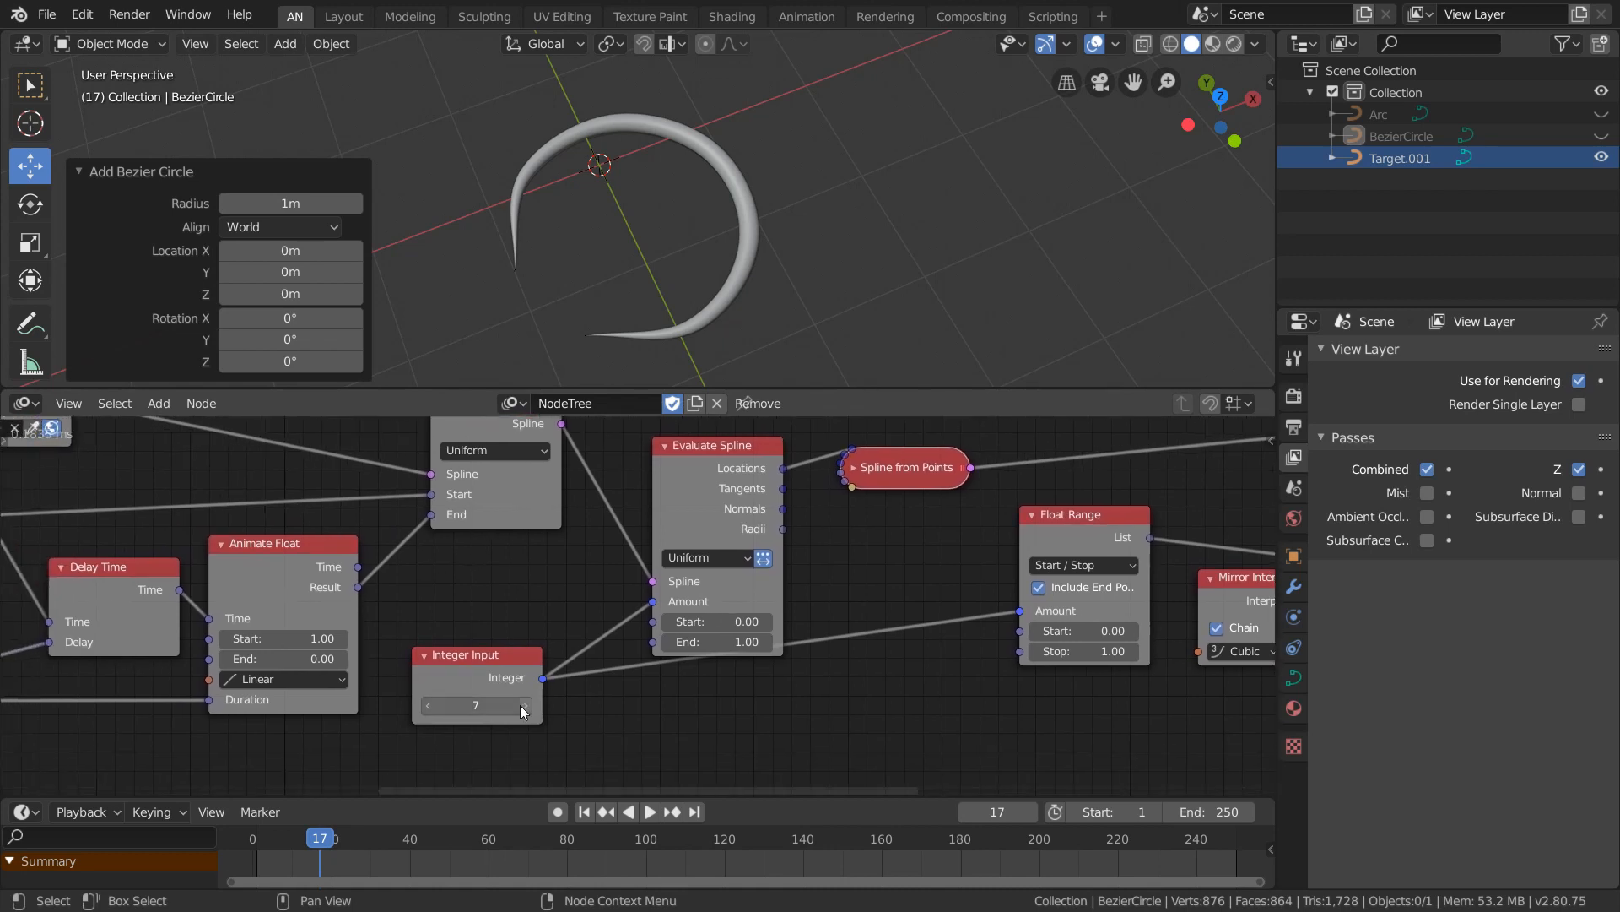
pyautogui.moveTo(470, 705)
pyautogui.mouseDown()
pyautogui.moveTo(497, 705)
pyautogui.moveTo(480, 705)
pyautogui.mouseUp()
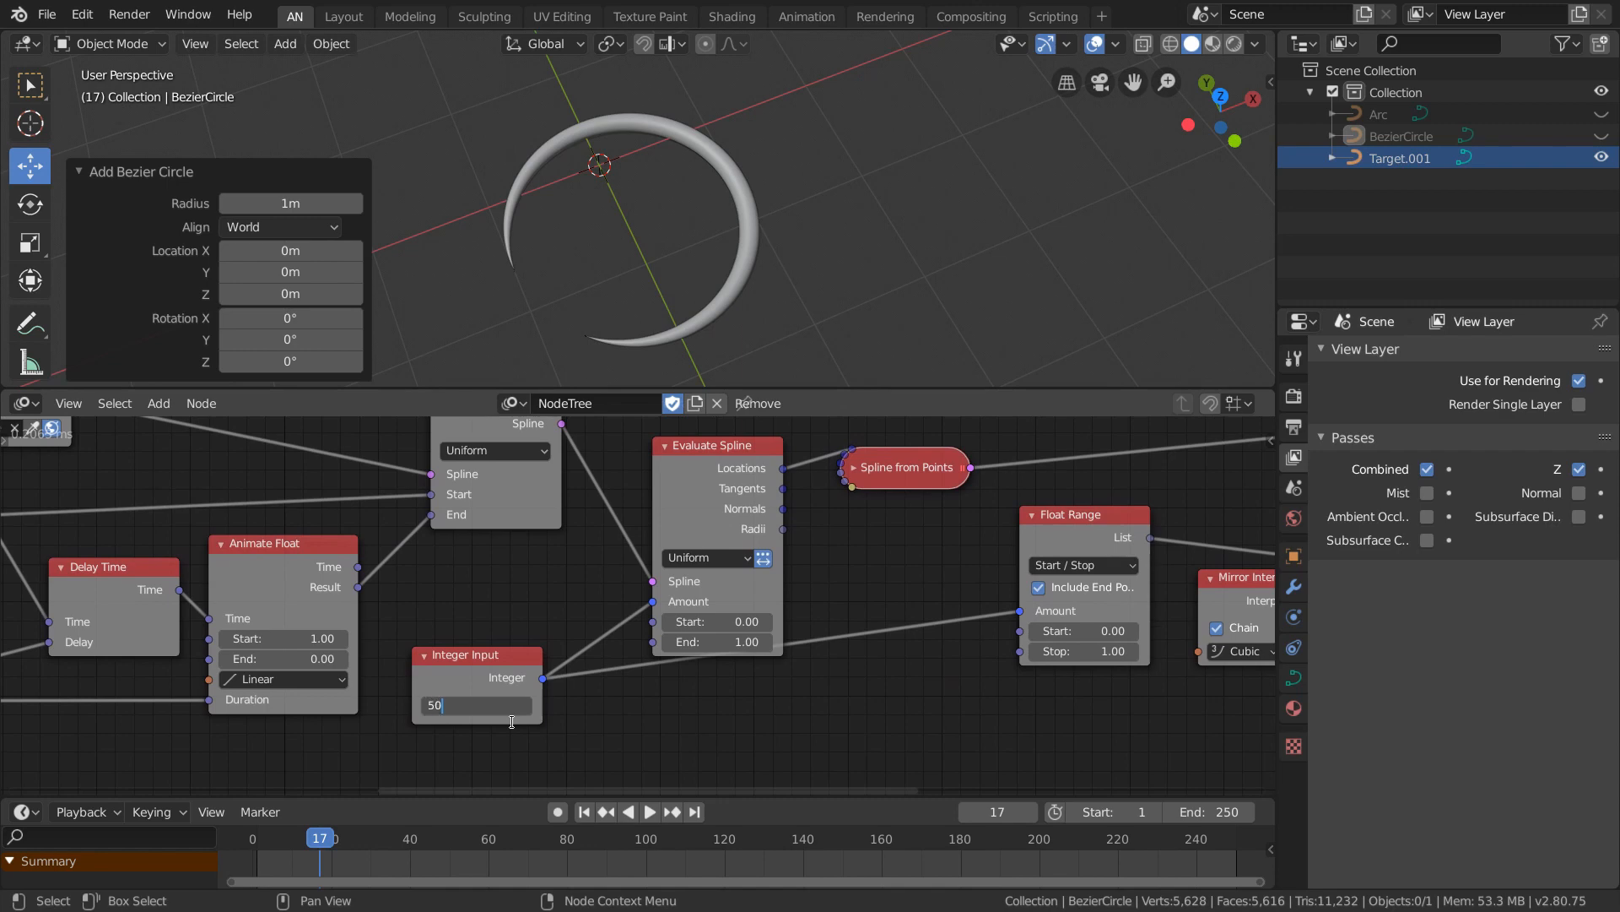
pyautogui.press('Return')
# Scrub the Modulo Math node's A value to test the circle's animation, ending at -7.56.
pyautogui.moveTo(178, 553); pyautogui.dragTo(800, 692, button='middle')
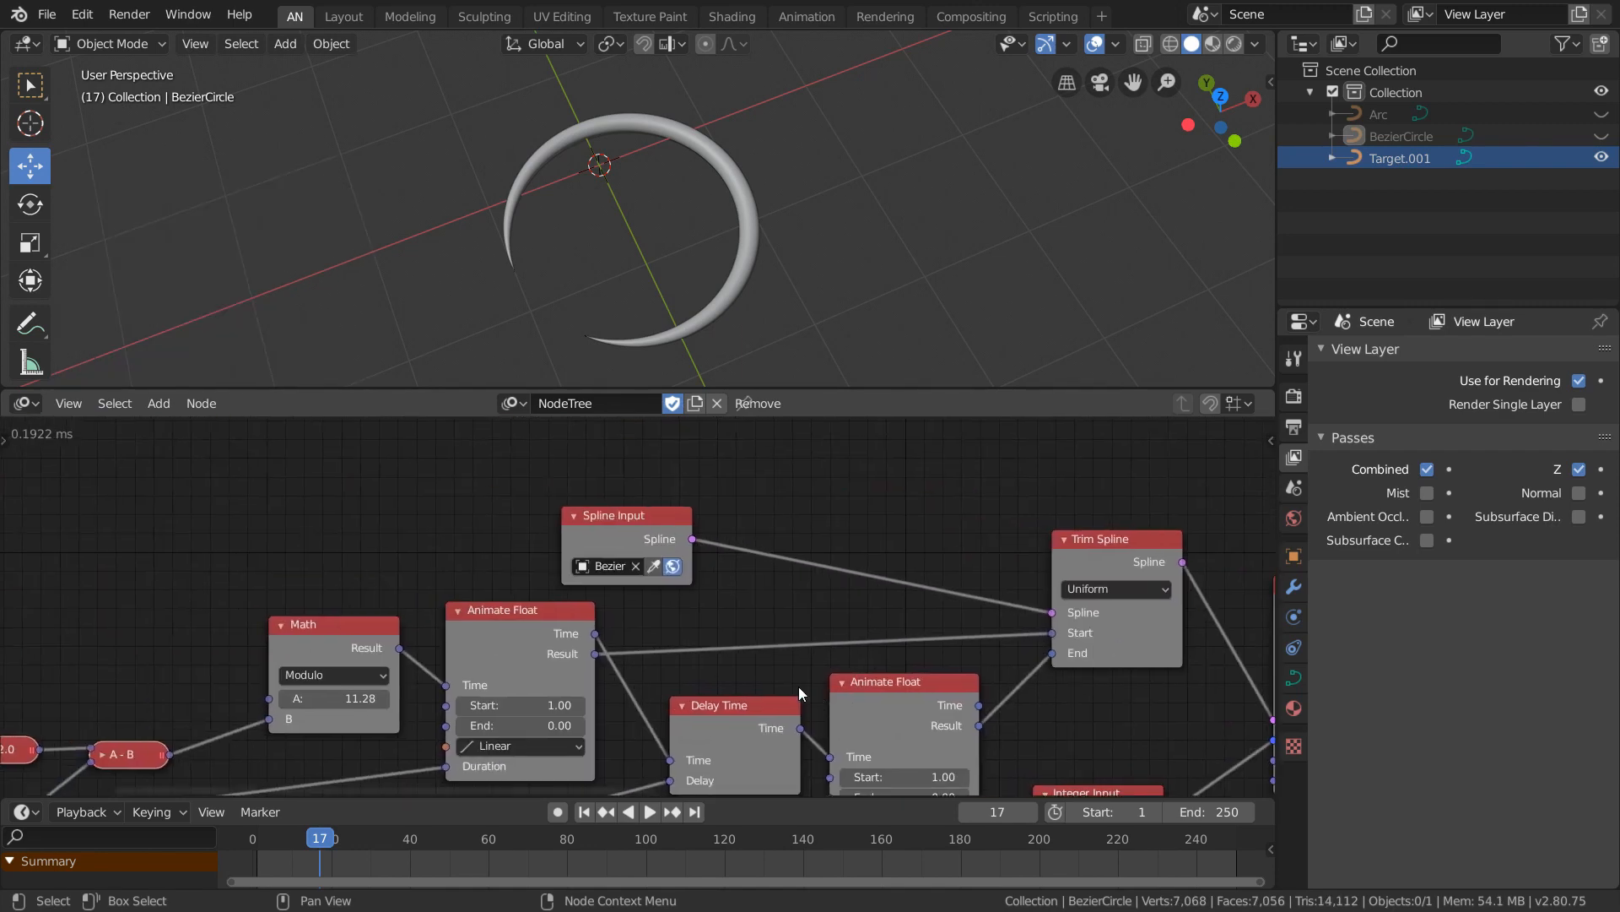
pyautogui.moveTo(664, 617); pyautogui.dragTo(653, 549, button='middle')
pyautogui.moveTo(317, 625); pyautogui.dragTo(44, 625)
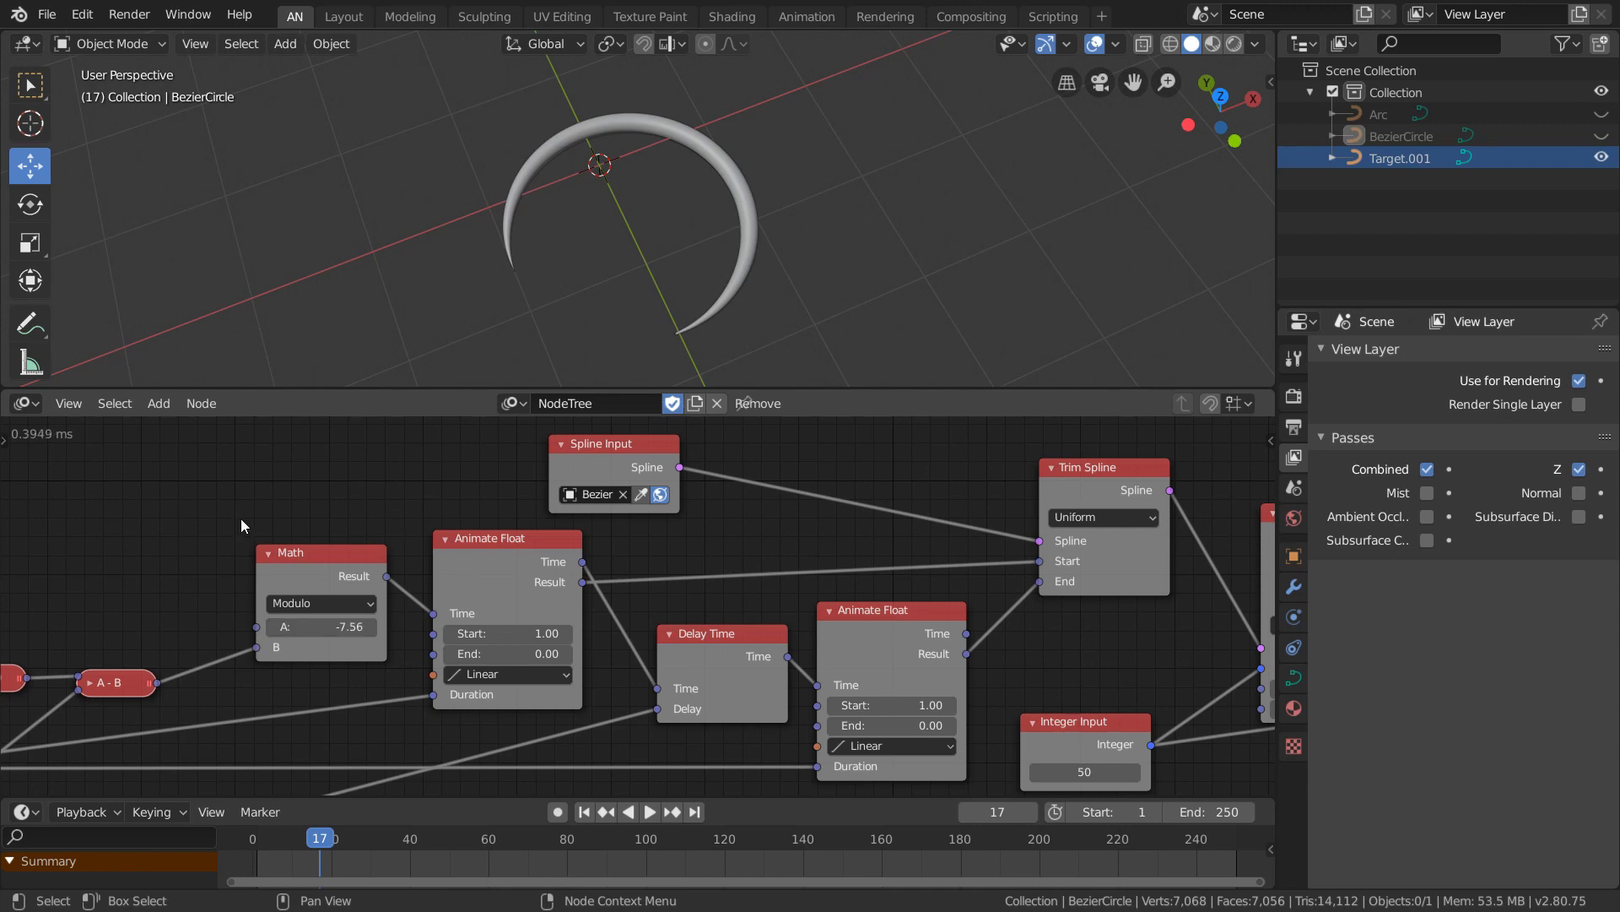
pyautogui.moveTo(241, 525); pyautogui.dragTo(428, 540, button='middle')
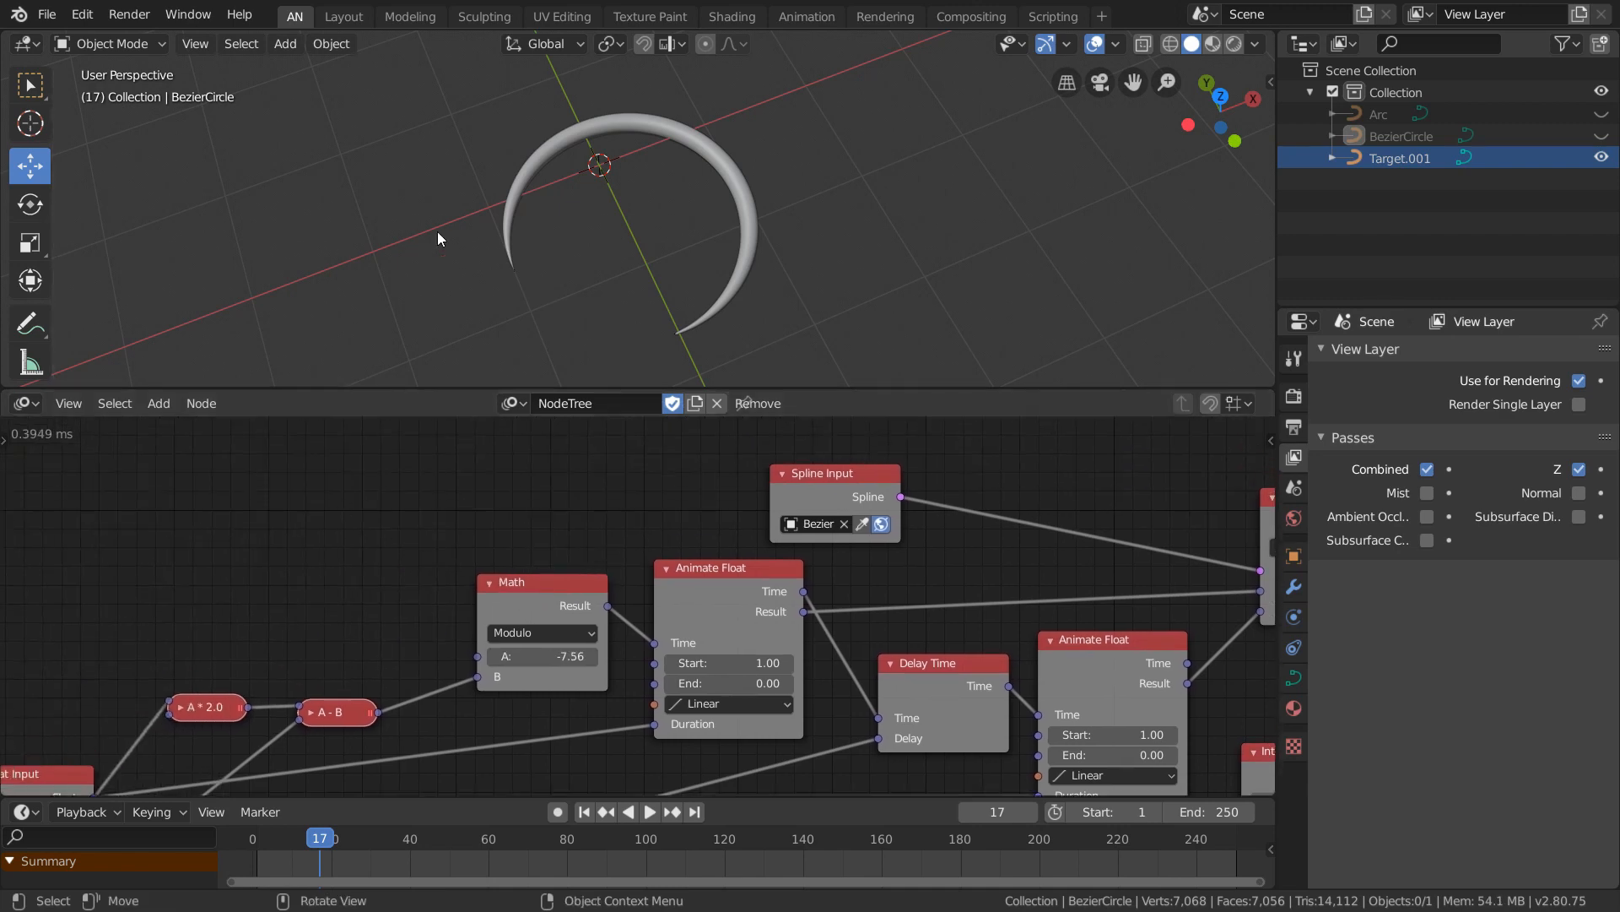
# Add a 2 m by 2 m Rectangle curve at the origin, make it 3D, and hide it in the viewport.
pyautogui.hotkey('shift', 'a')
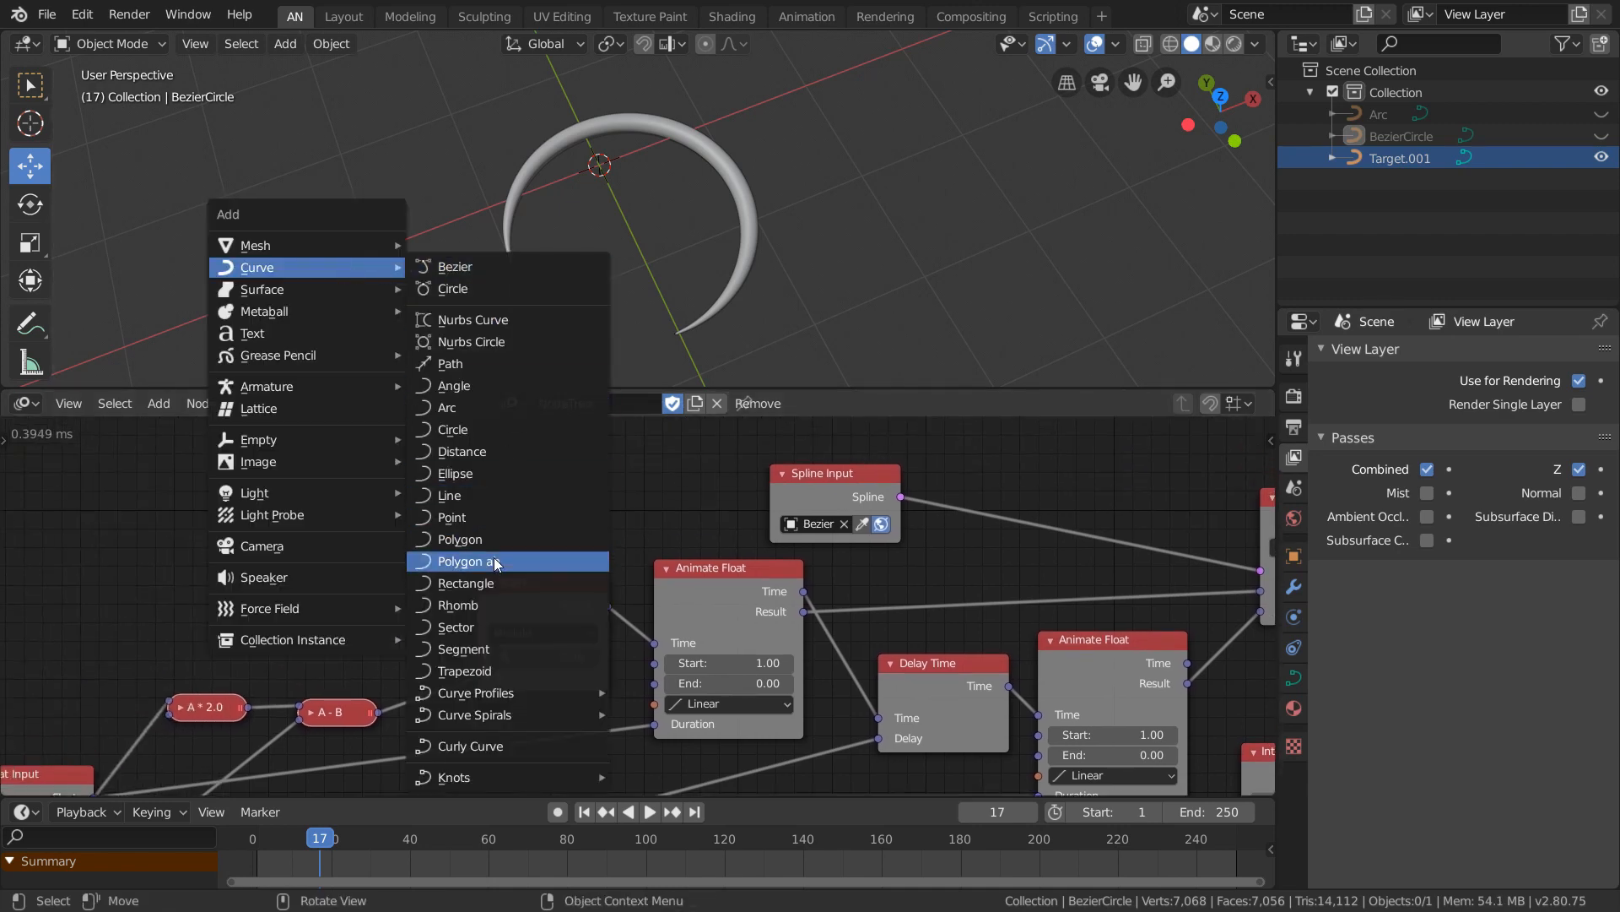
pyautogui.click(491, 582)
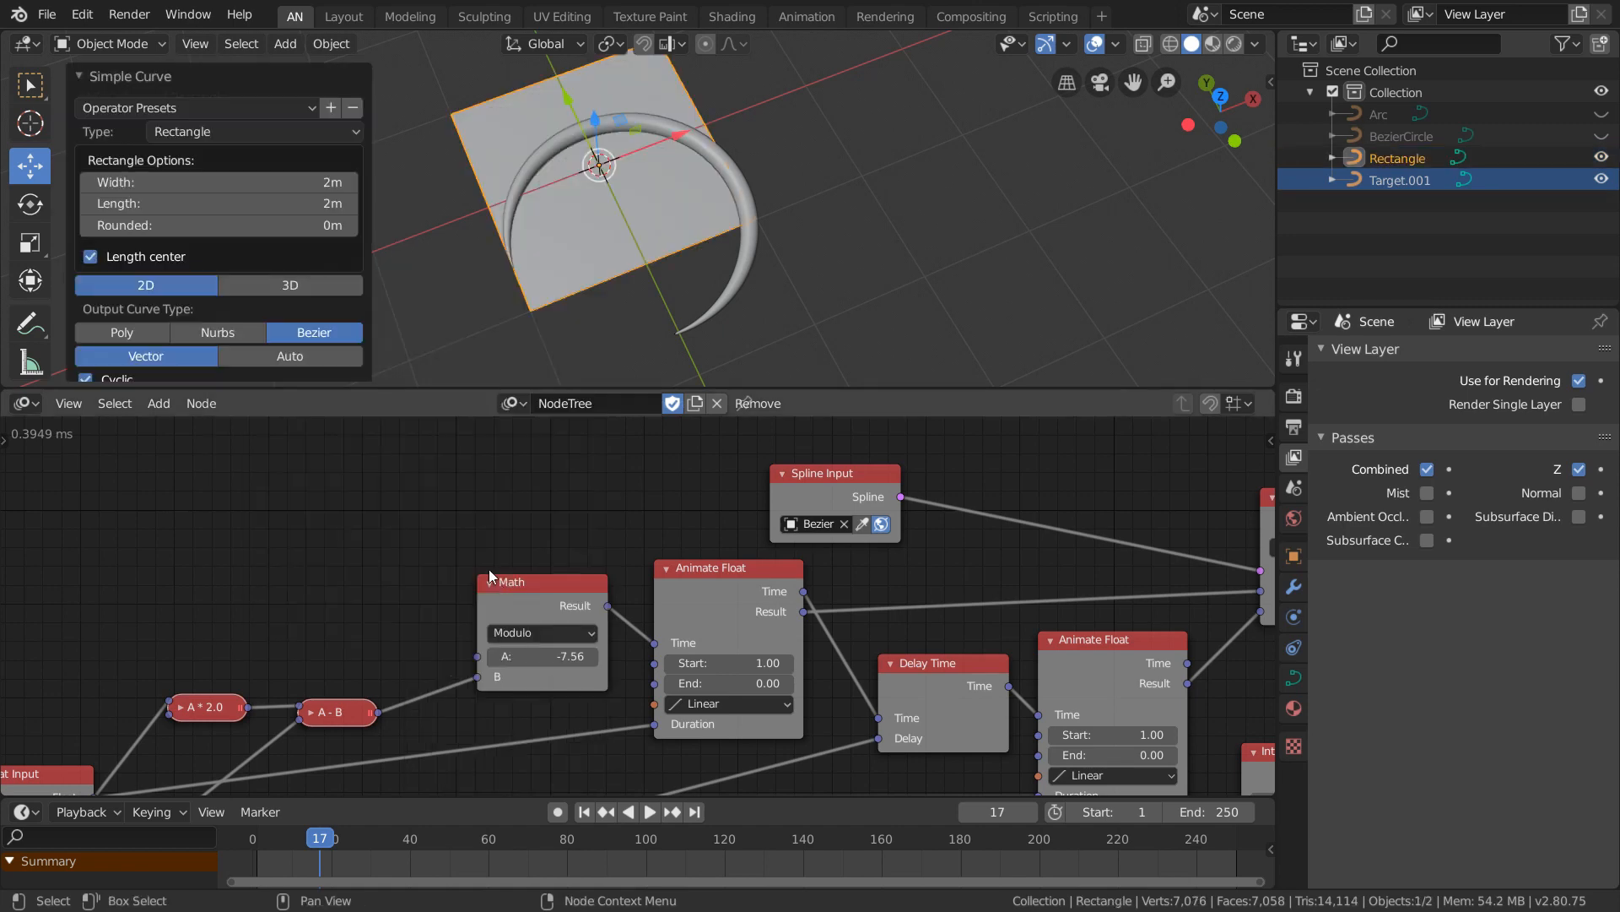
pyautogui.click(292, 284)
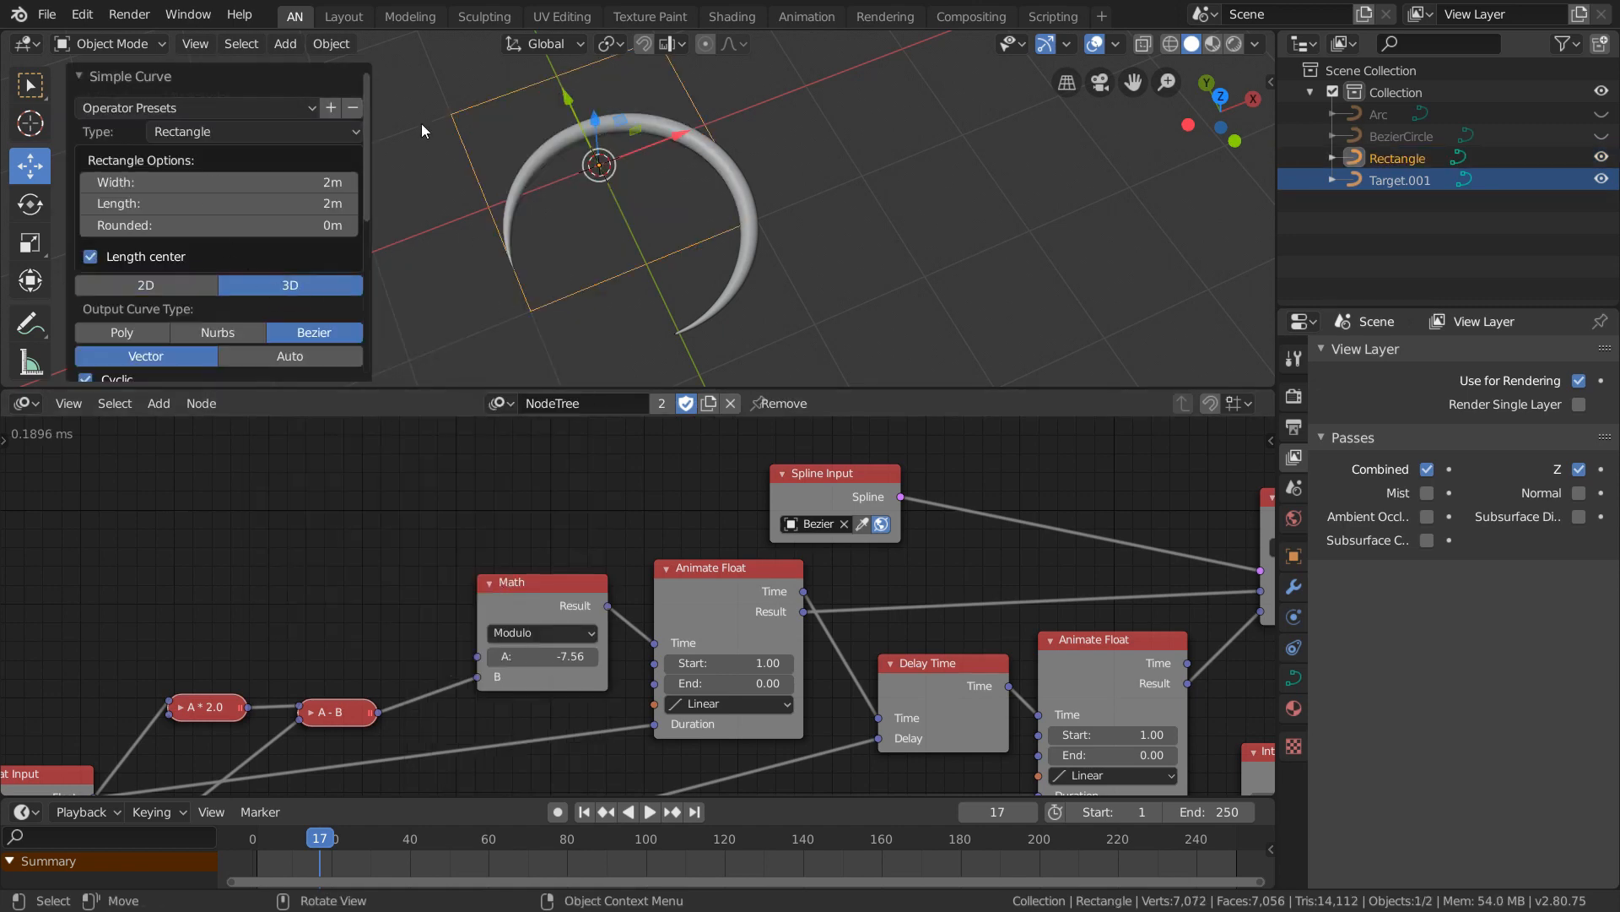
pyautogui.click(415, 286)
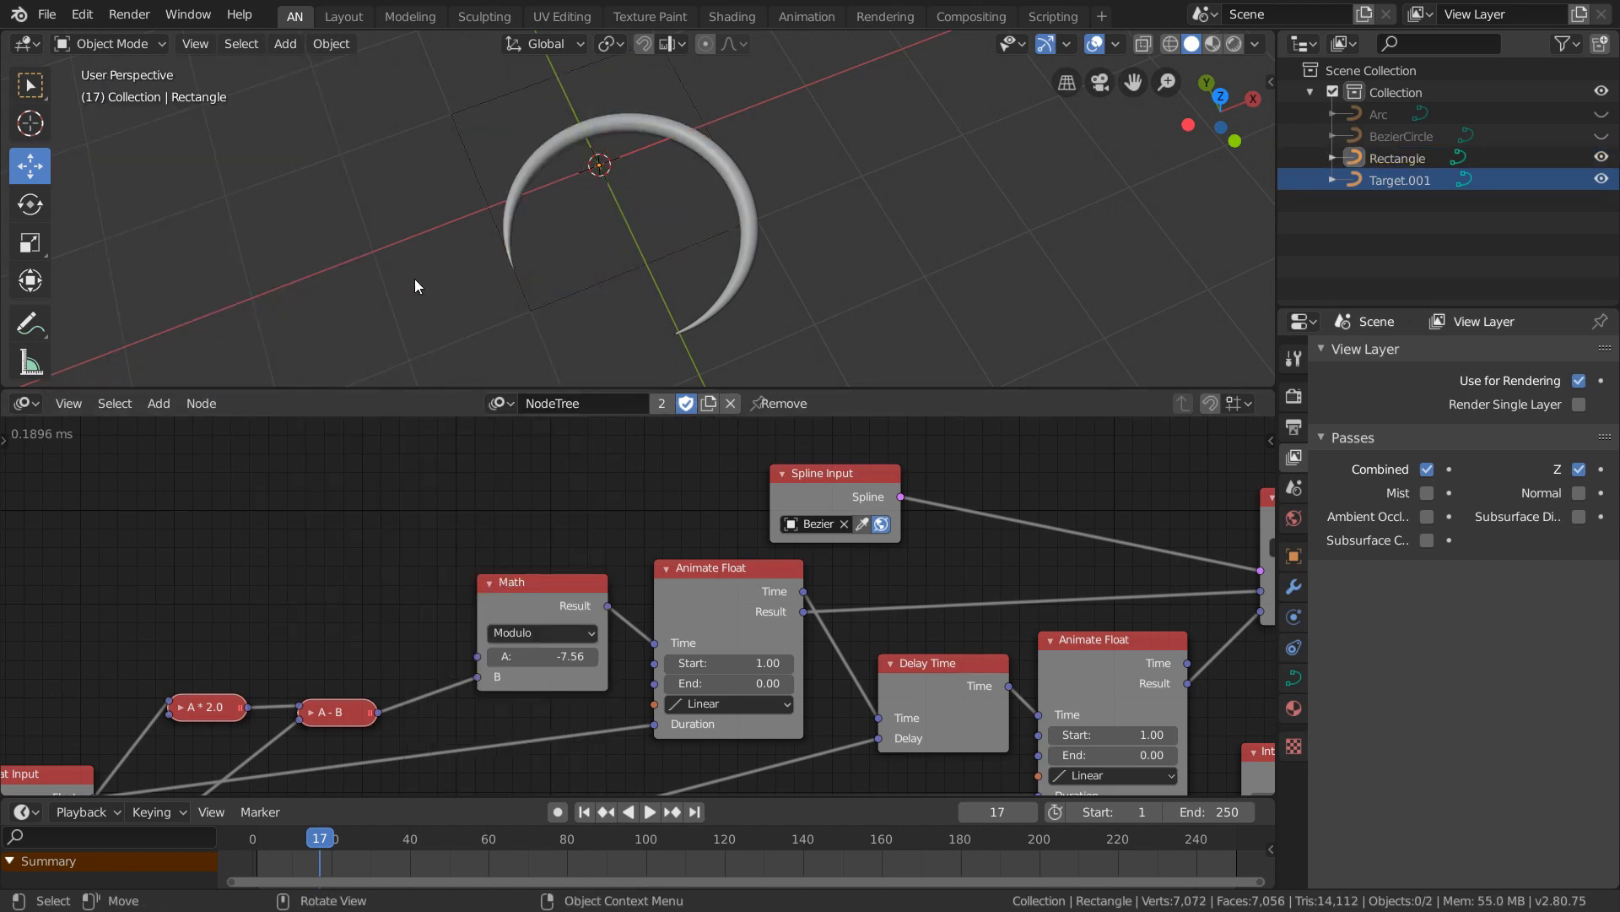
pyautogui.click(1601, 158)
# Replace the BezierCircle in the Spline Input node with the Rectangle object and set the Integer Input to 7.
pyautogui.moveTo(786, 524); pyautogui.dragTo(489, 516, button='middle')
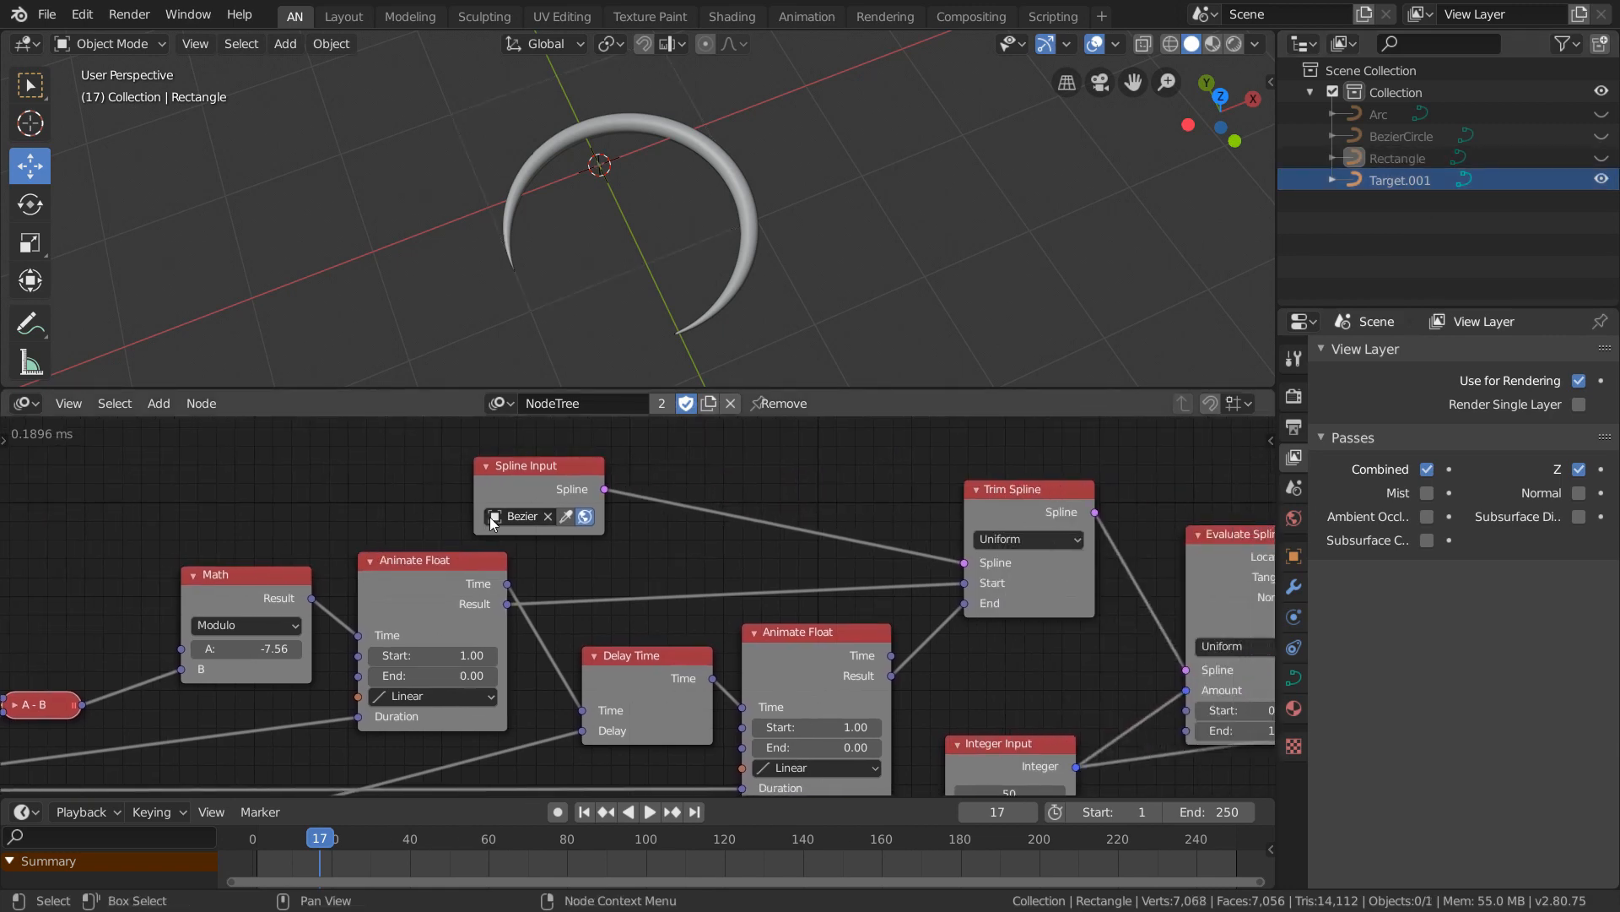
pyautogui.click(489, 516)
pyautogui.click(549, 579)
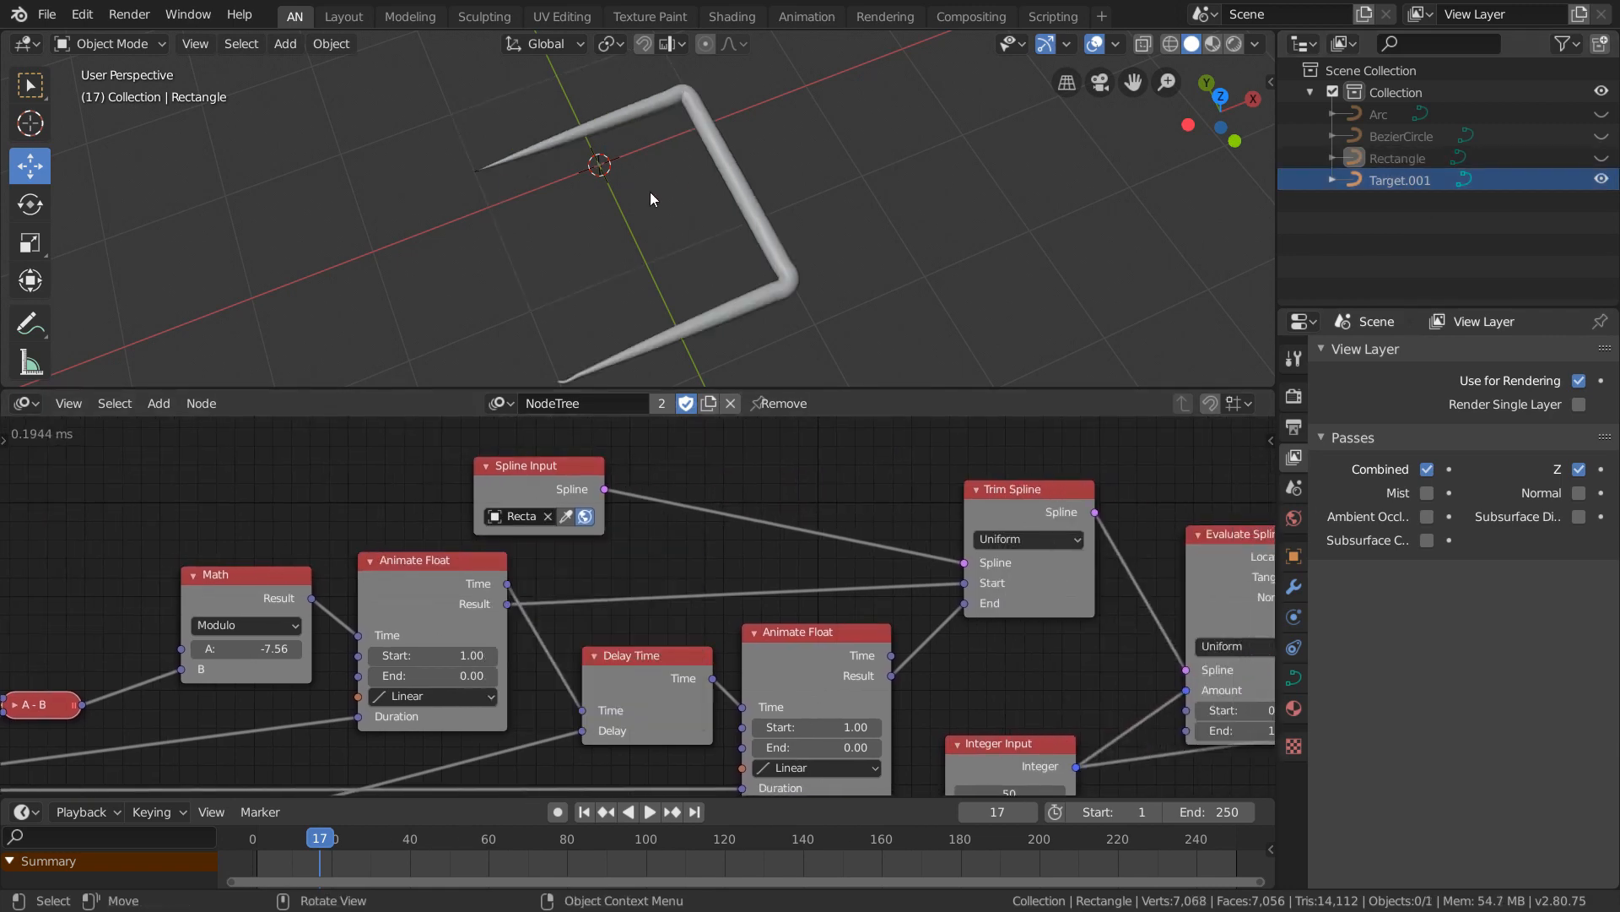
pyautogui.moveTo(756, 302); pyautogui.dragTo(731, 282, button='middle')
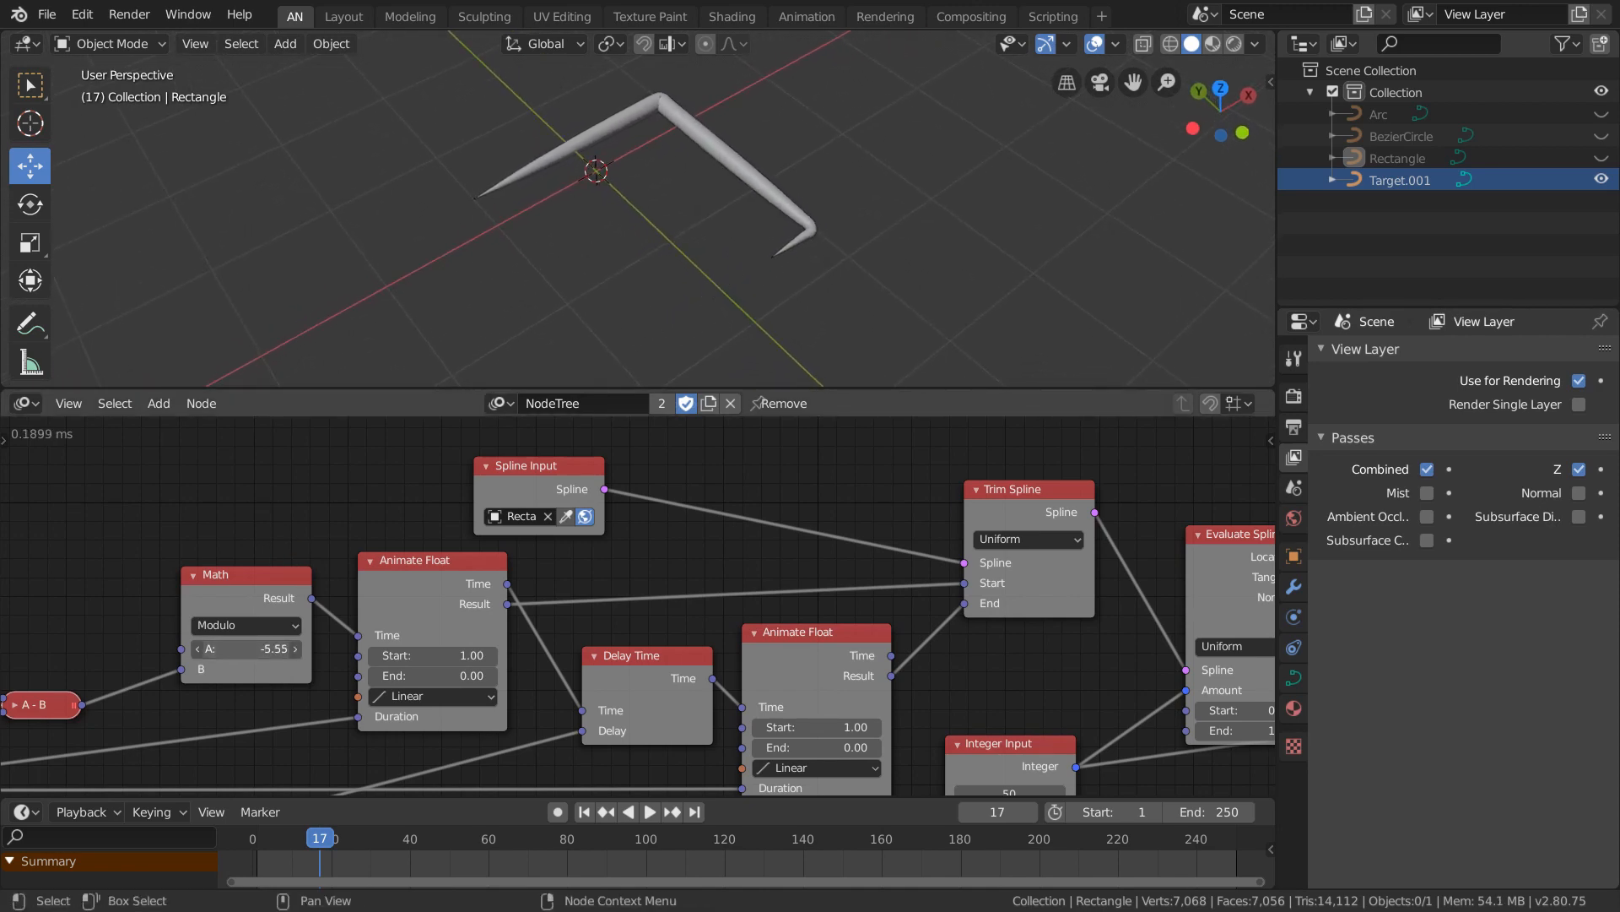
pyautogui.moveTo(1092, 636); pyautogui.dragTo(830, 545, button='middle')
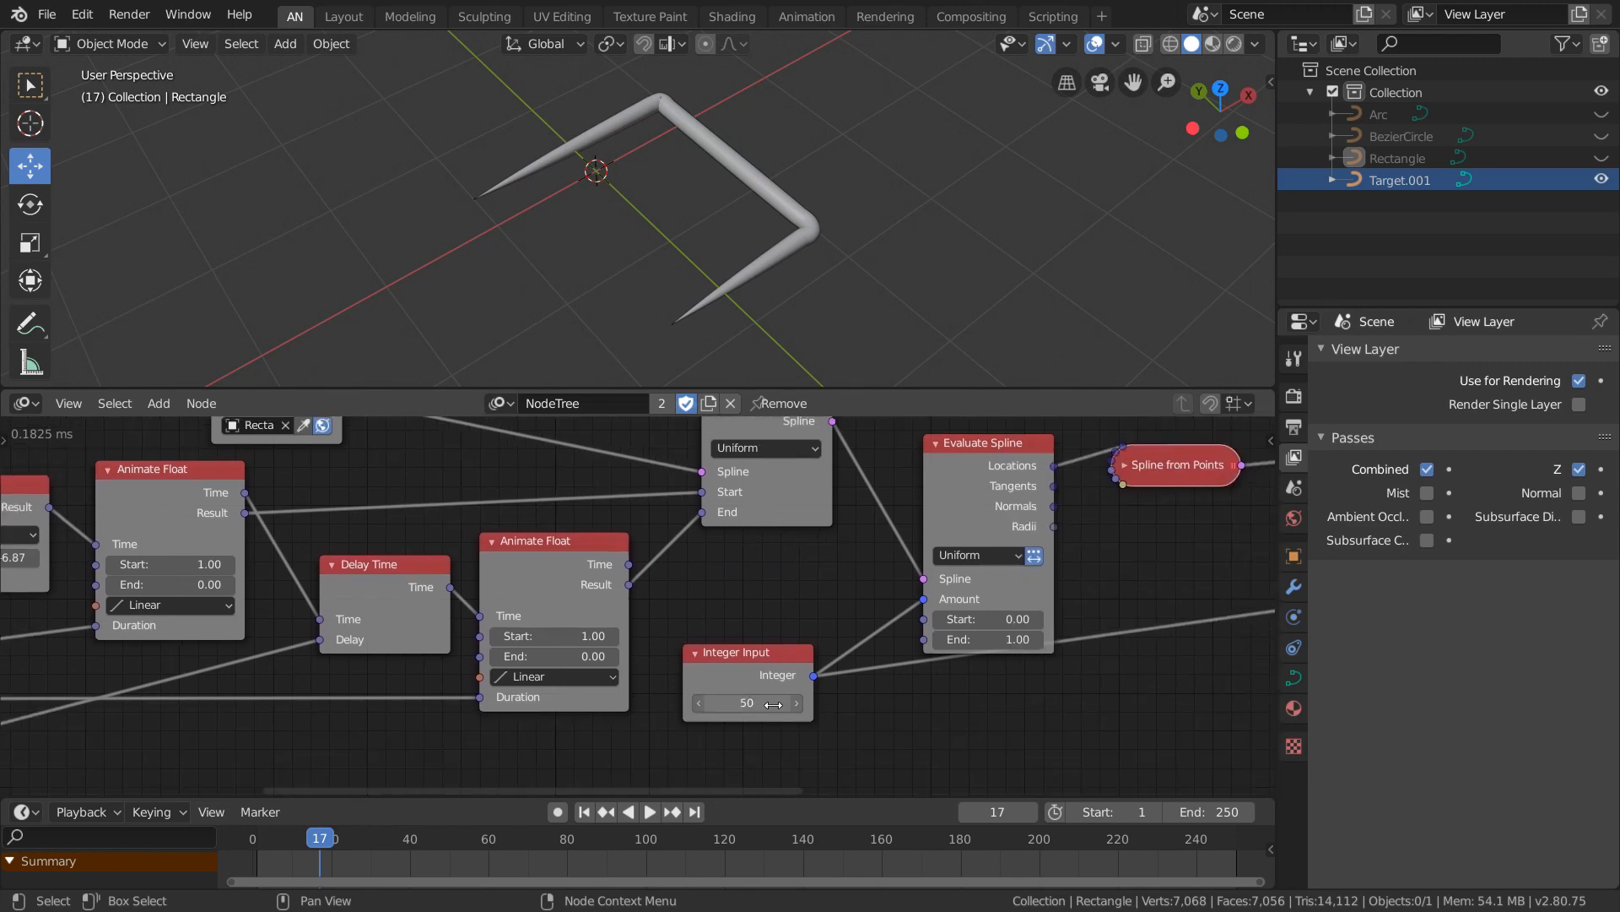
pyautogui.moveTo(750, 703)
pyautogui.mouseDown()
pyautogui.moveTo(701, 703)
pyautogui.moveTo(732, 703)
pyautogui.mouseUp()
# Link Set Spline Radius directly to the Curve Object Output's Spline input and move the Smooth Bezier Spline node aside.
pyautogui.moveTo(1165, 508); pyautogui.dragTo(316, 537, button='middle')
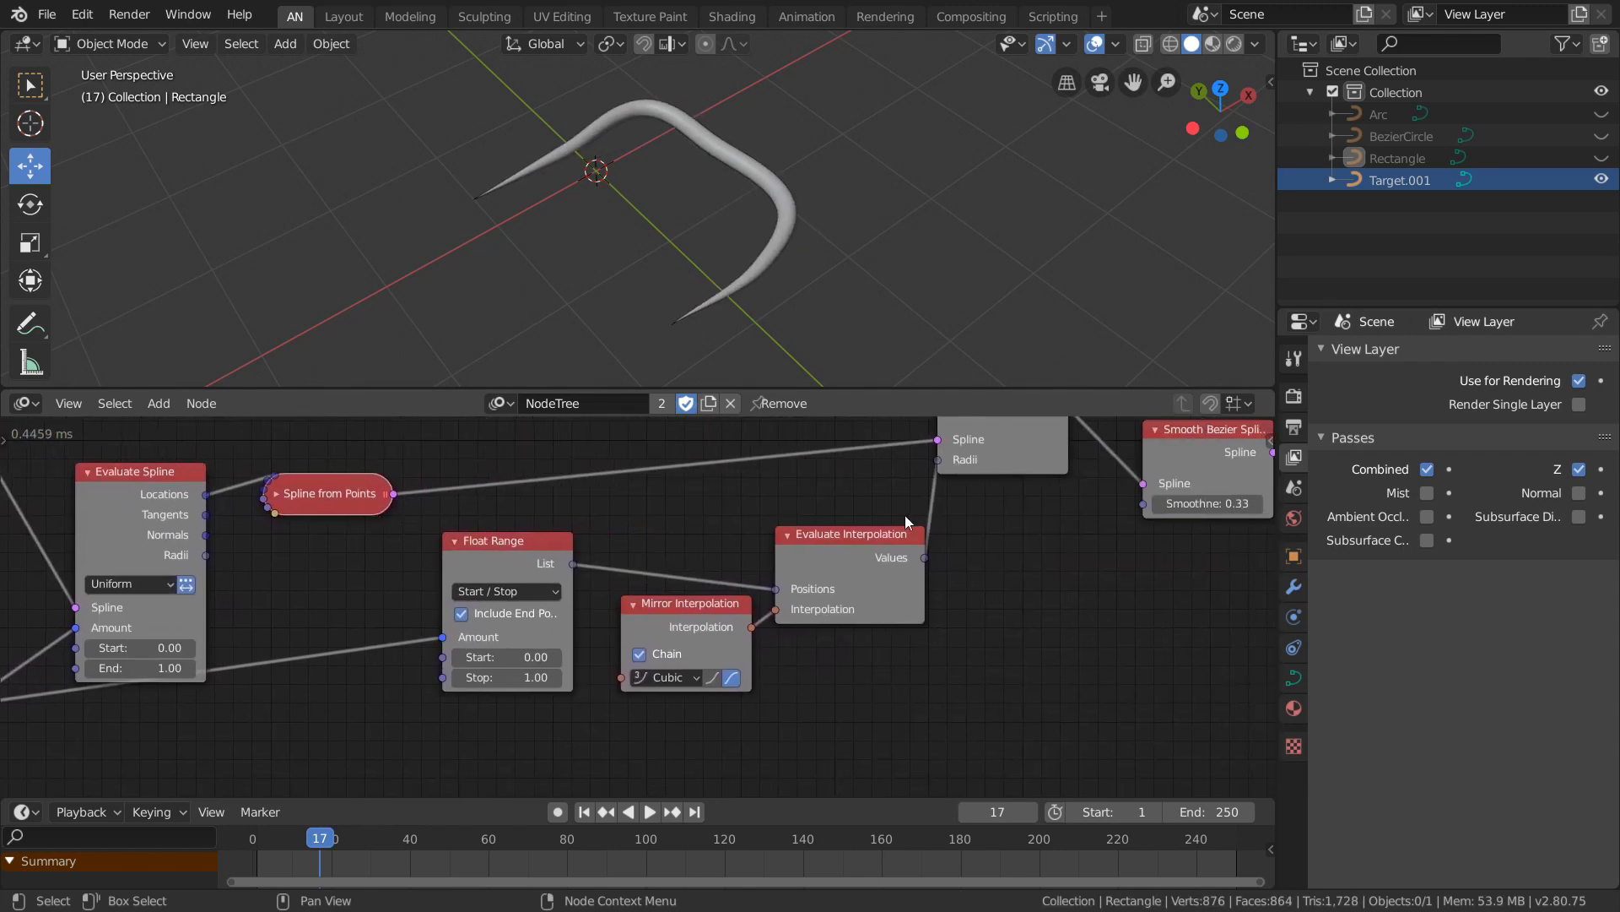
pyautogui.moveTo(907, 522); pyautogui.dragTo(542, 626, button='middle')
pyautogui.moveTo(703, 512); pyautogui.dragTo(878, 534)
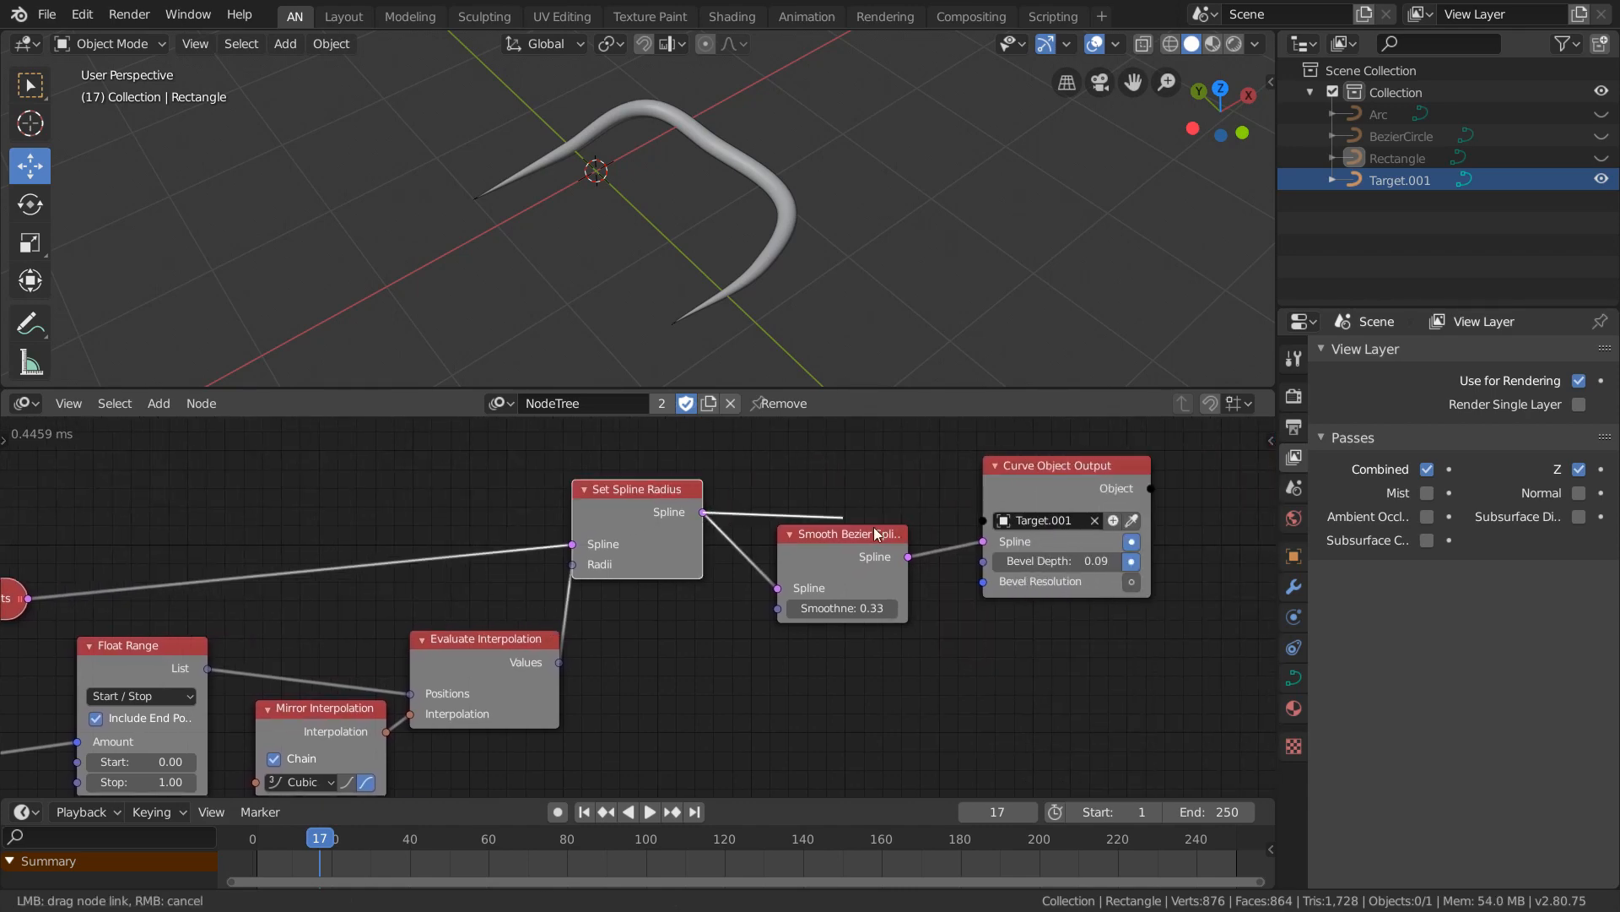
pyautogui.moveTo(1004, 553); pyautogui.dragTo(983, 541)
pyautogui.moveTo(844, 533); pyautogui.dragTo(887, 753)
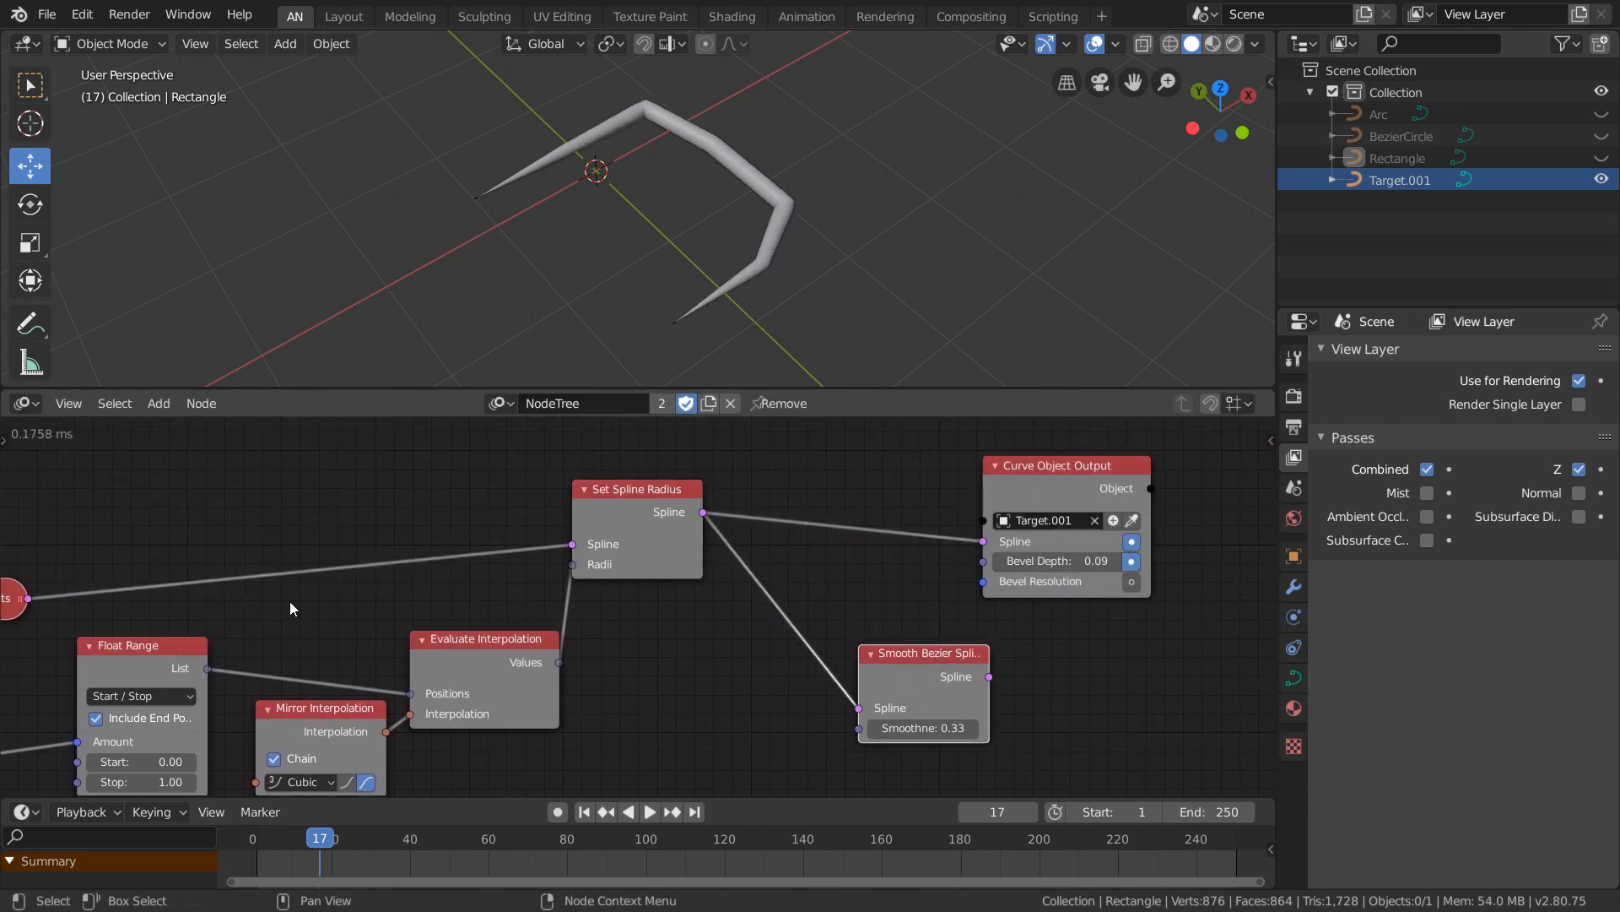
# Scrub the Modulo Math node's A value back and forth to test the unsmoothed, low-resolution rectangle's animation.
pyautogui.moveTo(204, 612); pyautogui.dragTo(768, 606, button='middle')
pyautogui.moveTo(433, 592); pyautogui.dragTo(896, 538, button='middle')
pyautogui.moveTo(446, 561)
pyautogui.mouseDown(button='middle')
pyautogui.moveTo(657, 575)
pyautogui.moveTo(908, 539)
pyautogui.mouseUp(button='middle')
pyautogui.moveTo(289, 536); pyautogui.dragTo(299, 533, button='middle')
pyautogui.moveTo(291, 606); pyautogui.dragTo(380, 606)
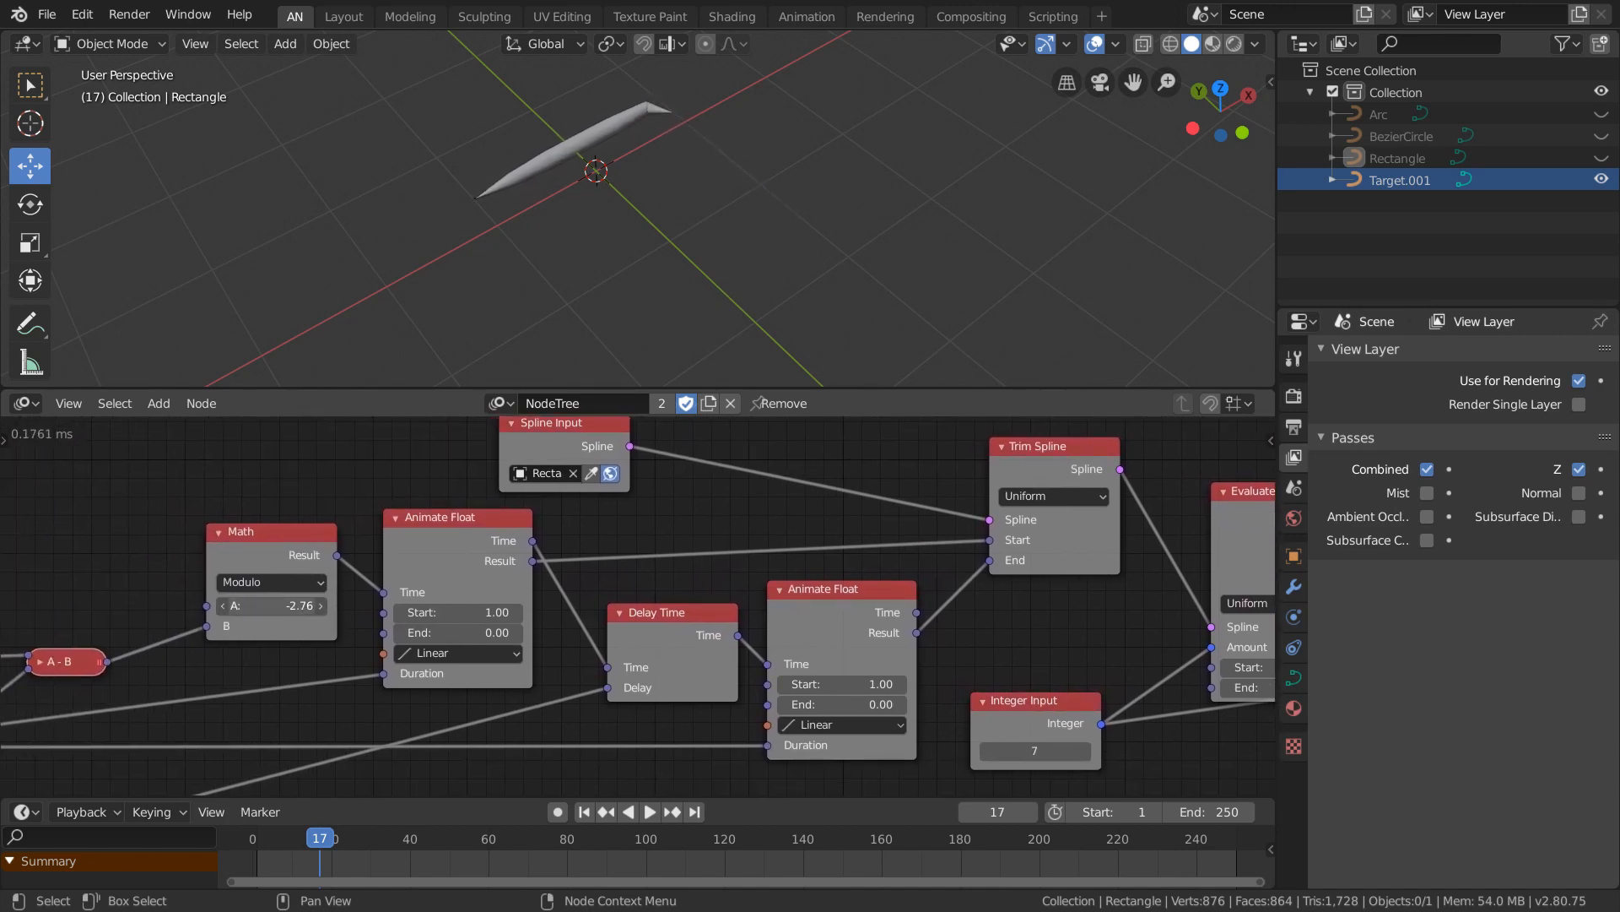
pyautogui.moveTo(490, 606); pyautogui.dragTo(149, 606)
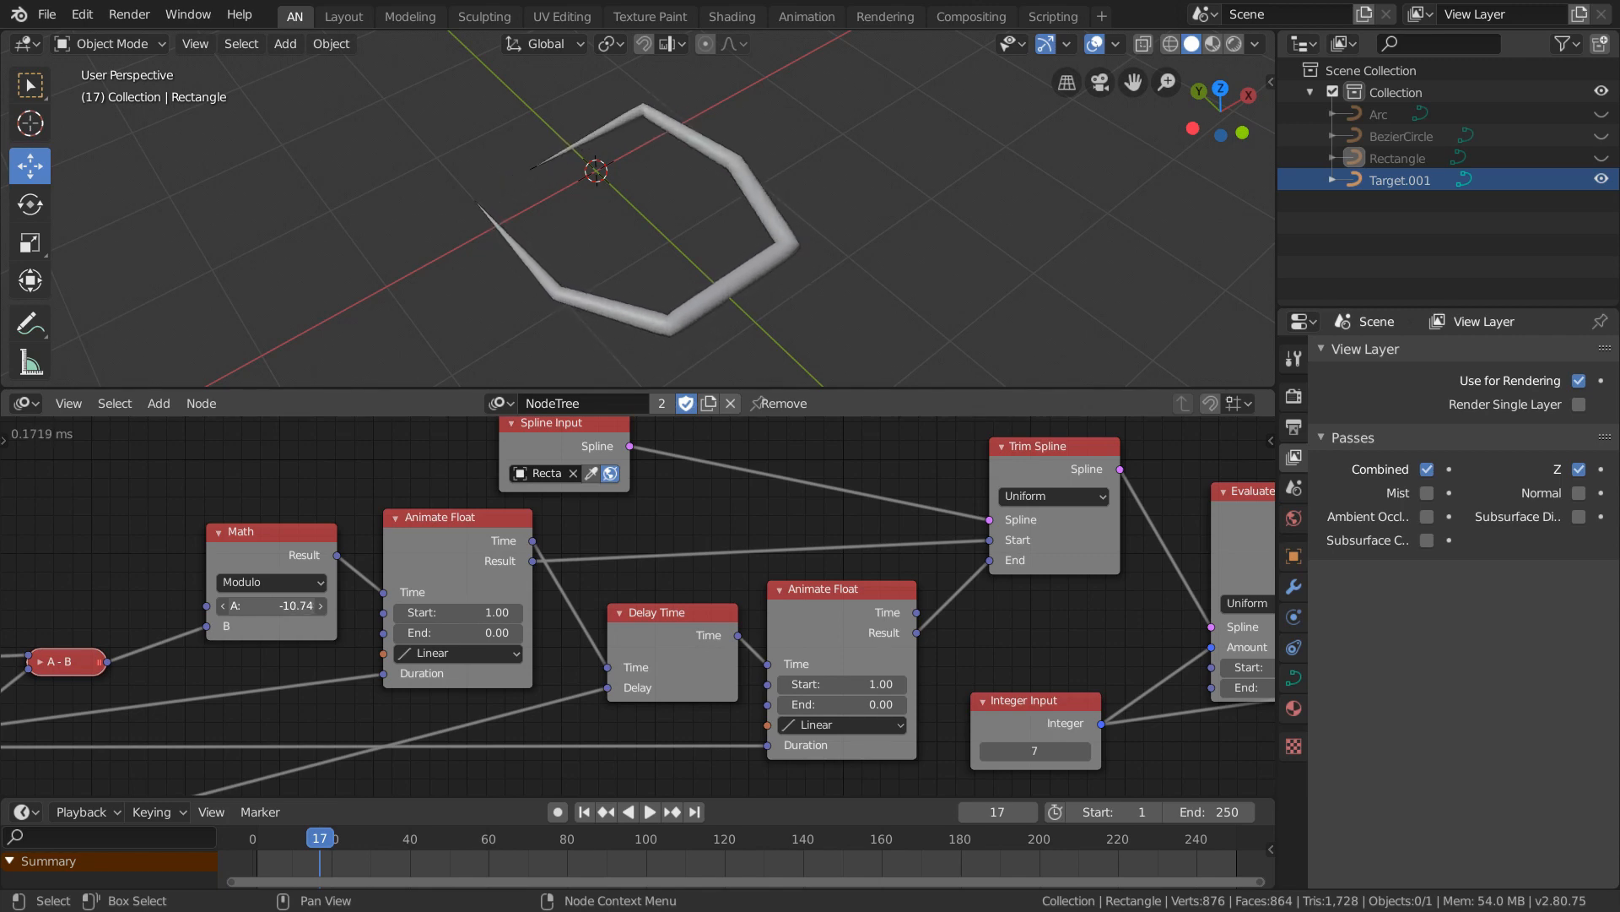
pyautogui.moveTo(637, 299); pyautogui.dragTo(712, 318, button='middle')
# Raise the Integer Input to 746 and scrub the Modulo Math node's A value to 28.74.
pyautogui.moveTo(1020, 750); pyautogui.dragTo(1093, 750)
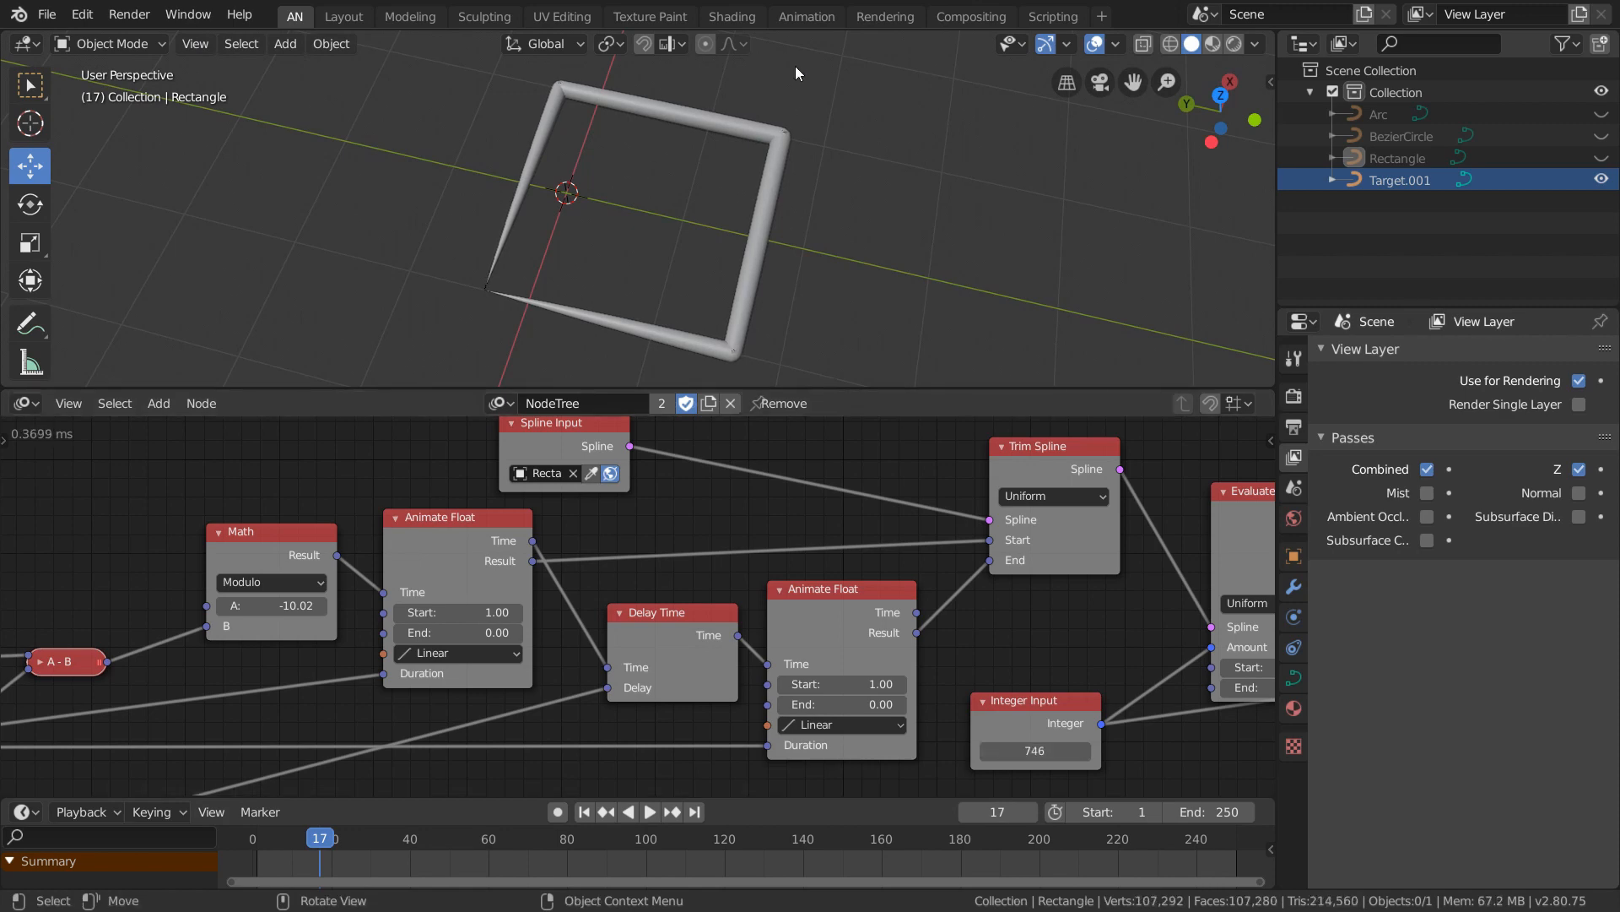
pyautogui.moveTo(229, 610); pyautogui.dragTo(350, 609)
# Set the Integer Input node's value to 50.
pyautogui.click(1033, 750)
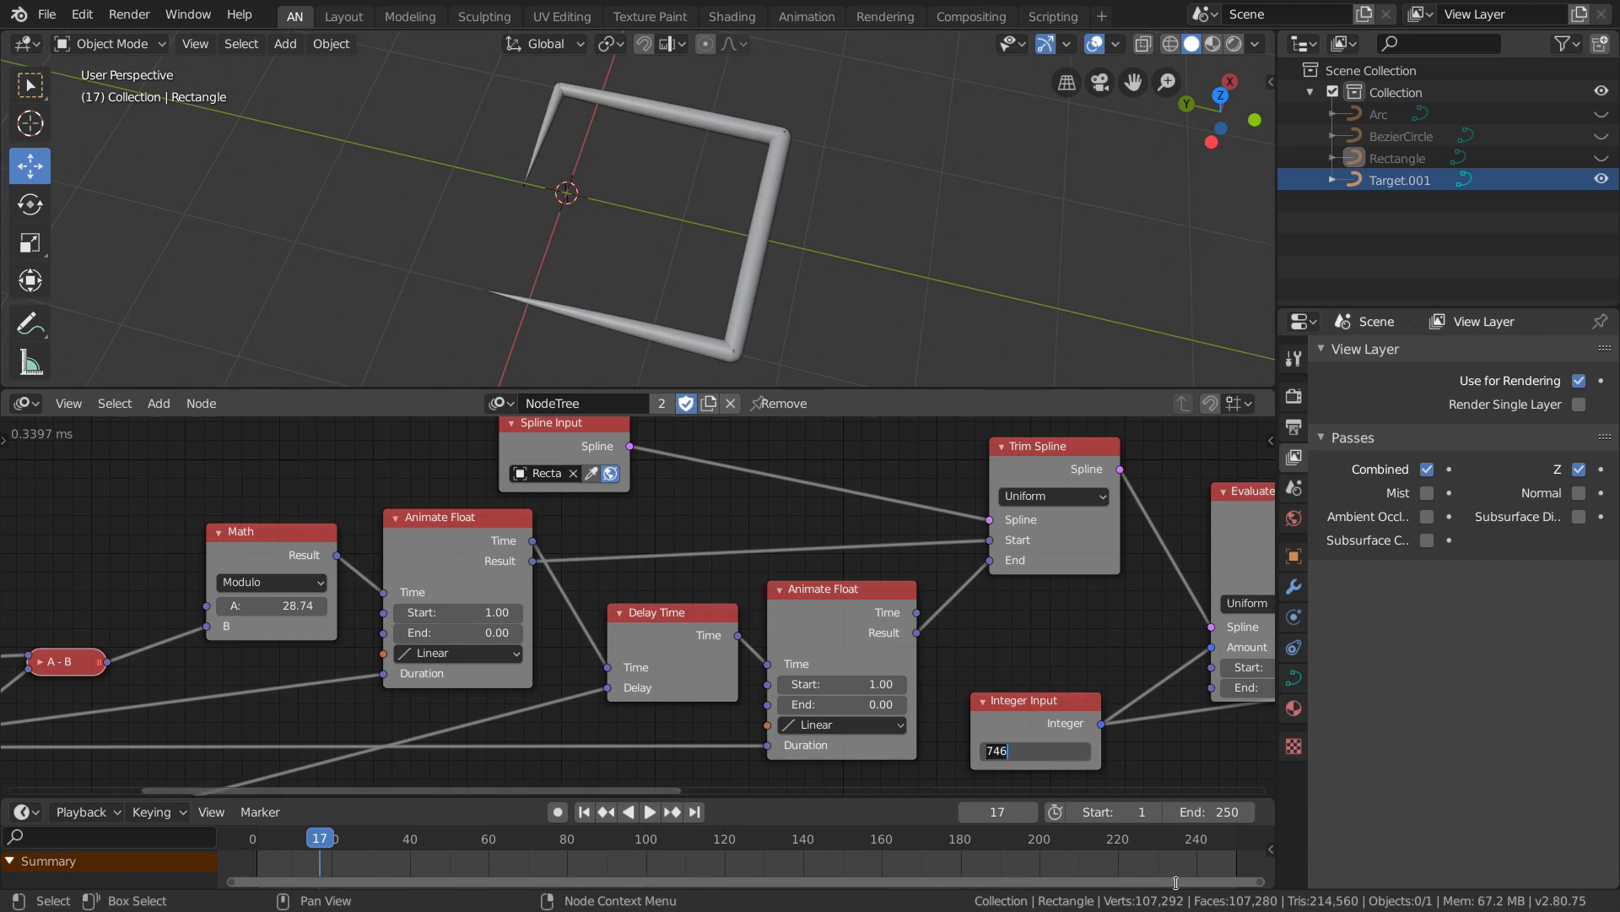
pyautogui.write('50')
pyautogui.press('Return')
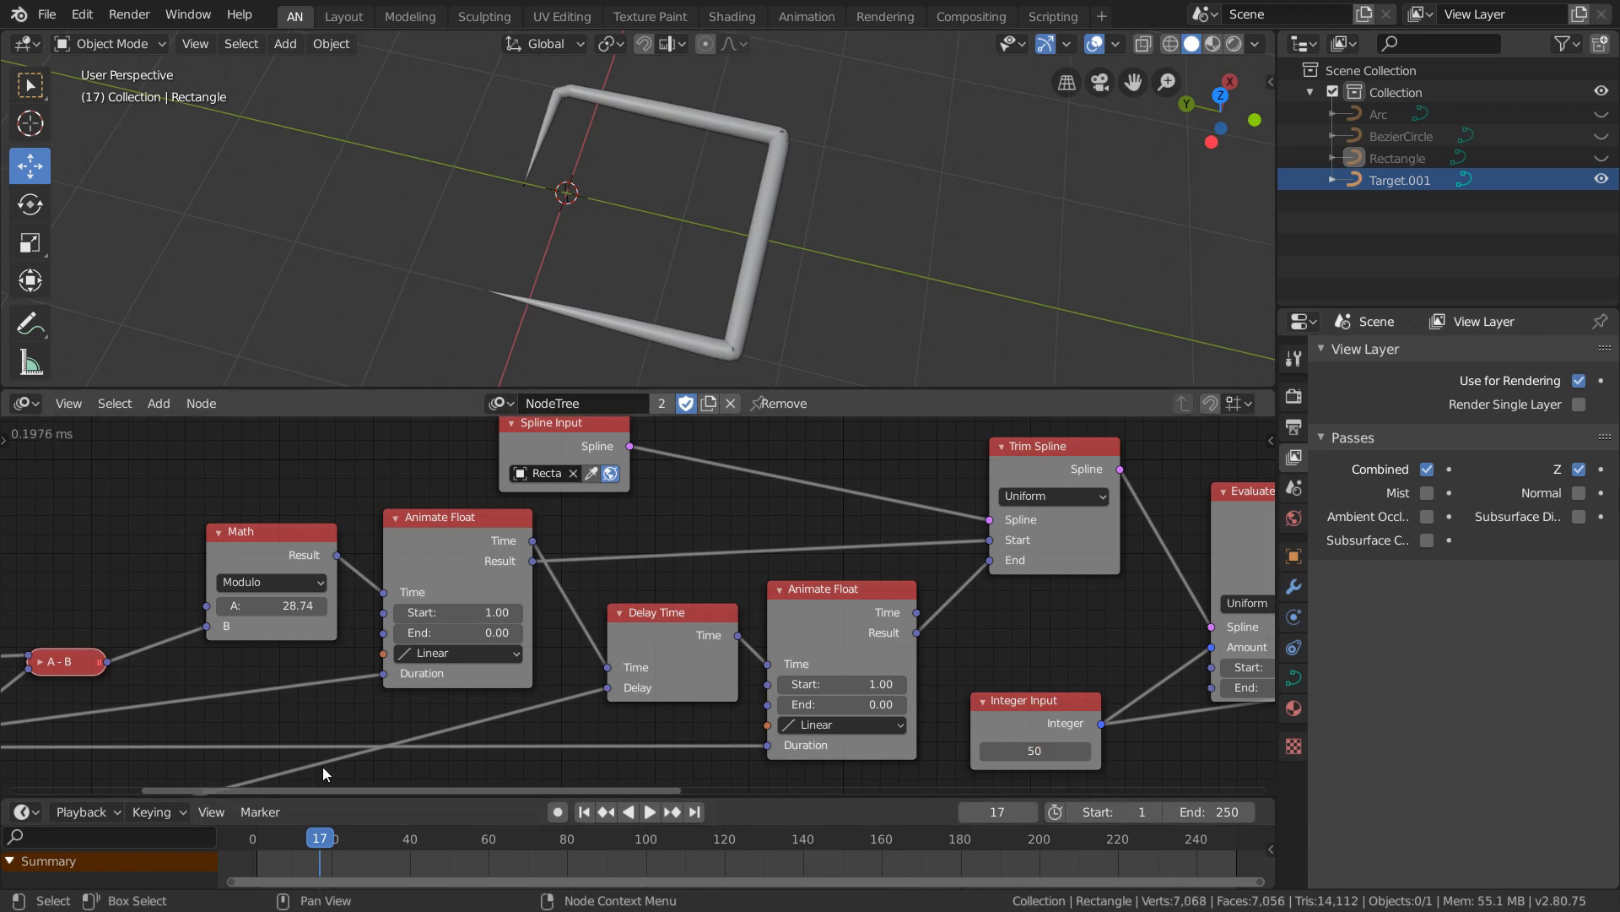
# Replace the Rectangle in the Spline Input node with the Arc object and set the Modulo Math node's A value to 10.
pyautogui.click(552, 480)
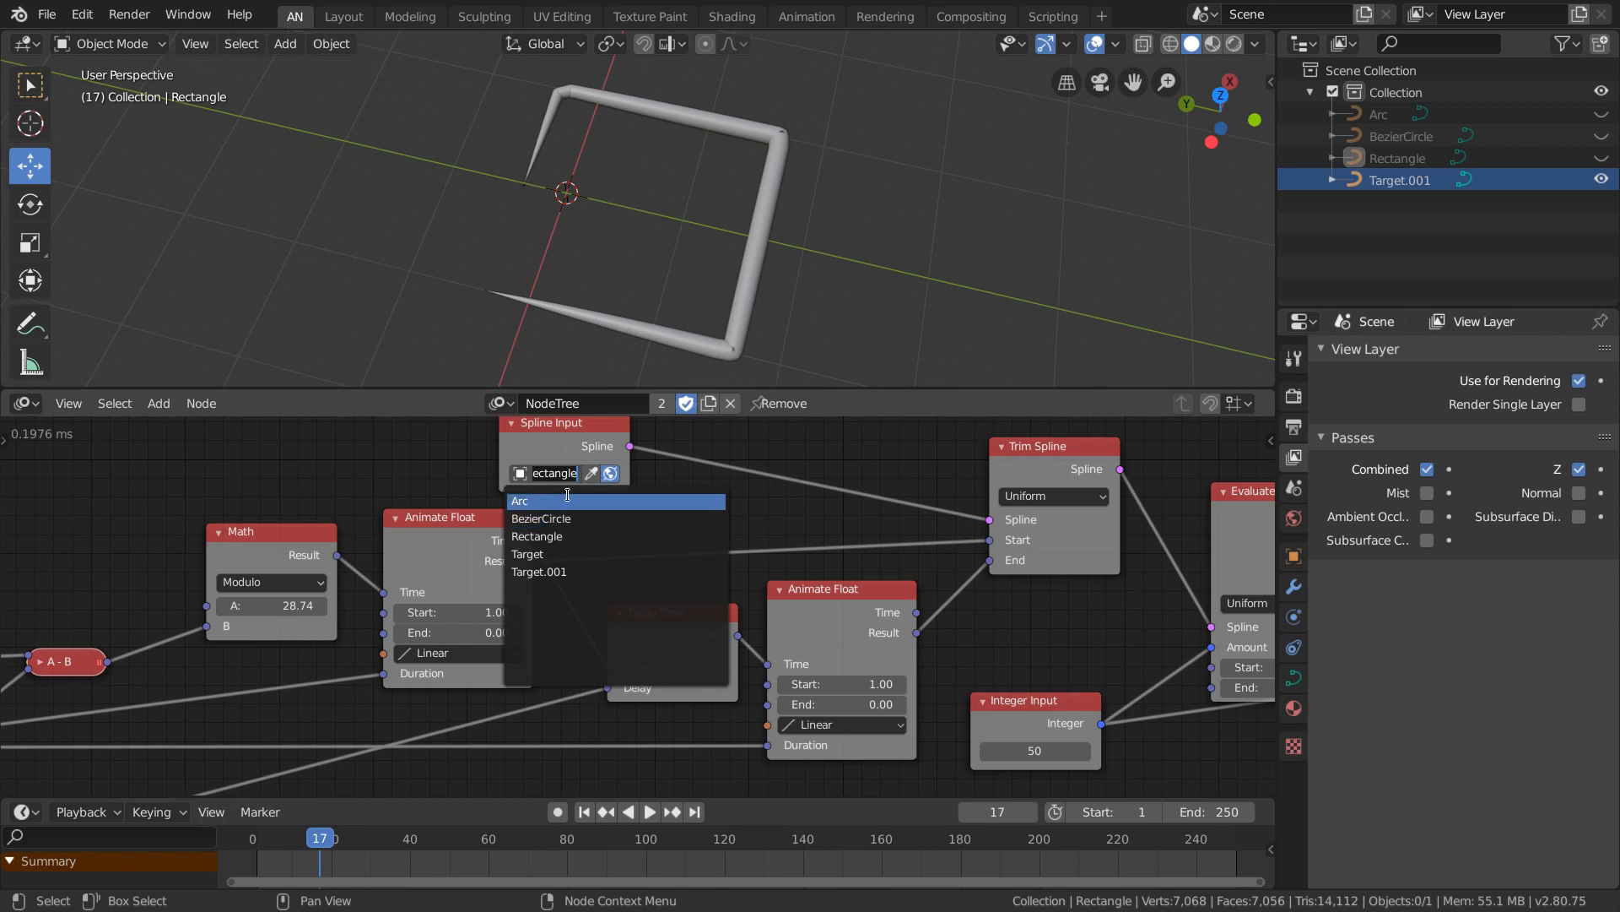
pyautogui.click(567, 508)
pyautogui.moveTo(246, 611)
pyautogui.mouseDown()
pyautogui.moveTo(313, 611)
pyautogui.moveTo(261, 611)
pyautogui.mouseUp()
pyautogui.click(279, 605)
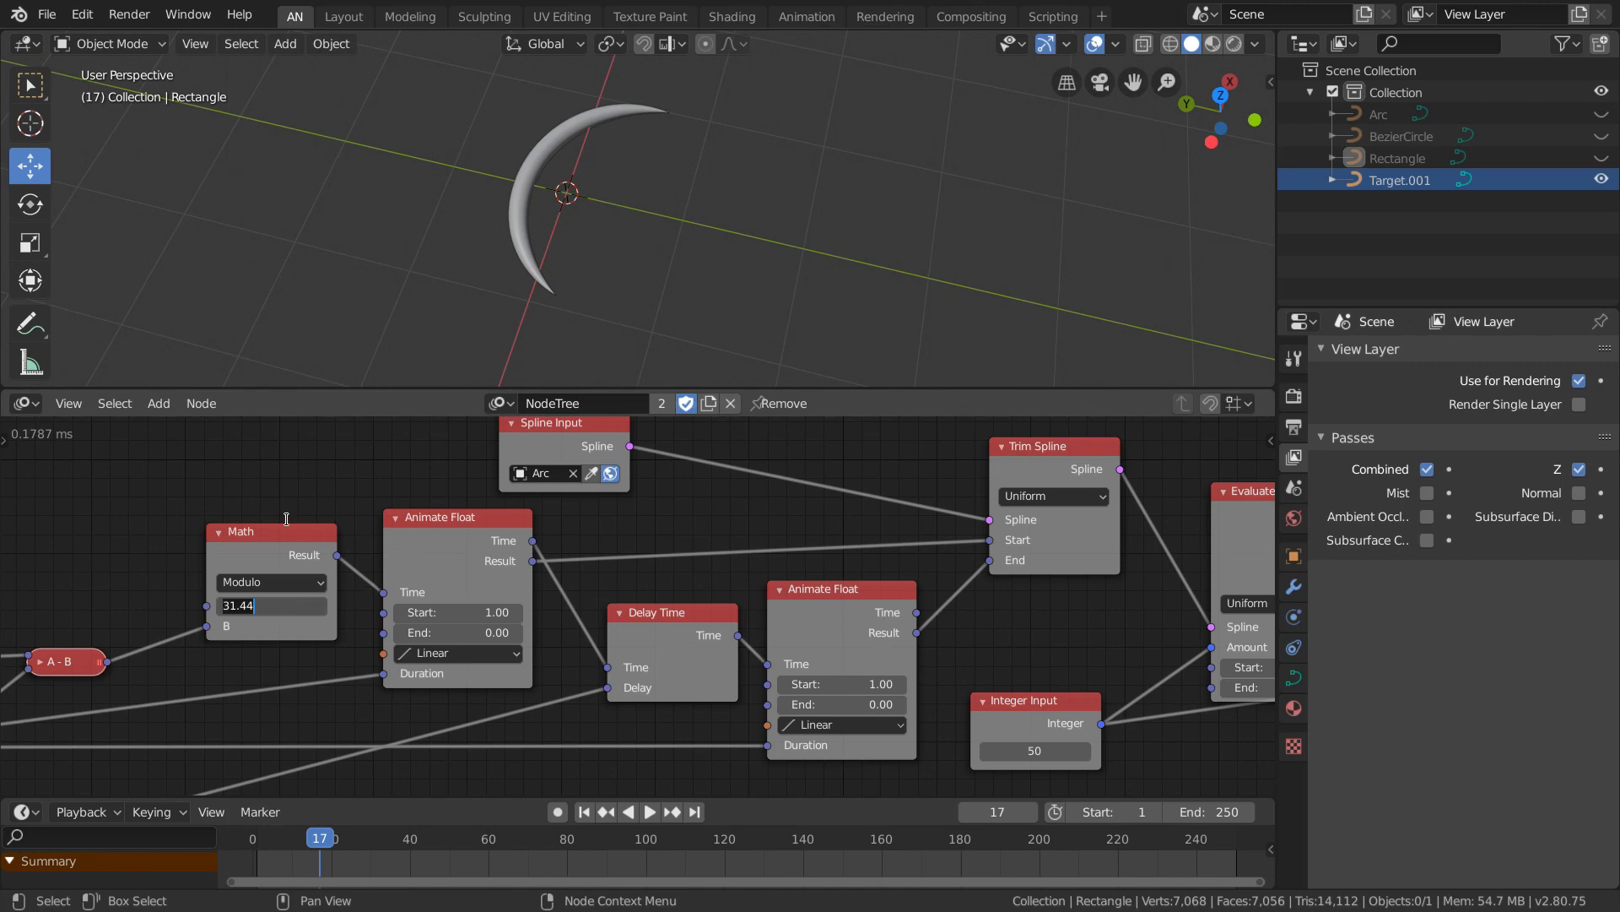
pyautogui.write('10')
pyautogui.press('Return')
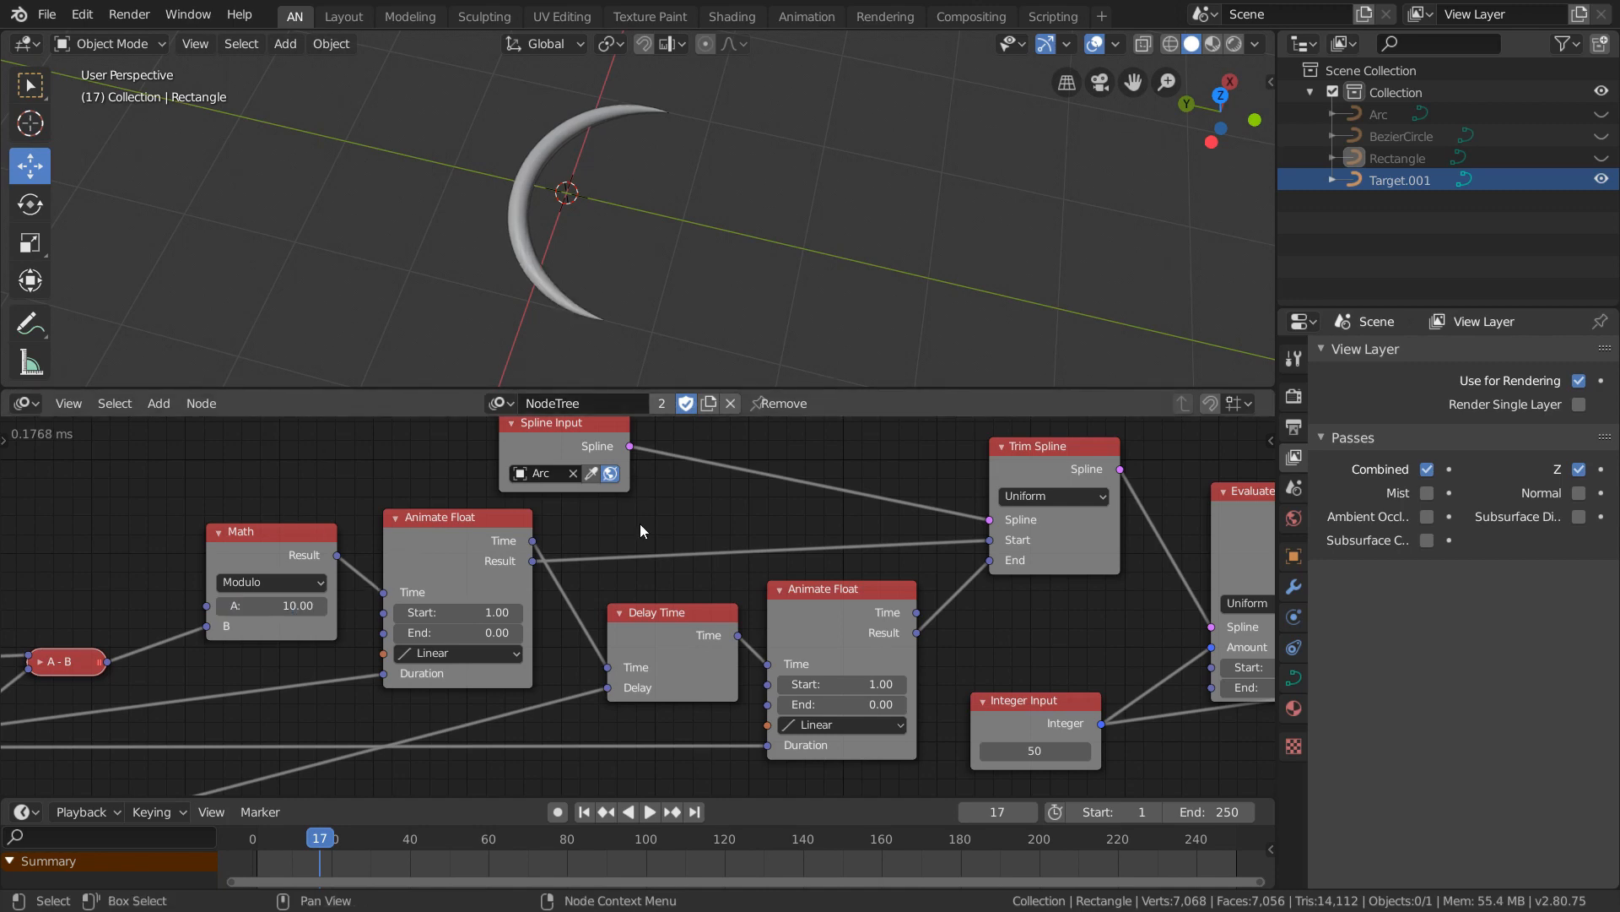
# Remove the unused Smooth Bezier Spline node from the node tree.
pyautogui.scroll(-4, 670, 551)
pyautogui.moveTo(683, 574); pyautogui.dragTo(689, 608, button='middle')
pyautogui.scroll(-2, 685, 608)
pyautogui.moveTo(817, 649); pyautogui.dragTo(781, 621, button='middle')
pyautogui.scroll(6, 972, 639)
pyautogui.moveTo(972, 646); pyautogui.dragTo(400, 697, button='middle')
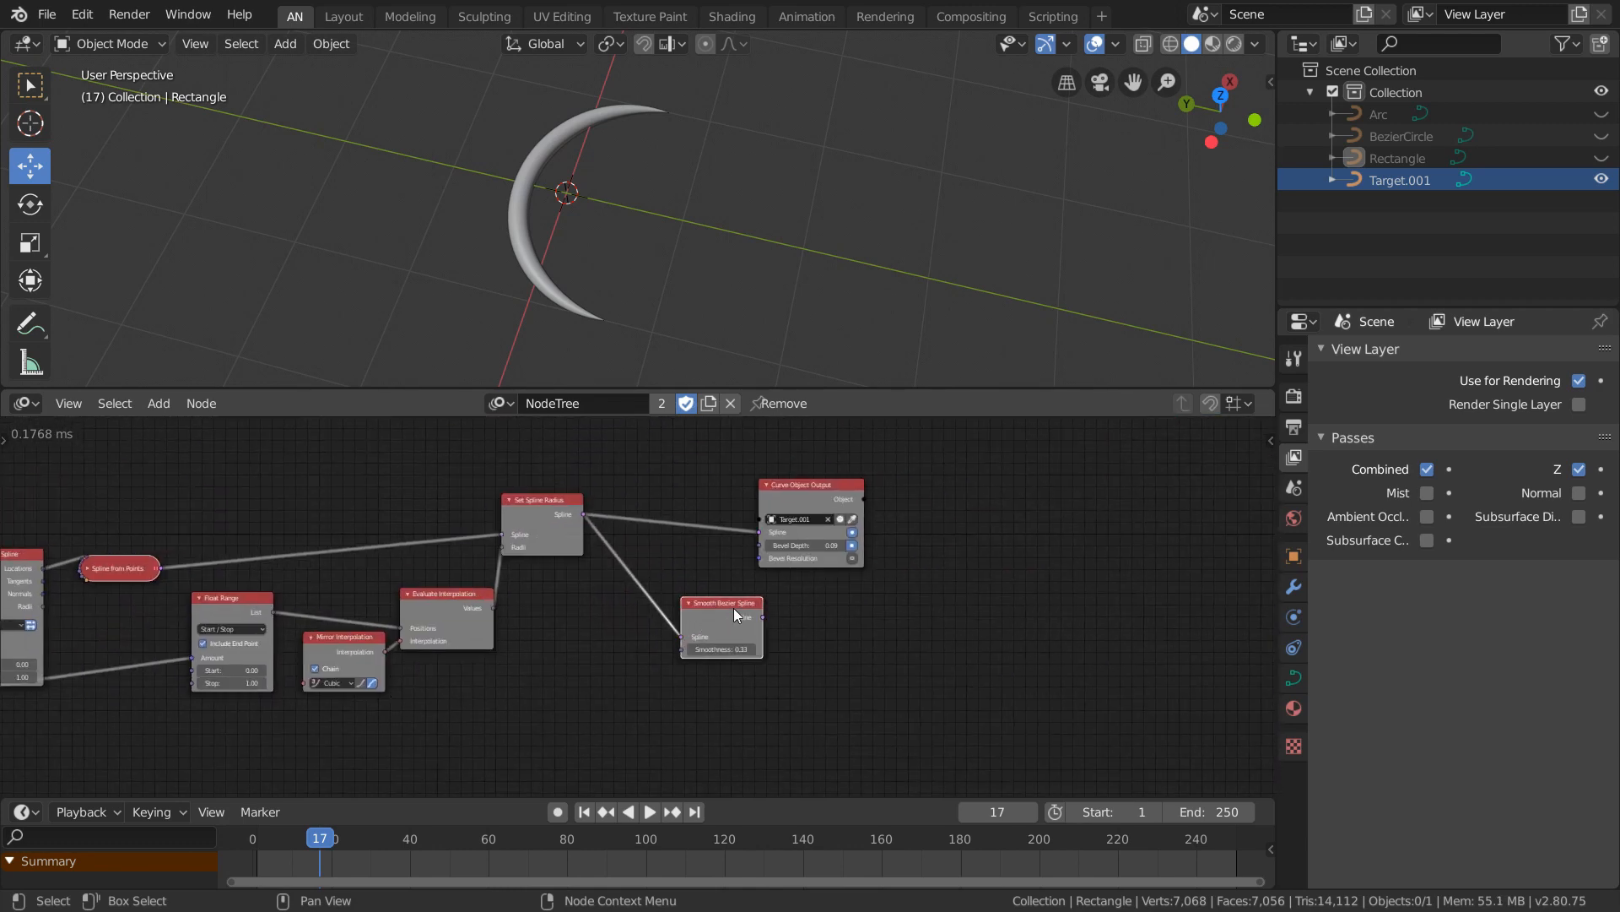
pyautogui.hotkey('ctrl', 'z')
pyautogui.hotkey('ctrl', 'z')
# Expand the collapsed Spline from Points node and delete the Set Spline Radius node.
pyautogui.scroll(5, 733, 608)
pyautogui.moveTo(498, 569); pyautogui.dragTo(856, 557, button='middle')
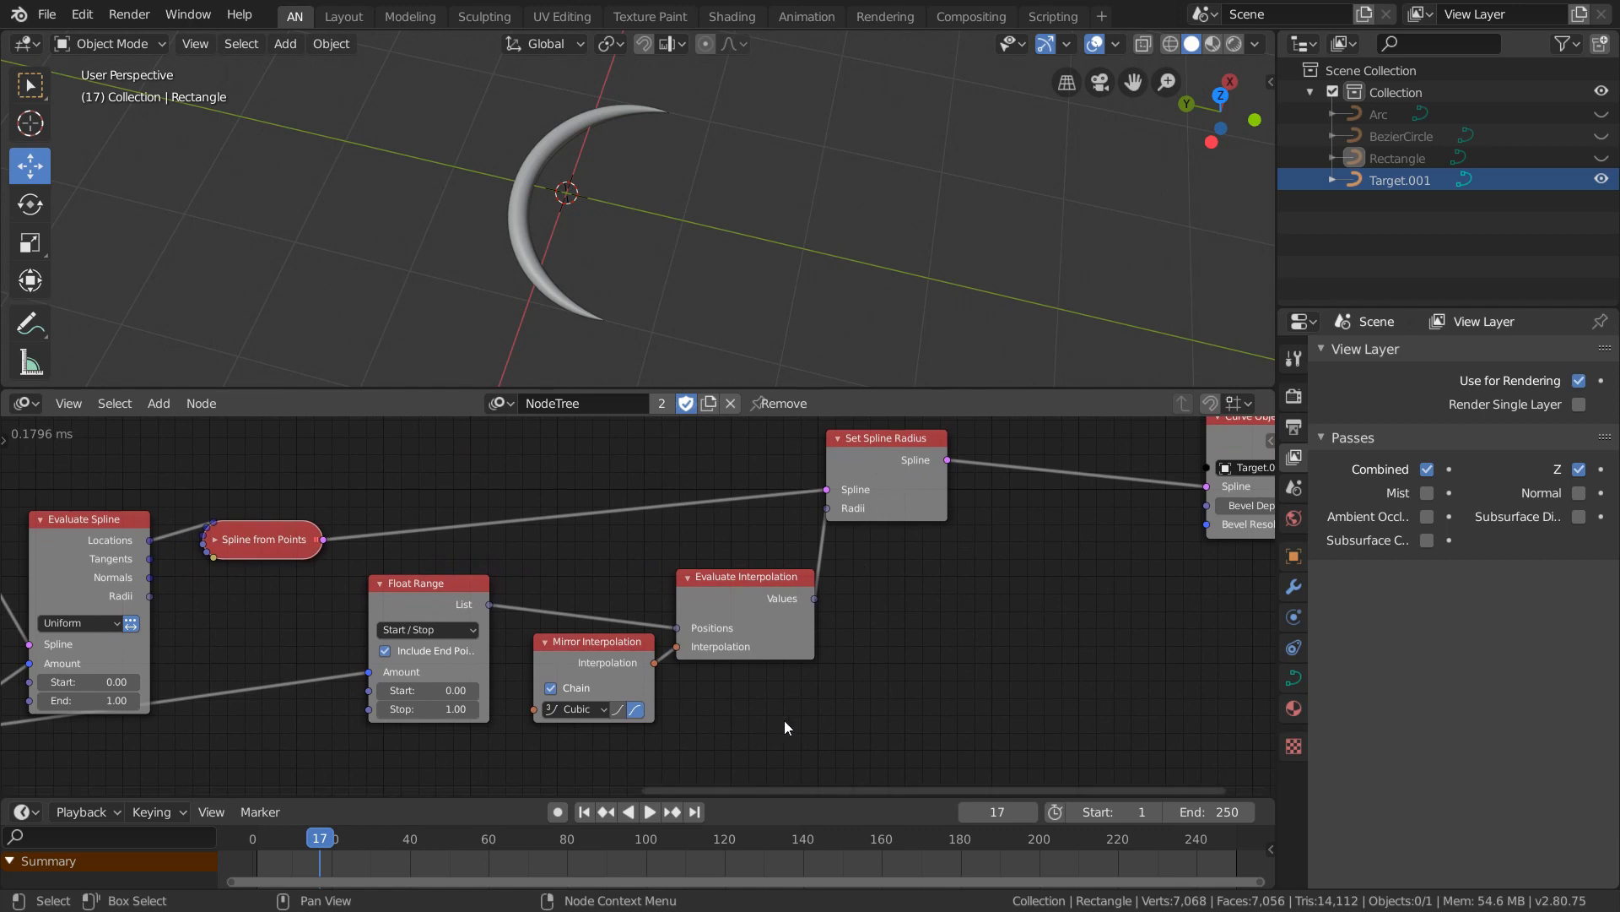
pyautogui.moveTo(201, 637); pyautogui.dragTo(396, 591, button='middle')
pyautogui.click(410, 505)
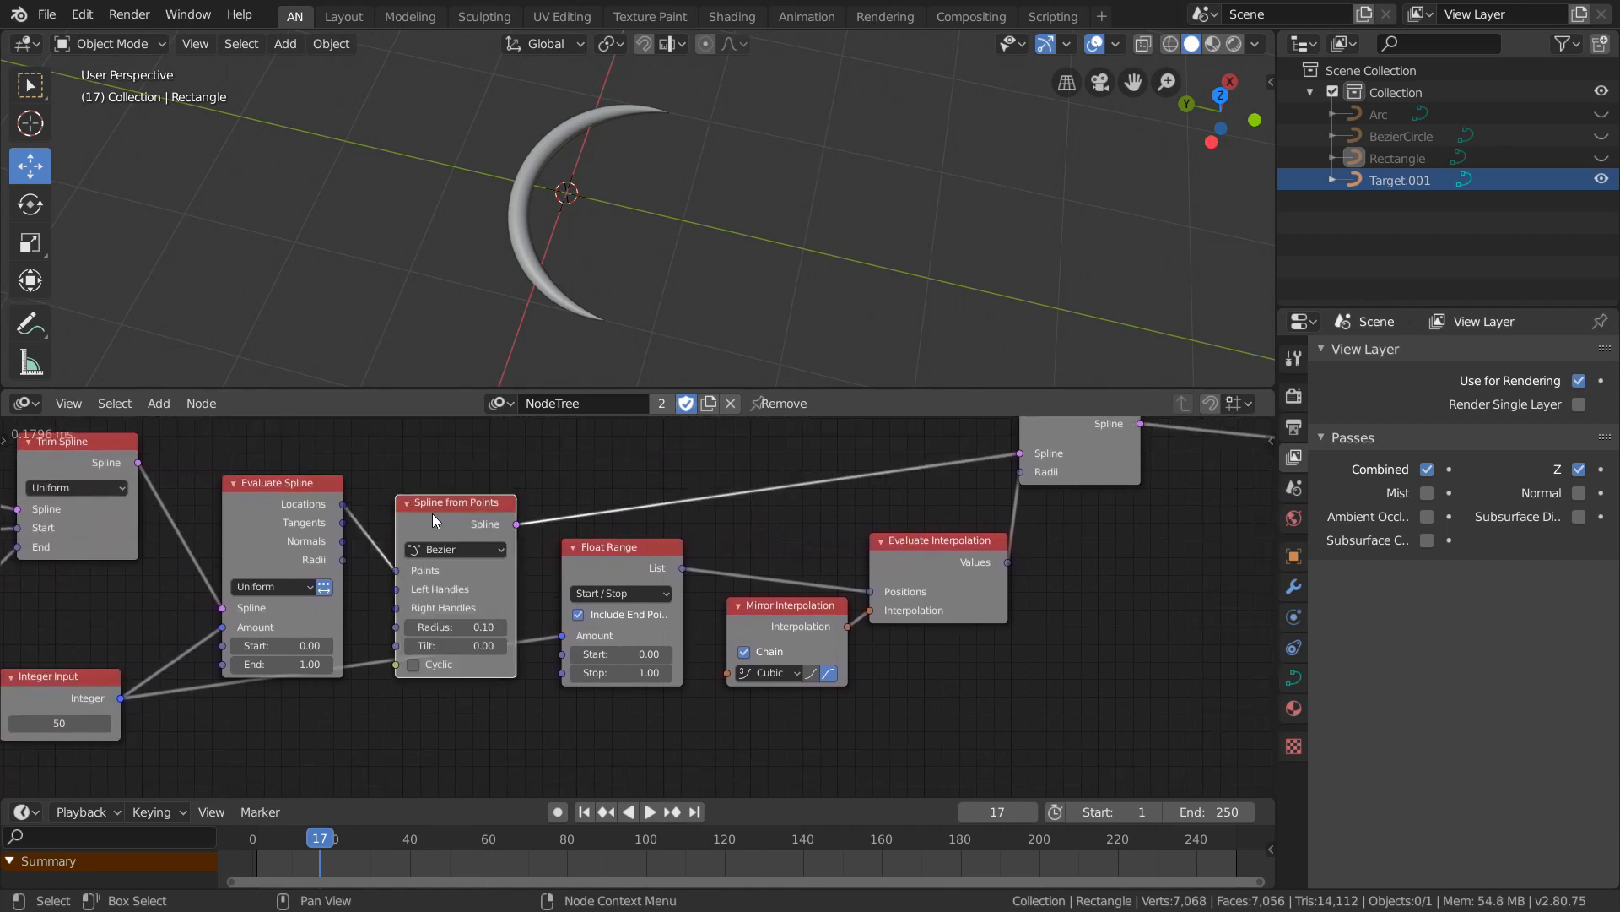
pyautogui.moveTo(432, 511); pyautogui.dragTo(459, 482)
pyautogui.click(384, 613)
pyautogui.moveTo(787, 559); pyautogui.dragTo(561, 655, button='middle')
pyautogui.click(861, 558)
pyautogui.press('x')
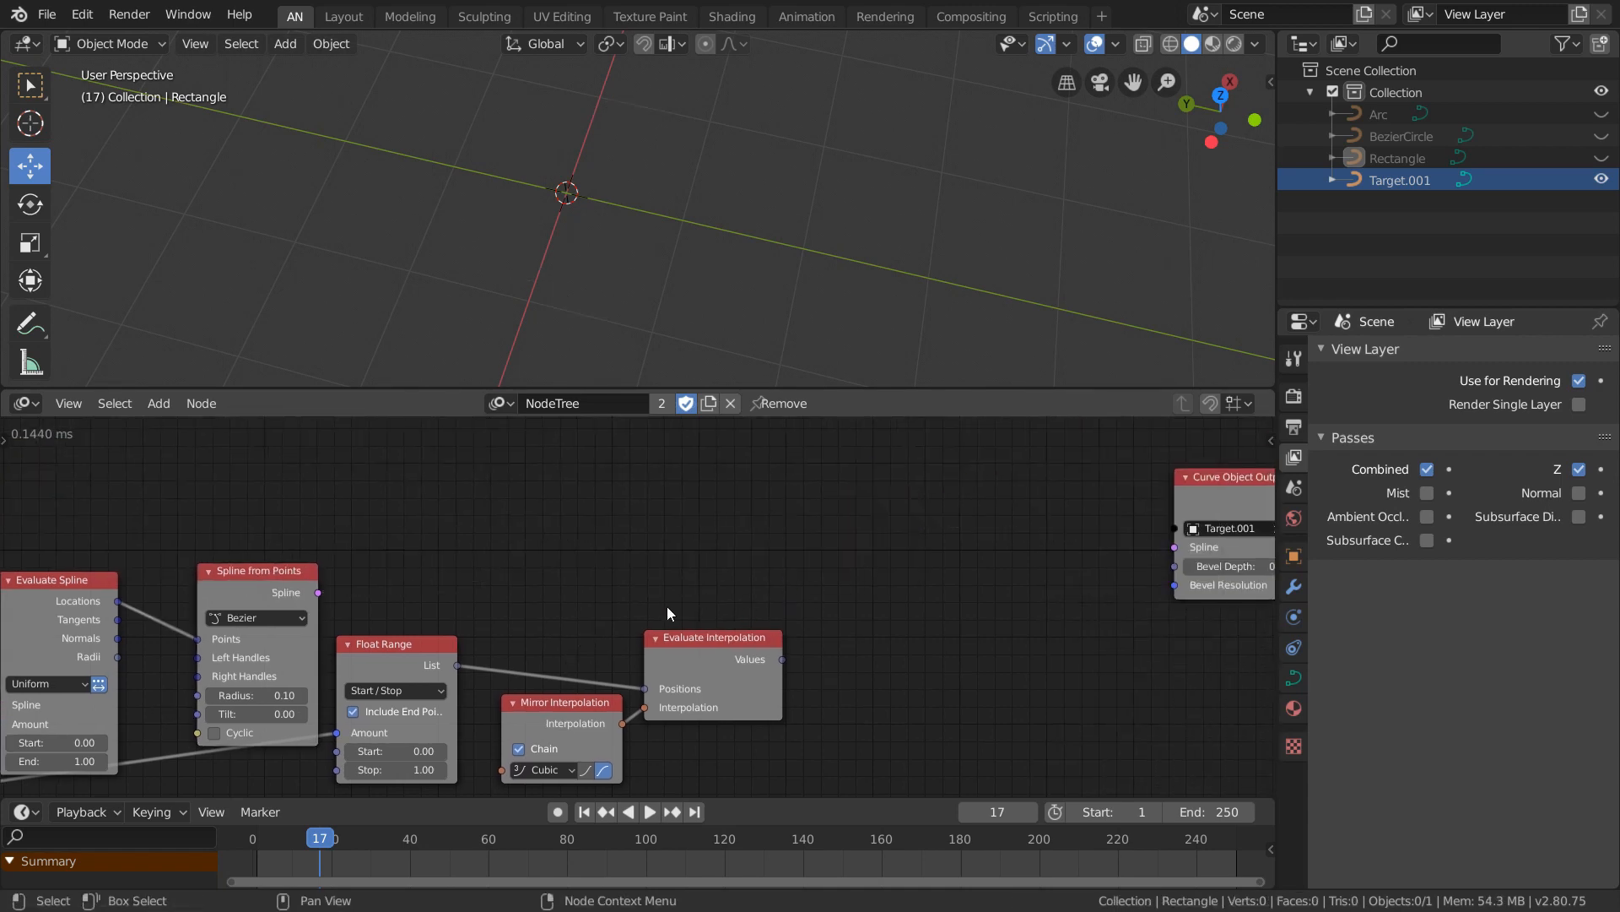
# Move Spline from Points before Curve Object Output, feed Evaluate Interpolation's Values into its Radius input, and link its Spline to the output node.
pyautogui.moveTo(270, 592); pyautogui.dragTo(929, 513)
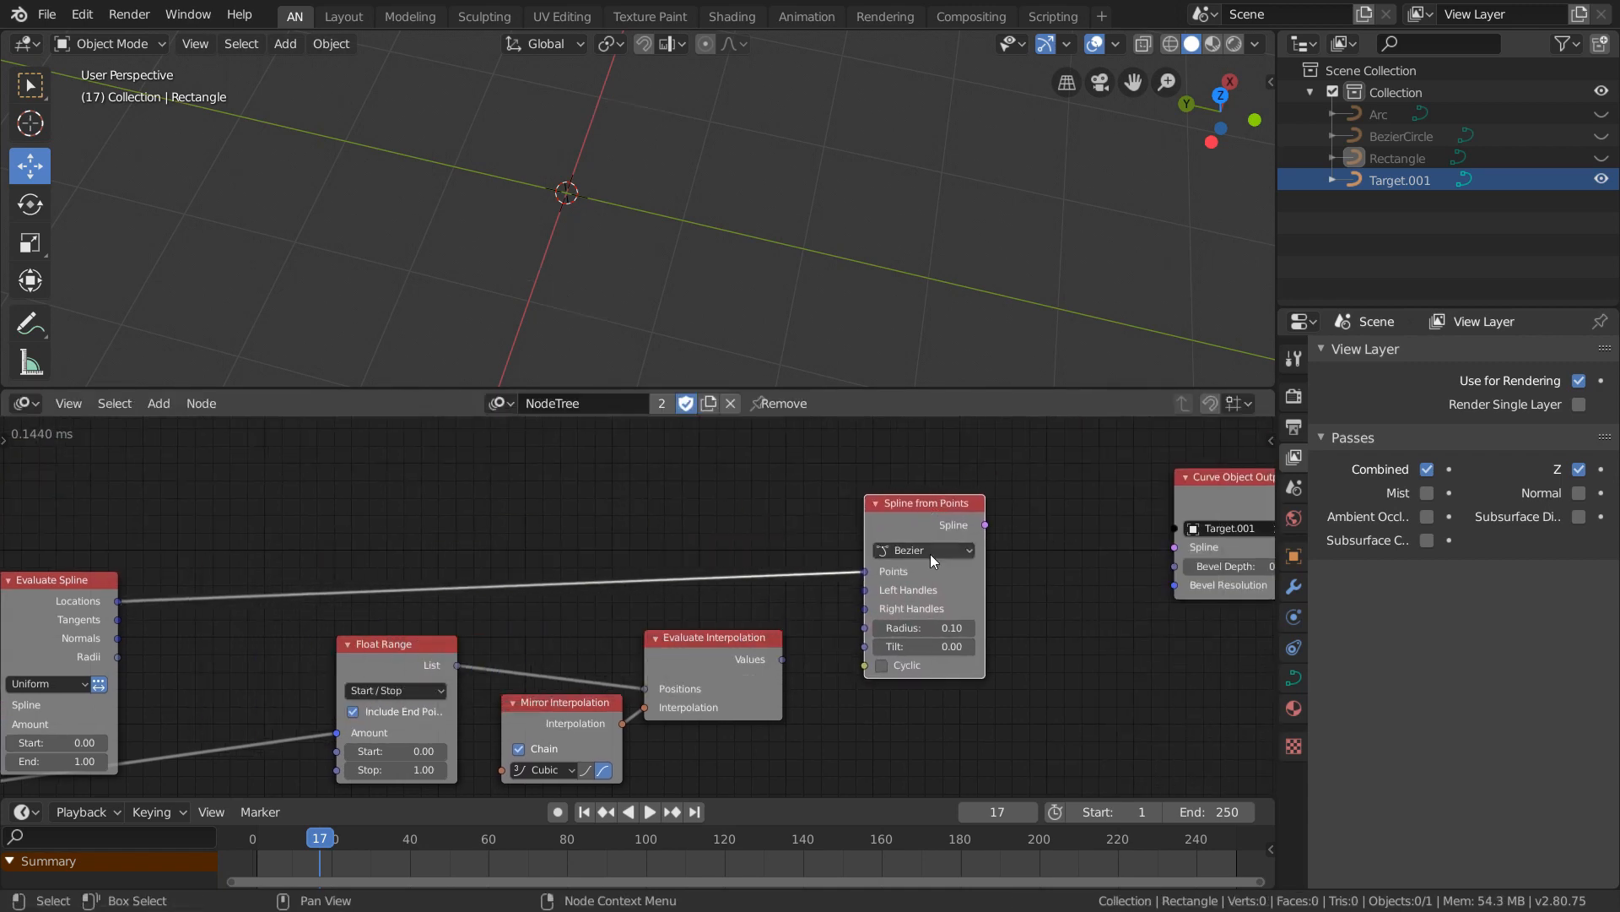
pyautogui.moveTo(783, 659); pyautogui.dragTo(866, 628)
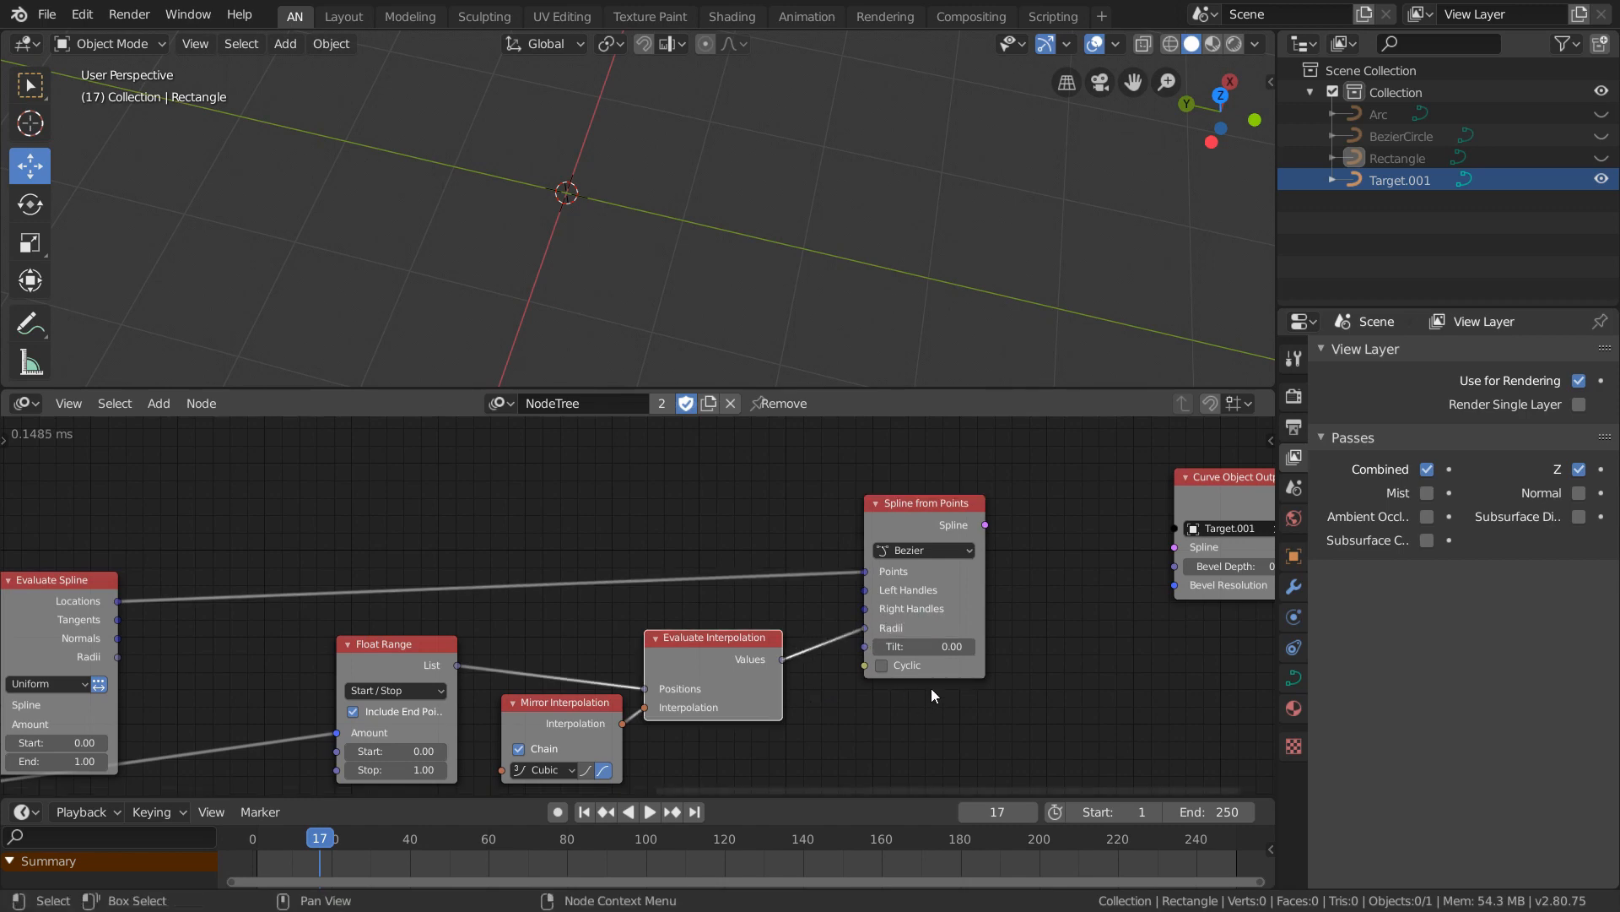
pyautogui.moveTo(985, 525); pyautogui.dragTo(1139, 542)
# Tidy the tree by moving Evaluate Spline closer to Float Range and placing the Integer Input below the two Float Input nodes.
pyautogui.moveTo(428, 600); pyautogui.dragTo(673, 513, button='middle')
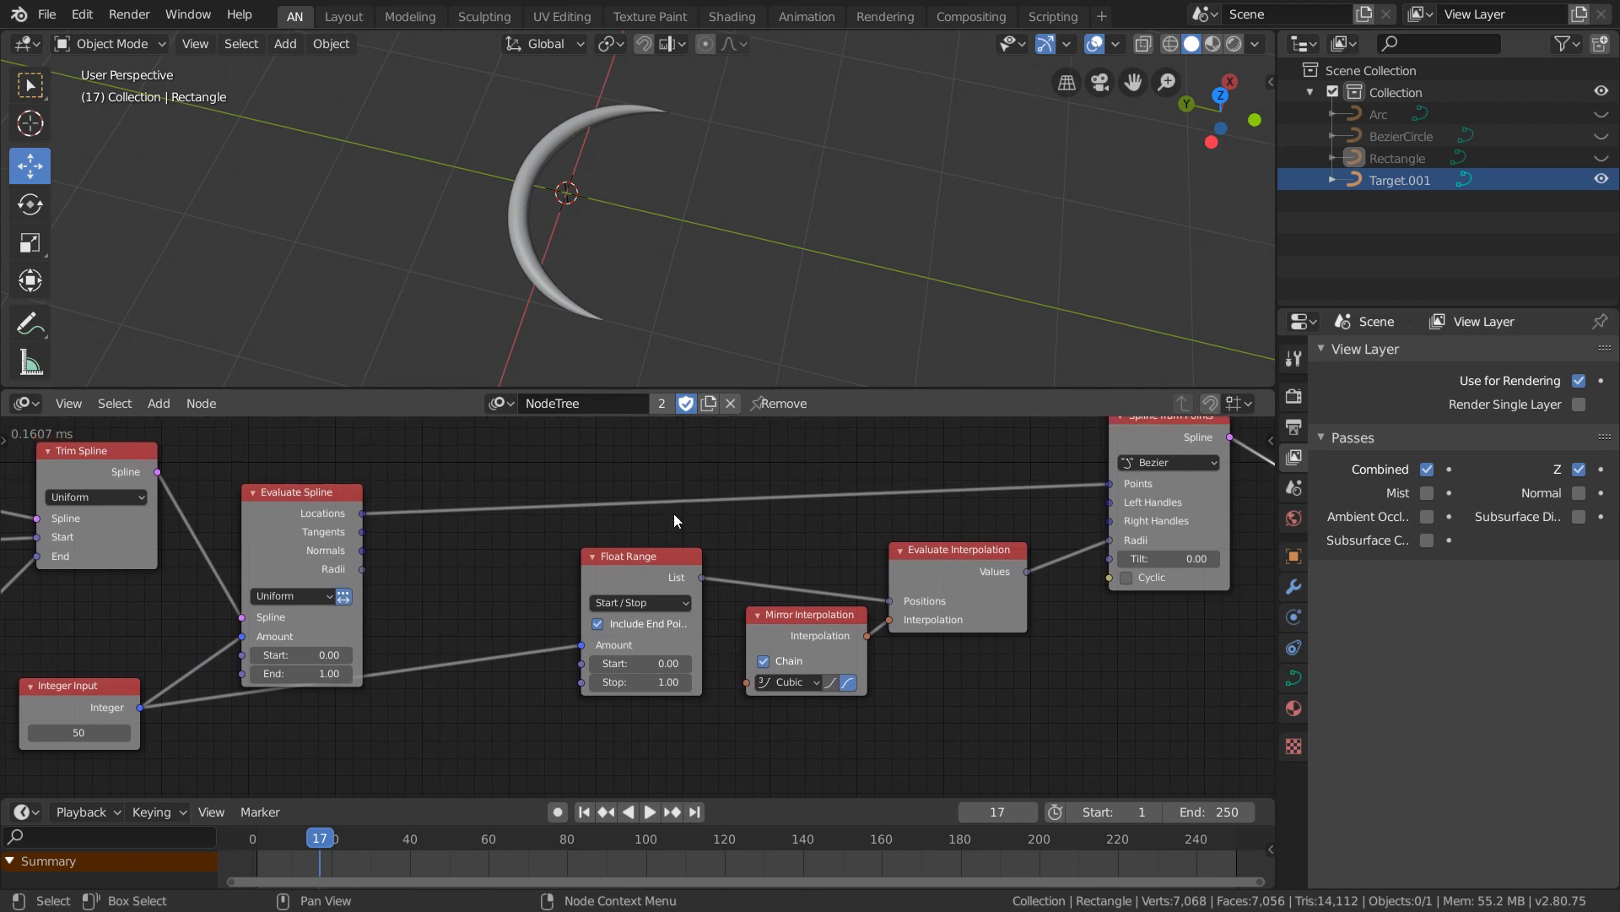
pyautogui.moveTo(306, 511); pyautogui.dragTo(469, 464)
pyautogui.scroll(-3, 369, 661)
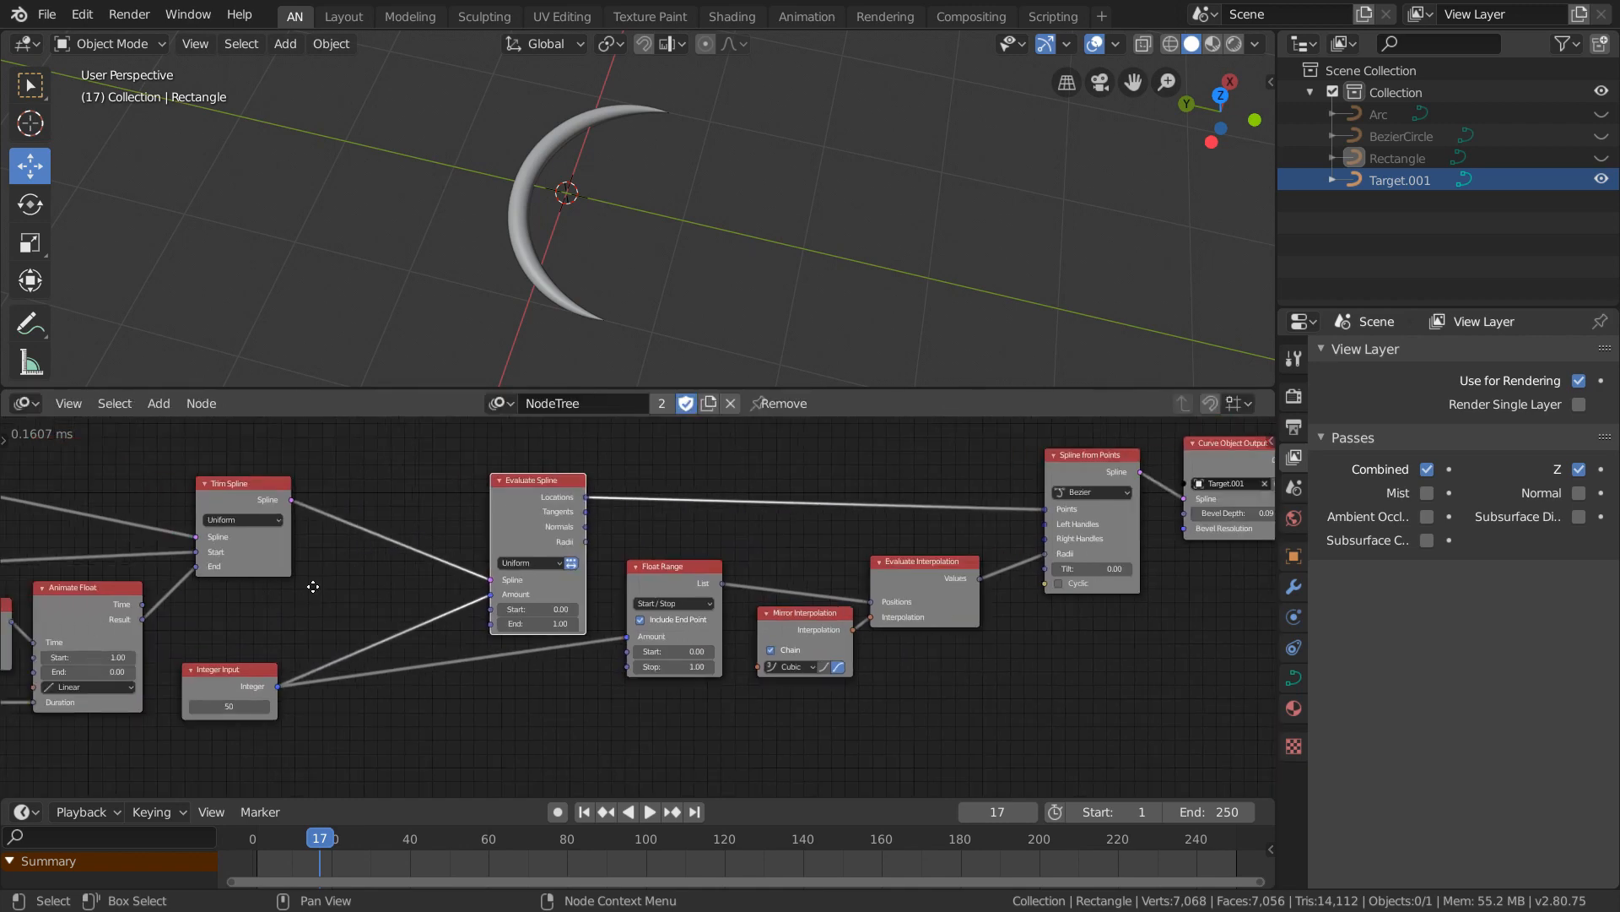
pyautogui.moveTo(343, 643); pyautogui.dragTo(368, 711)
pyautogui.scroll(-2, 316, 650)
pyautogui.moveTo(310, 646); pyautogui.dragTo(923, 649, button='middle')
pyautogui.moveTo(959, 646); pyautogui.dragTo(136, 719)
pyautogui.moveTo(846, 713); pyautogui.dragTo(1045, 613, button='middle')
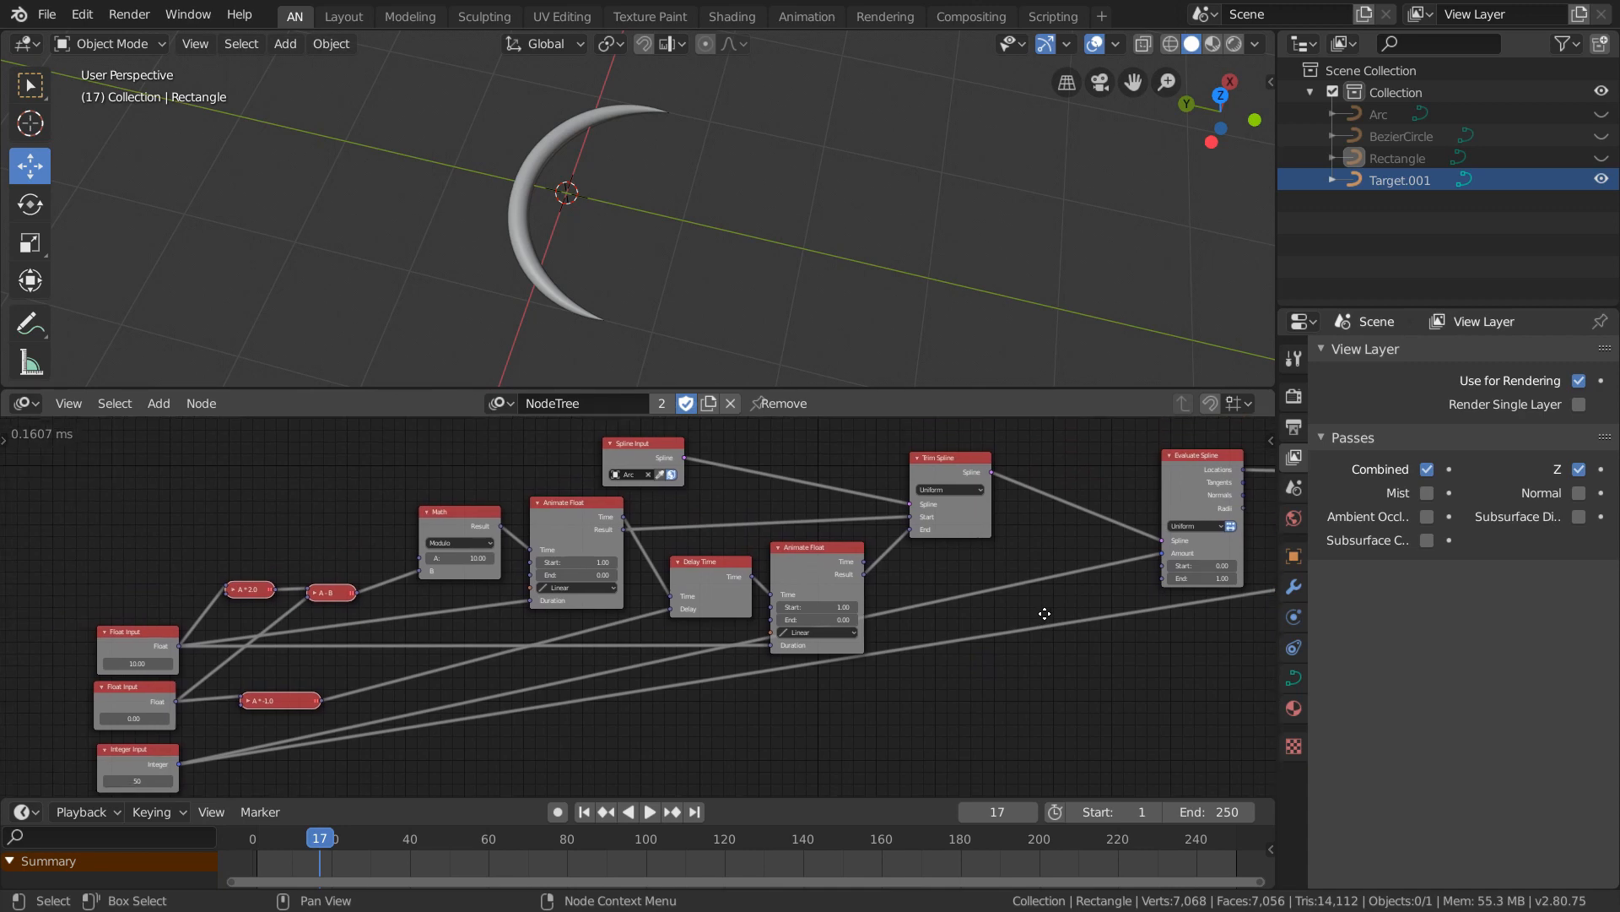
pyautogui.moveTo(1045, 614); pyautogui.dragTo(332, 659, button='middle')
pyautogui.scroll(2, 356, 658)
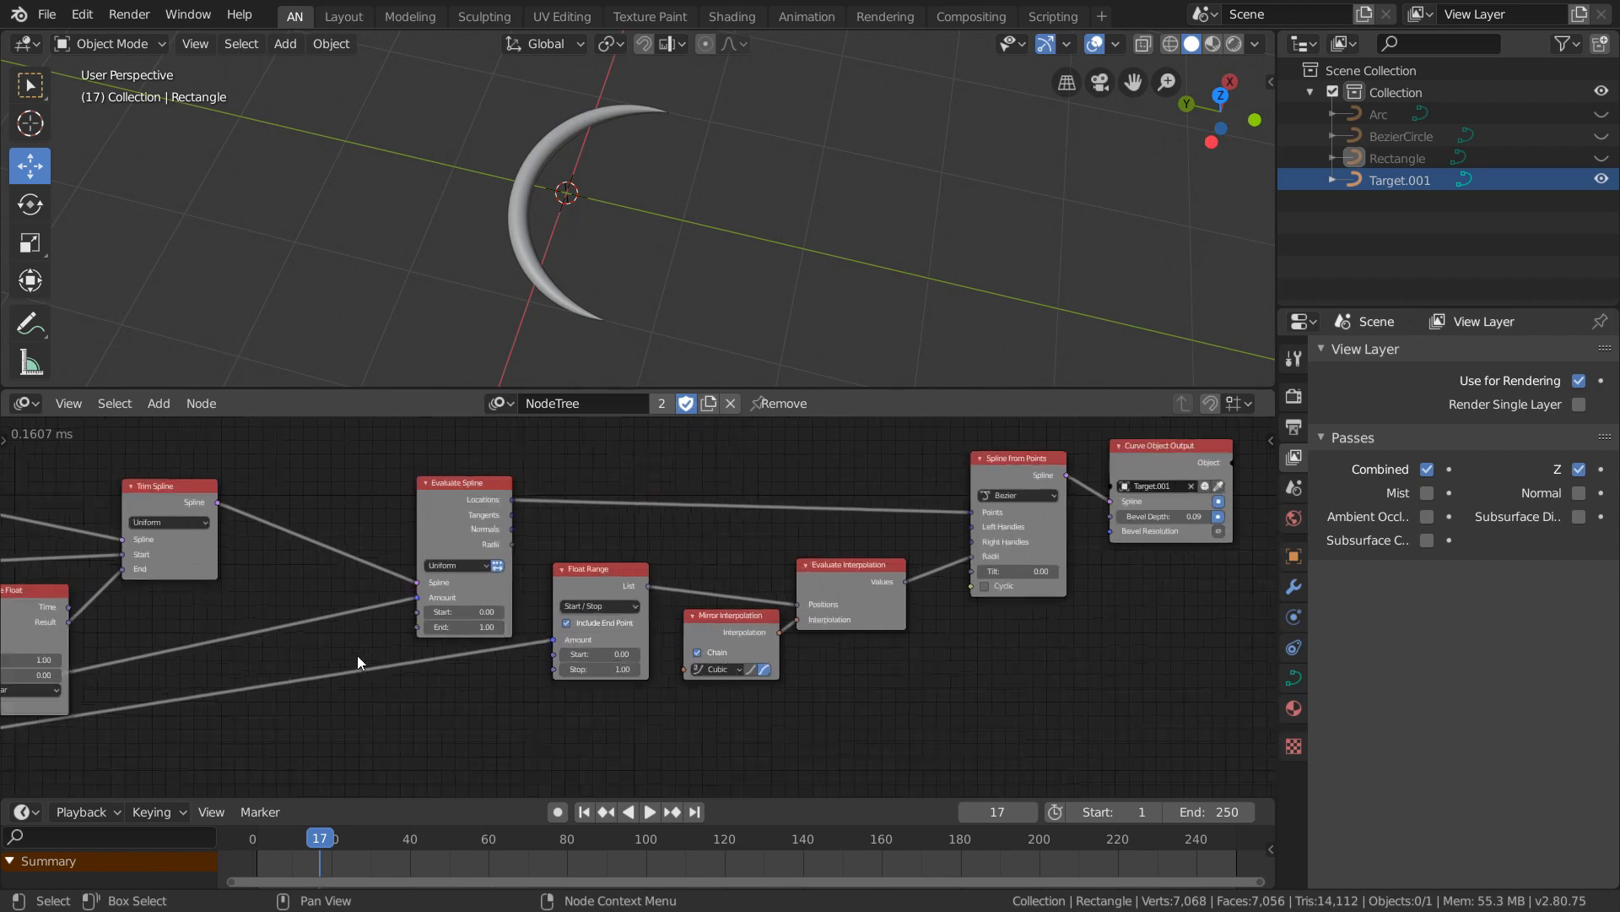
# Test the animation by setting the Math Modulo node's A value to about 29.95.
pyautogui.moveTo(142, 693); pyautogui.dragTo(872, 595, button='middle')
pyautogui.moveTo(412, 618); pyautogui.dragTo(887, 554, button='middle')
pyautogui.moveTo(500, 596); pyautogui.dragTo(671, 559, button='middle')
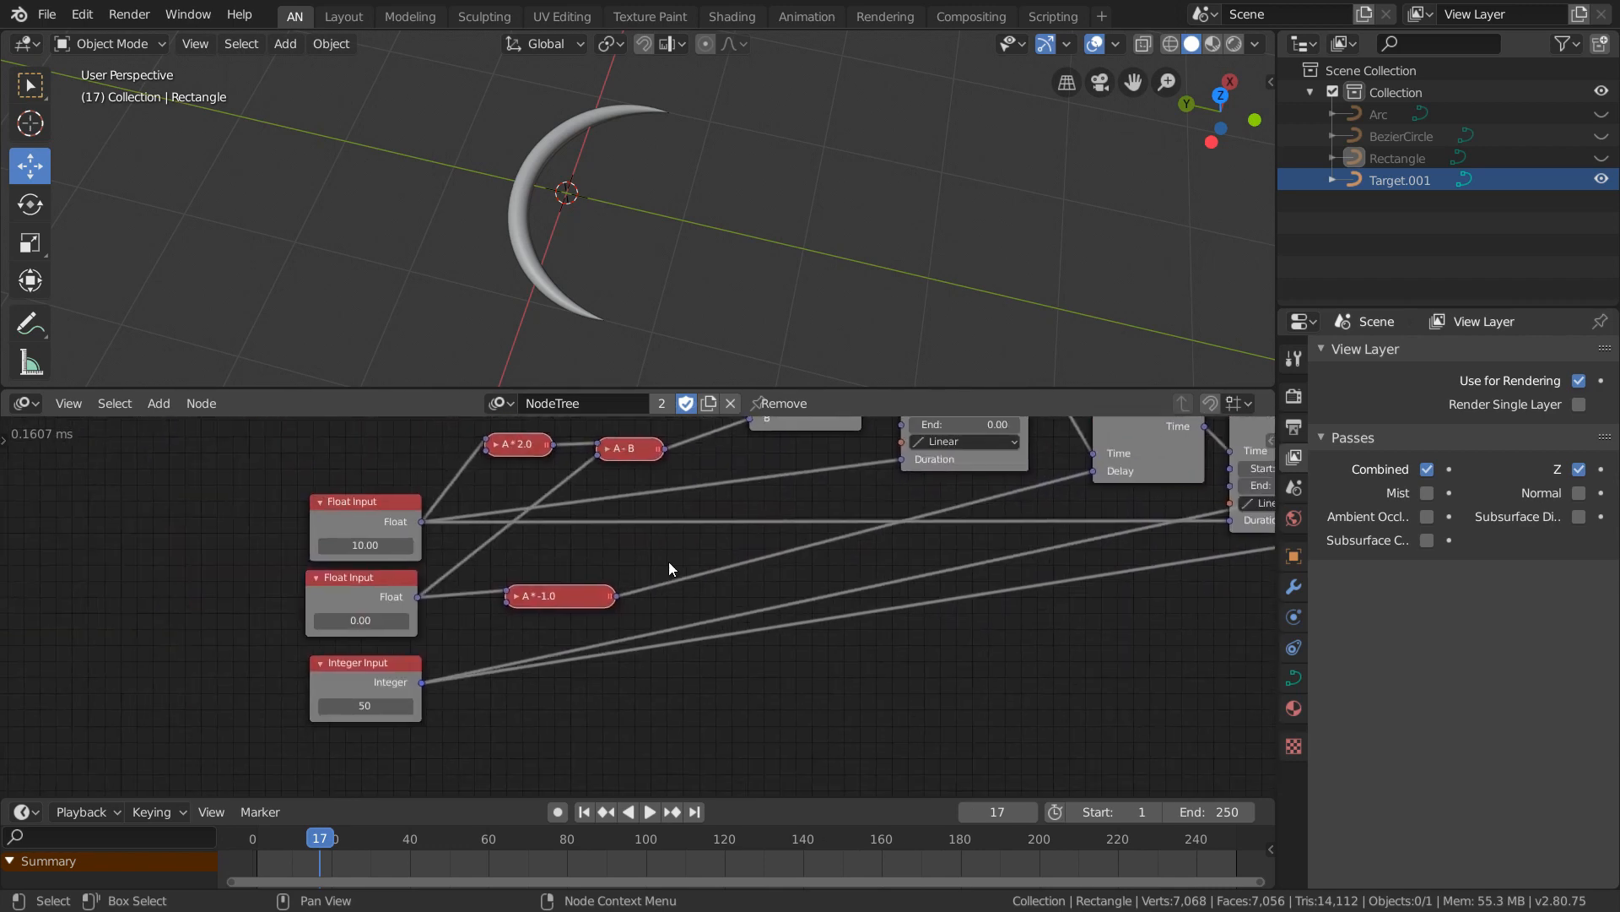
pyautogui.scroll(3, 640, 584)
pyautogui.moveTo(417, 643); pyautogui.dragTo(482, 634, button='middle')
pyautogui.moveTo(450, 549); pyautogui.dragTo(502, 736, button='middle')
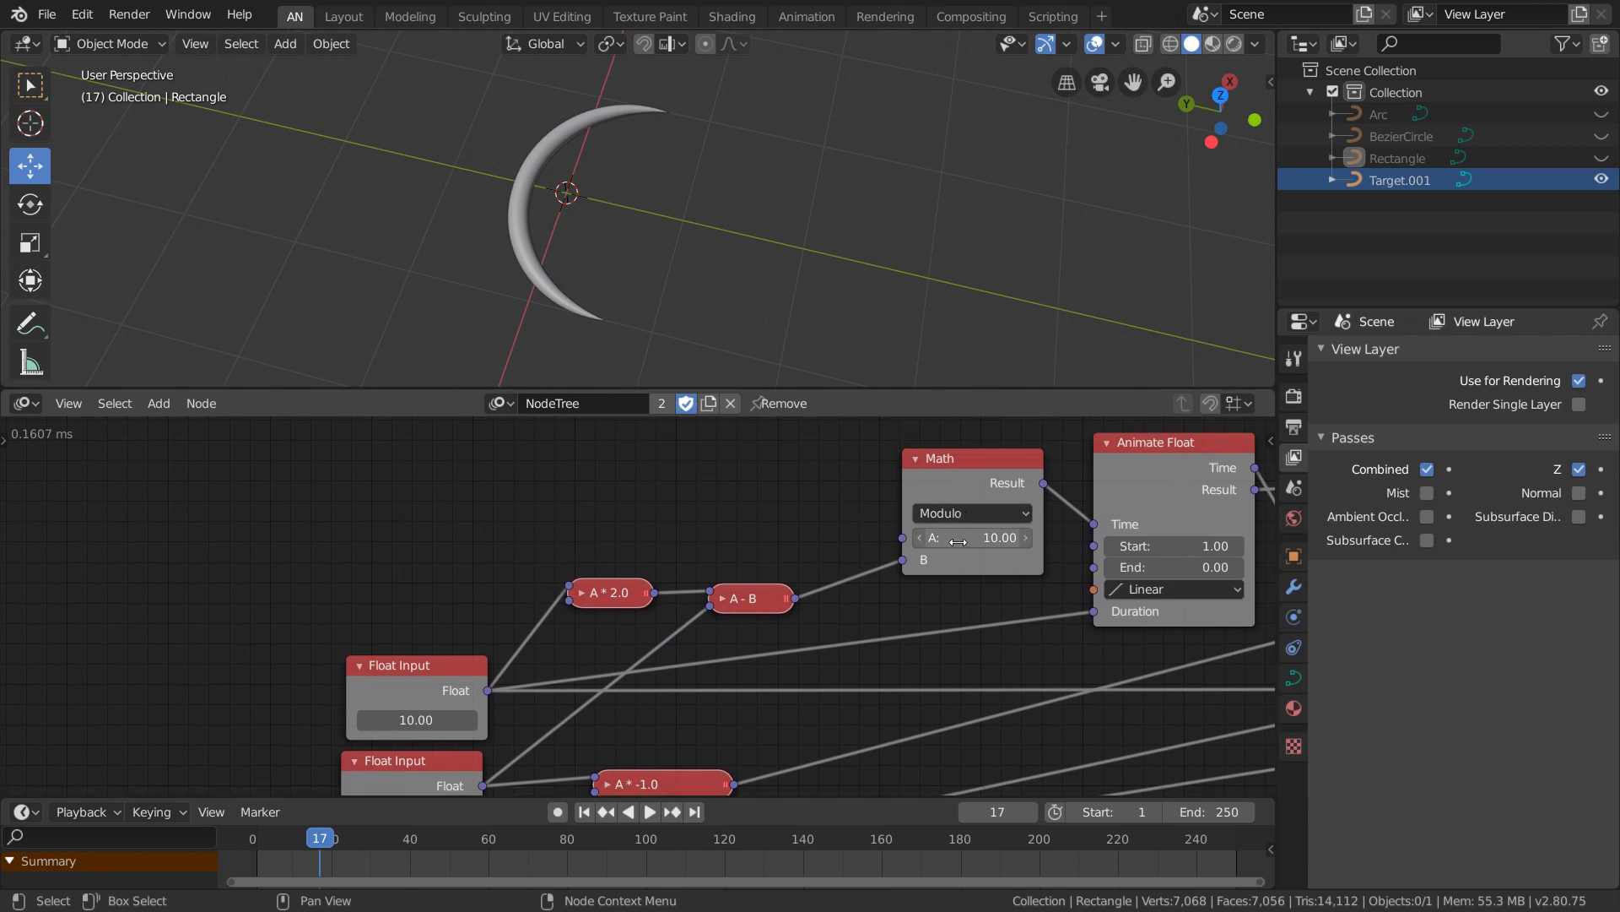
pyautogui.moveTo(962, 538); pyautogui.dragTo(1038, 538)
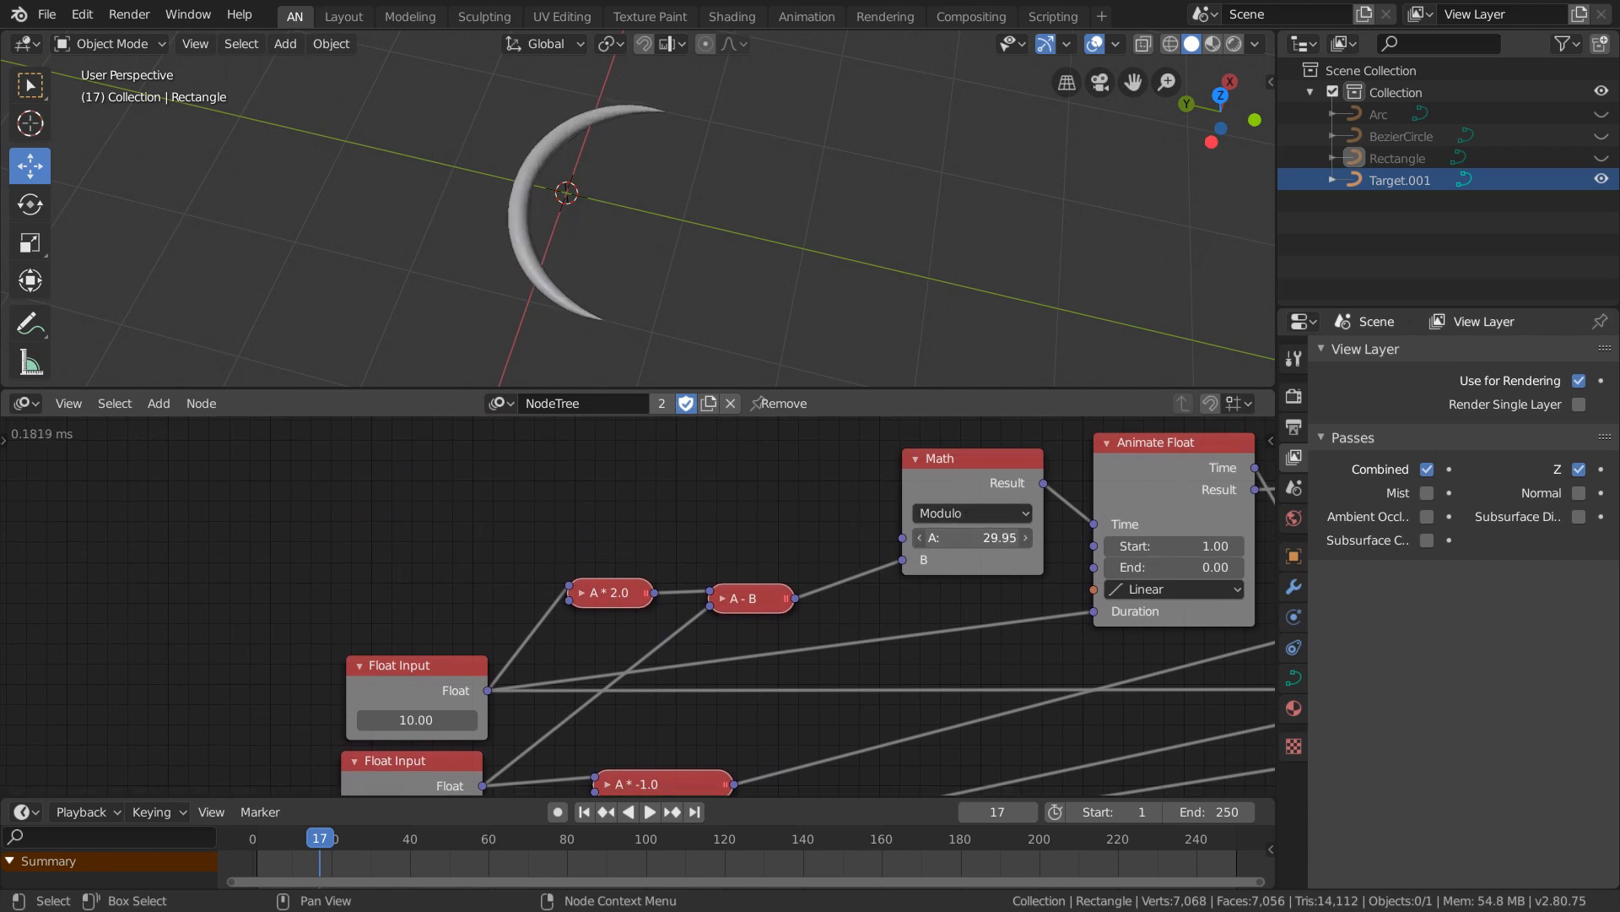
# Try the second Float Input at about 7.89 and 7.32 while raising the Math node's A value to 70.36.
pyautogui.moveTo(101, 687); pyautogui.dragTo(120, 512, button='middle')
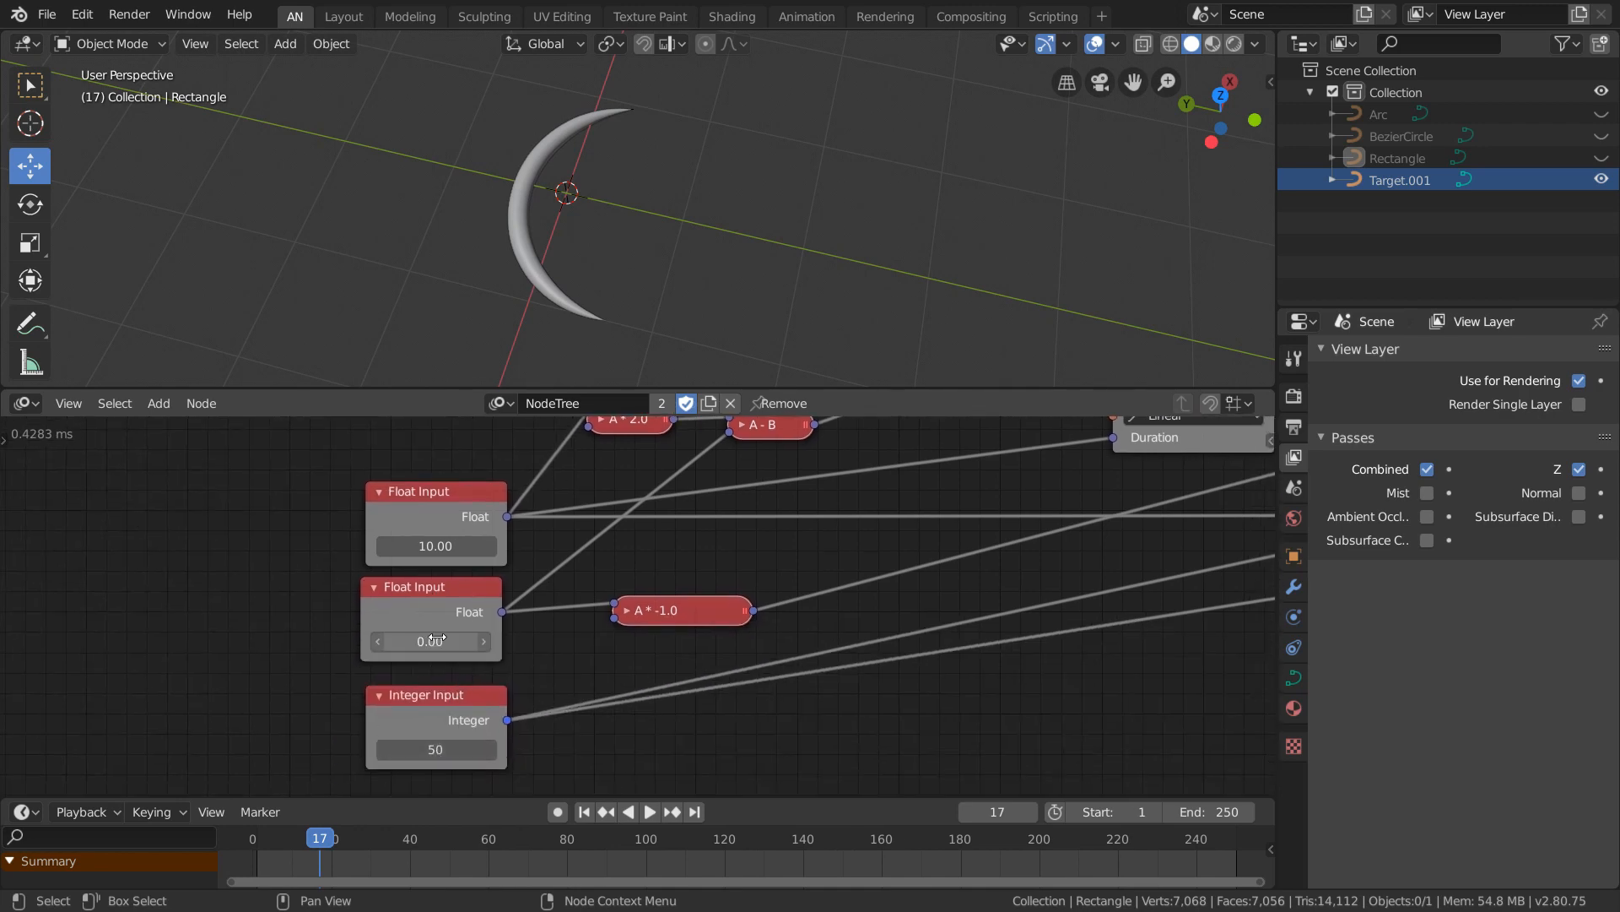
pyautogui.moveTo(429, 641); pyautogui.dragTo(417, 641)
pyautogui.moveTo(418, 641); pyautogui.dragTo(424, 641)
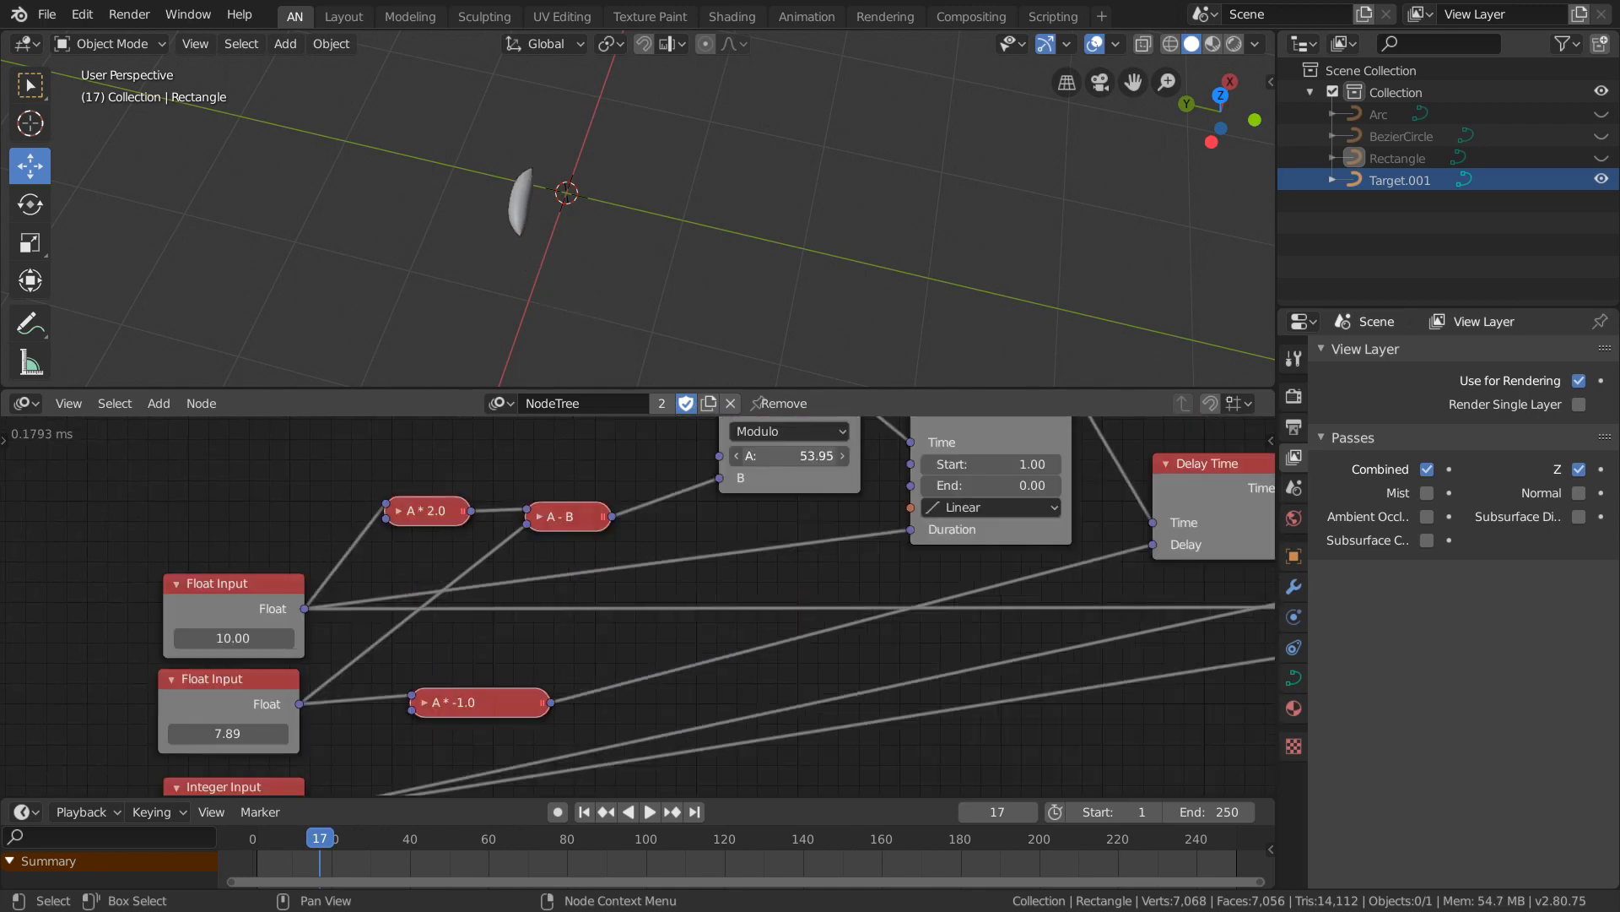
pyautogui.moveTo(789, 456)
pyautogui.mouseDown()
pyautogui.moveTo(810, 456)
pyautogui.moveTo(795, 456)
pyautogui.mouseUp()
pyautogui.moveTo(245, 723); pyautogui.dragTo(229, 723)
pyautogui.moveTo(789, 456); pyautogui.dragTo(831, 456)
# Reset the second Float Input to 0.
pyautogui.click(225, 733)
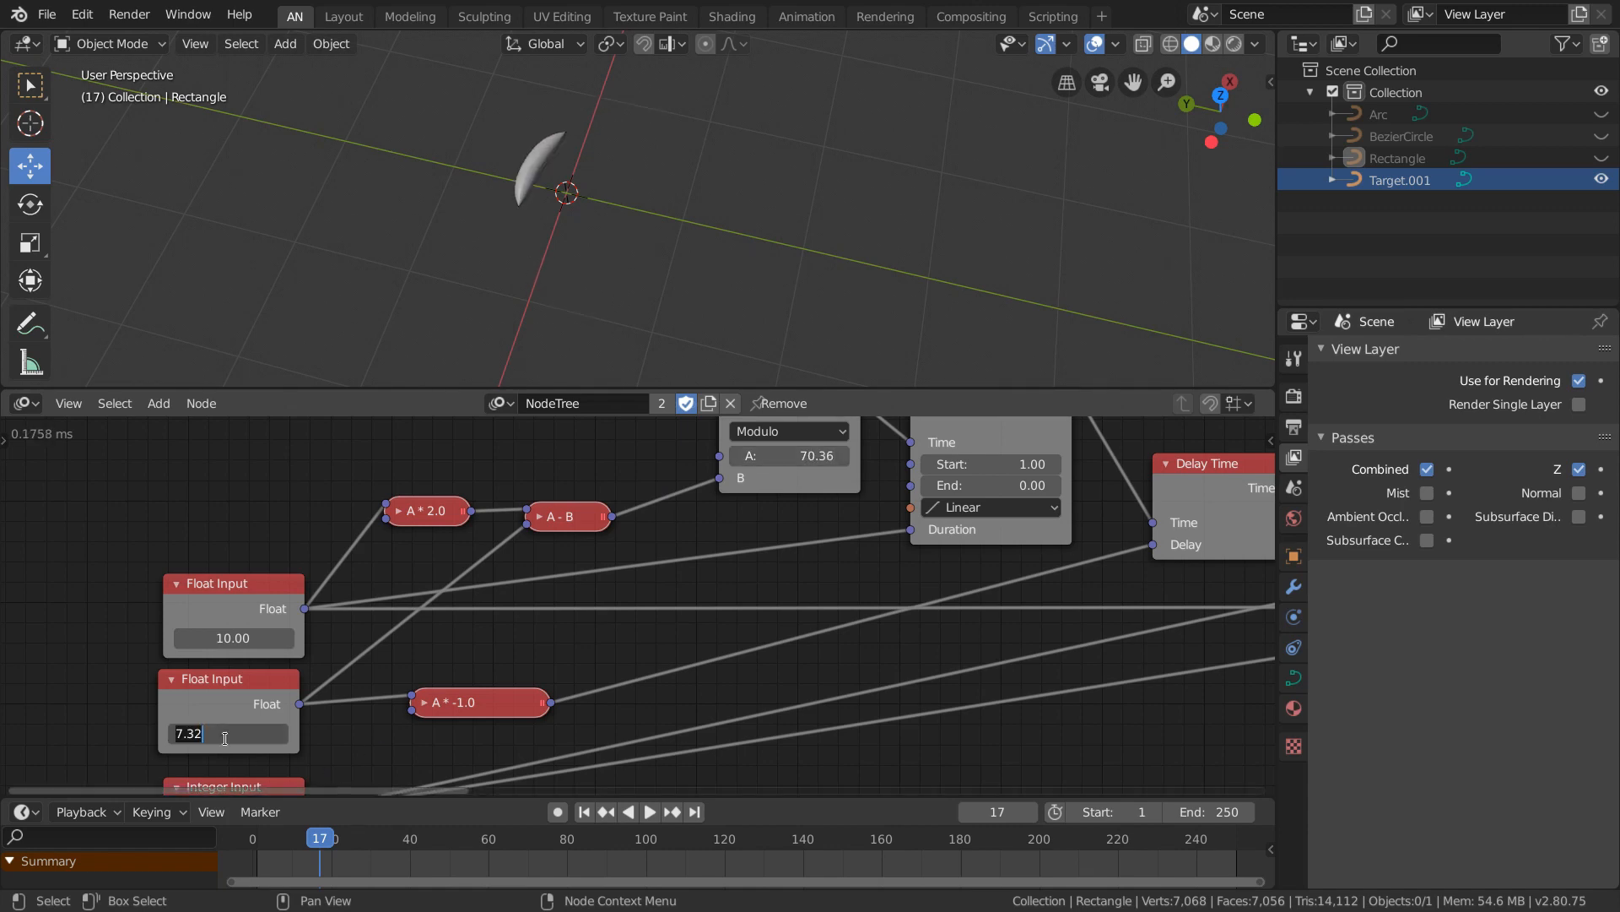
pyautogui.write('0')
pyautogui.press('Return')
# Move the node chain from Evaluate Spline to Curve Object Output closer to Trim Spline and slightly lower.
pyautogui.scroll(-4, 599, 629)
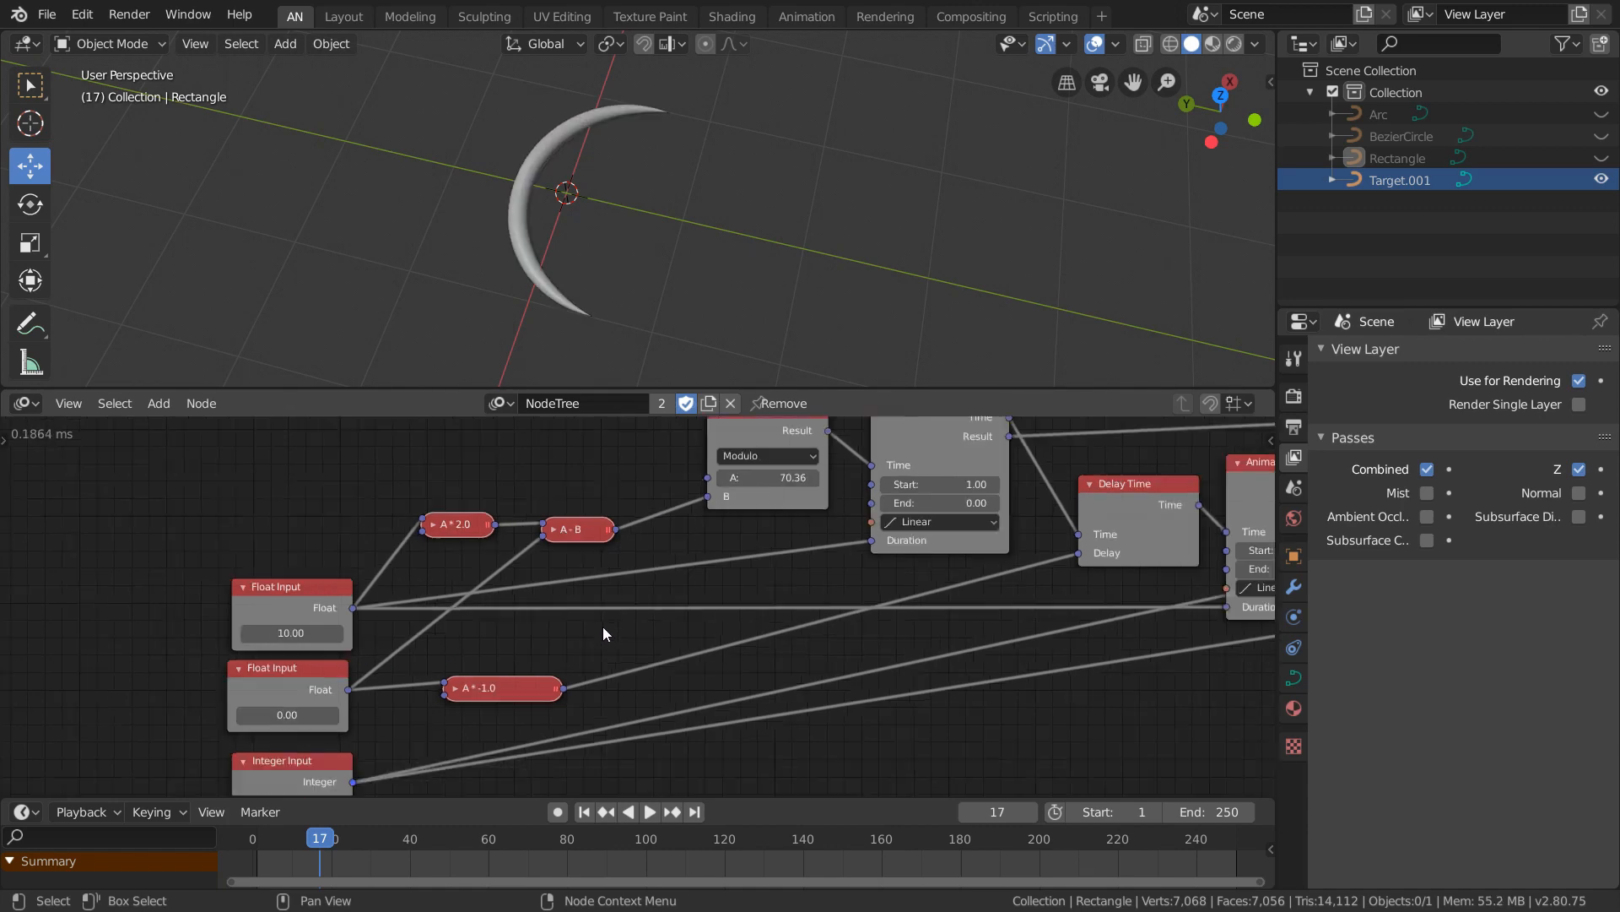
pyautogui.moveTo(709, 620); pyautogui.dragTo(280, 687, button='middle')
pyautogui.scroll(-3, 629, 671)
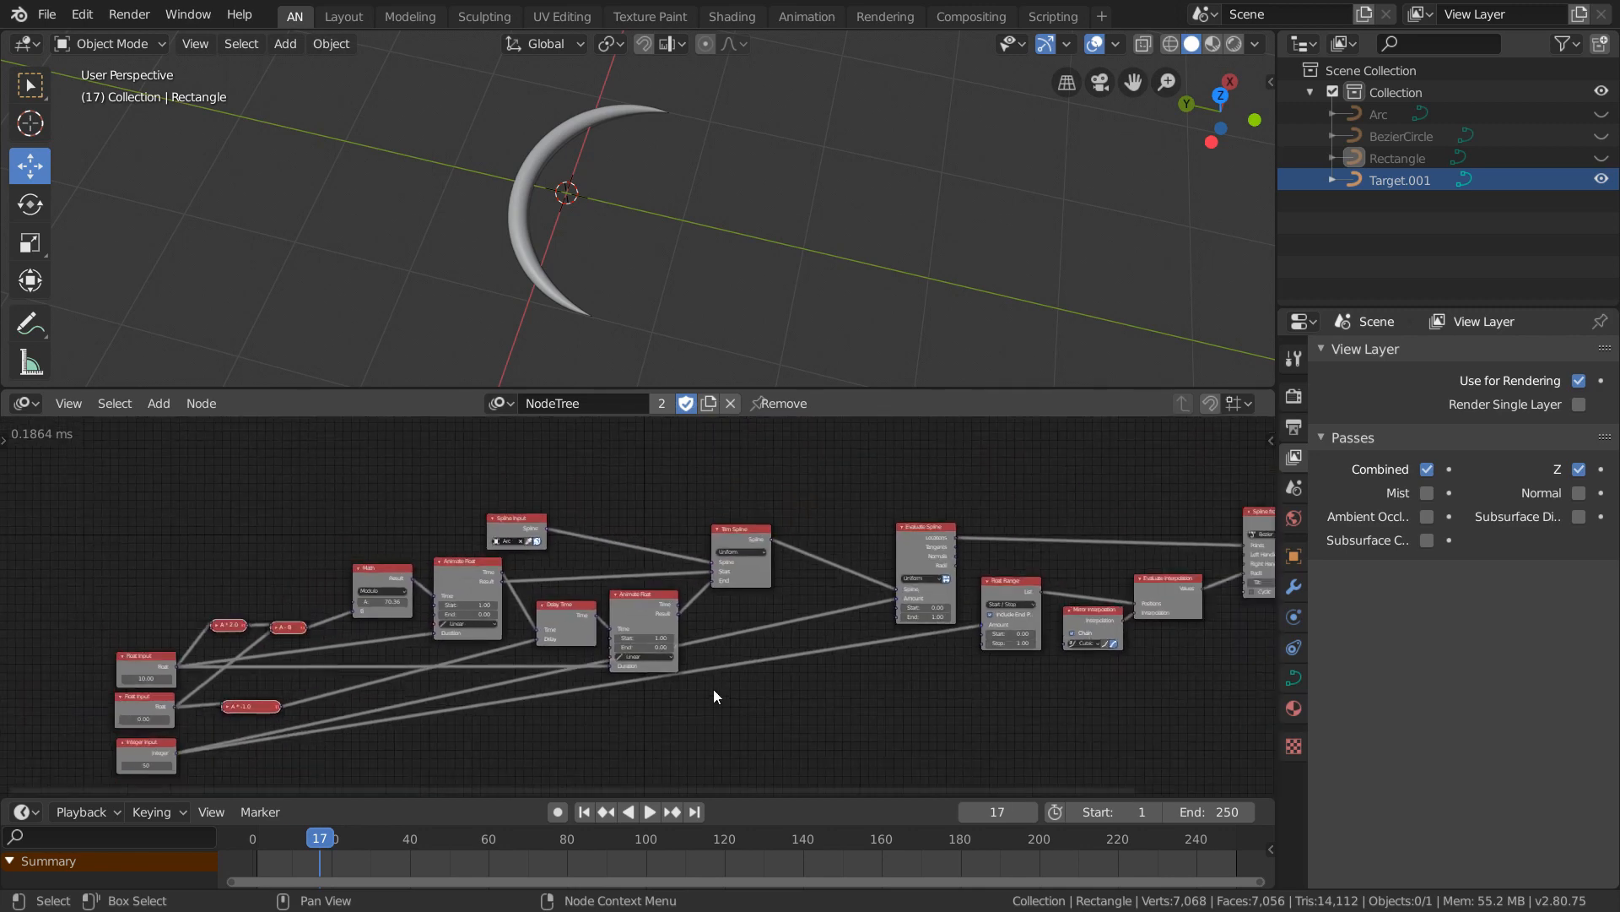
pyautogui.moveTo(712, 688); pyautogui.dragTo(432, 656, button='middle')
pyautogui.moveTo(579, 453); pyautogui.dragTo(1216, 691)
pyautogui.press('g')
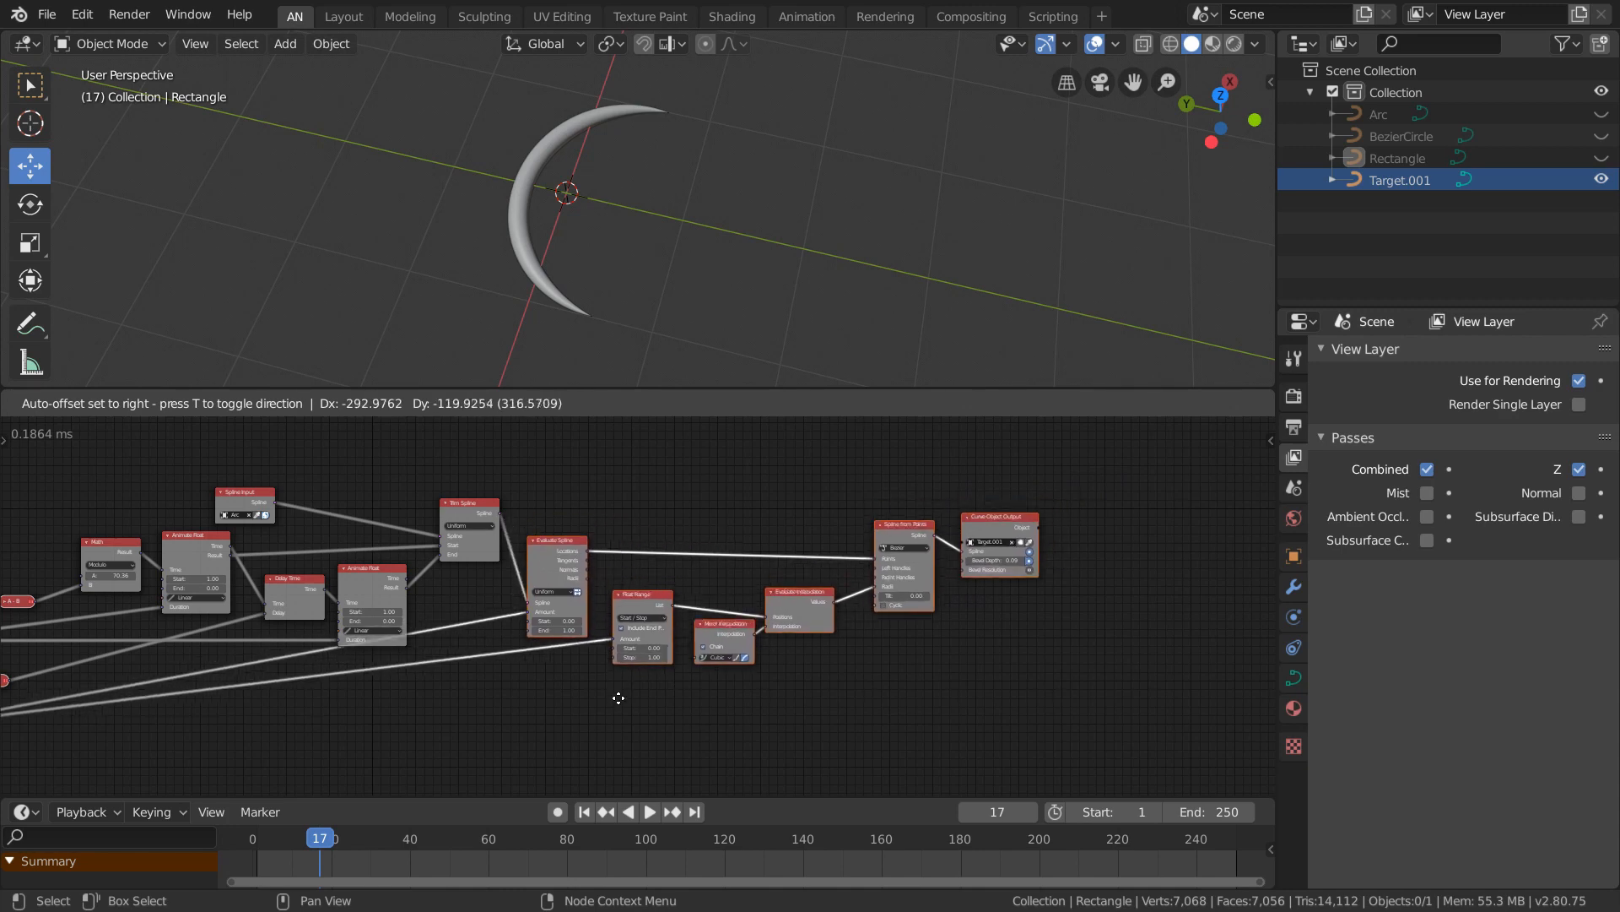
pyautogui.click(631, 721)
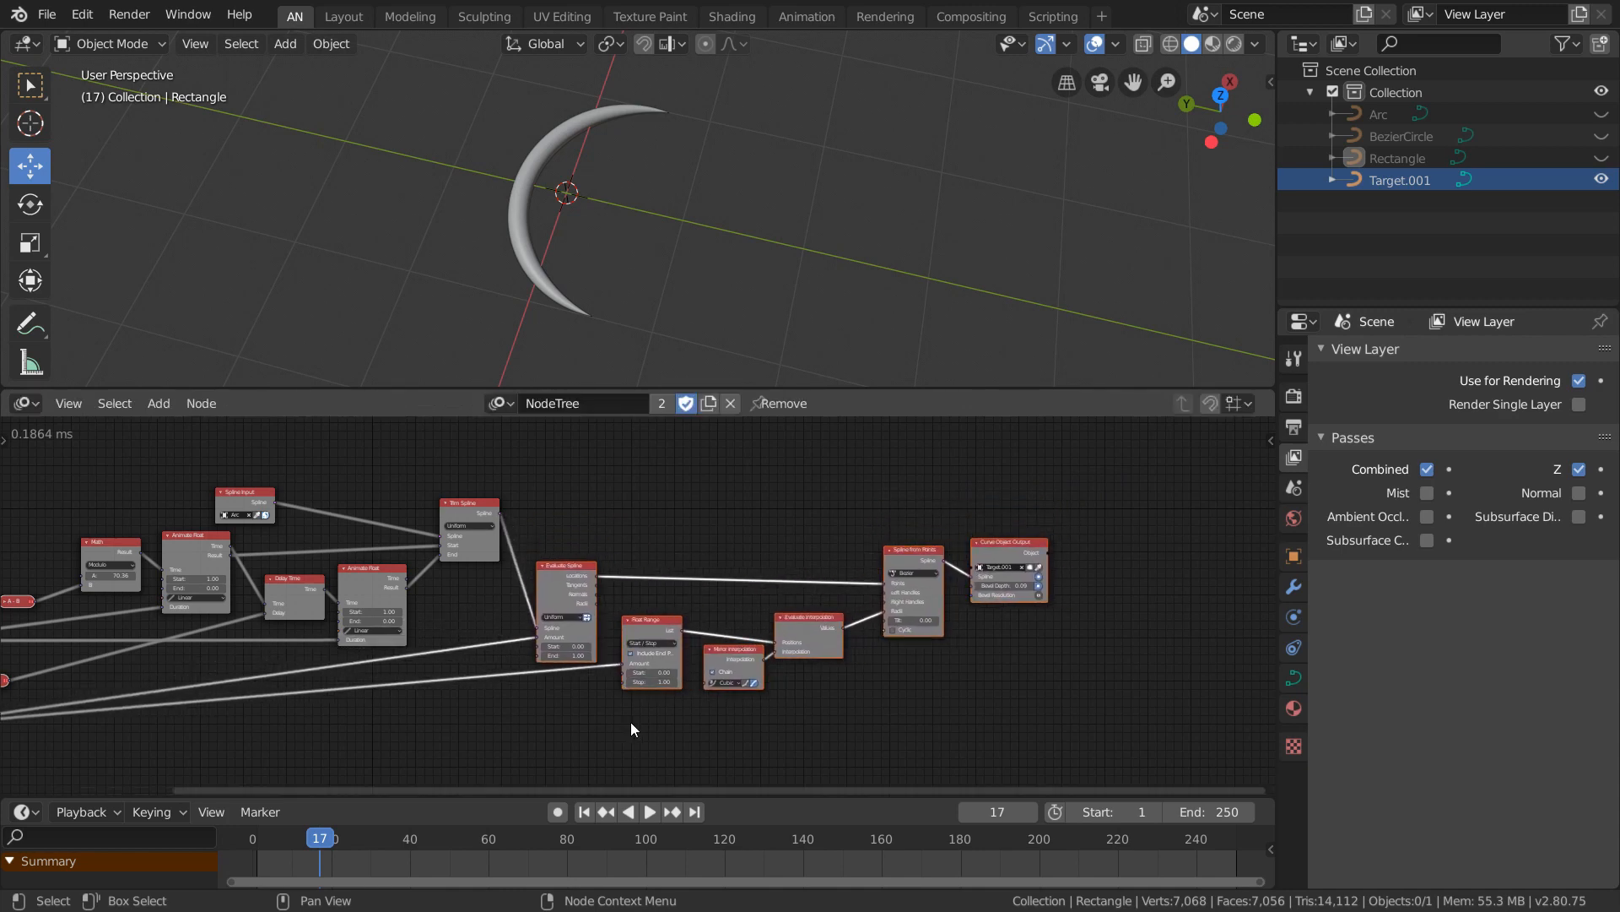
pyautogui.click(760, 741)
# Rename the node tree to Spline_Trim_Animate_AN_NT.
pyautogui.moveTo(333, 699); pyautogui.dragTo(520, 650, button='middle')
pyautogui.scroll(2, 636, 724)
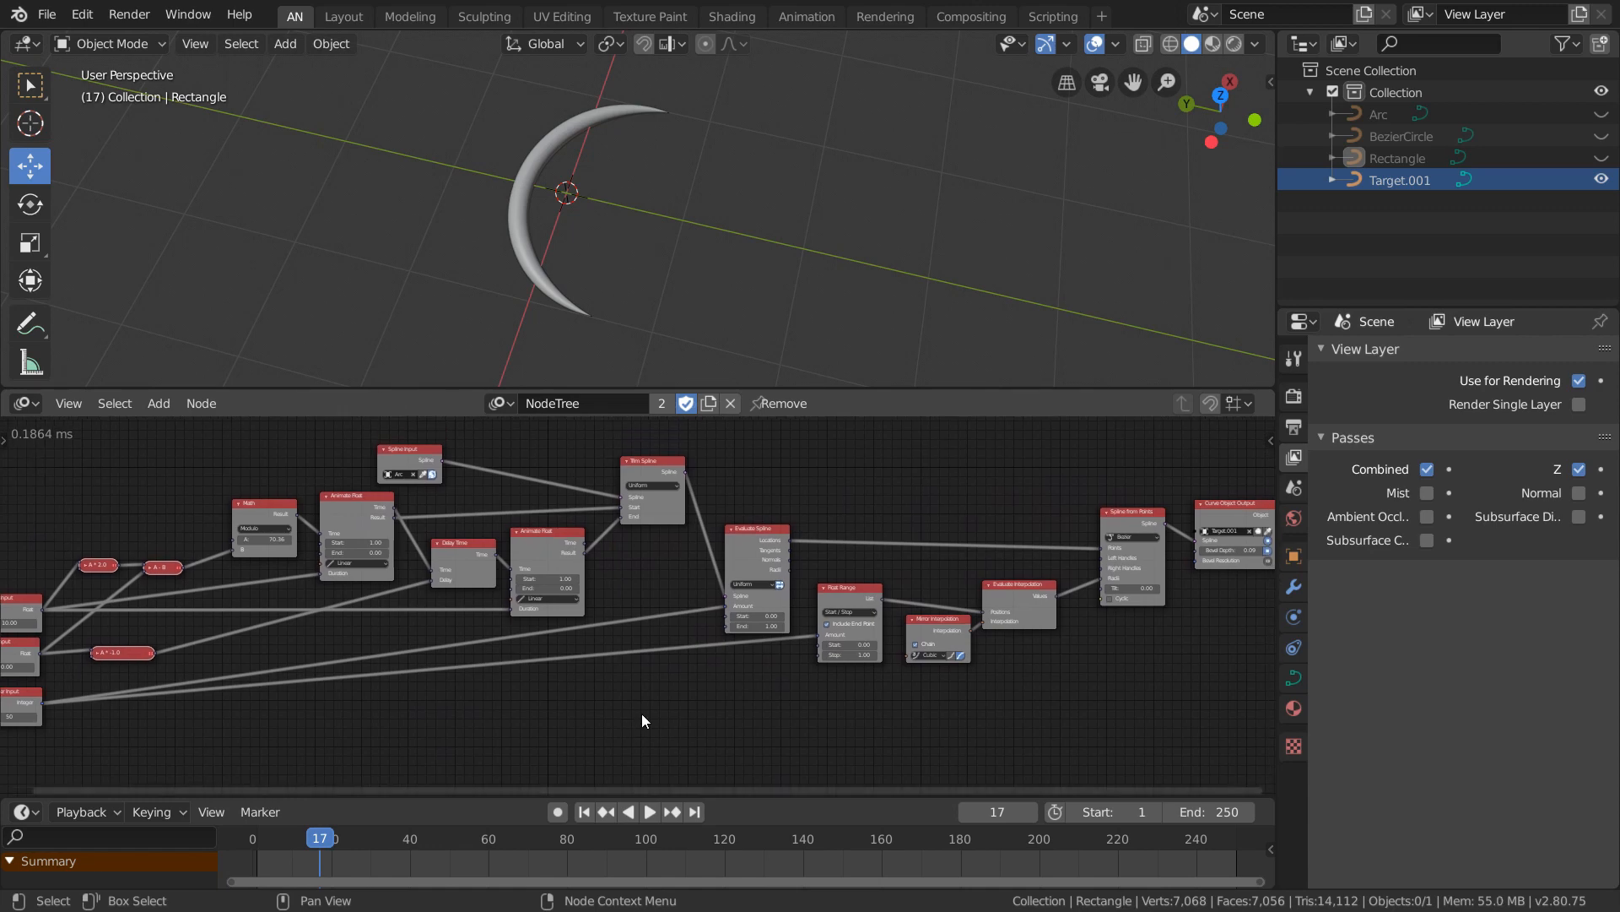
pyautogui.scroll(-1, 642, 721)
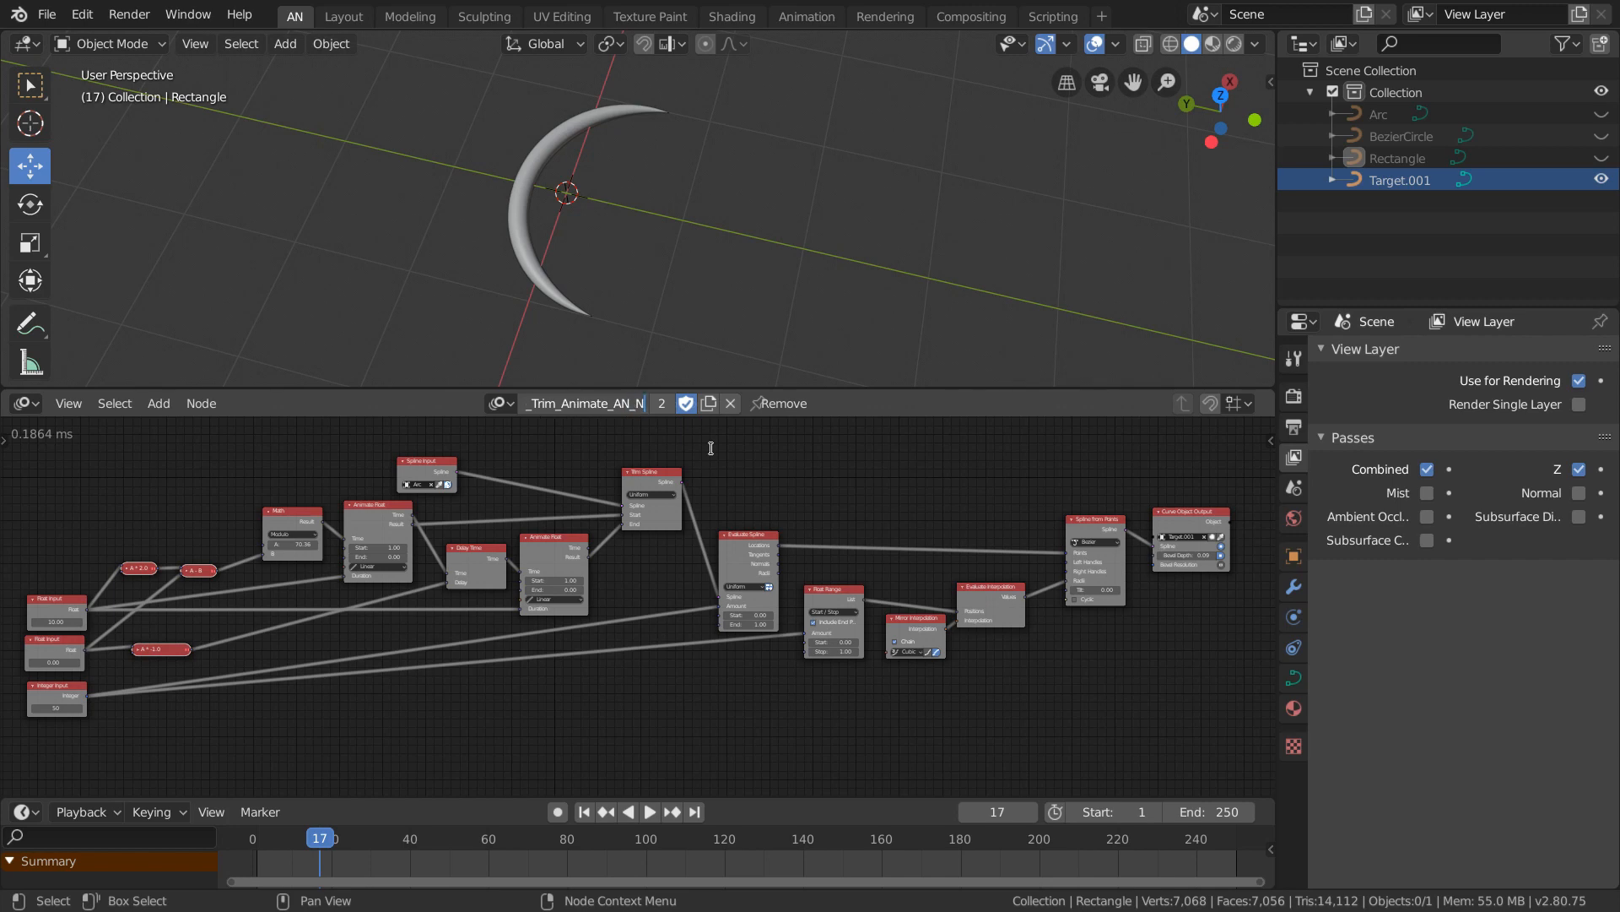
pyautogui.press('Return')
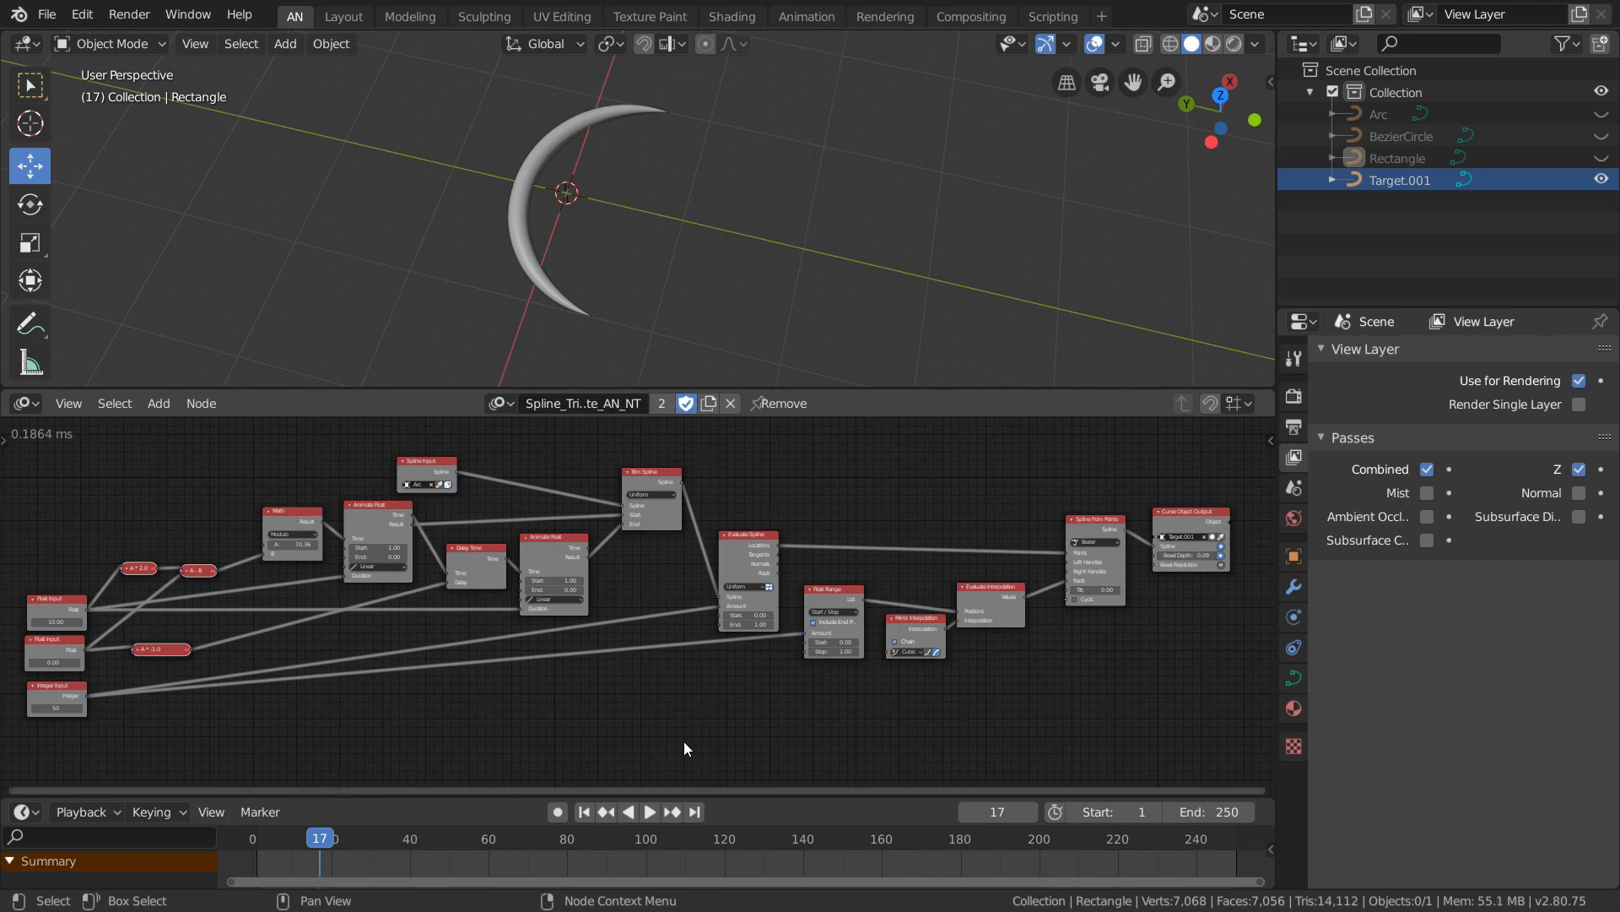
# Save the Blender file to the Desktop under the name spline.
pyautogui.moveTo(630, 718); pyautogui.dragTo(644, 705, button='middle')
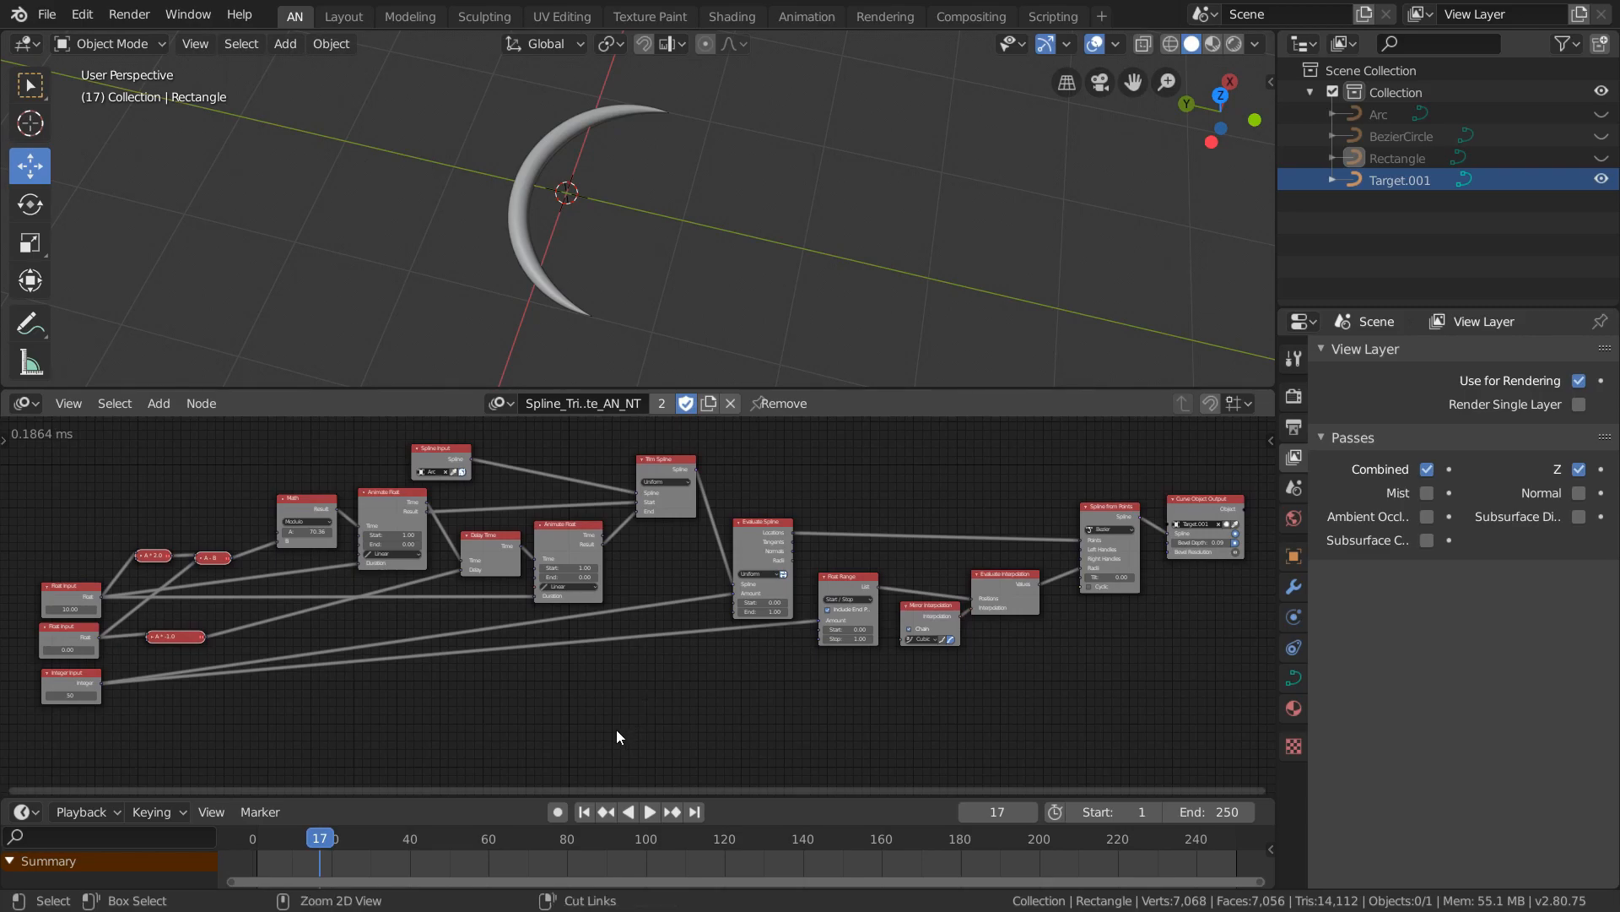
pyautogui.hotkey('ctrl', 's')
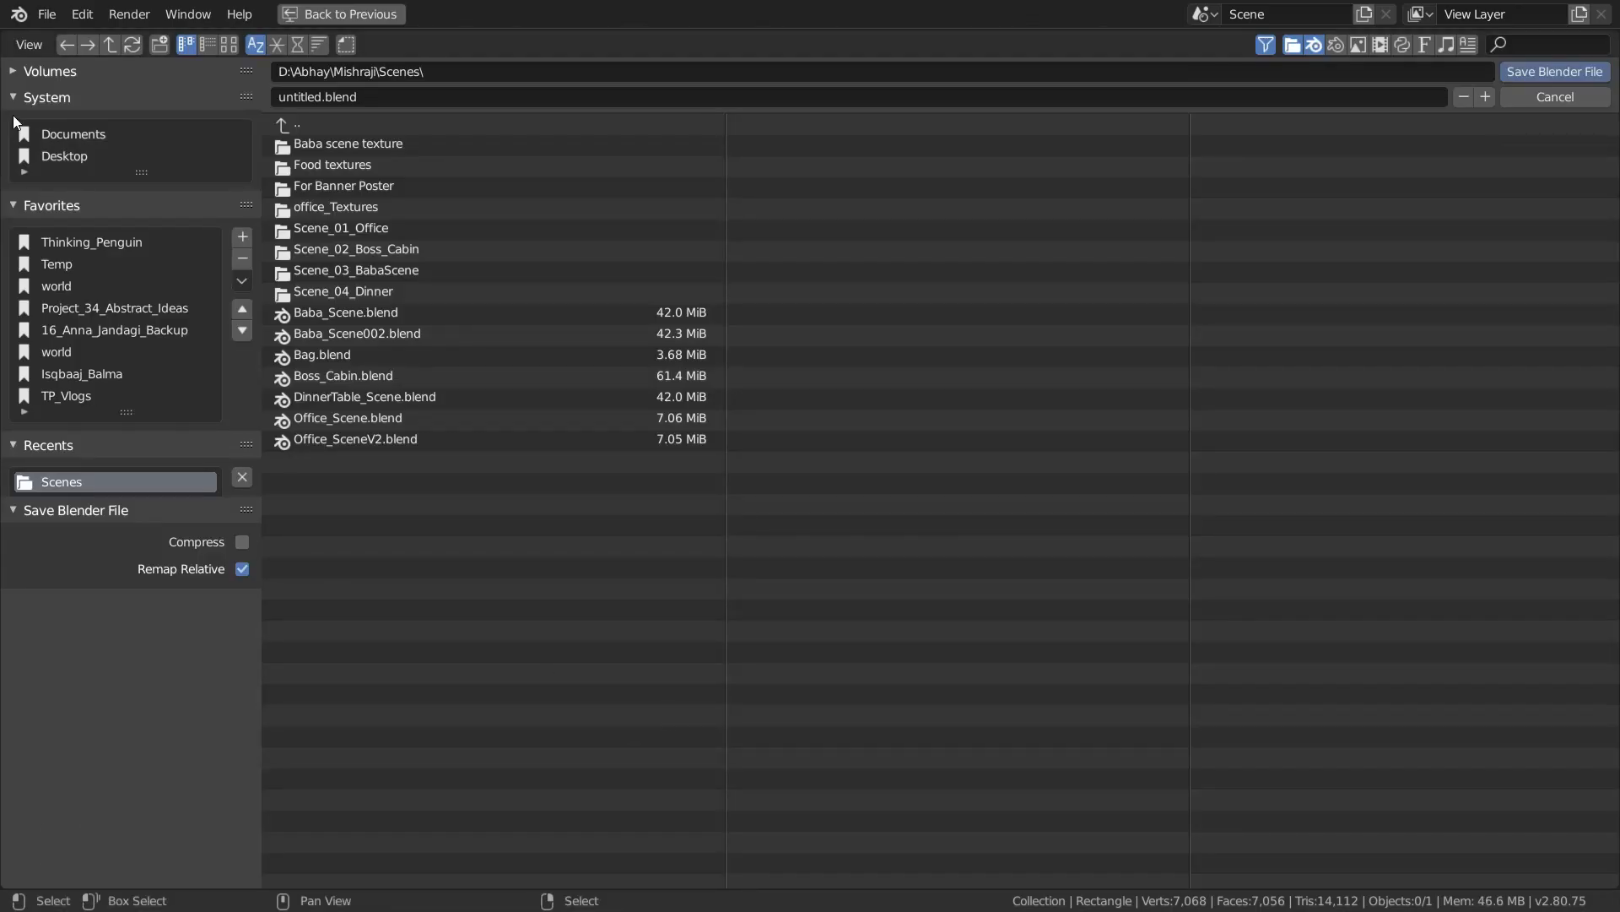
pyautogui.click(63, 164)
pyautogui.click(399, 96)
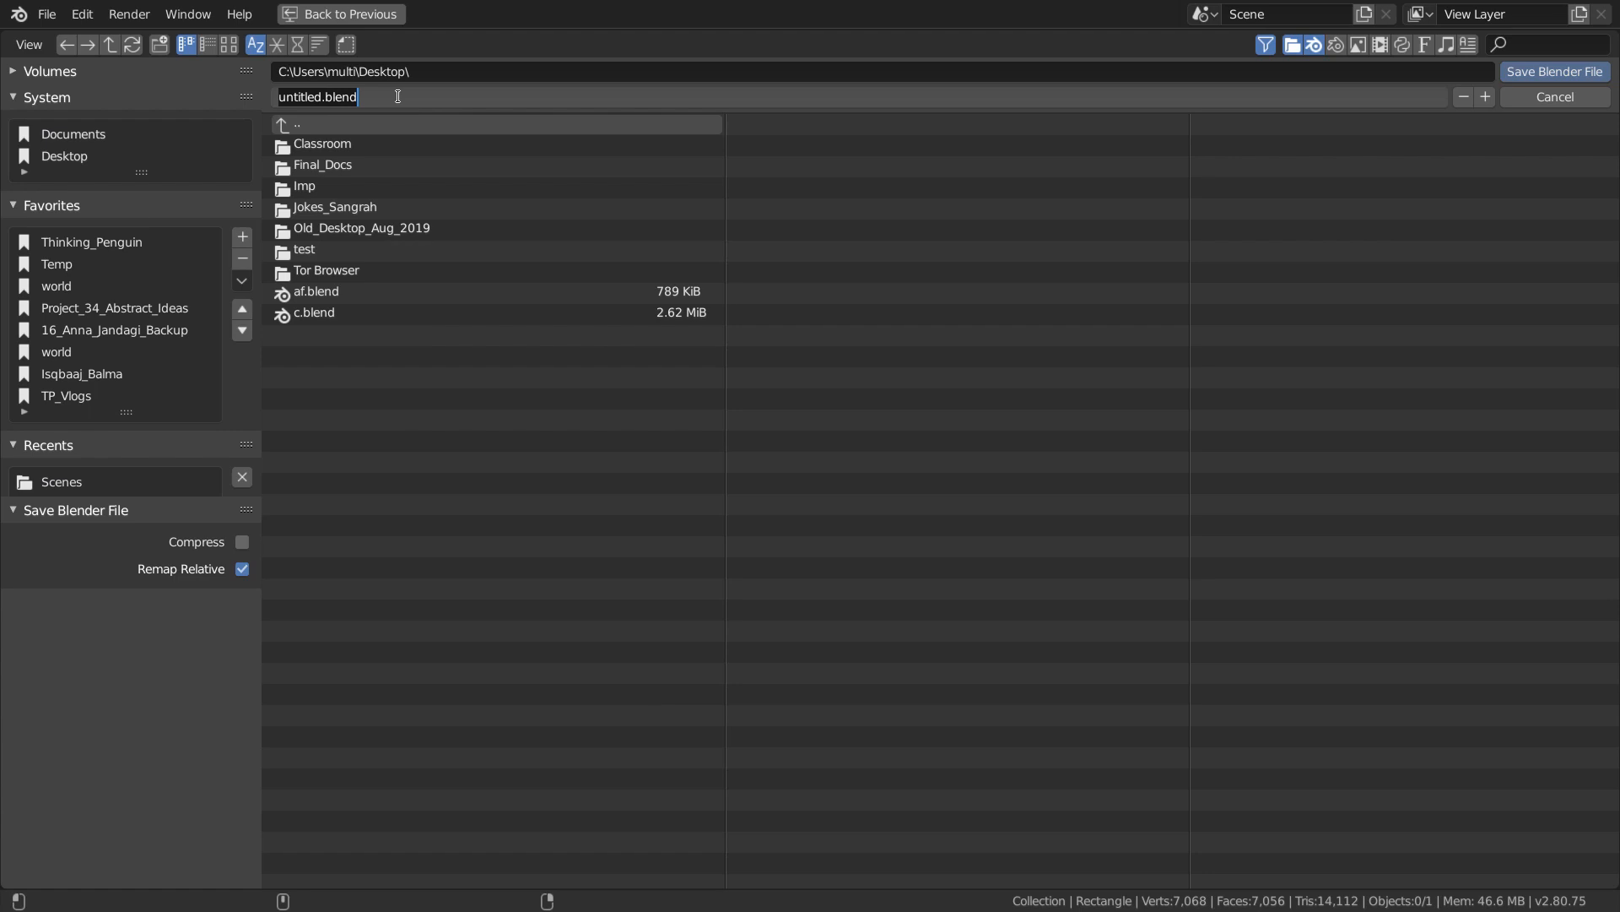
pyautogui.write('spline')
pyautogui.press('Return')
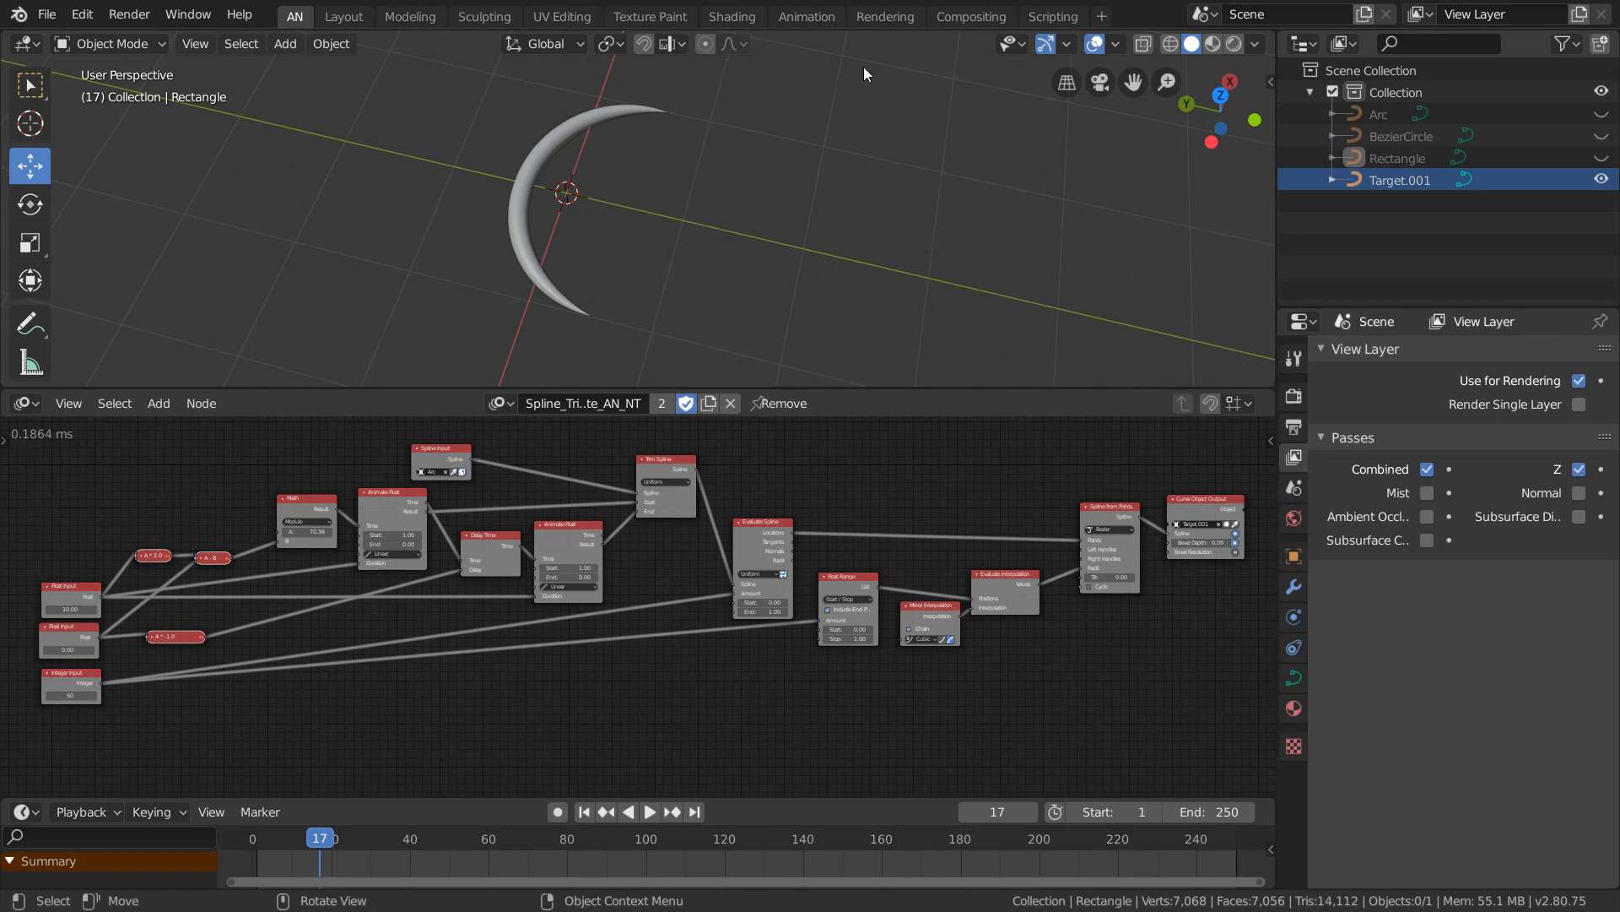
# Maximize the node editor and add a Group Input subprogram node above the A * 2.0 node.
pyautogui.hotkey('ctrl', 'space')
pyautogui.scroll(2, 680, 604)
pyautogui.keyDown('ctrl'); pyautogui.hscroll(-5, 681, 604); pyautogui.keyUp('ctrl')
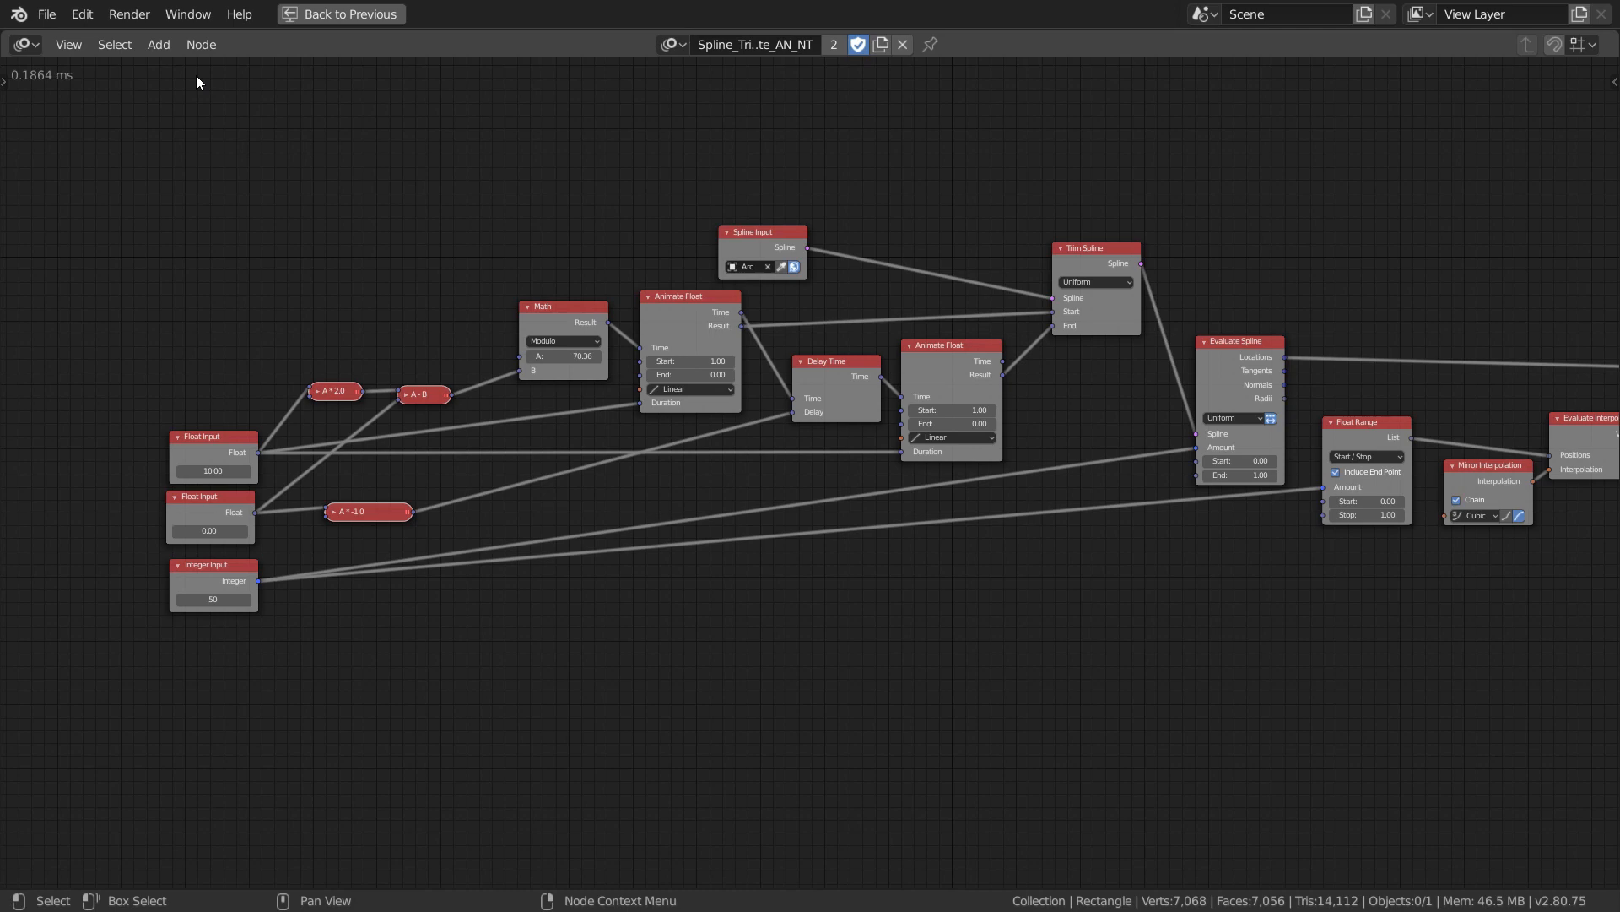
pyautogui.click(157, 45)
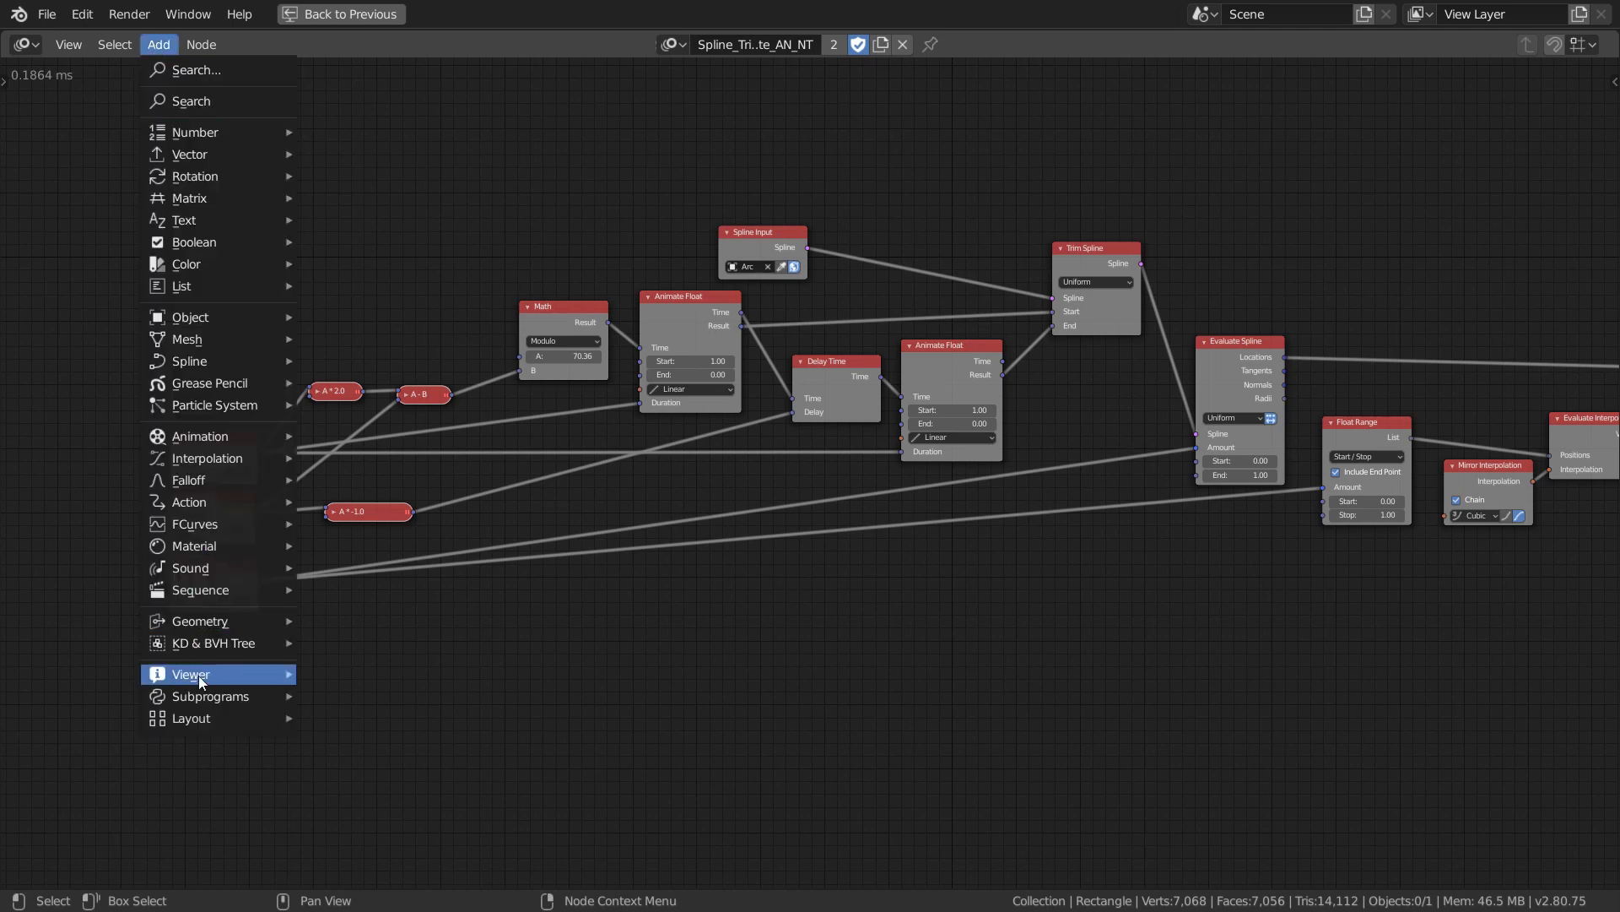
pyautogui.moveTo(237, 696)
pyautogui.click(393, 740)
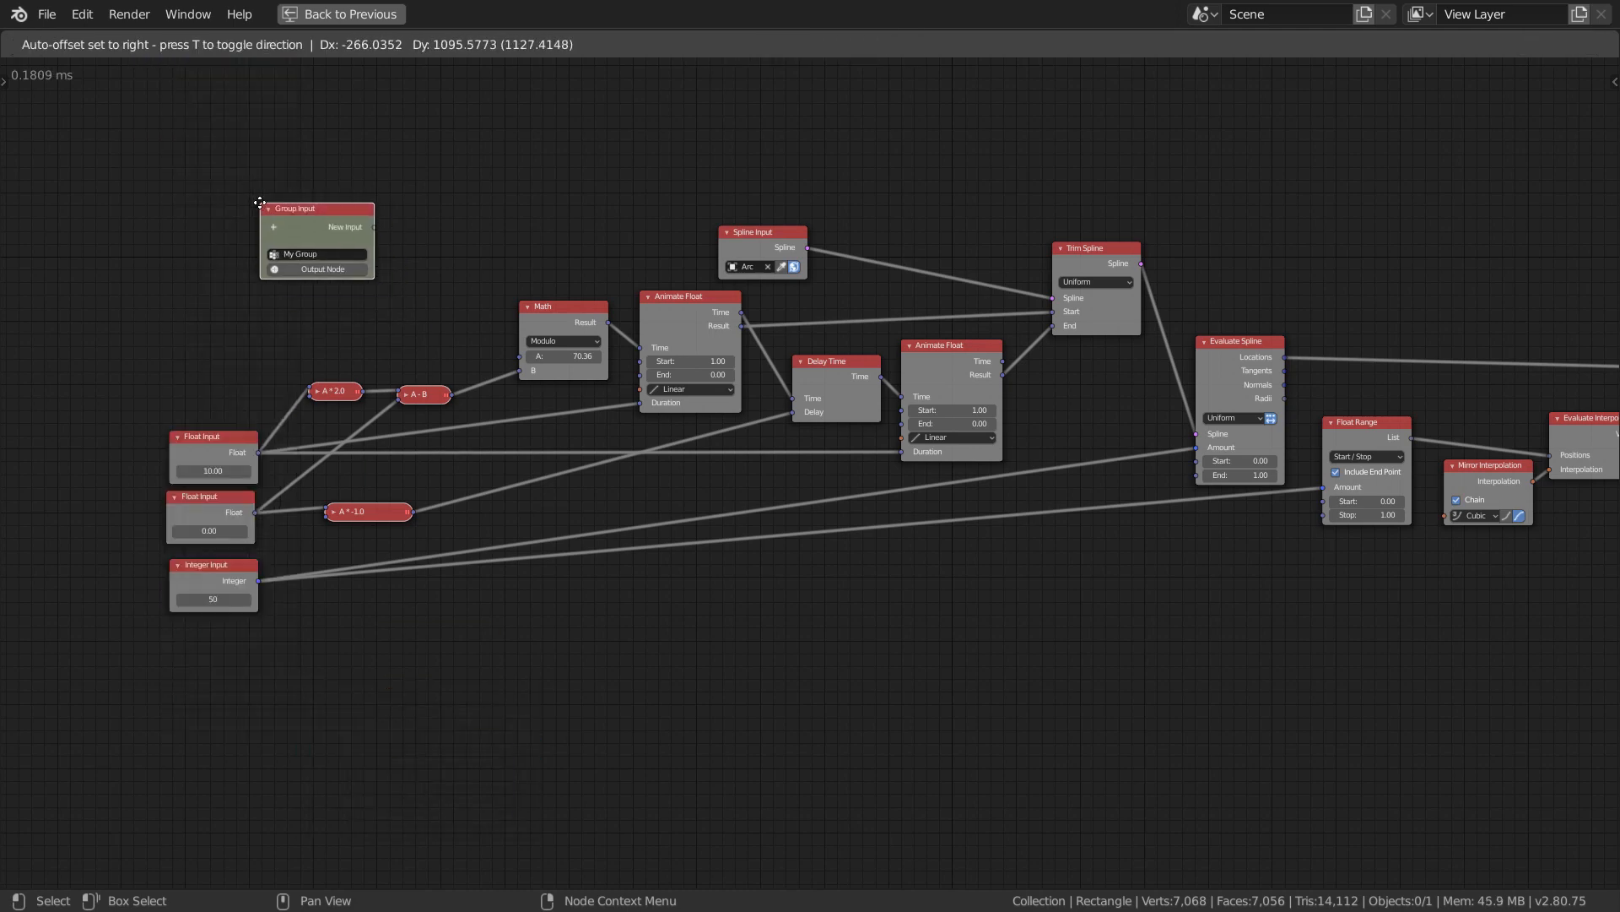
pyautogui.click(259, 202)
# Name the group Spline_Trim_Animate and create its matching Group Output node above the Math node.
pyautogui.scroll(6, 336, 247)
pyautogui.moveTo(332, 246); pyautogui.dragTo(682, 358, button='middle')
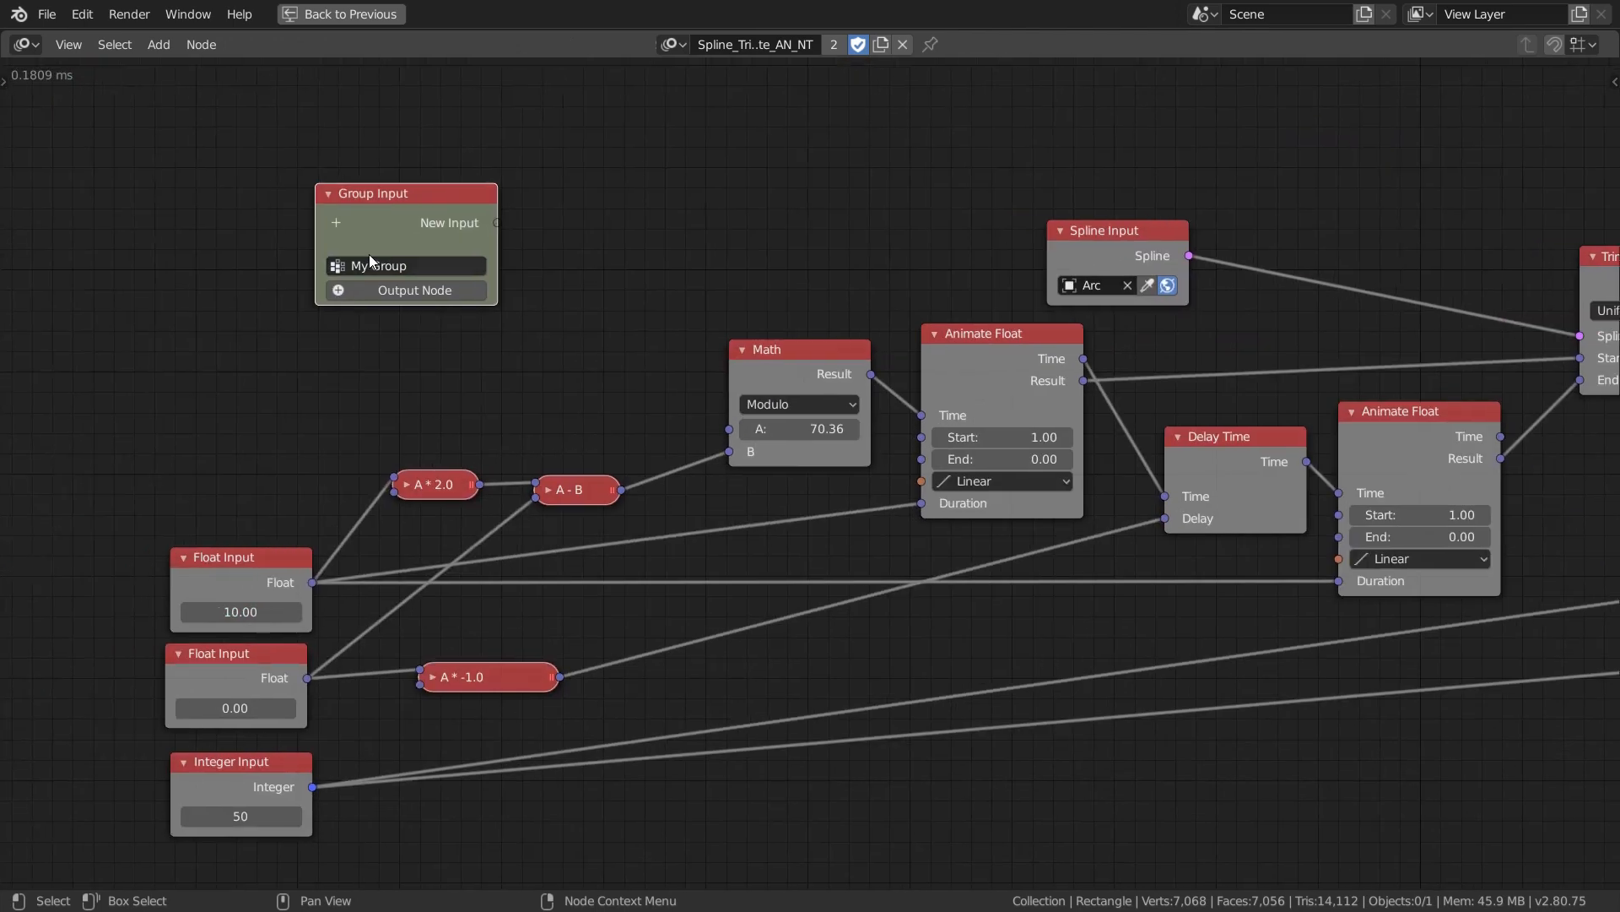
pyautogui.click(439, 268)
pyautogui.write('Spline_Trim_Animate')
pyautogui.click(434, 288)
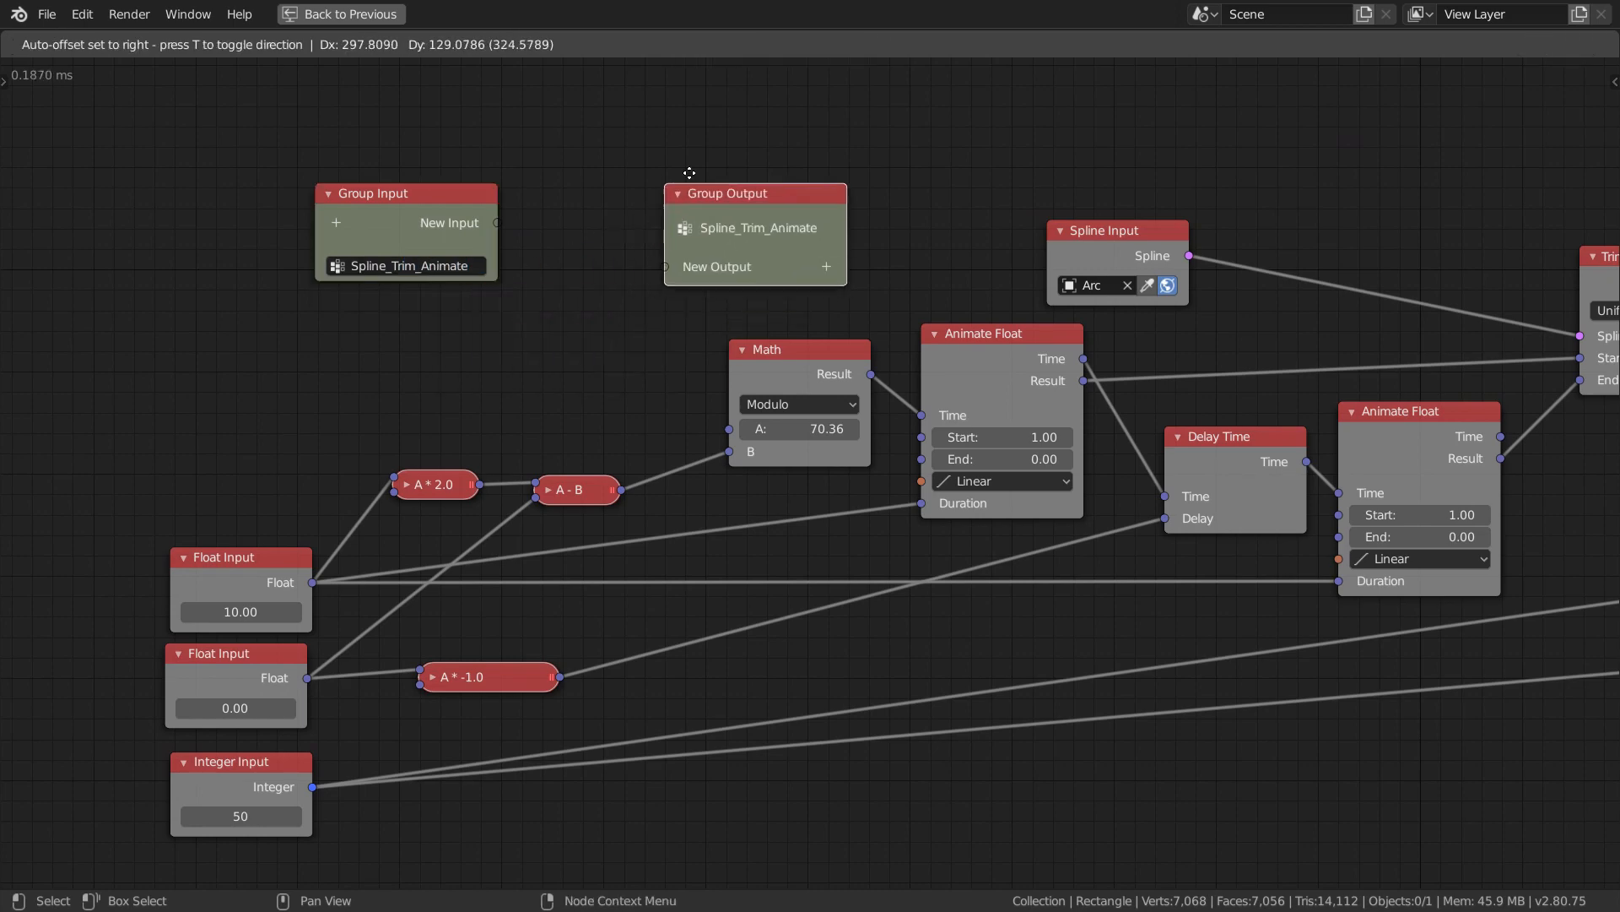
pyautogui.click(774, 148)
# Replace the Curve Object Output node with the Group Output node and link Spline from Points' Spline into it.
pyautogui.scroll(-4, 827, 283)
pyautogui.moveTo(732, 238); pyautogui.dragTo(187, 333, button='middle')
pyautogui.moveTo(251, 321); pyautogui.dragTo(1345, 297)
pyautogui.moveTo(1266, 357); pyautogui.dragTo(353, 372, button='middle')
pyautogui.moveTo(891, 458); pyautogui.dragTo(1027, 375)
pyautogui.press('x')
pyautogui.press('g')
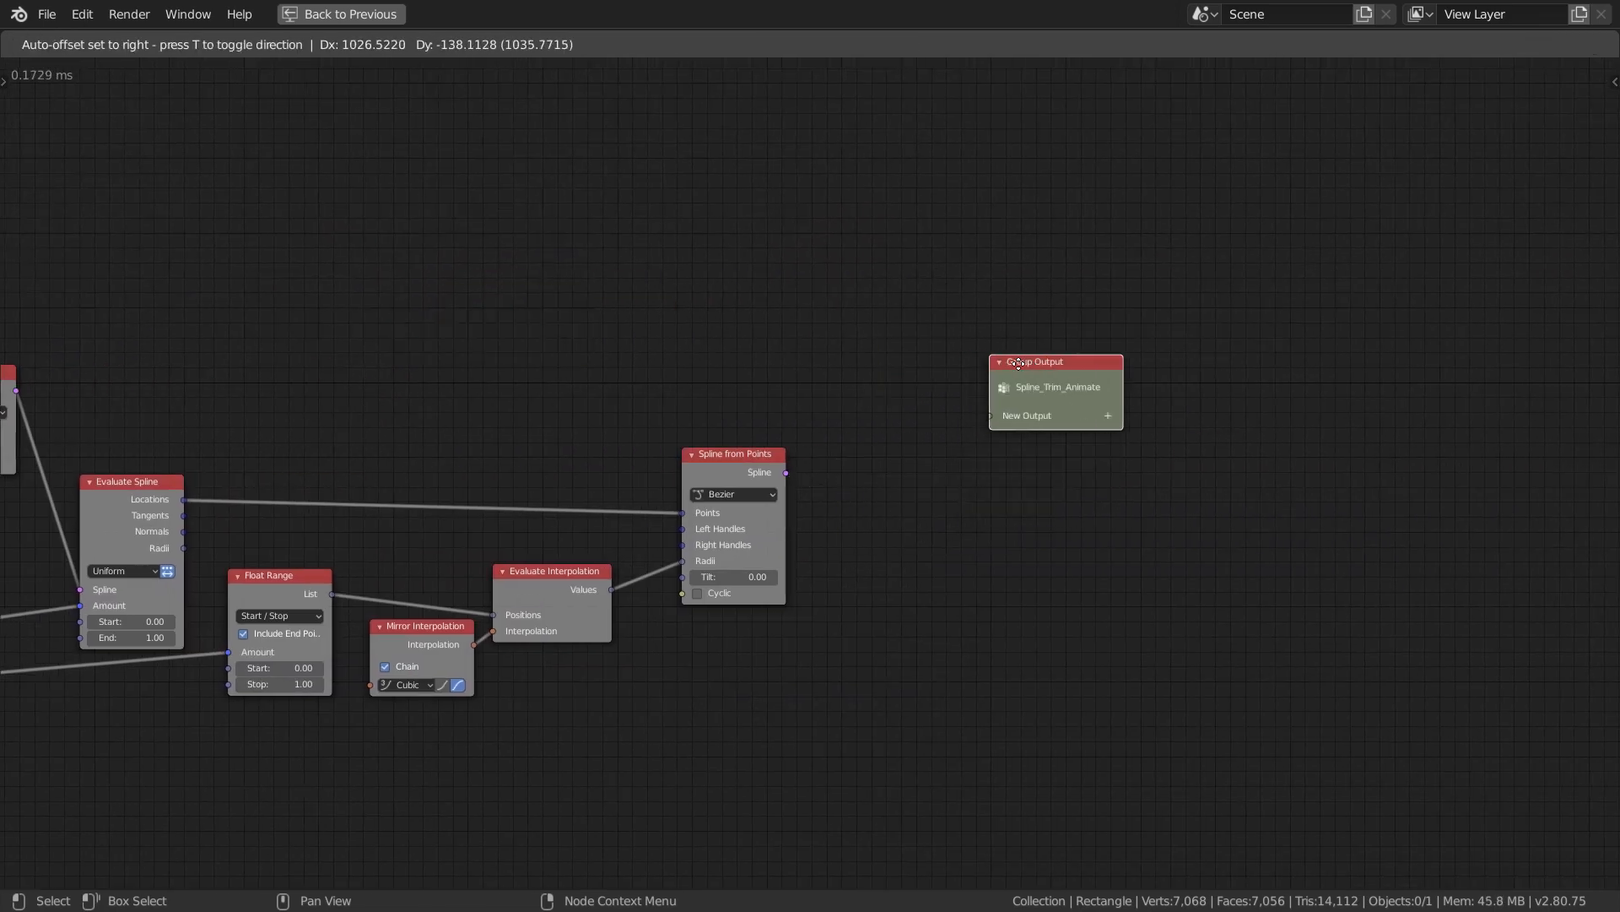
pyautogui.click(965, 464)
pyautogui.moveTo(786, 472); pyautogui.dragTo(965, 445)
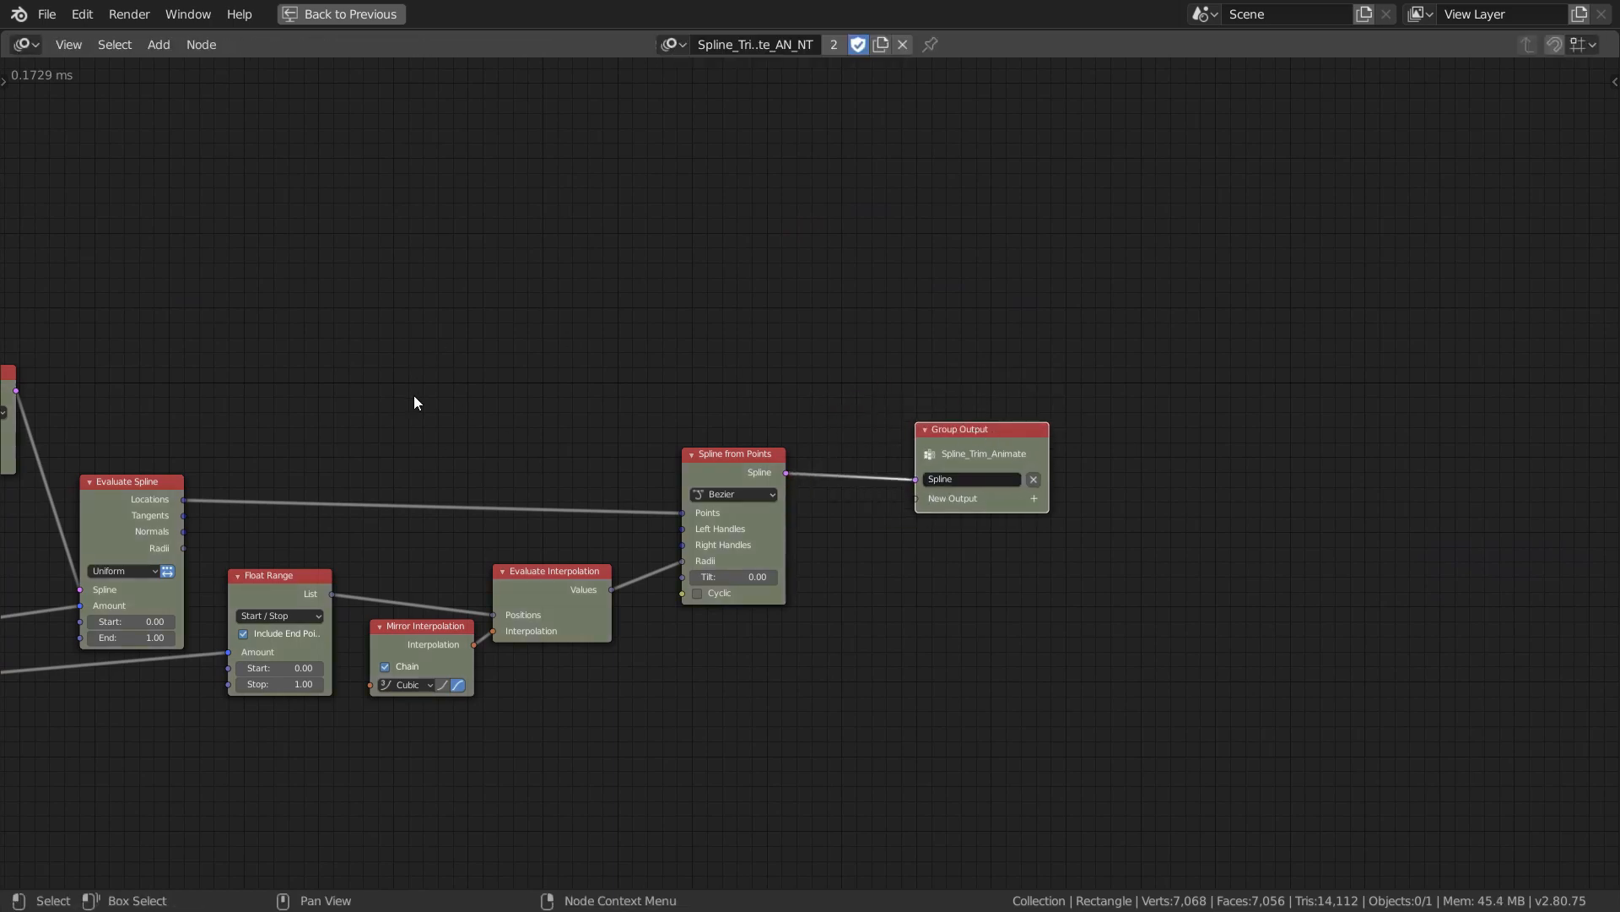
# Delete the Spline Input node and feed Trim Spline's Spline input from a new Spline socket on the Group Input node.
pyautogui.scroll(2, 790, 404)
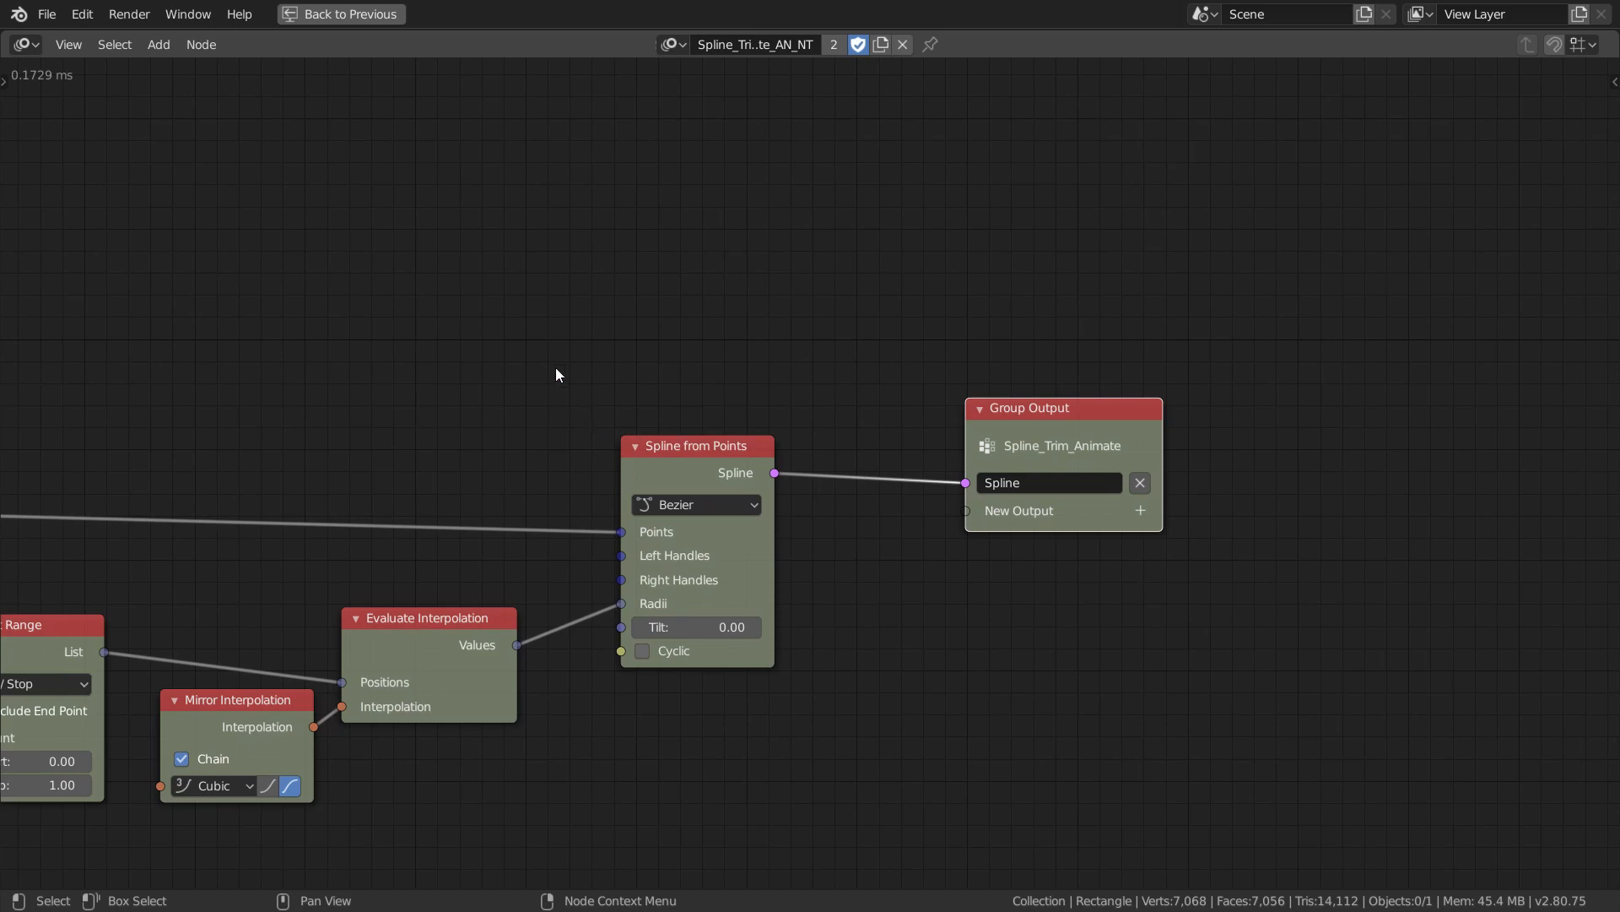
pyautogui.scroll(-2, 555, 375)
pyautogui.moveTo(405, 372); pyautogui.dragTo(1288, 315, button='middle')
pyautogui.moveTo(245, 279); pyautogui.dragTo(549, 318, button='middle')
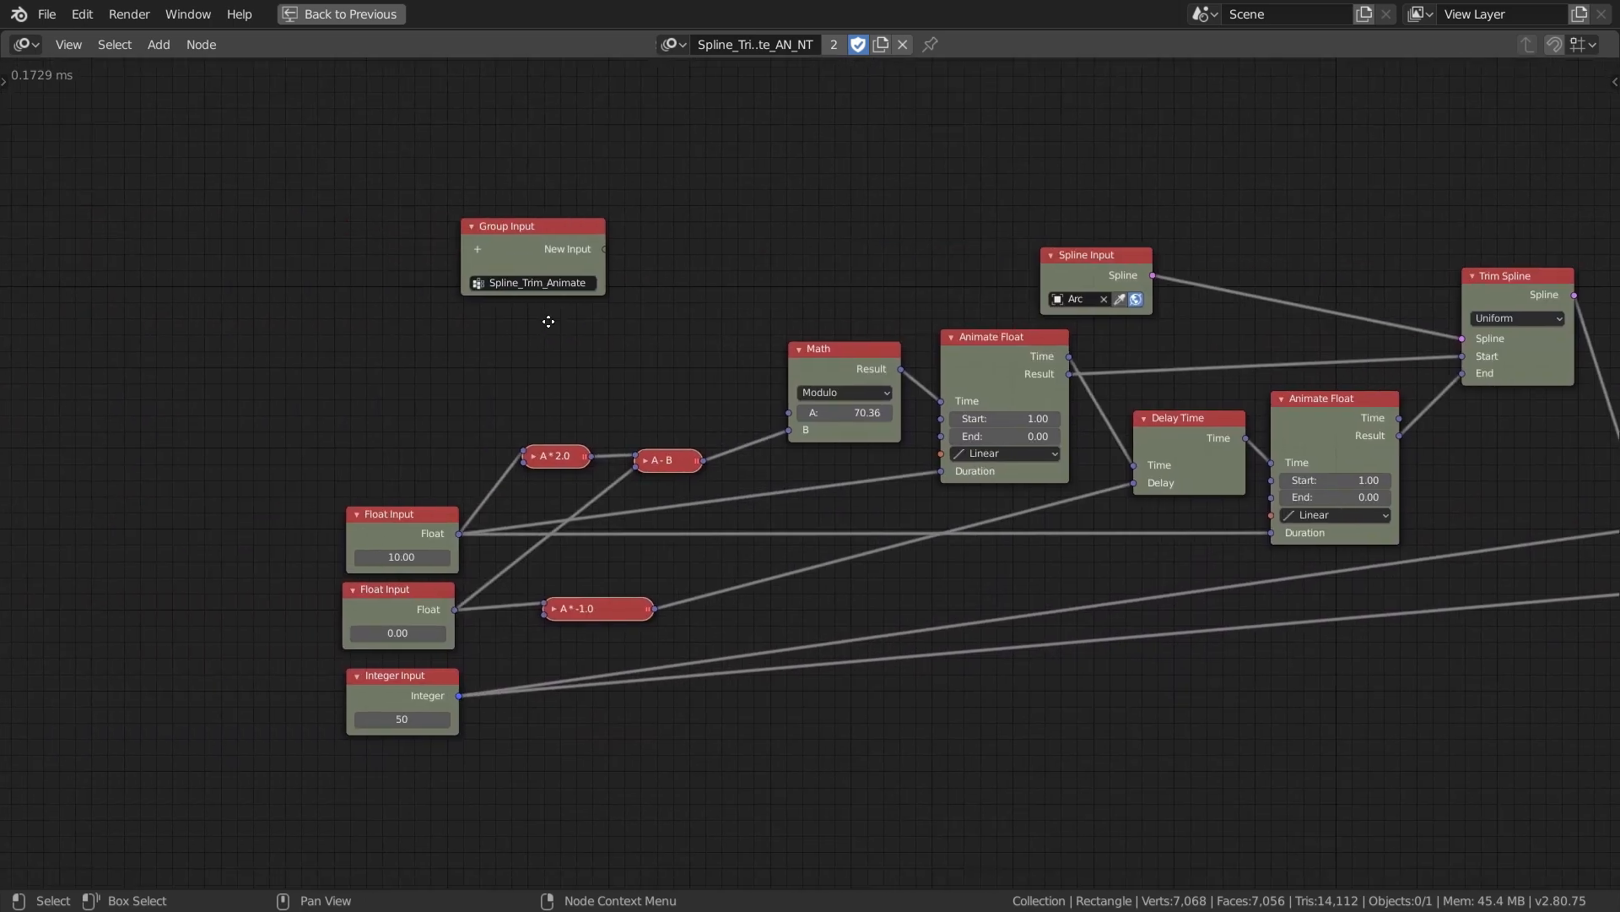
pyautogui.moveTo(525, 240); pyautogui.dragTo(374, 250)
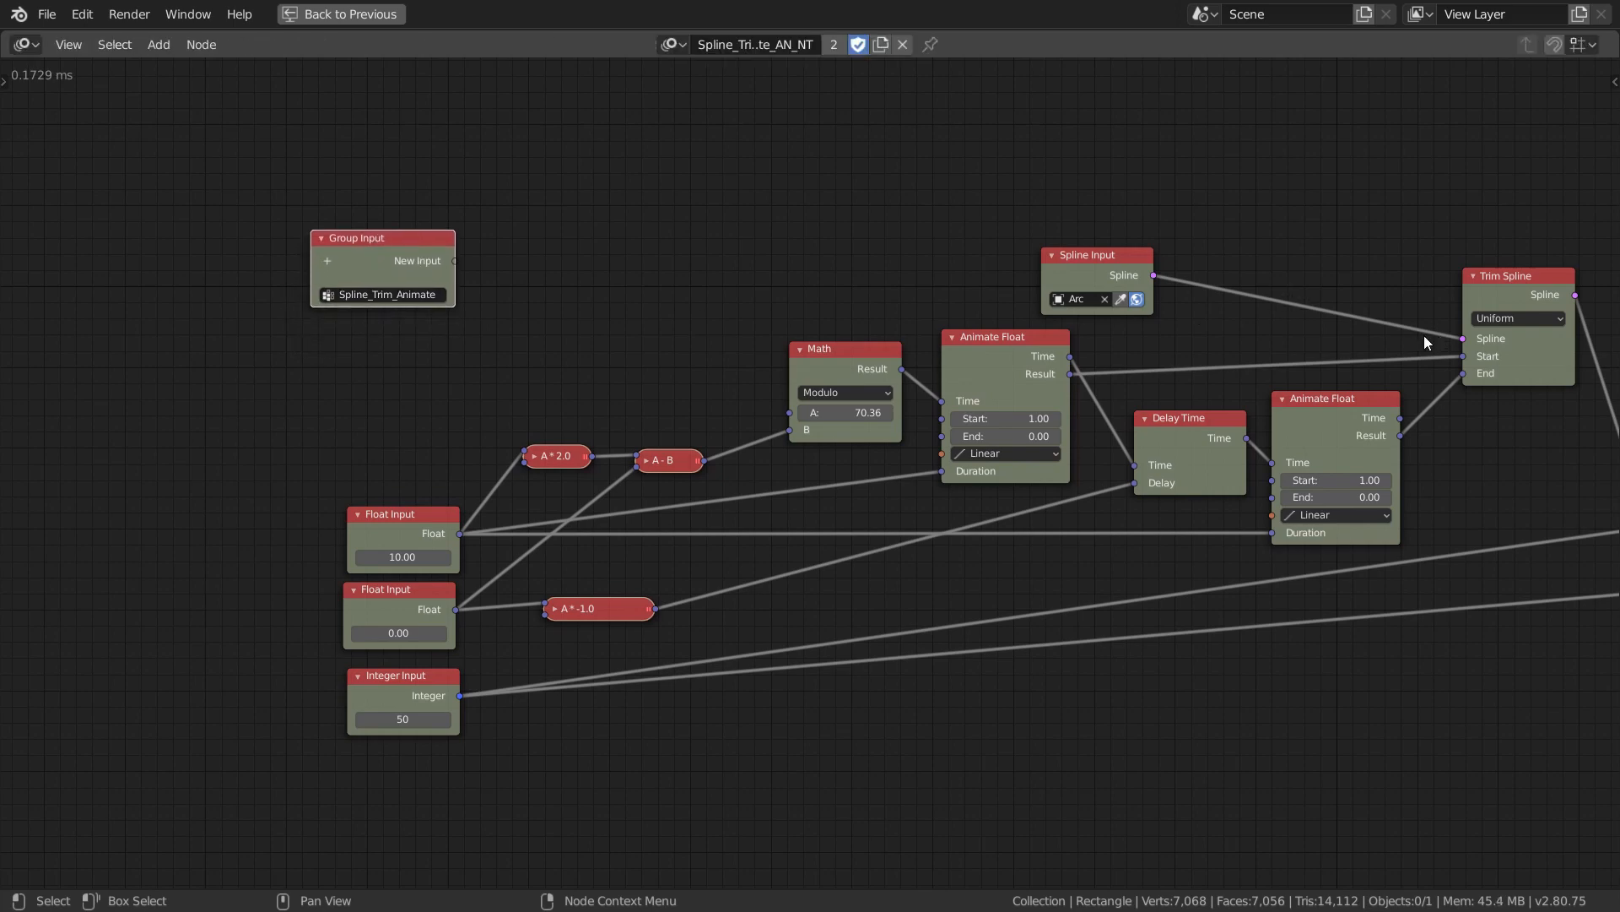
pyautogui.moveTo(1088, 265); pyautogui.dragTo(632, 191)
pyautogui.press('x')
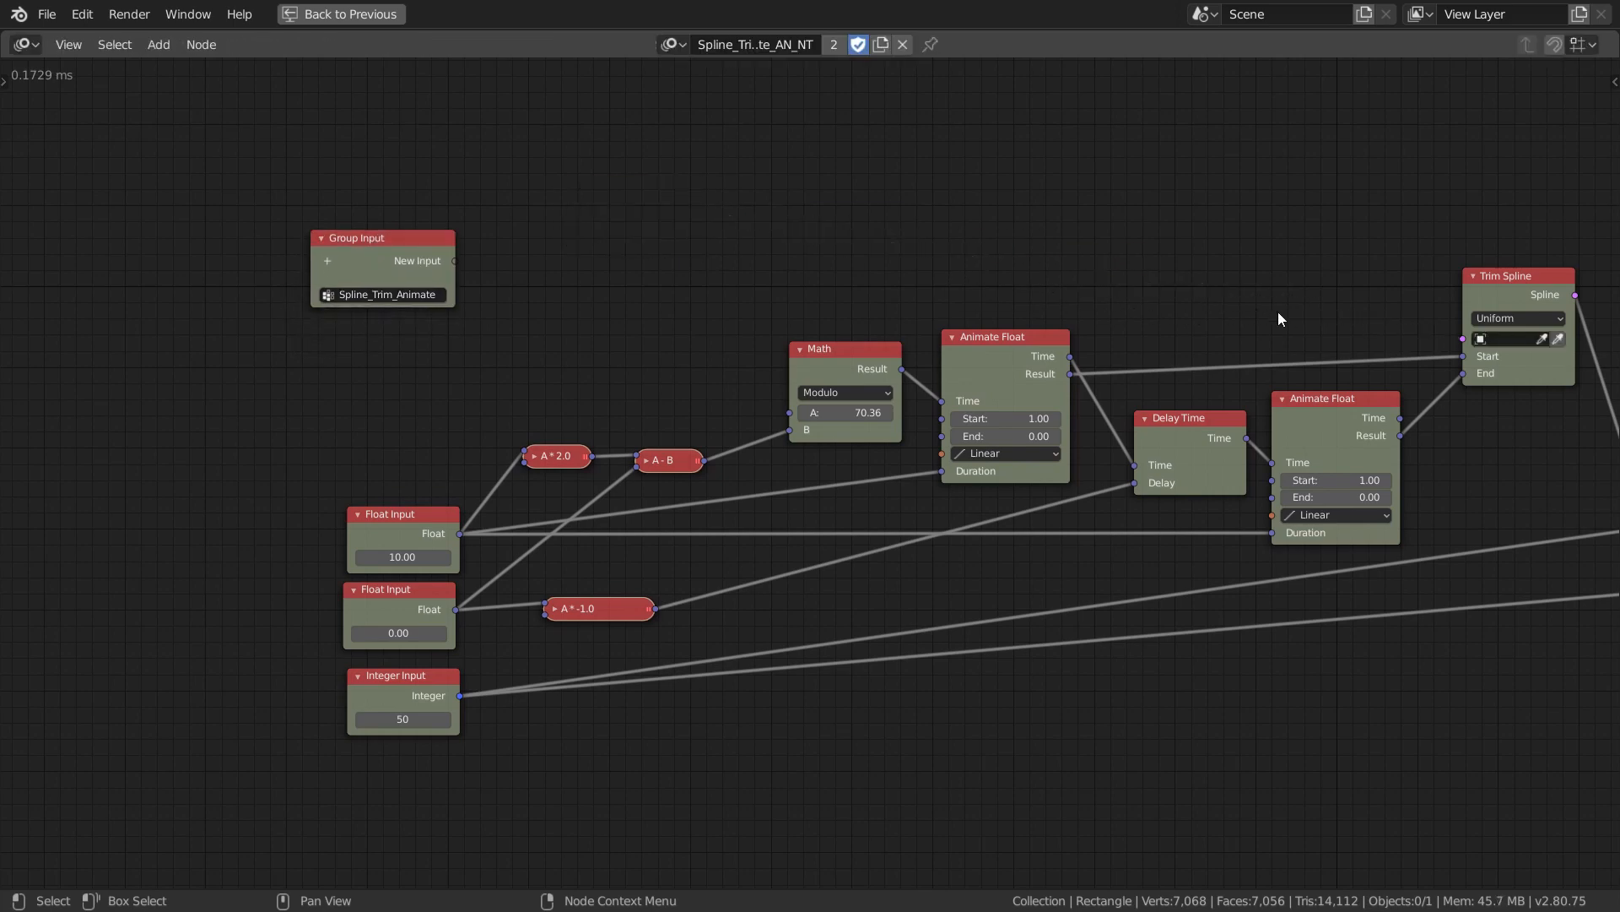
pyautogui.moveTo(1463, 339); pyautogui.dragTo(279, 220)
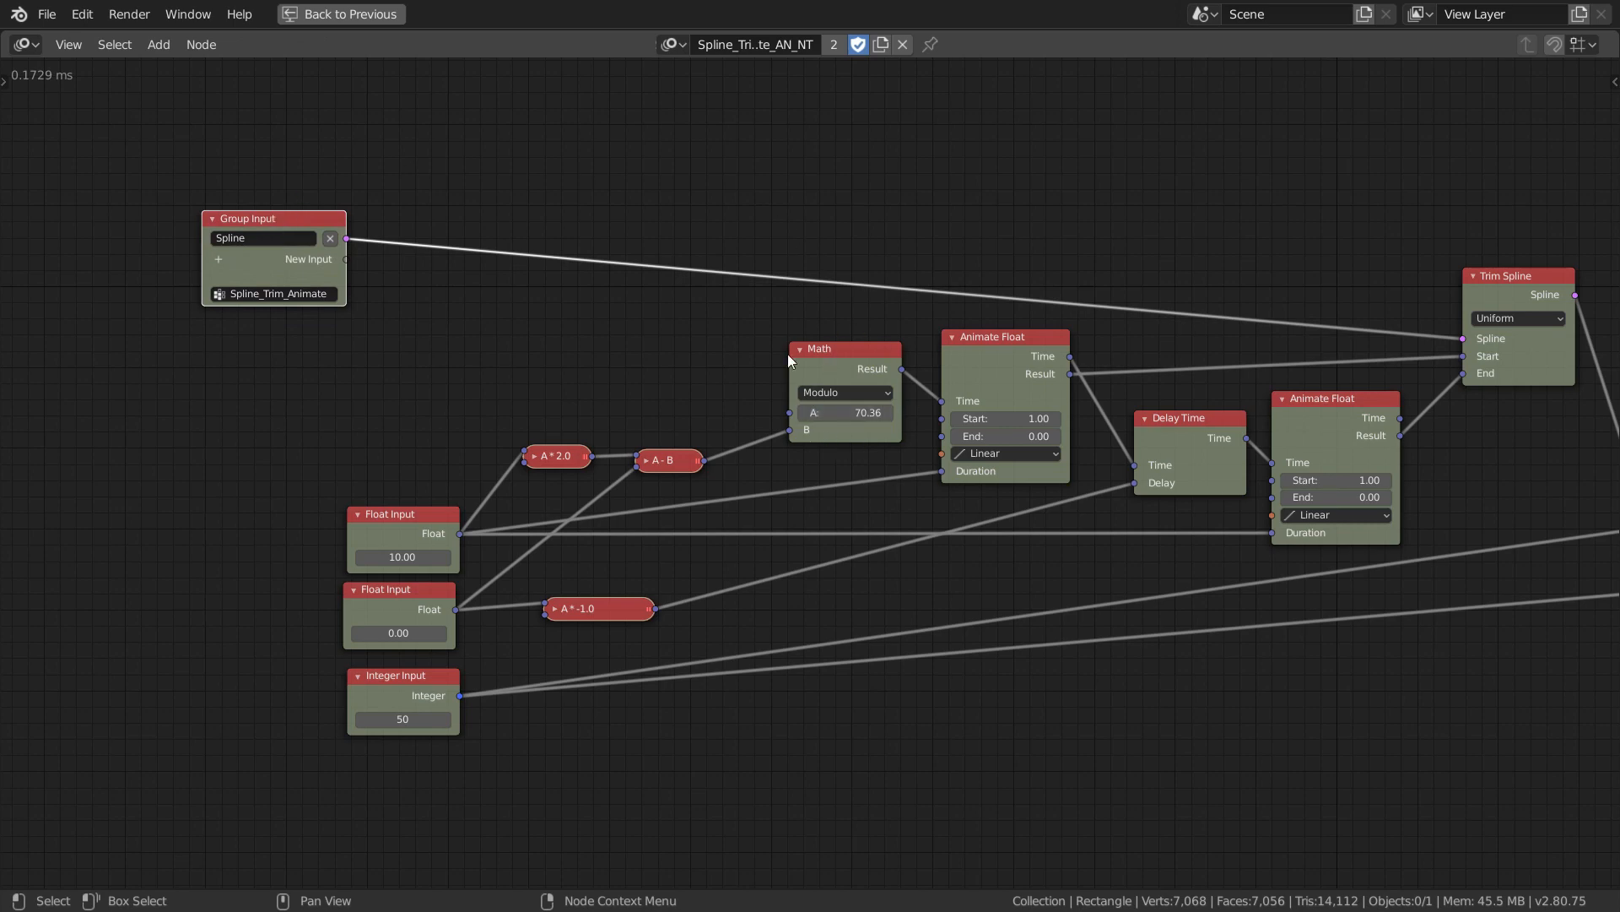
# Expose the Math node's A input as a new Group Input socket and rename that socket Value.
pyautogui.click(848, 413)
pyautogui.press('Return')
pyautogui.click(849, 412)
pyautogui.moveTo(789, 413); pyautogui.dragTo(345, 260)
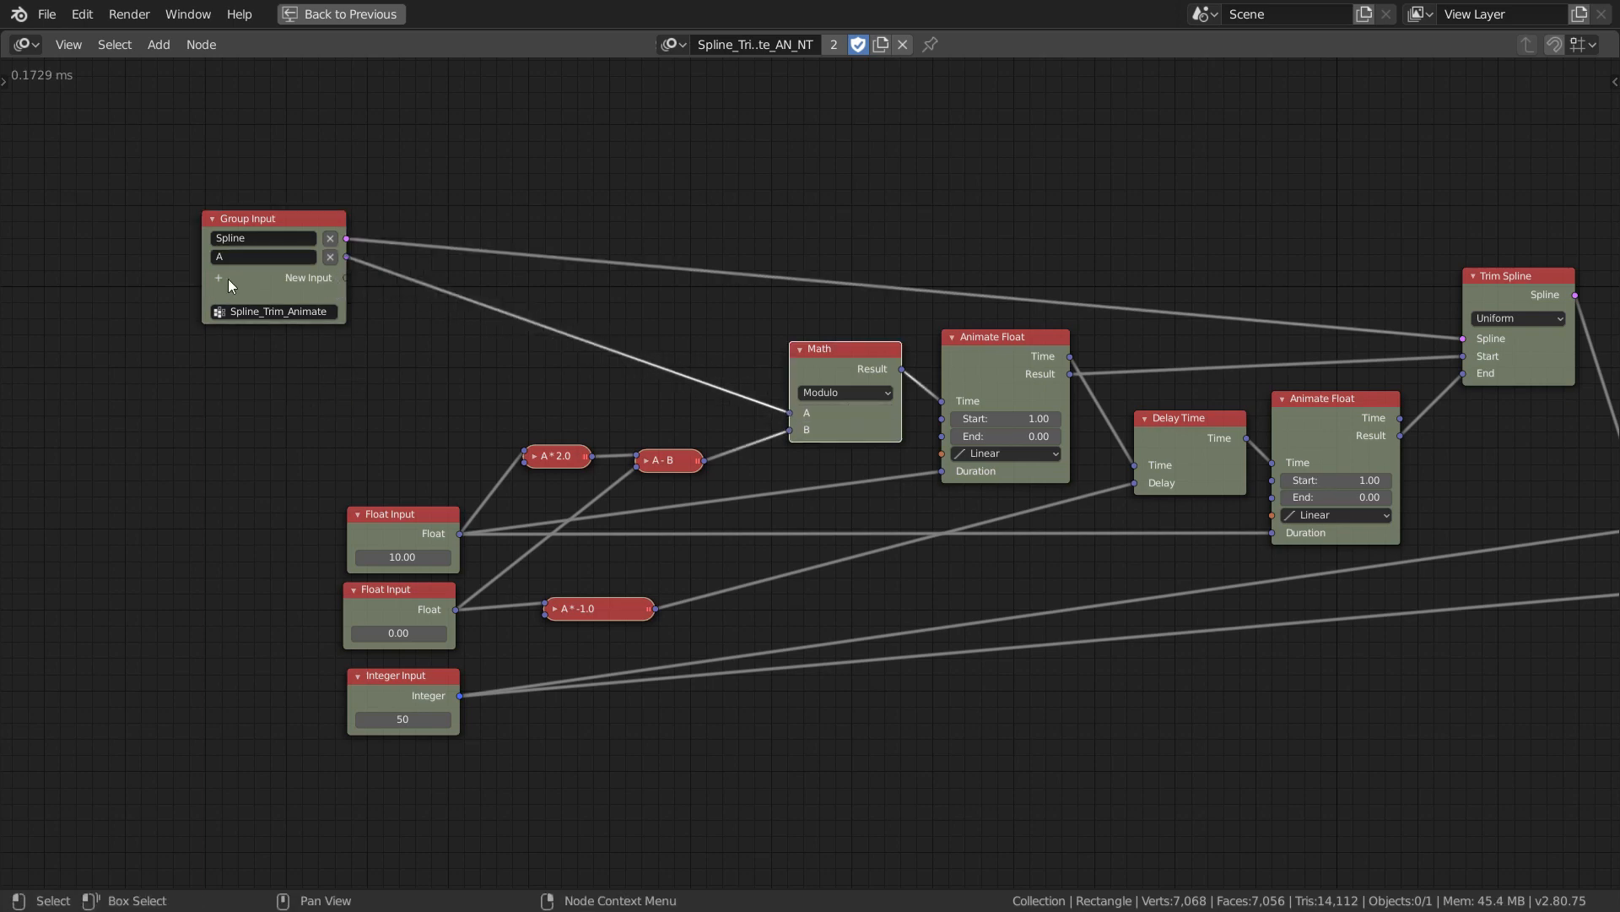
pyautogui.click(245, 255)
pyautogui.click(397, 424)
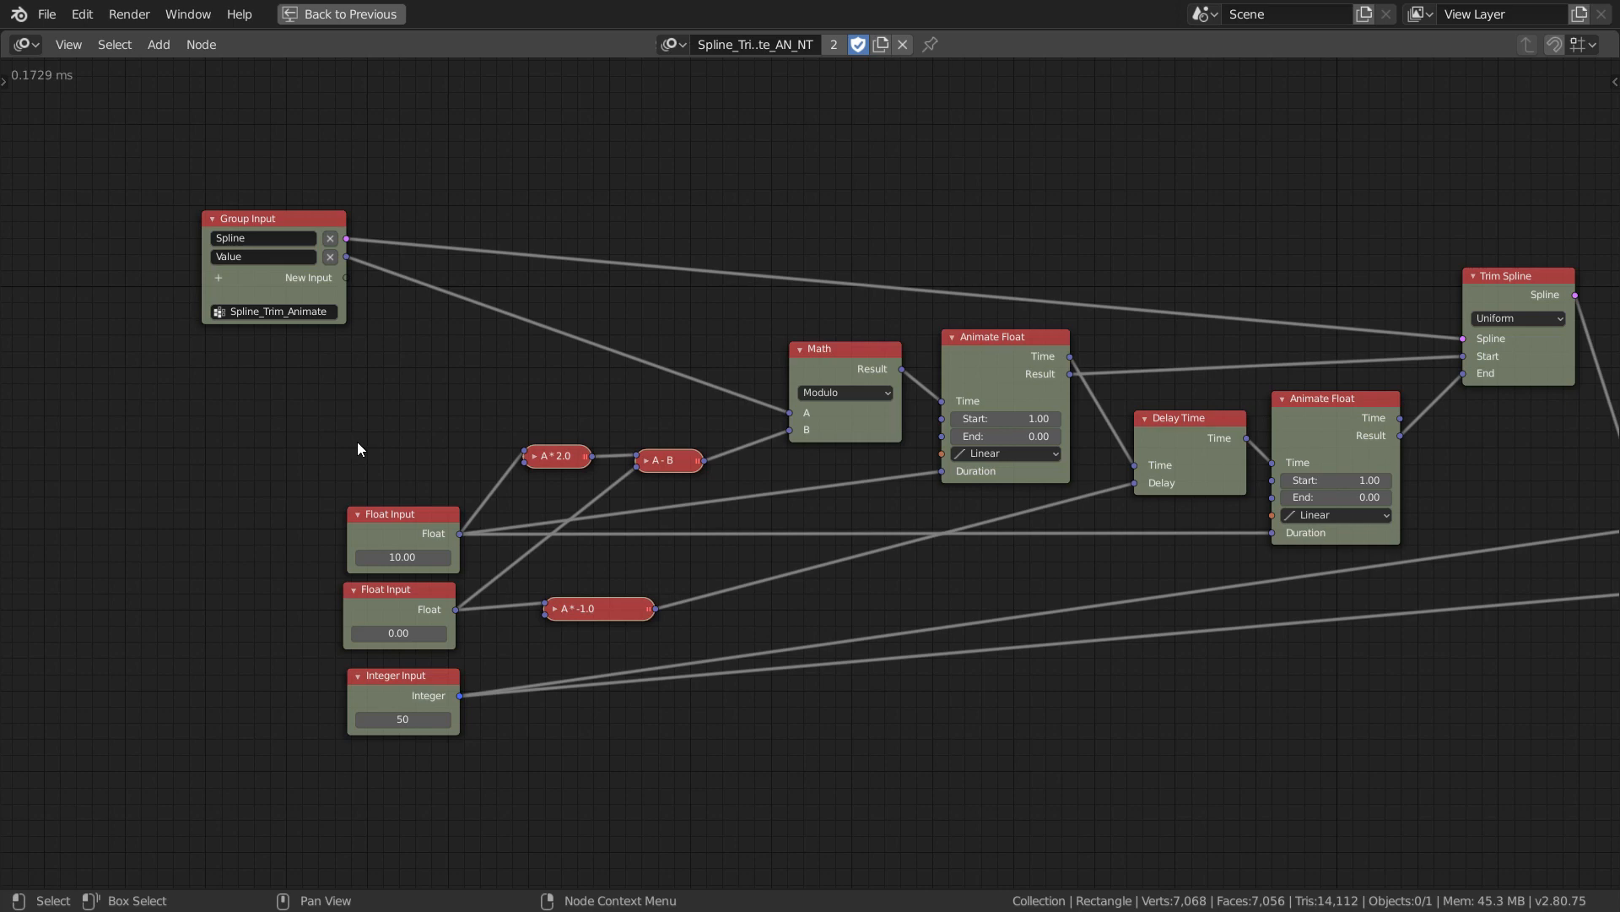
# Add a Duration socket to Group Input and link it to both Animate Float Durations and A * 2.0, replacing the 10.00 Float Input.
pyautogui.moveTo(408, 518)
pyautogui.mouseDown()
pyautogui.moveTo(347, 510)
pyautogui.moveTo(389, 498)
pyautogui.mouseUp()
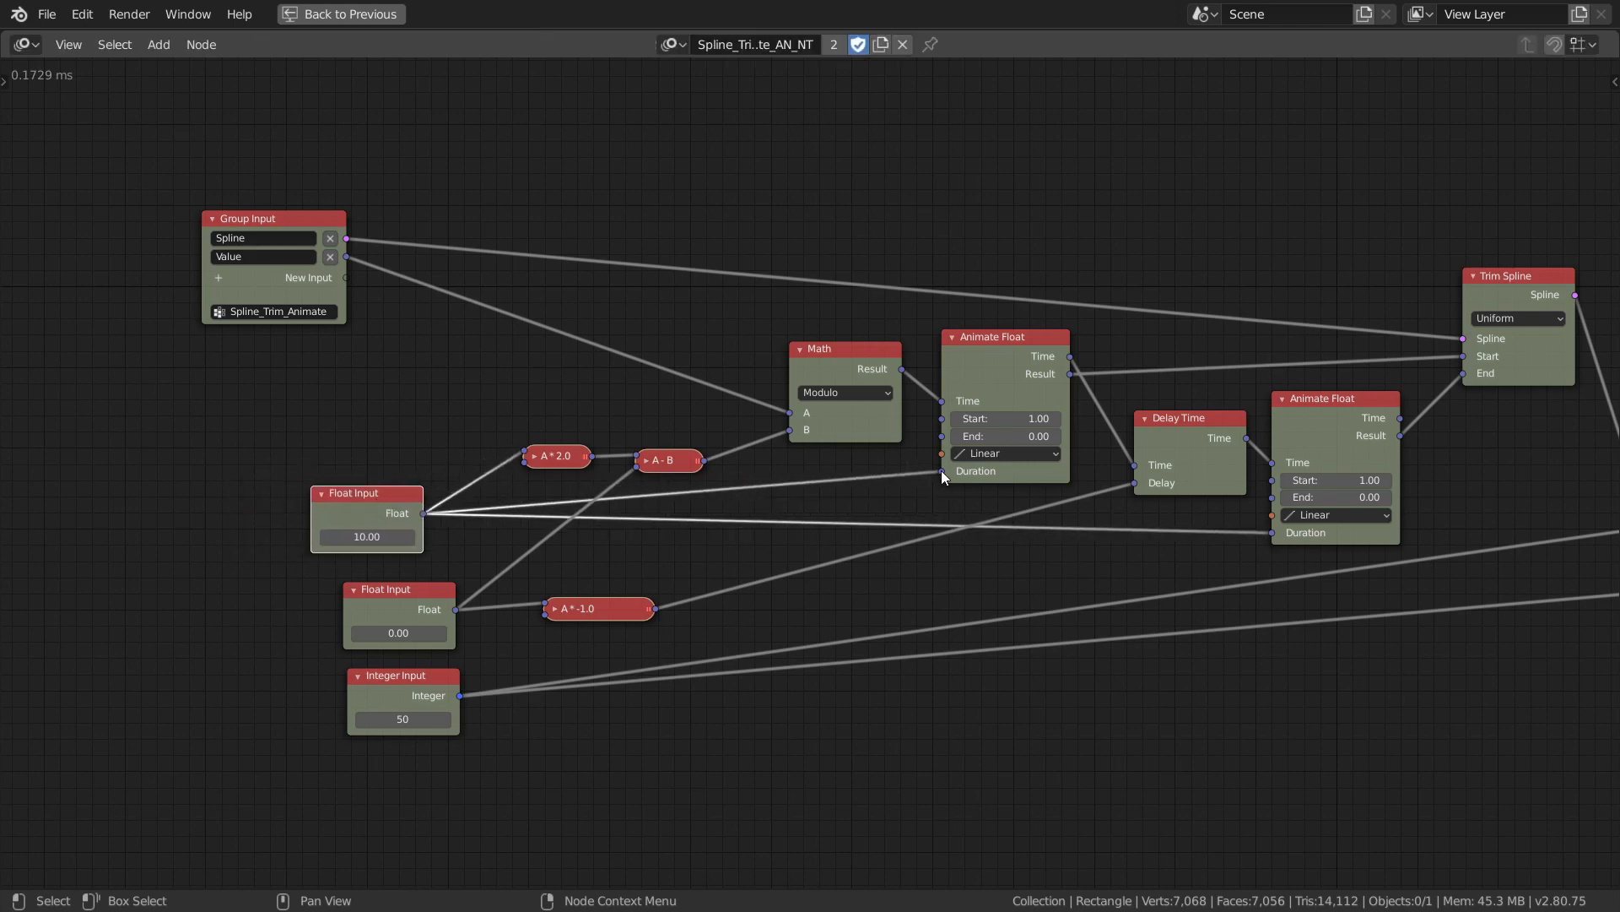
pyautogui.moveTo(941, 471); pyautogui.dragTo(1269, 534)
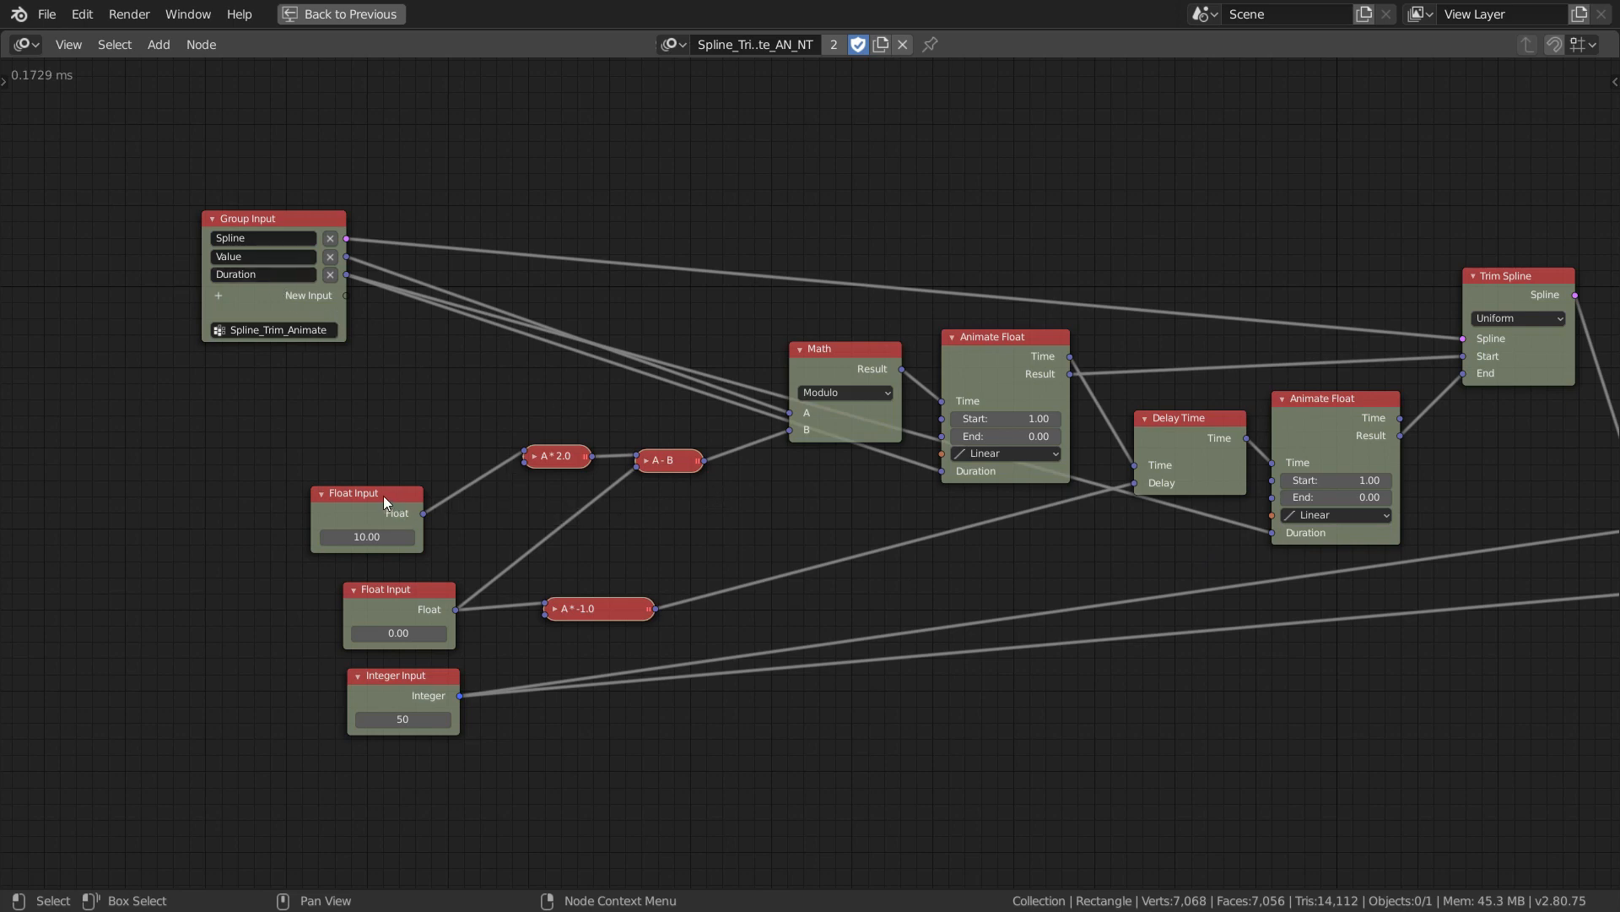
pyautogui.moveTo(383, 495); pyautogui.dragTo(272, 435)
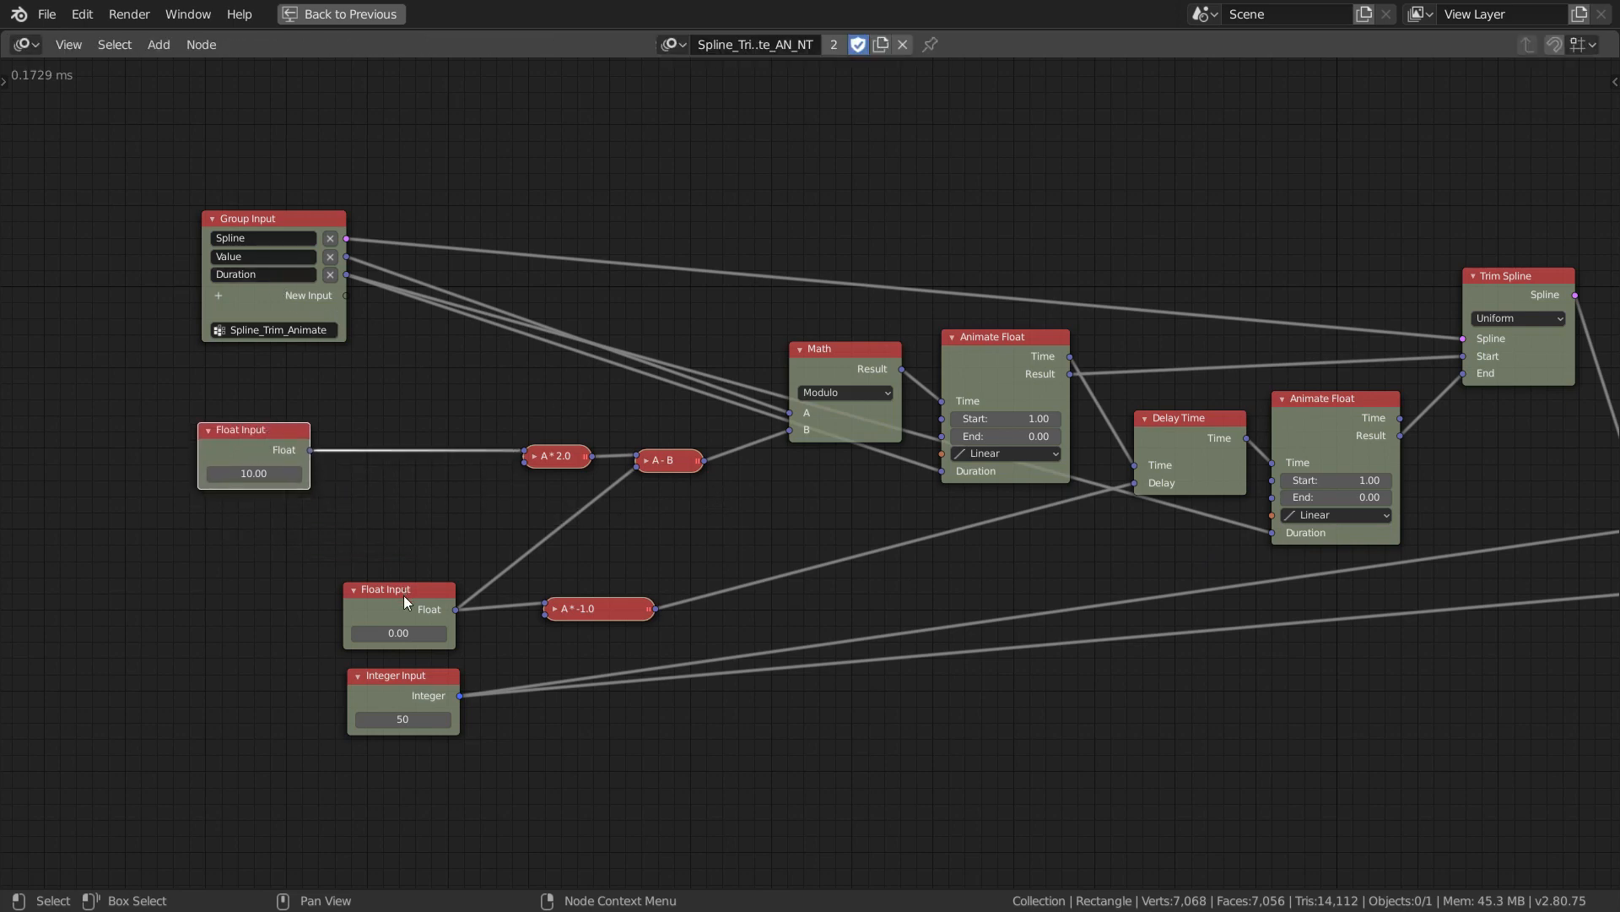
pyautogui.moveTo(405, 601); pyautogui.dragTo(399, 593)
pyautogui.moveTo(527, 456); pyautogui.dragTo(447, 442)
pyautogui.moveTo(345, 275); pyautogui.dragTo(524, 456)
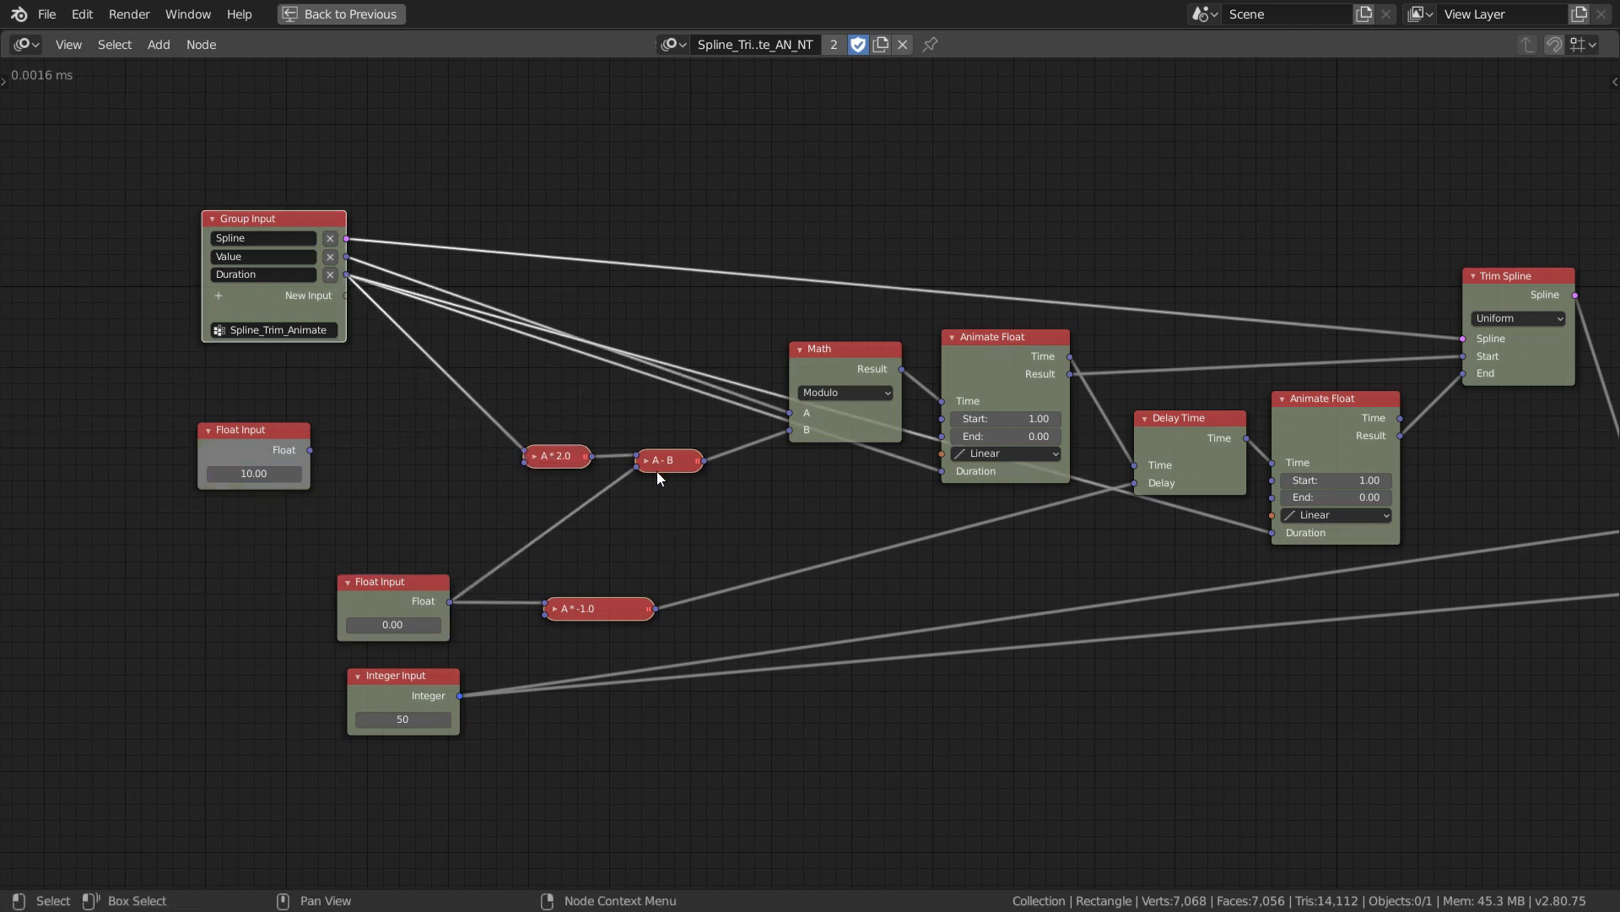
# Expose the Delay Time node's Delay input as a Group Input socket, restoring the A * -1.0 link into Delay Time.
pyautogui.moveTo(419, 587); pyautogui.dragTo(417, 582)
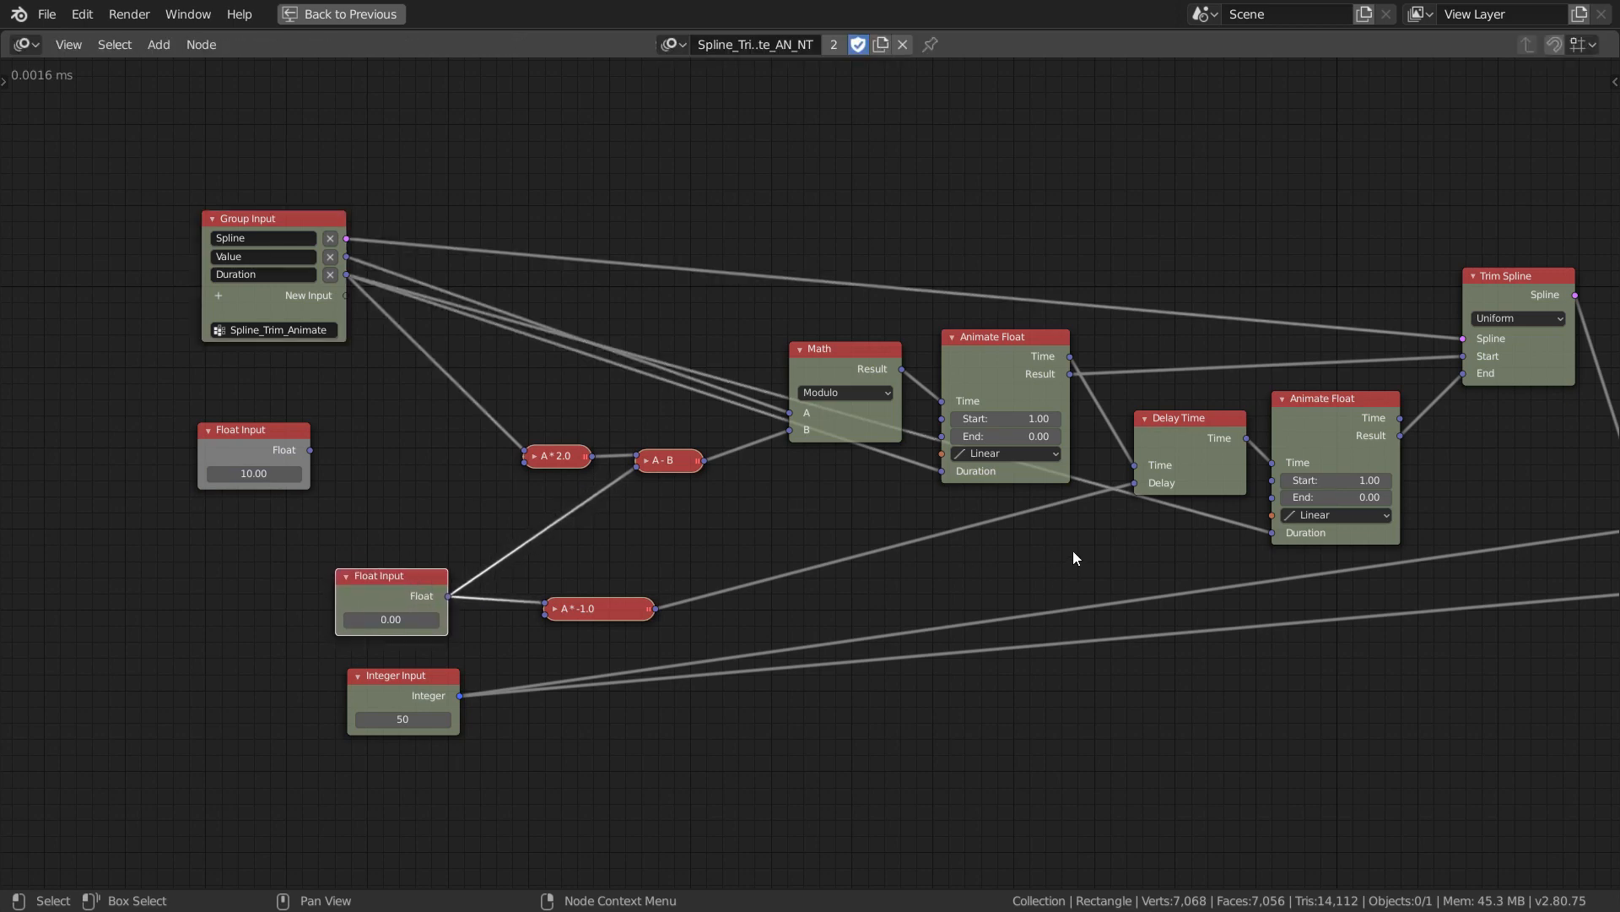
pyautogui.click(1074, 552)
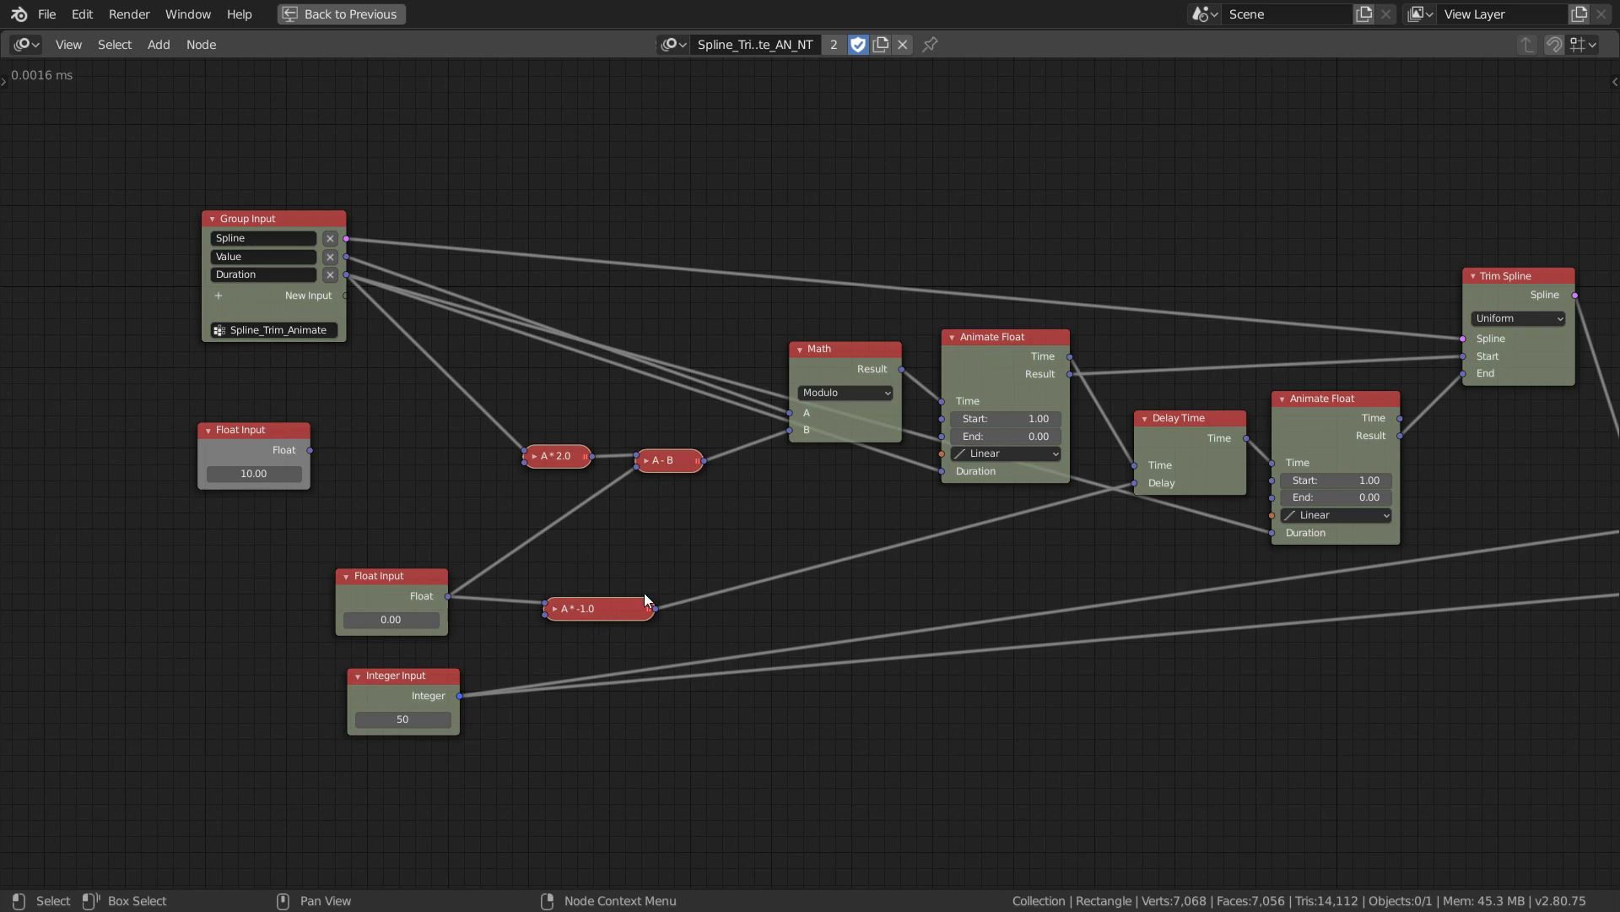
pyautogui.moveTo(1133, 480); pyautogui.dragTo(345, 295)
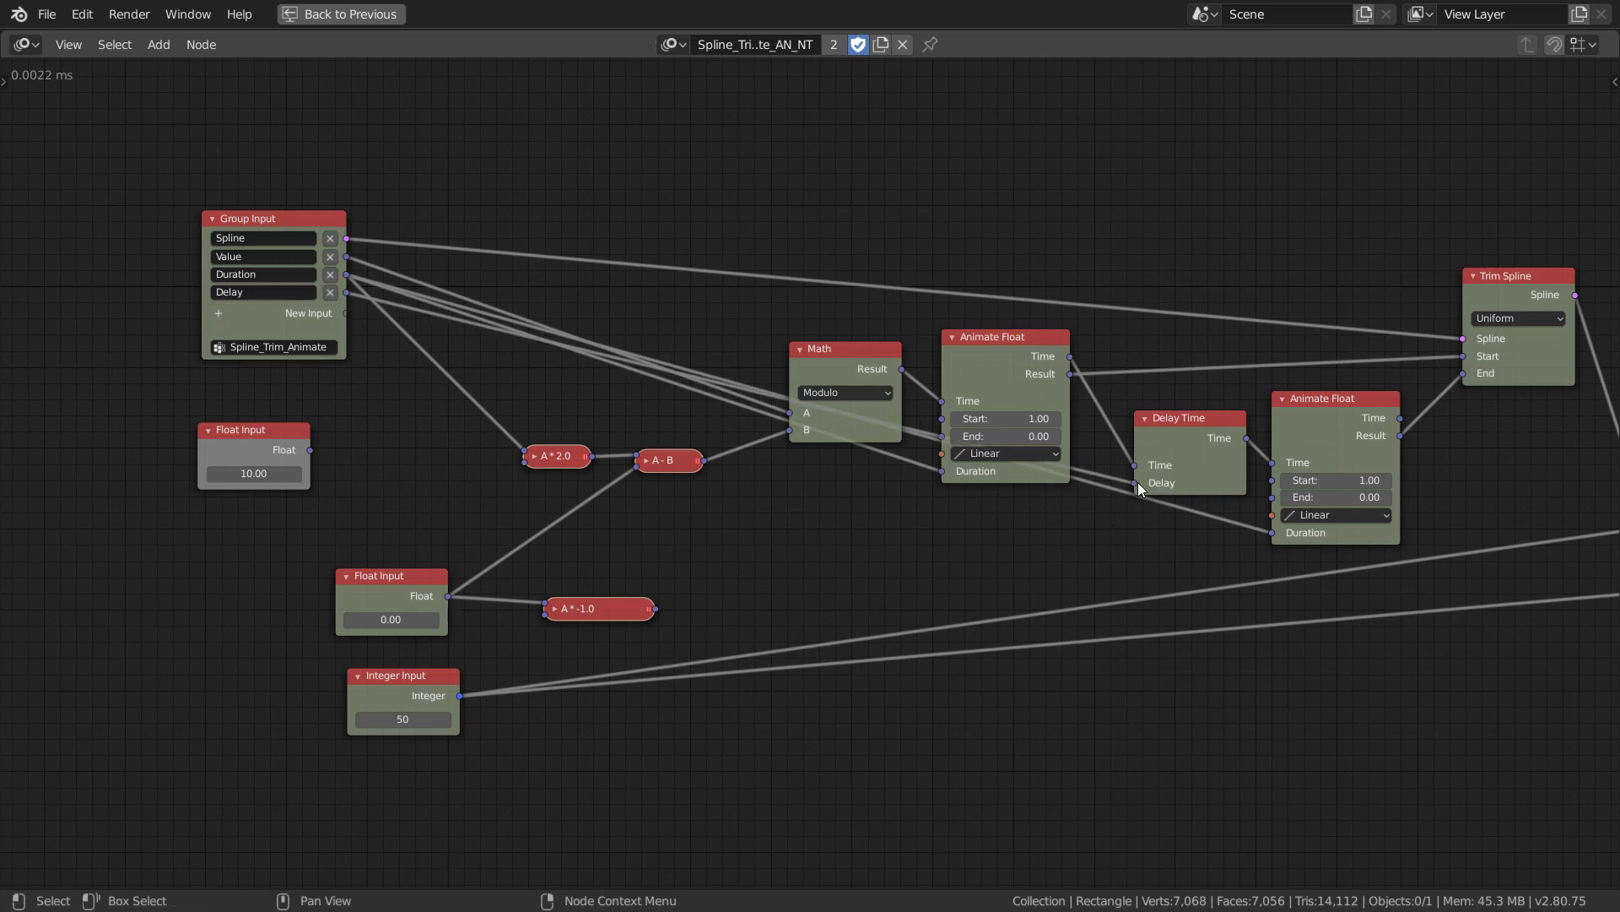
pyautogui.moveTo(1133, 483); pyautogui.dragTo(385, 492)
pyautogui.moveTo(657, 607); pyautogui.dragTo(1134, 482)
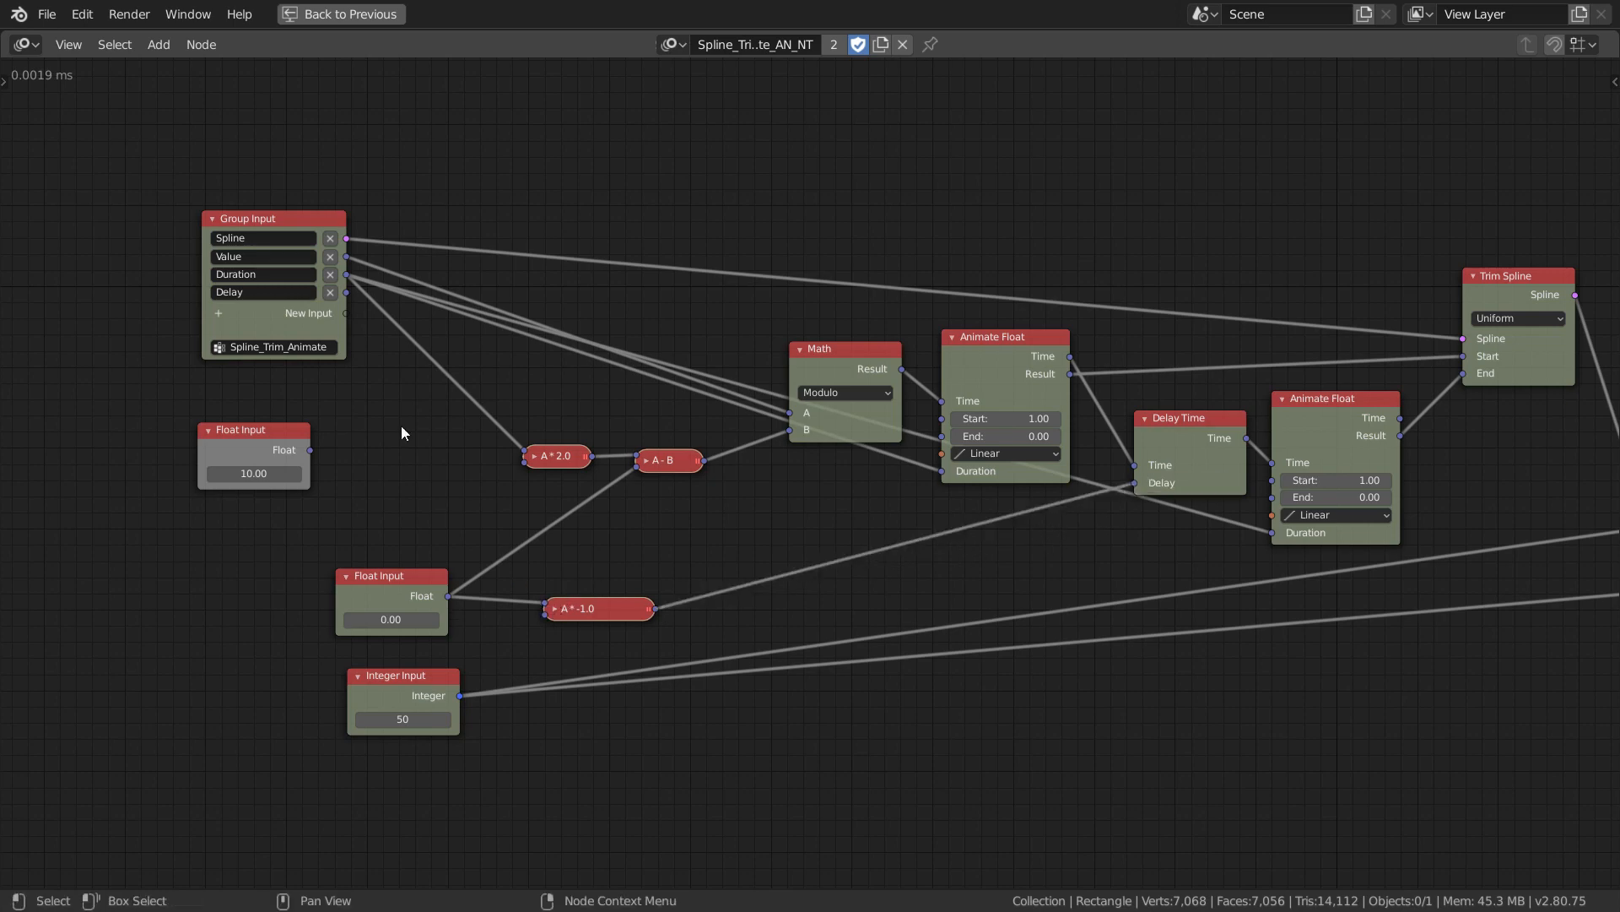
# Link Group Input's Delay socket to A * -1.0 and to A - B's second input, replacing the 0.00 Float Input node.
pyautogui.moveTo(346, 292); pyautogui.dragTo(543, 602)
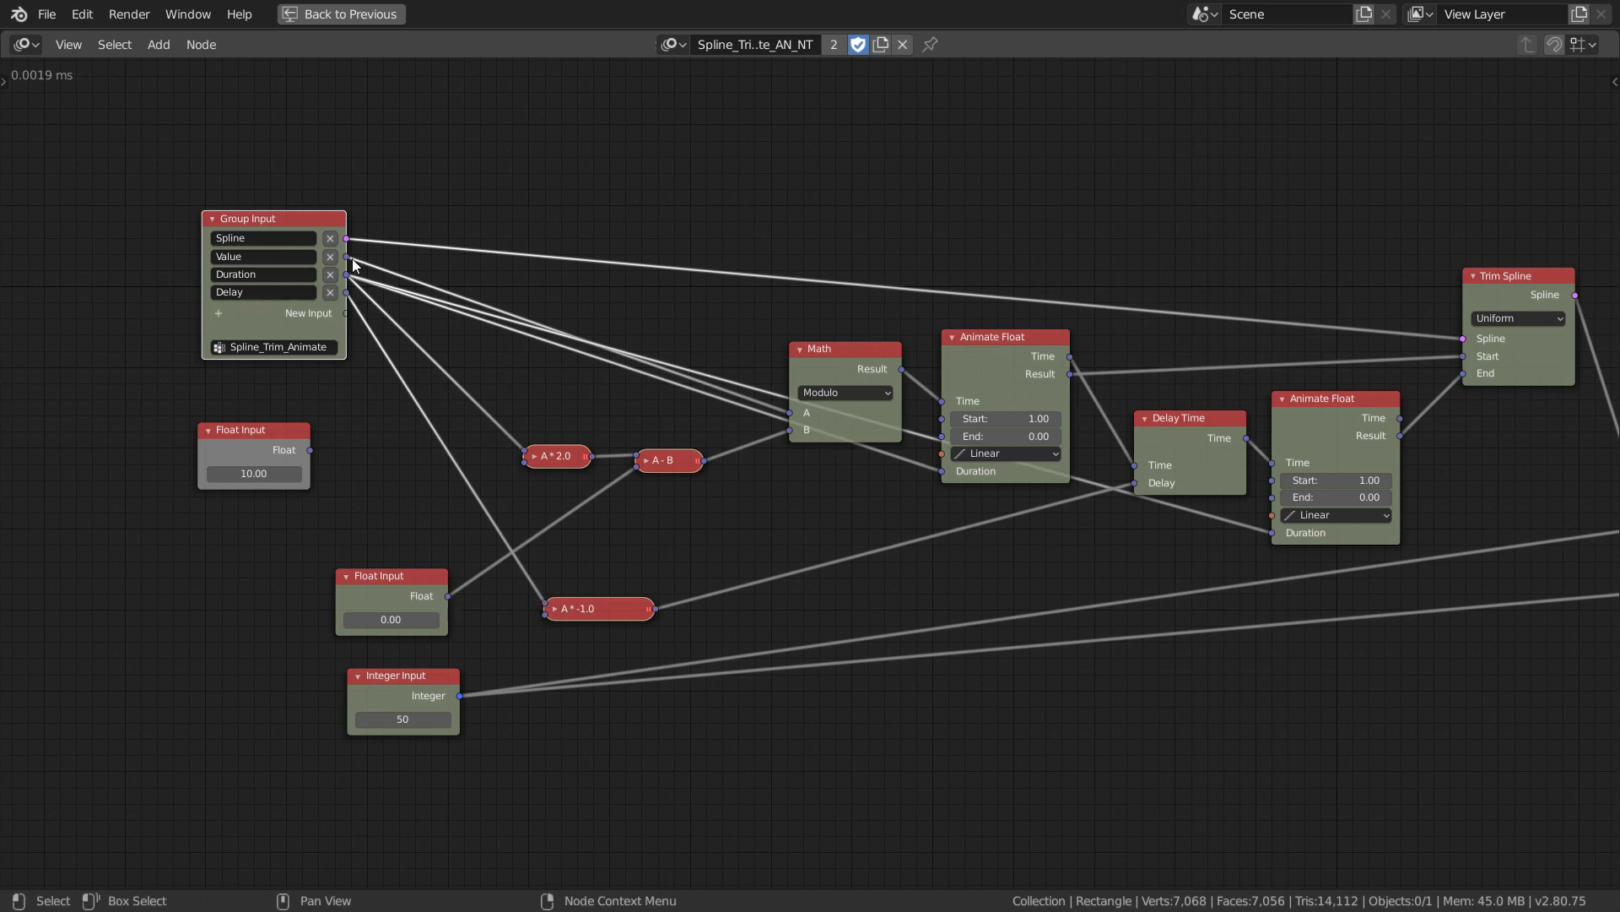
pyautogui.moveTo(346, 292); pyautogui.dragTo(636, 472)
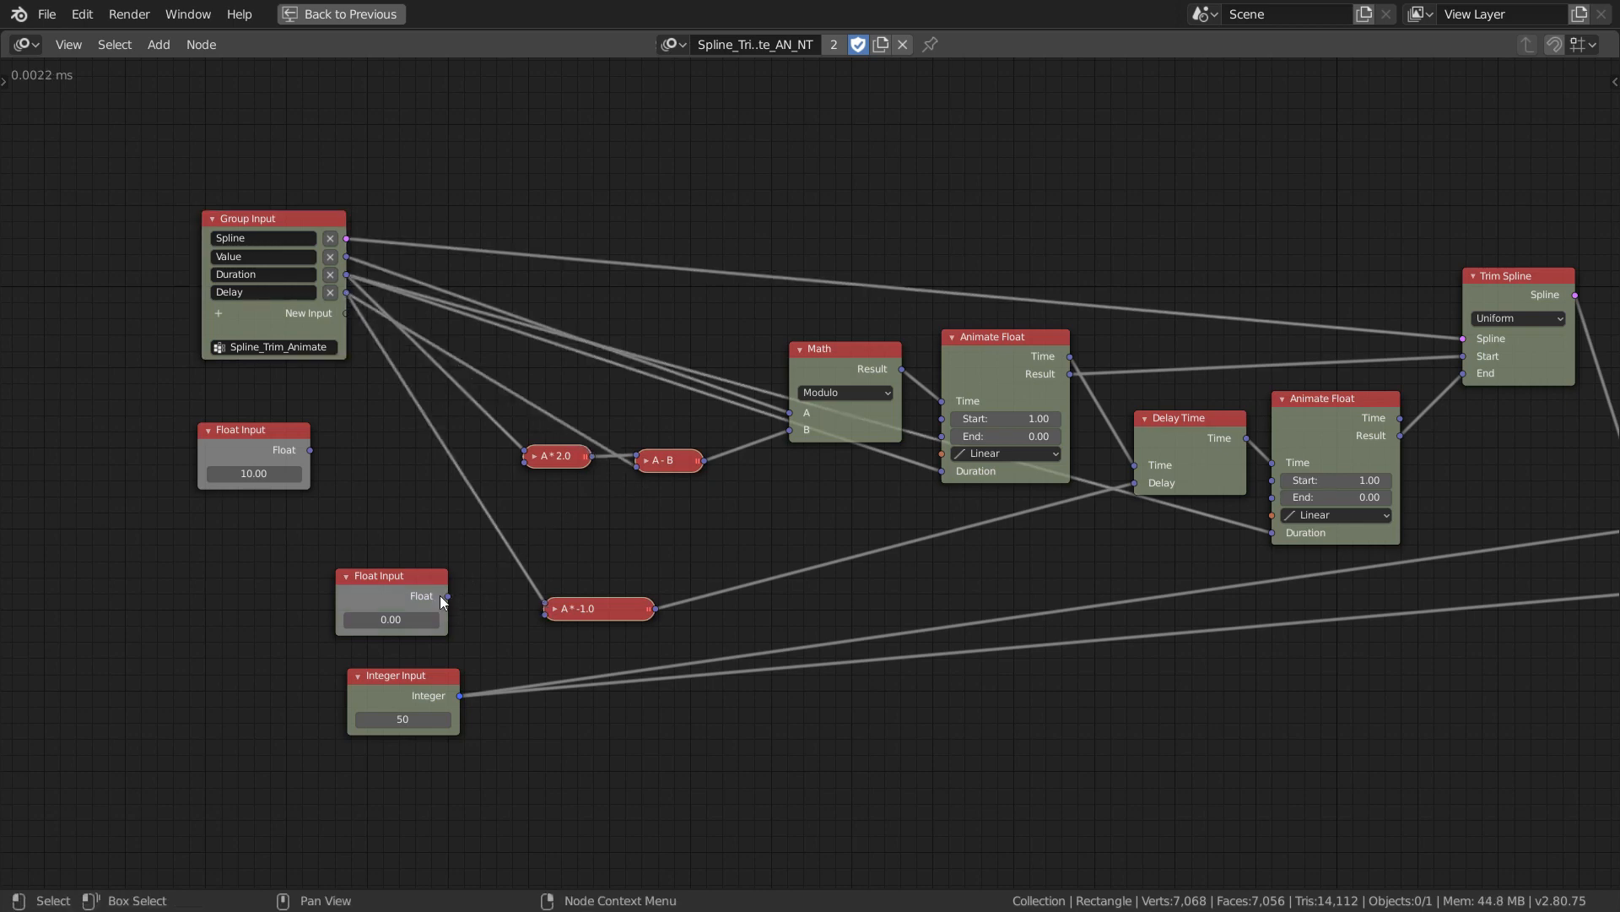
pyautogui.click(397, 580)
pyautogui.press('Delete')
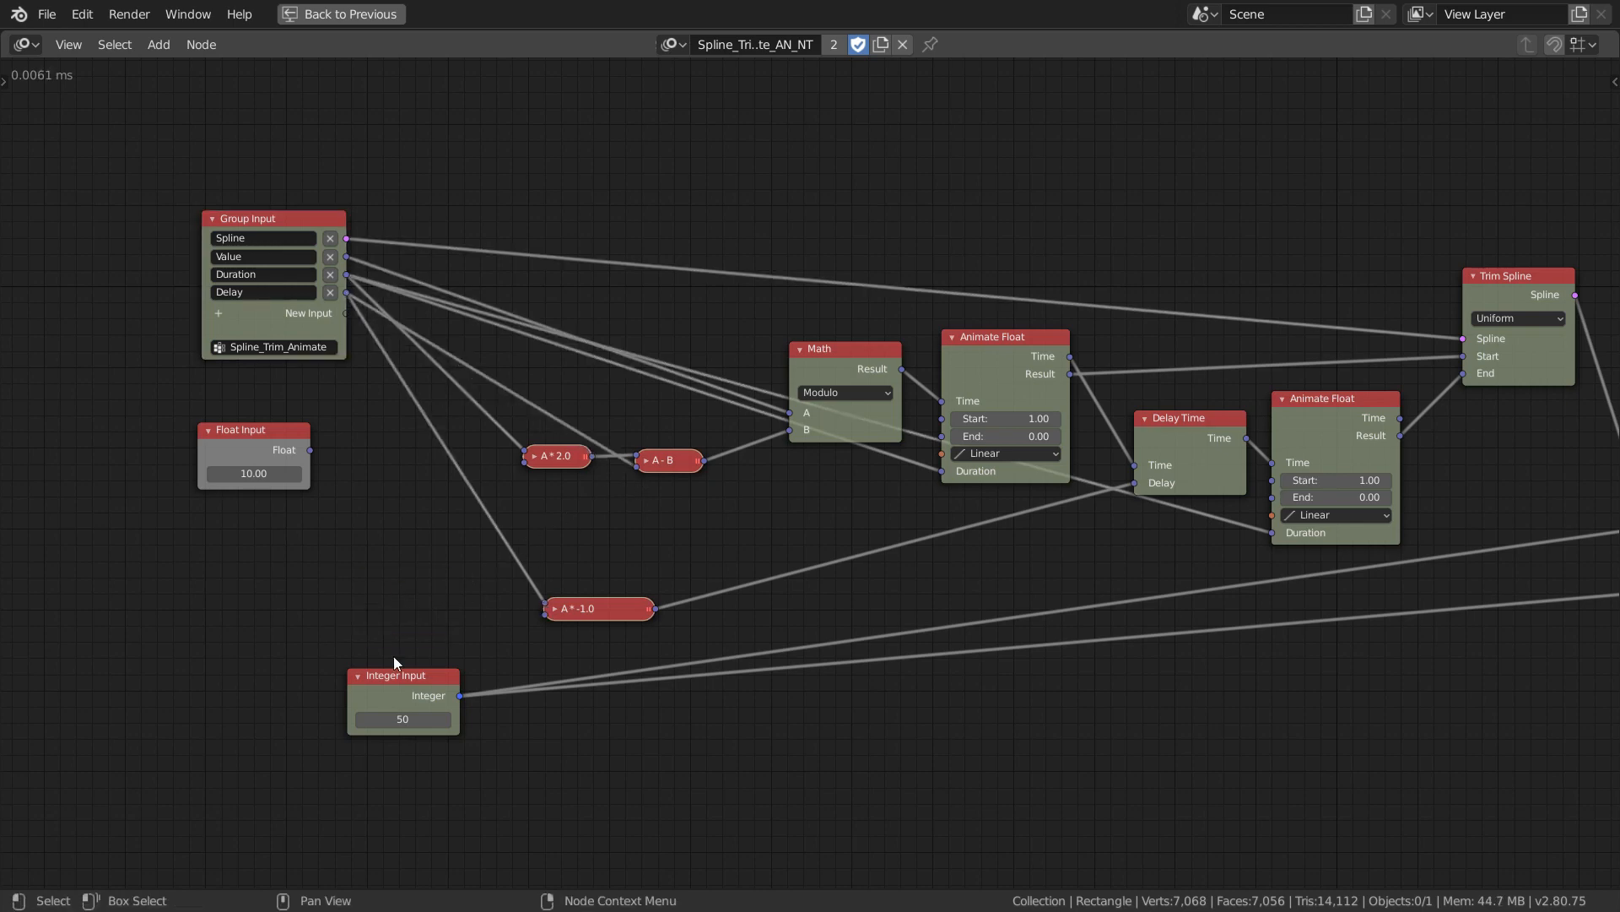
# Add an Integer socket to the Group Input node and rename it Resample.
pyautogui.moveTo(397, 675); pyautogui.dragTo(452, 679)
pyautogui.moveTo(1057, 709); pyautogui.dragTo(572, 680, button='middle')
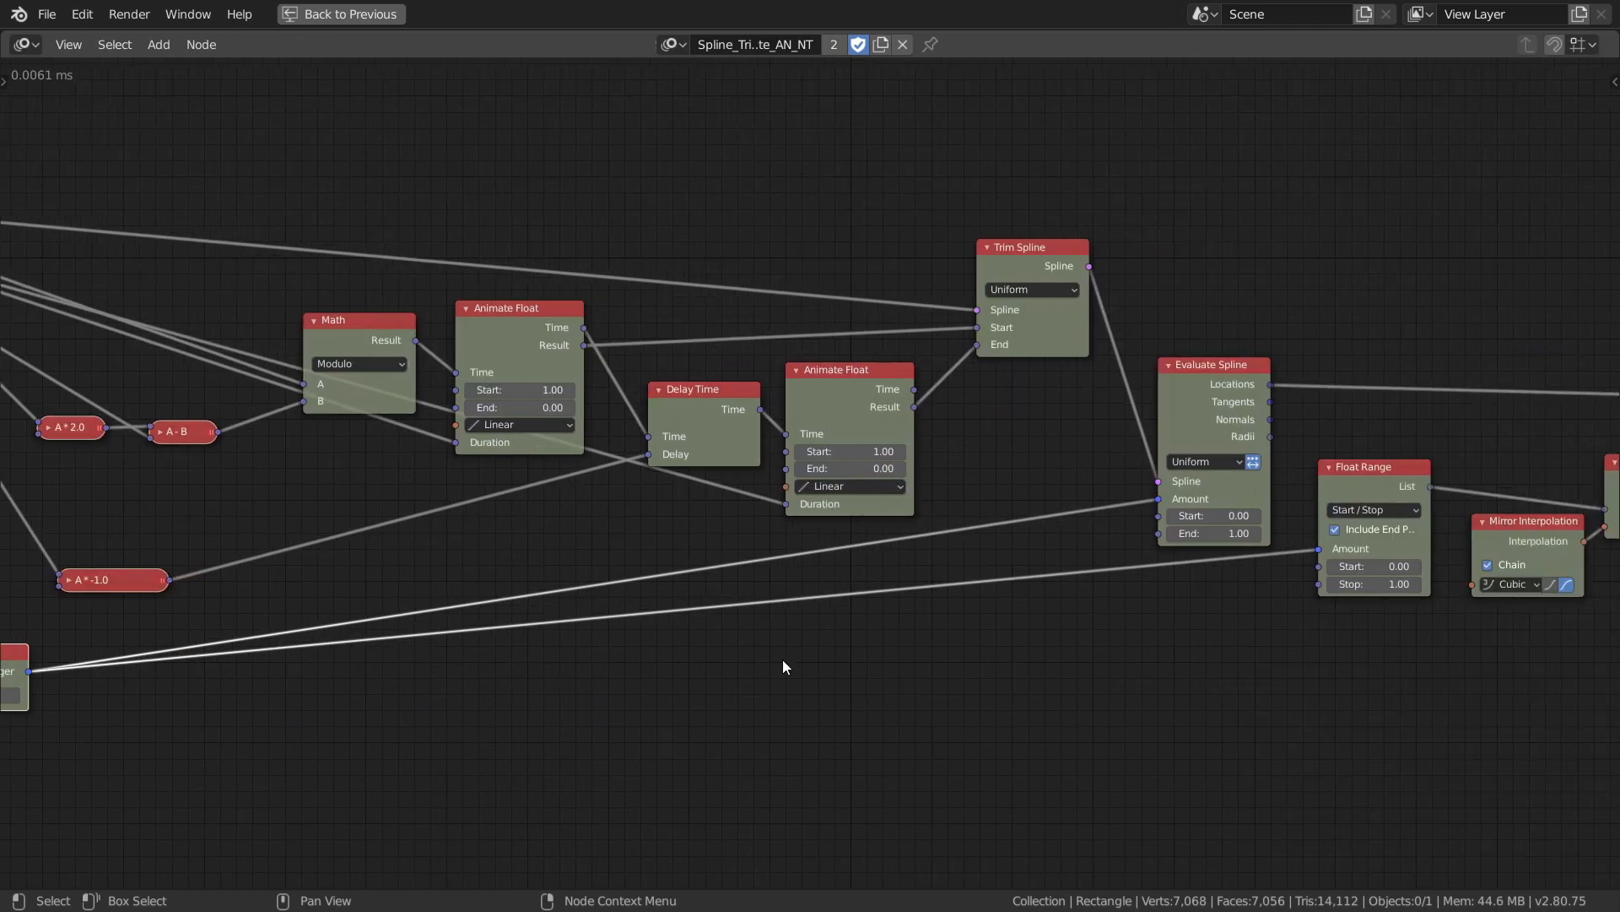
pyautogui.scroll(-4, 783, 660)
pyautogui.moveTo(819, 656); pyautogui.dragTo(1109, 659, button='middle')
pyautogui.scroll(4, 760, 590)
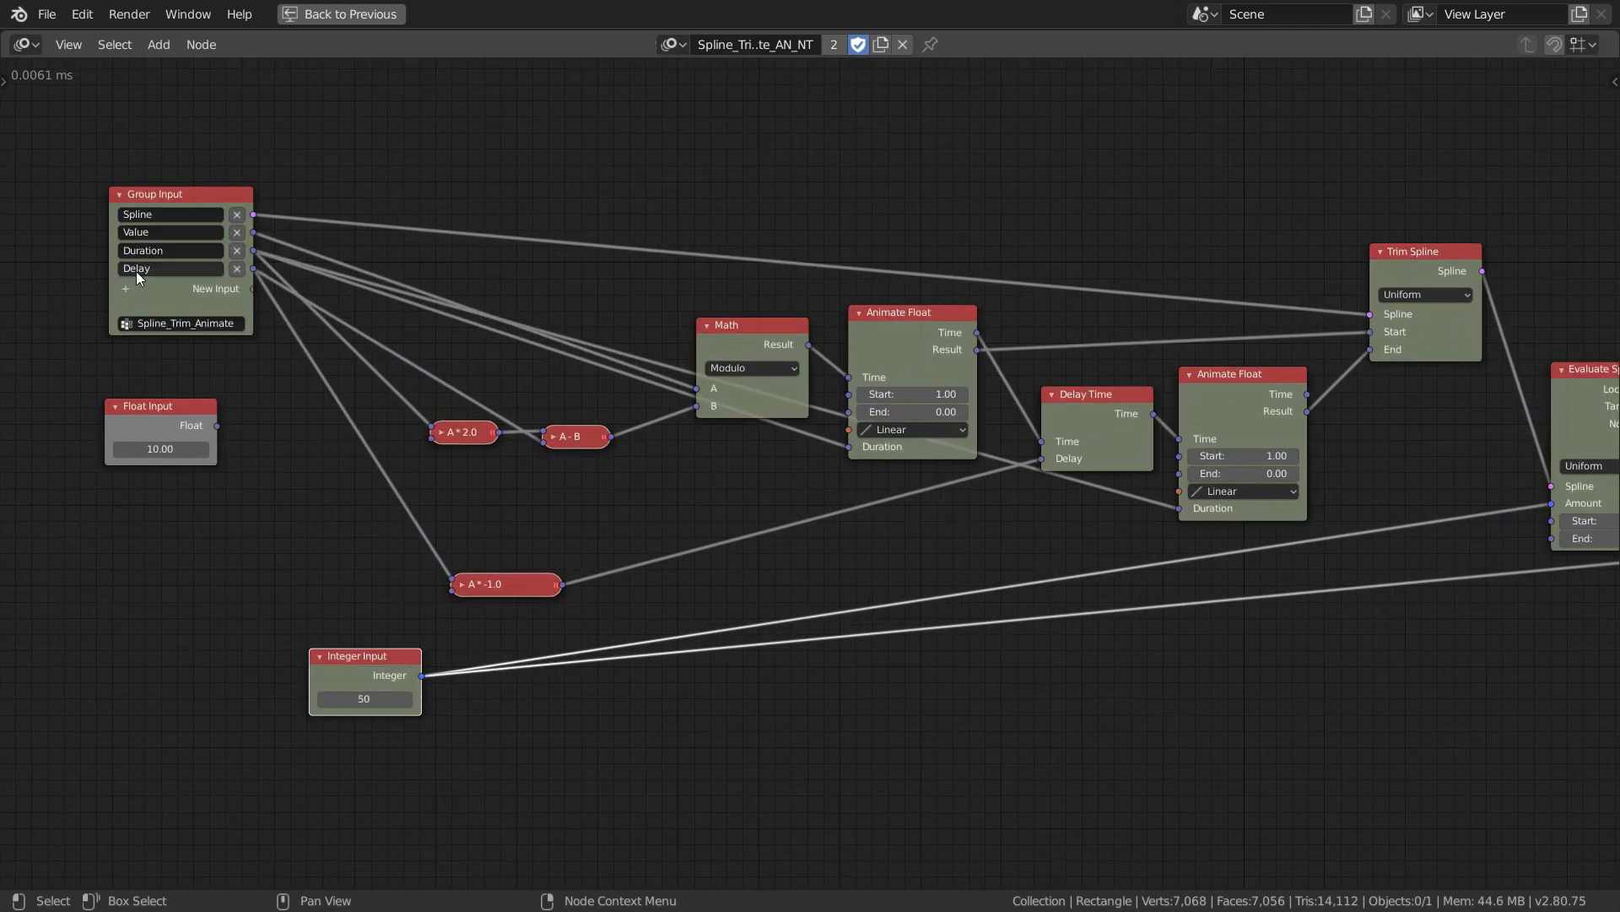
pyautogui.click(140, 288)
pyautogui.write('integ')
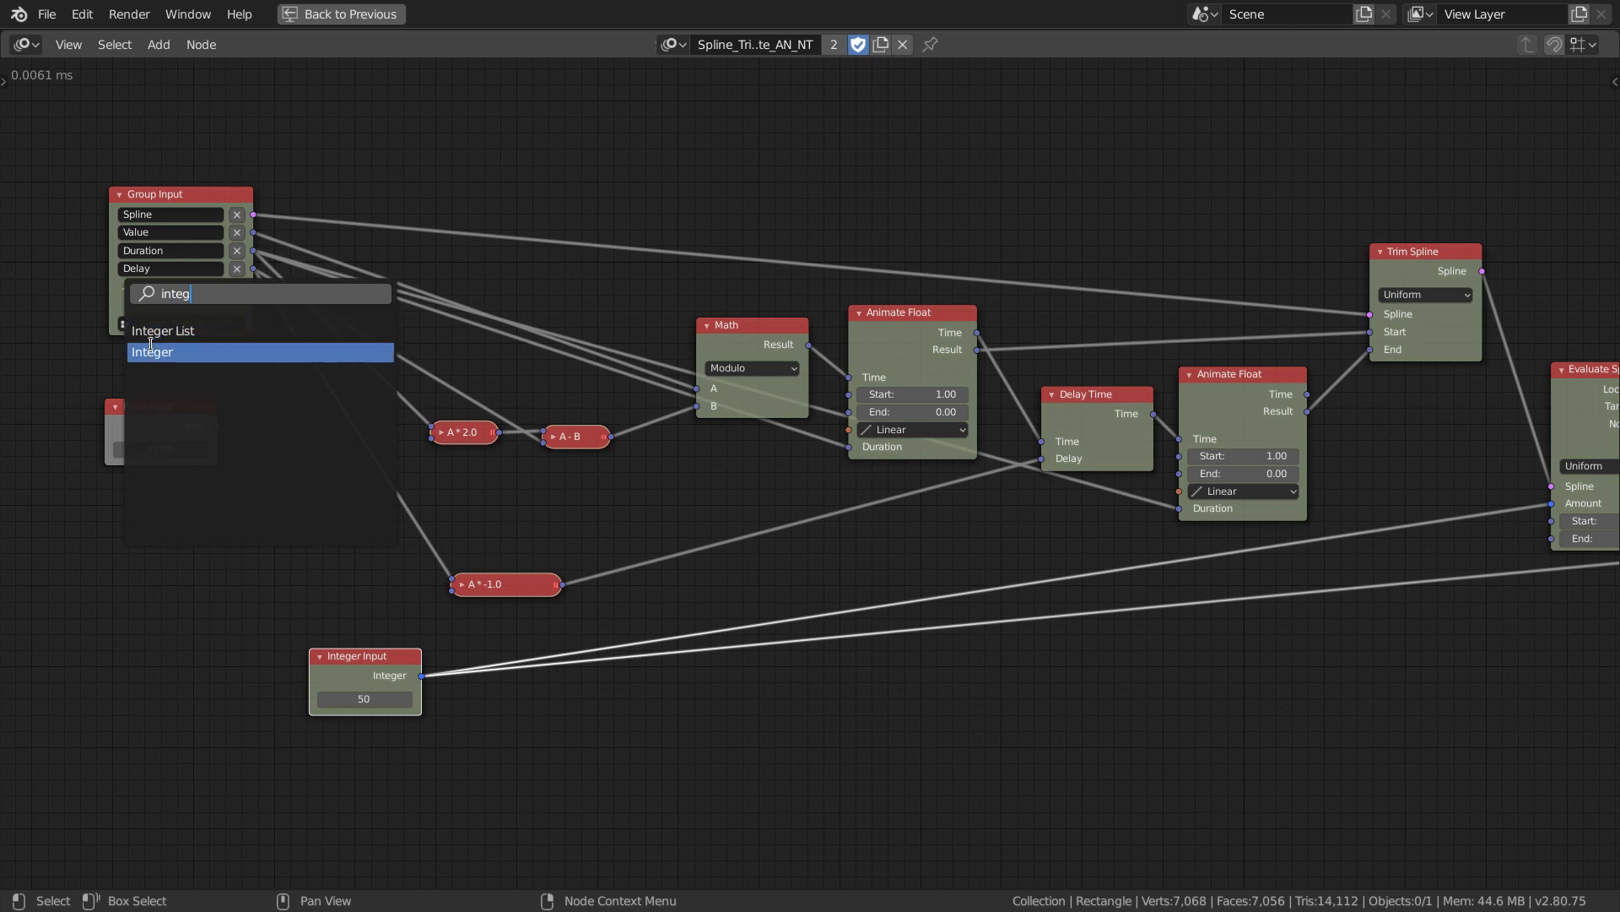
pyautogui.click(152, 350)
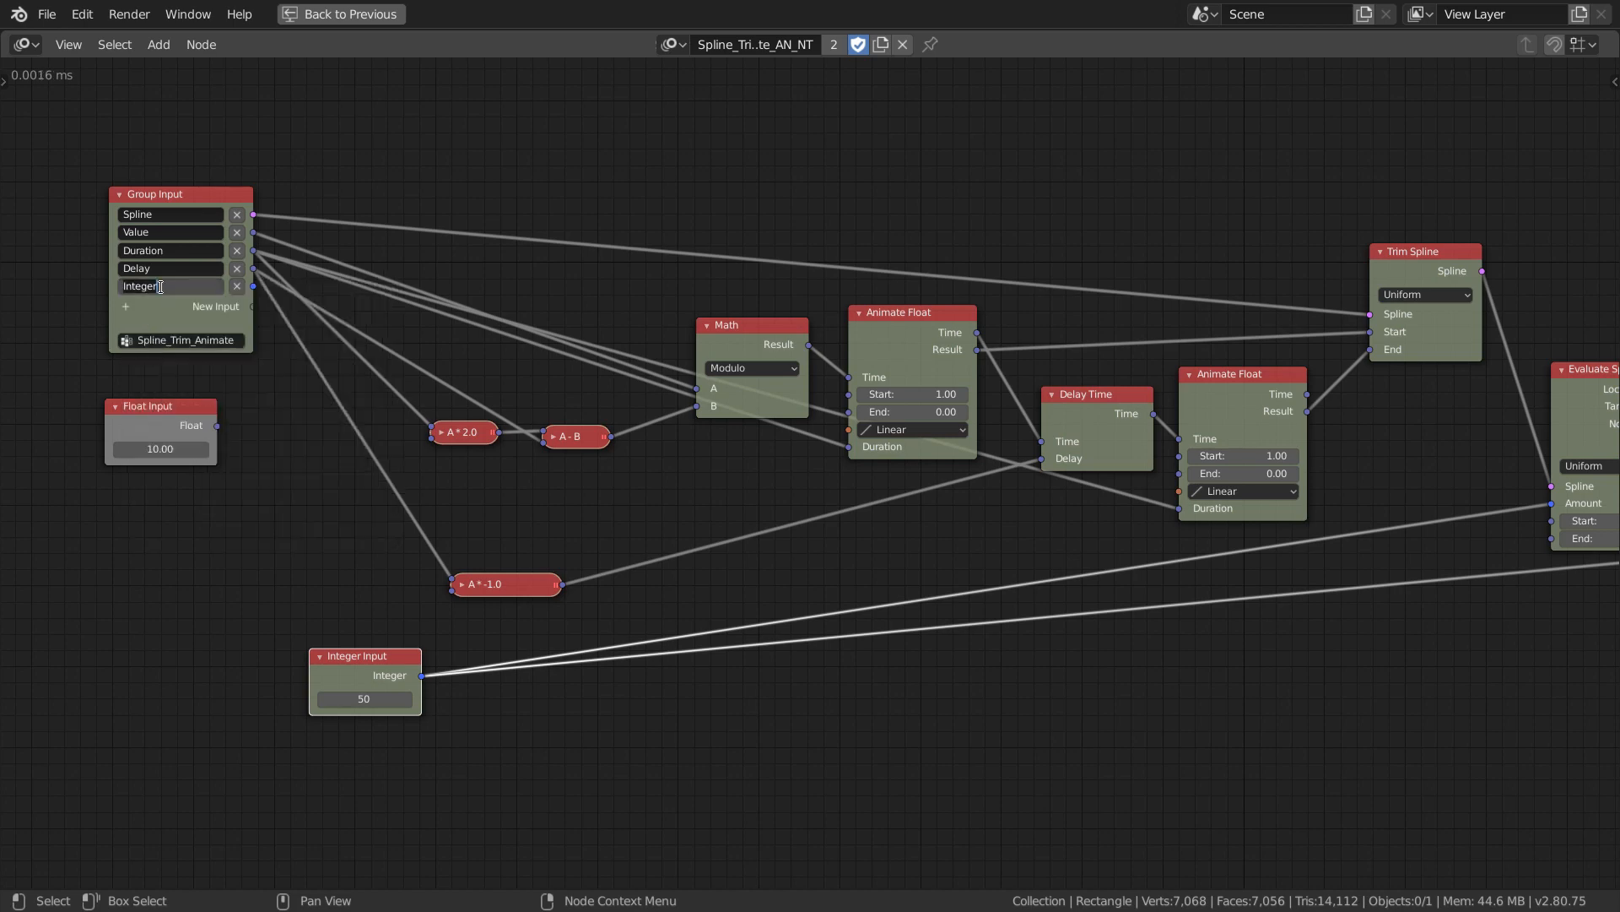
pyautogui.doubleClick(160, 287)
pyautogui.write('Resample')
pyautogui.press('Return')
pyautogui.scroll(-1, 336, 488)
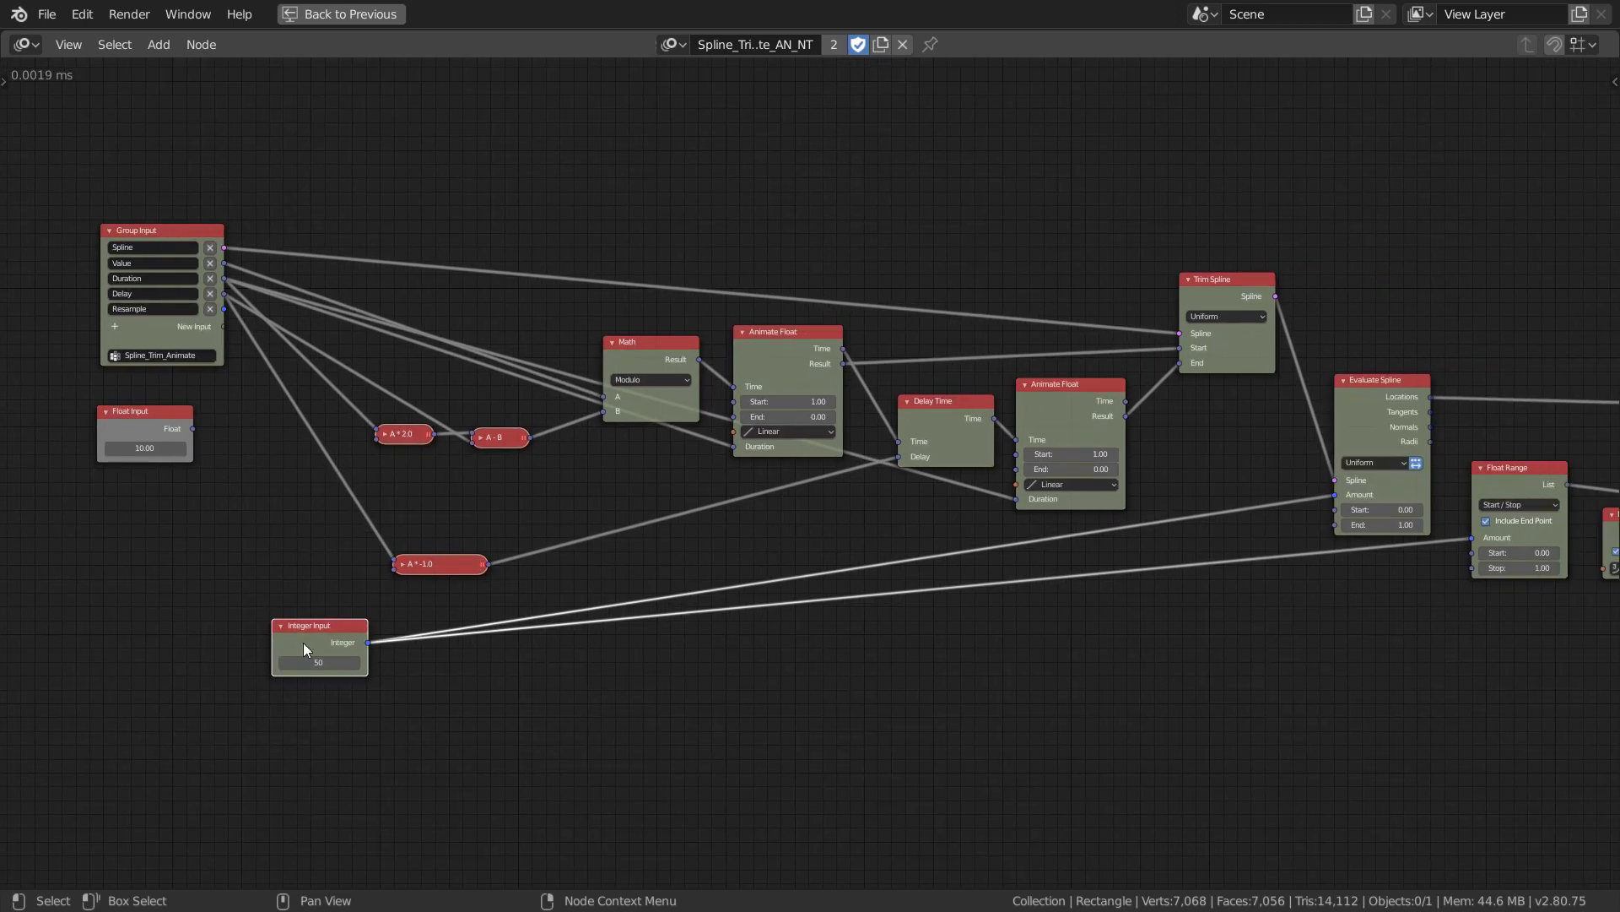
# Replace the Integer Input node with Resample links to the Evaluate Spline and Float Range Amounts, and remove the unused 10.00 Float Input.
pyautogui.press('x')
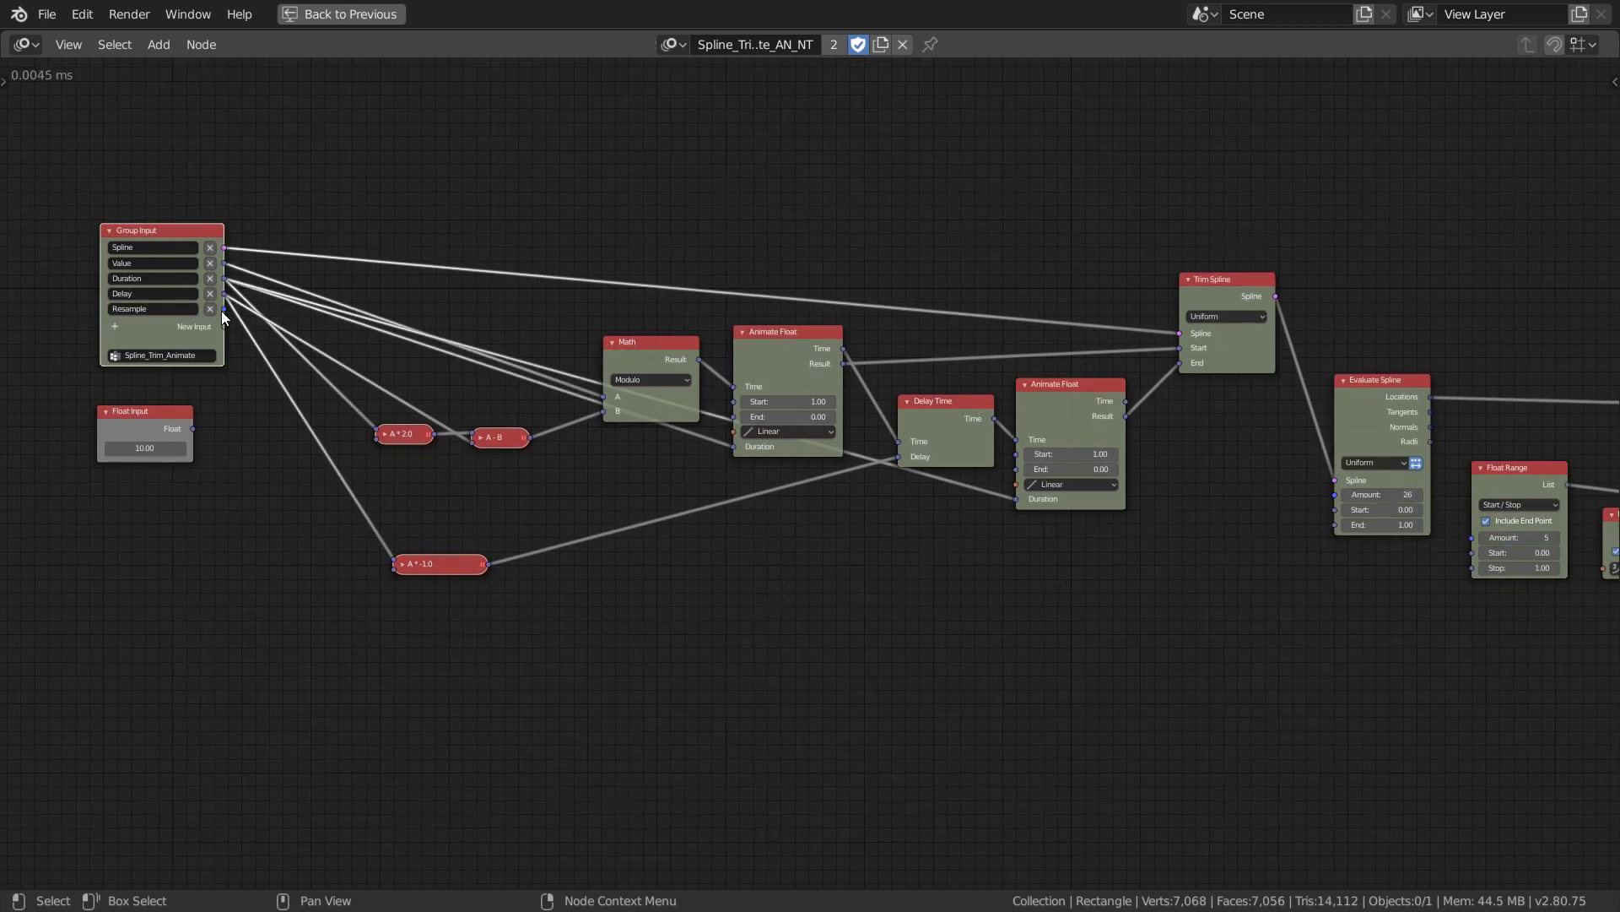
pyautogui.moveTo(224, 309); pyautogui.dragTo(1334, 494)
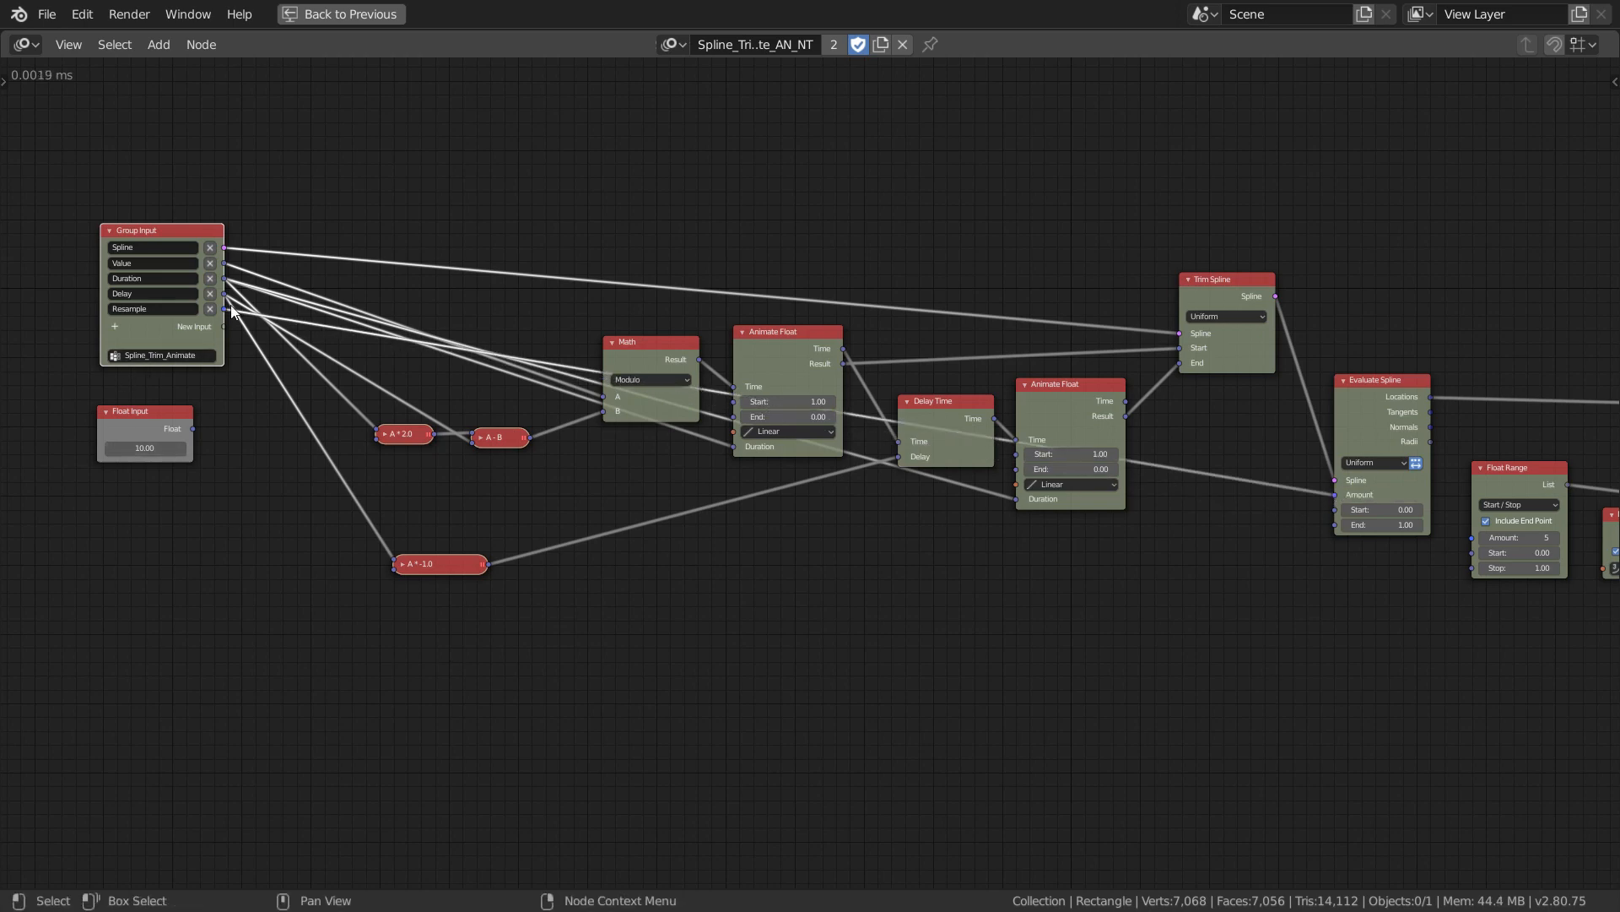
pyautogui.moveTo(223, 309); pyautogui.dragTo(1476, 540)
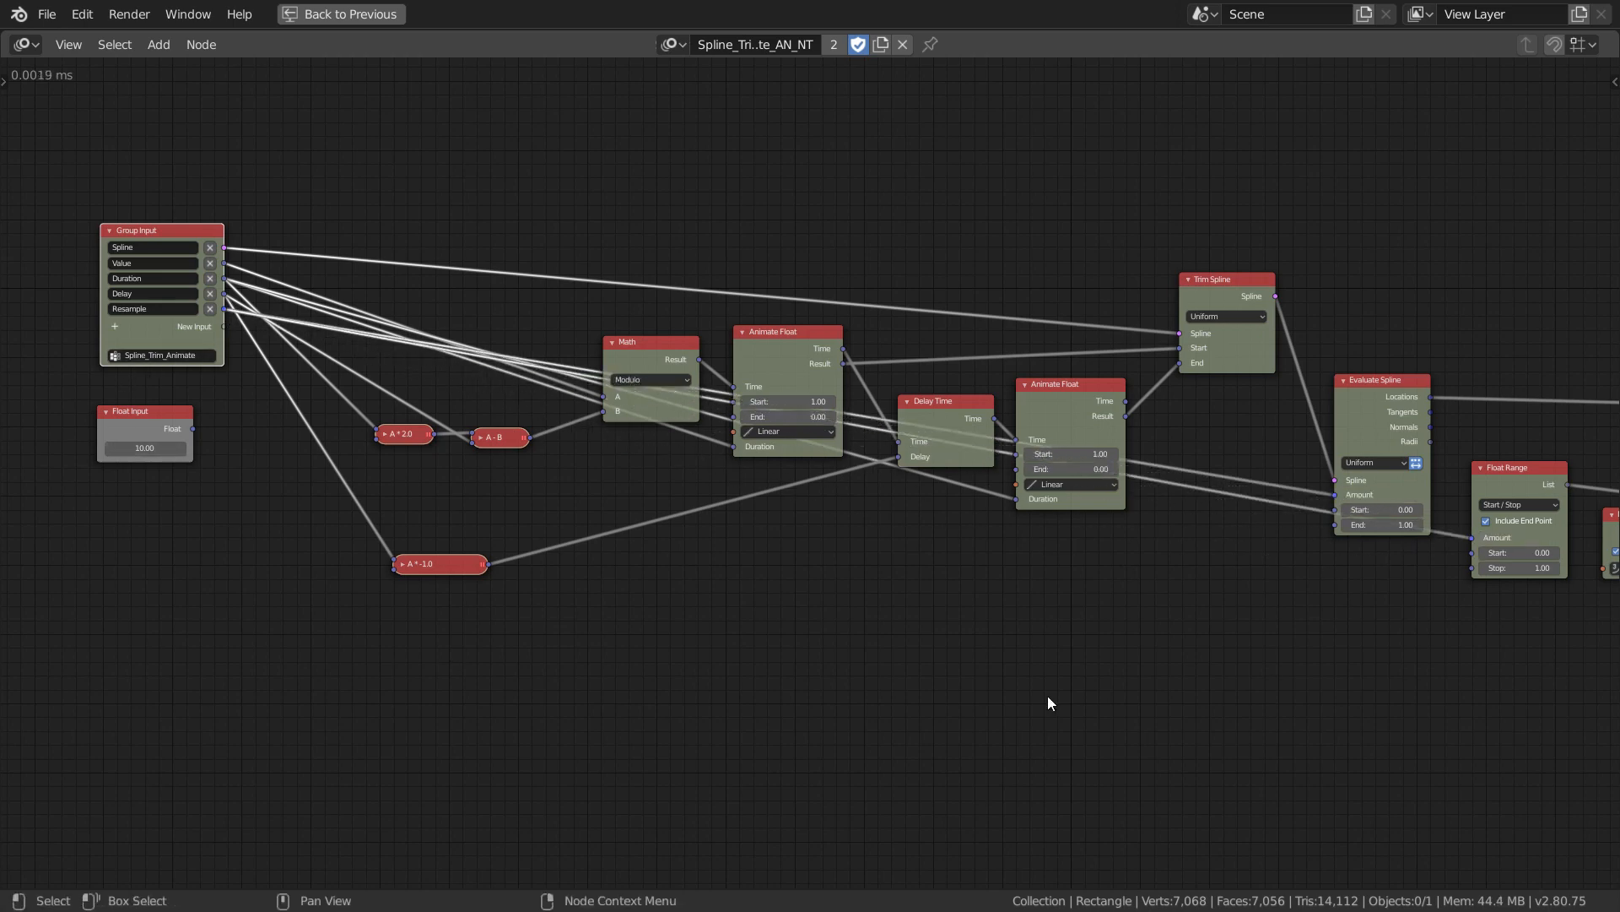
pyautogui.click(165, 422)
# Move Mirror Interpolation below Float Range and lower Evaluate Interpolation to make room between them.
pyautogui.moveTo(1091, 556); pyautogui.dragTo(599, 501, button='middle')
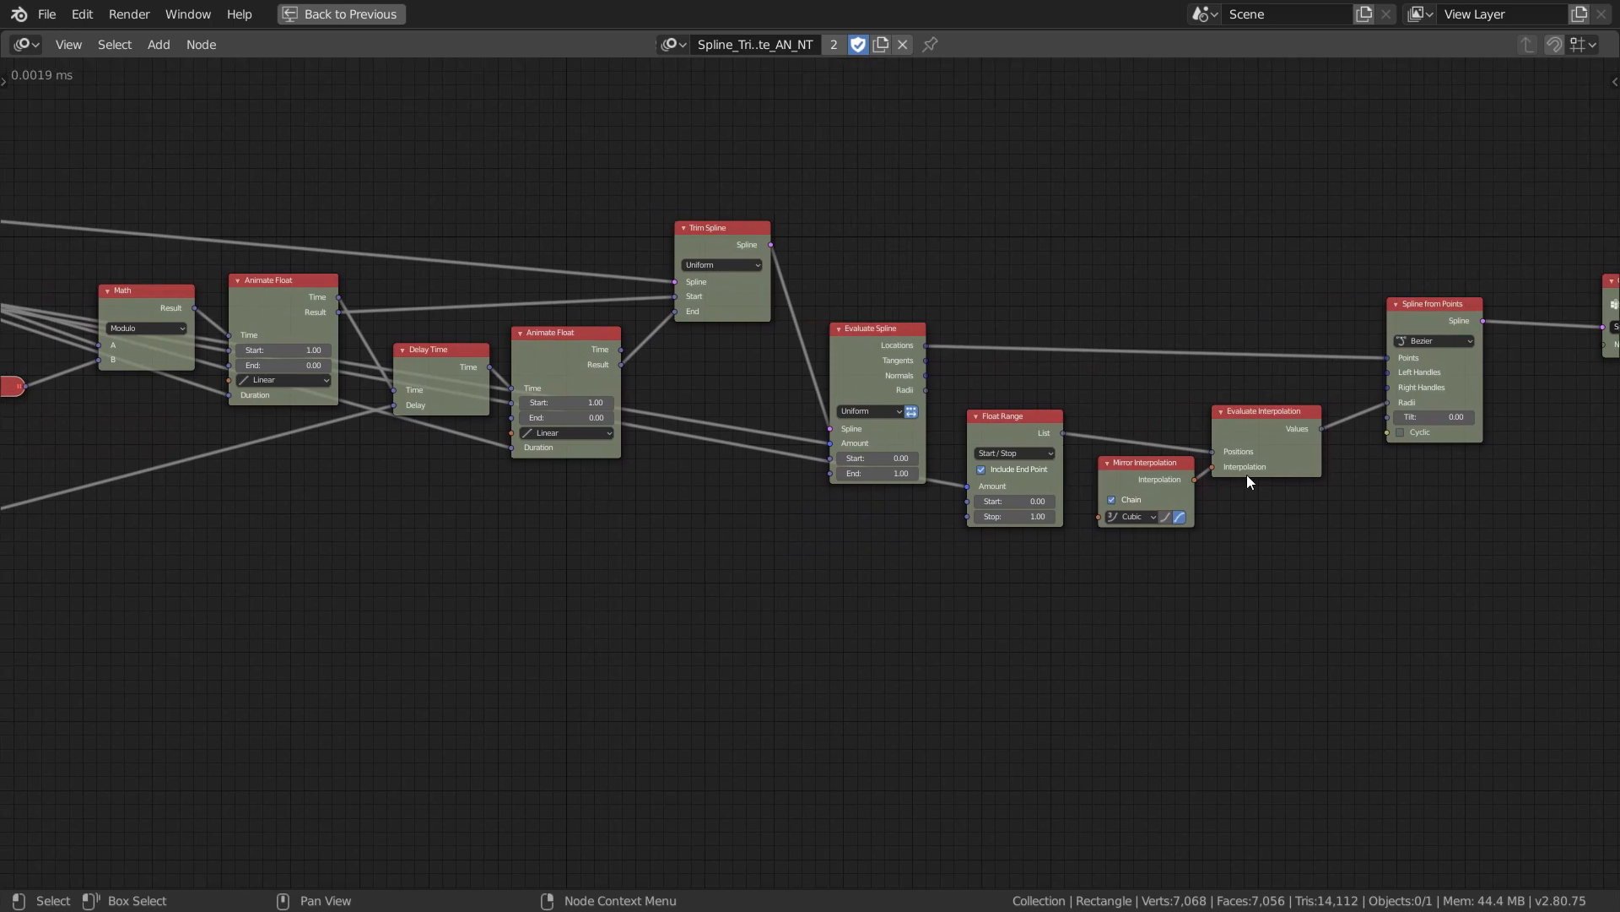
pyautogui.moveTo(1229, 588); pyautogui.dragTo(1212, 612, button='middle')
pyautogui.moveTo(1122, 485); pyautogui.dragTo(1008, 614)
pyautogui.scroll(3, 1077, 590)
pyautogui.moveTo(1076, 589); pyautogui.dragTo(843, 531, button='middle')
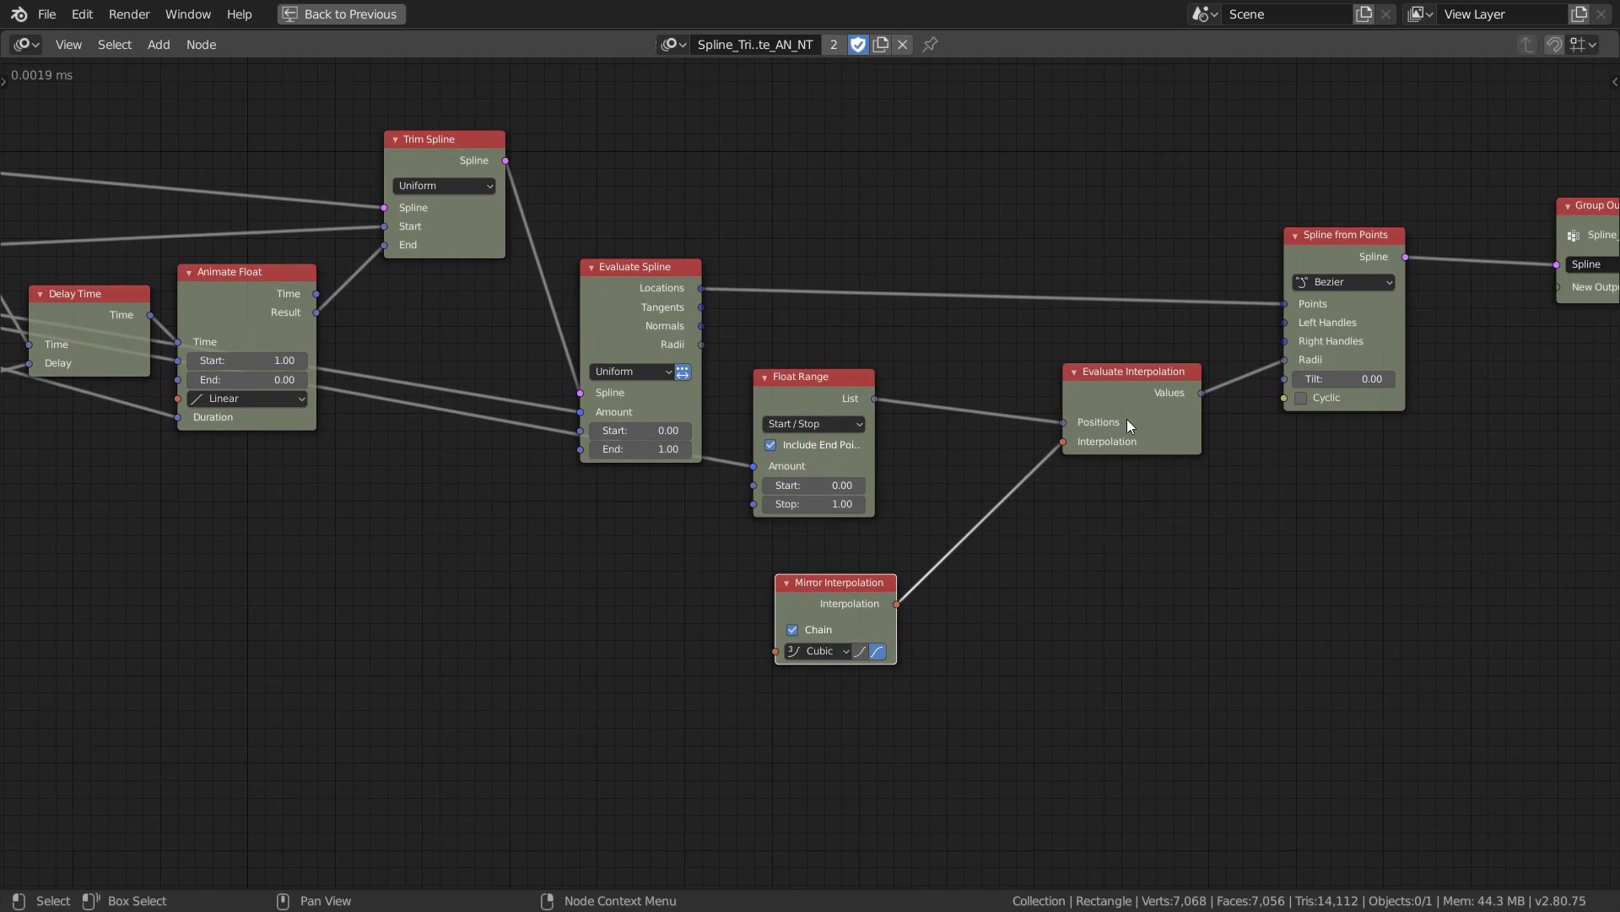
pyautogui.moveTo(1108, 376); pyautogui.dragTo(1117, 441)
pyautogui.click(1069, 637)
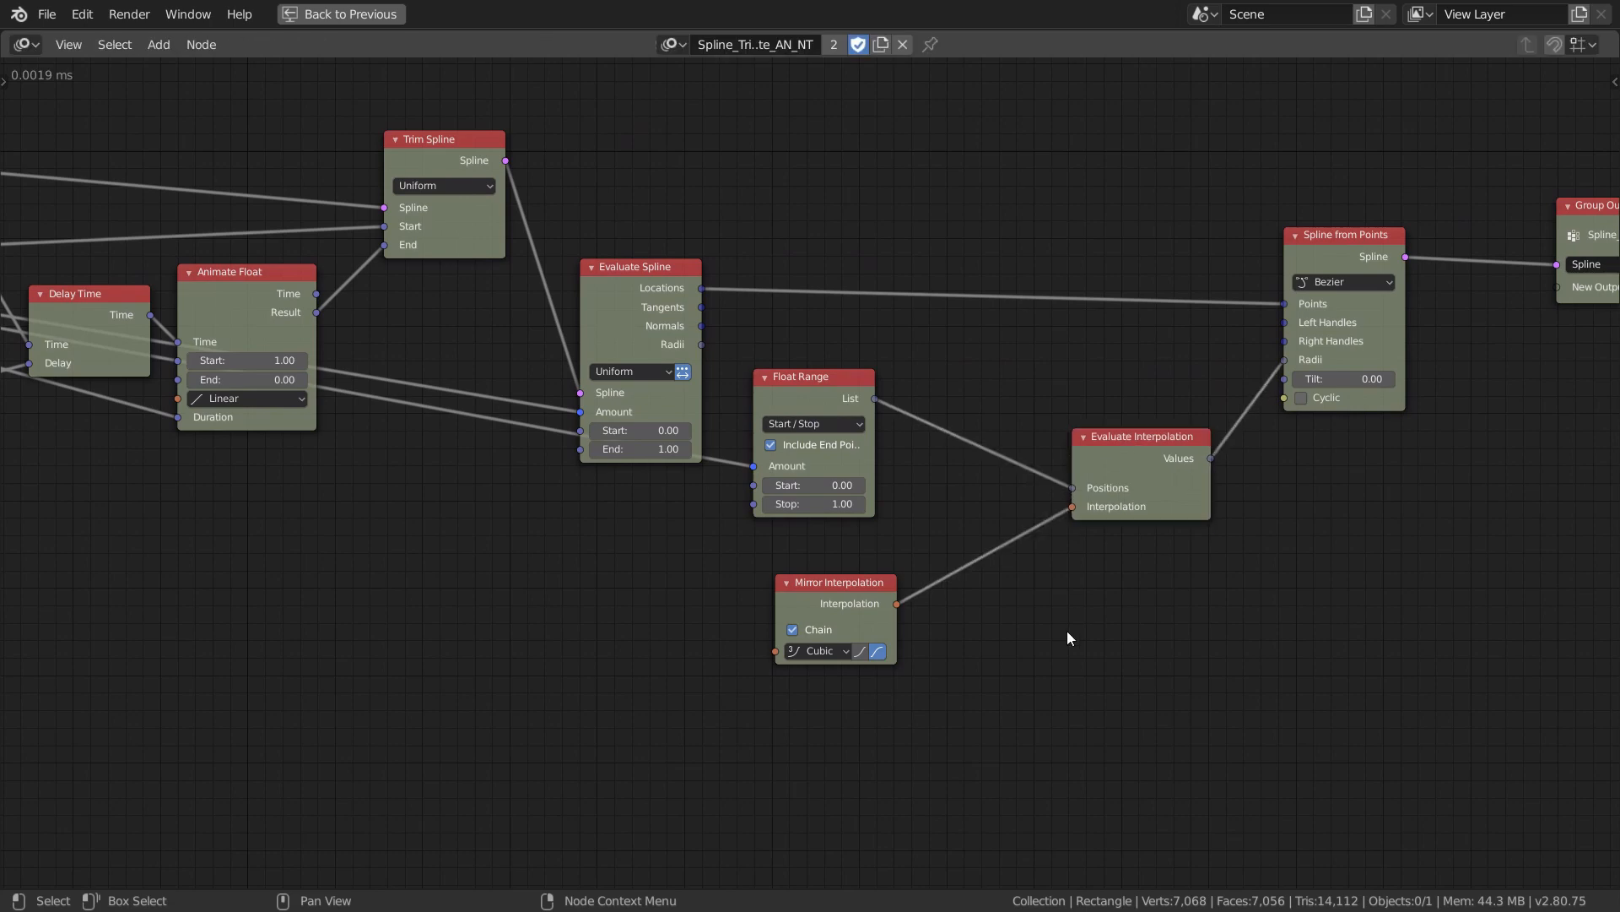
# Add a Switch node with Mirror Interpolation feeding If True and its Output feeding Evaluate Interpolation's Interpolation input.
pyautogui.hotkey('ctrl', 'a')
pyautogui.write('sw')
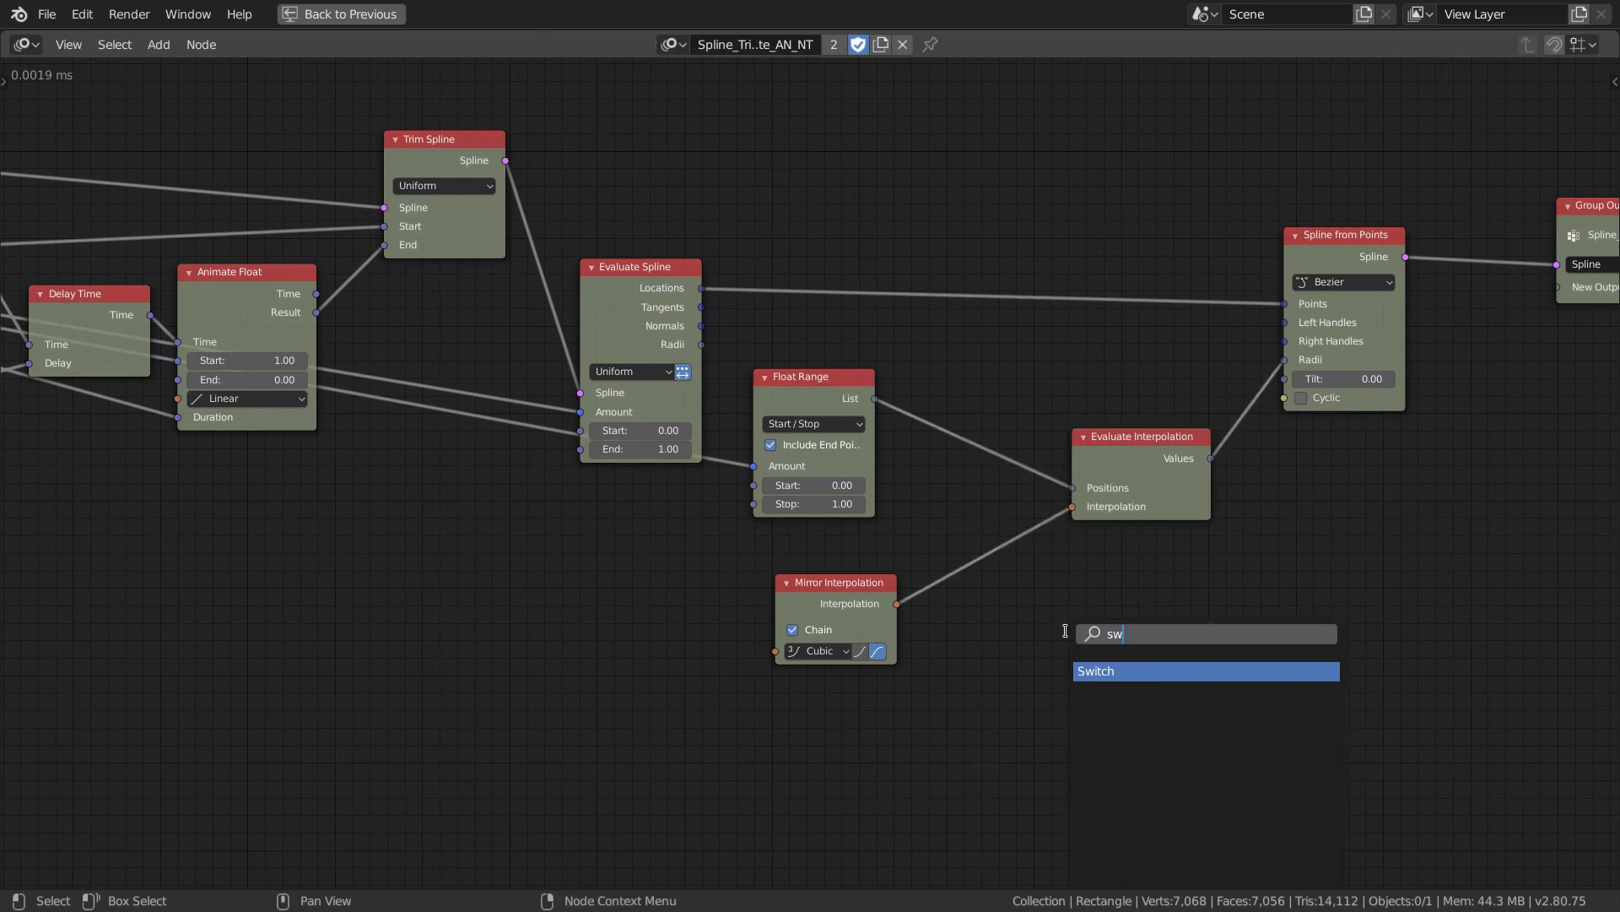
pyautogui.press('Return')
pyautogui.click(1024, 591)
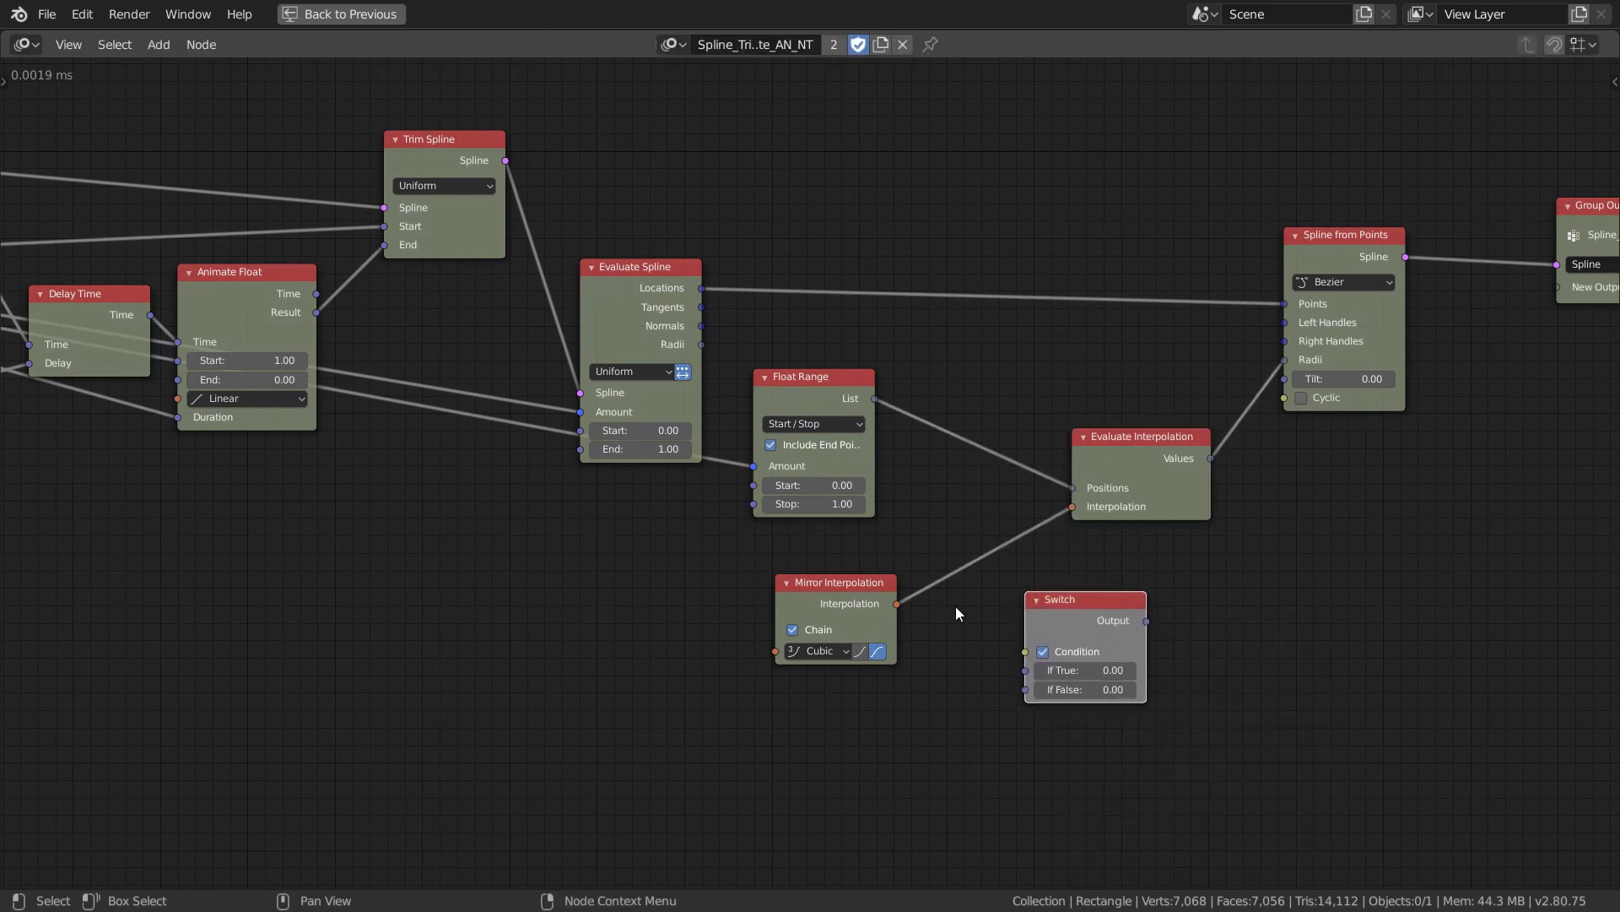
pyautogui.moveTo(895, 605); pyautogui.dragTo(1024, 670)
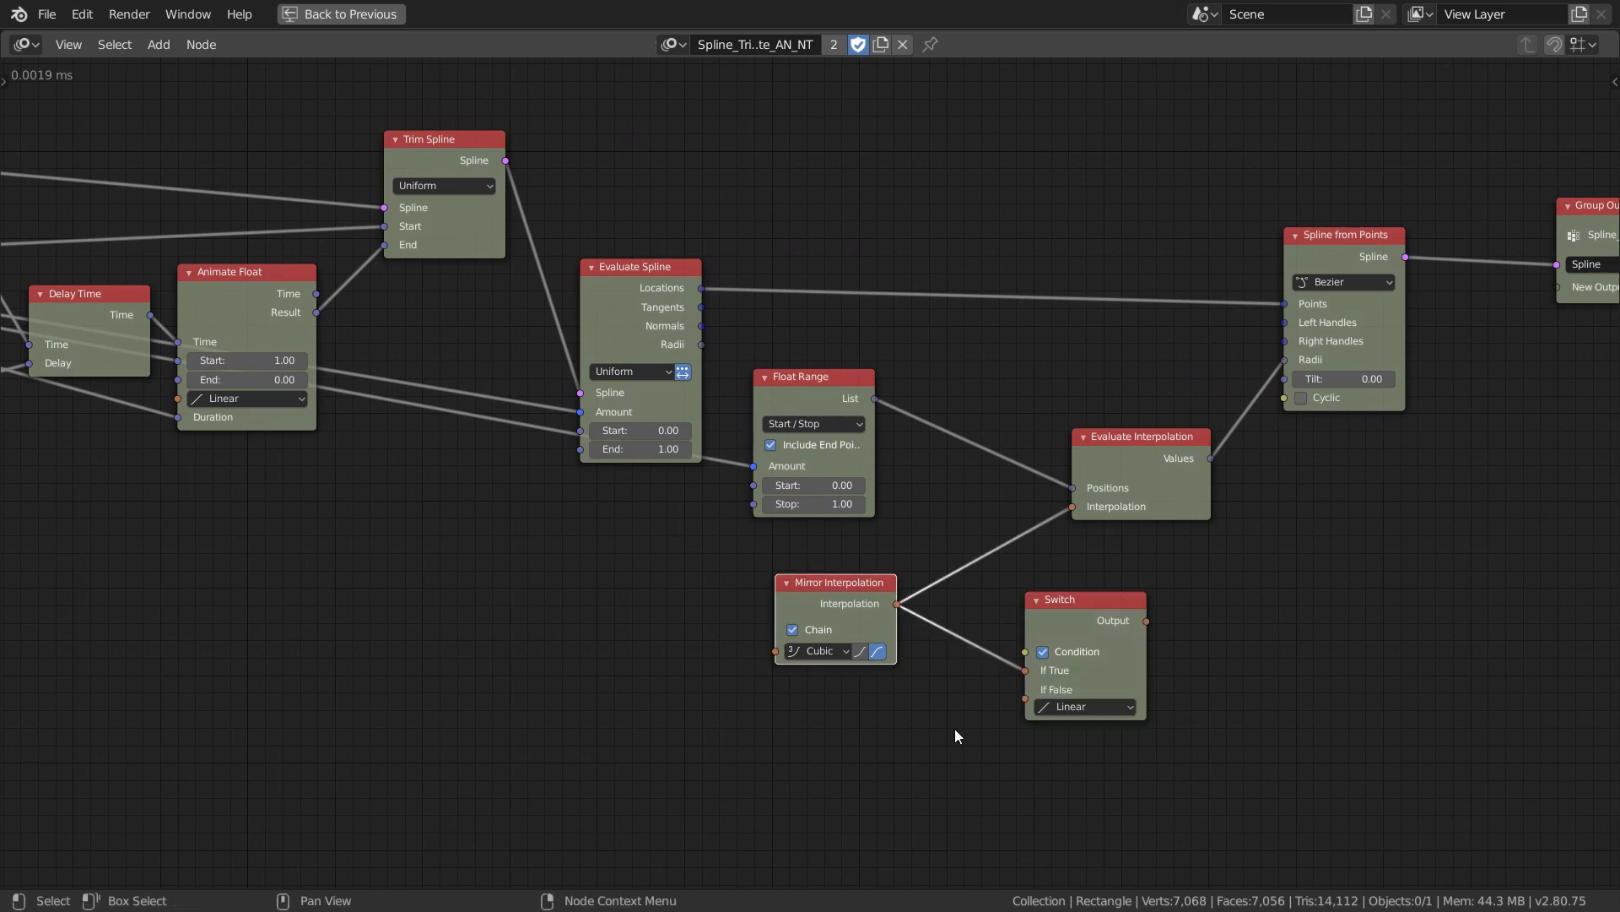
pyautogui.moveTo(876, 626); pyautogui.dragTo(813, 642)
pyautogui.moveTo(1048, 598); pyautogui.dragTo(992, 540)
# Expose the Switch node's Condition as a new Group Input socket and rename that socket Mirror.
pyautogui.scroll(-4, 814, 537)
pyautogui.moveTo(626, 577); pyautogui.dragTo(1151, 573, button='middle')
pyautogui.moveTo(1410, 554); pyautogui.dragTo(131, 273)
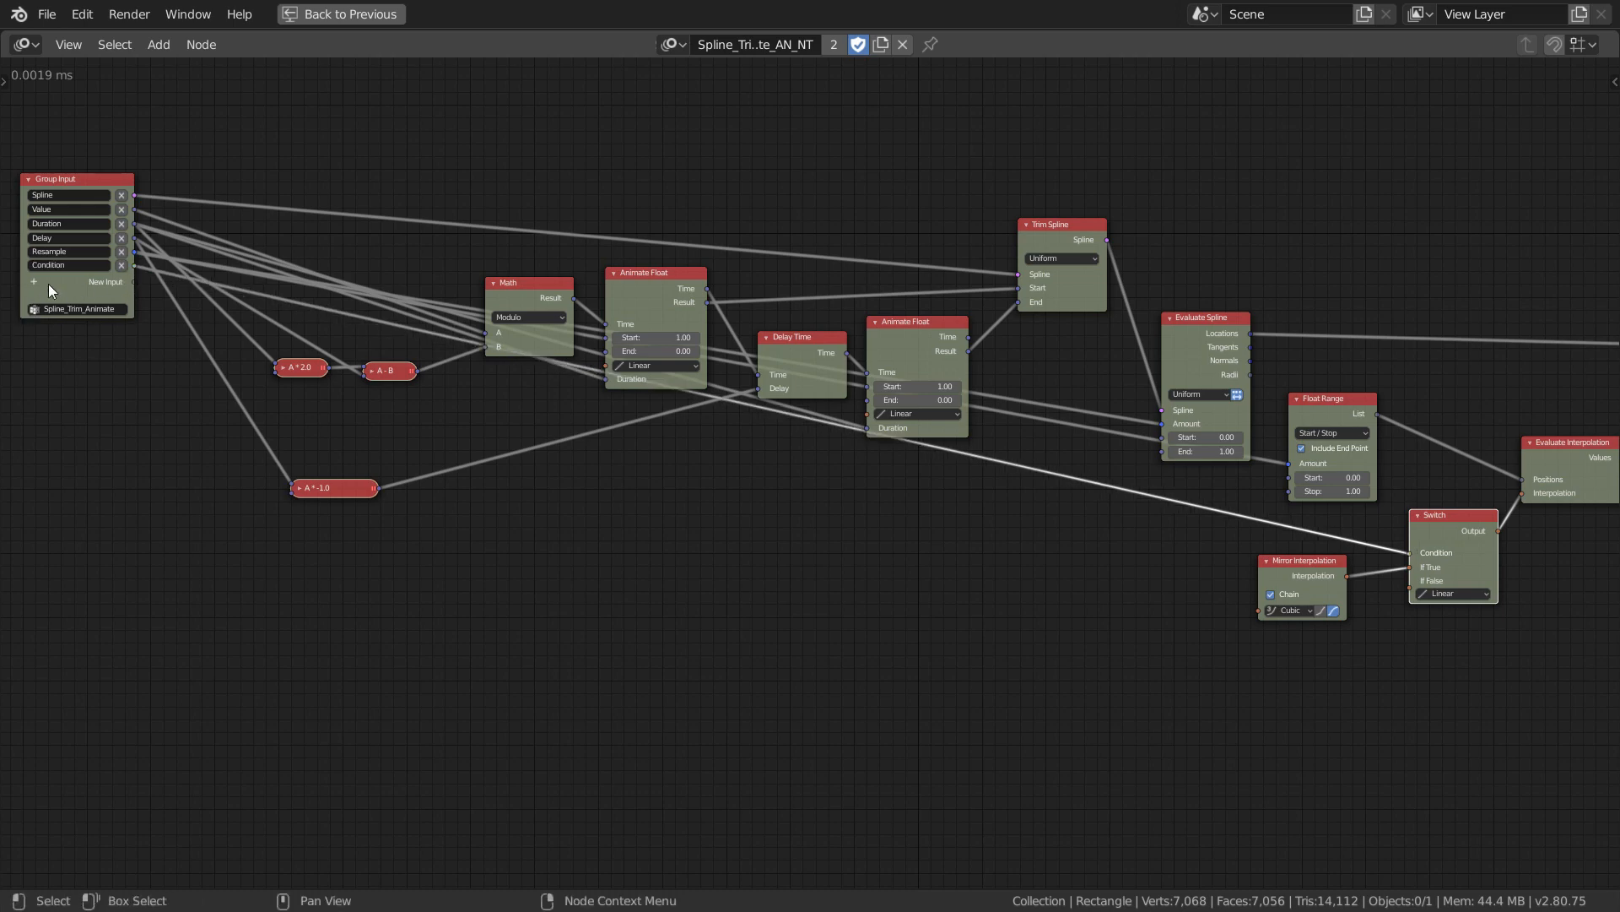
pyautogui.write('Mirror')
pyautogui.press('Return')
pyautogui.click(211, 555)
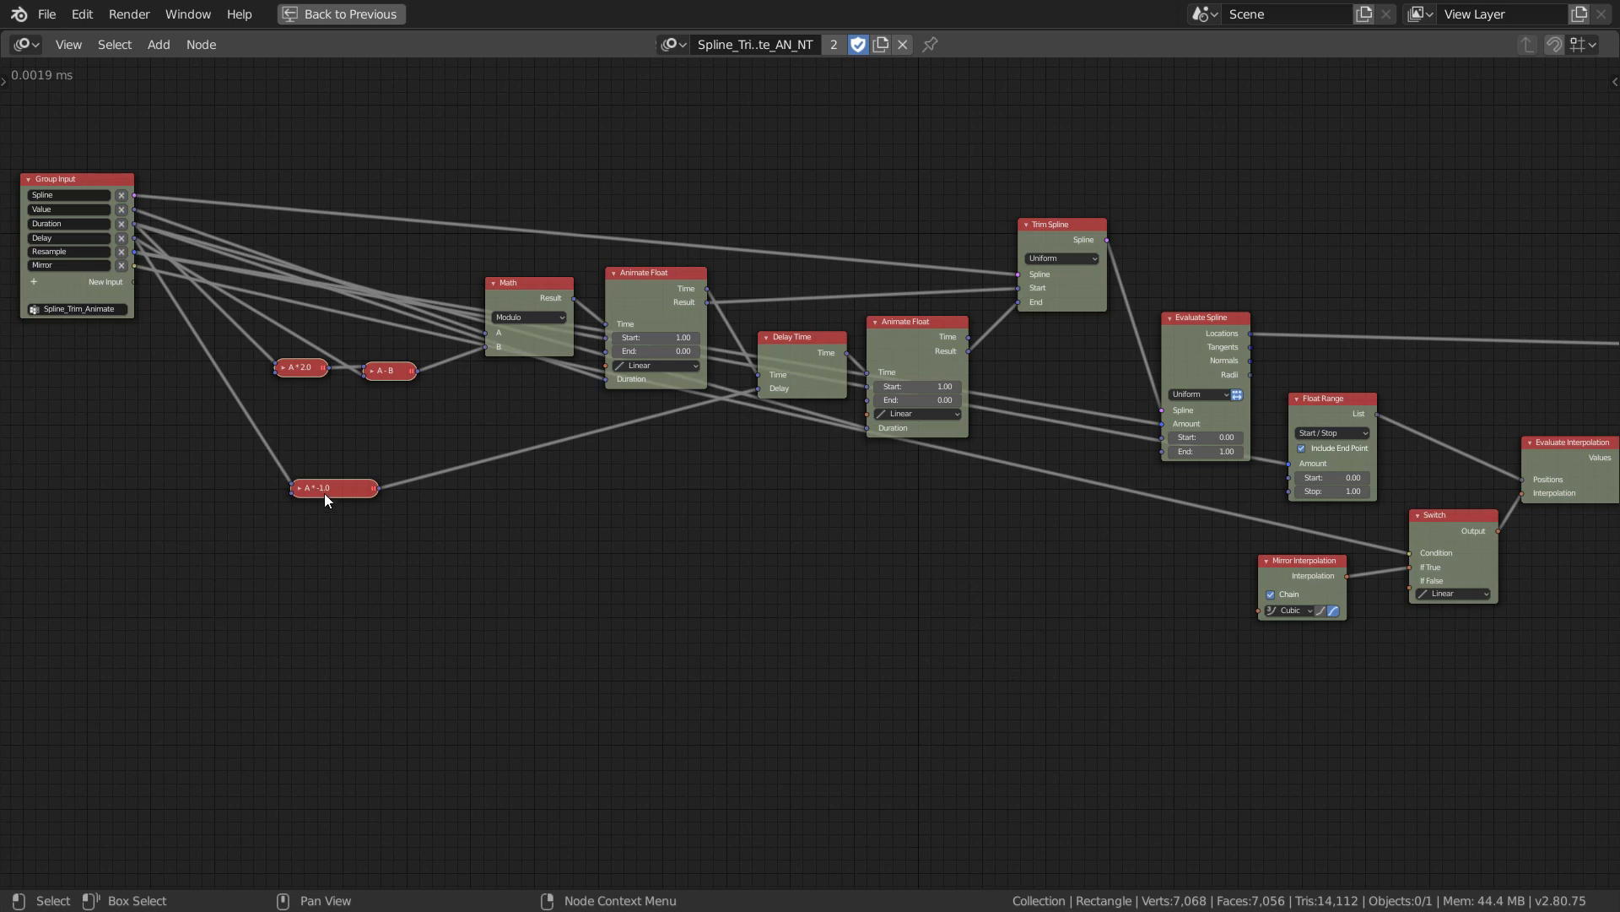
# Expand the collapsed A * 2.0, A - B and A * -1.0 Math nodes and space them apart.
pyautogui.moveTo(328, 499)
pyautogui.mouseDown()
pyautogui.moveTo(374, 477)
pyautogui.moveTo(388, 527)
pyautogui.moveTo(323, 487)
pyautogui.moveTo(360, 471)
pyautogui.moveTo(315, 489)
pyautogui.moveTo(339, 483)
pyautogui.mouseUp()
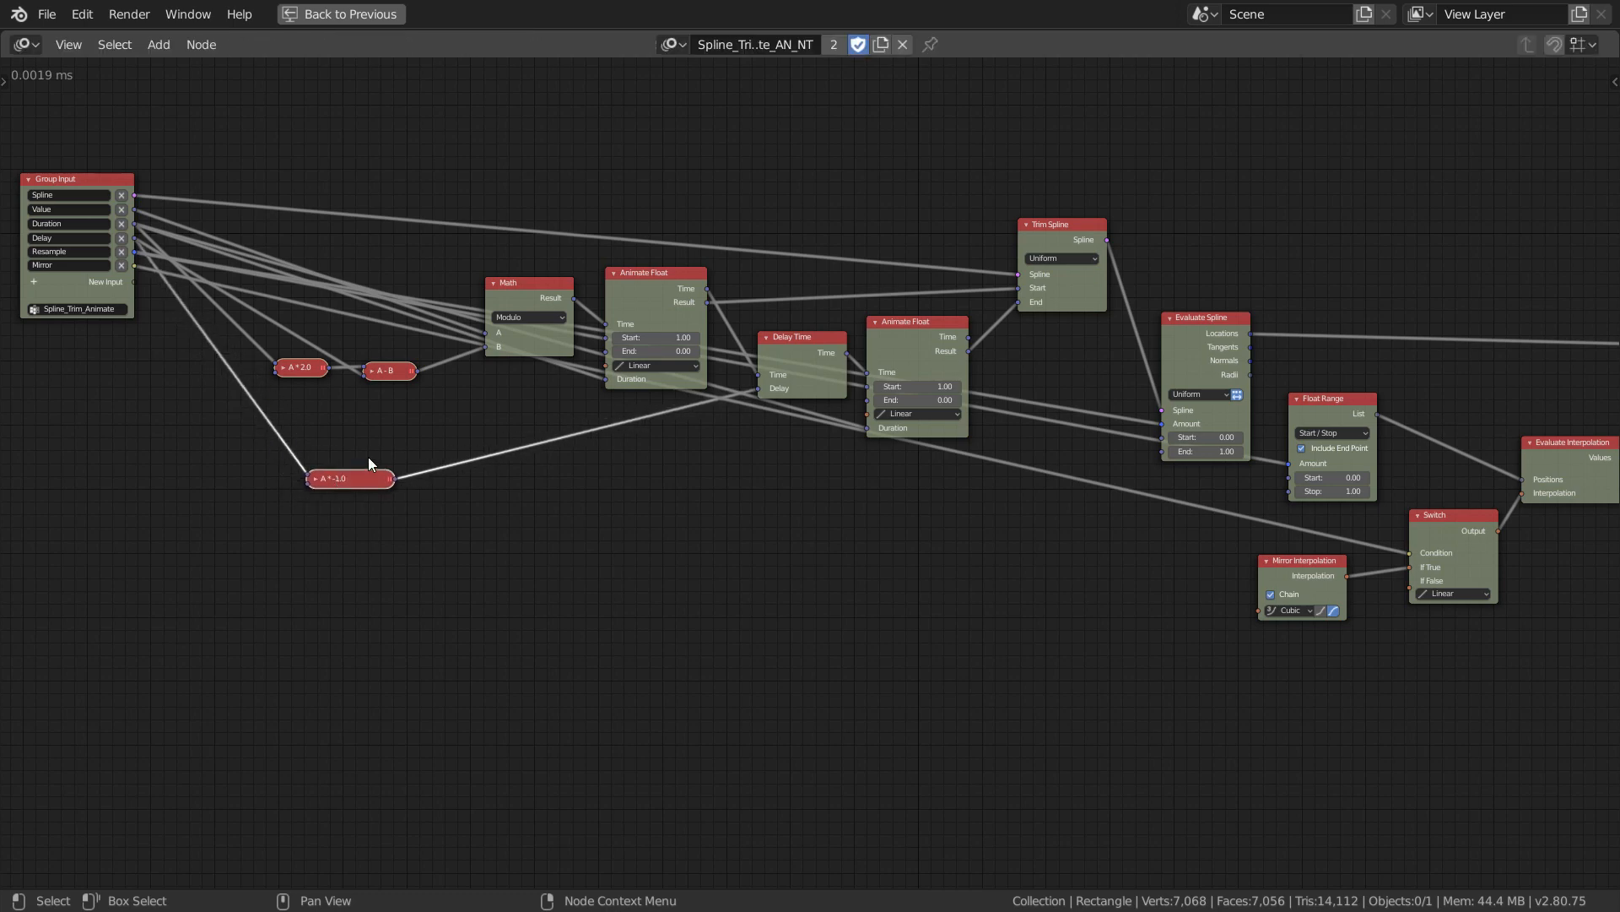
pyautogui.scroll(2, 368, 458)
pyautogui.moveTo(344, 430); pyautogui.dragTo(575, 494, button='middle')
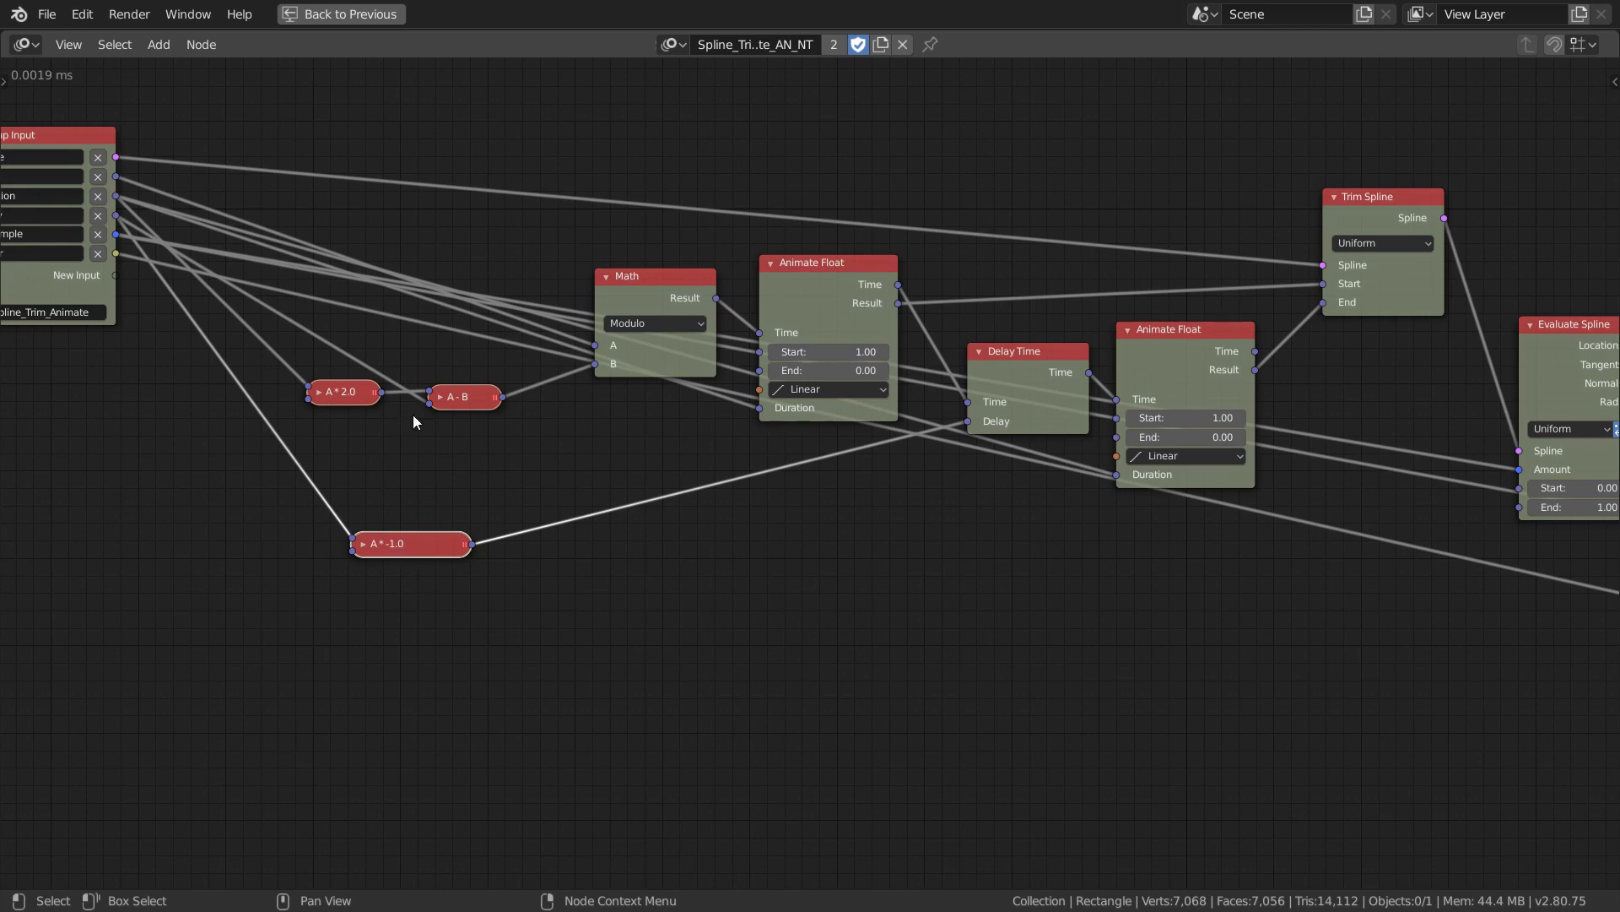
pyautogui.click(319, 391)
pyautogui.moveTo(336, 393); pyautogui.dragTo(291, 330)
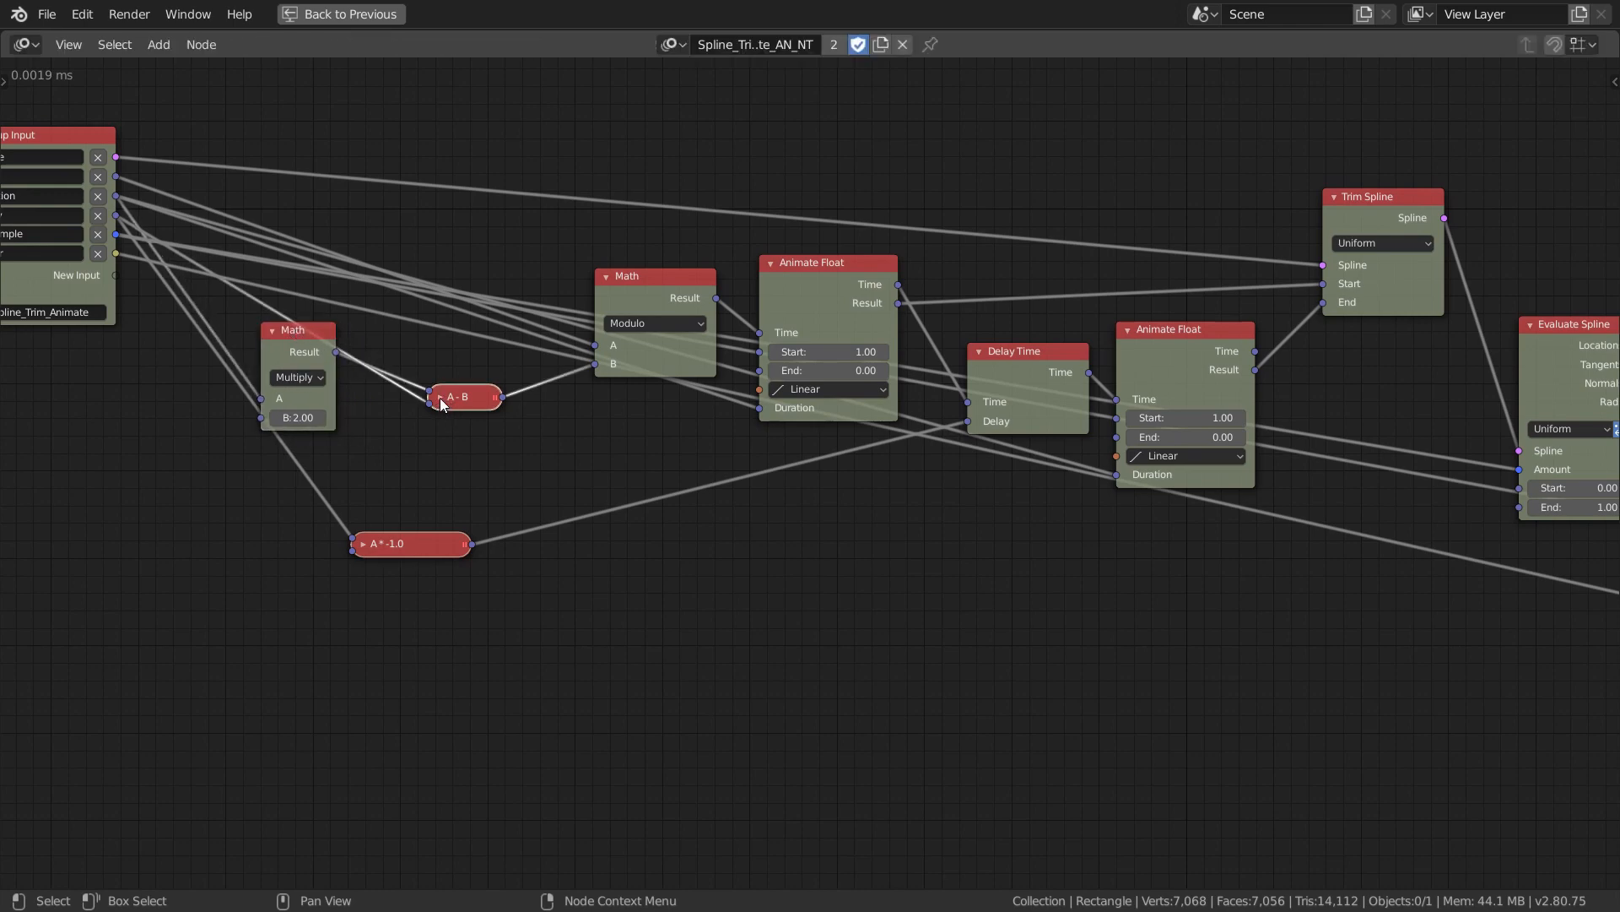
pyautogui.click(440, 399)
pyautogui.moveTo(439, 397); pyautogui.dragTo(495, 382)
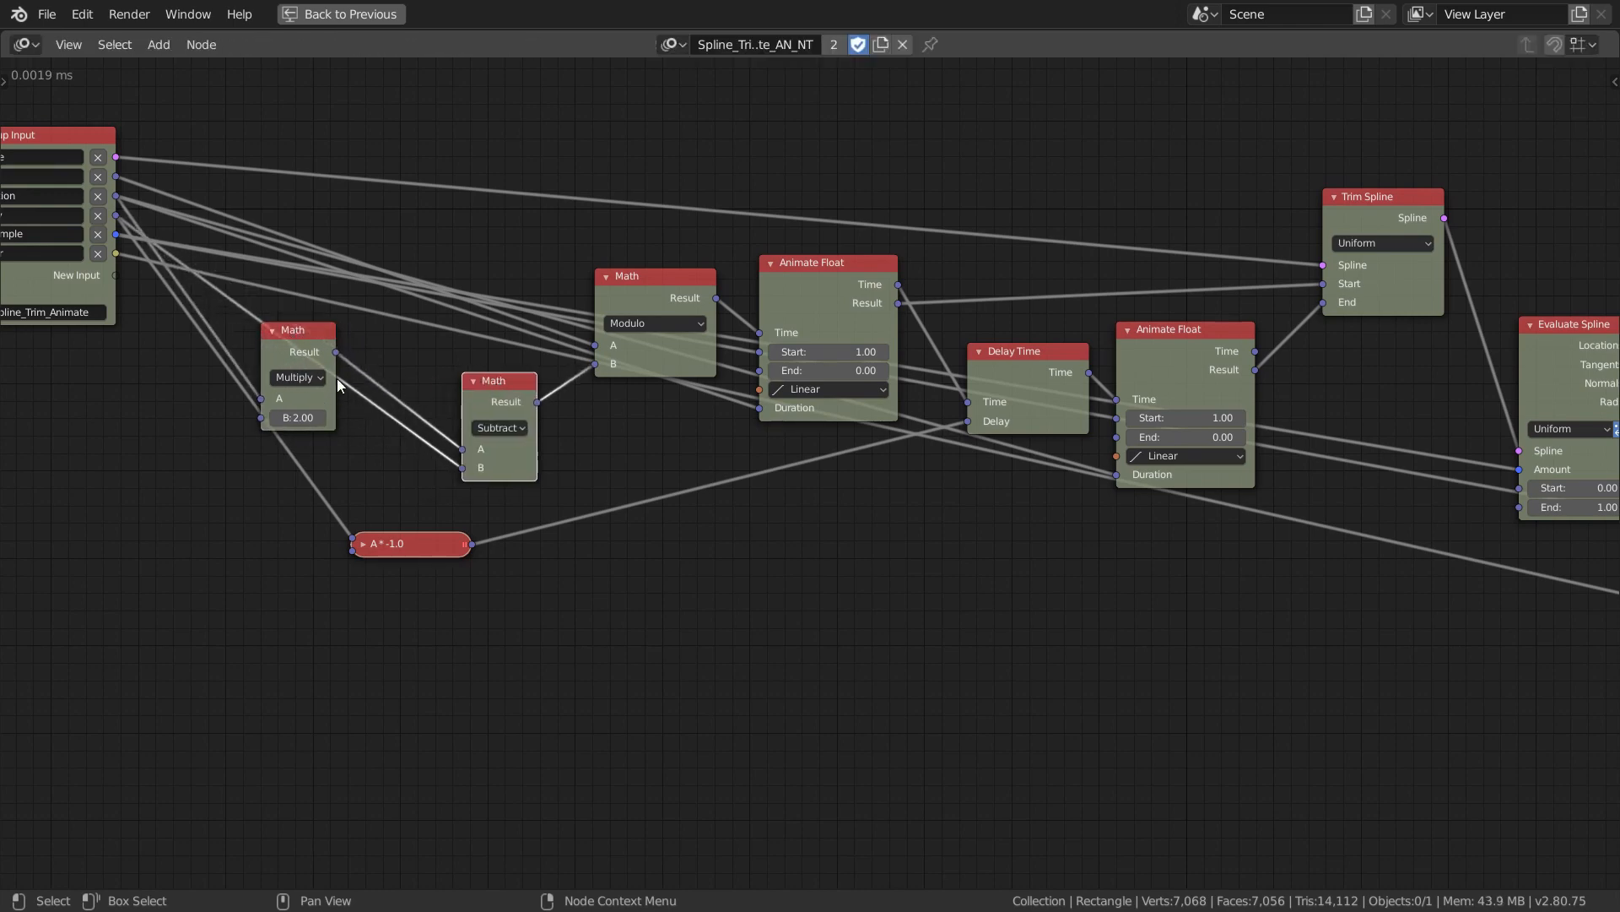
pyautogui.moveTo(419, 557); pyautogui.dragTo(609, 595, button='middle')
pyautogui.moveTo(610, 591); pyautogui.dragTo(570, 634)
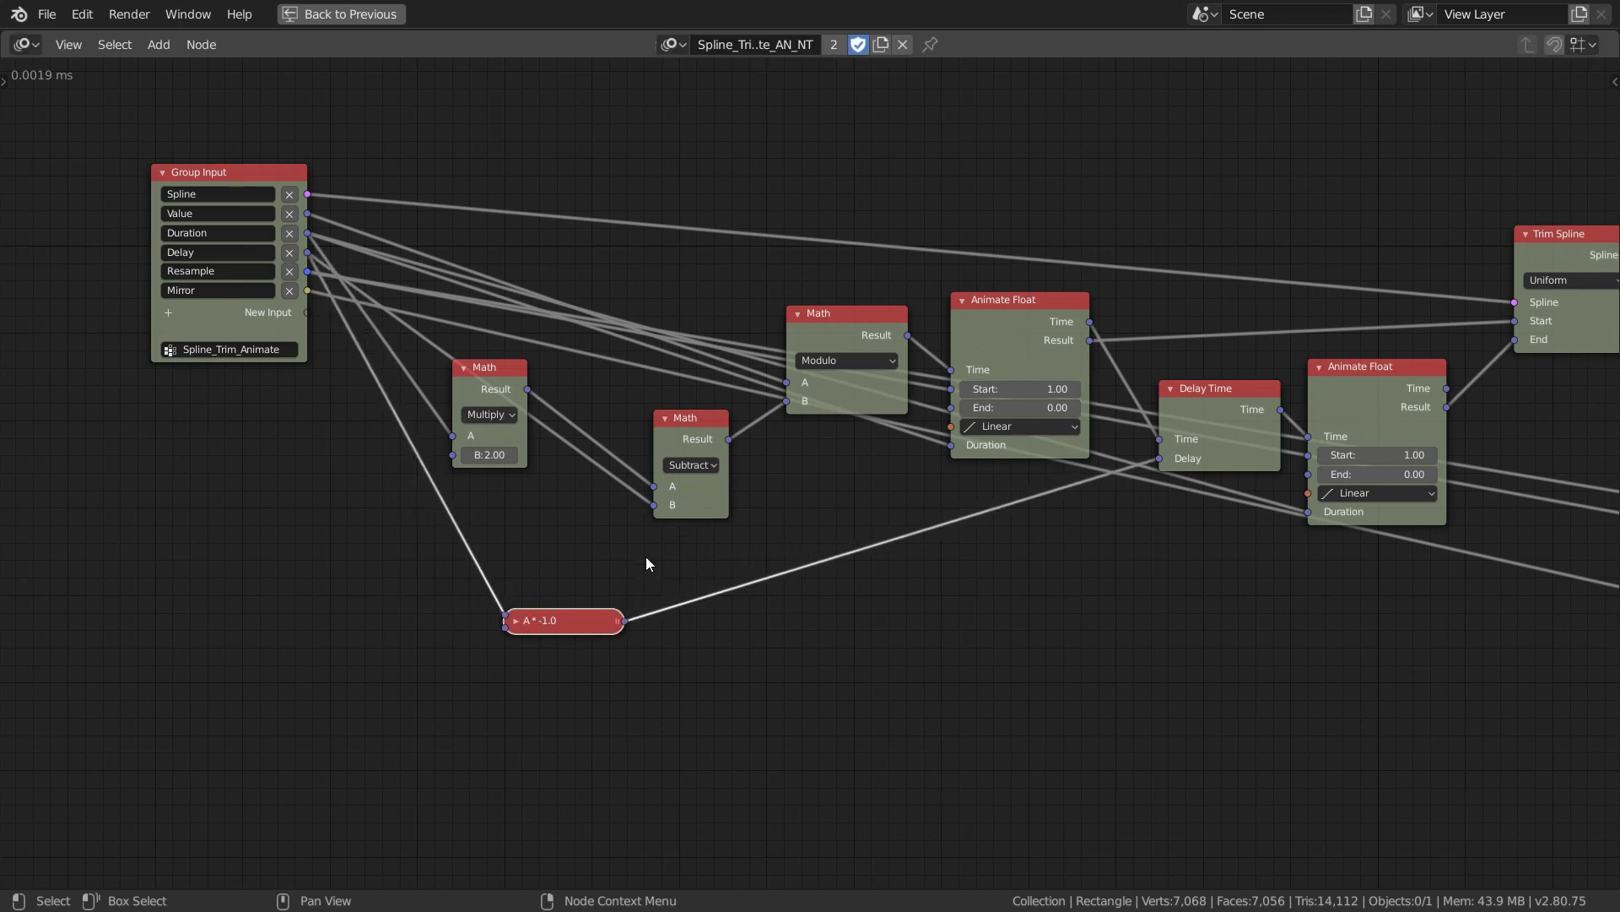
pyautogui.moveTo(517, 628); pyautogui.dragTo(560, 584)
pyautogui.click(556, 595)
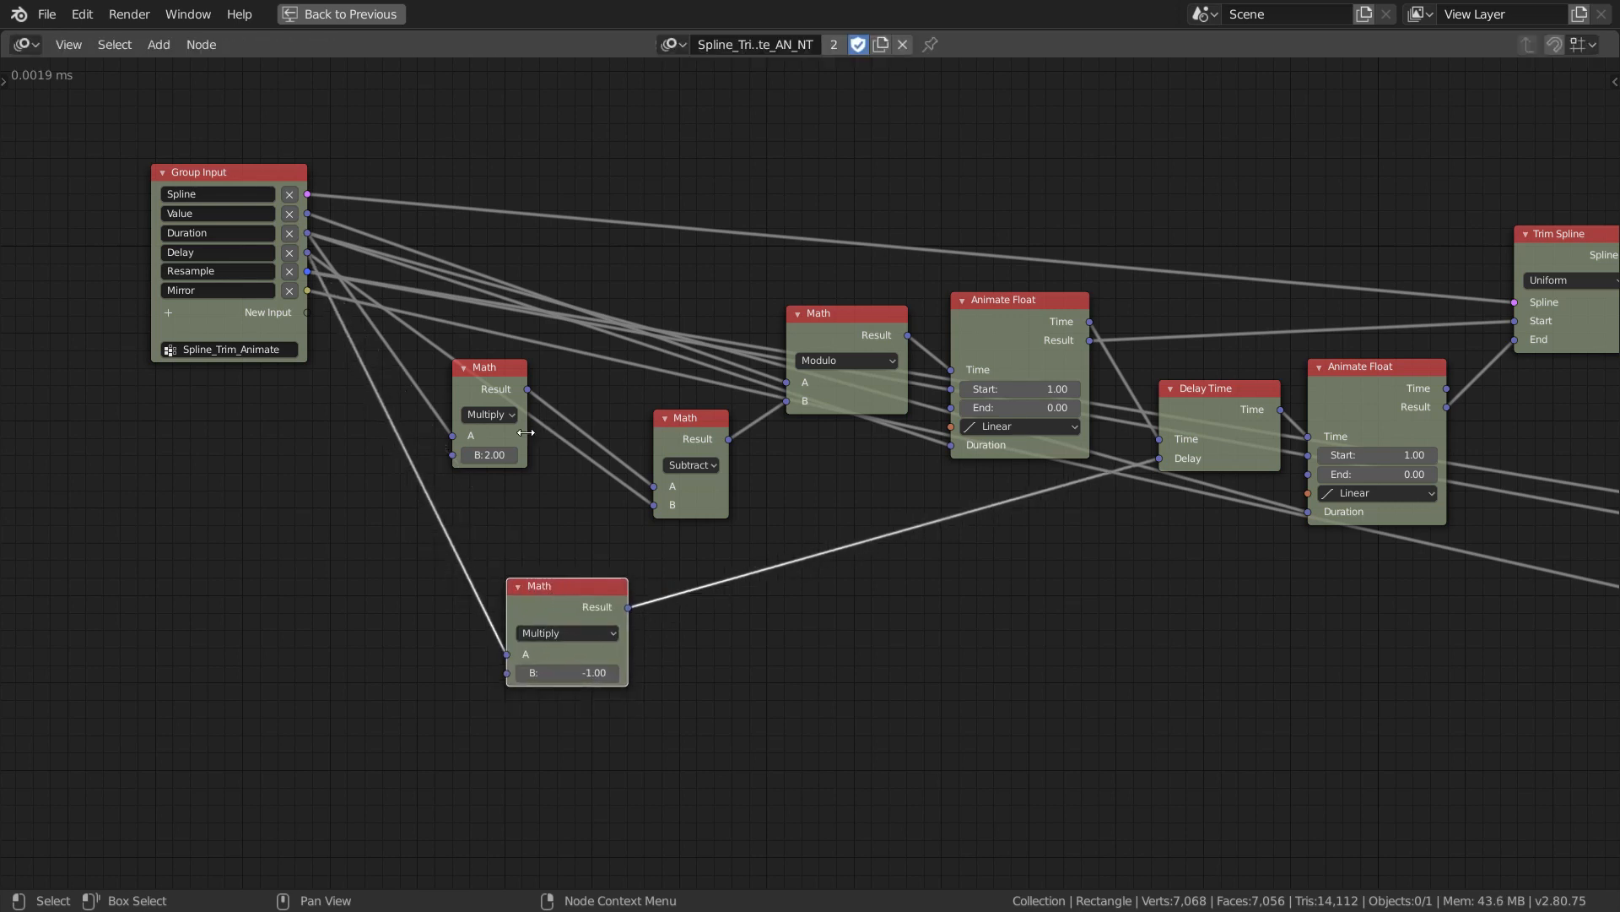
# Widen the Multiply by 2.00 and Subtract Math nodes.
pyautogui.moveTo(524, 432); pyautogui.dragTo(582, 450)
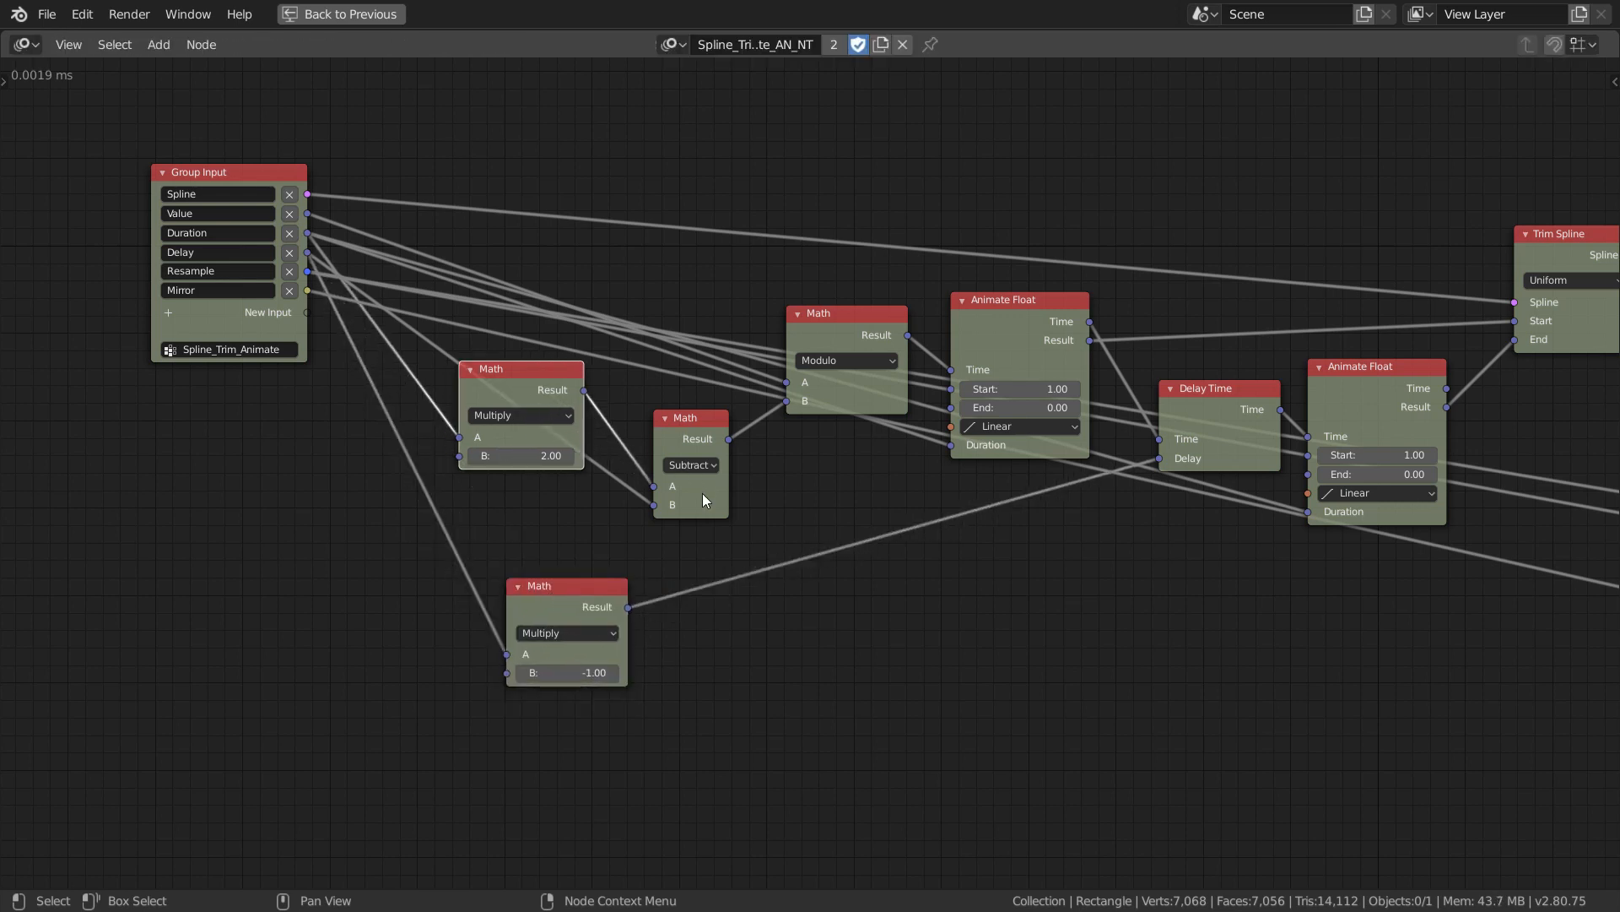
pyautogui.click(727, 498)
pyautogui.moveTo(727, 498); pyautogui.dragTo(757, 498)
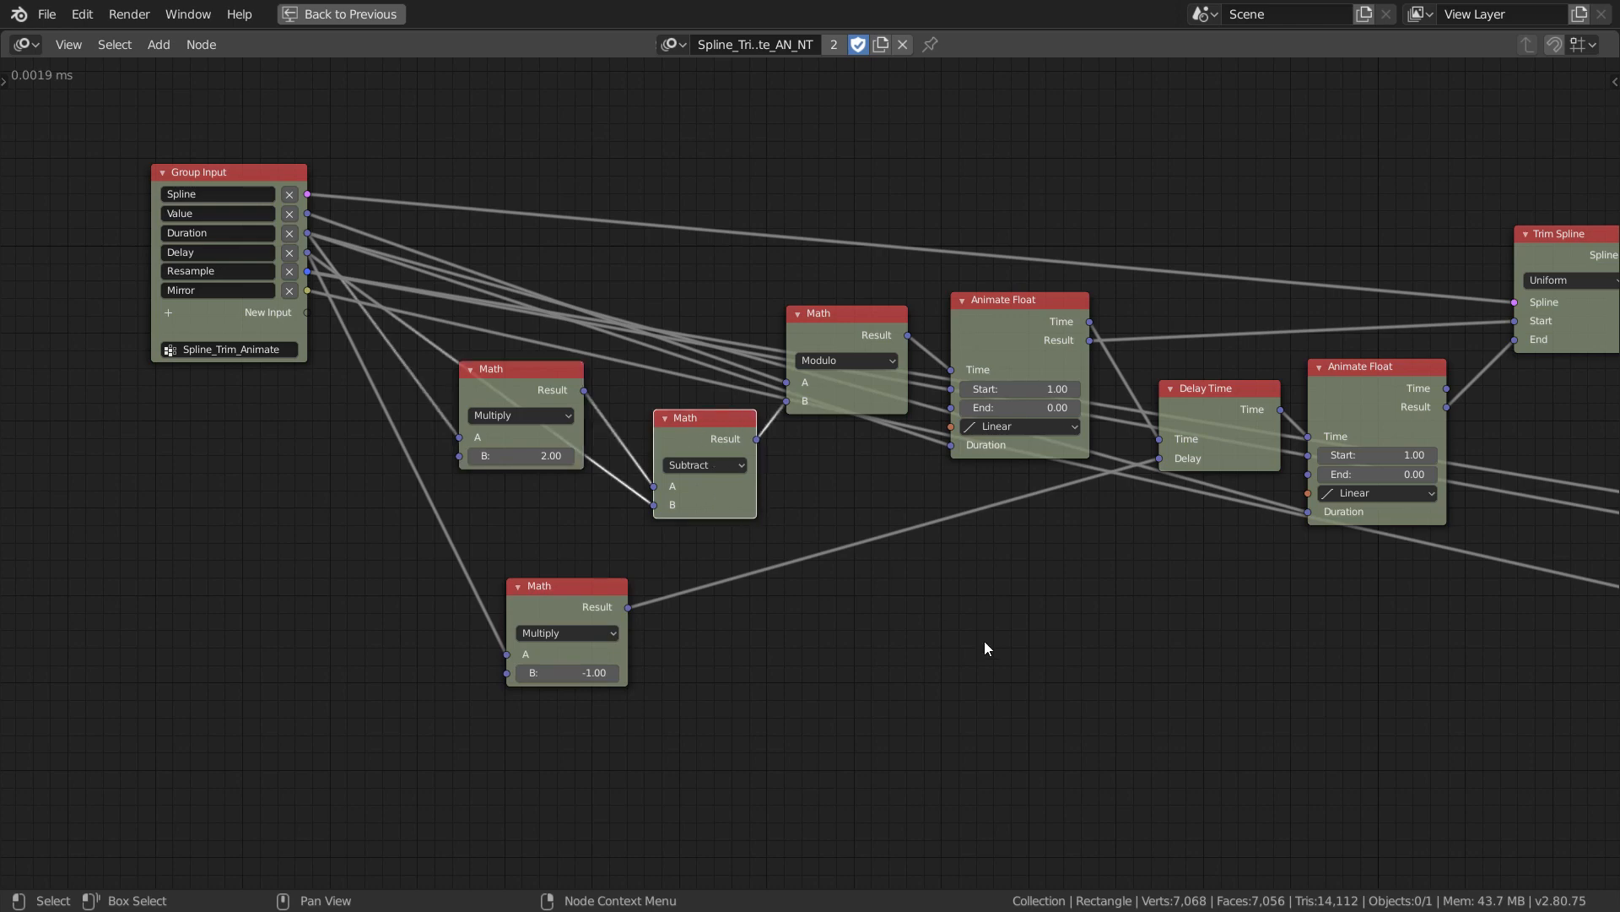
pyautogui.click(984, 629)
# Reposition the Group Input and Group Output nodes at the two ends of the node tree.
pyautogui.scroll(-5, 984, 620)
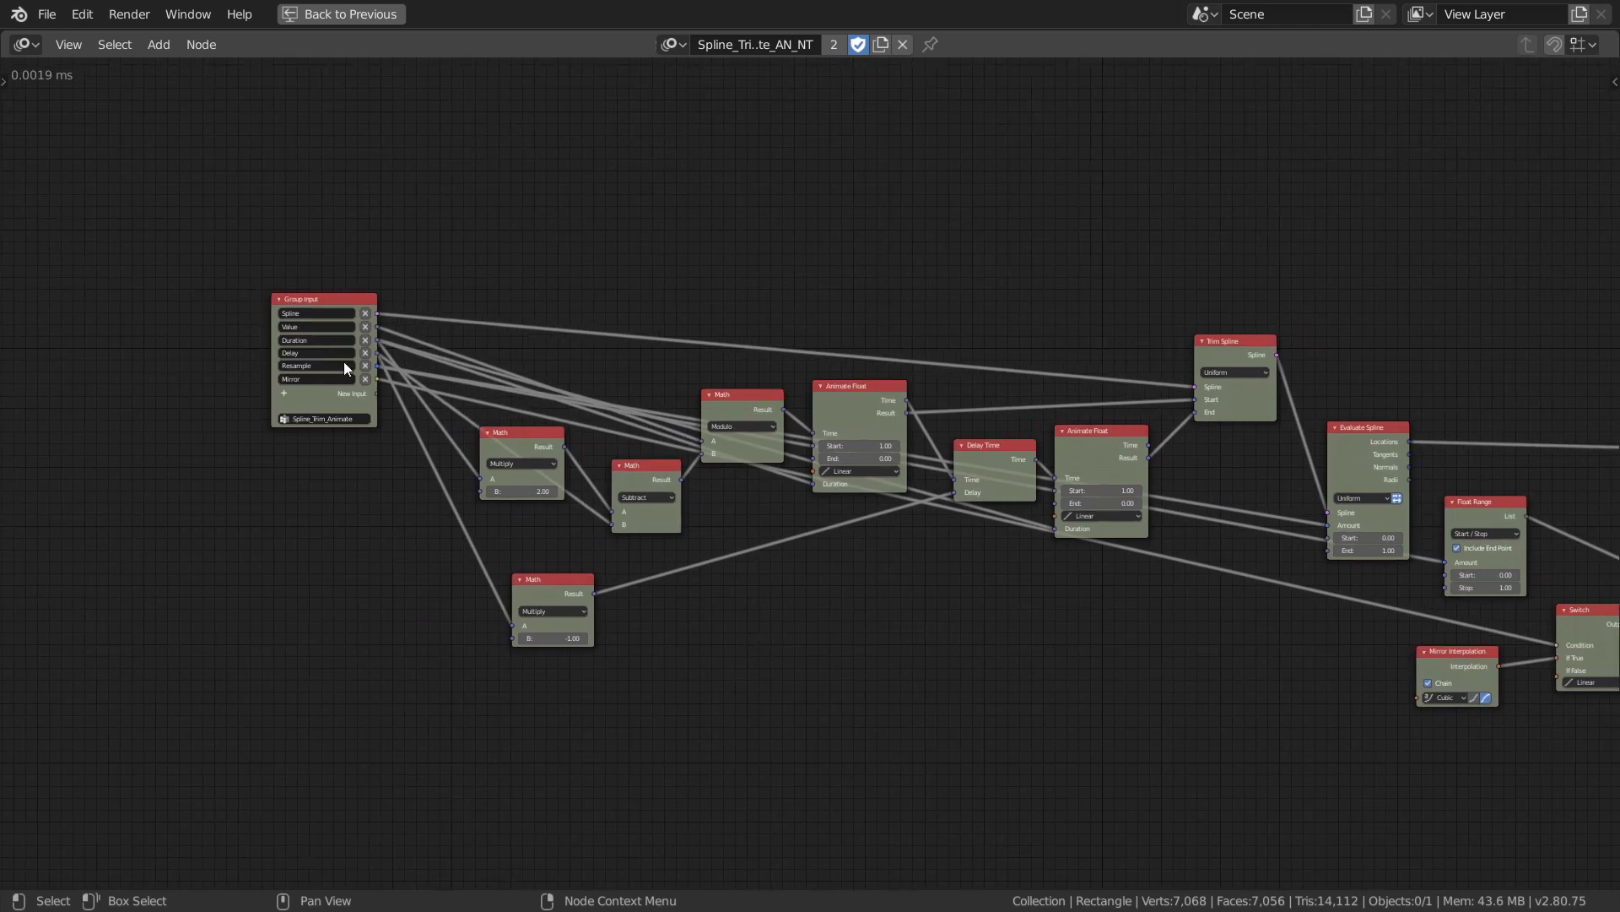
pyautogui.moveTo(309, 304); pyautogui.dragTo(262, 330)
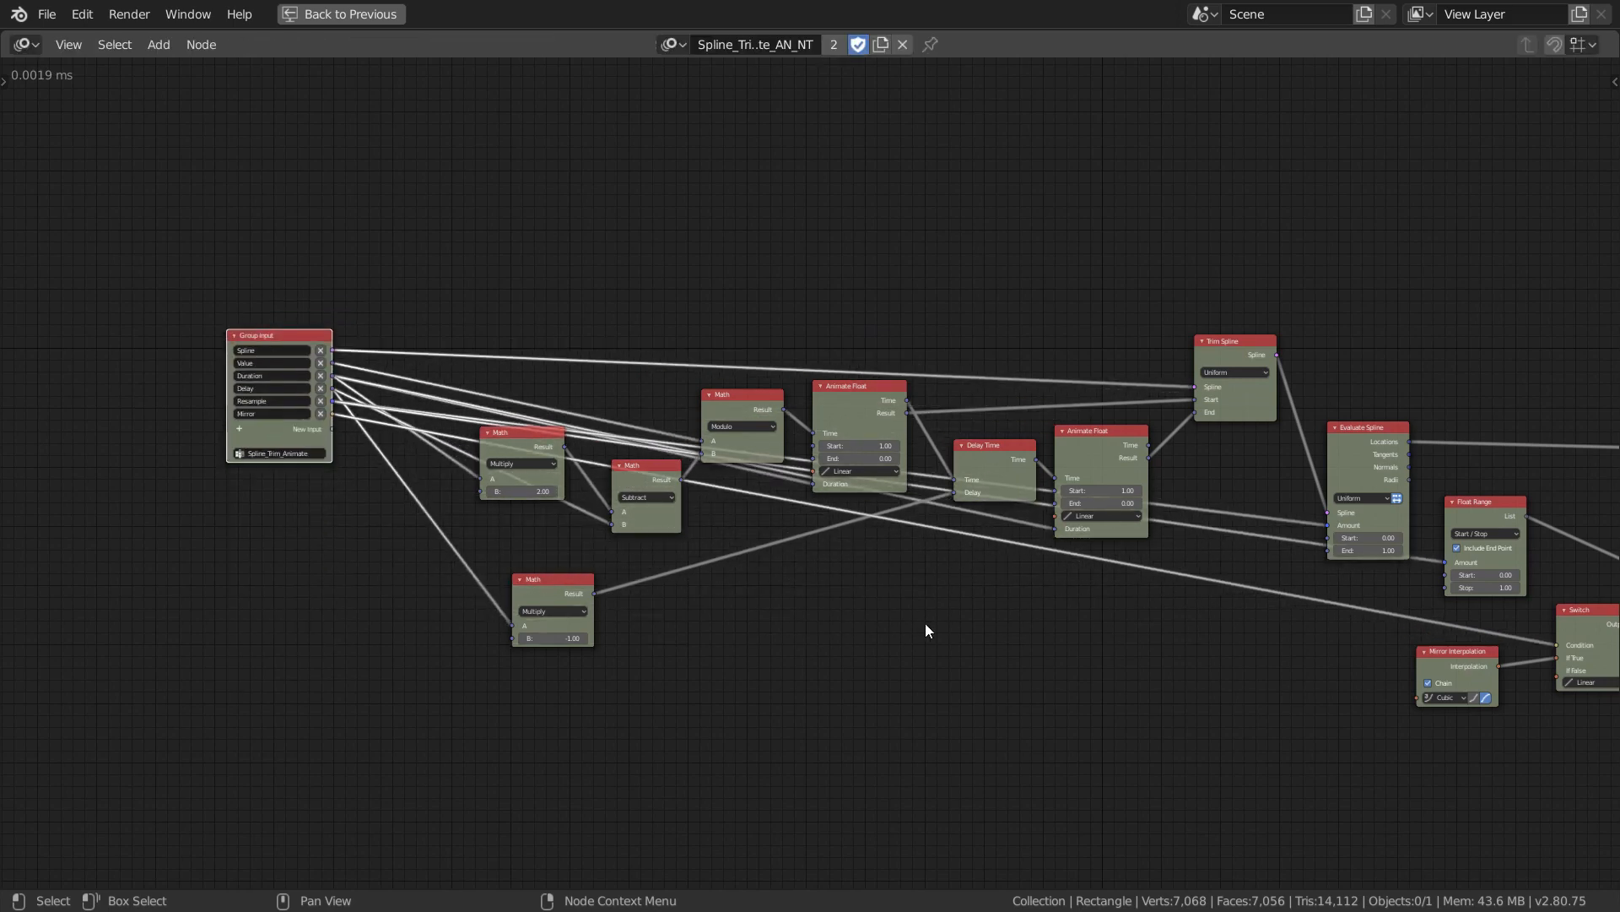
pyautogui.moveTo(1256, 597); pyautogui.dragTo(523, 623, button='middle')
pyautogui.moveTo(1306, 416); pyautogui.dragTo(1266, 392)
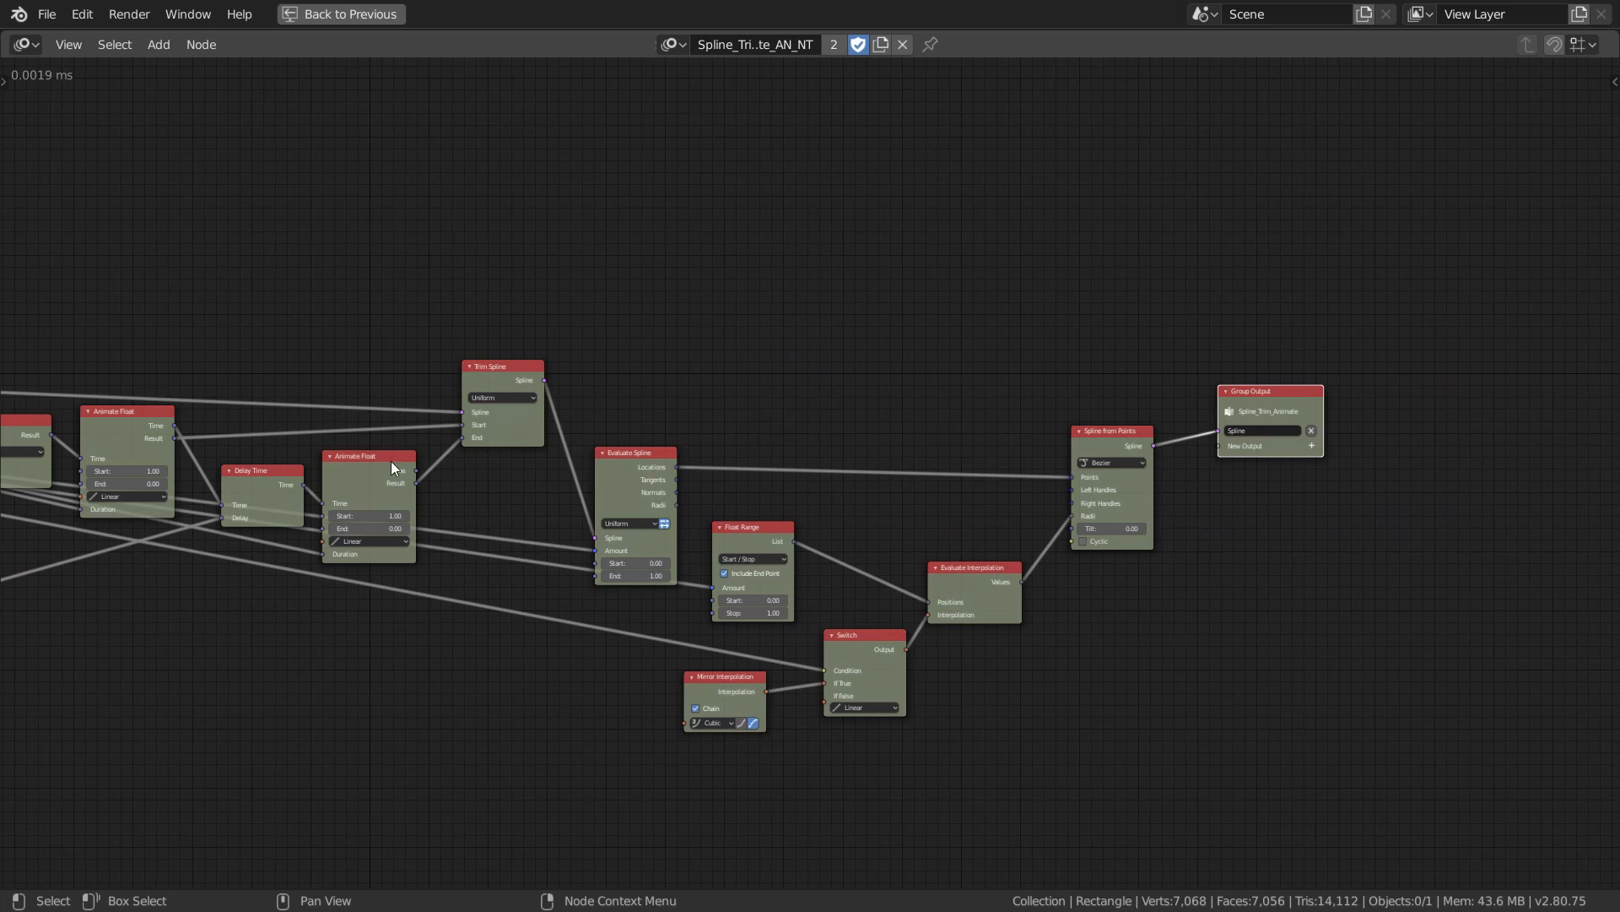
pyautogui.moveTo(241, 481); pyautogui.dragTo(972, 519, button='middle')
pyautogui.scroll(5, 402, 435)
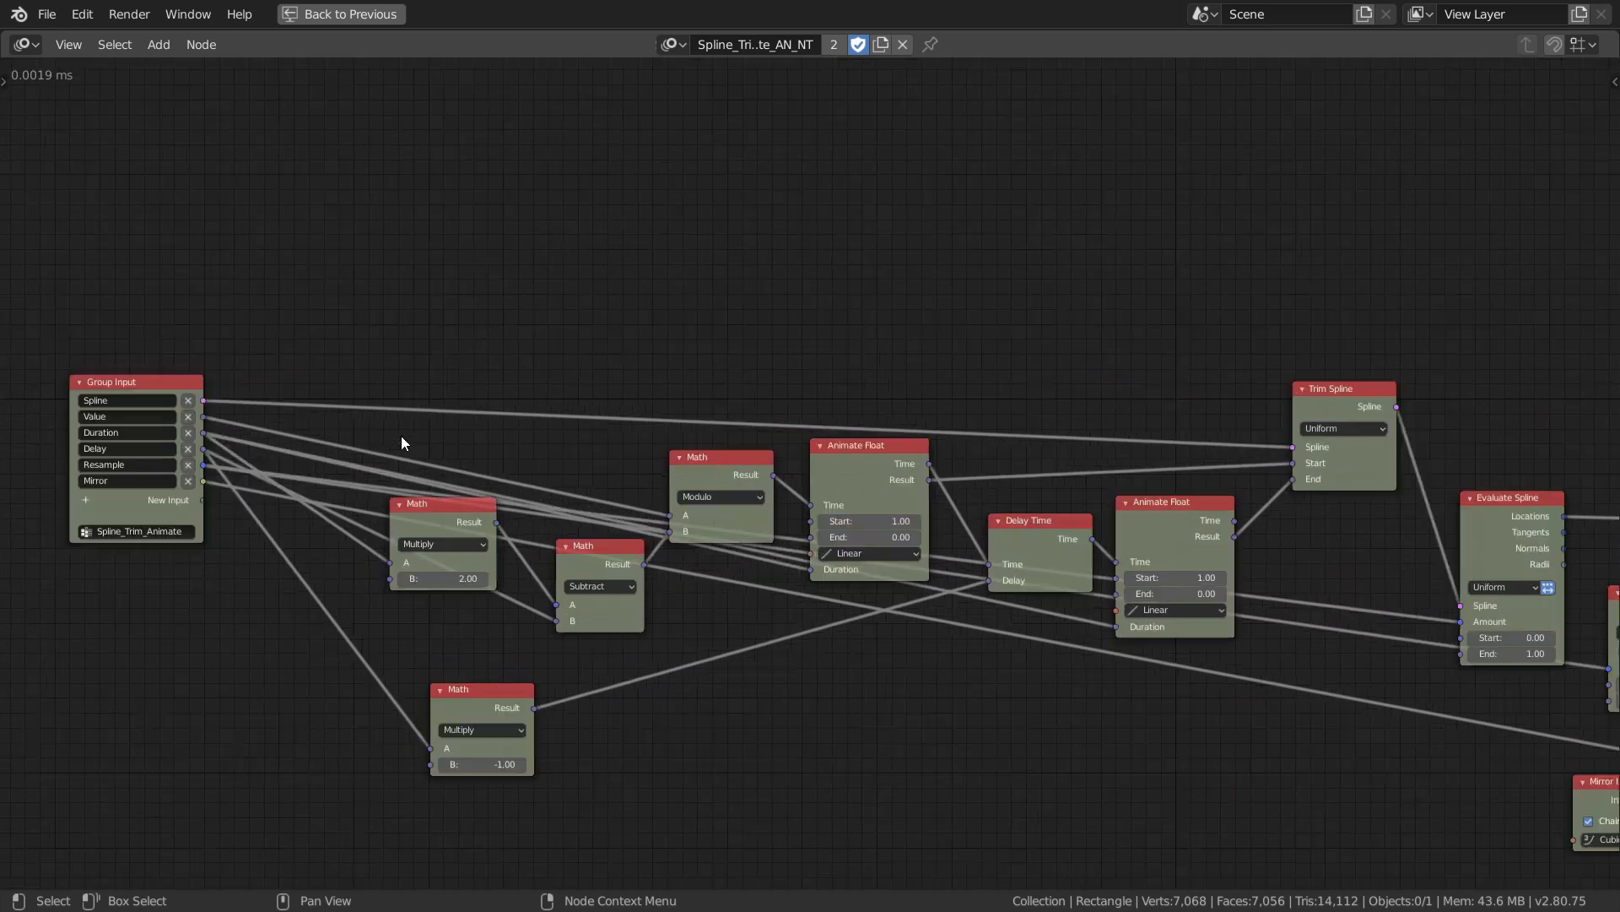
# Create a trial Invoke Subprogram node from the Group Input node, and delete it again.
pyautogui.moveTo(324, 339); pyautogui.dragTo(691, 374, button='middle')
pyautogui.press('w')
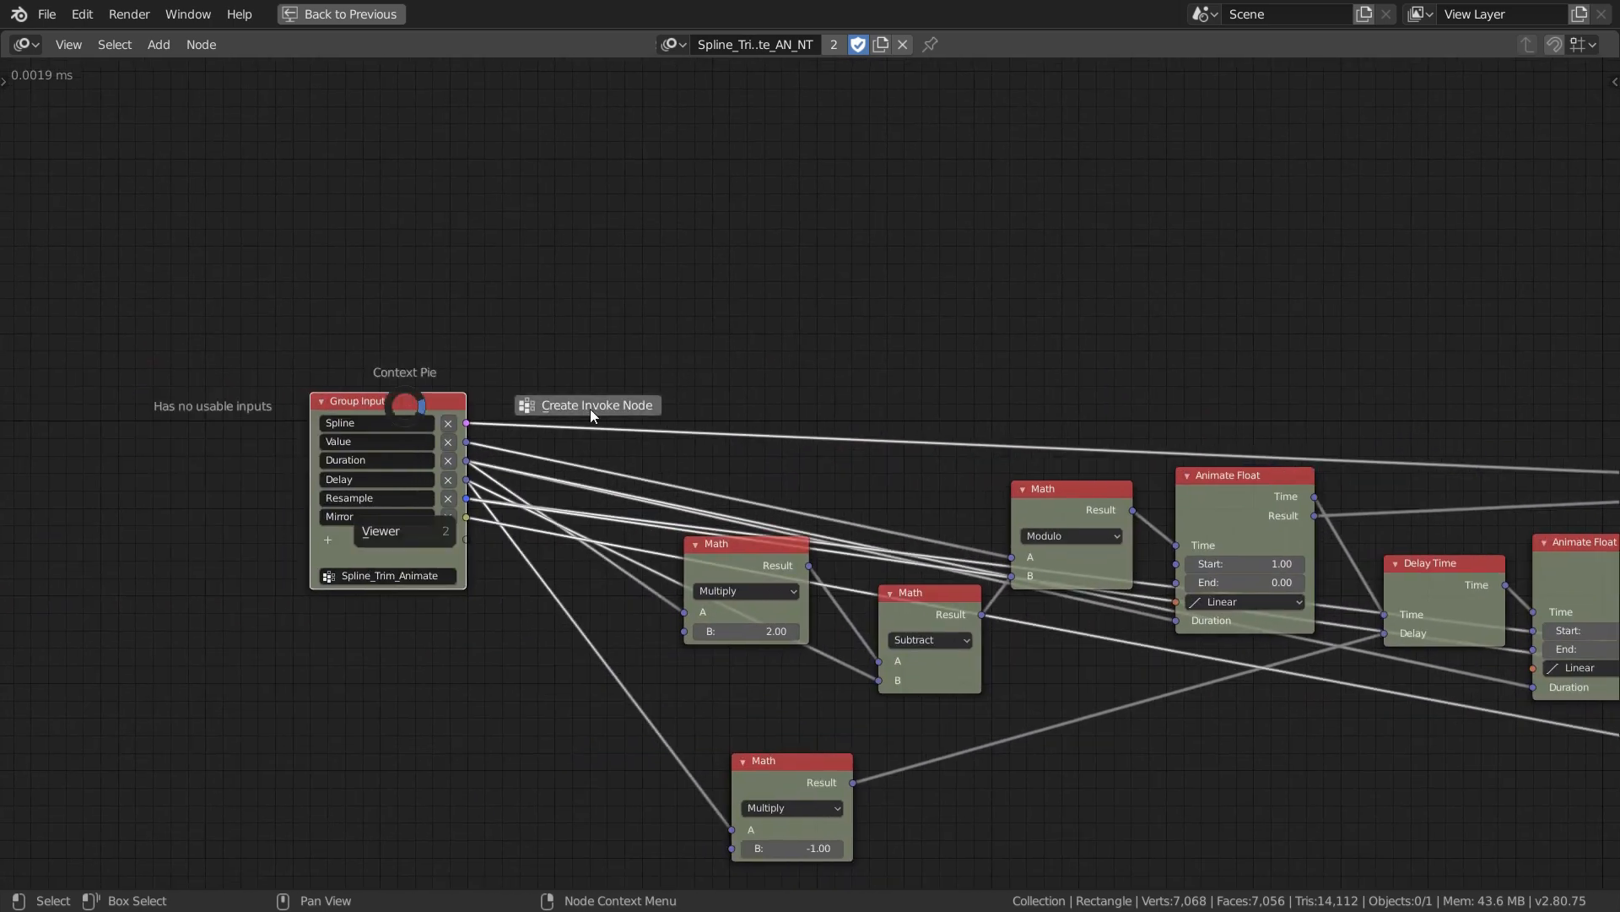
pyautogui.click(590, 408)
pyautogui.click(543, 124)
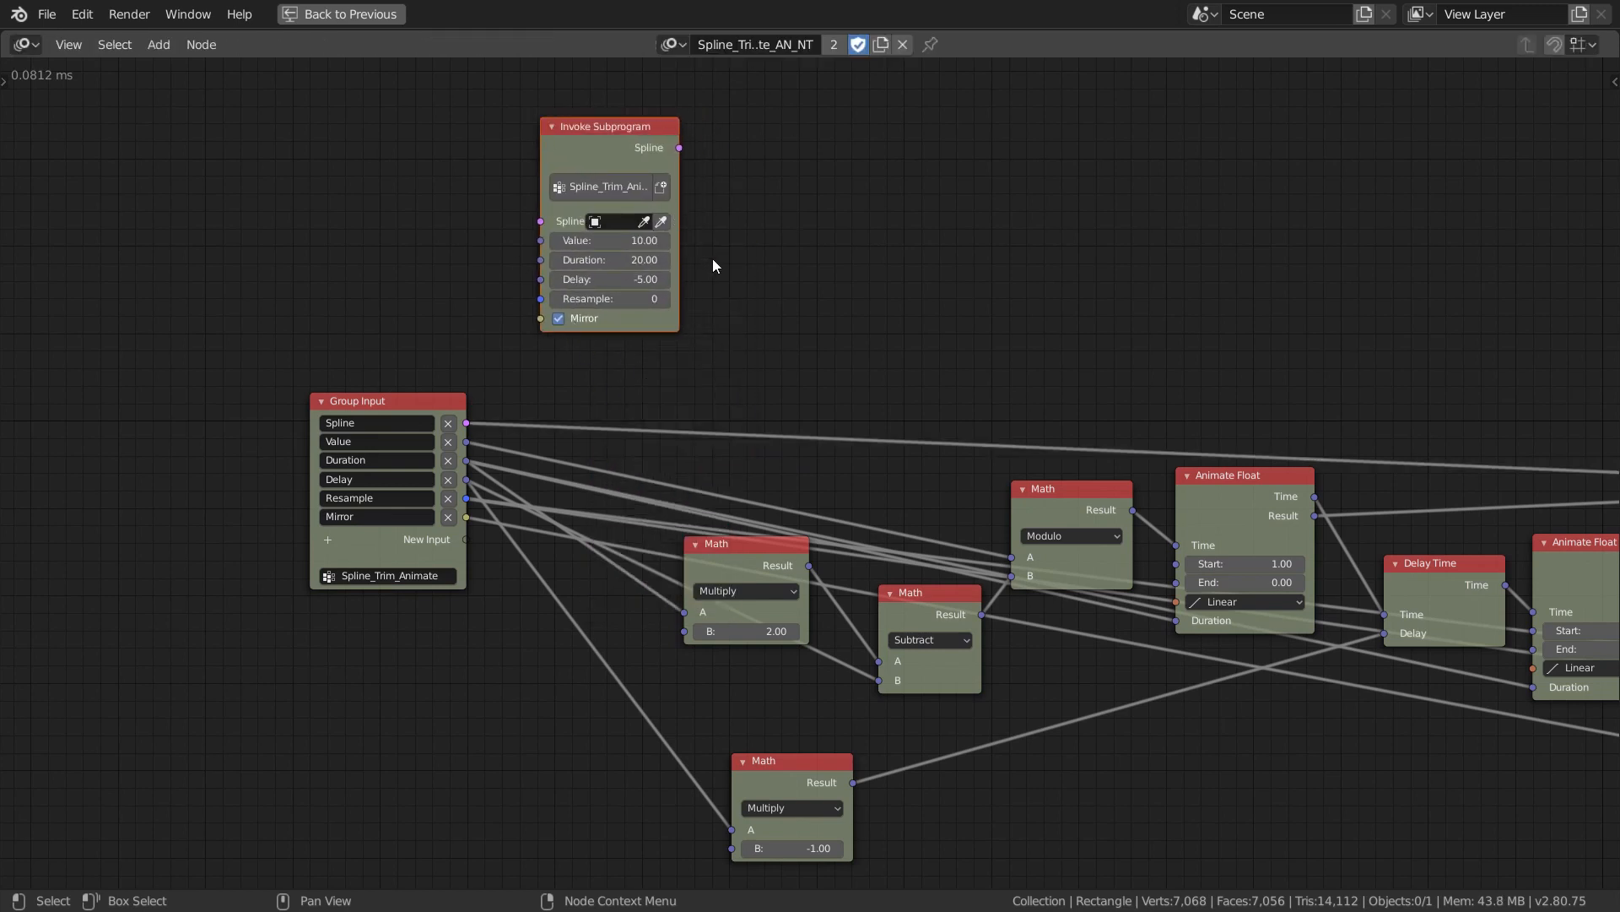
pyautogui.moveTo(1140, 236); pyautogui.dragTo(1099, 241, button='middle')
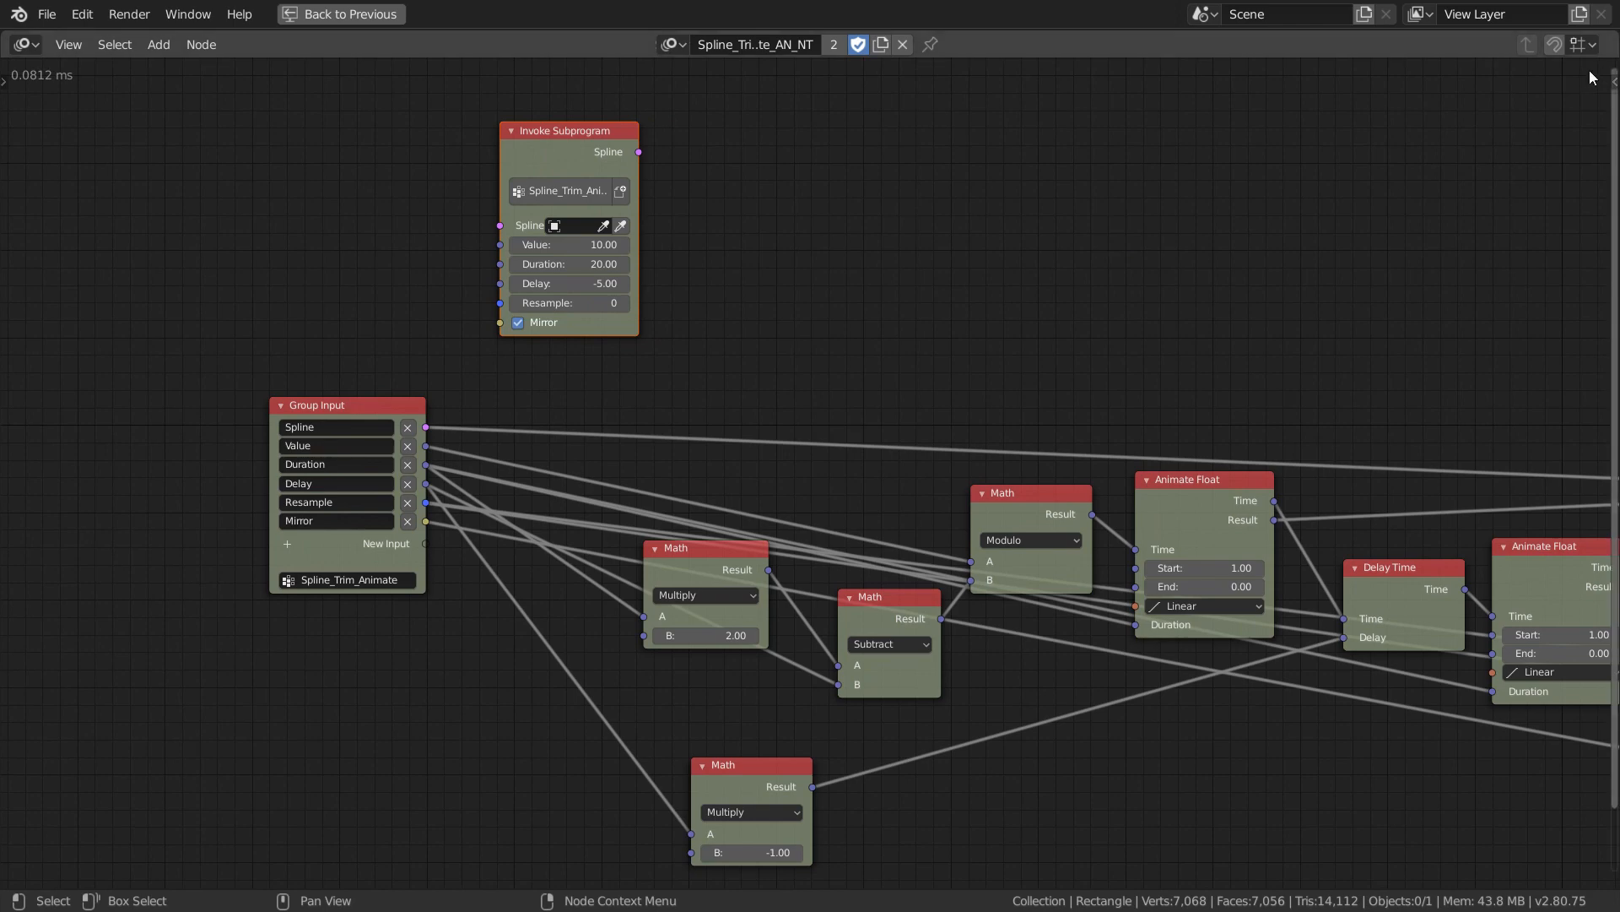
pyautogui.moveTo(1614, 82); pyautogui.dragTo(1239, 225)
pyautogui.moveTo(687, 311); pyautogui.dragTo(761, 347, button='middle')
pyautogui.click(462, 171)
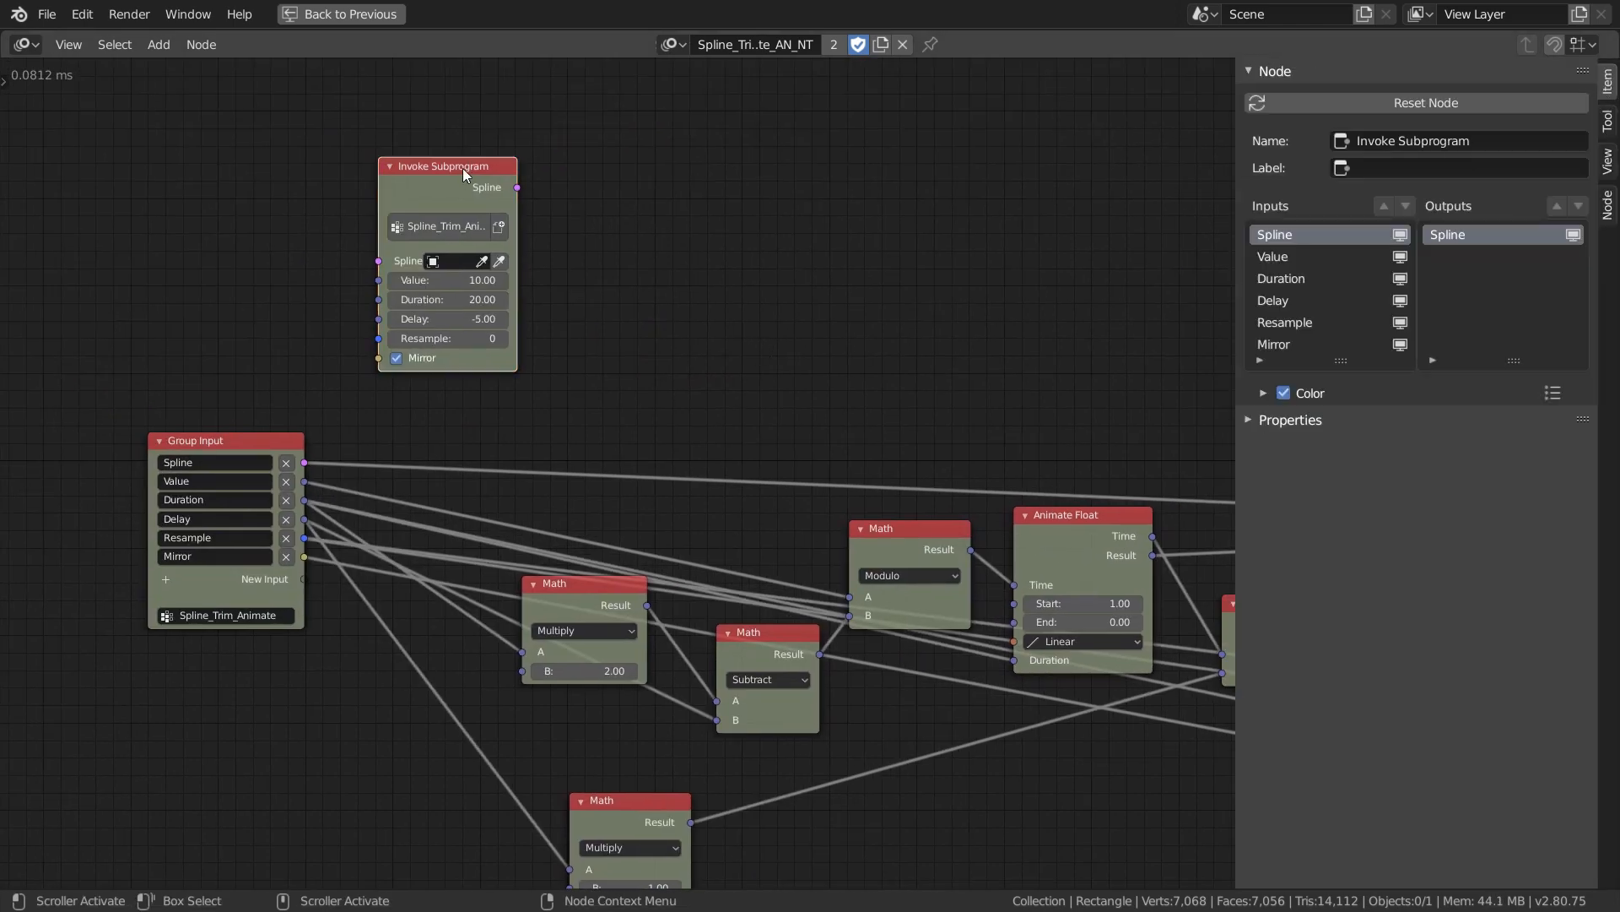
pyautogui.press('Delete')
# Move the Group Input's Duration output above Value, and move it back below Value.
pyautogui.click(209, 453)
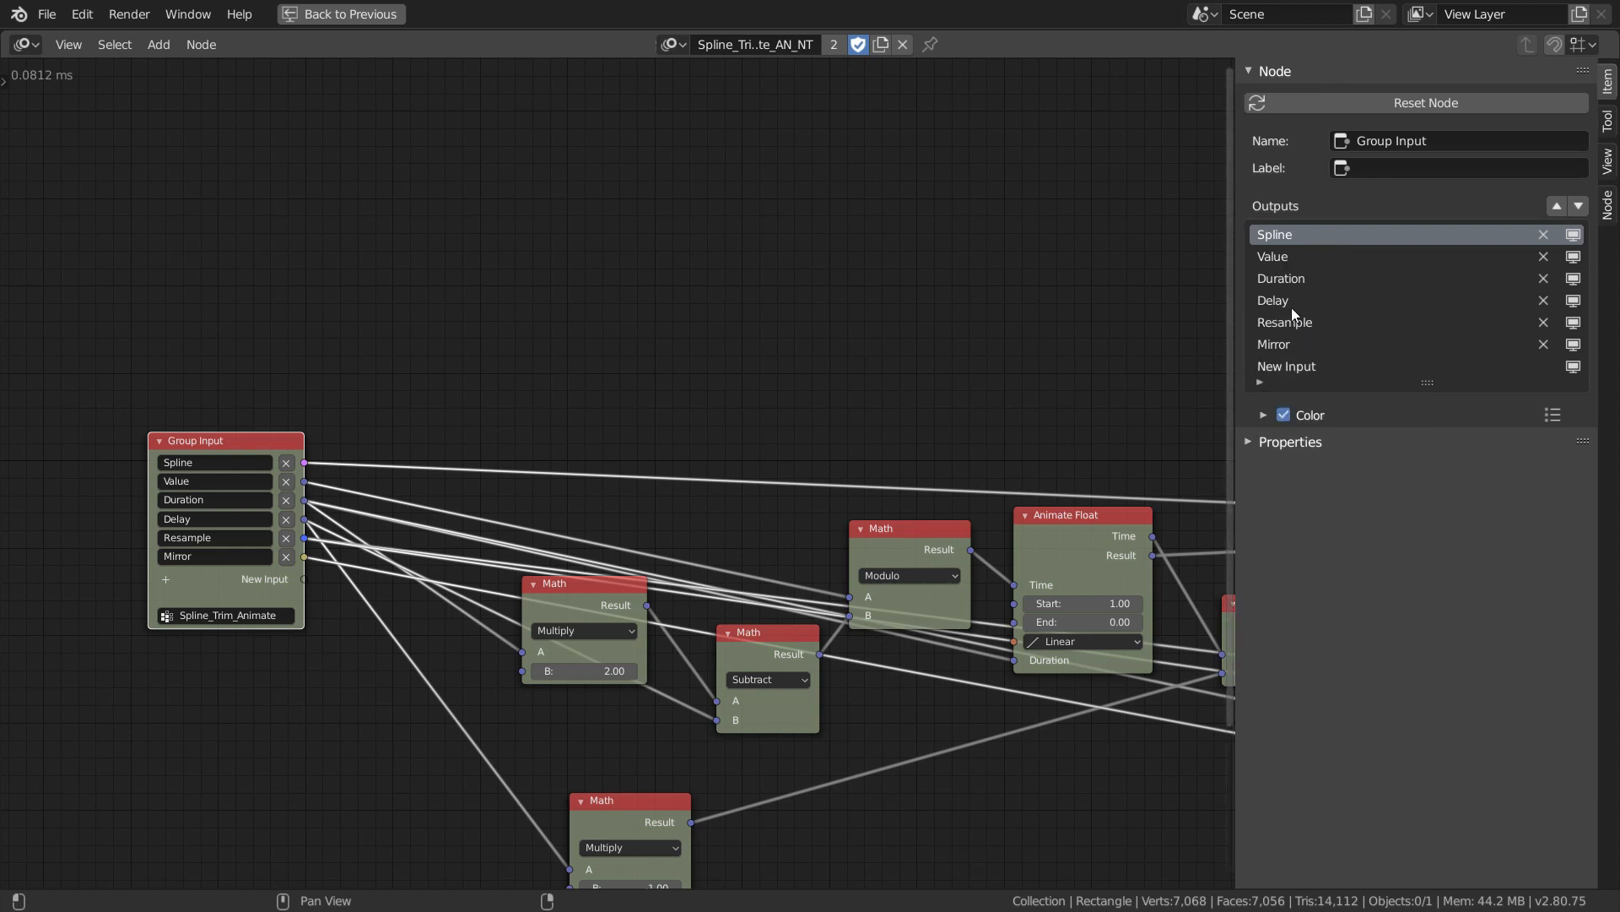
pyautogui.click(1285, 279)
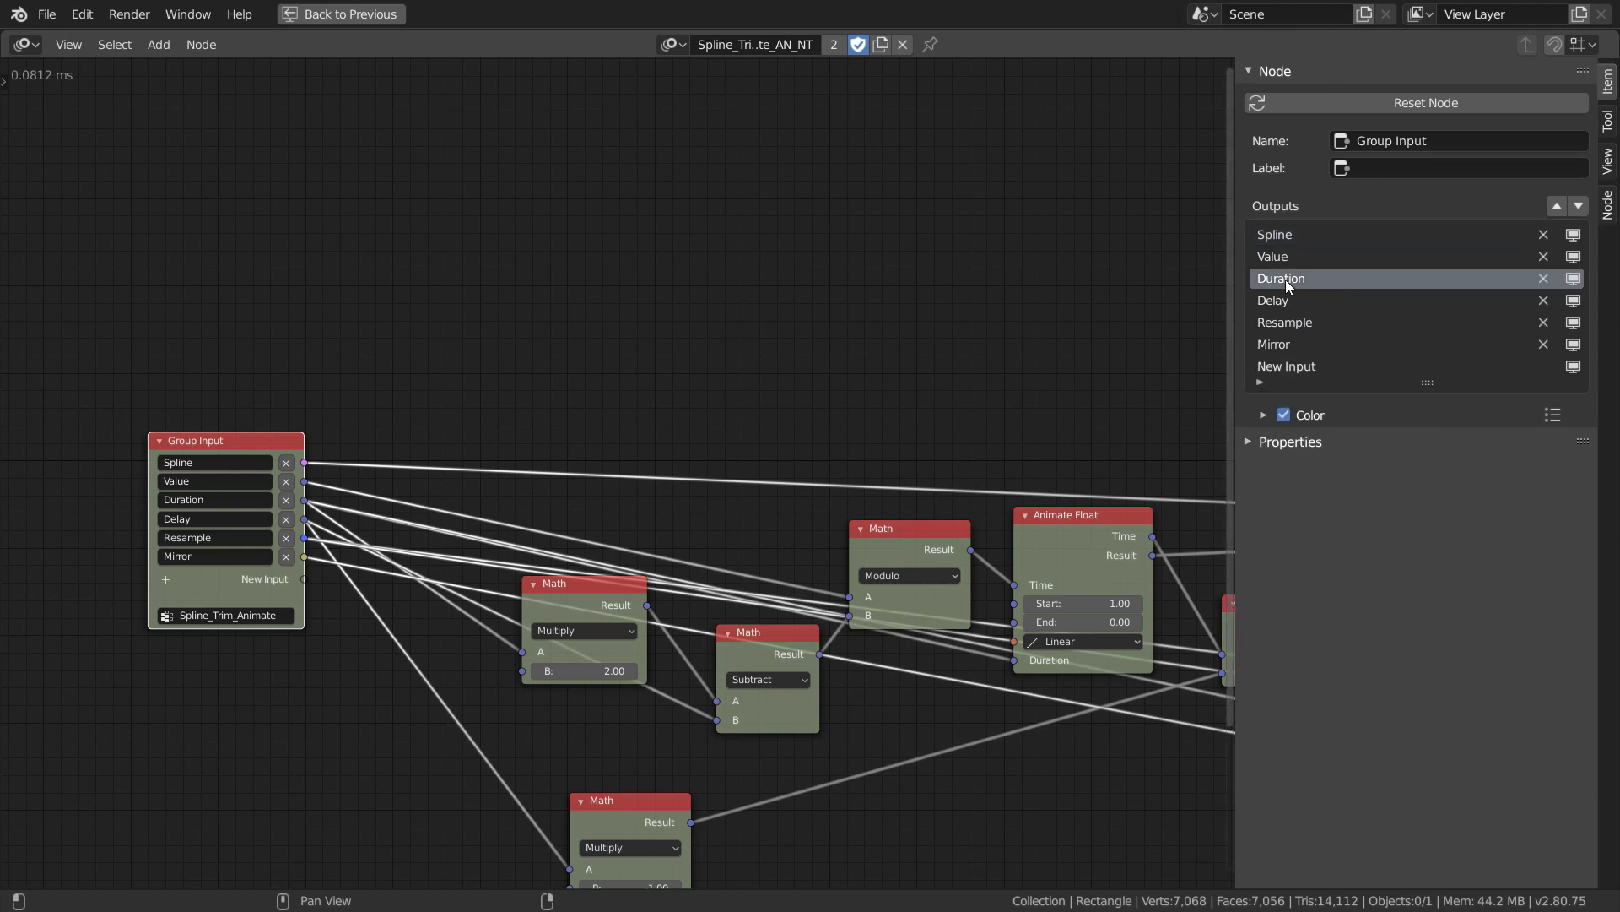
pyautogui.click(1558, 208)
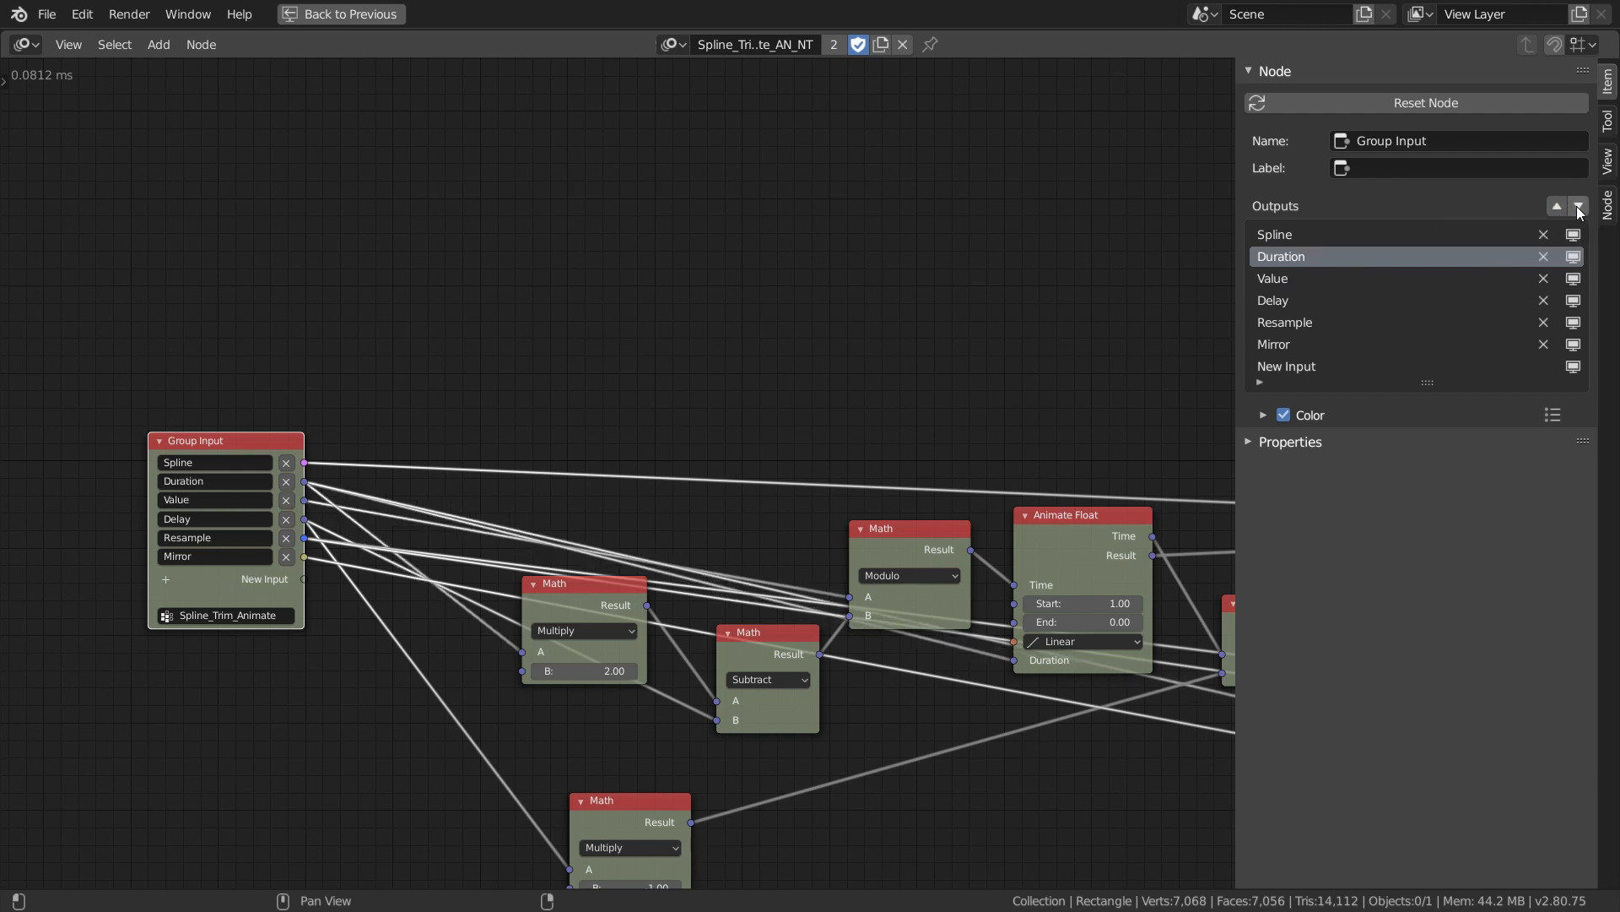
pyautogui.click(1578, 206)
# Set the Group Input's default Resample parameter to 50 in the advanced node settings.
pyautogui.click(1608, 206)
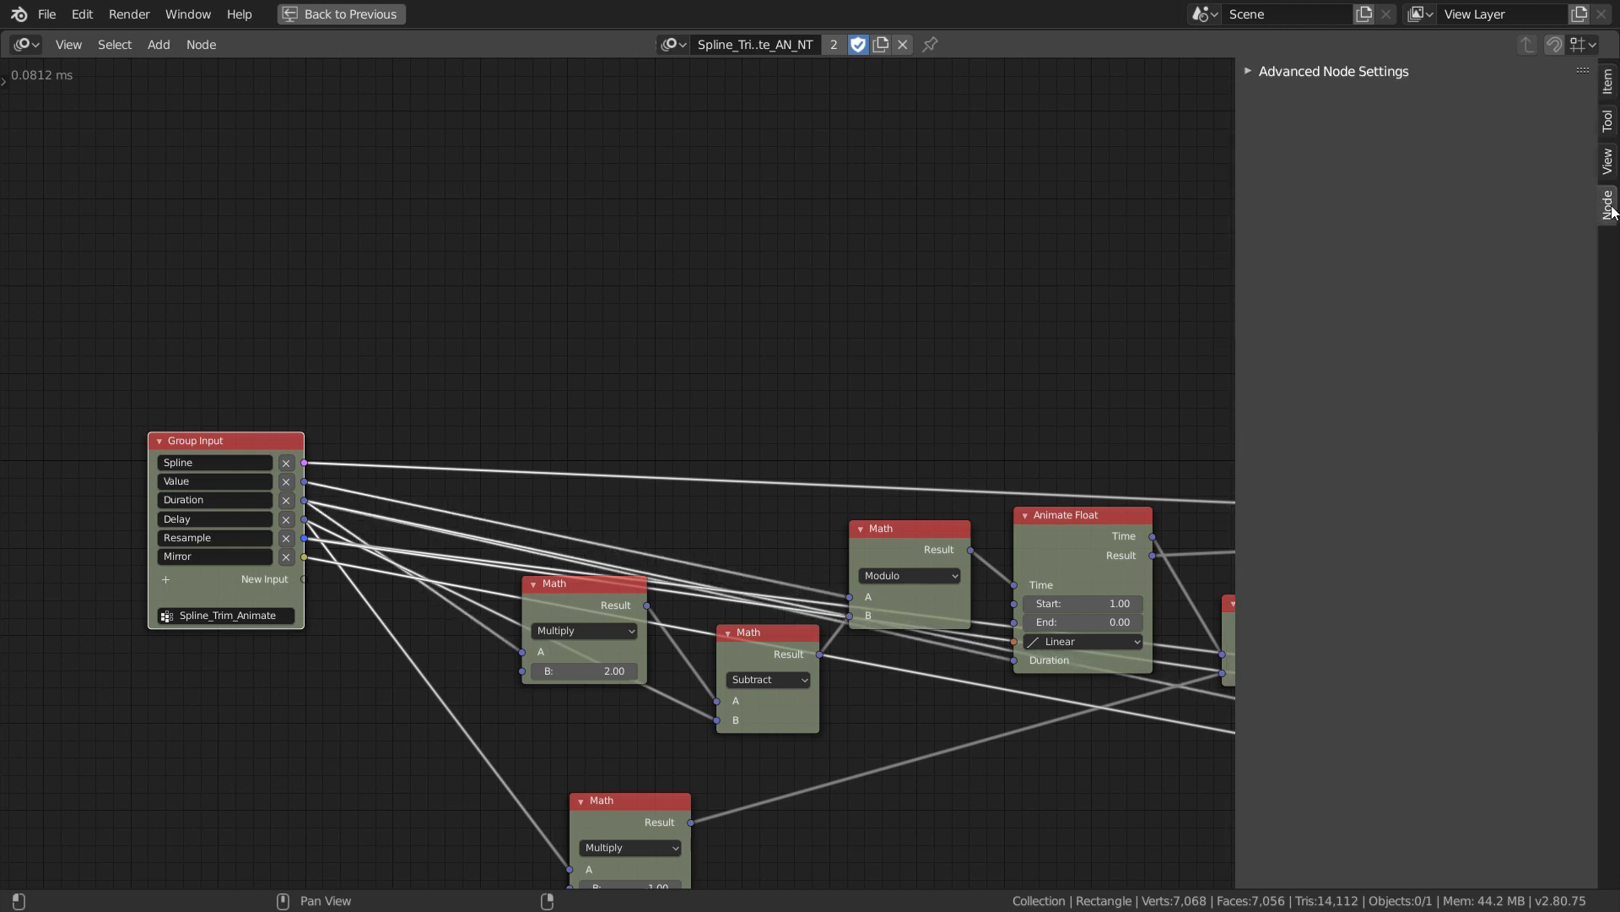
pyautogui.click(1253, 71)
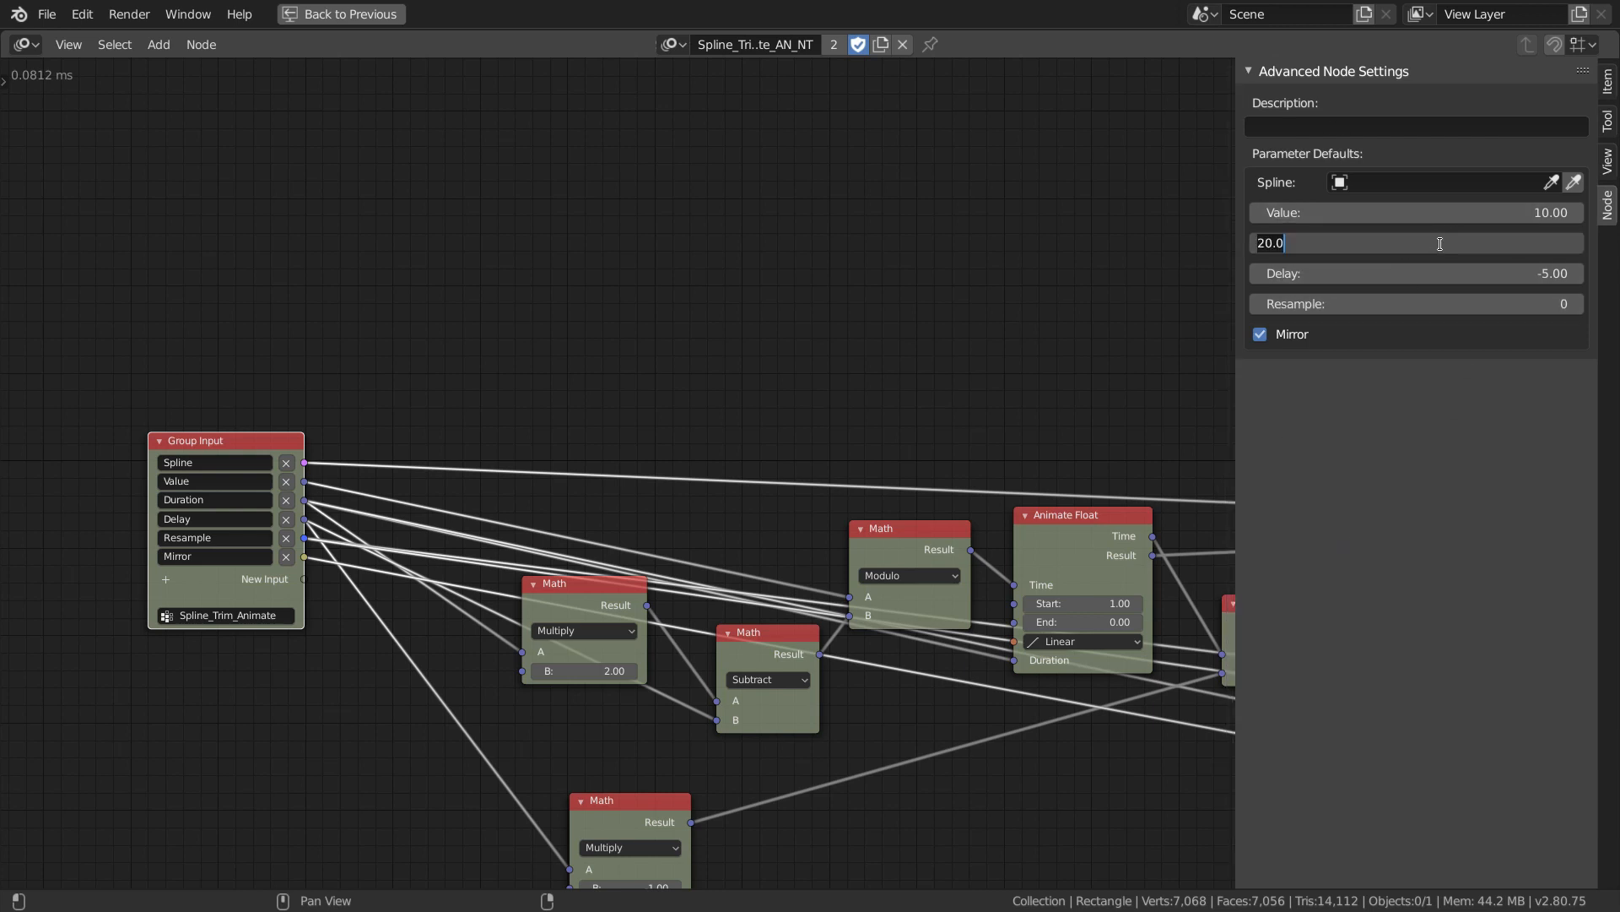
pyautogui.click(1380, 303)
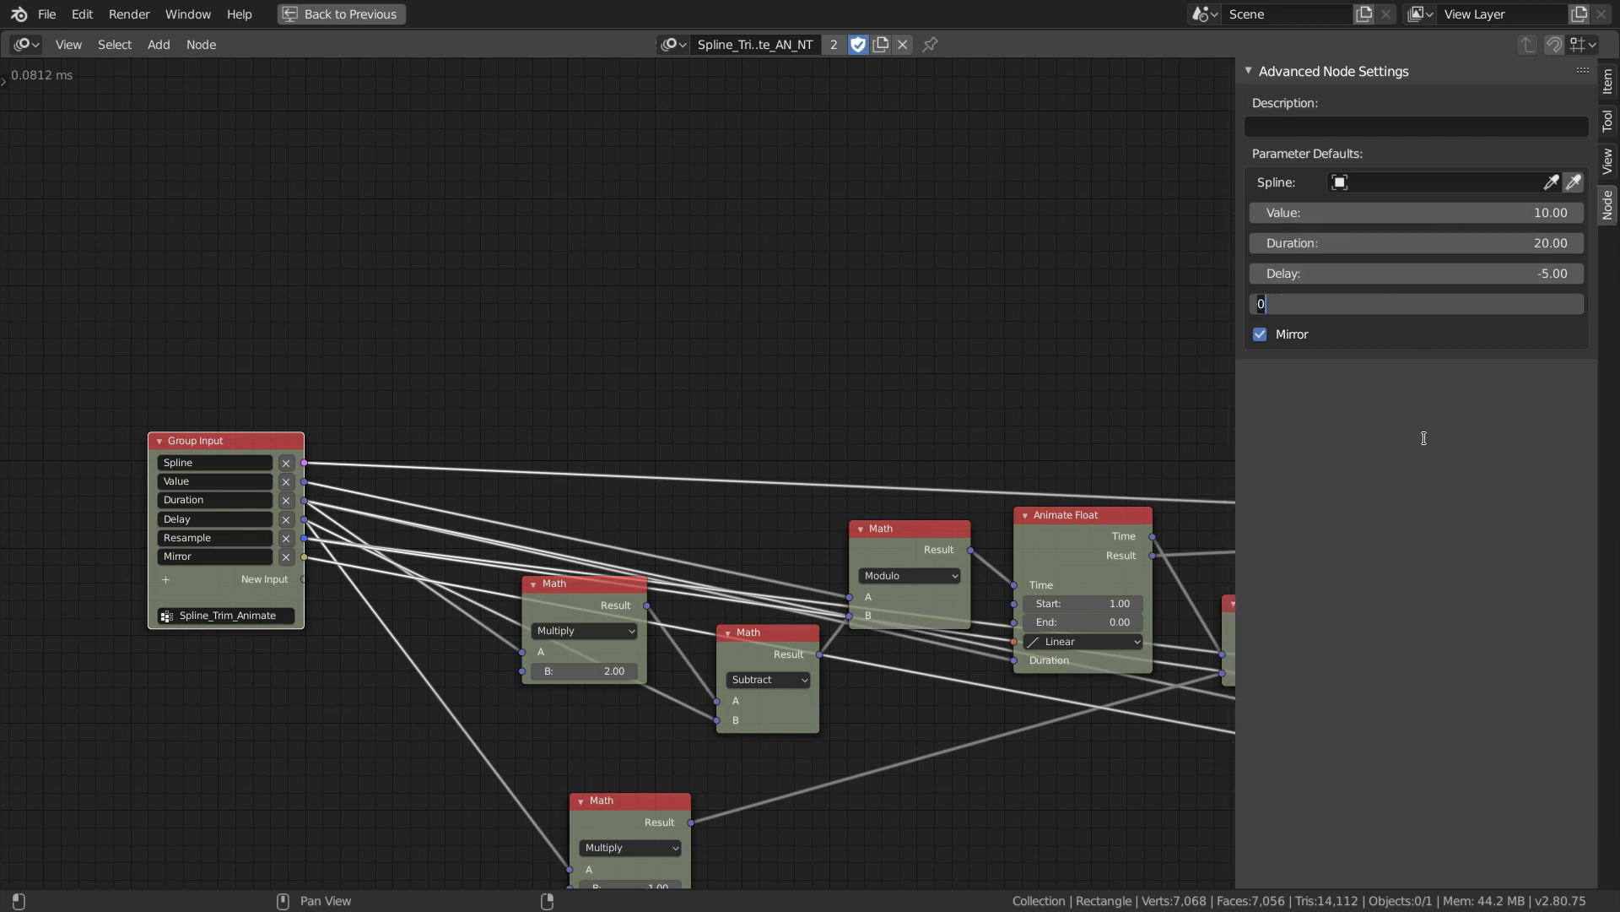
pyautogui.write('50')
pyautogui.press('Return')
pyautogui.click(1263, 337)
pyautogui.click(1056, 346)
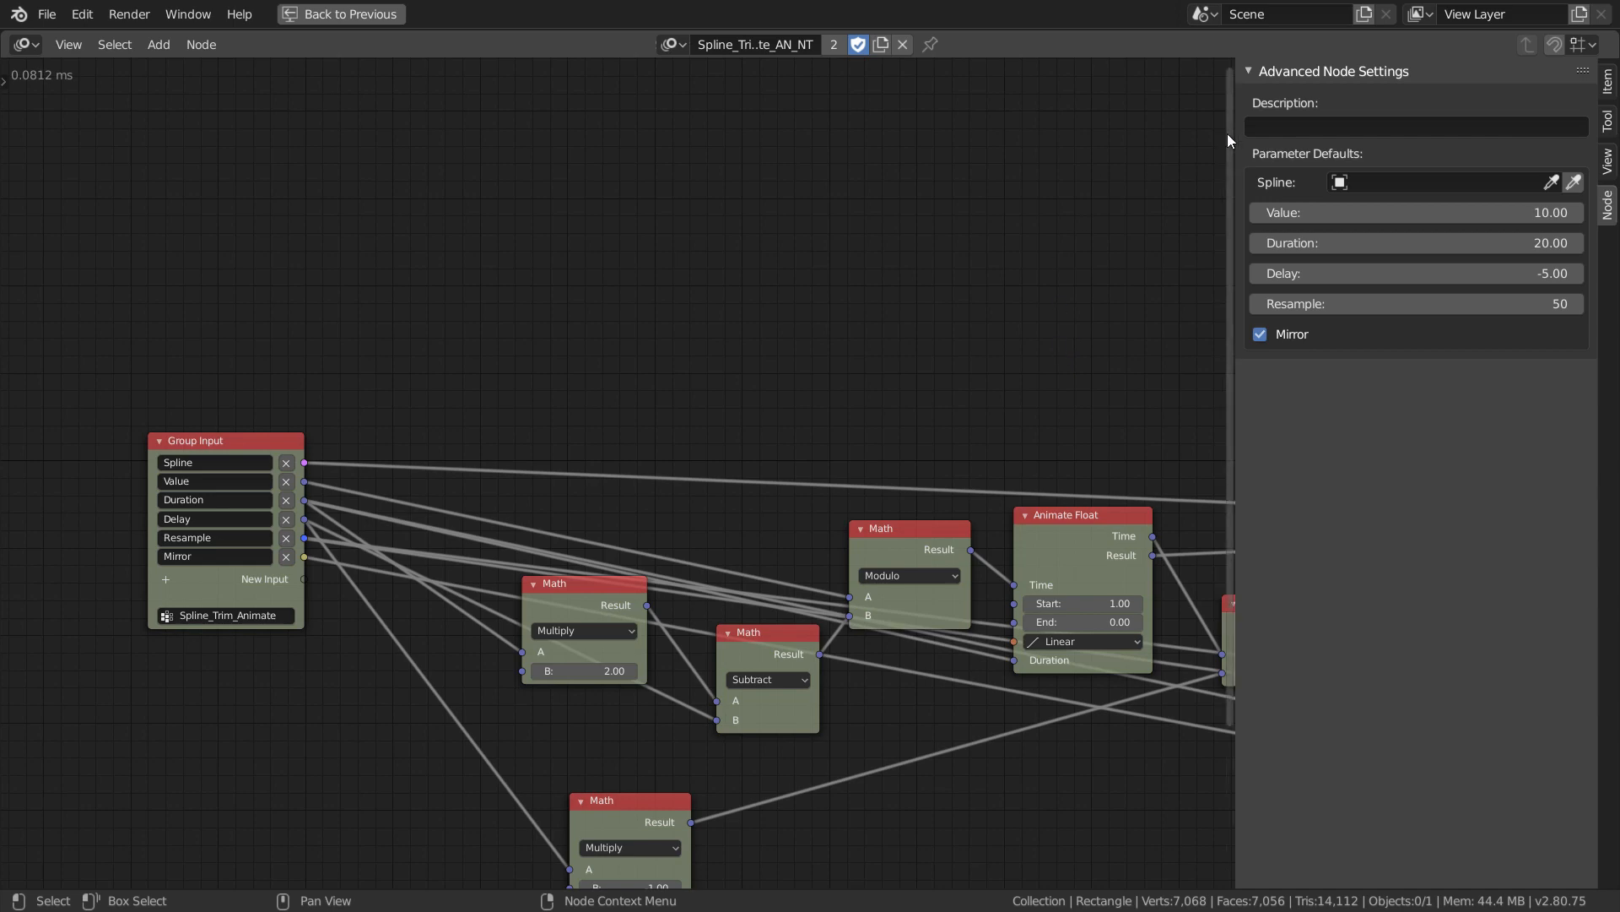
# Fit the whole Spline_Trim_Animate node tree in the editor, save the file, and return to the multi-editor layout.
pyautogui.scroll(-4, 665, 380)
pyautogui.moveTo(786, 371); pyautogui.dragTo(465, 297, button='middle')
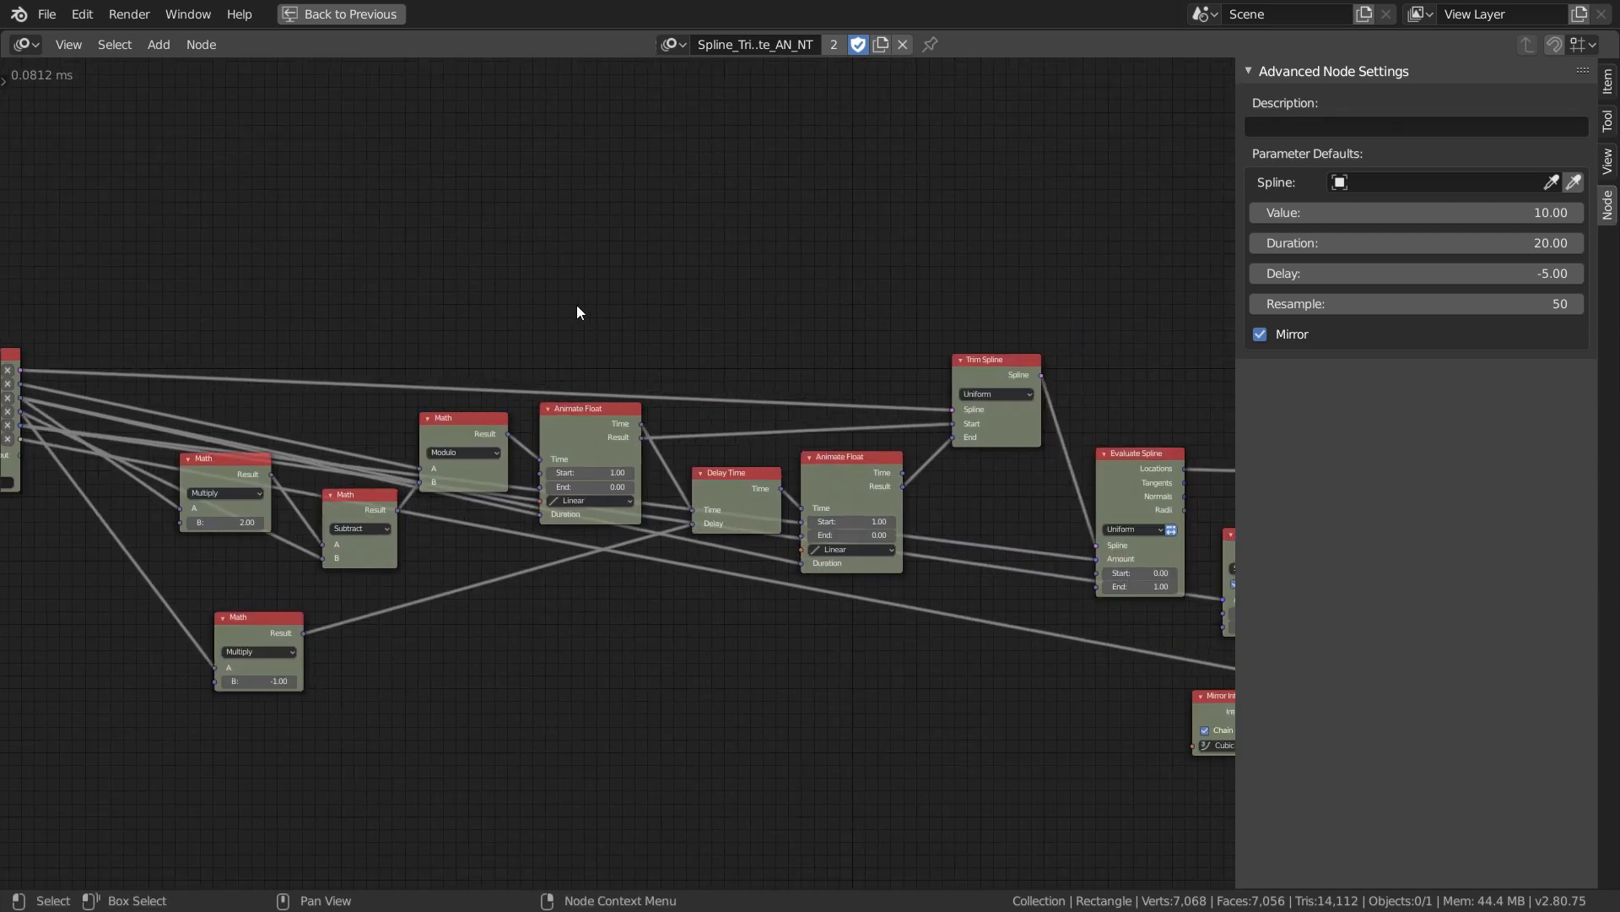
pyautogui.scroll(-6, 577, 312)
pyautogui.moveTo(1235, 428); pyautogui.dragTo(1600, 428)
pyautogui.moveTo(1080, 336); pyautogui.dragTo(921, 280, button='middle')
pyautogui.scroll(2, 946, 323)
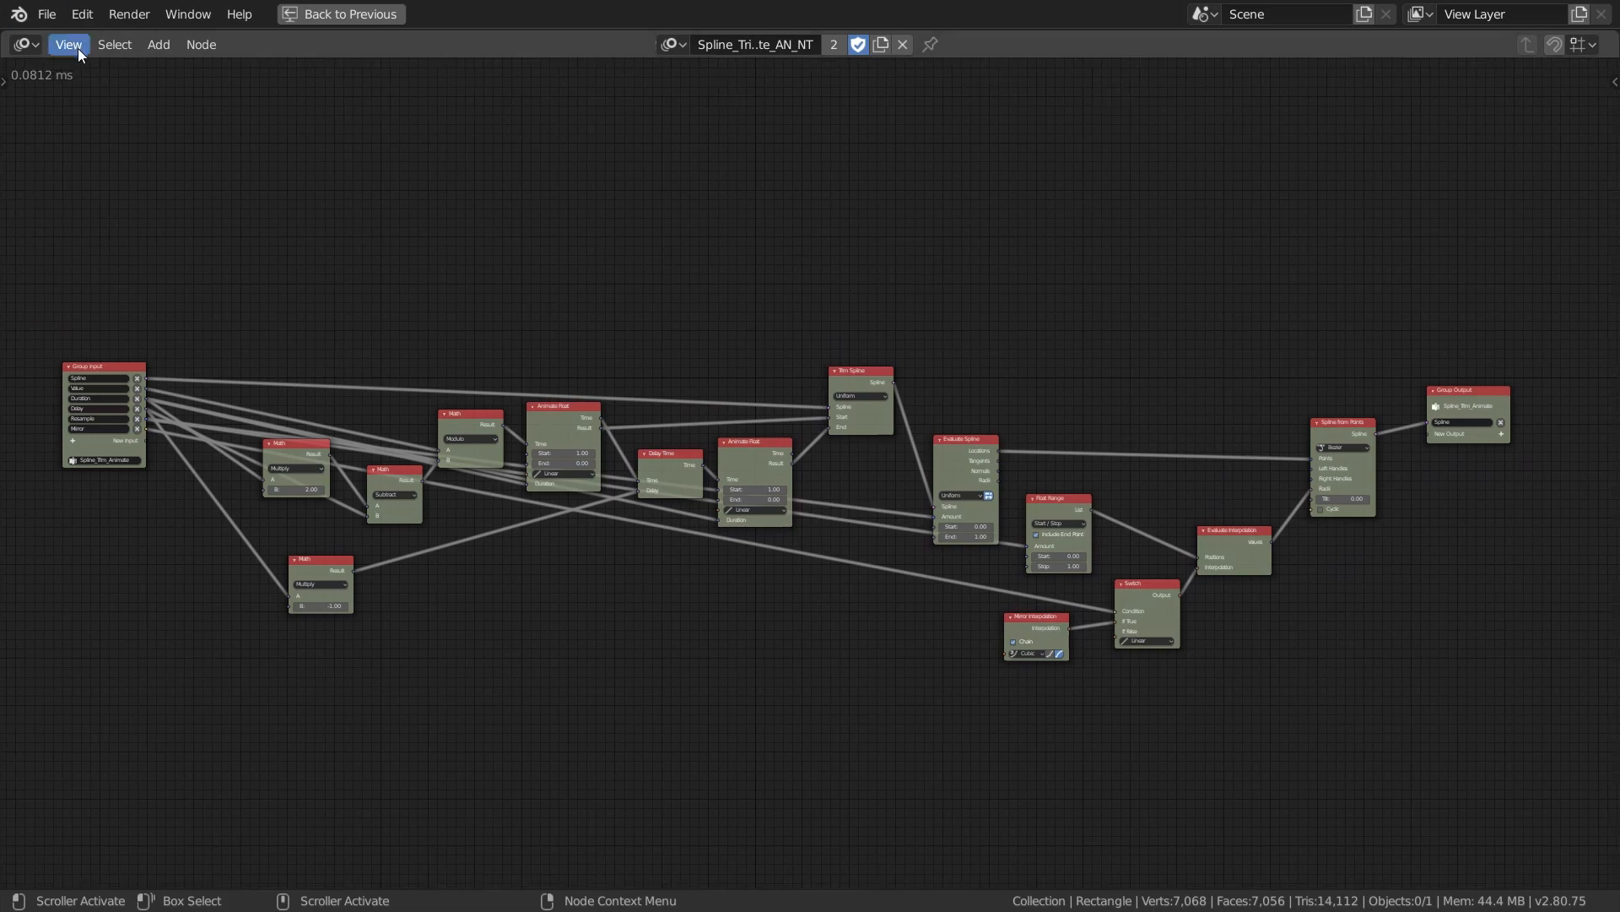
pyautogui.click(51, 15)
pyautogui.click(76, 159)
pyautogui.hotkey('ctrl', 'space')
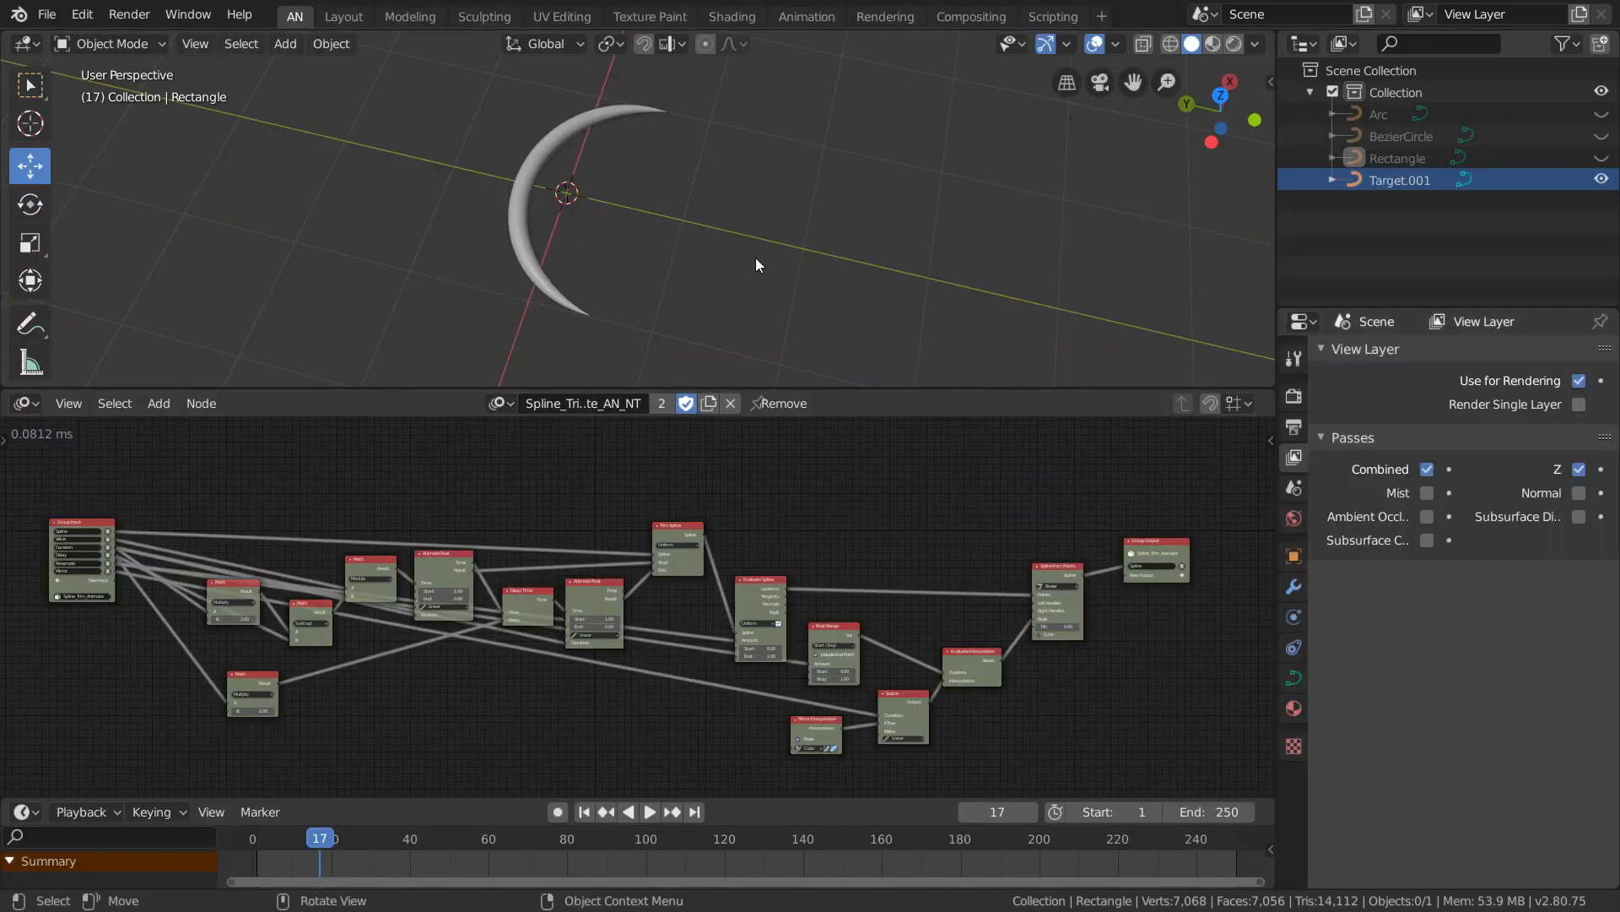
# Create a new empty node tree and delete the Target.001 curve from the scene.
pyautogui.click(709, 403)
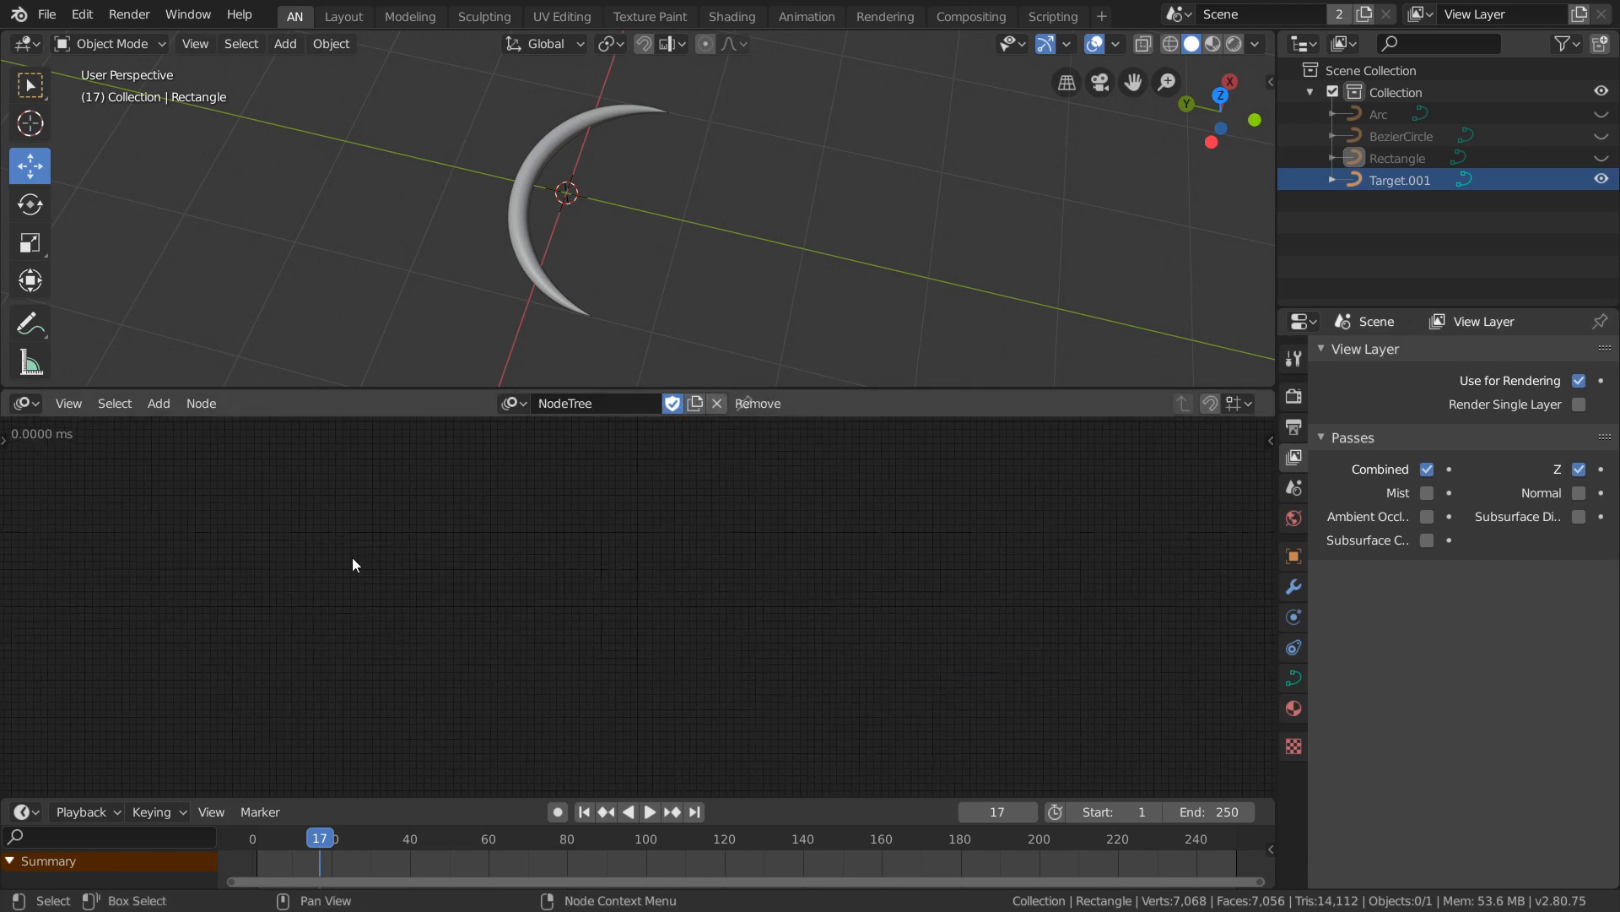
pyautogui.click(547, 295)
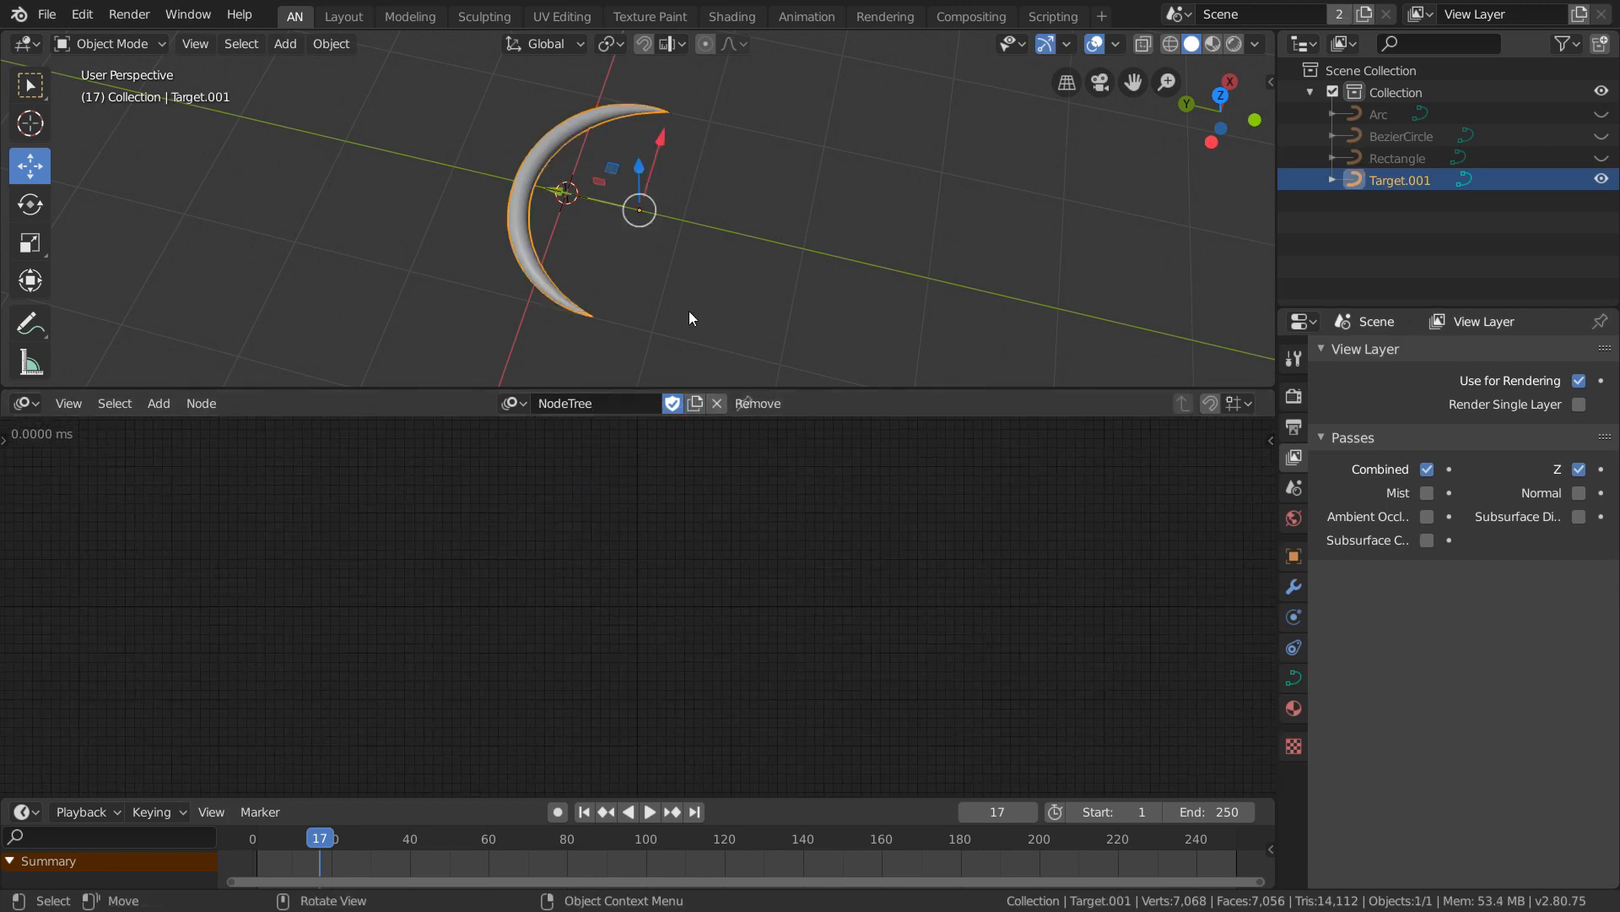
pyautogui.moveTo(689, 312); pyautogui.dragTo(1045, 219, button='middle')
pyautogui.press('Delete')
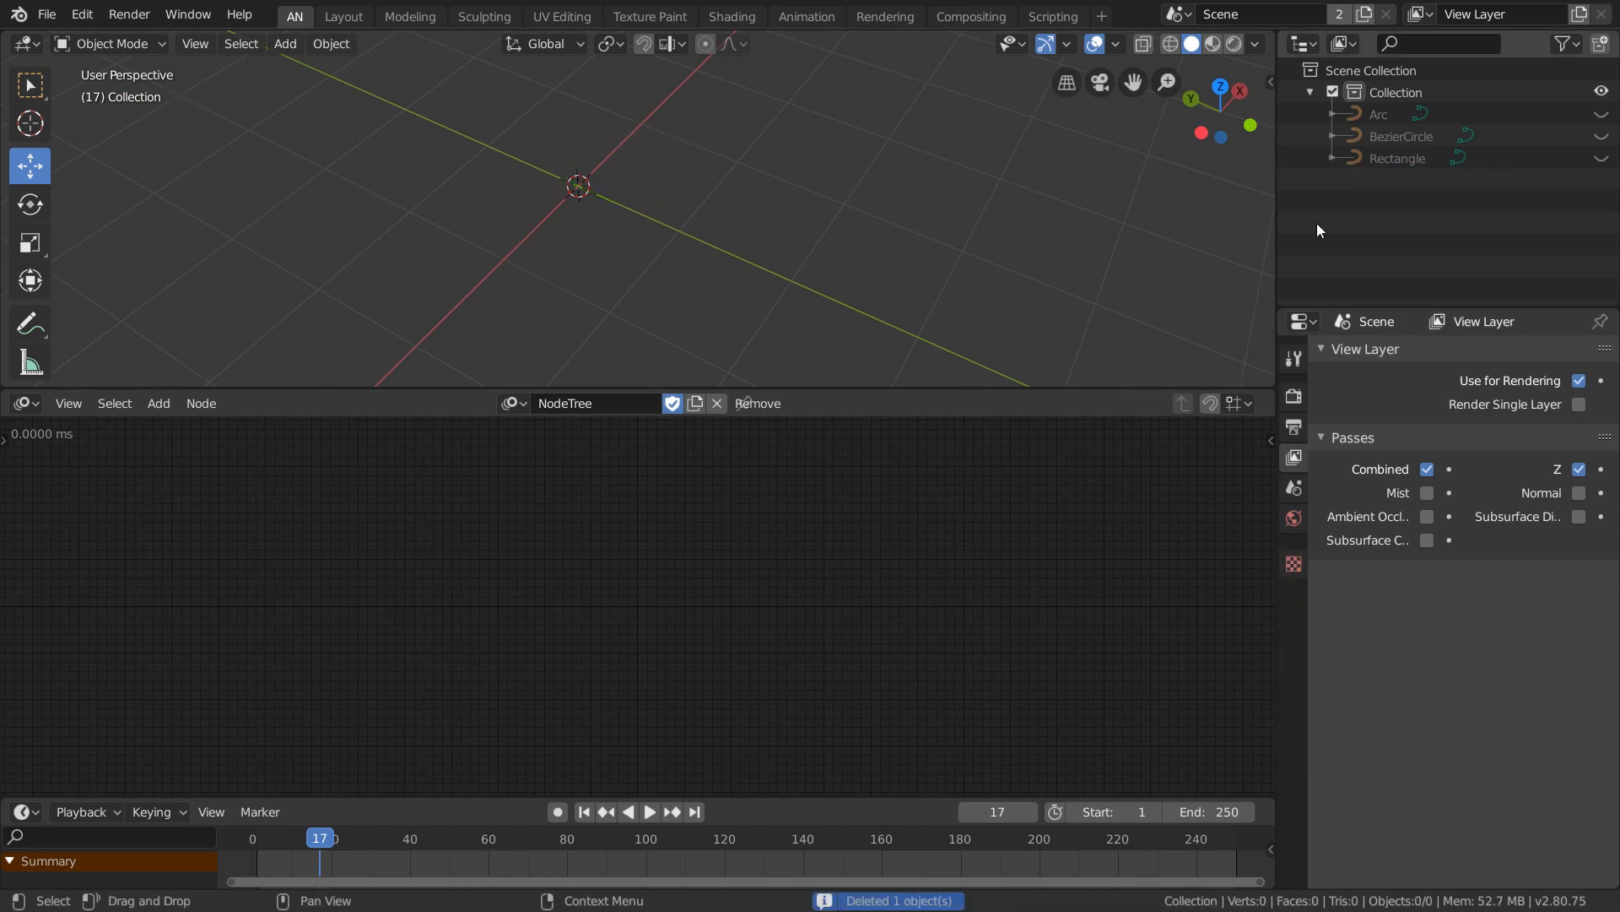
# Unhide the Rectangle and BezierCircle curves and delete both from the scene.
pyautogui.click(1394, 160)
pyautogui.click(1397, 144)
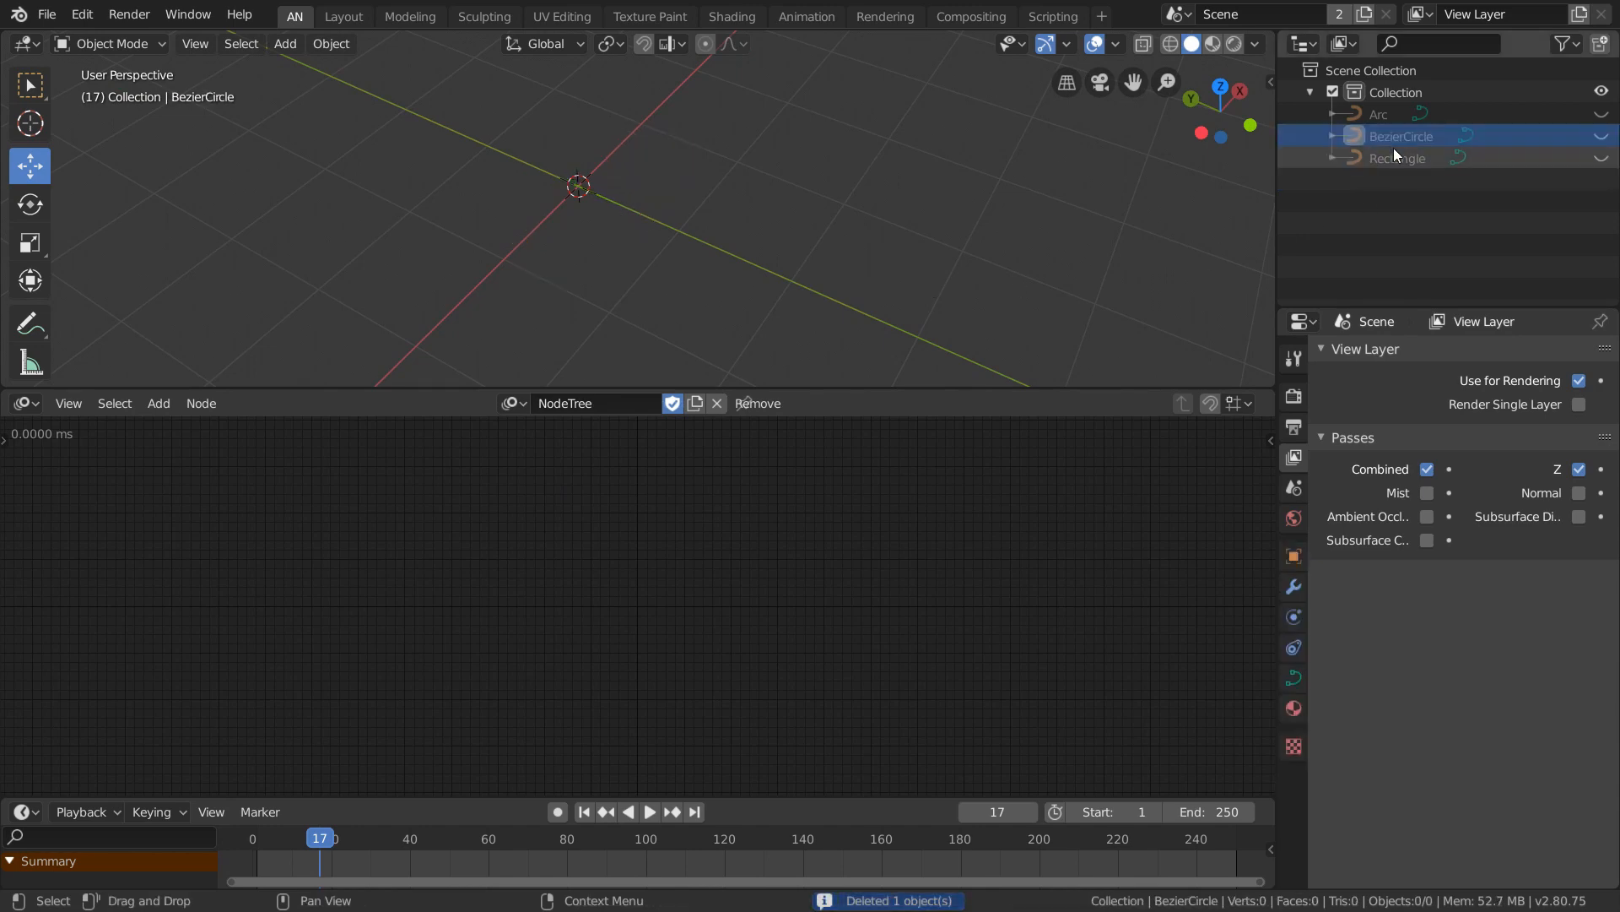
pyautogui.click(1601, 158)
pyautogui.click(1603, 136)
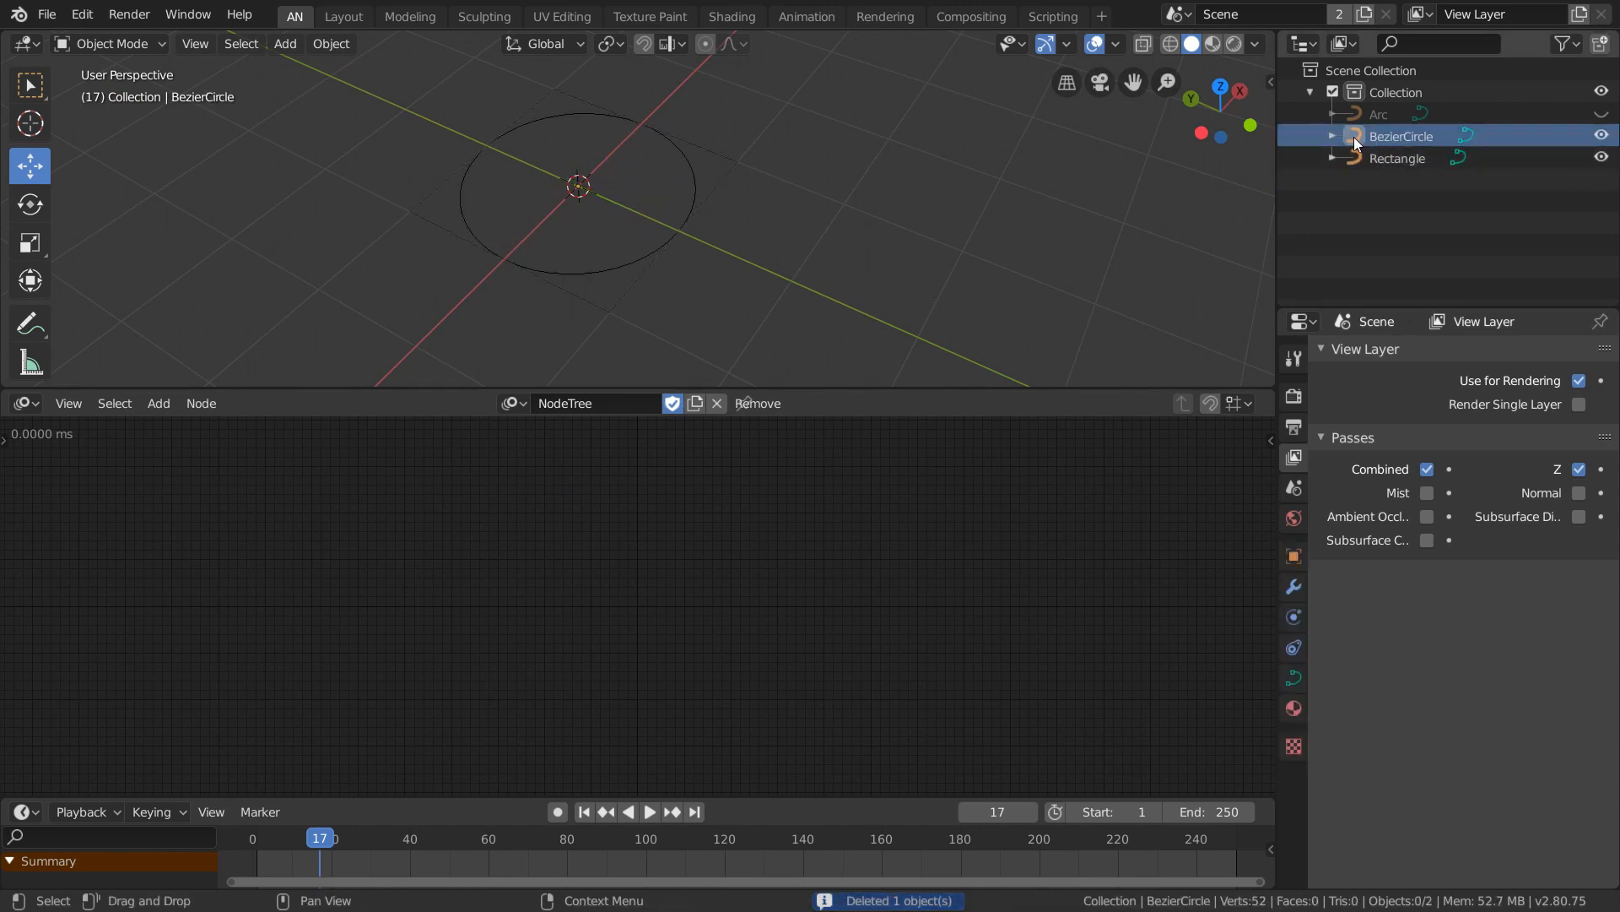
pyautogui.click(694, 231)
pyautogui.press('Delete')
pyautogui.click(681, 228)
pyautogui.press('Delete')
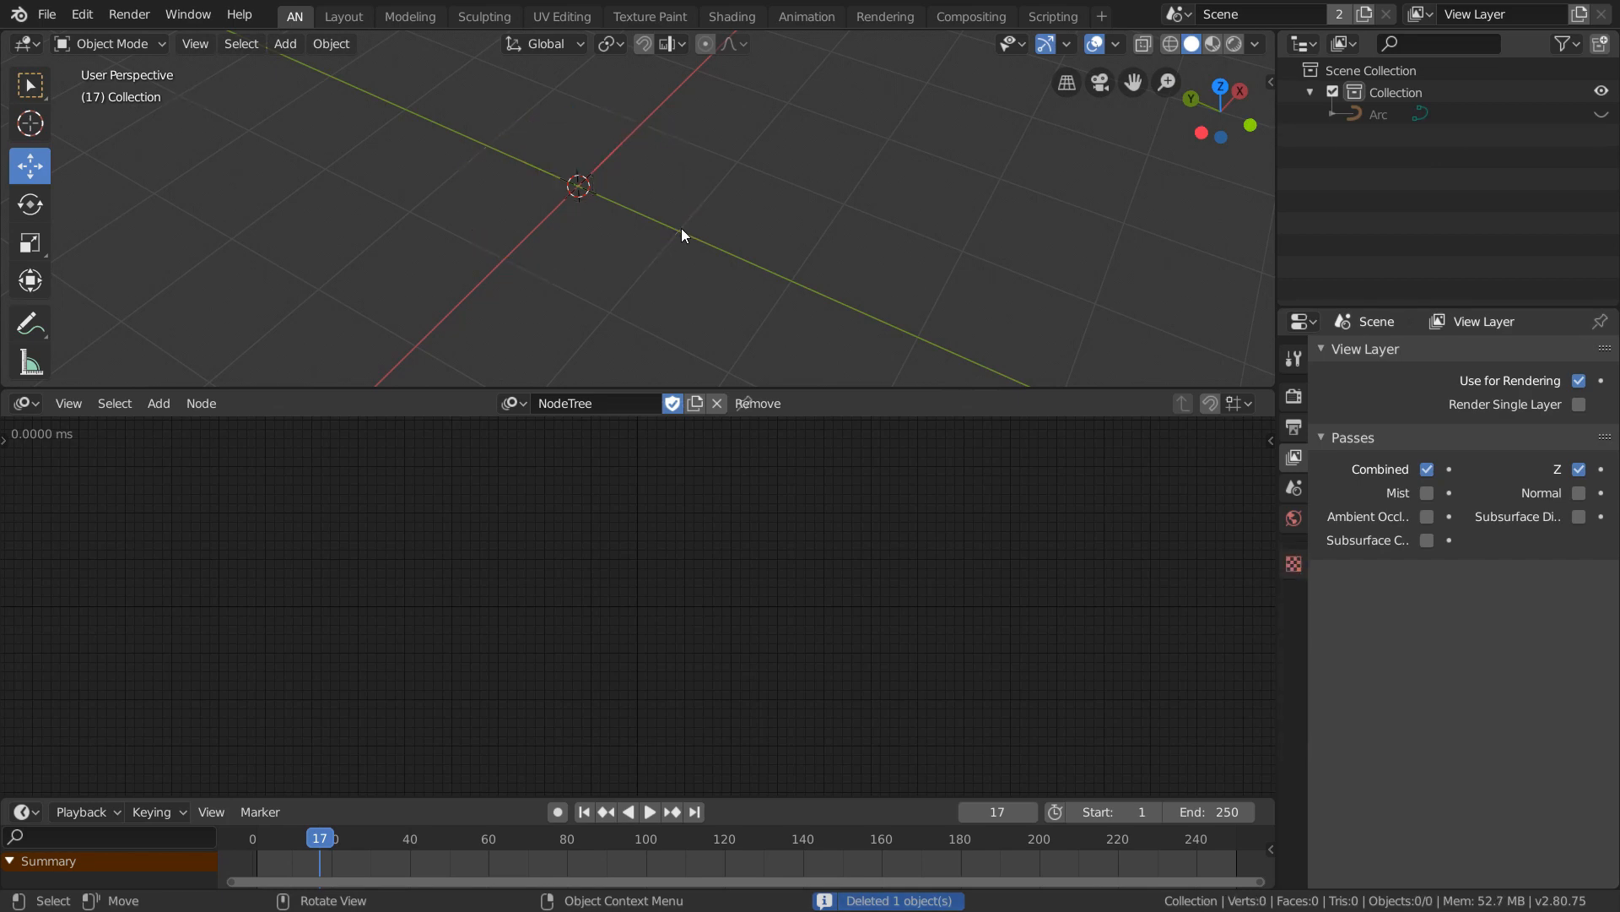
# Select the Arc curve and place a Spline_Trim_Animate subprogram node in the new node tree.
pyautogui.click(1385, 111)
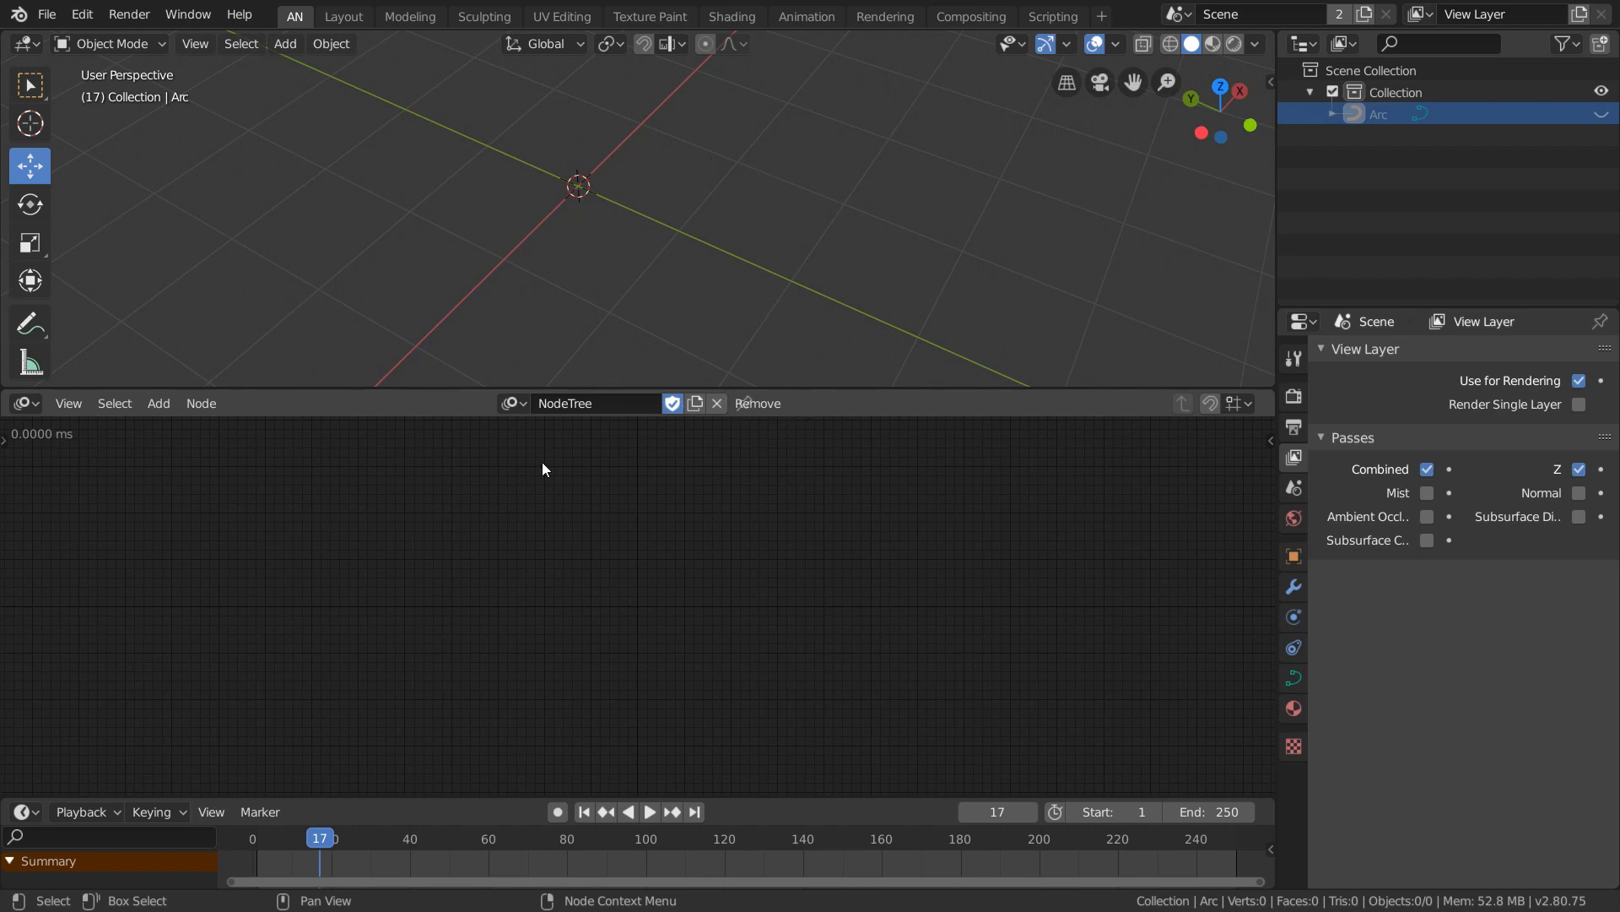
pyautogui.click(157, 406)
pyautogui.scroll(13, 220, 840)
pyautogui.scroll(-6, 219, 840)
pyautogui.scroll(11, 219, 840)
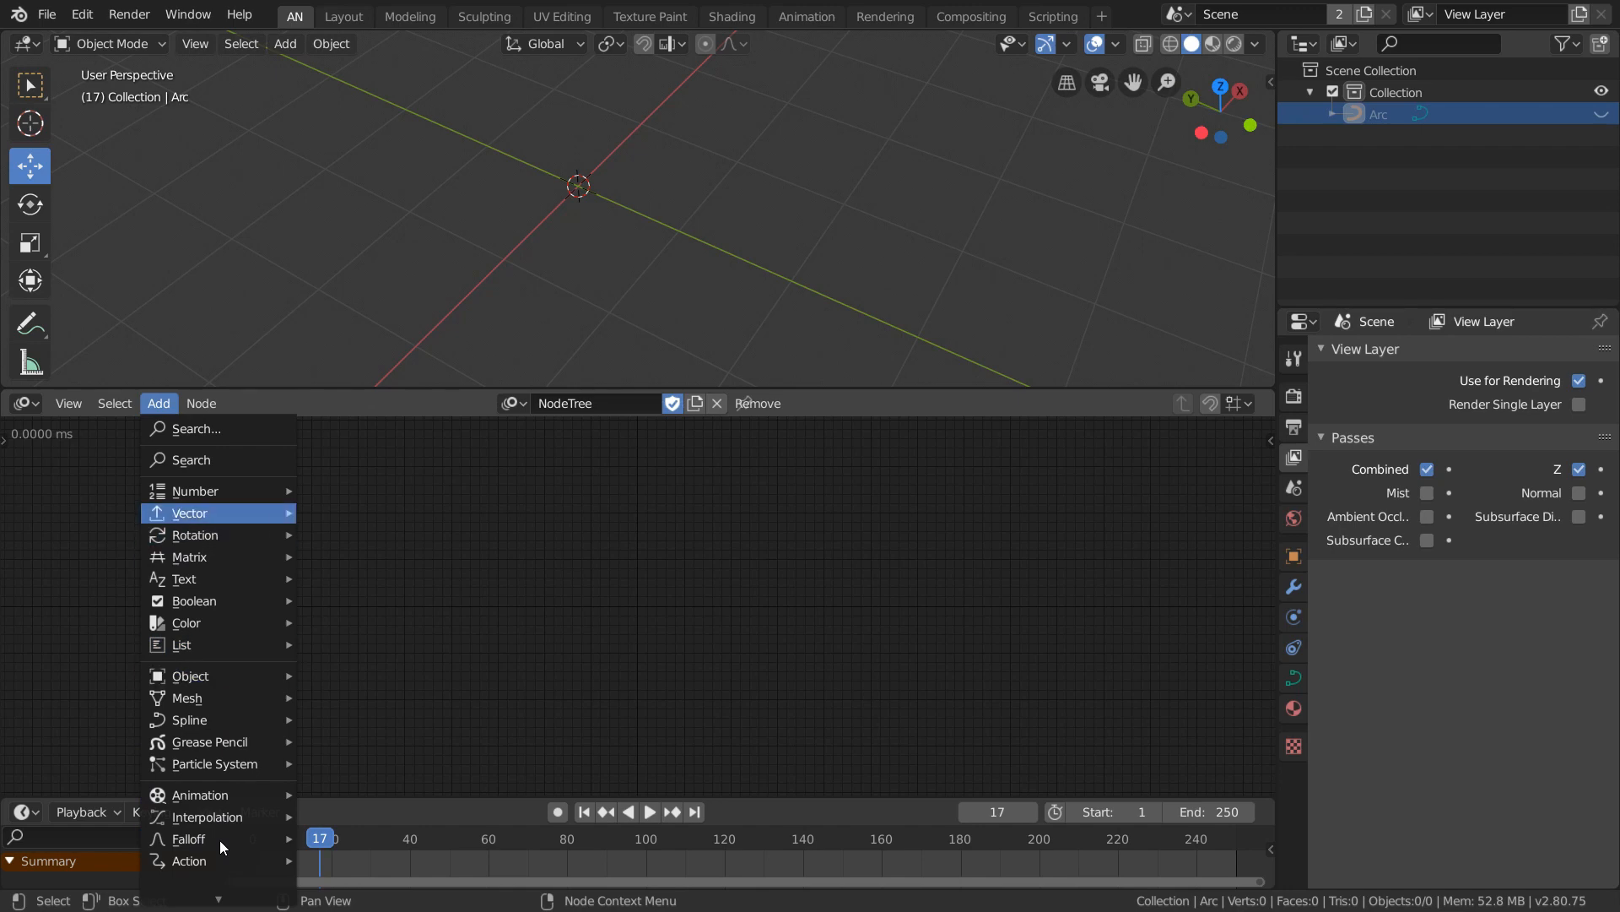
pyautogui.moveTo(233, 861)
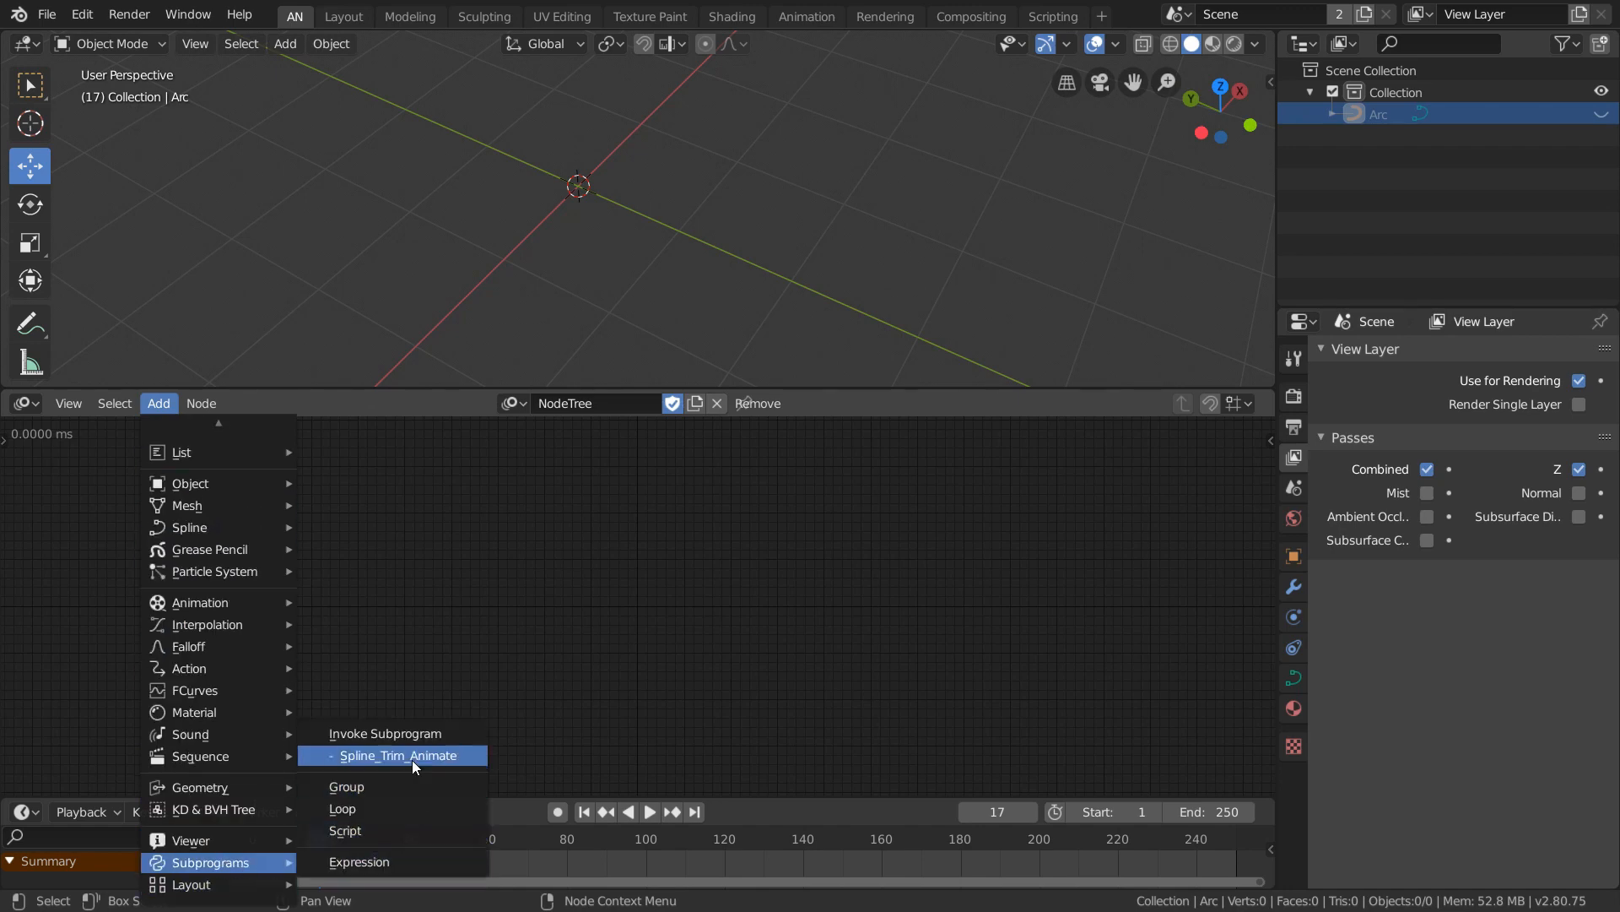
pyautogui.click(438, 756)
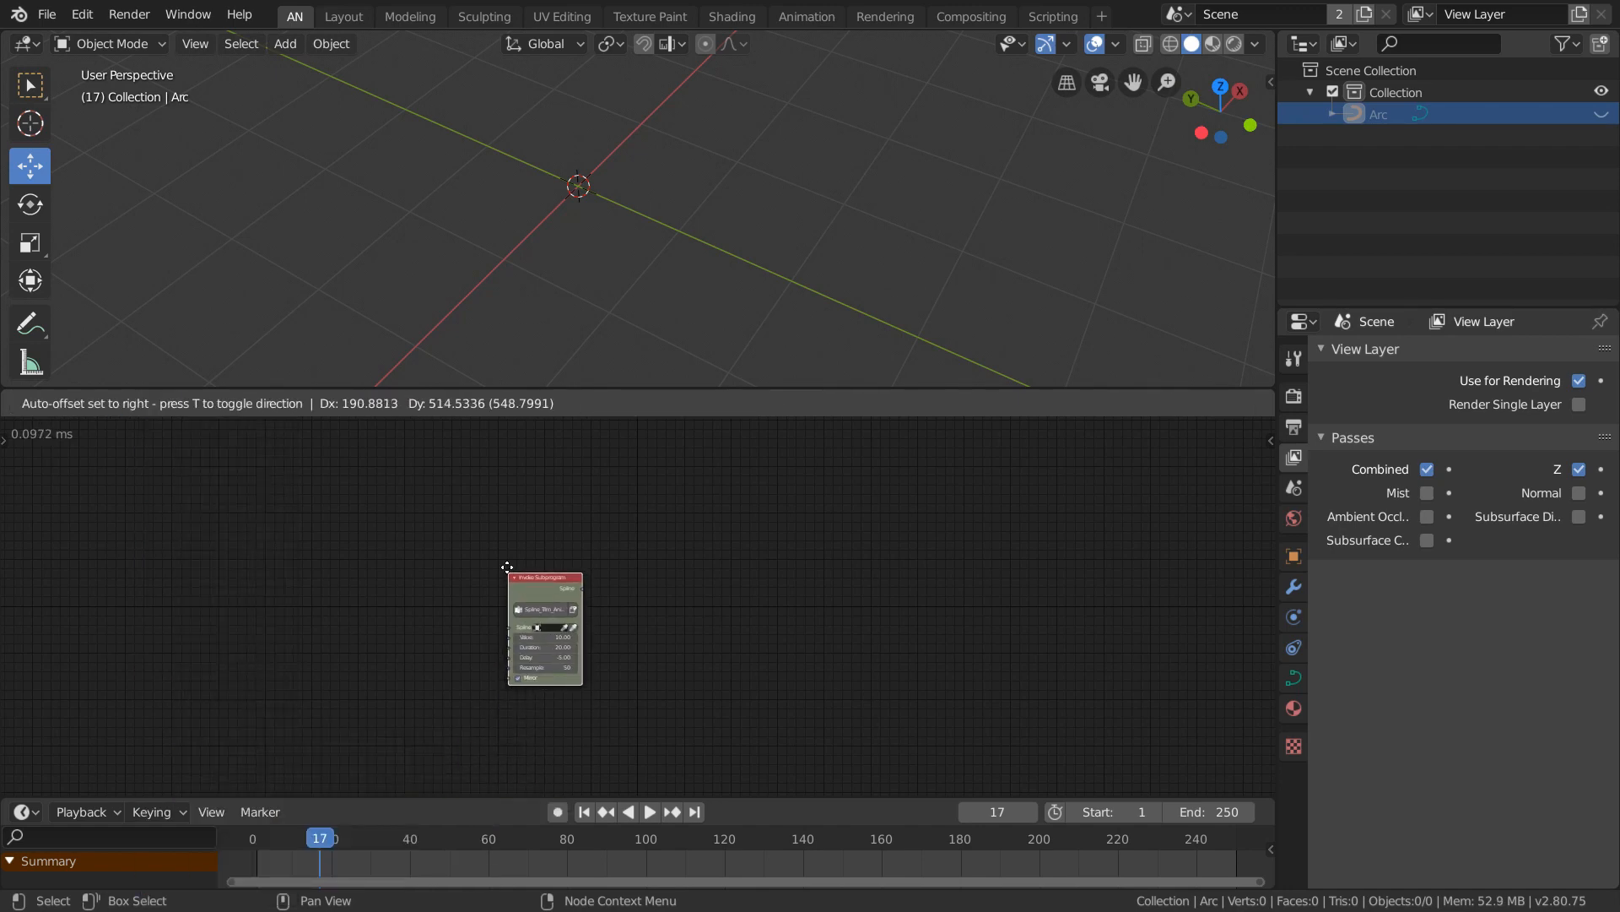
pyautogui.click(488, 586)
# Assign Arc as the Invoke Subprogram node's Spline input and widen the node.
pyautogui.scroll(11, 598, 619)
pyautogui.moveTo(473, 606); pyautogui.dragTo(690, 587, button='middle')
pyautogui.click(514, 598)
pyautogui.click(701, 628)
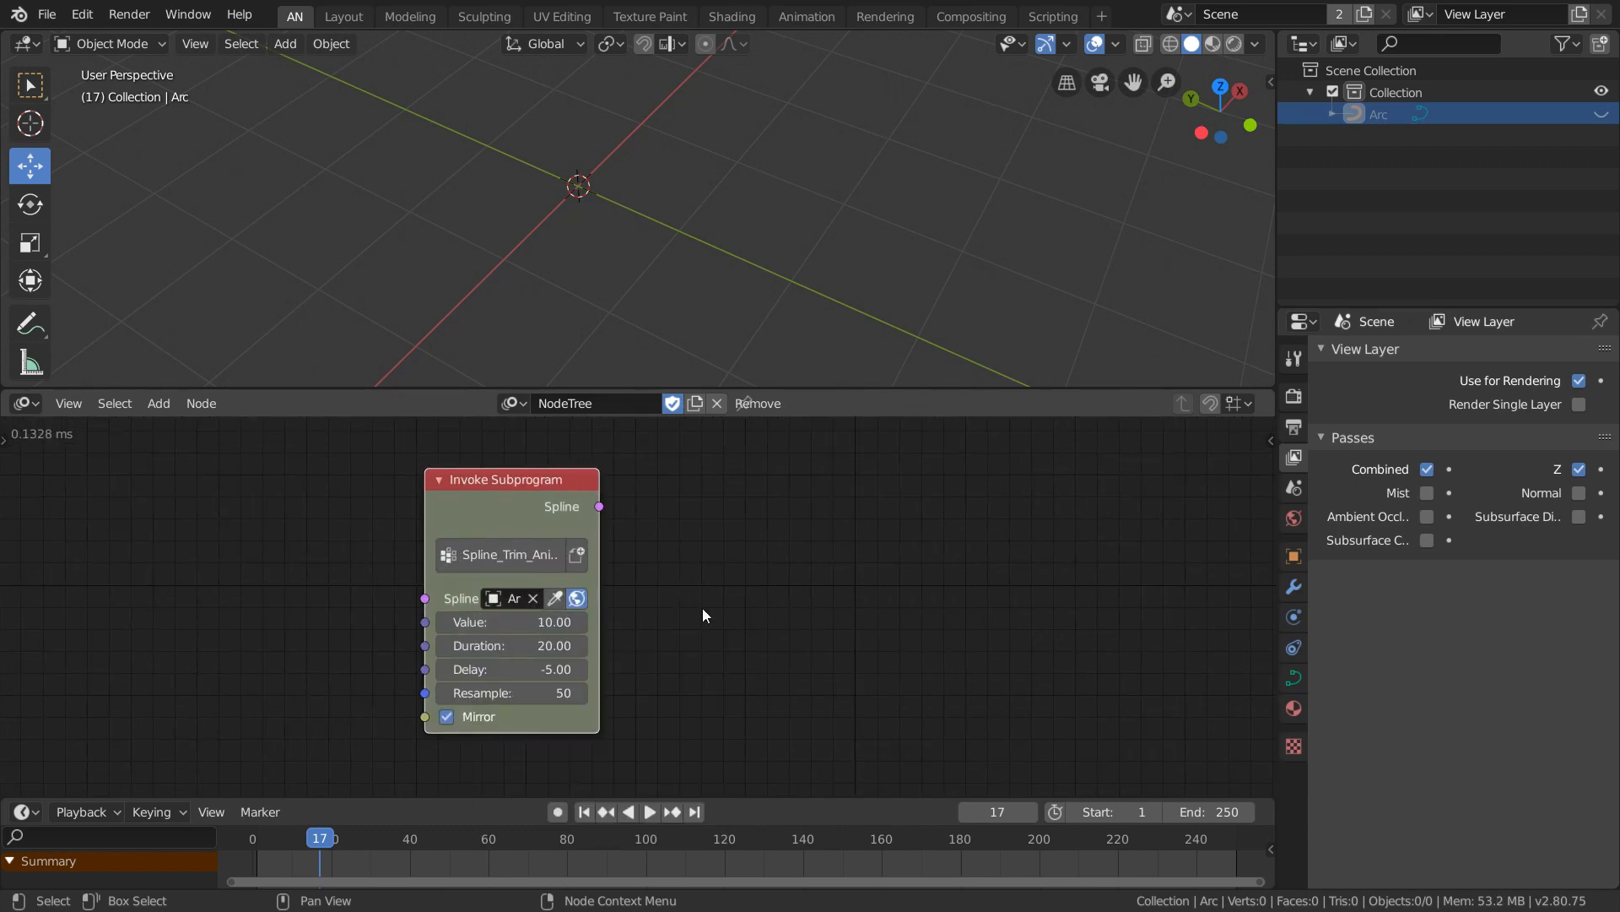
pyautogui.moveTo(601, 596); pyautogui.dragTo(698, 595)
pyautogui.moveTo(699, 594); pyautogui.dragTo(602, 594, button='middle')
# Add a Curve Object Output node beside the Invoke Subprogram node.
pyautogui.hotkey('ctrl', 'a')
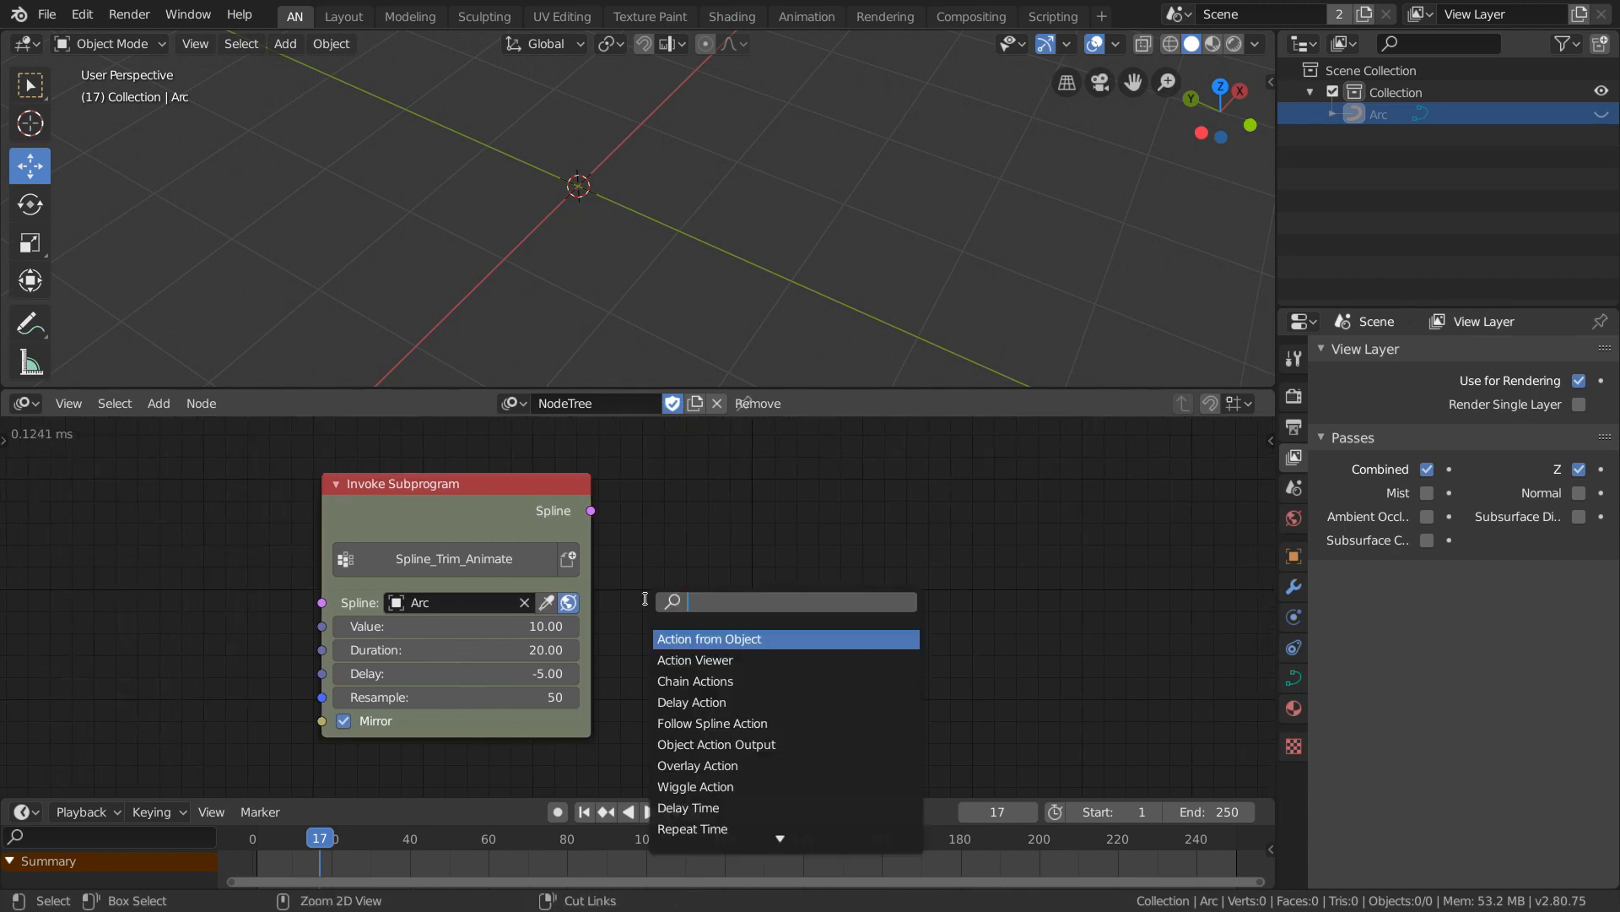
pyautogui.write('c')
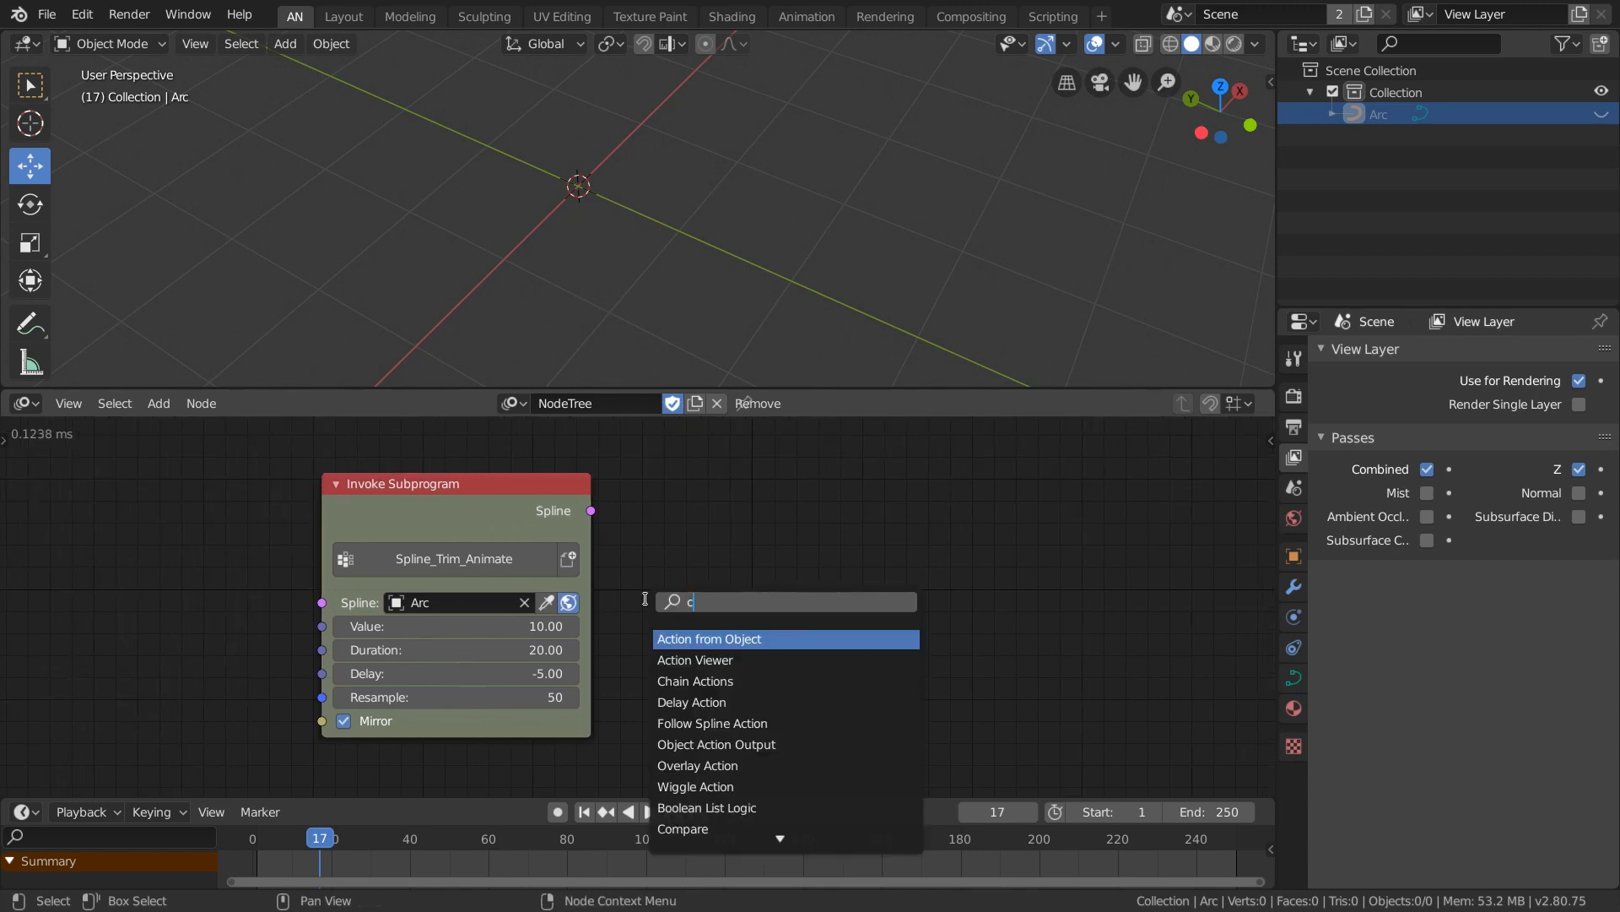
pyautogui.write('urveob')
pyautogui.press('Return')
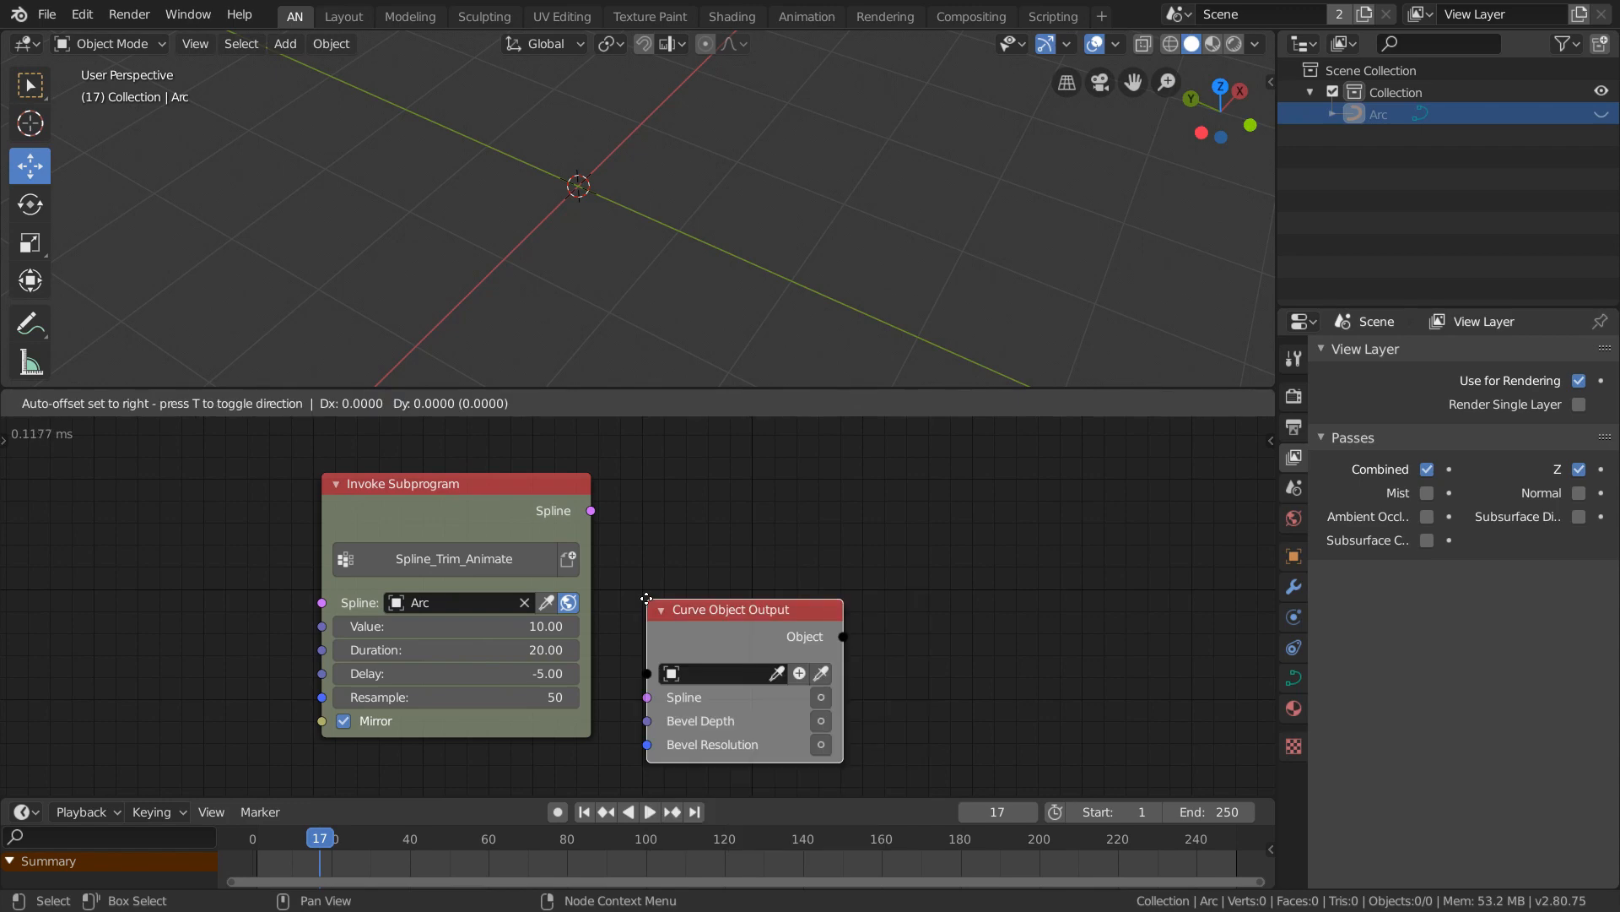
pyautogui.click(742, 502)
# Feed the subprogram's Spline output into the Curve Object Output with new target Target.001, and enable Bevel Depth at 0.05.
pyautogui.moveTo(591, 510); pyautogui.dragTo(743, 595)
pyautogui.moveTo(869, 532); pyautogui.dragTo(971, 522)
pyautogui.click(1014, 608)
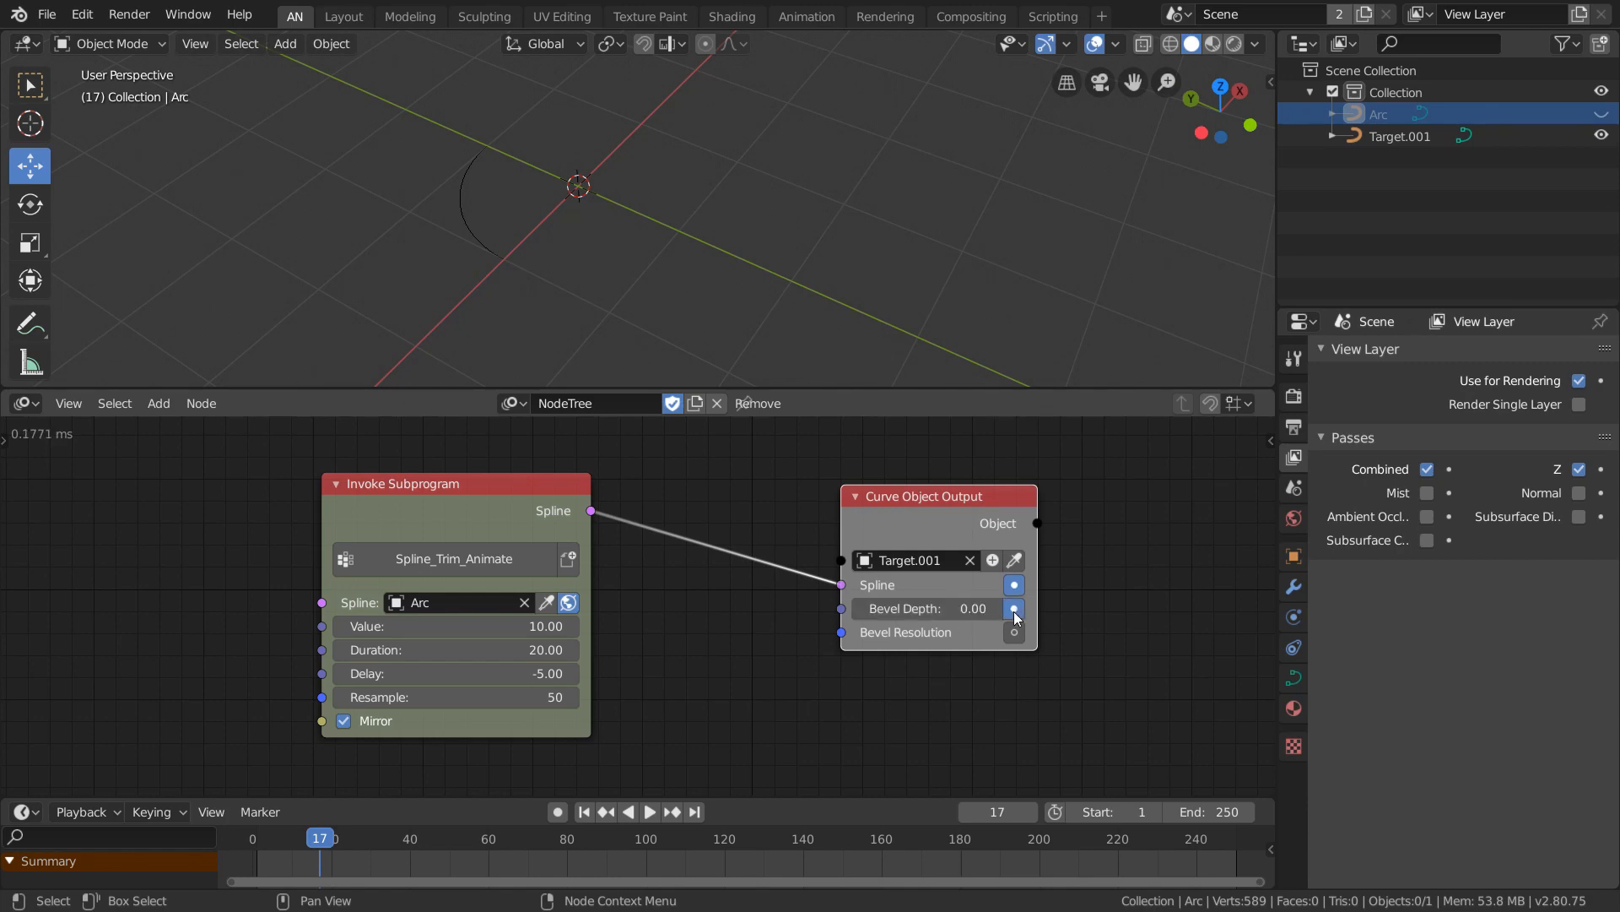
pyautogui.click(995, 609)
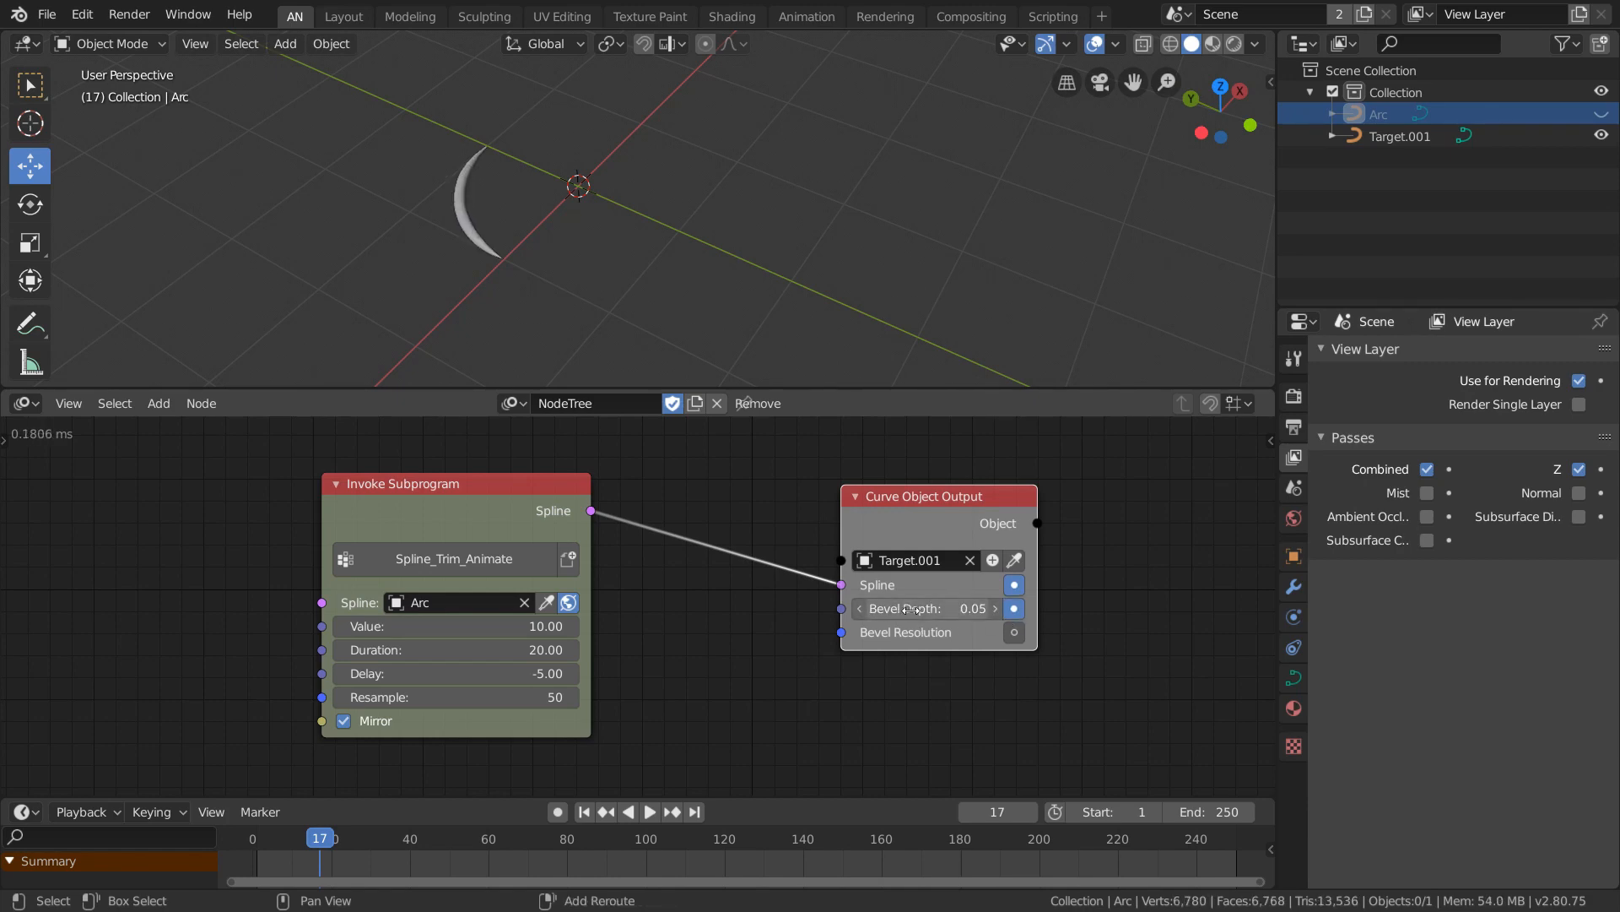
# Test the subprogram by scrubbing its Value to 57.79 and turning Mirror off.
pyautogui.moveTo(393, 629); pyautogui.dragTo(447, 629)
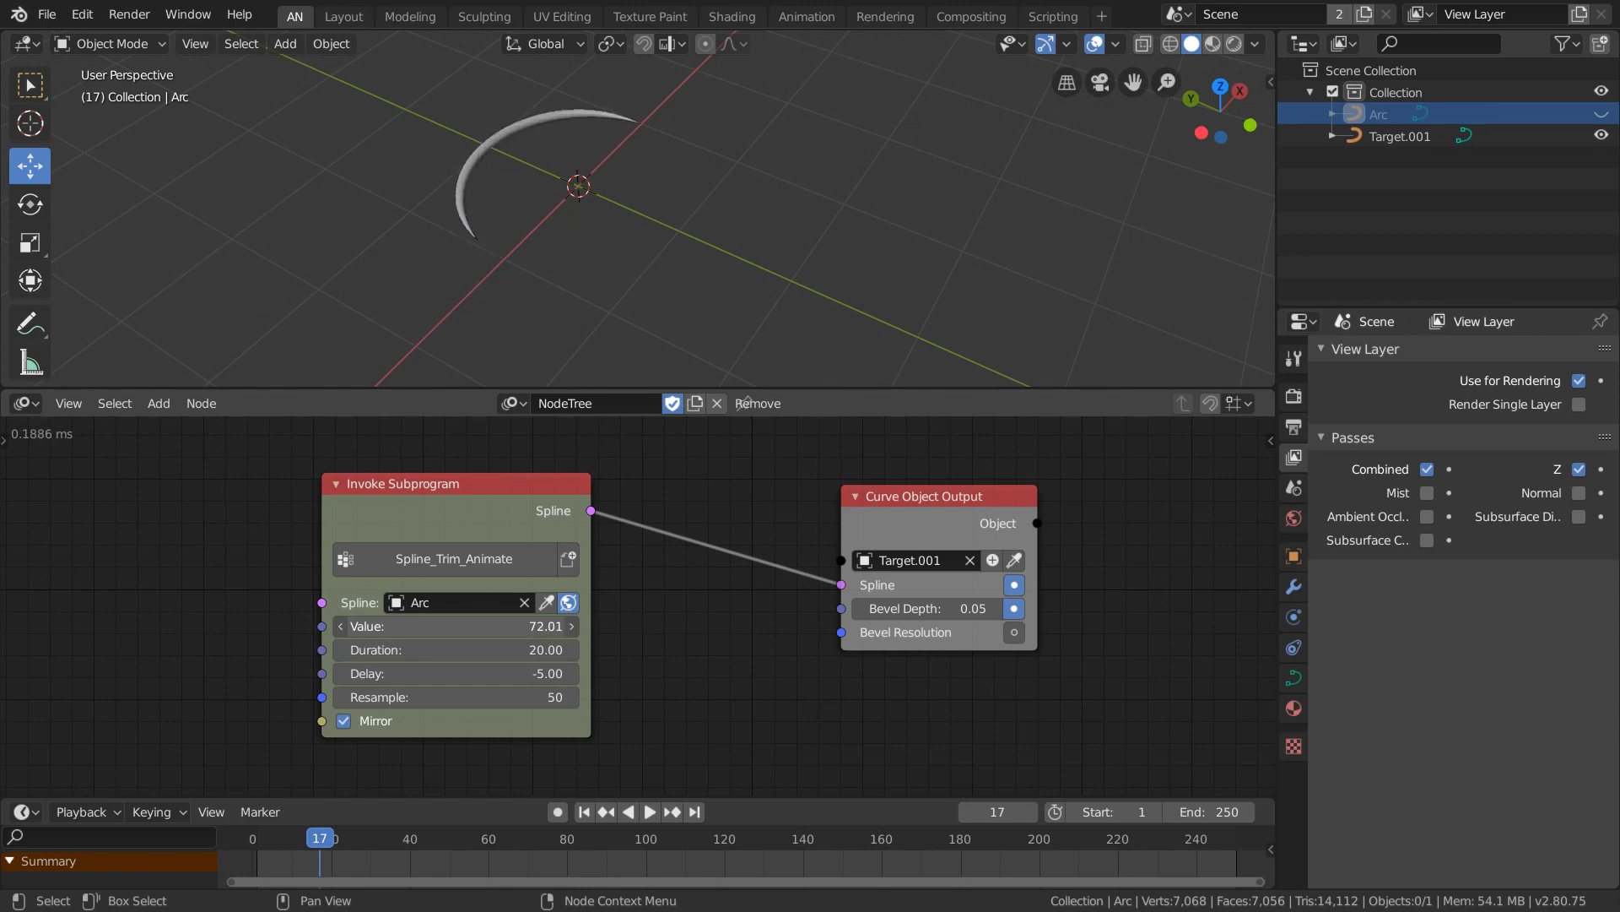
pyautogui.moveTo(447, 629); pyautogui.dragTo(507, 629)
pyautogui.click(343, 722)
pyautogui.scroll(2, 489, 307)
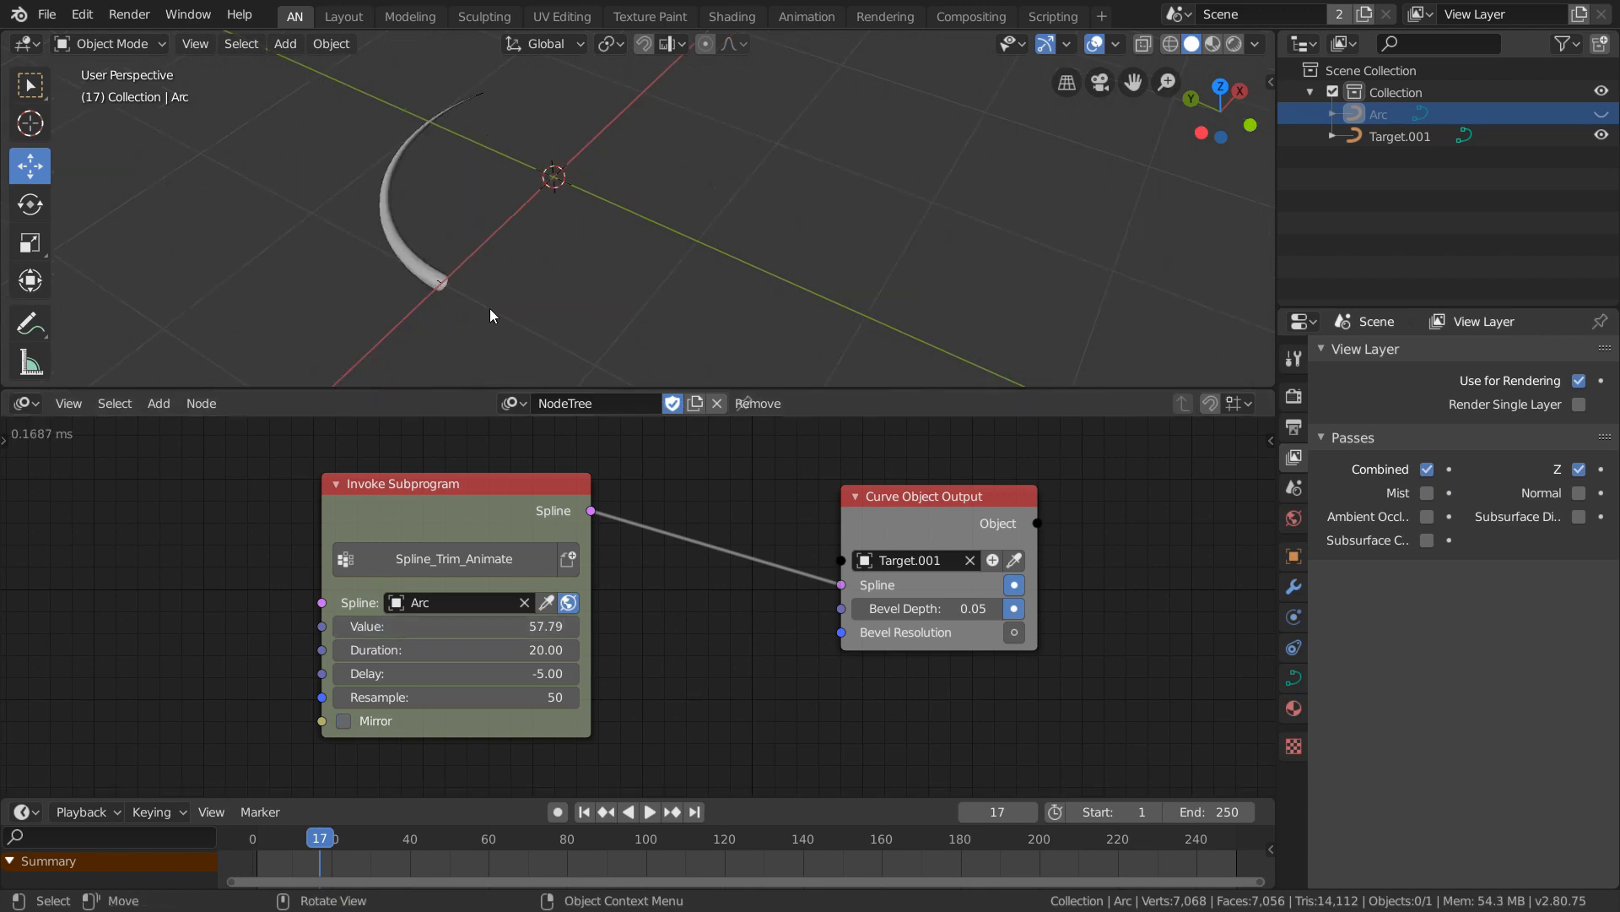
pyautogui.moveTo(488, 304)
pyautogui.mouseDown(button='middle')
pyautogui.moveTo(444, 284)
pyautogui.moveTo(446, 263)
pyautogui.moveTo(481, 278)
pyautogui.mouseUp(button='middle')
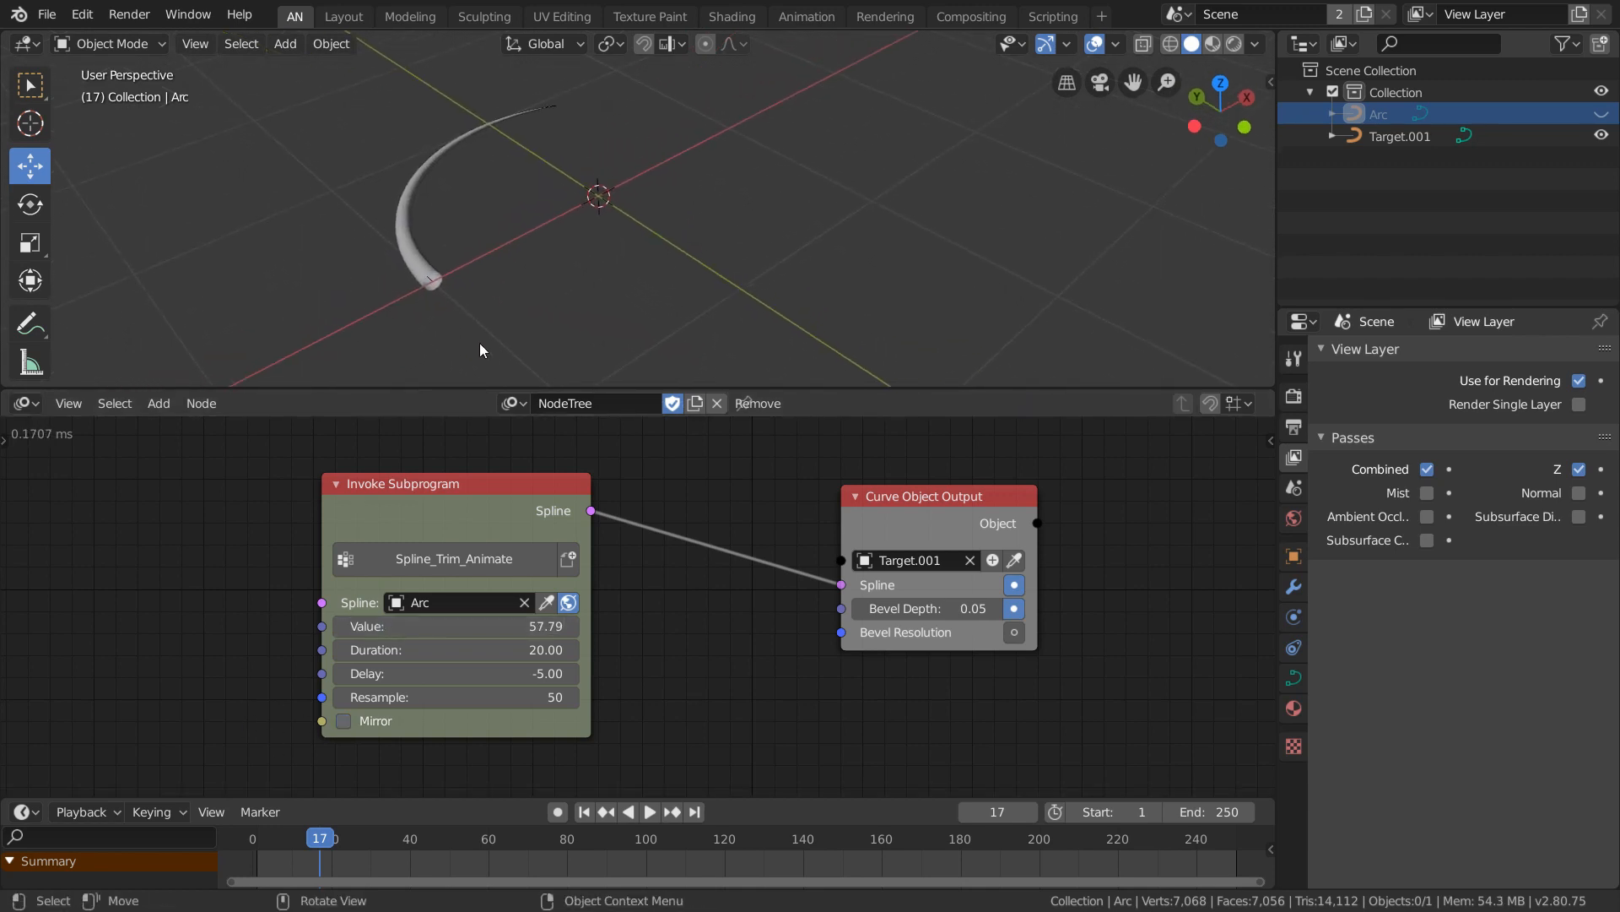
# Turn the subprogram's Mirror option back on and scrub its Value to 71.11.
pyautogui.click(345, 723)
pyautogui.click(345, 723)
pyautogui.click(345, 723)
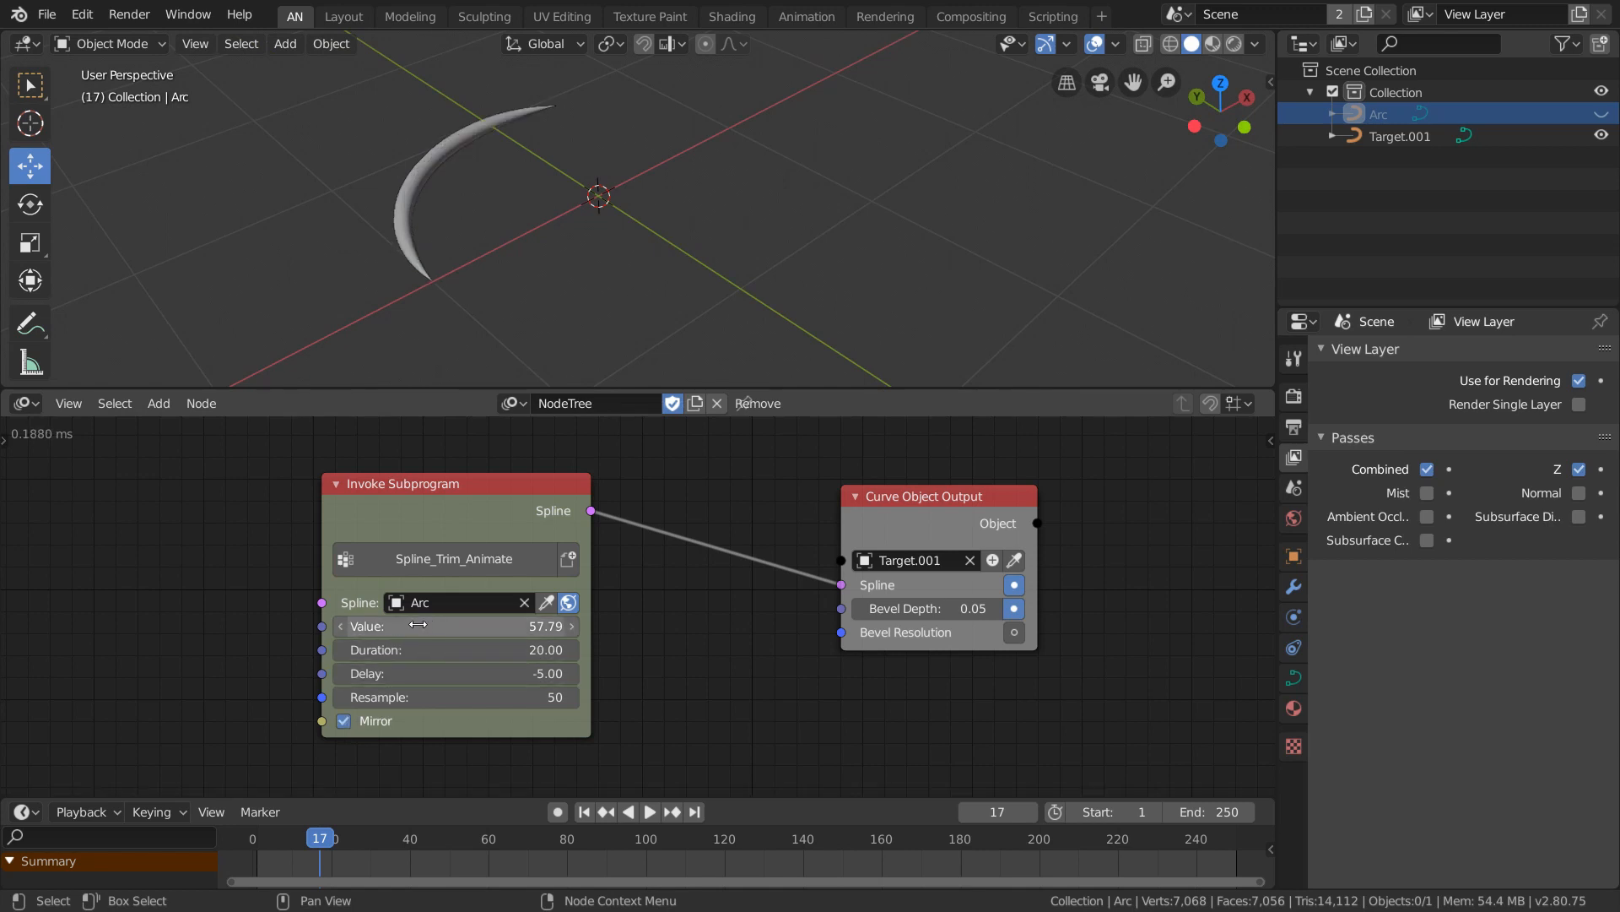
pyautogui.moveTo(422, 626); pyautogui.dragTo(488, 626)
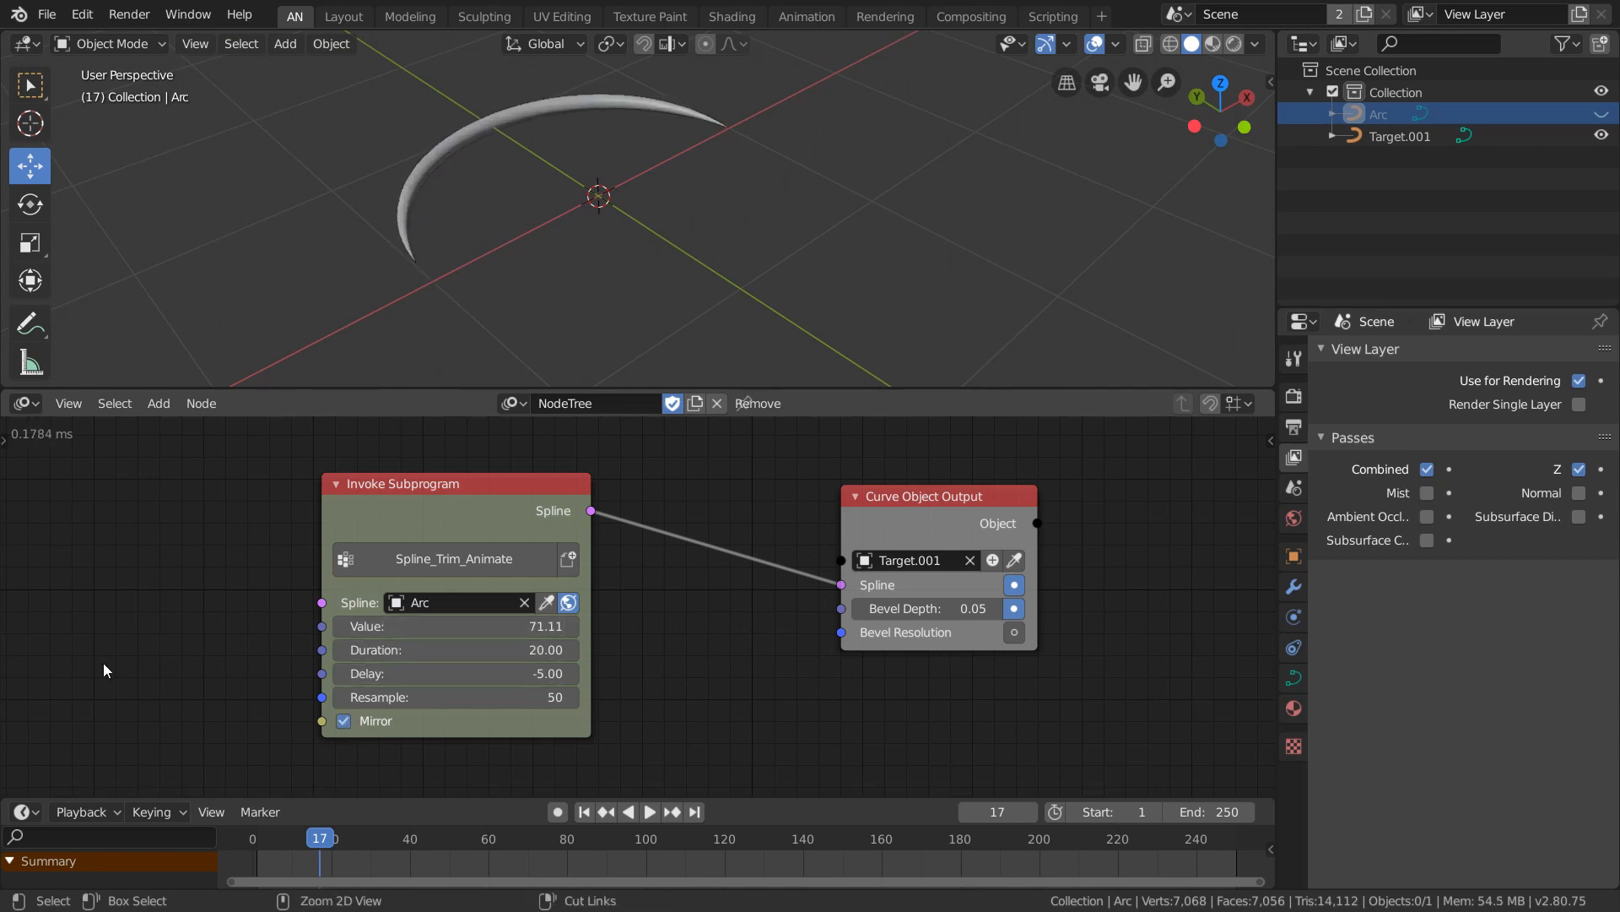
# Add a Time Info node beside the Invoke Subprogram node and feed its Frame output into the subprogram's Value input.
pyautogui.hotkey('ctrl', 'a')
pyautogui.write('time')
pyautogui.press('Return')
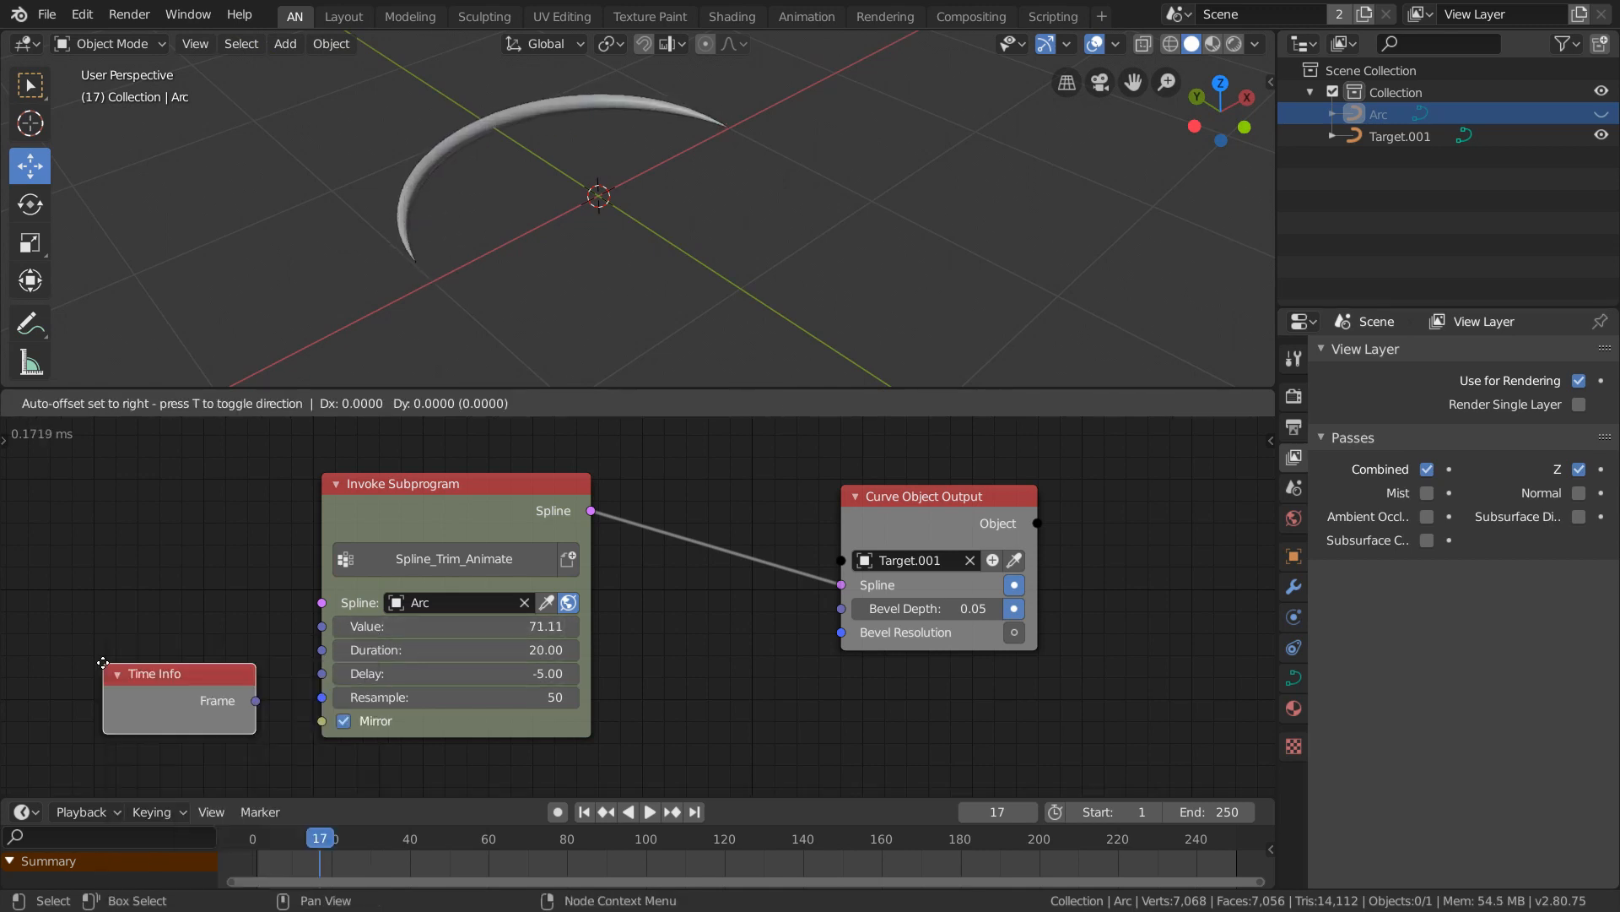
pyautogui.click(50, 557)
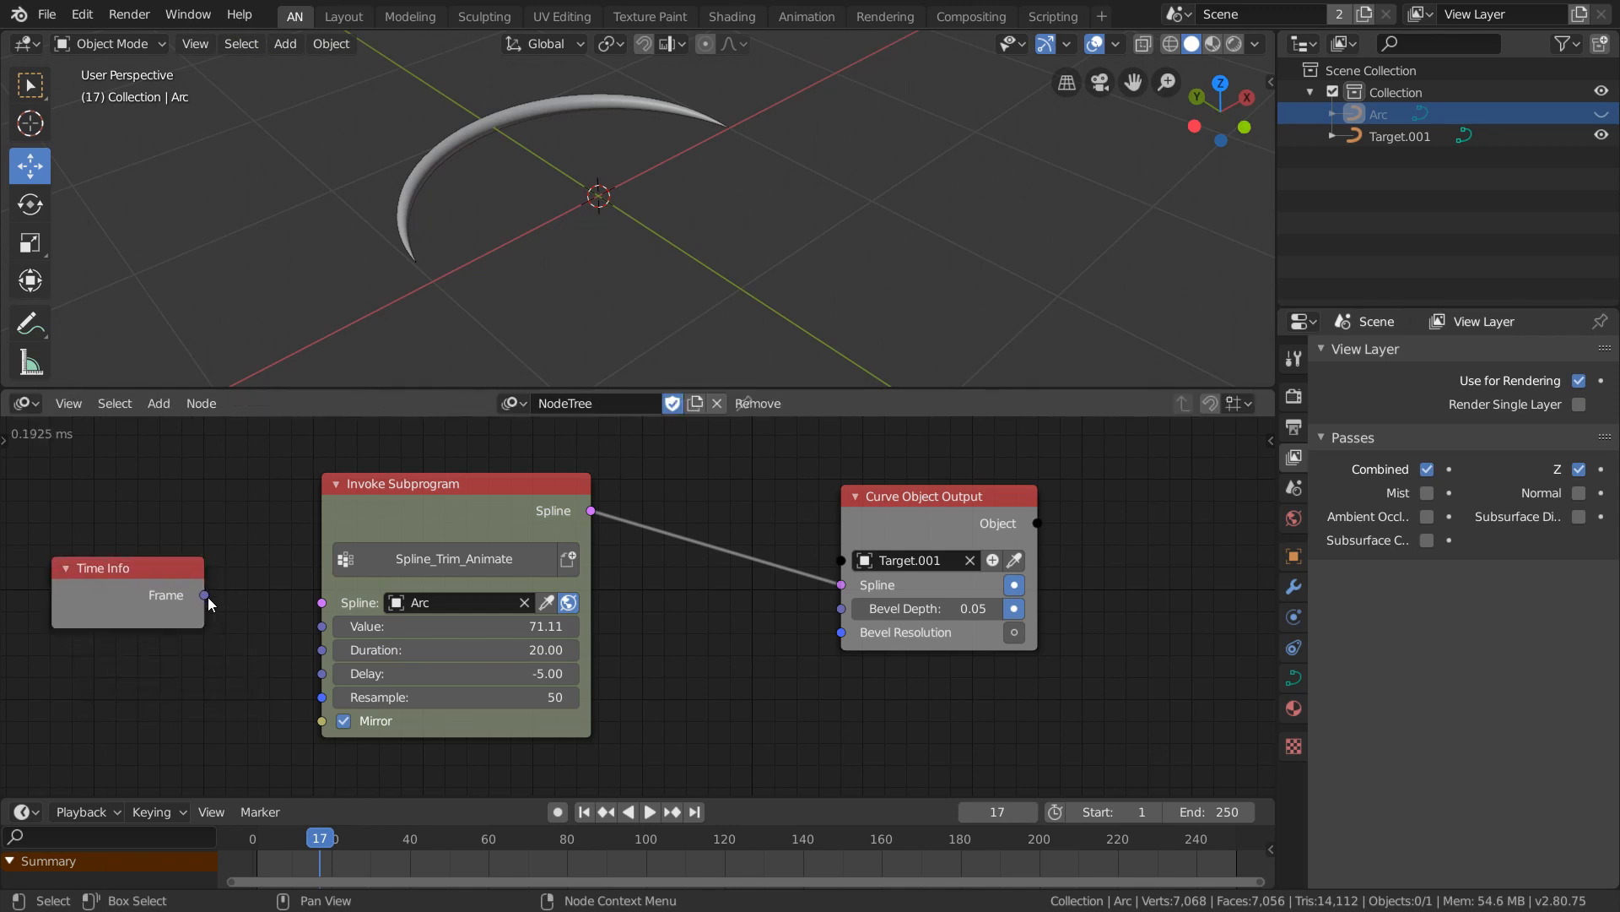
pyautogui.moveTo(205, 596); pyautogui.dragTo(321, 627)
# Play the animation from frame 0 and scrub the subprogram's Delay to 10.96 during playback.
pyautogui.moveTo(348, 839); pyautogui.dragTo(250, 852)
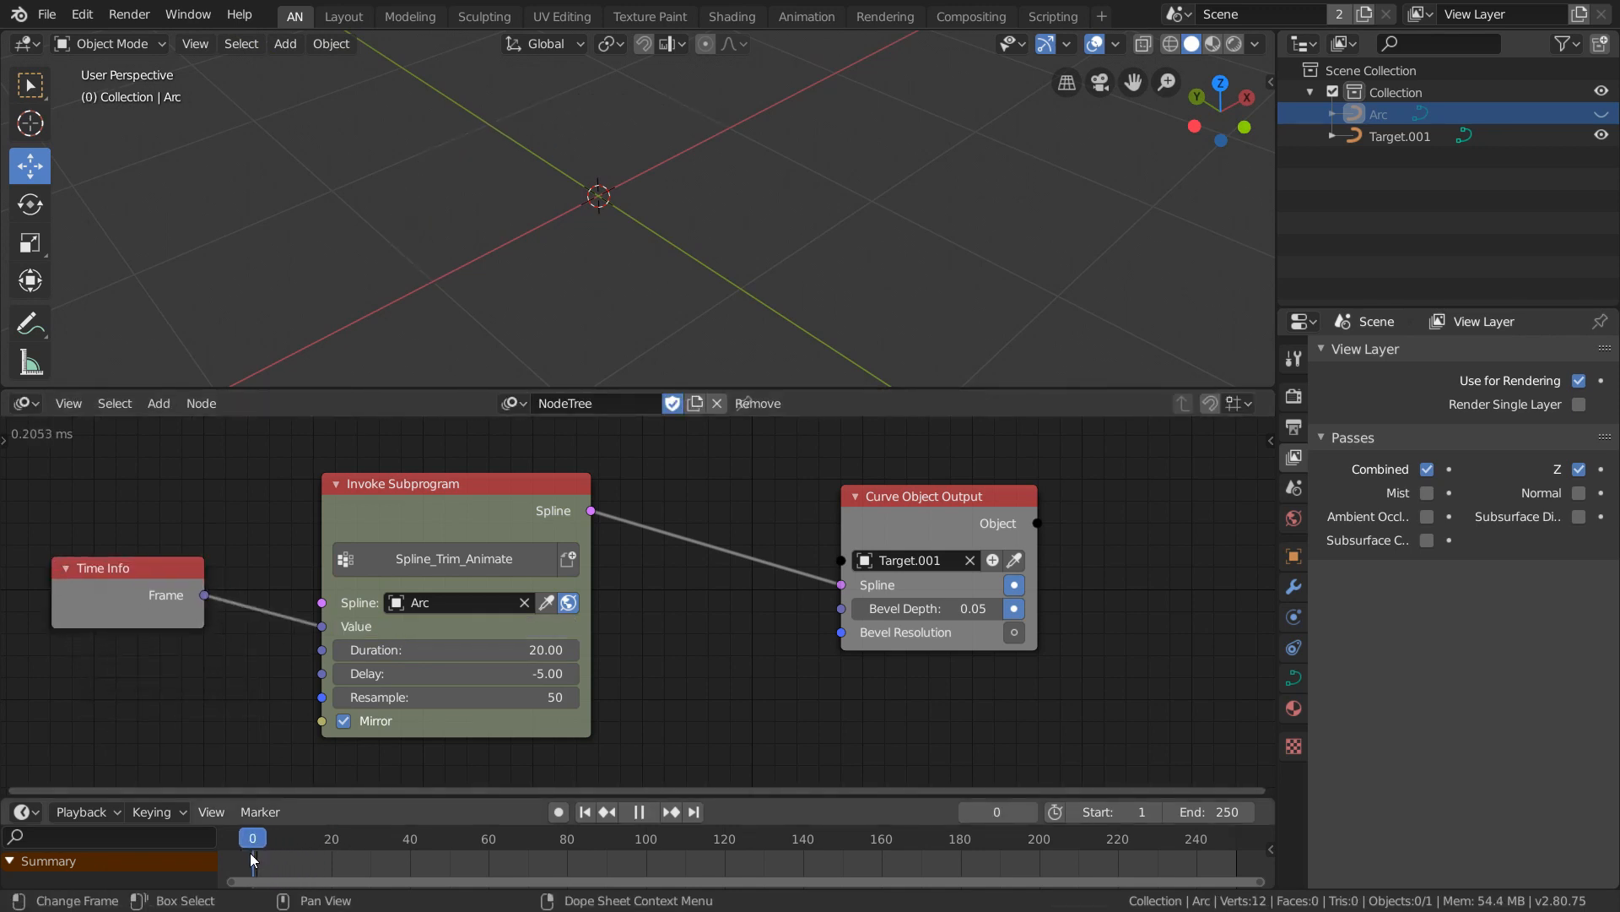
pyautogui.press('space')
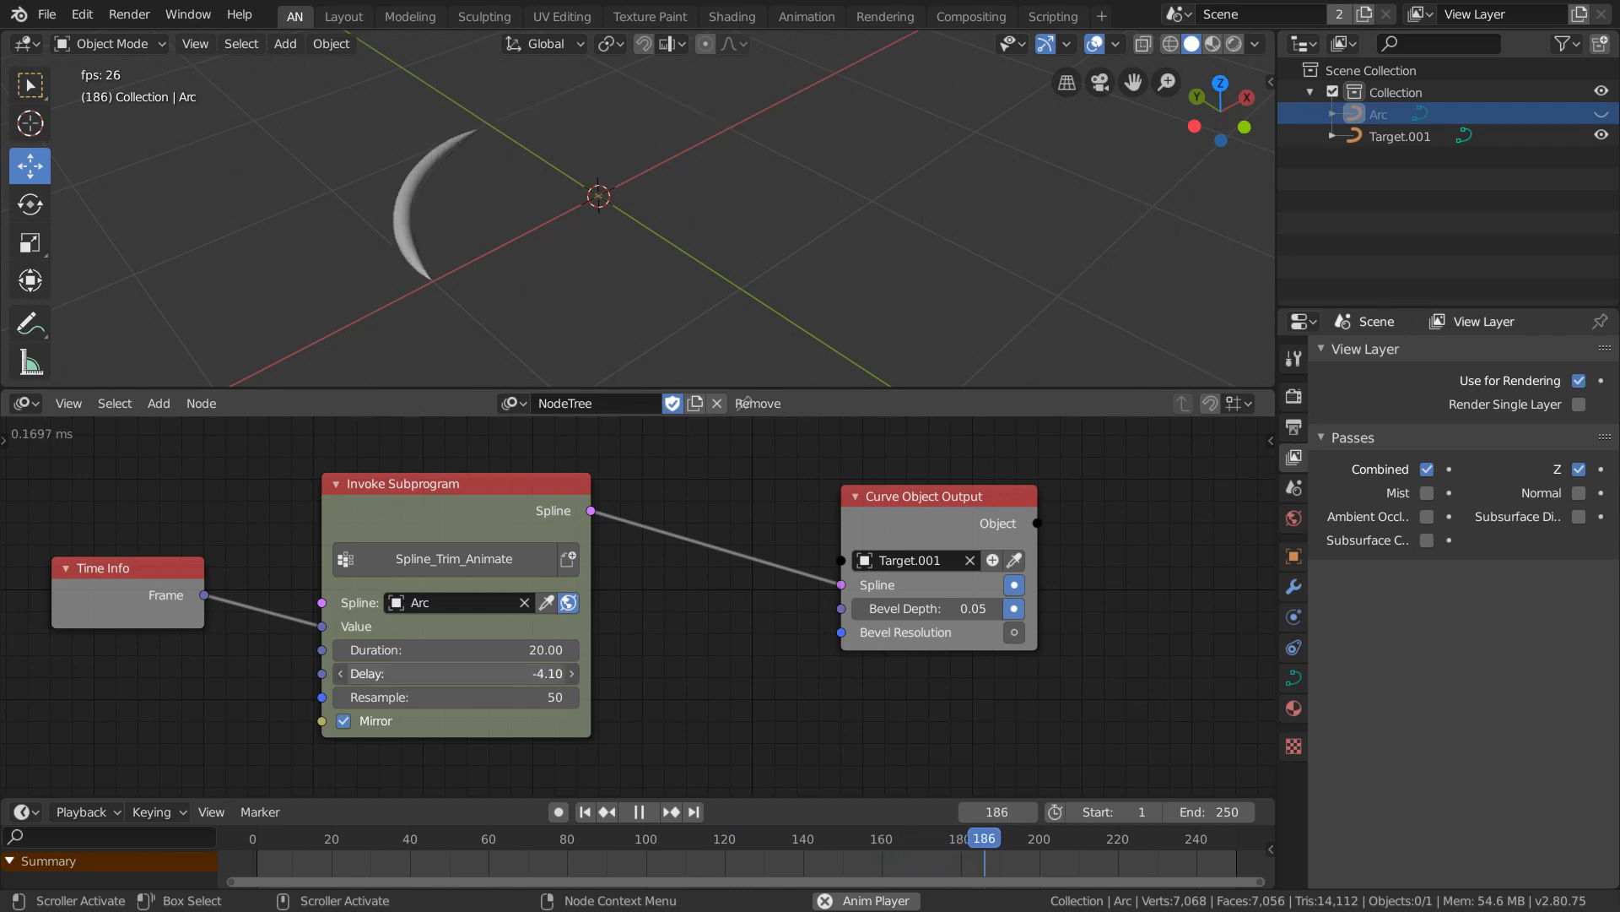
pyautogui.moveTo(363, 674); pyautogui.dragTo(591, 674)
pyautogui.moveTo(456, 674); pyautogui.dragTo(520, 674)
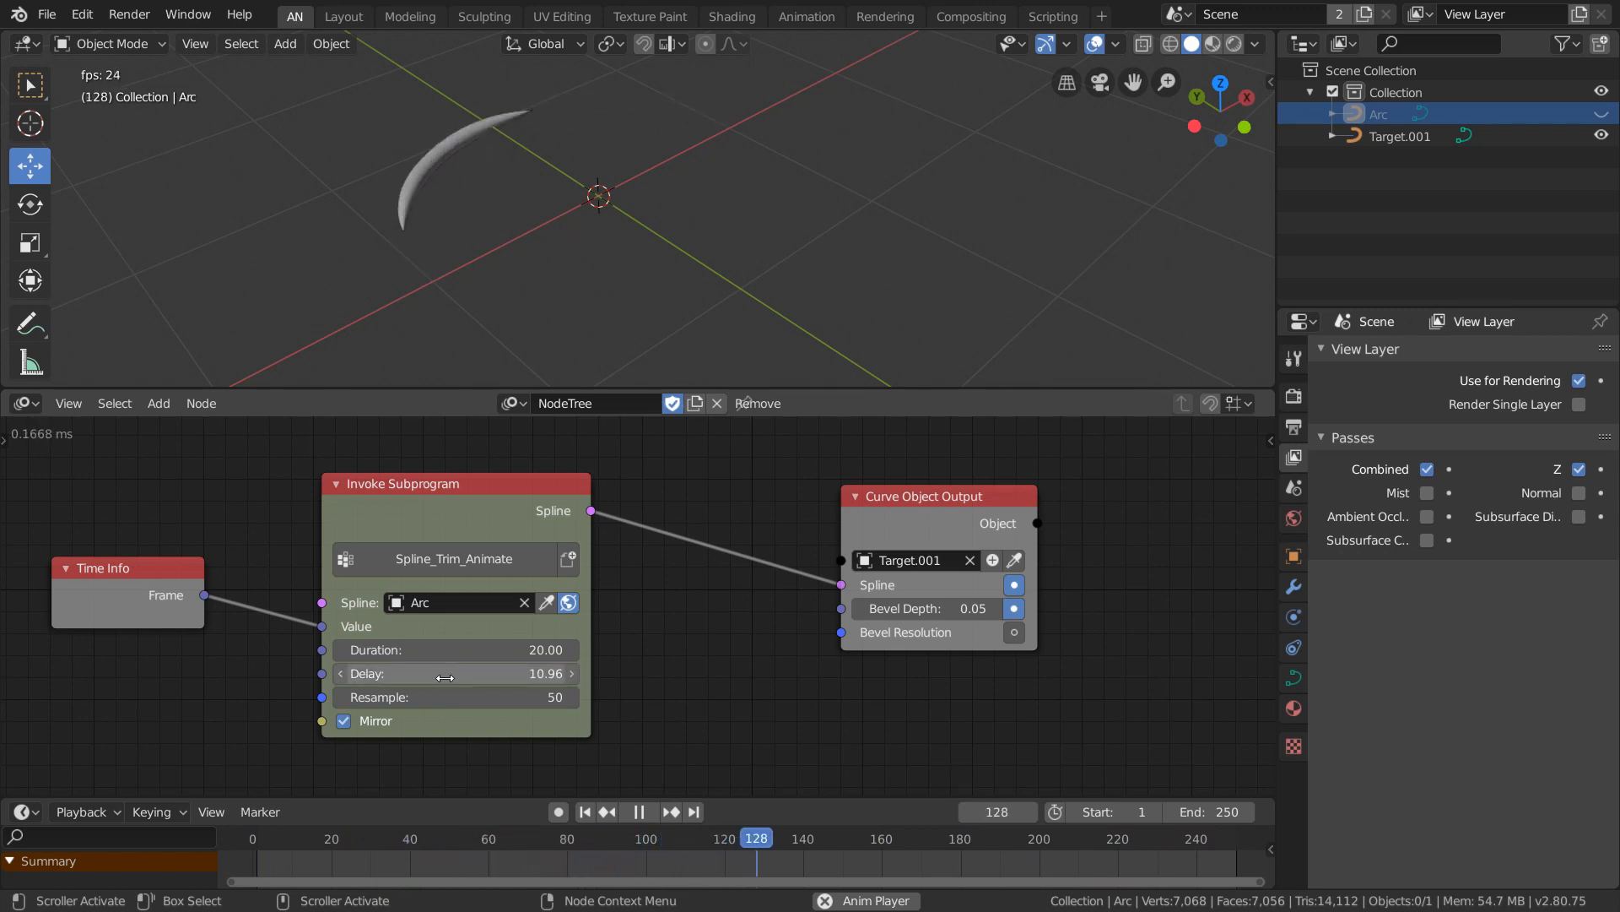
# Set the subprogram's Duration to 10 and Delay to 5, scrub the early frames, and stop playback.
pyautogui.click(518, 650)
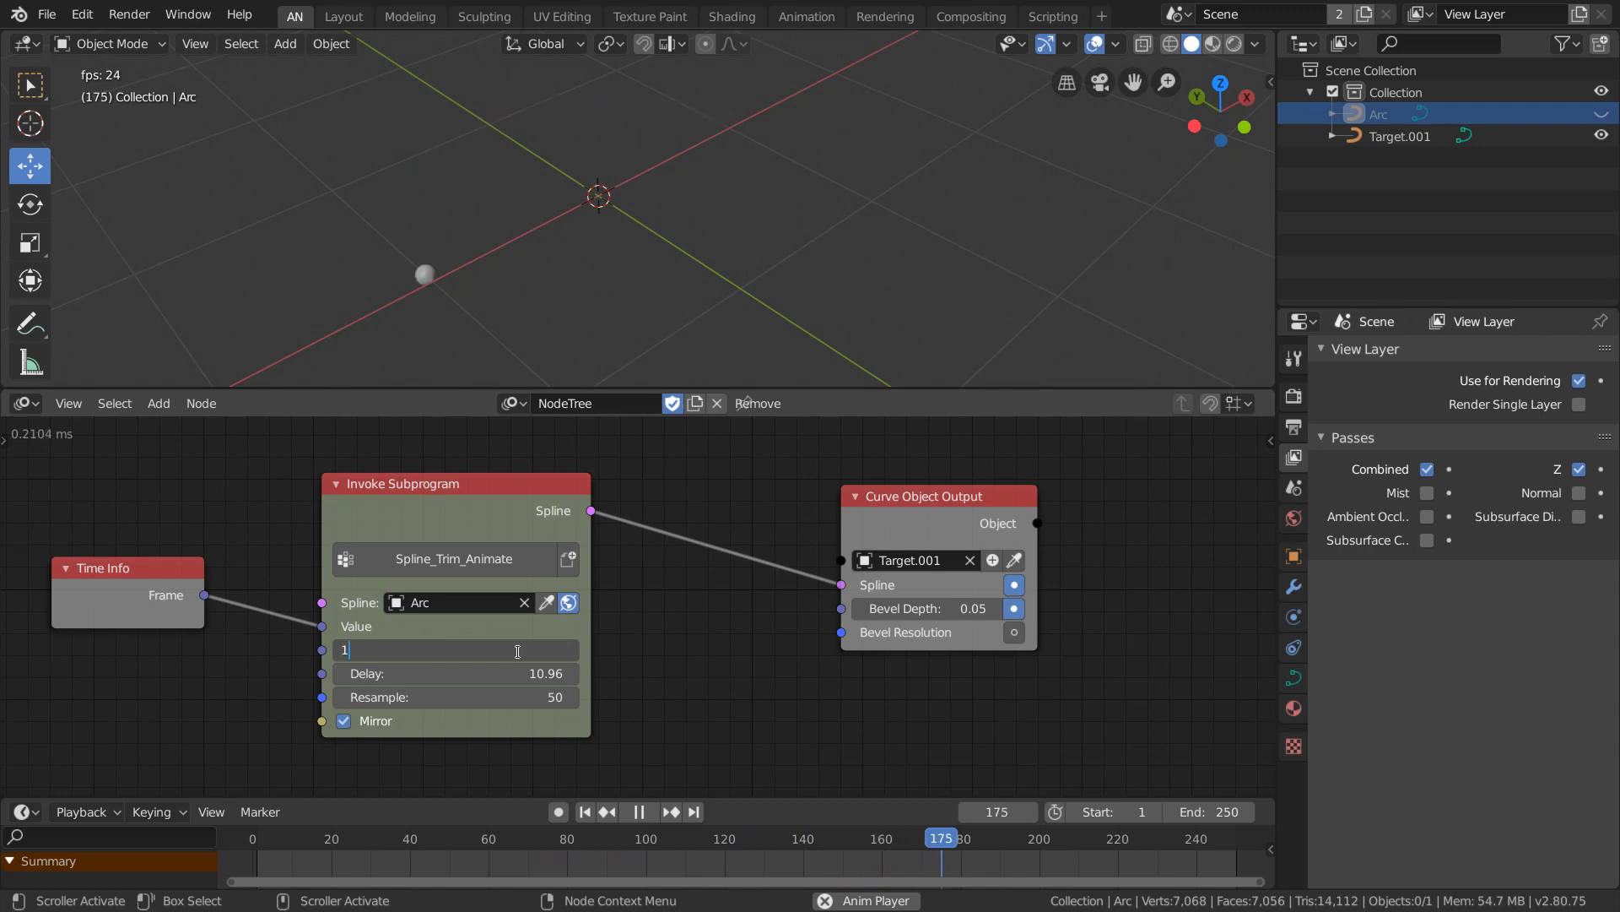
pyautogui.write('10')
pyautogui.press('Return')
pyautogui.click(528, 673)
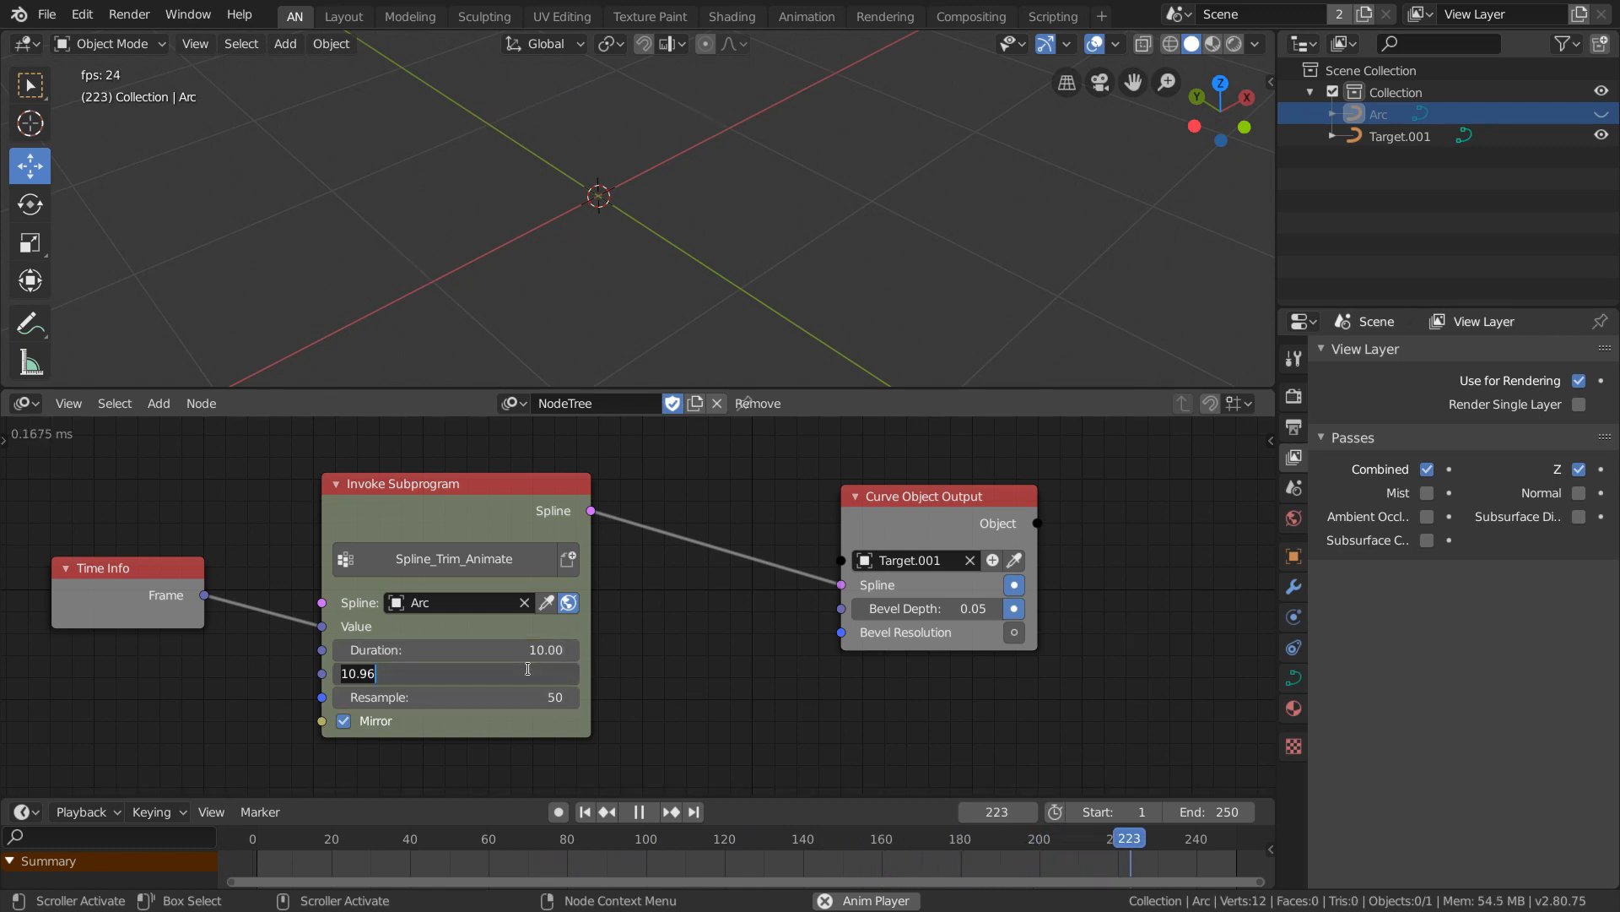
pyautogui.write('5')
pyautogui.press('Return')
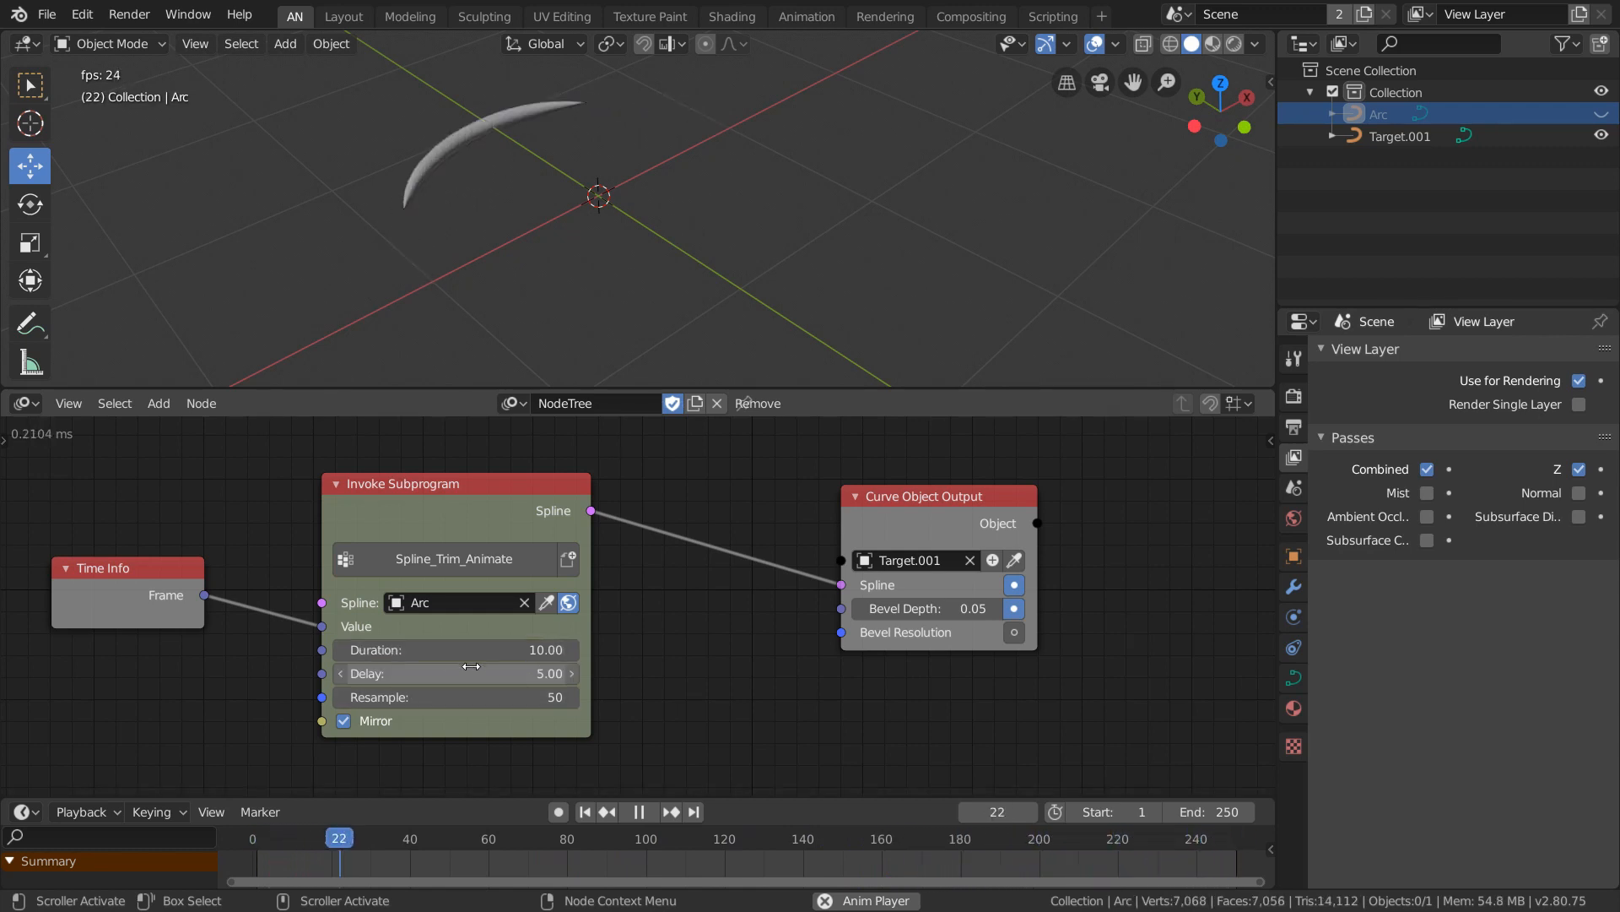
pyautogui.moveTo(282, 849)
pyautogui.mouseDown()
pyautogui.moveTo(263, 850)
pyautogui.moveTo(314, 850)
pyautogui.moveTo(260, 848)
pyautogui.moveTo(303, 846)
pyautogui.moveTo(277, 849)
pyautogui.mouseUp()
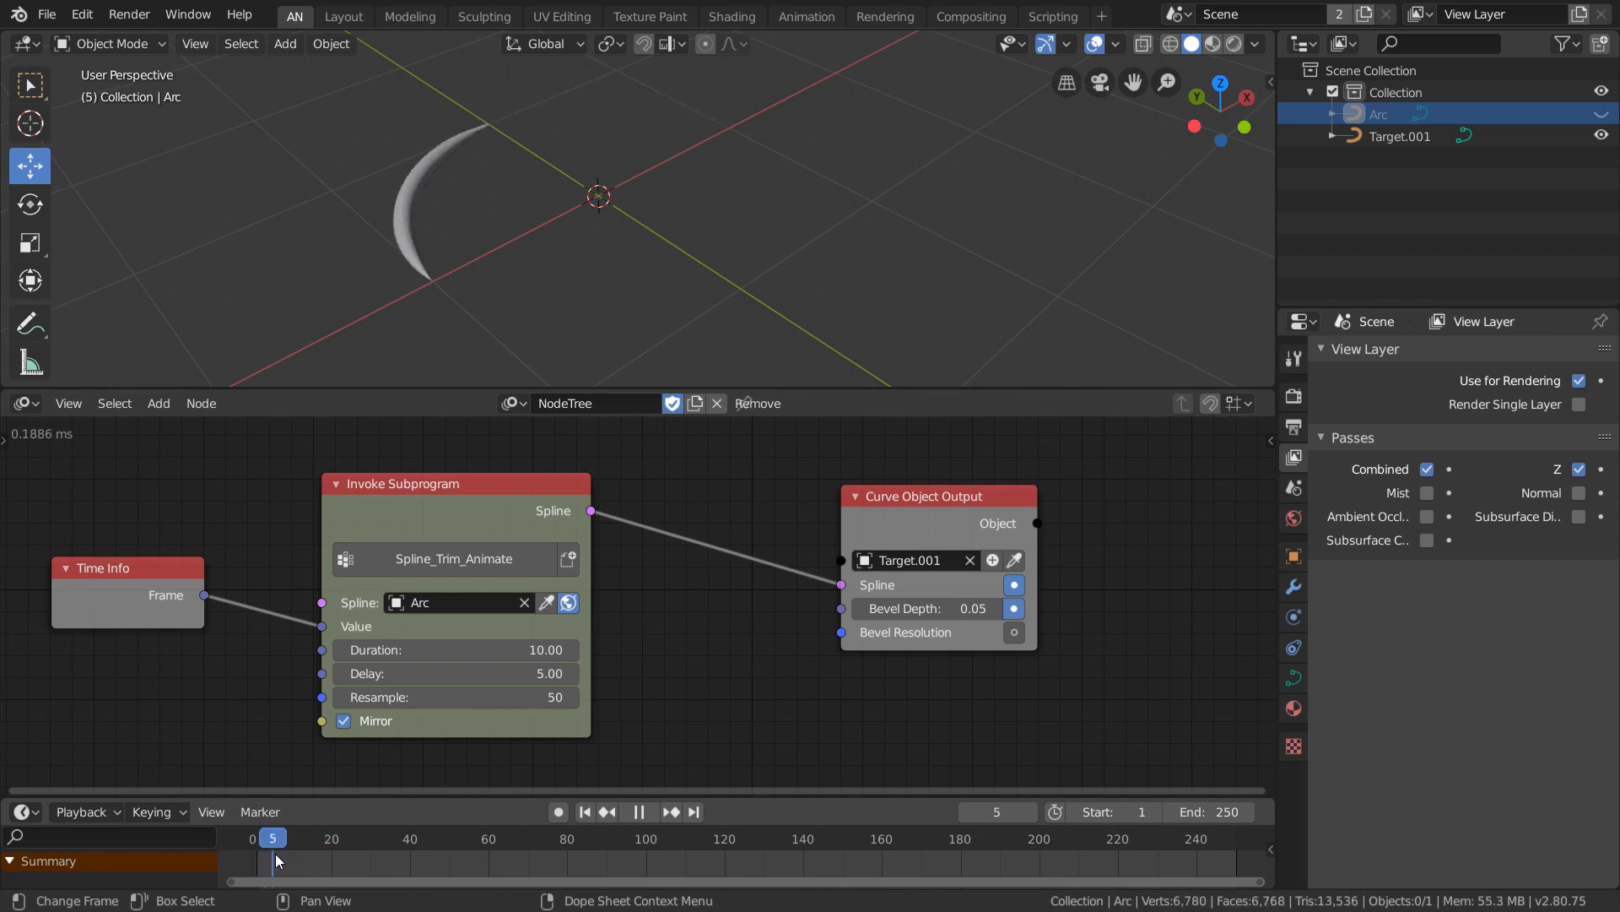
pyautogui.press('space')
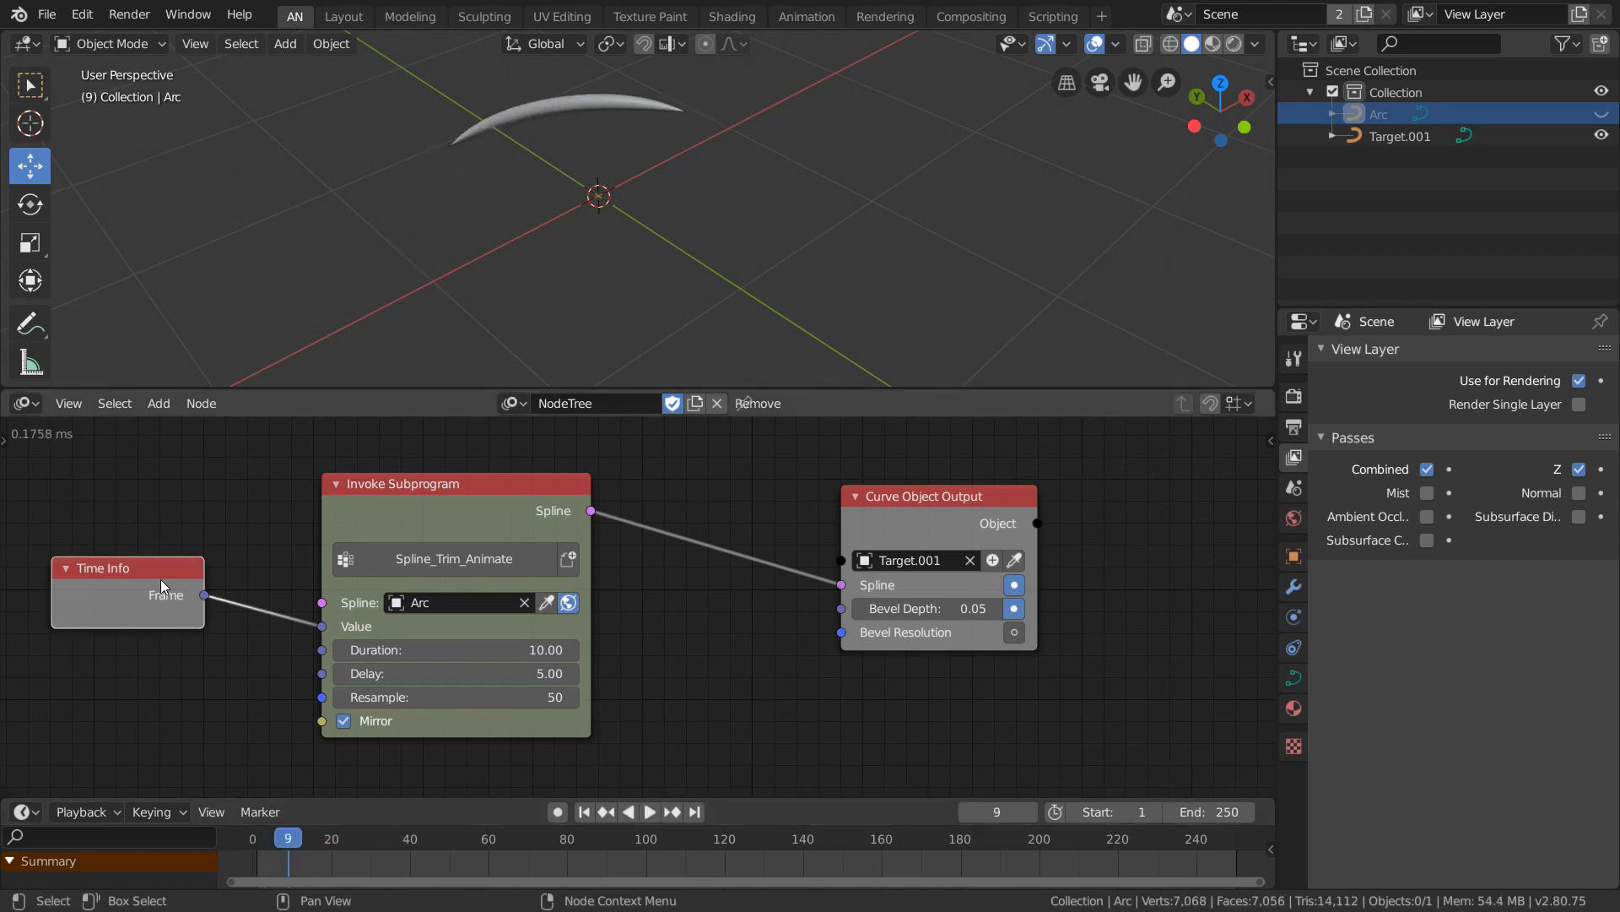
# Delete the Time Info, Invoke Subprogram and Curve Object Output nodes from the node tree.
pyautogui.press('x')
pyautogui.click(500, 504)
pyautogui.press('x')
pyautogui.click(945, 519)
pyautogui.press('x')
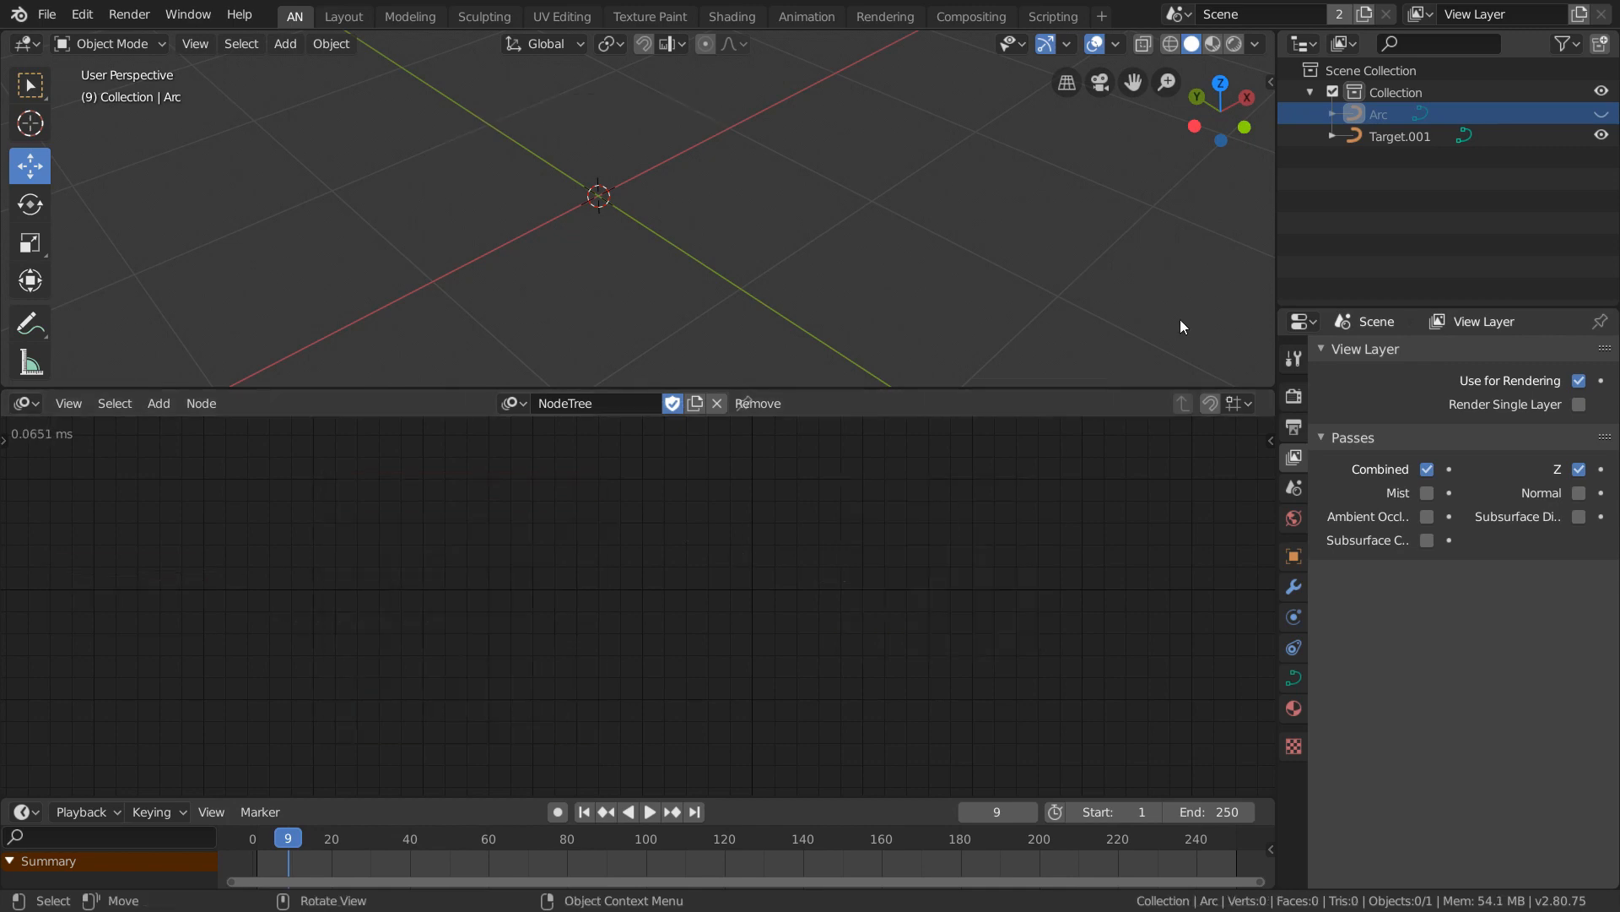
# Delete the Target.001 curve object from the scene collection.
pyautogui.click(1401, 135)
pyautogui.press('x')
pyautogui.click(772, 237)
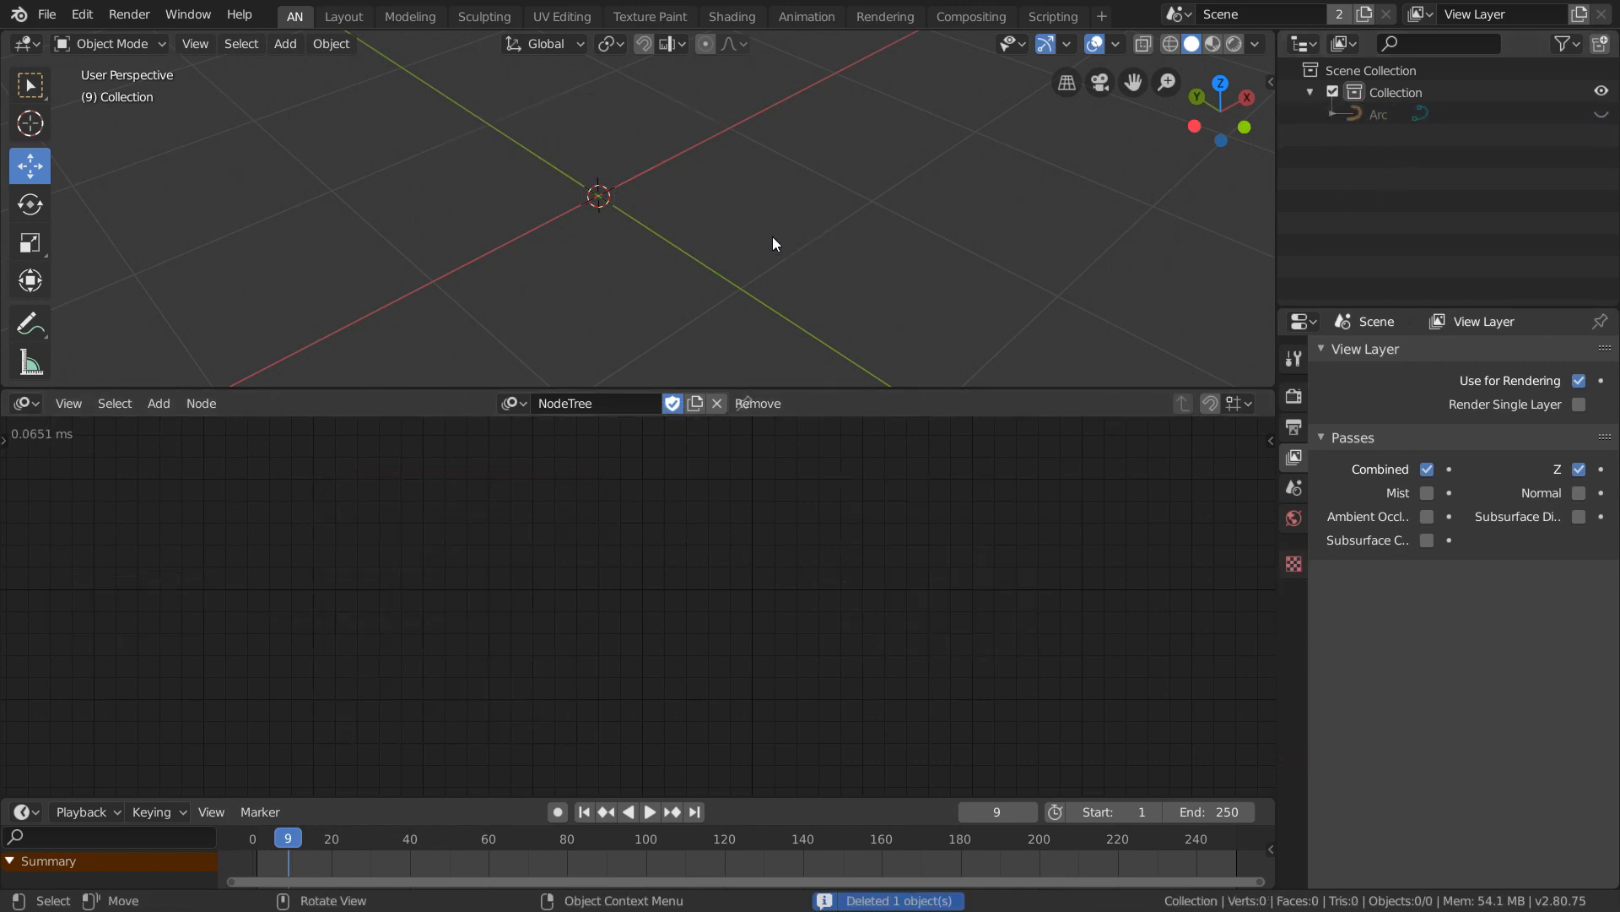
# Reveal the node editor's tool shelf containing the Animation Nodes settings.
pyautogui.click(5, 441)
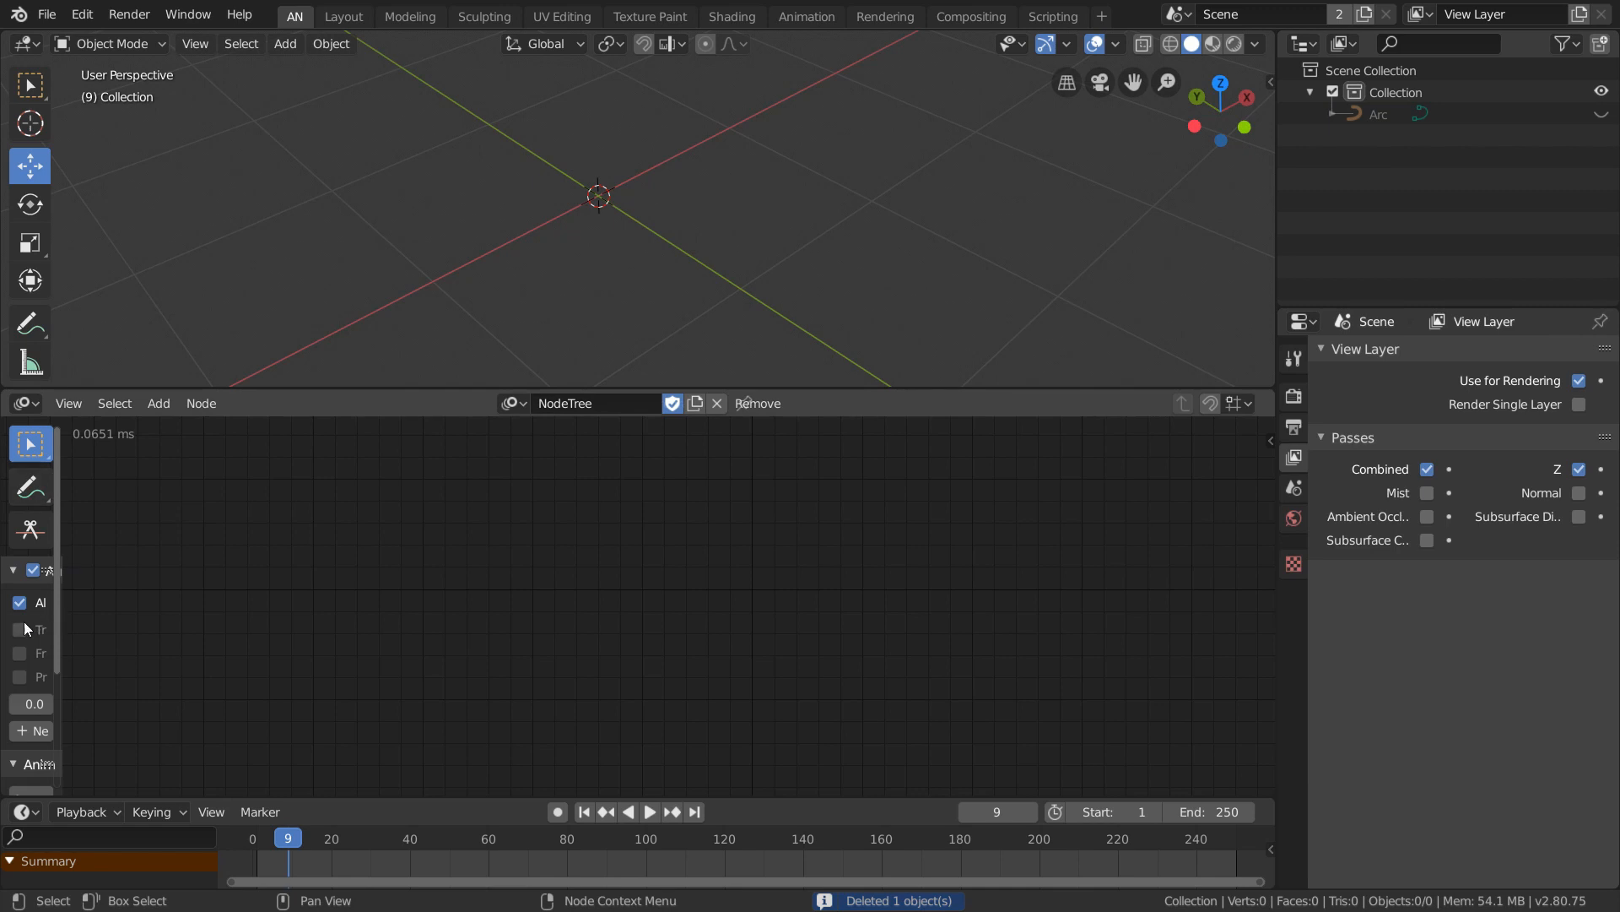